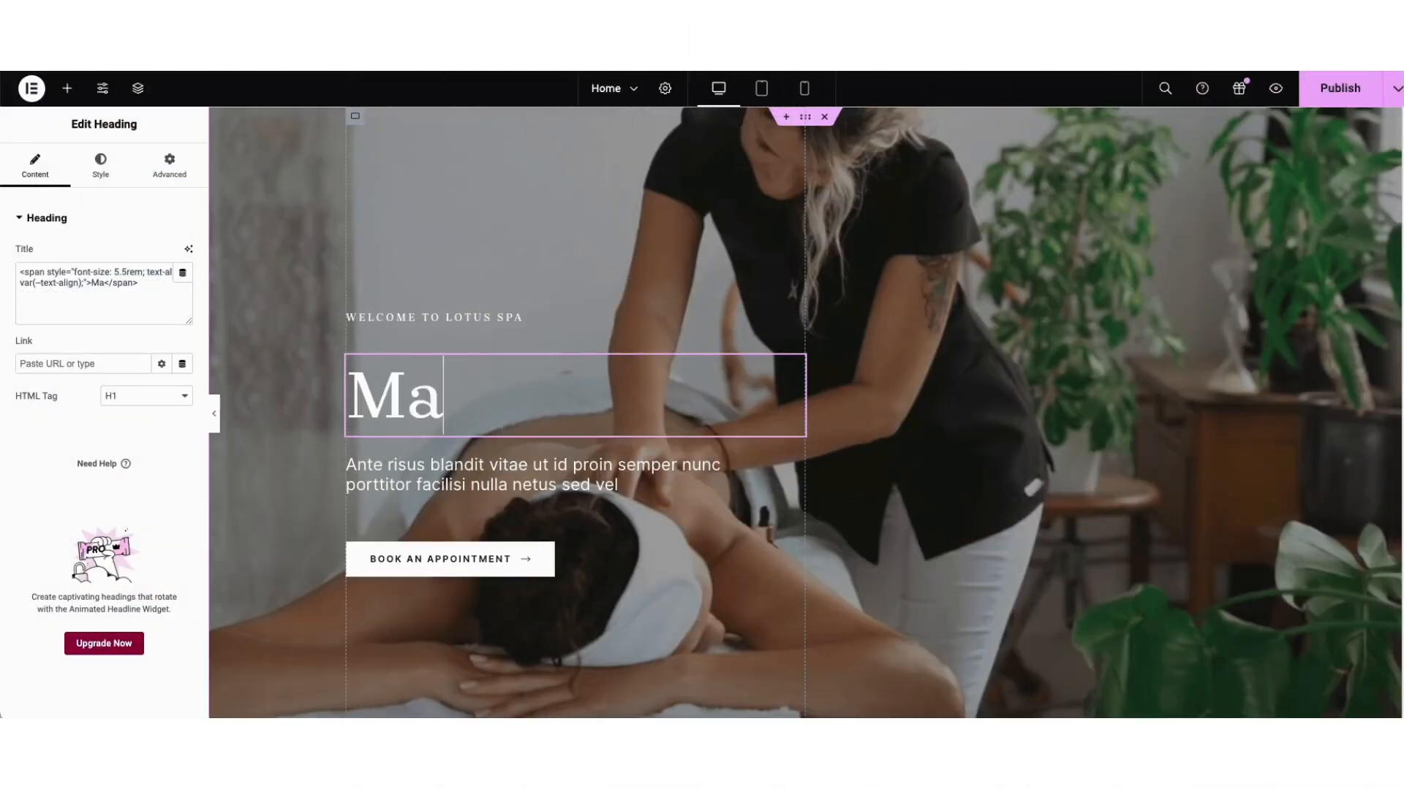
Place a Button widget between the services paragraph and the placeholder heading in the services section
drag(54, 552, 426, 501)
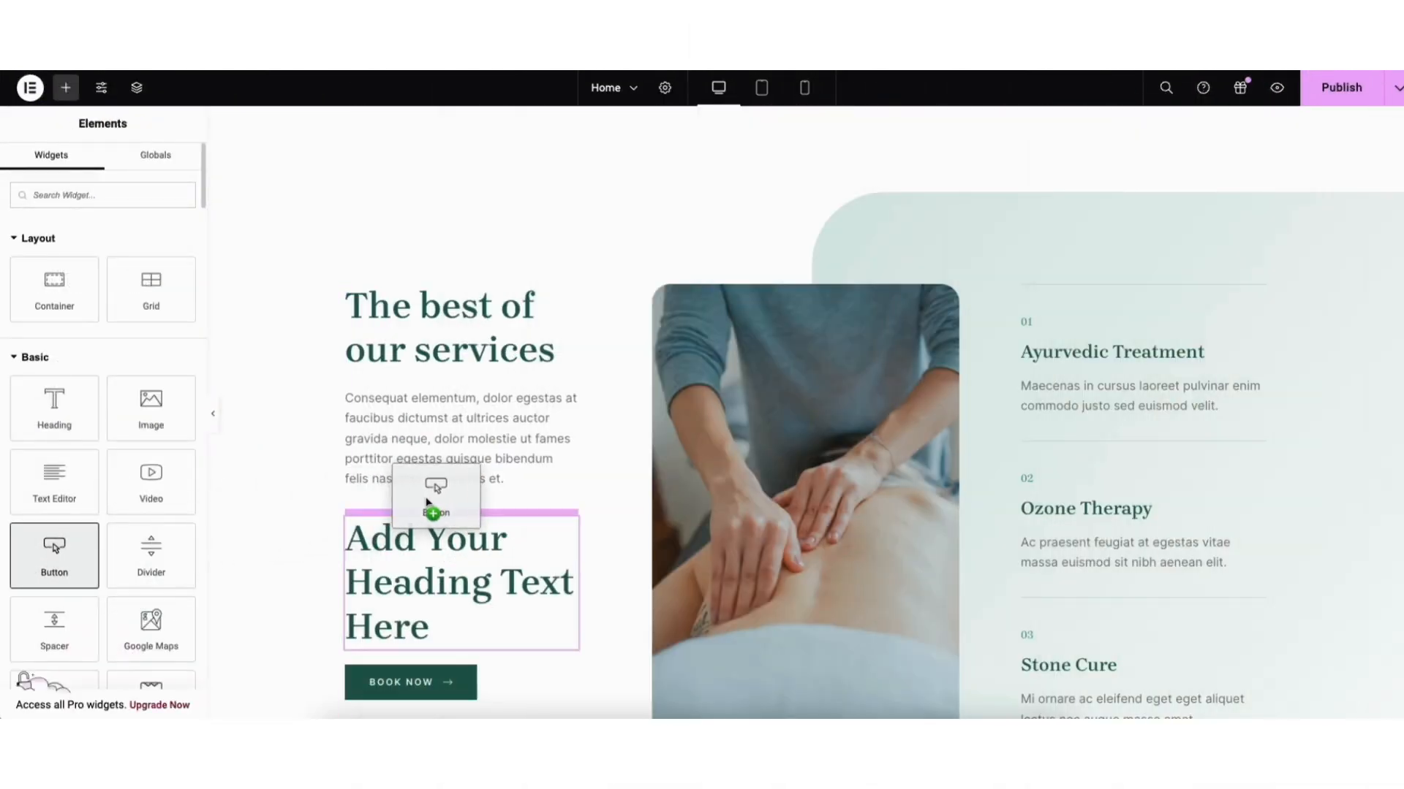
drag(426, 501, 429, 502)
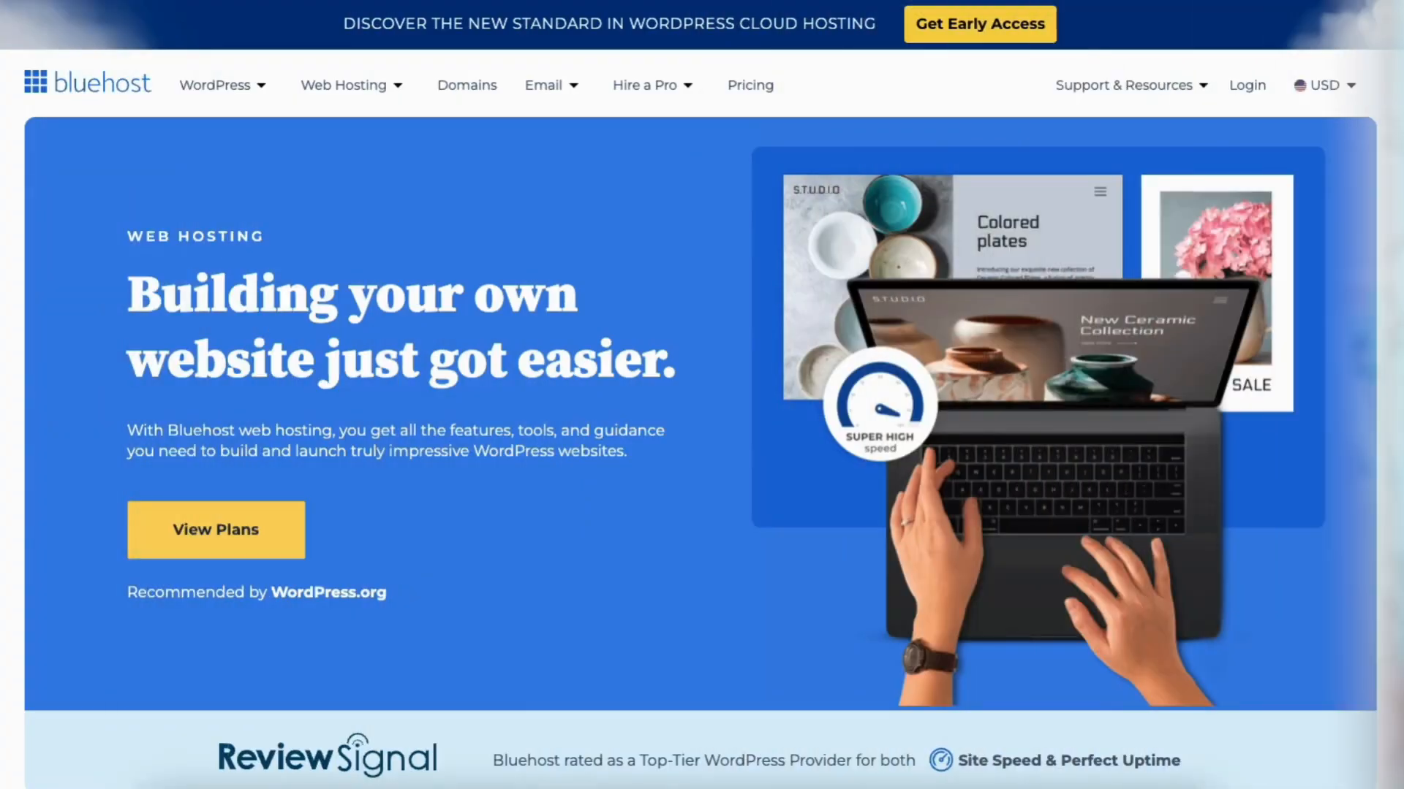
Examine the Bluehost web hosting plans and the home page's WordPress, store and design offerings
scroll(702, 395, down, 5)
scroll(702, 395, down, 10)
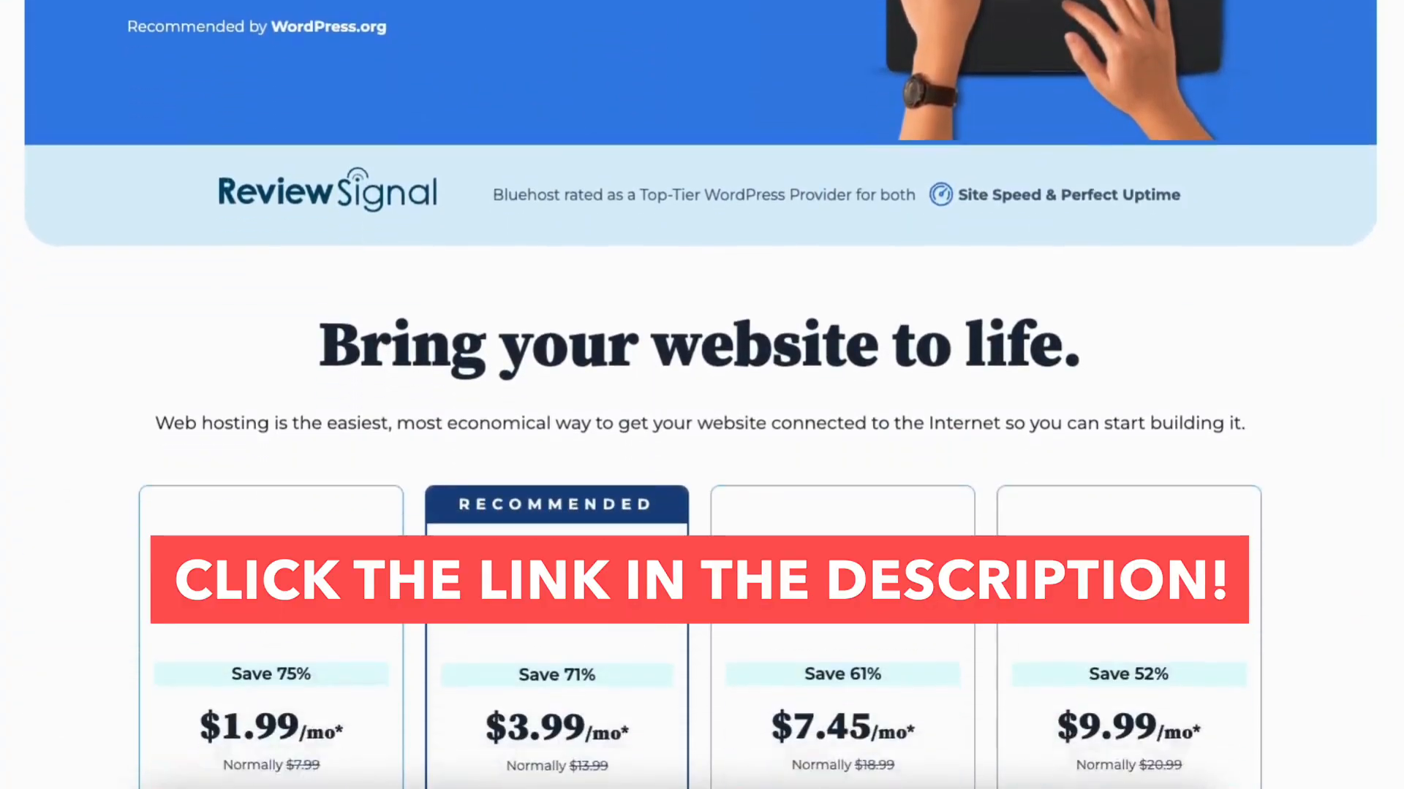
scroll(702, 395, down, 10)
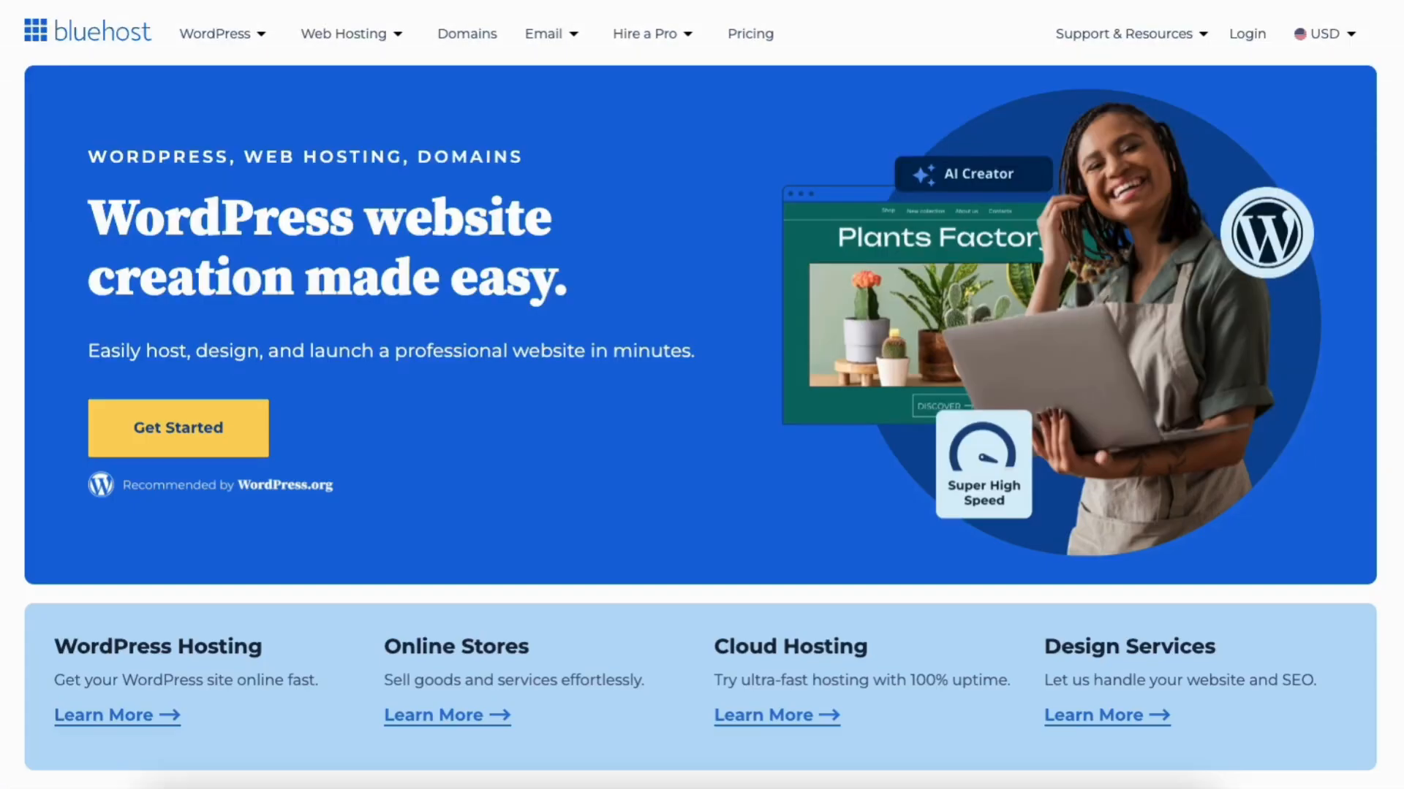
scroll(701, 395, down, 10)
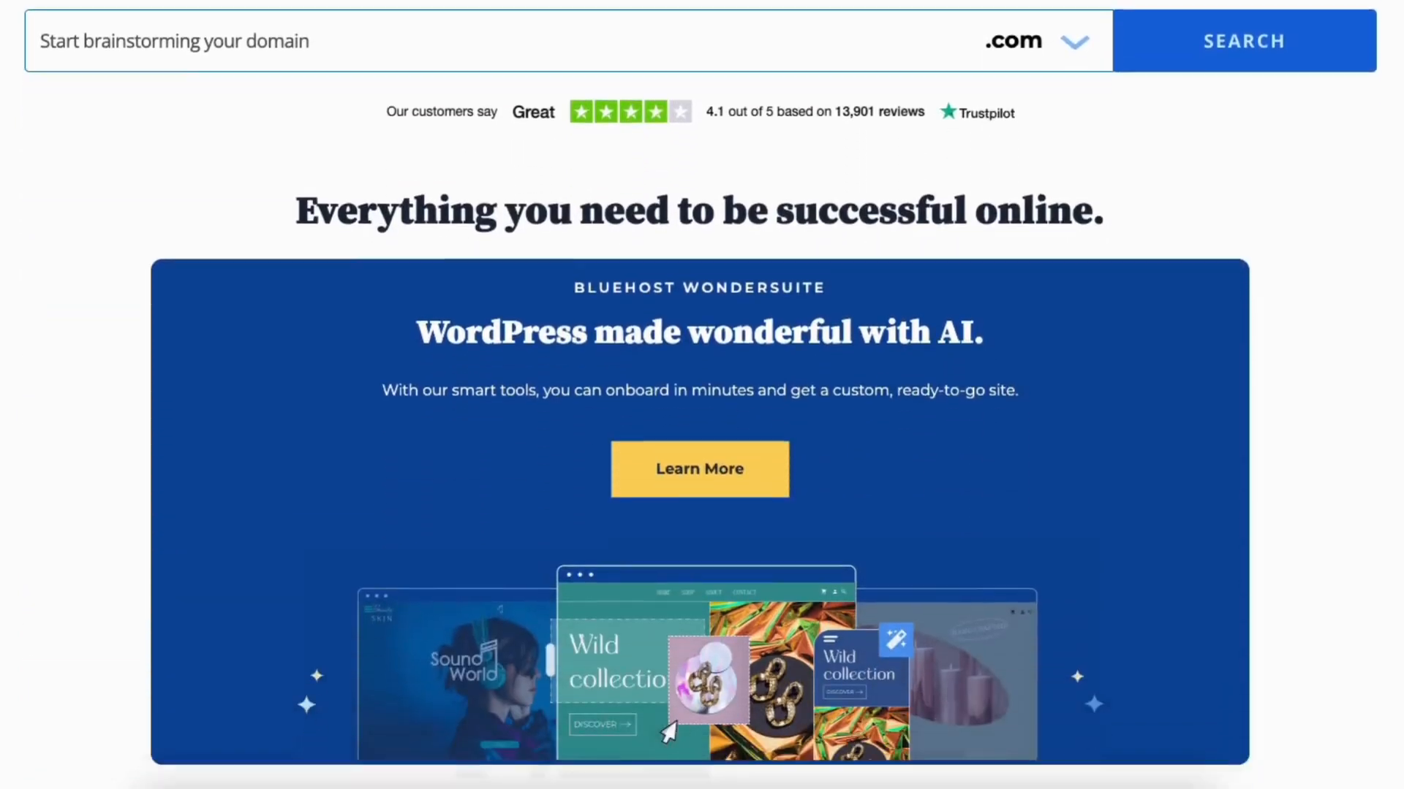
scroll(701, 395, down, 10)
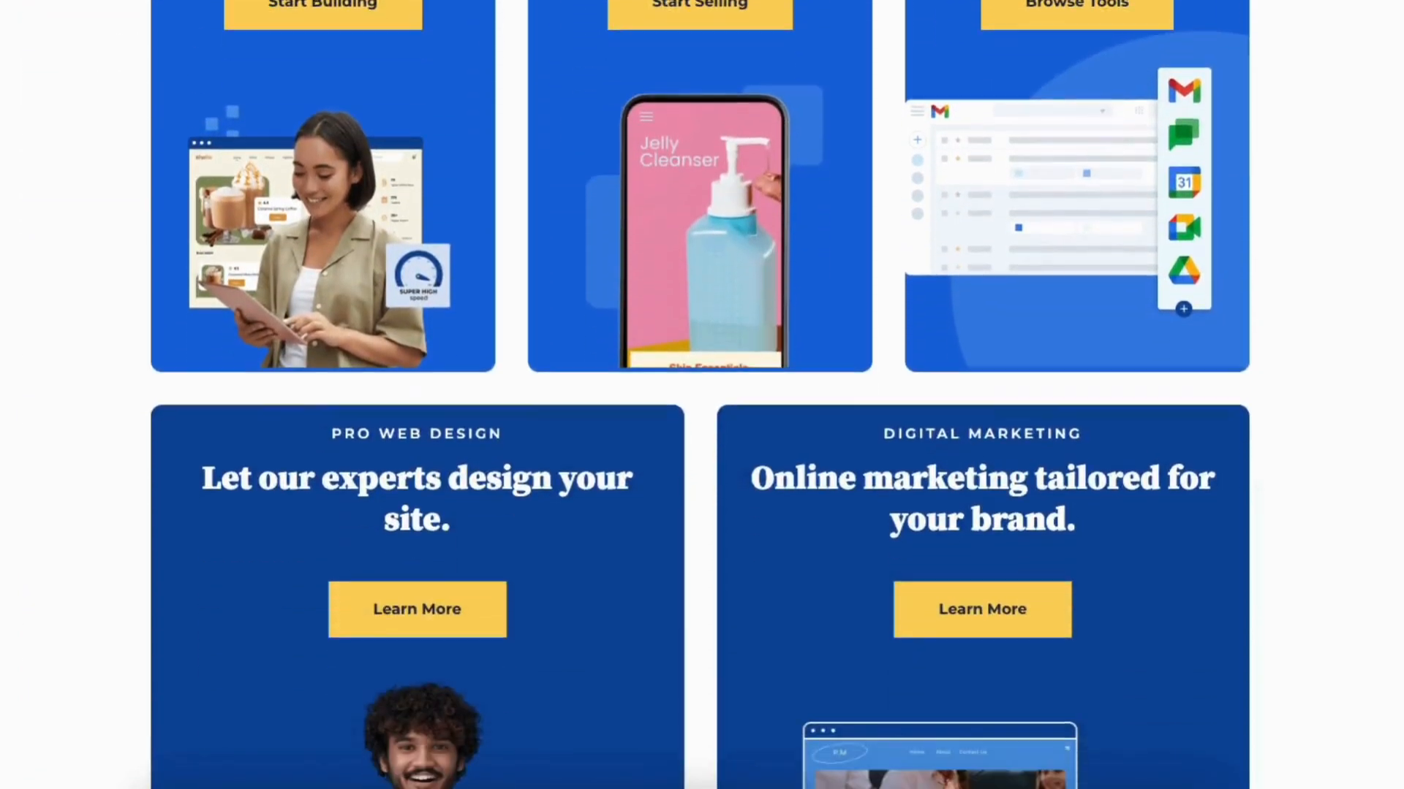
scroll(702, 394, down, 3)
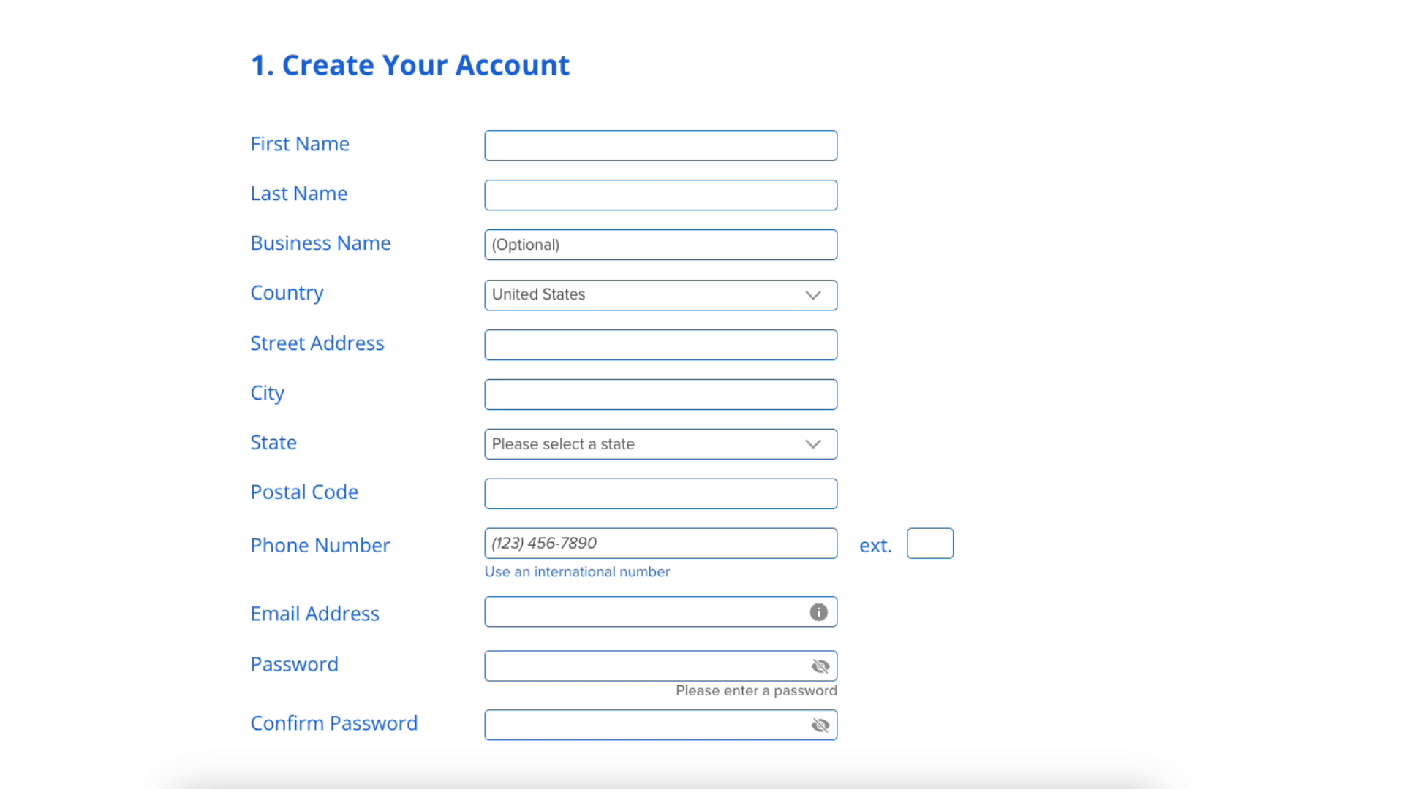
Check the service terms for the WordPress Basic Hosting plan and choose 12 Month - $1.99/mo
scroll(702, 395, down, 9)
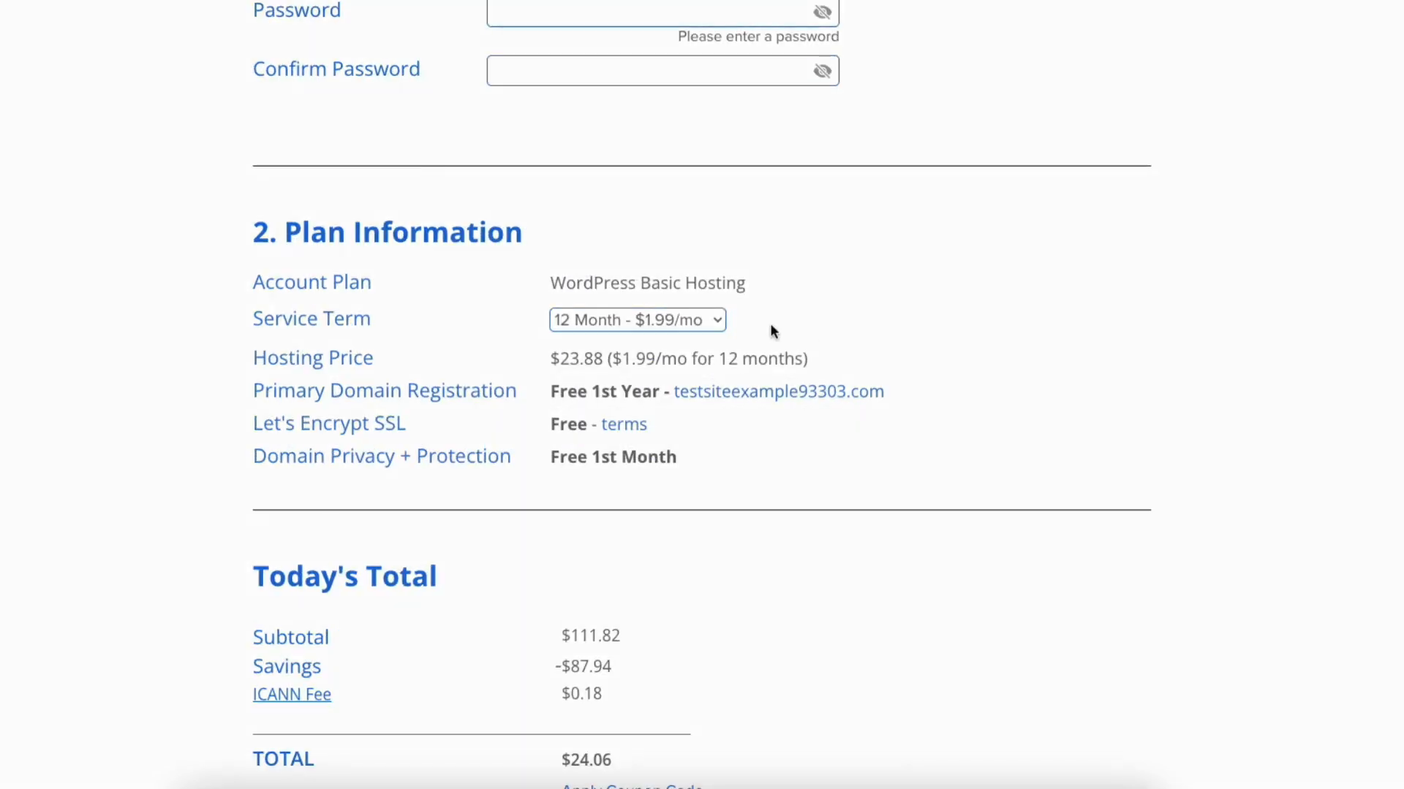
click(608, 324)
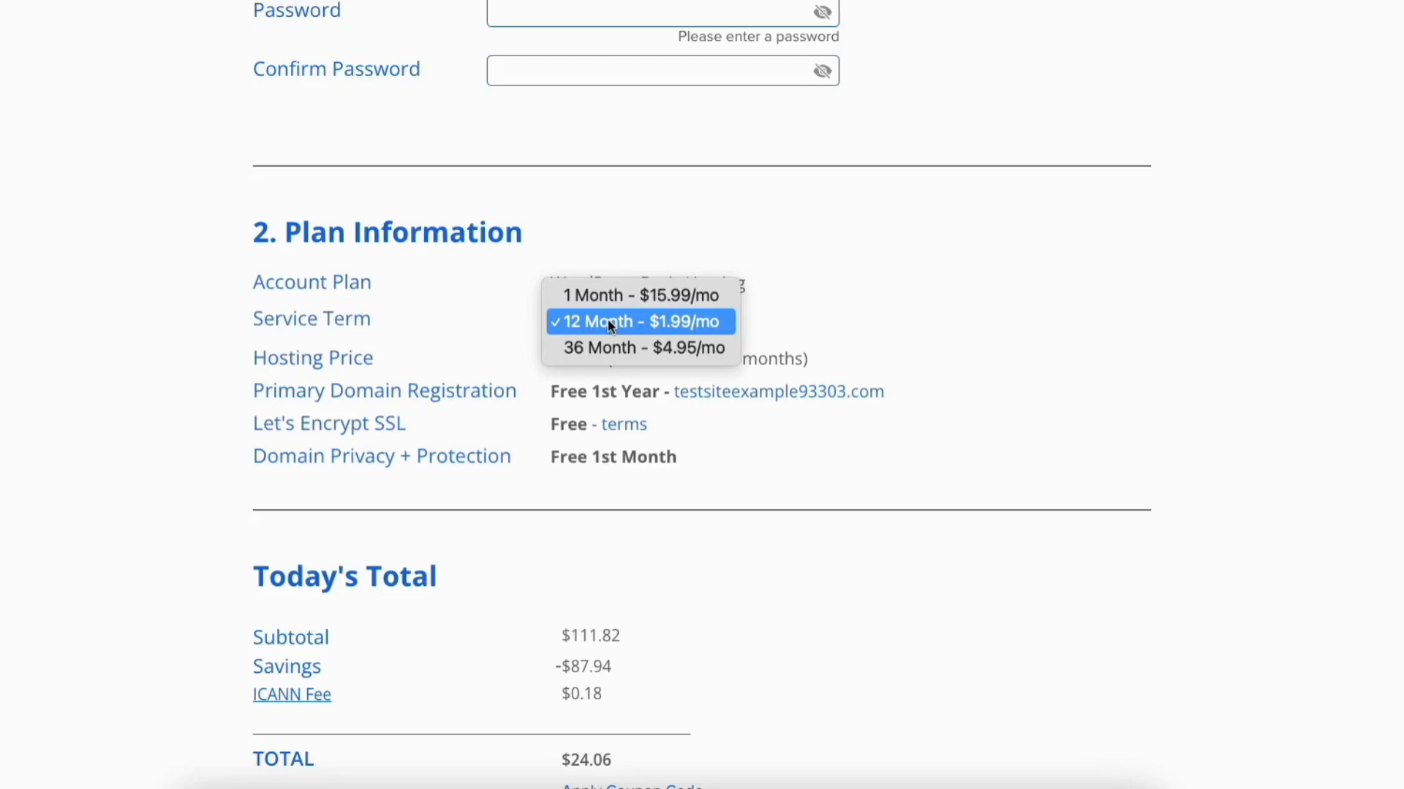
click(728, 322)
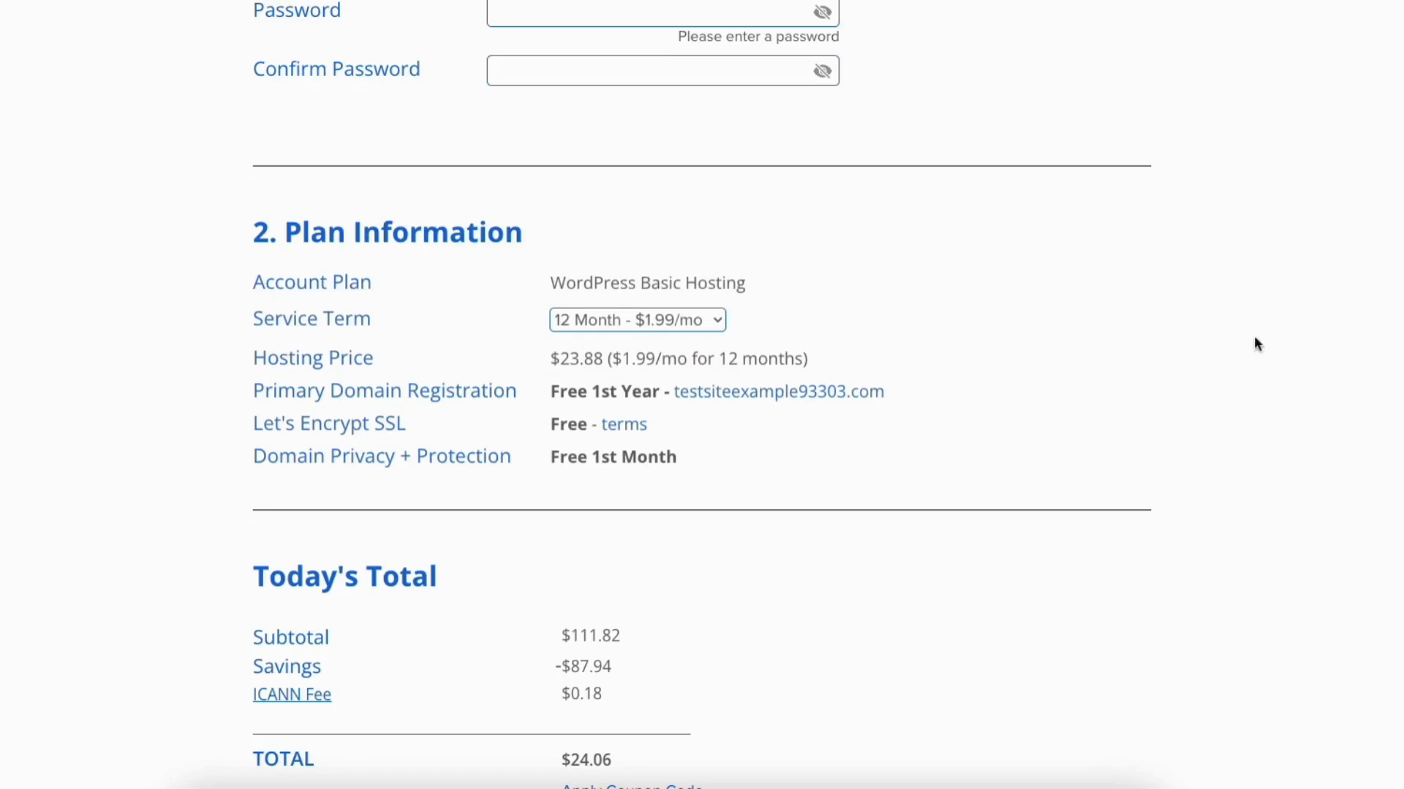
scroll(701, 395, down, 2)
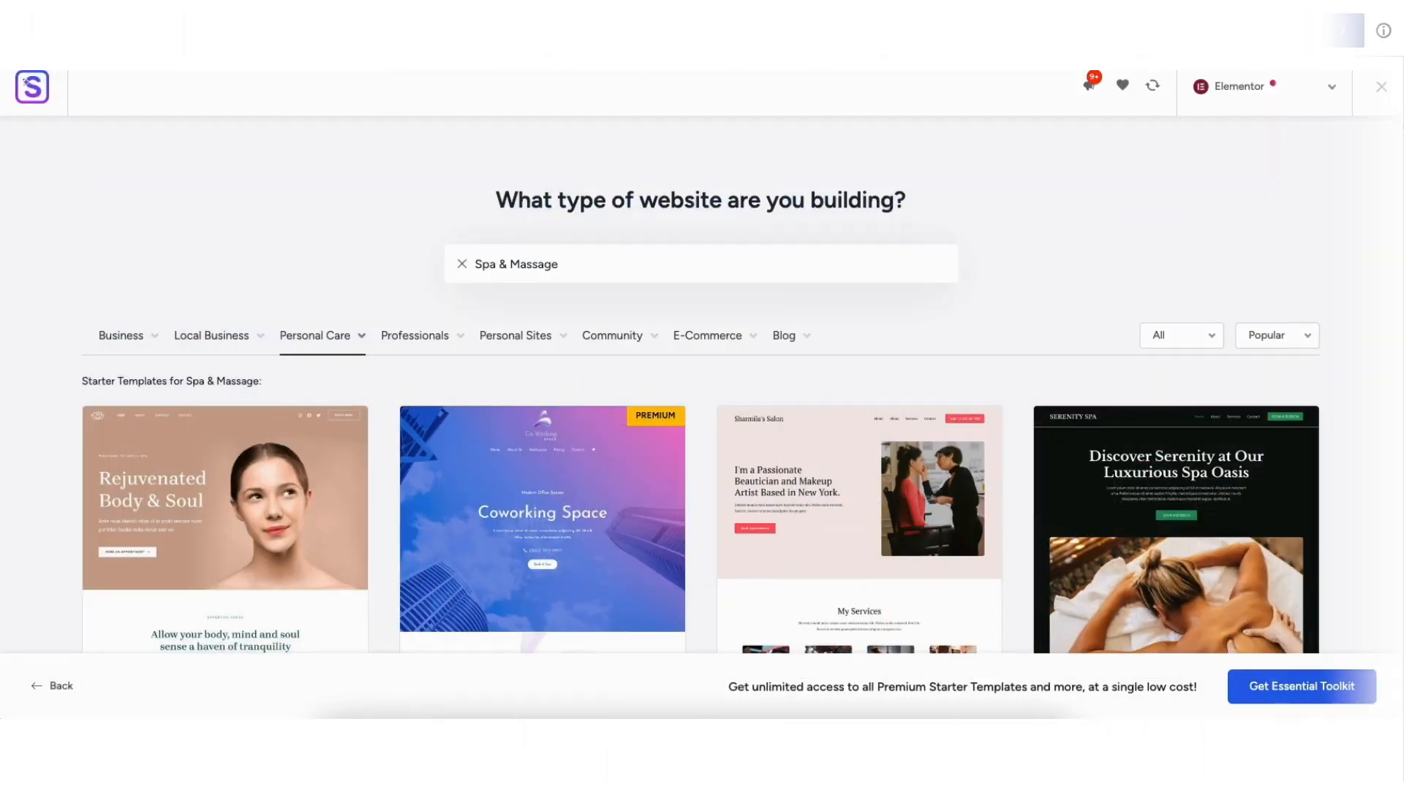
Browse the starter templates offered for Spa & Massage websites
scroll(1398, 168, down, 5)
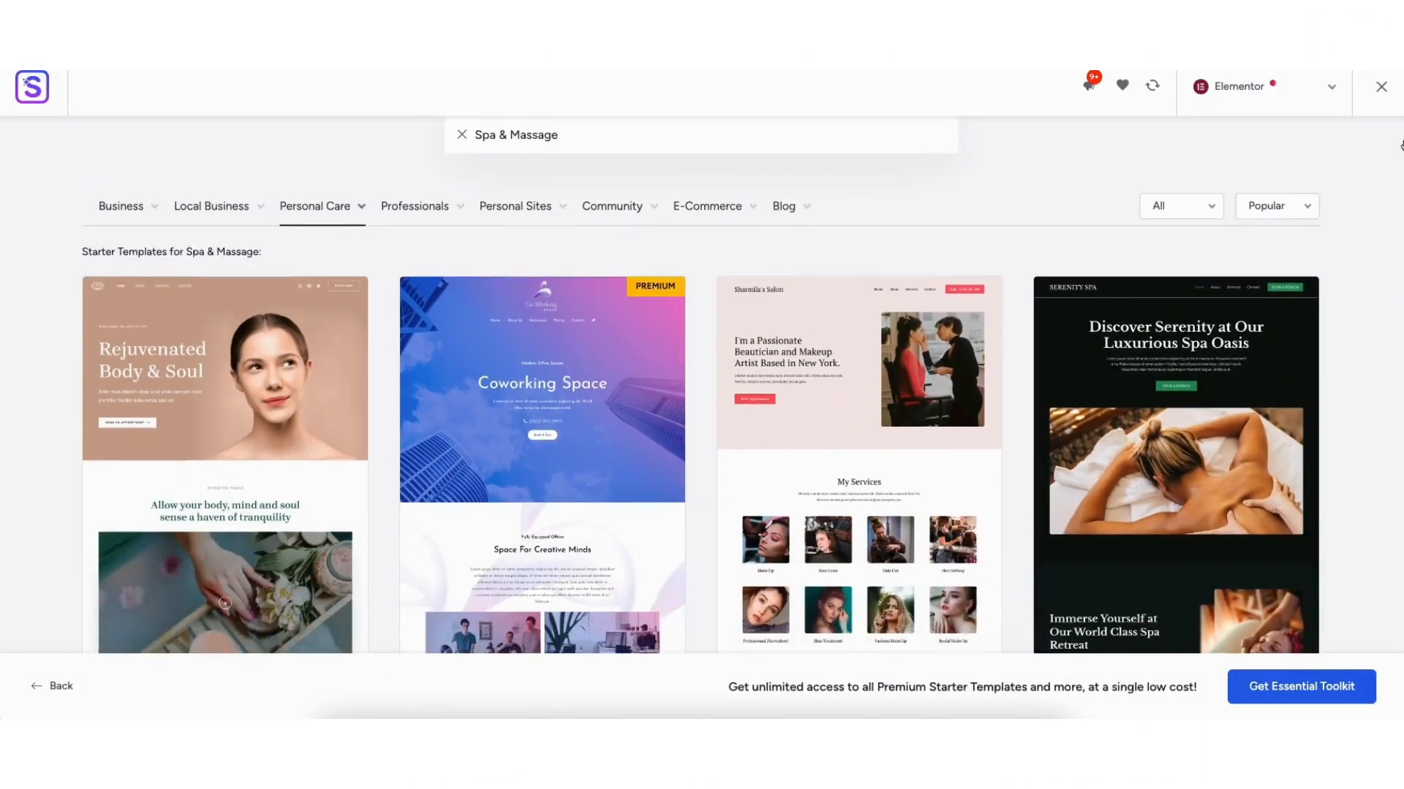
scroll(1399, 168, down, 3)
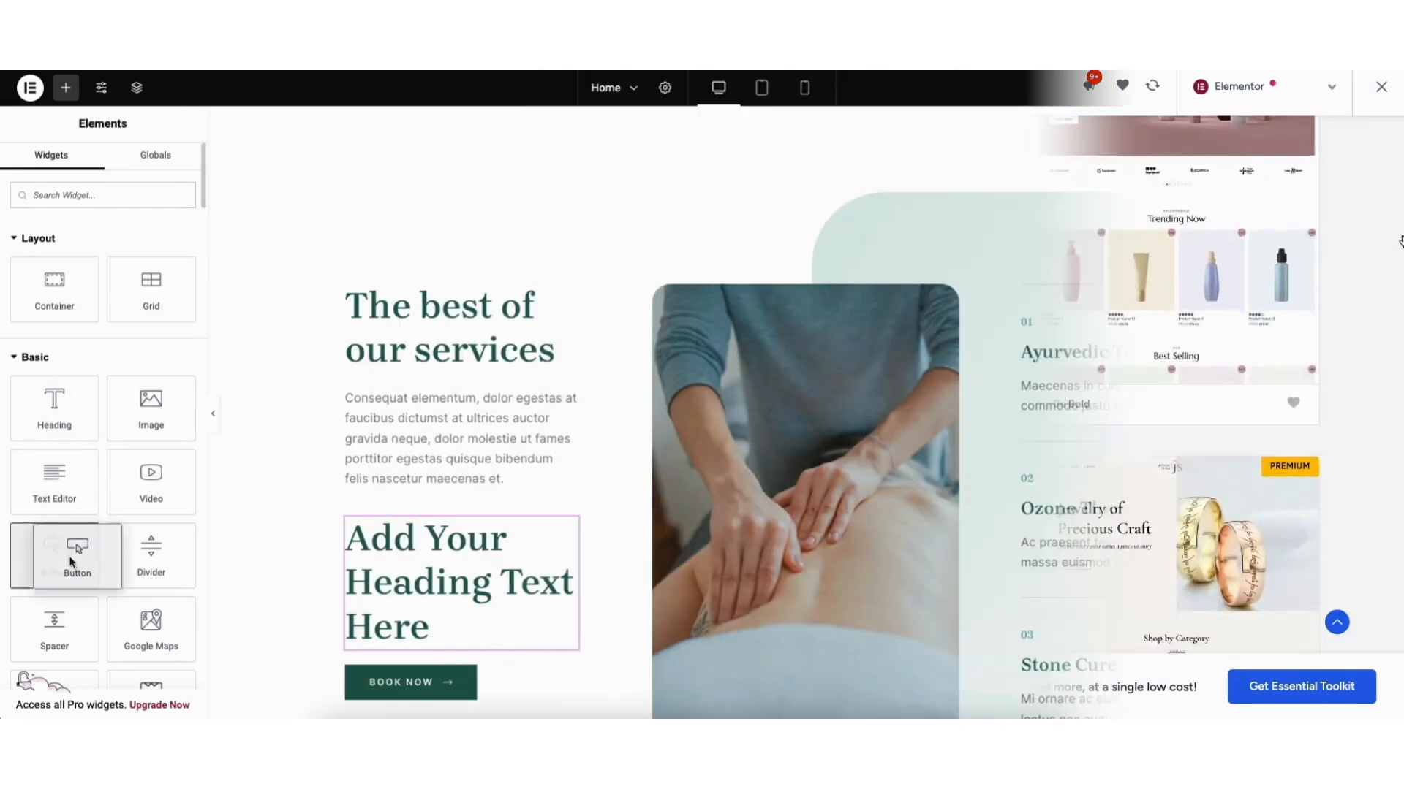
Insert a Button widget directly above the placeholder heading in the services section
drag(74, 567, 429, 501)
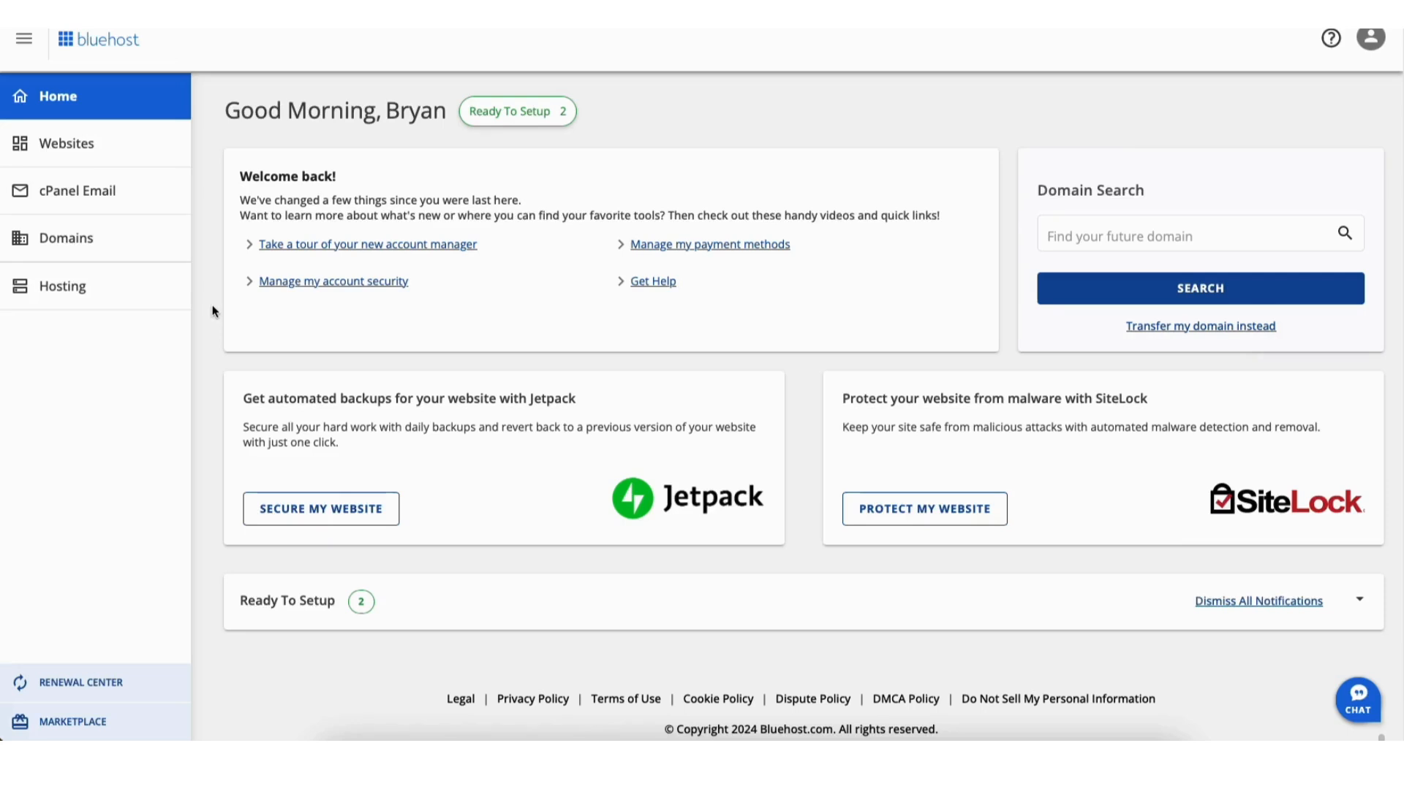
Open the Welcome site's settings from the Bluehost websites list and enter its WordPress admin
click(70, 146)
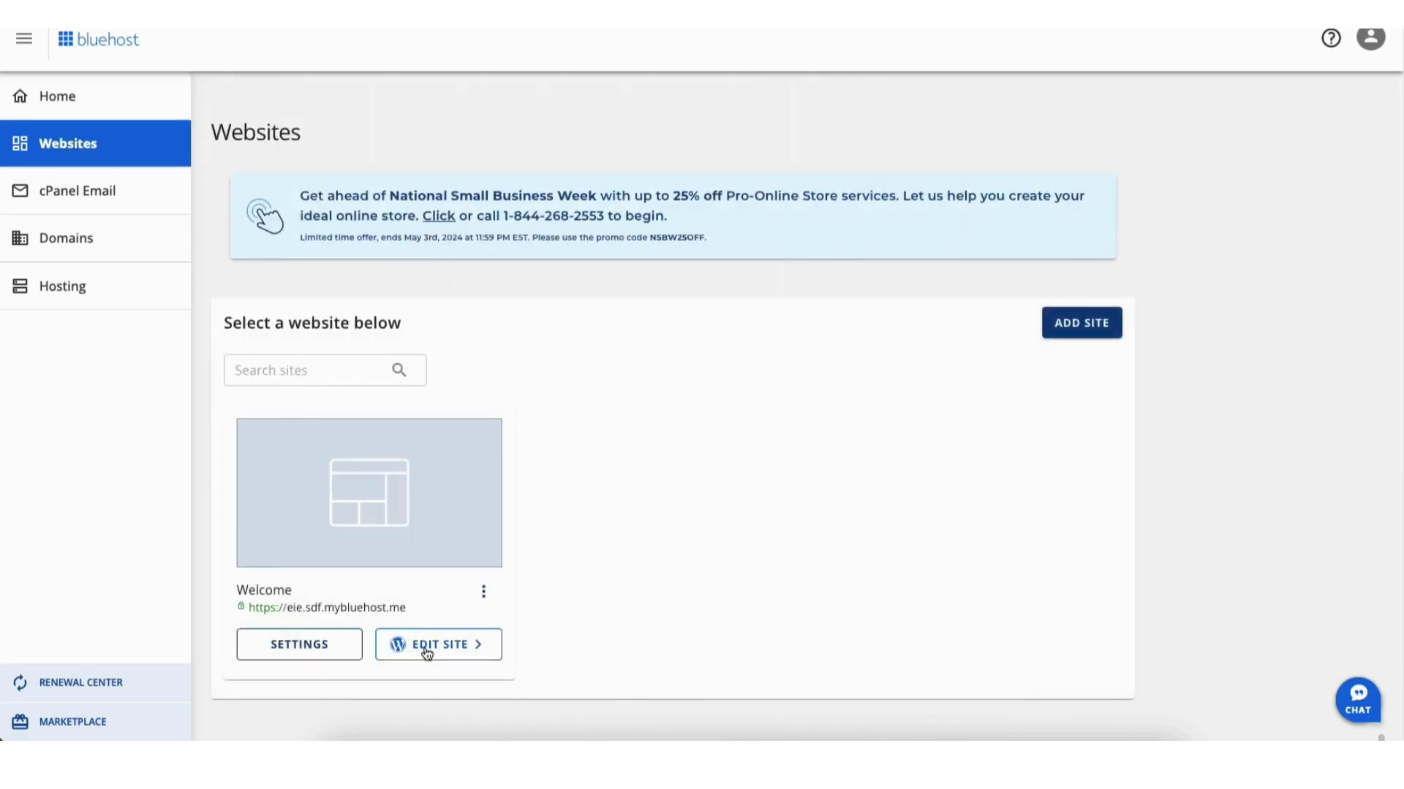
click(426, 646)
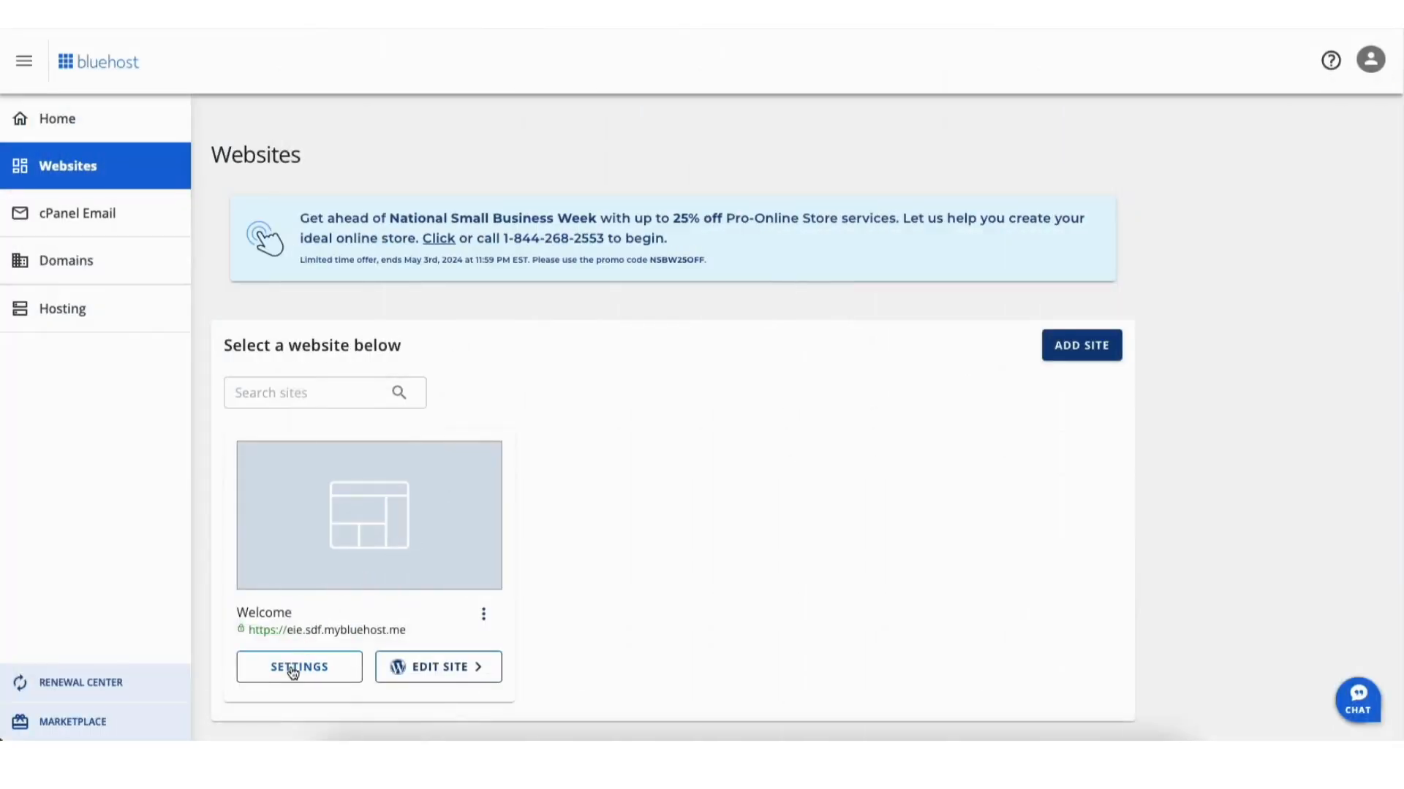
click(293, 672)
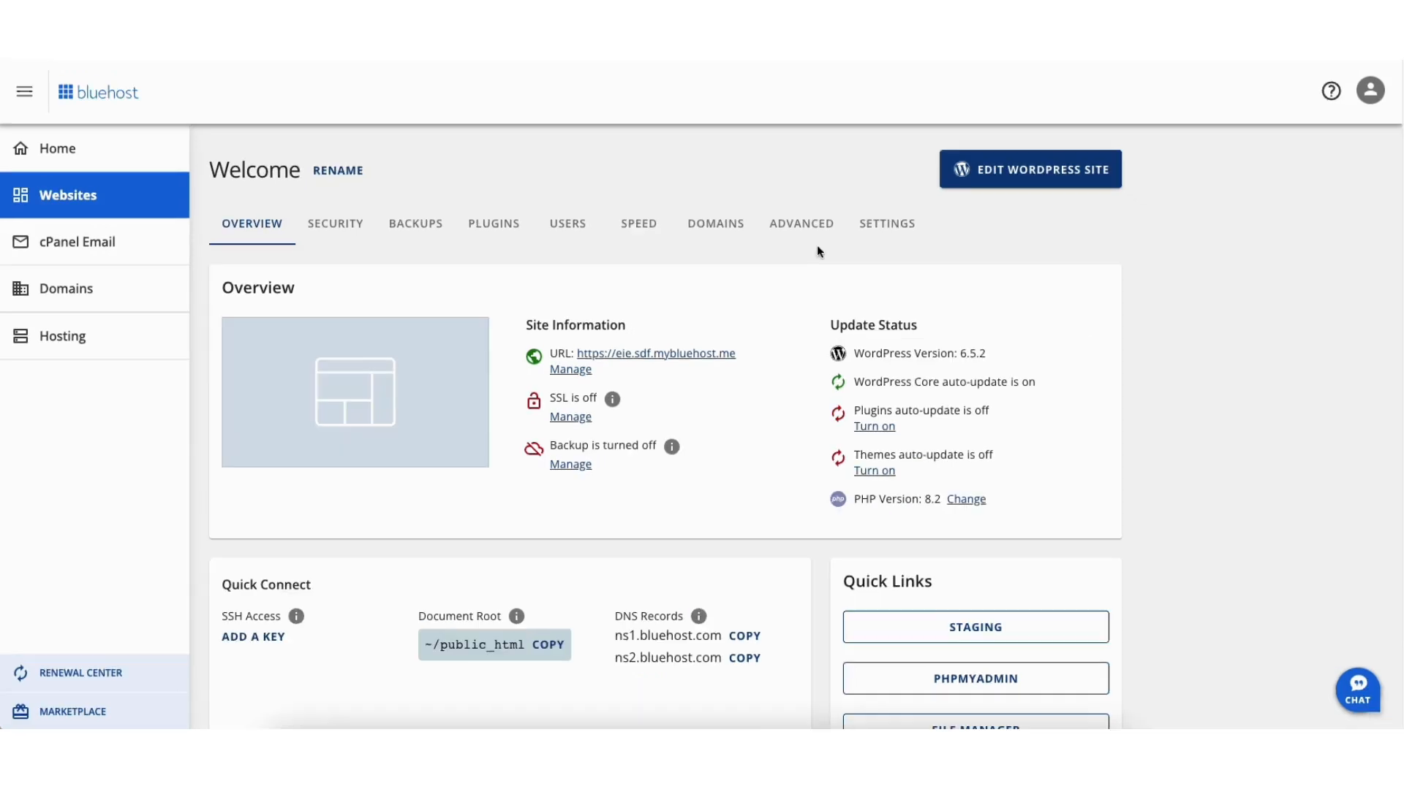
click(1005, 177)
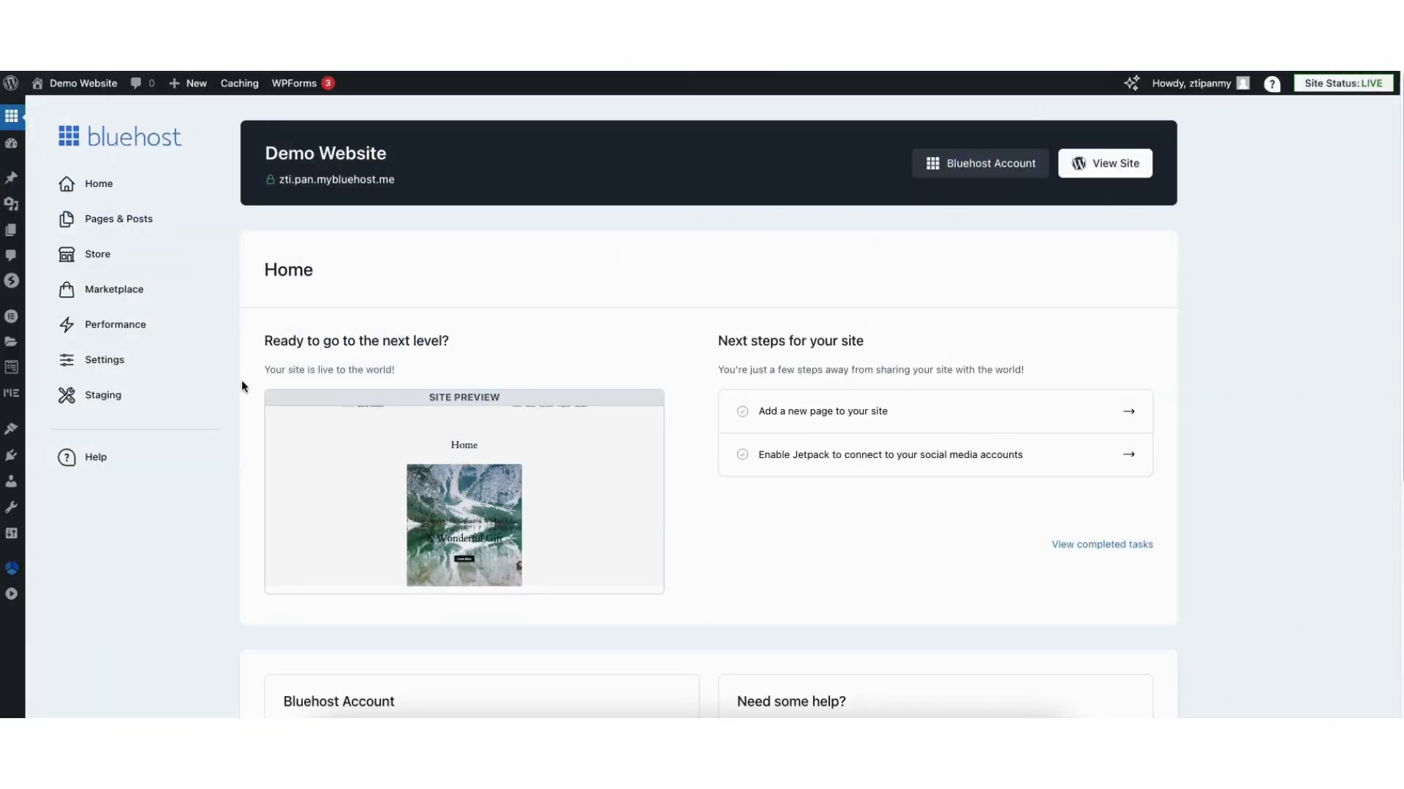
In the general settings, change the WordPress Address and Site Address from http to https and save the changes
mouse_move(10, 538)
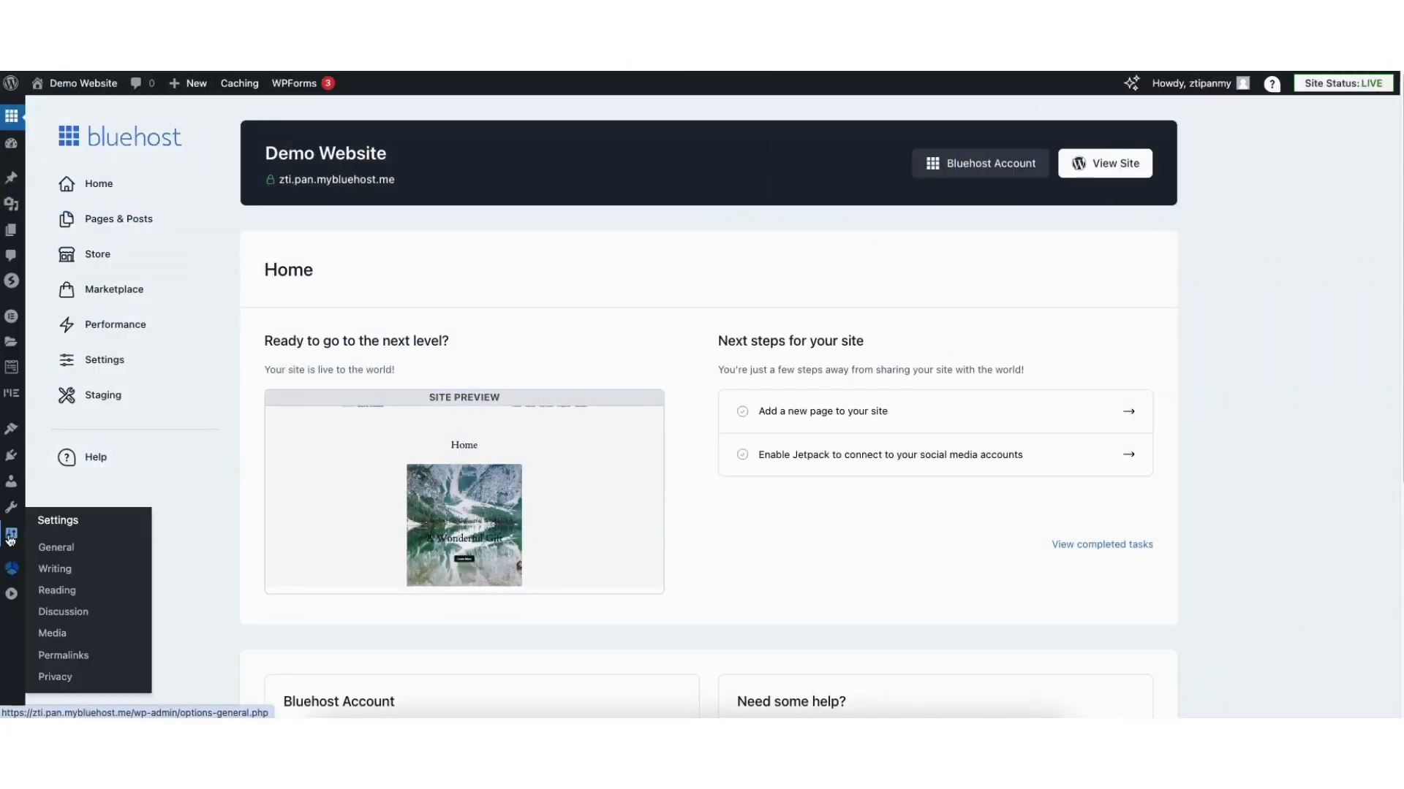
click(61, 550)
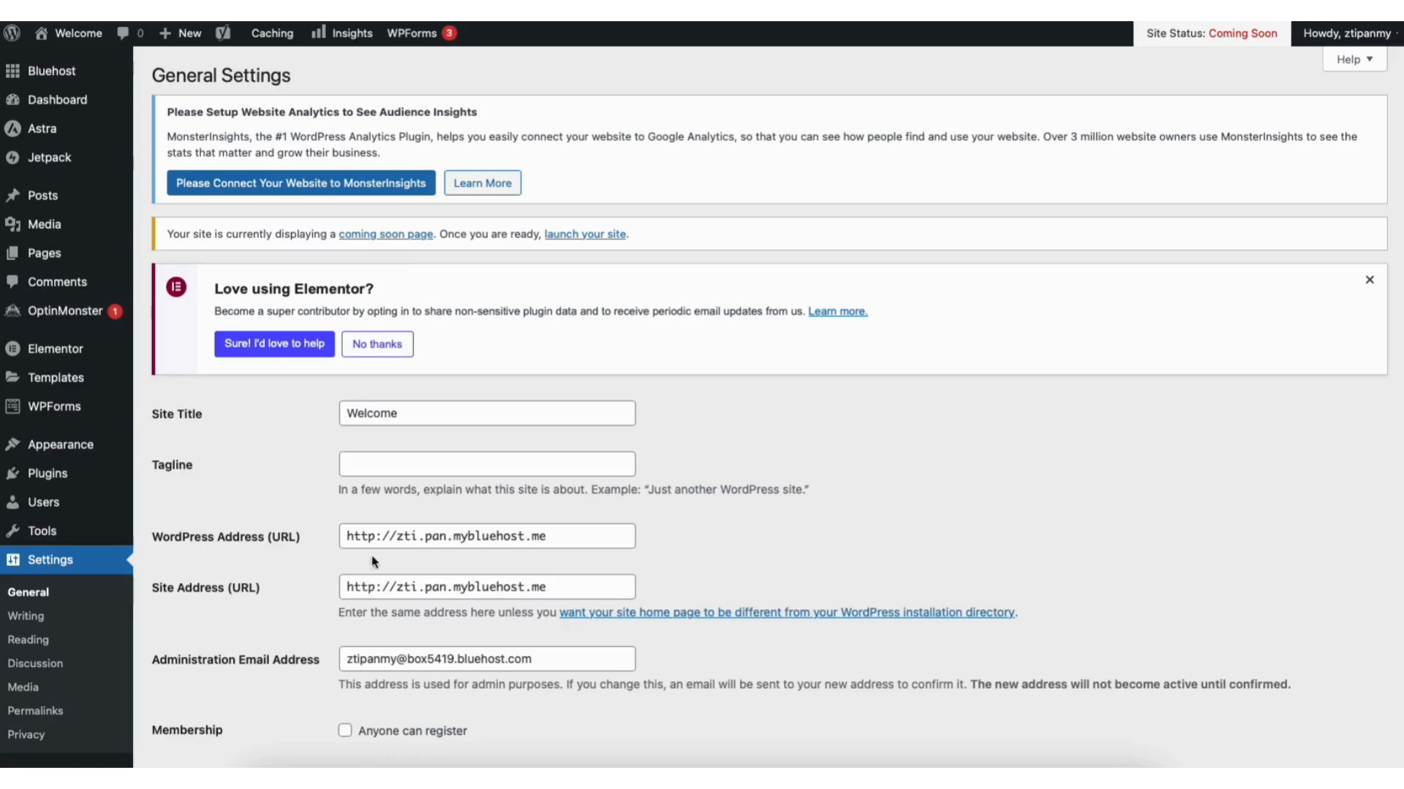
click(372, 538)
text(s)
click(377, 587)
text(s)
scroll(1400, 438, down, 5)
scroll(1401, 446, down, 10)
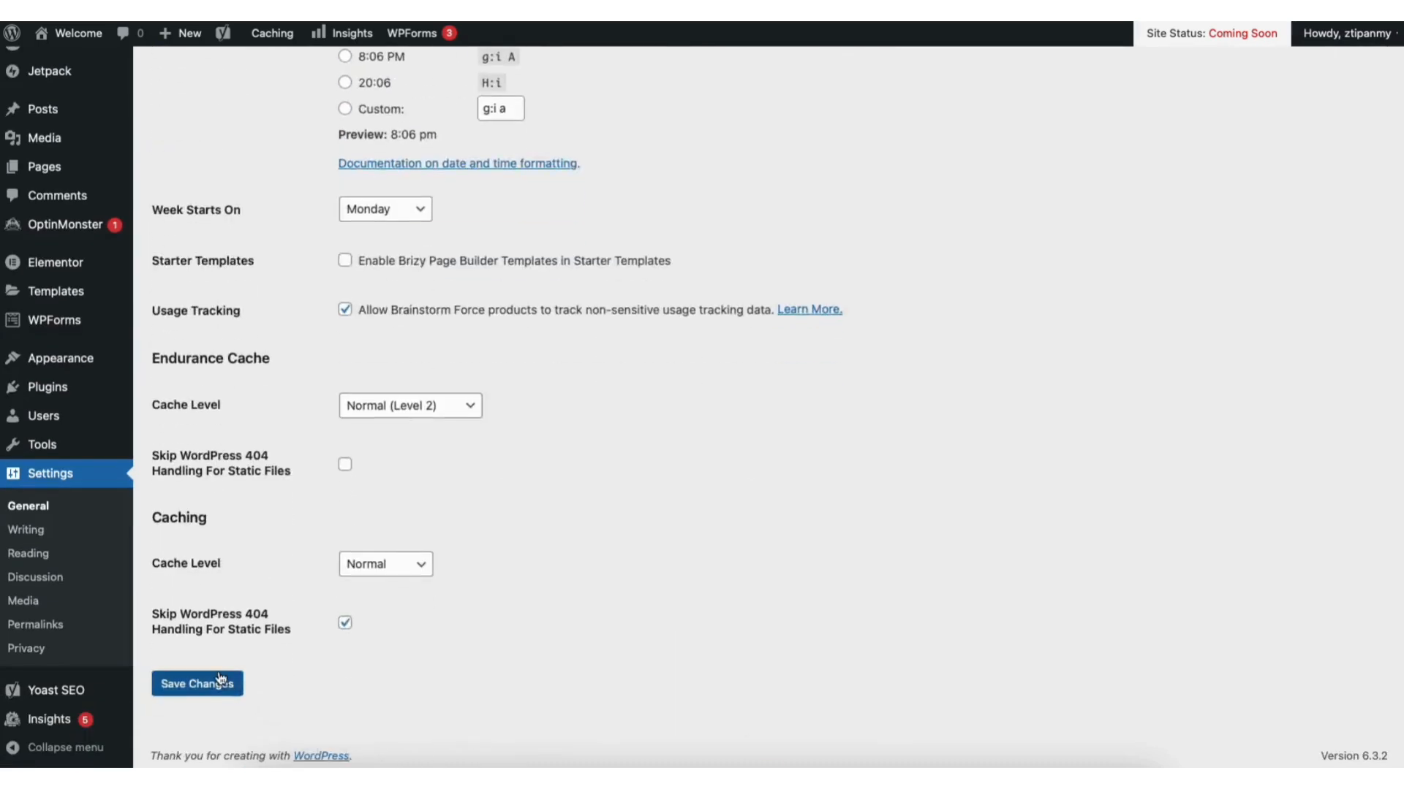
click(220, 679)
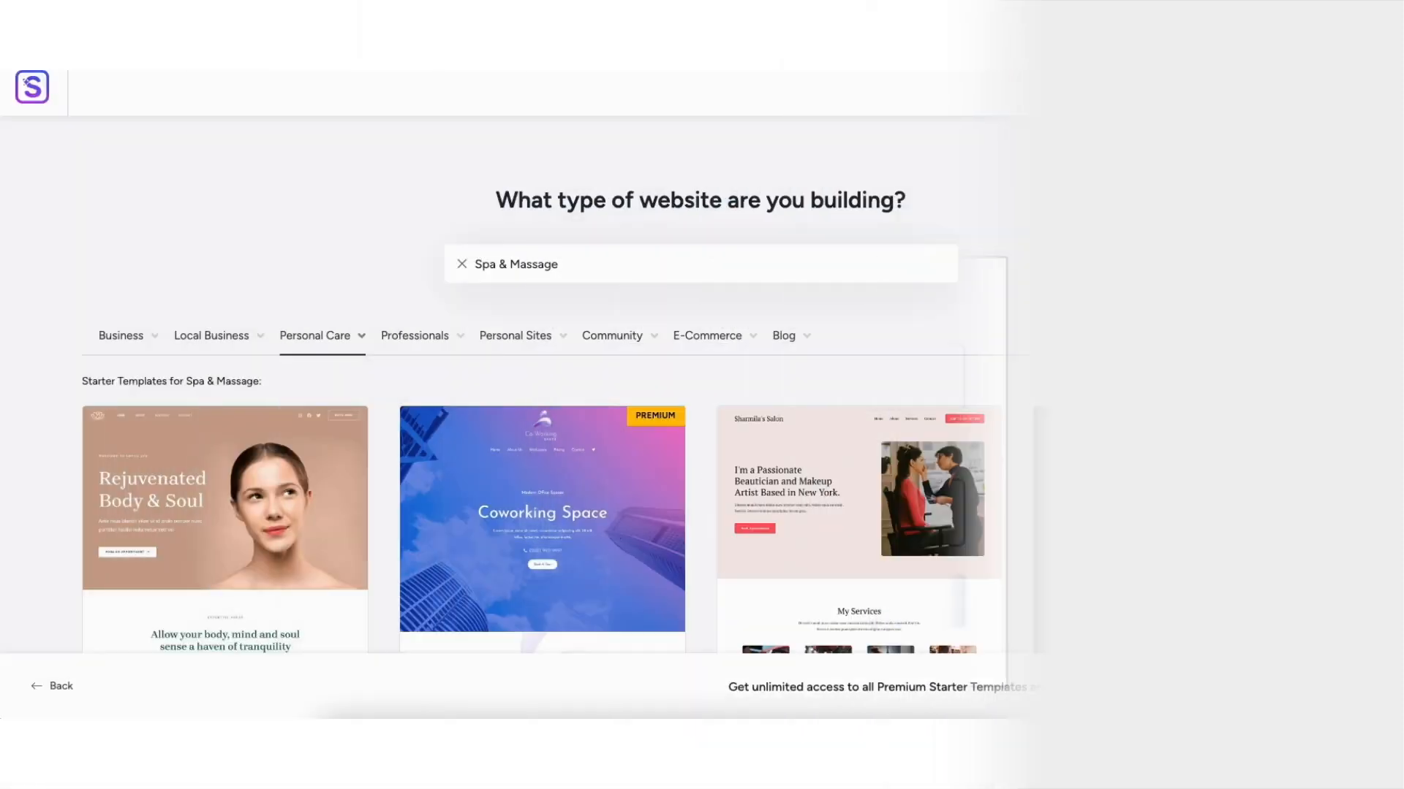
Look through the Spa & Massage starter template designs, free and premium
scroll(1399, 163, down, 5)
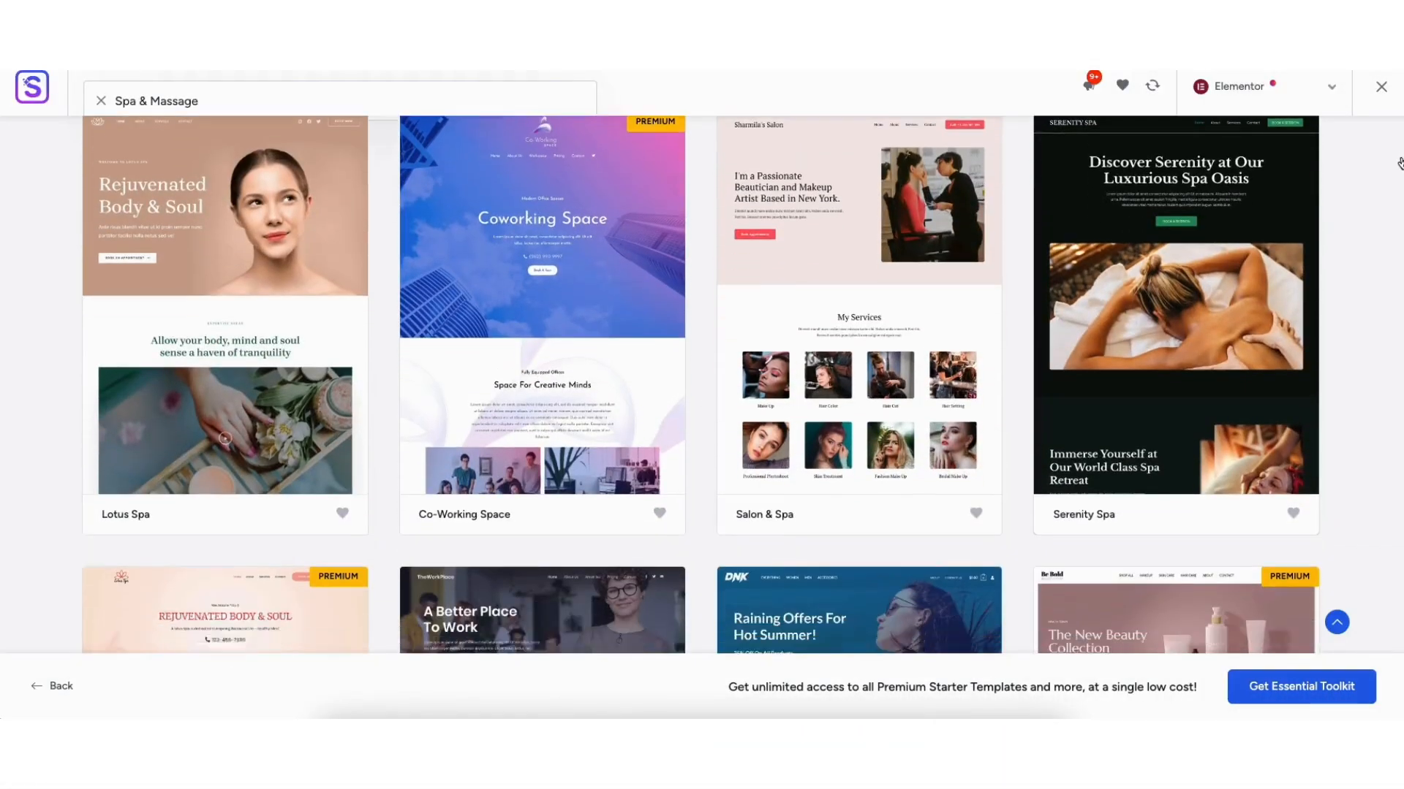
scroll(1400, 162, down, 9)
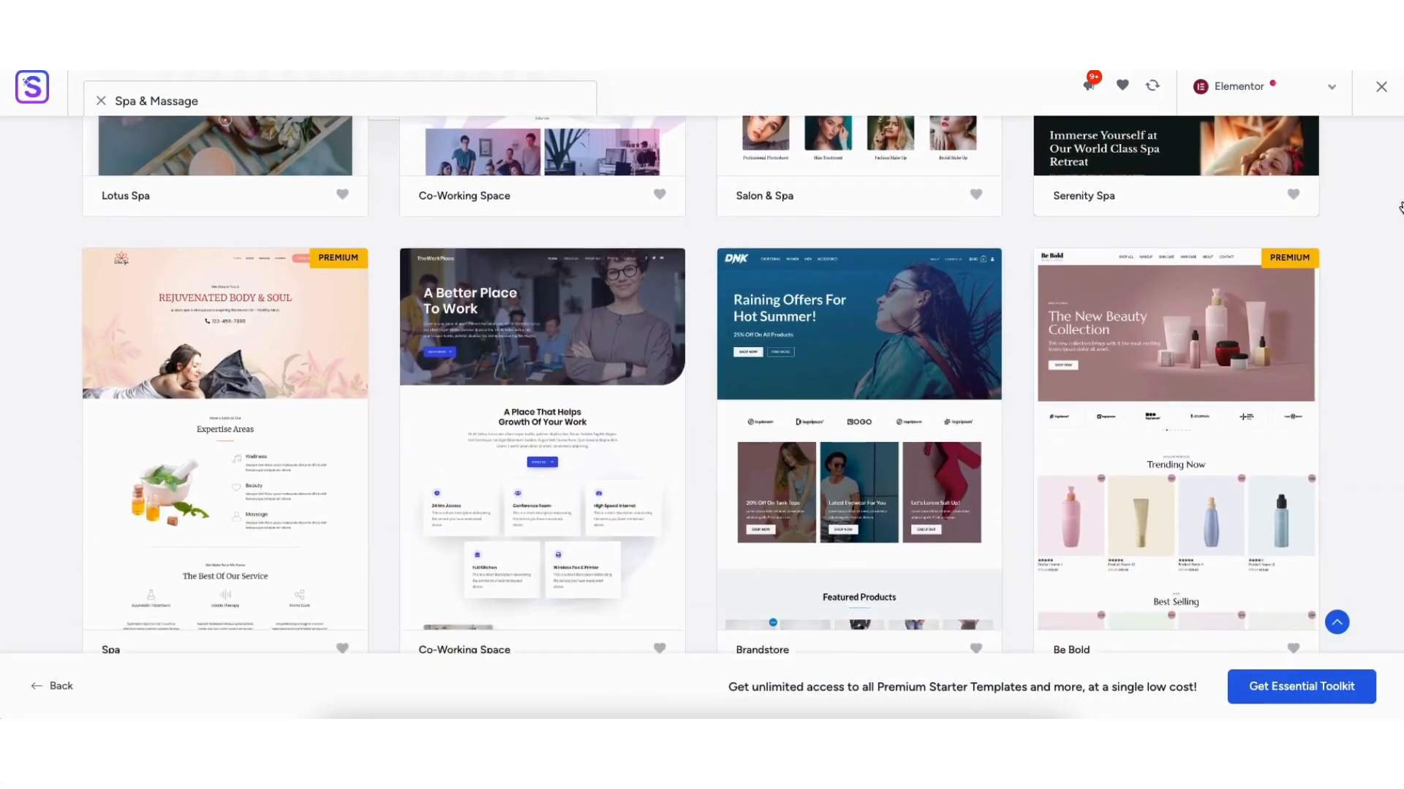
scroll(1399, 258, down, 3)
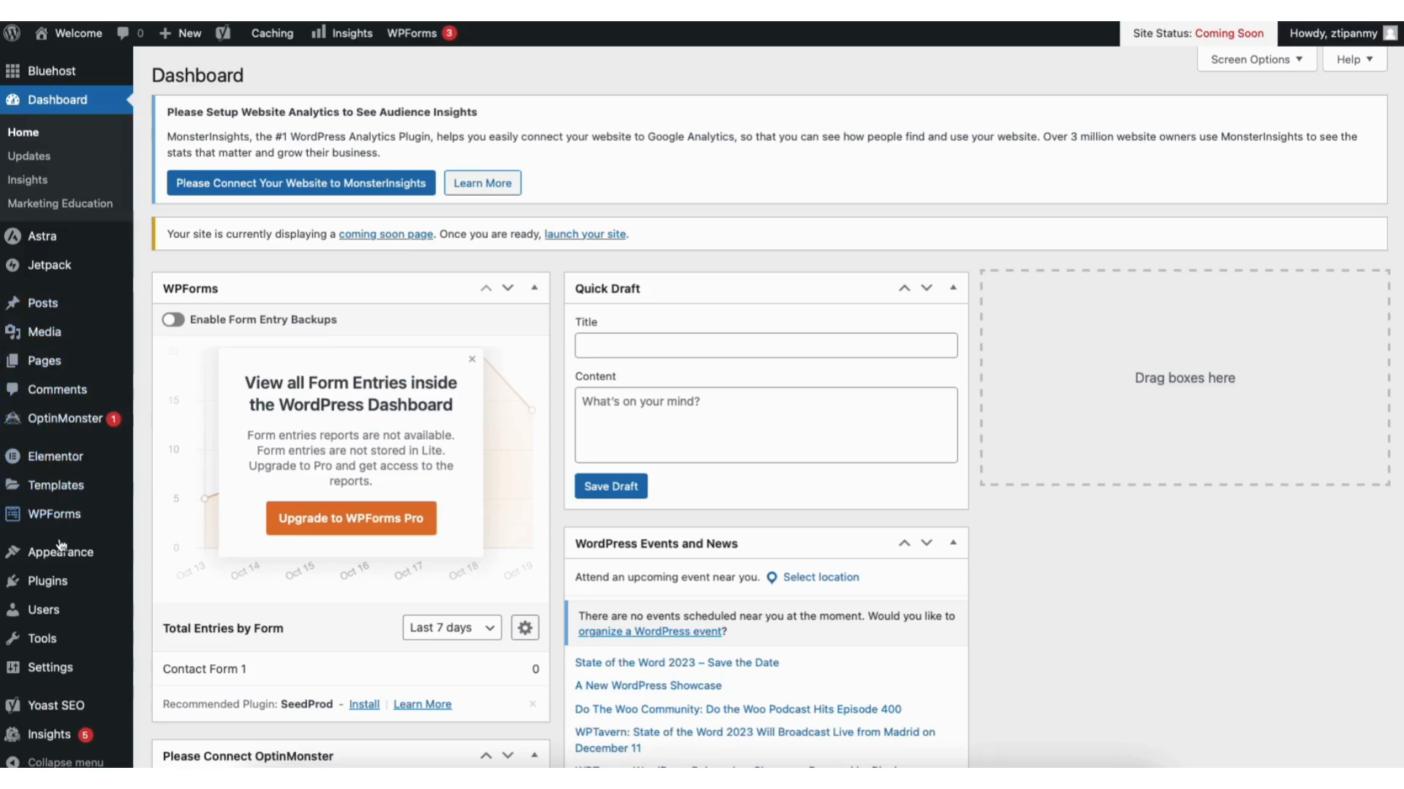
Go to the site's themes, start adding a new theme and browse the popular ones
mouse_move(62, 557)
click(168, 495)
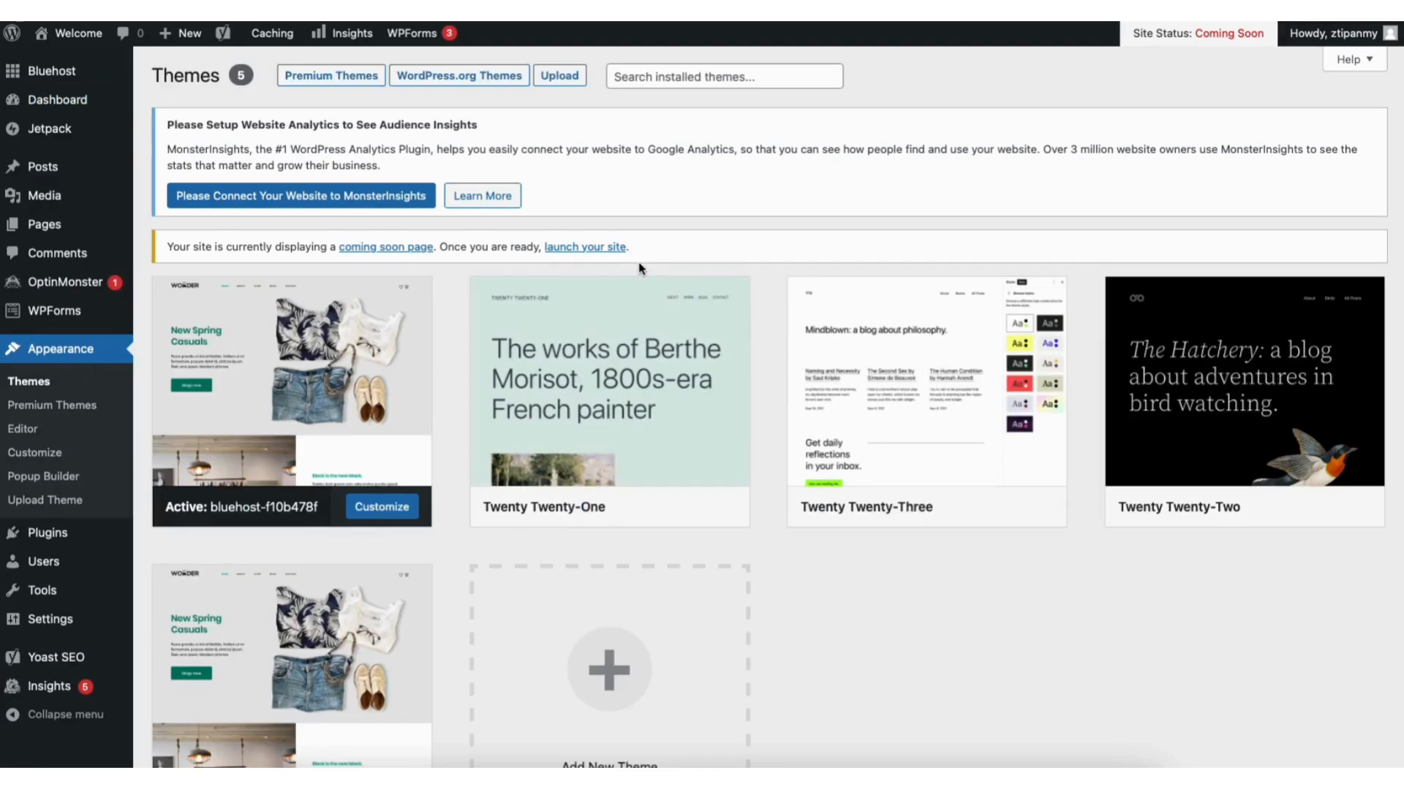
scroll(1398, 338, down, 3)
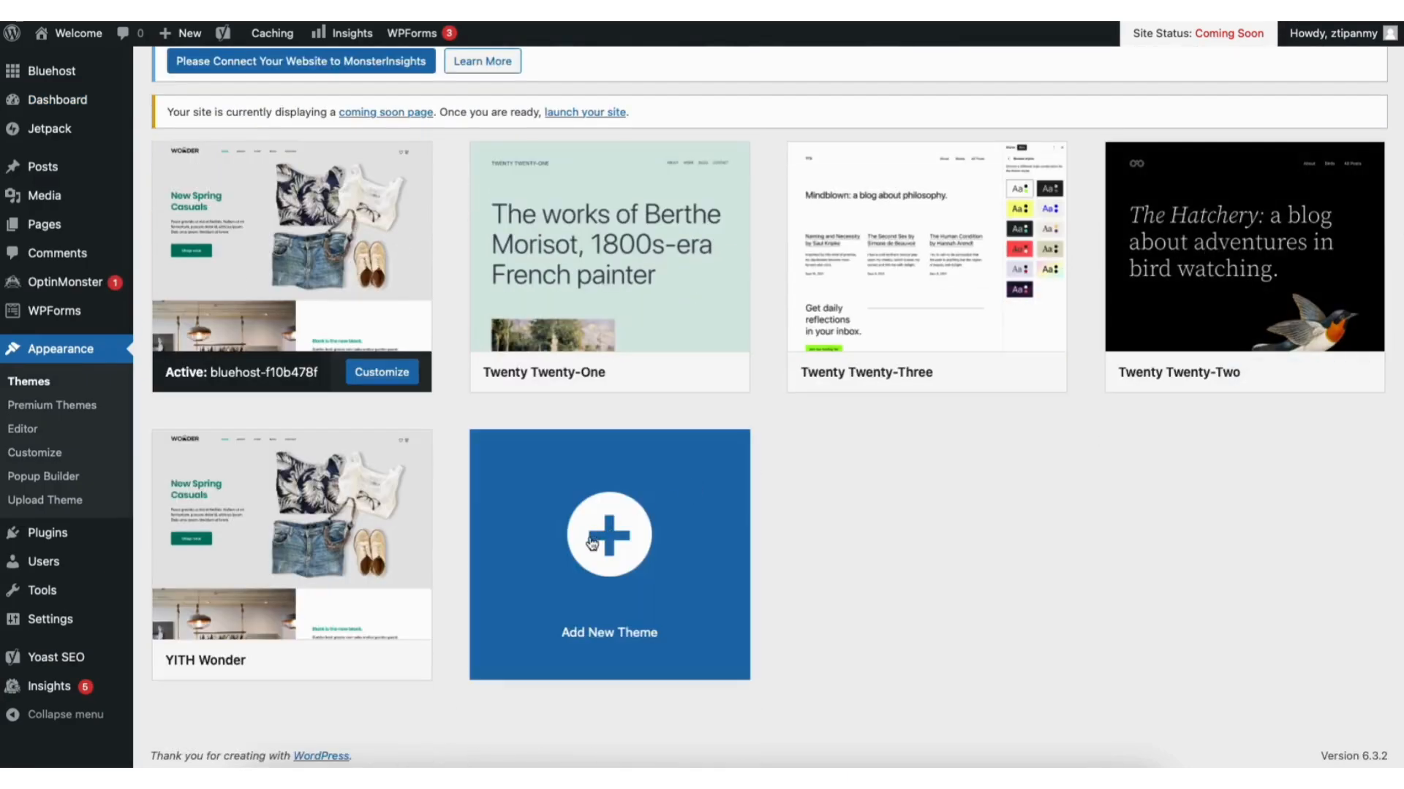
click(584, 566)
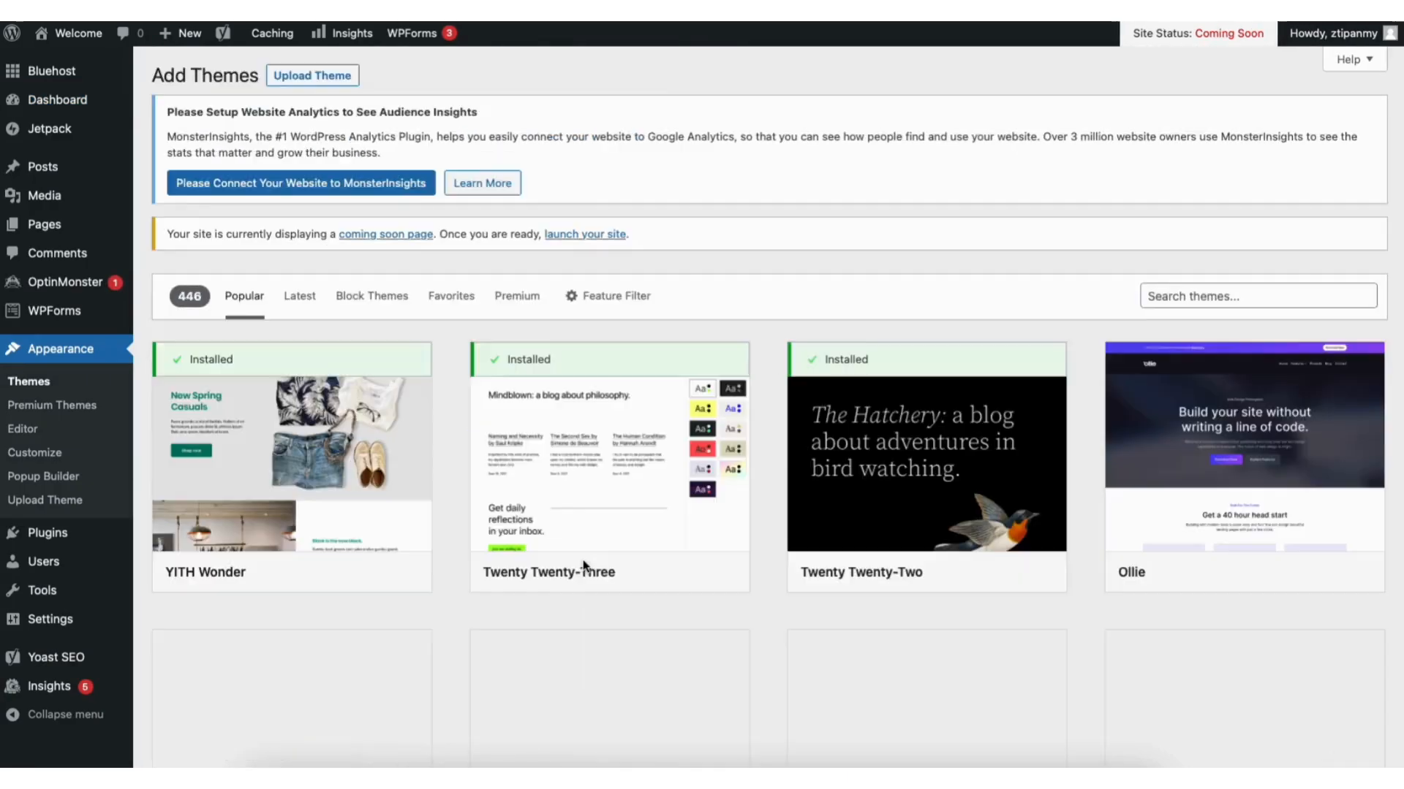
scroll(769, 408, down, 10)
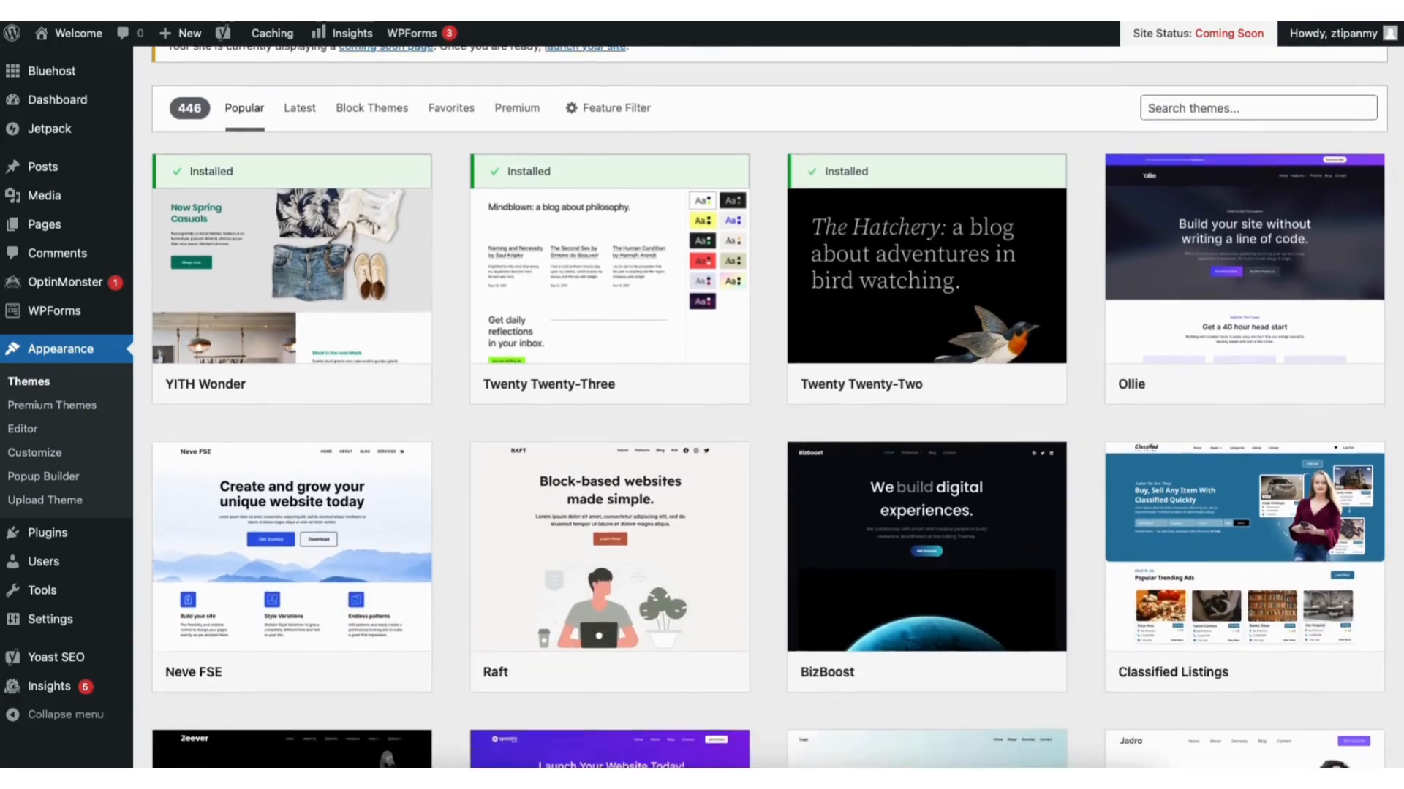
scroll(770, 408, down, 10)
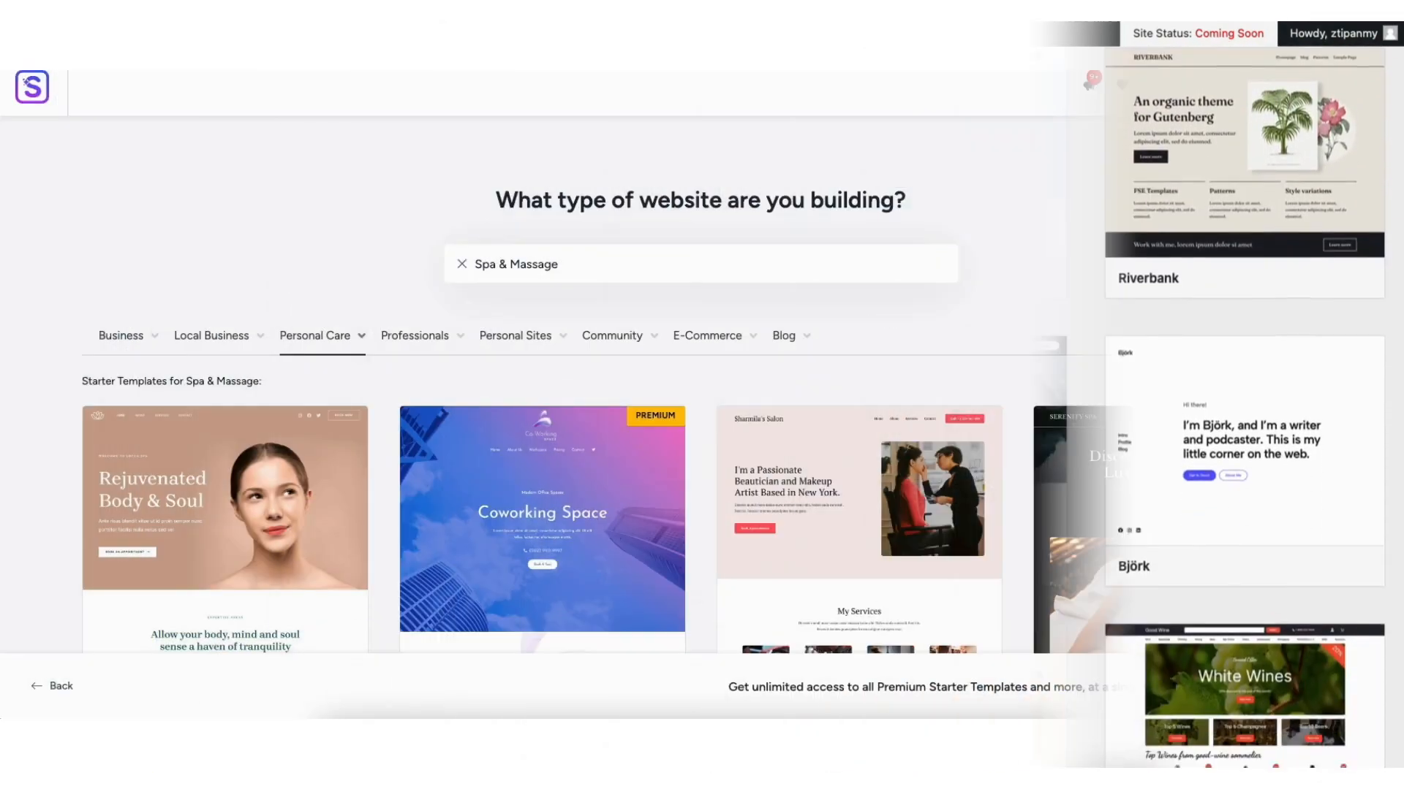
Survey the available Spa & Massage starter templates
scroll(1398, 186, down, 5)
scroll(1399, 185, down, 5)
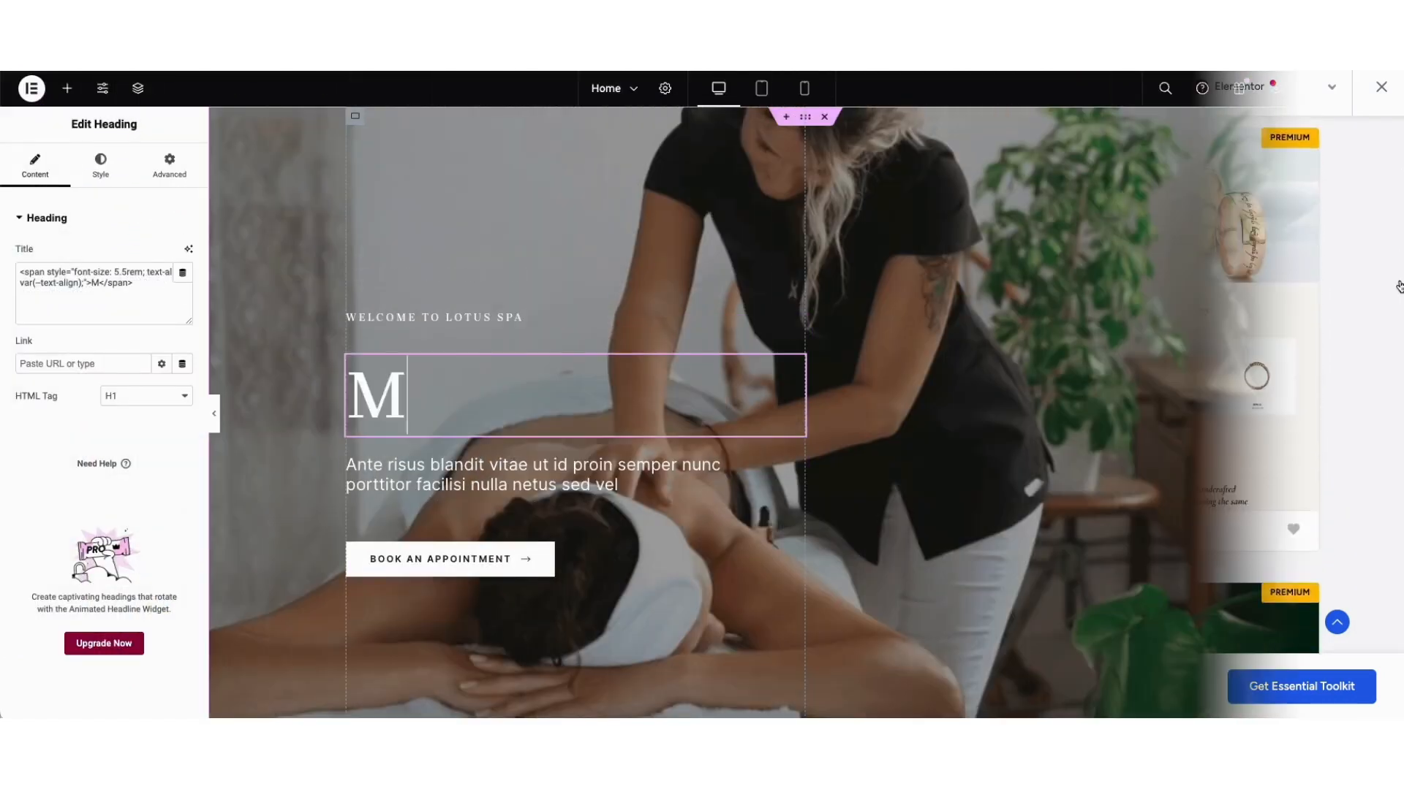
Complete the hero section's main heading as "Massage Therapy"
text(assage Thera)
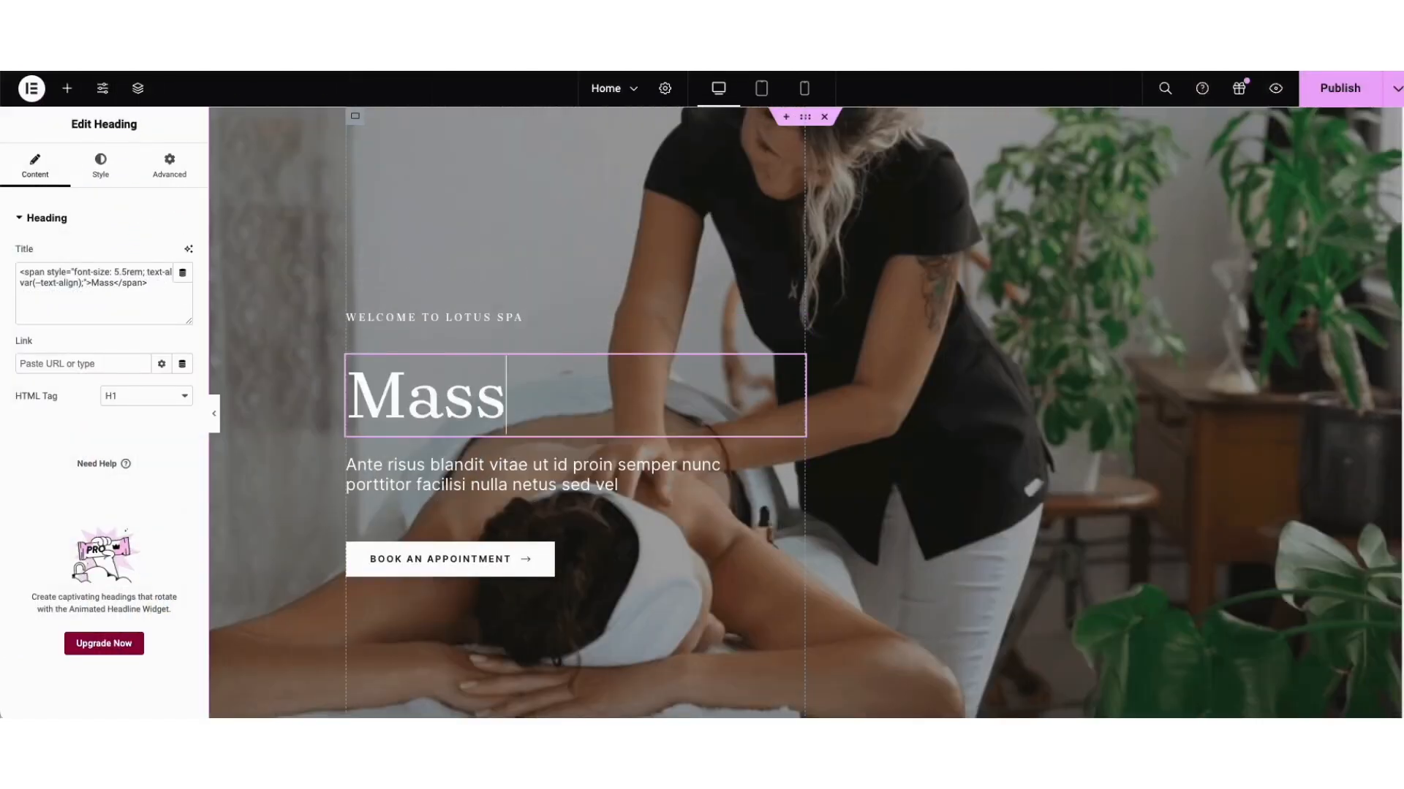
text(py)
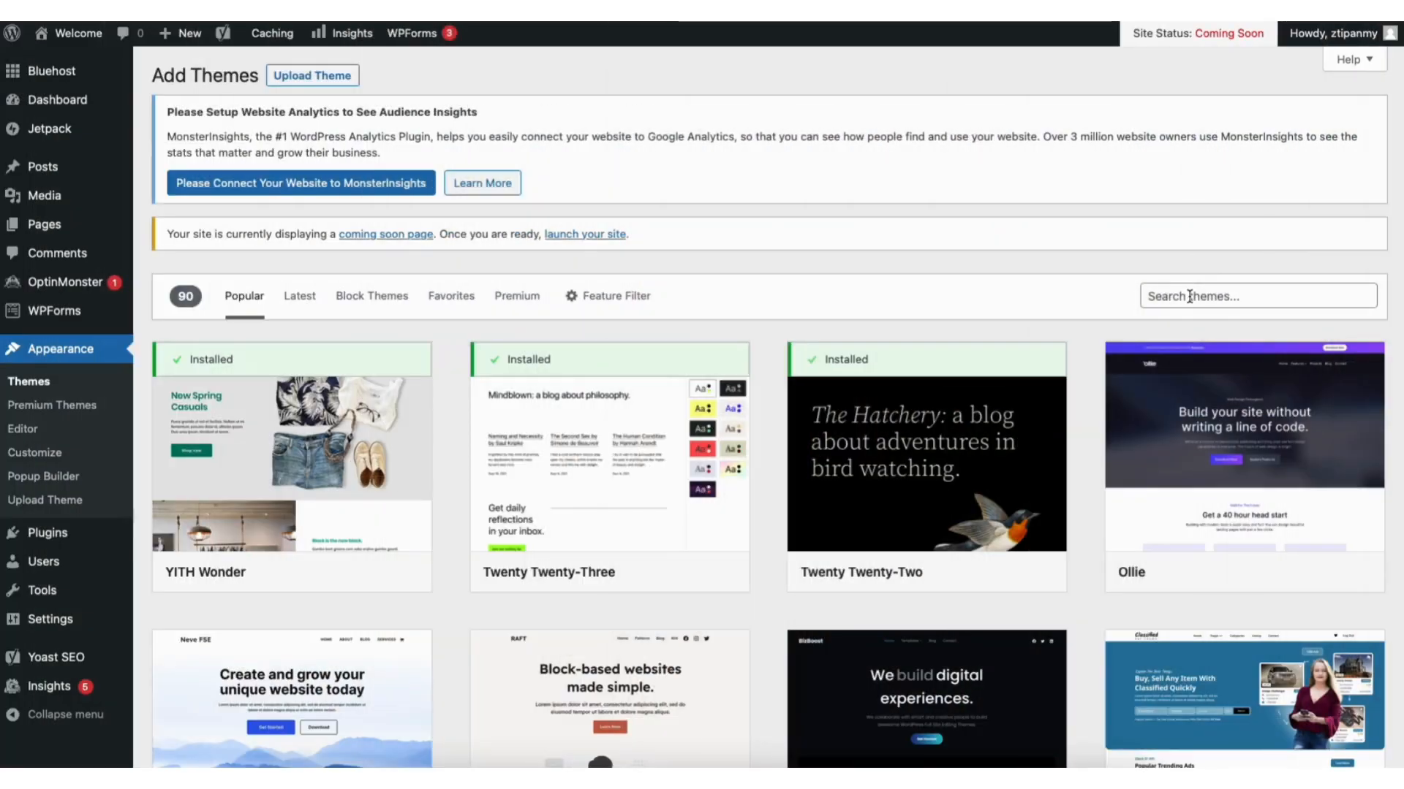
Search the new themes for "astra" and install the Astra theme
click(1190, 295)
text(astra)
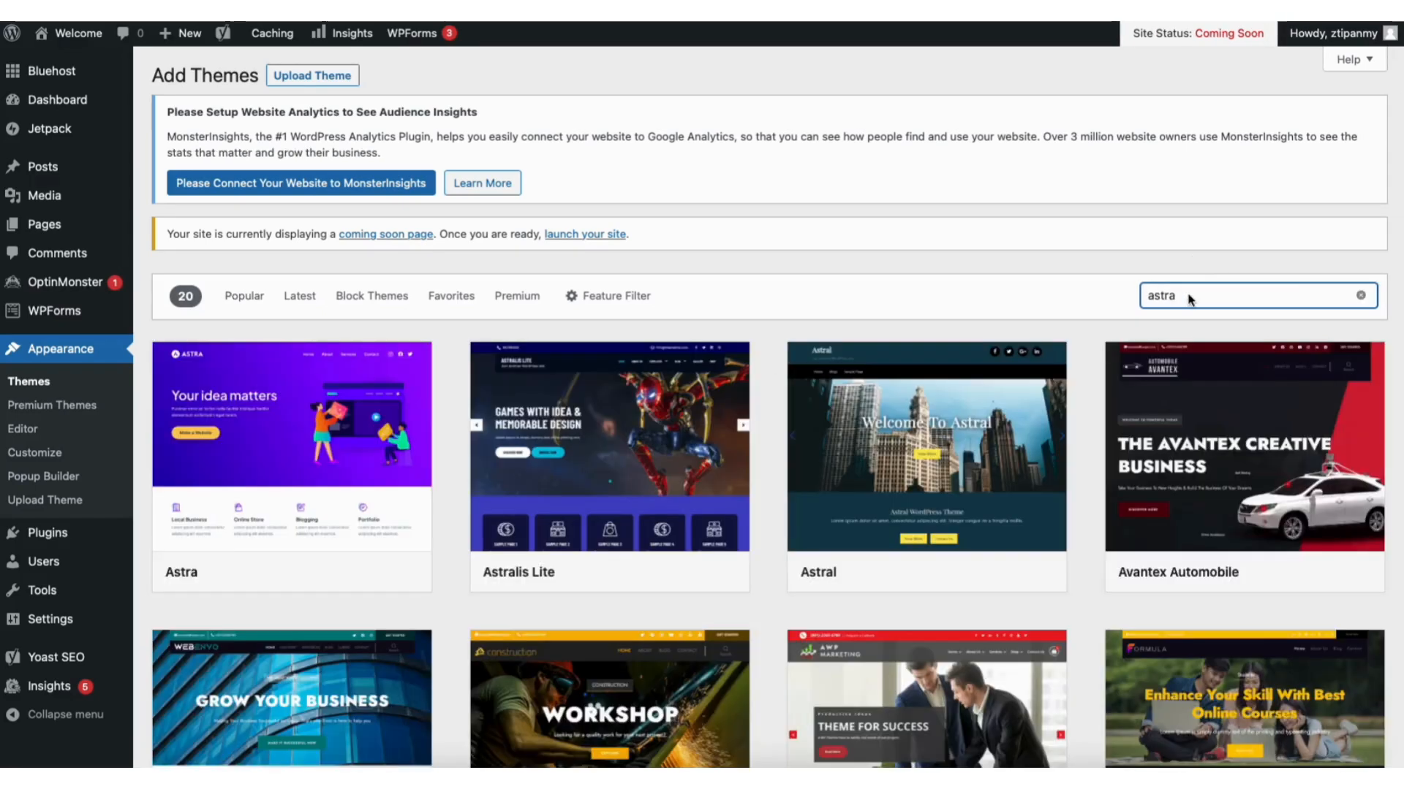
click(321, 571)
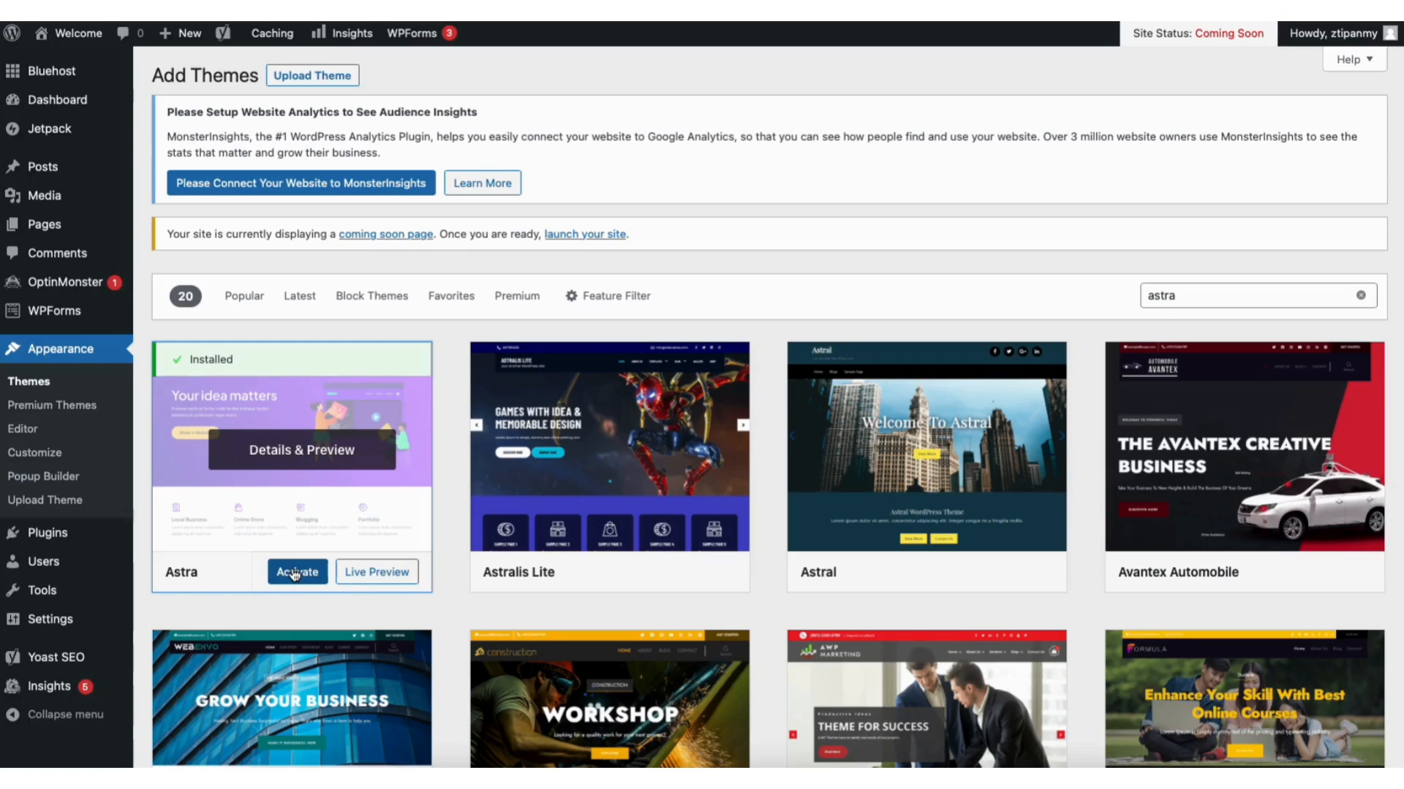
Activate the Astra theme, and search for "starter templates" to install and activate the Starter Templates plugin by Brainstorm Force
click(294, 573)
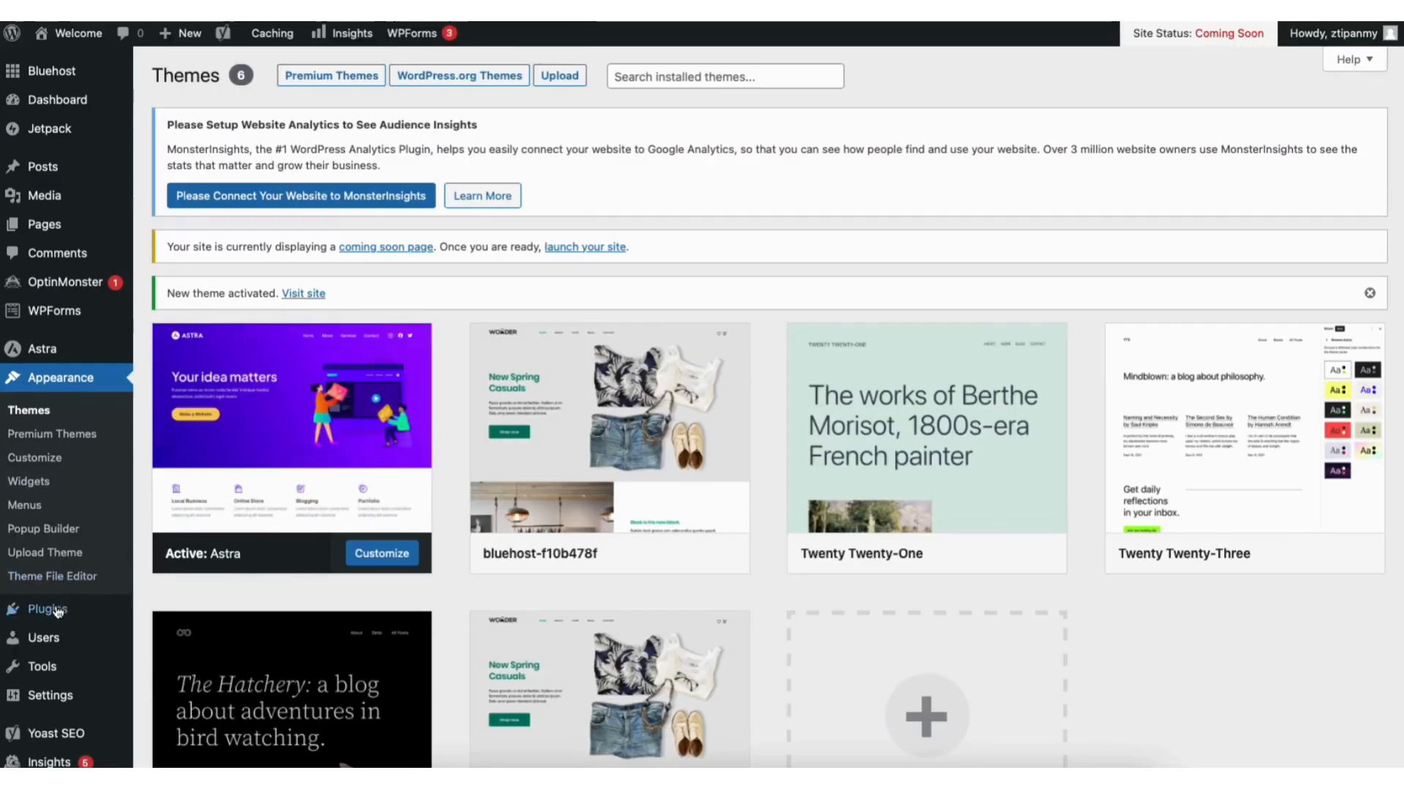
mouse_move(49, 614)
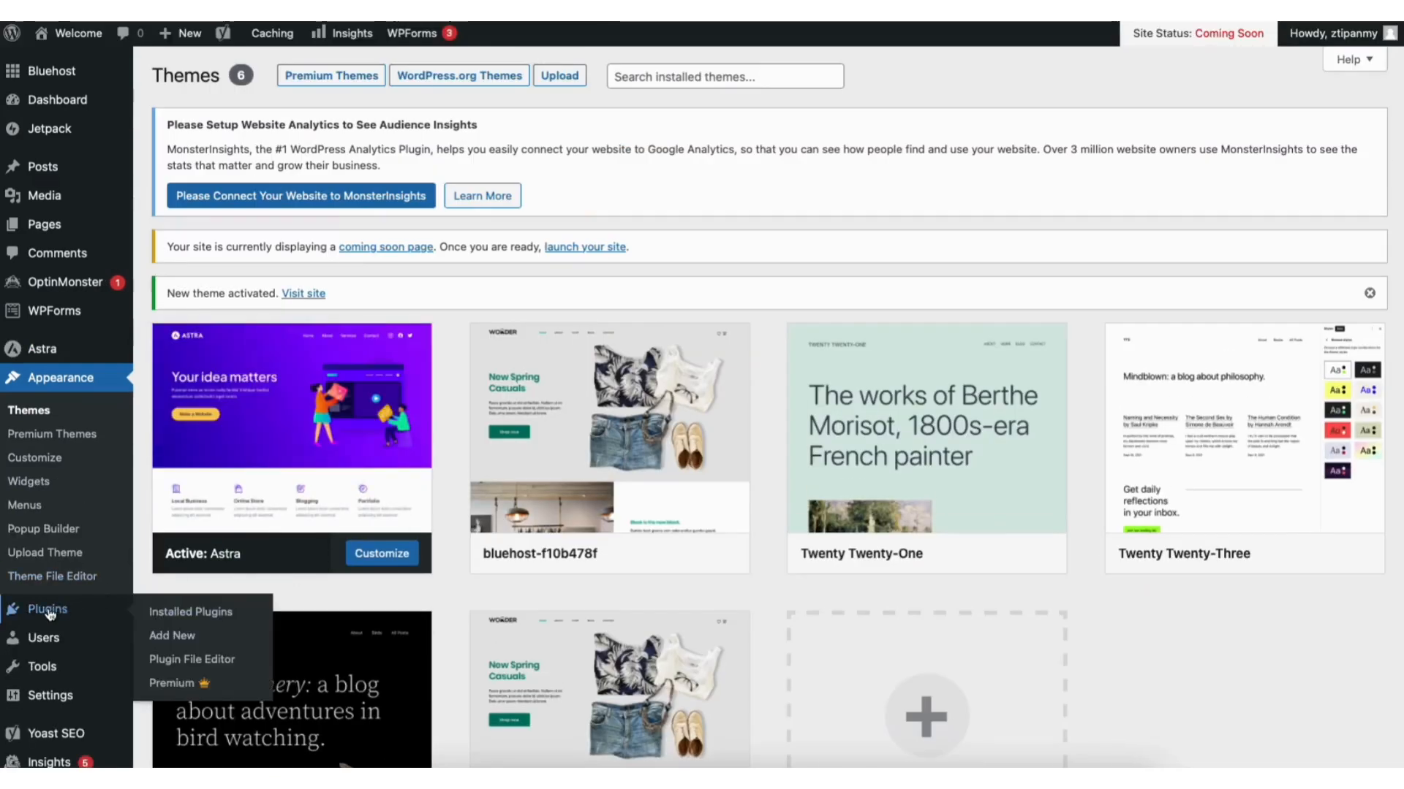
click(175, 635)
click(1196, 287)
text(starter templates)
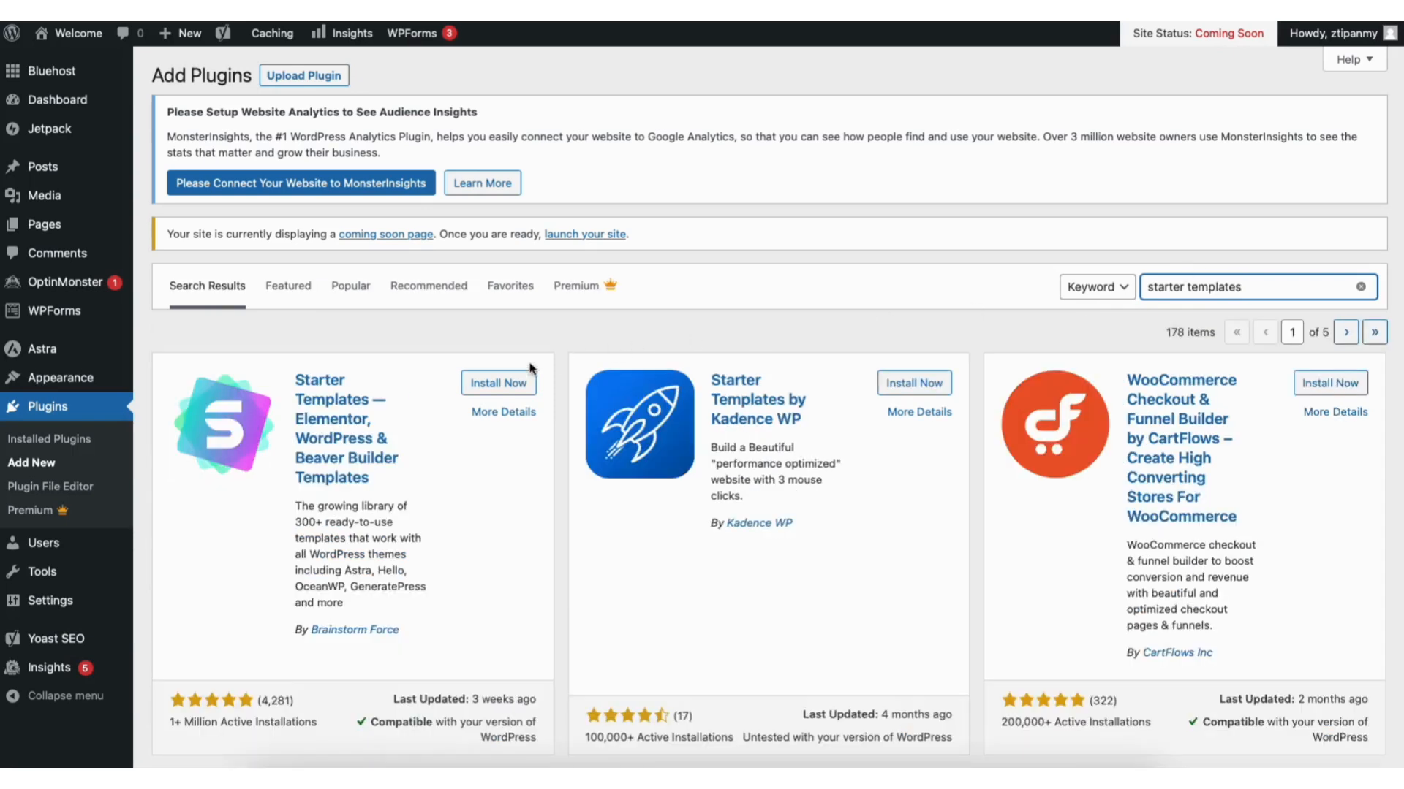
click(494, 381)
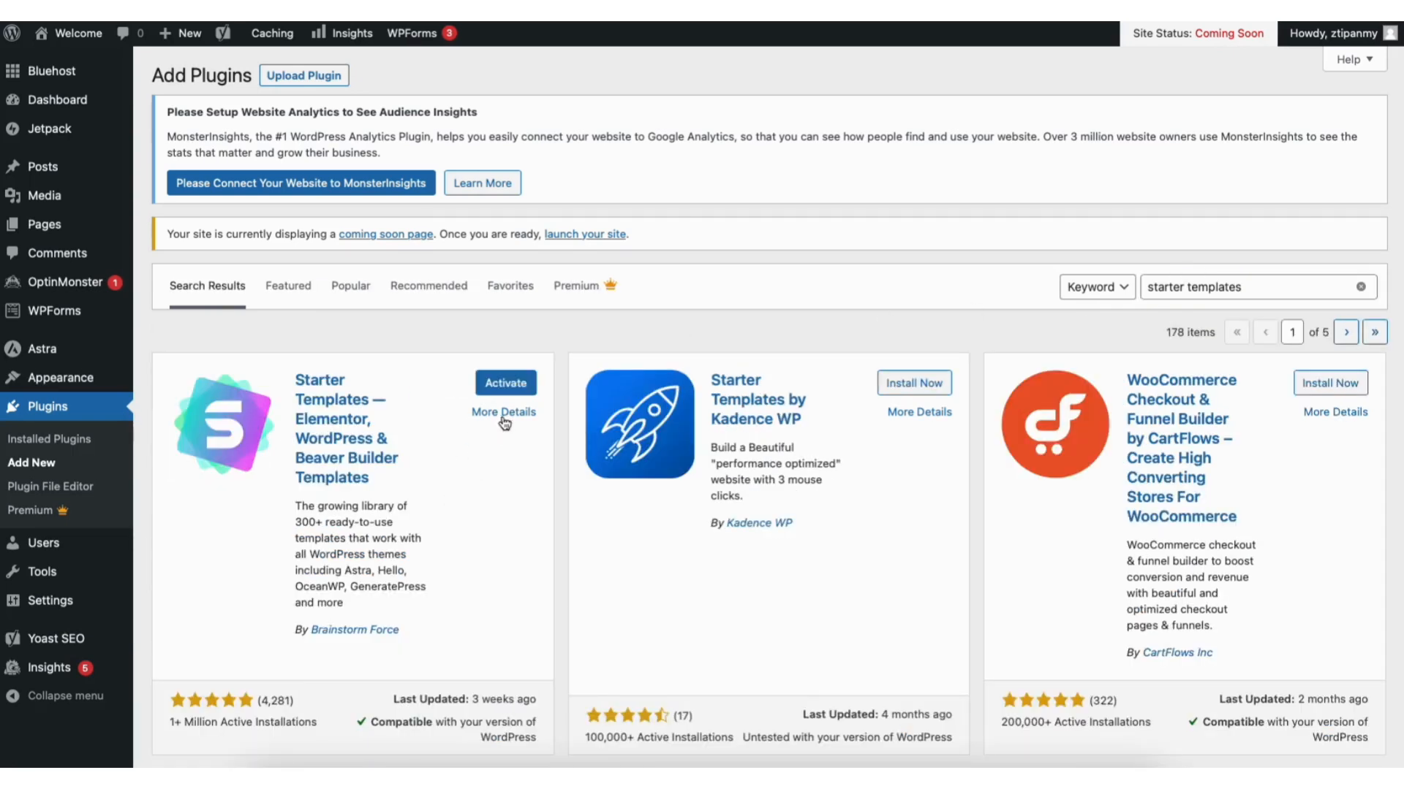
click(493, 382)
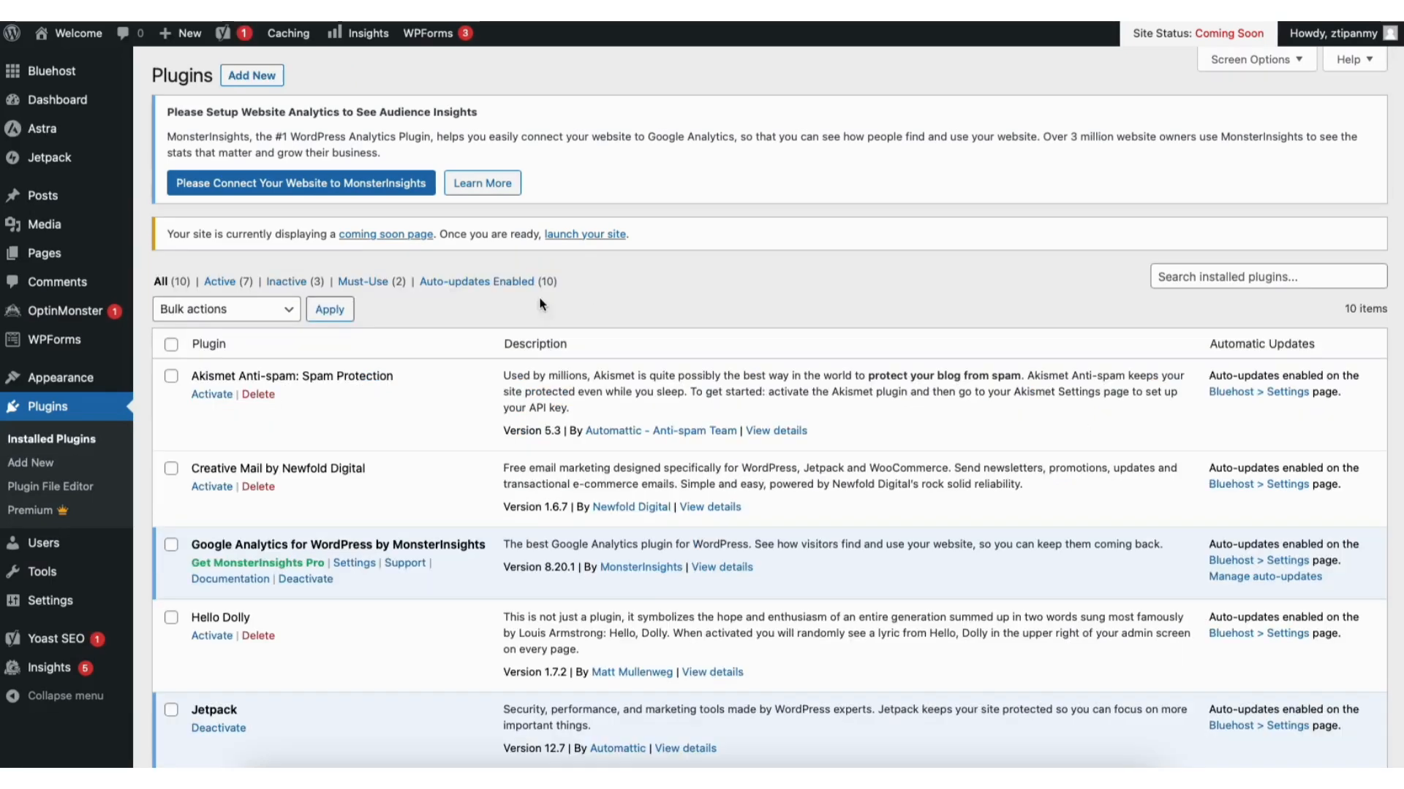
Open the Starter Templates library and choose Elementor as the page builder
mouse_move(74, 379)
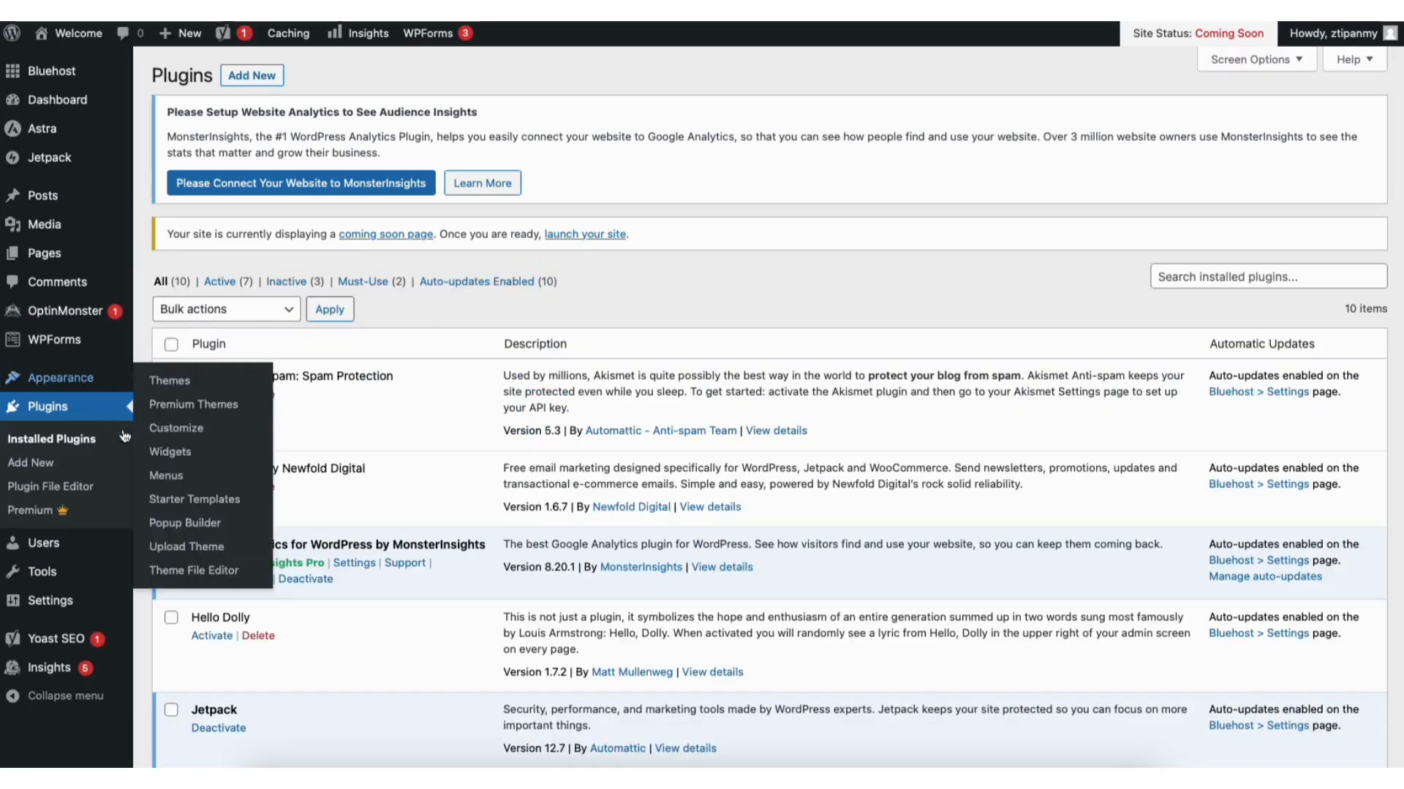
click(181, 500)
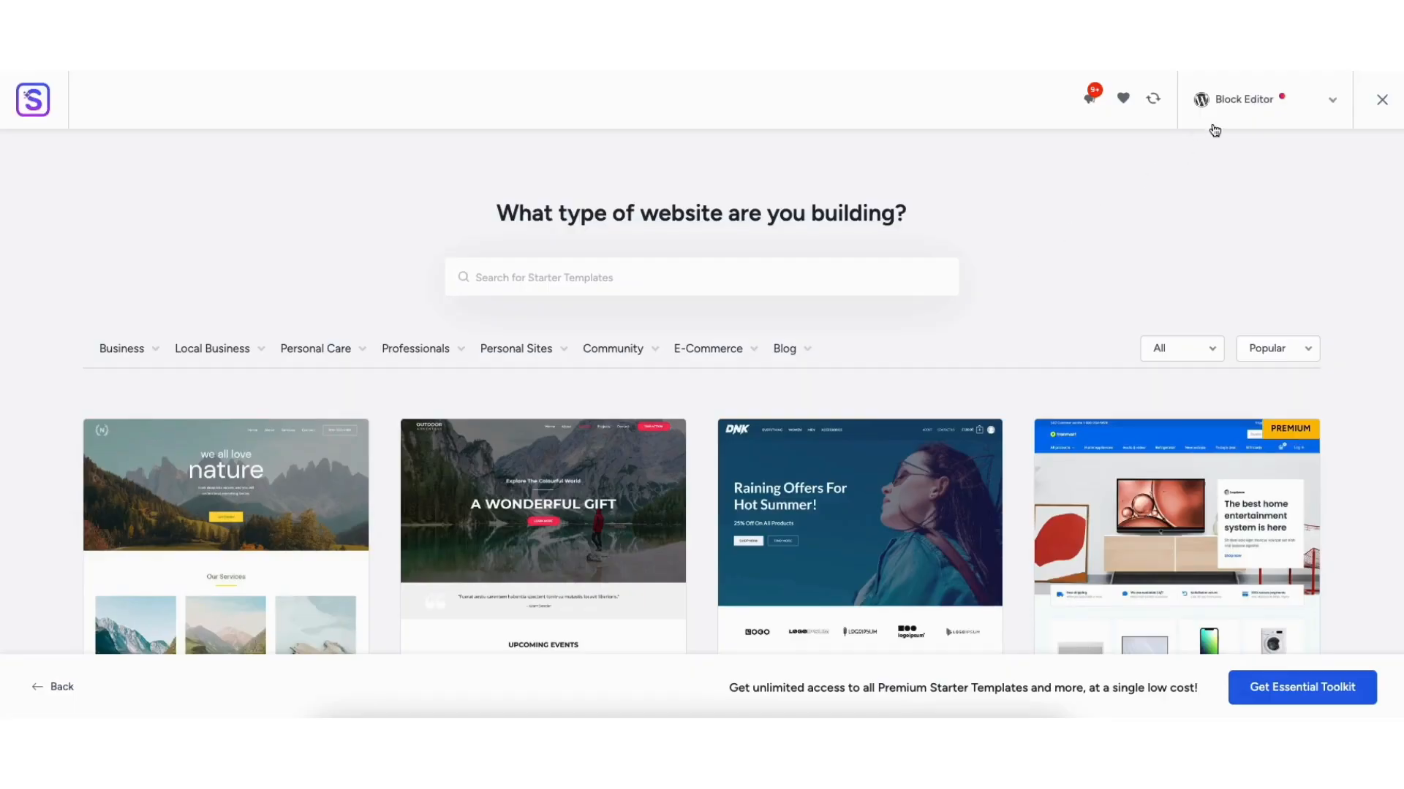
click(1238, 102)
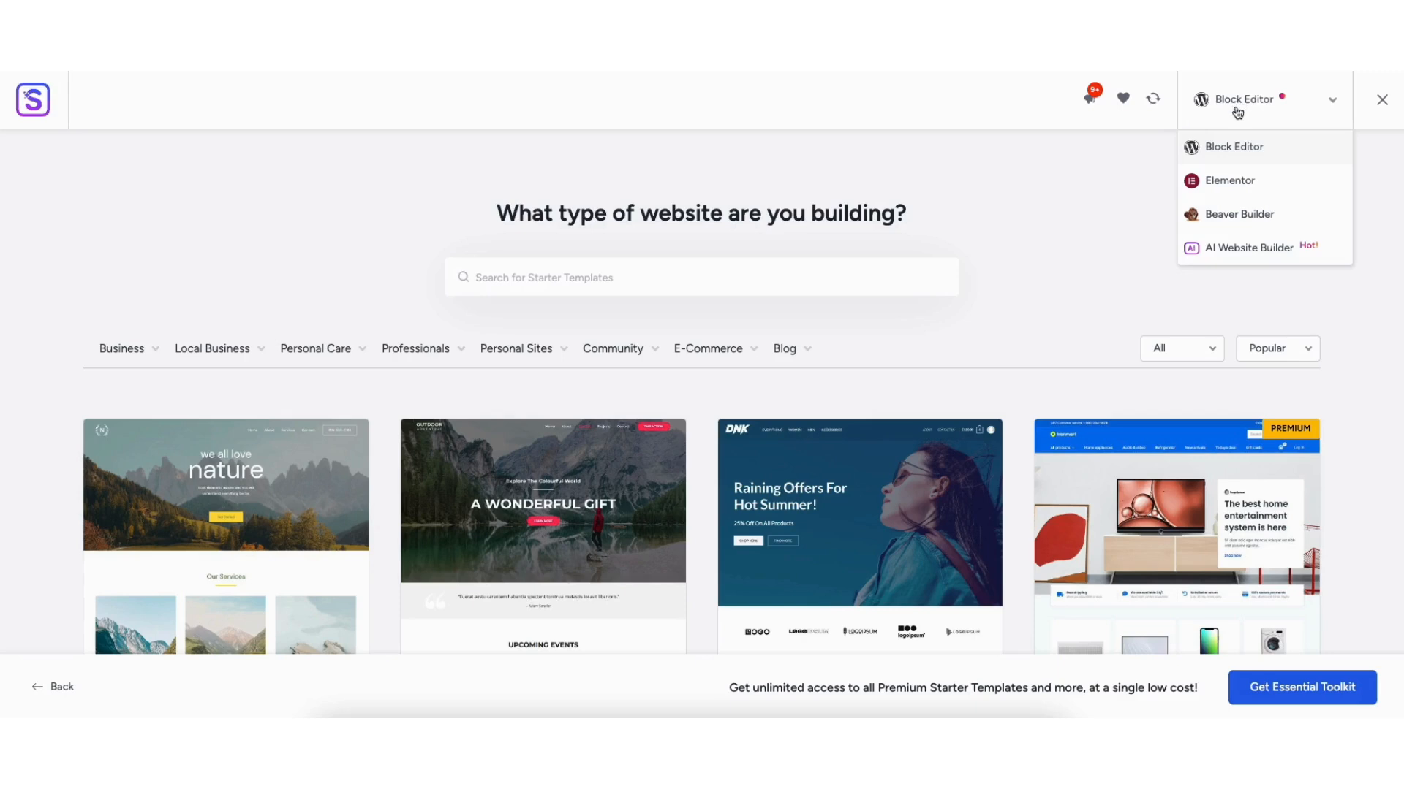
click(1212, 182)
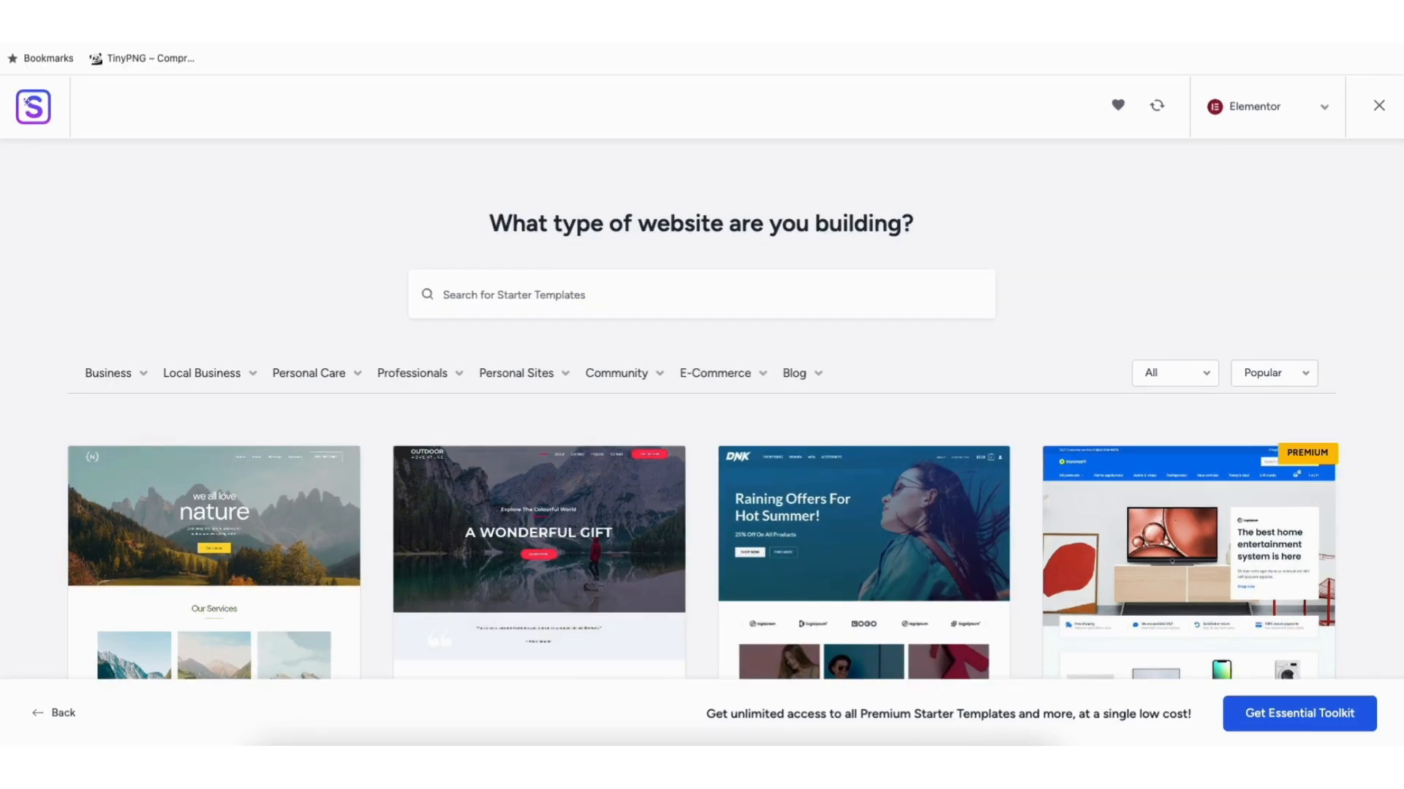
Look through the Elementor starter templates and the website categories offered for filtering them
scroll(702, 409, down, 6)
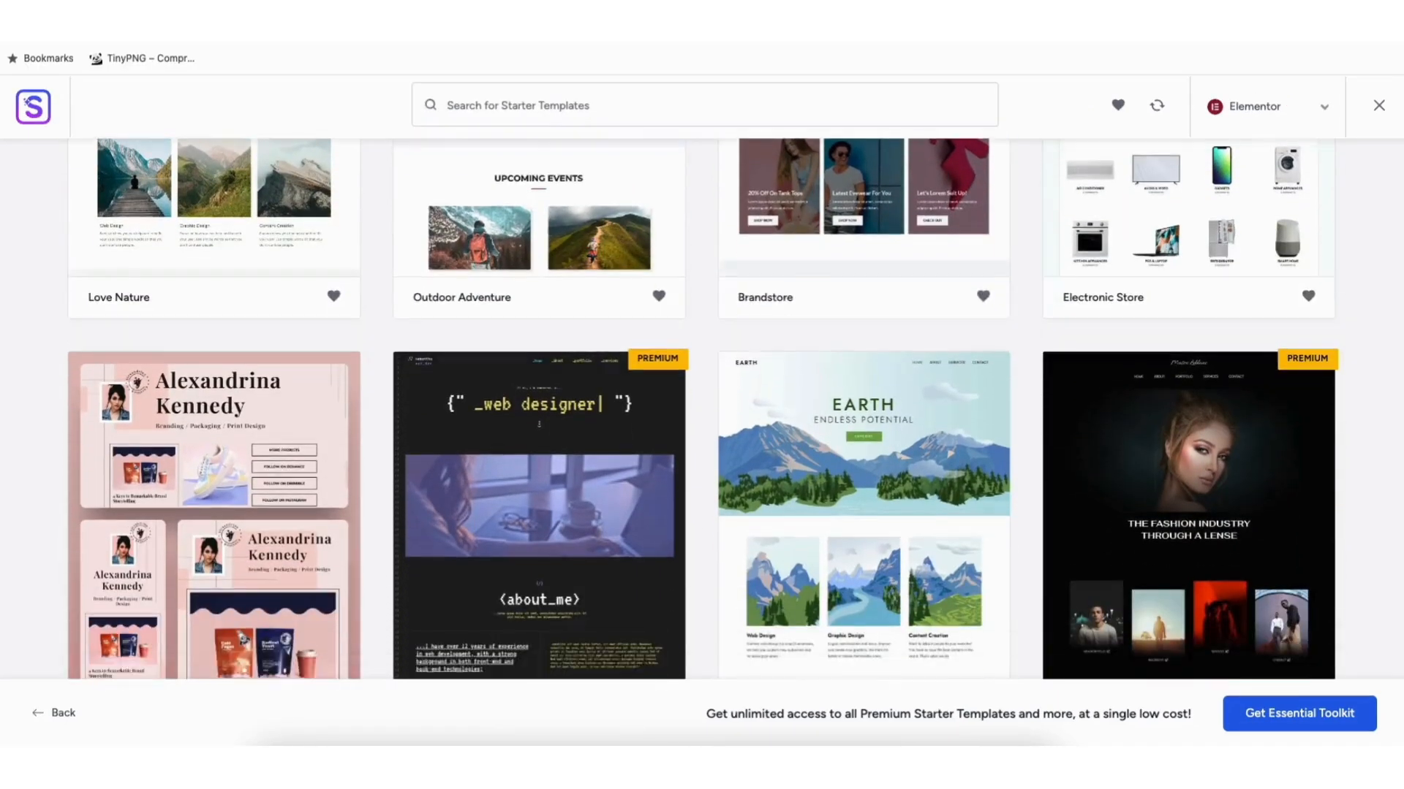
scroll(702, 409, down, 12)
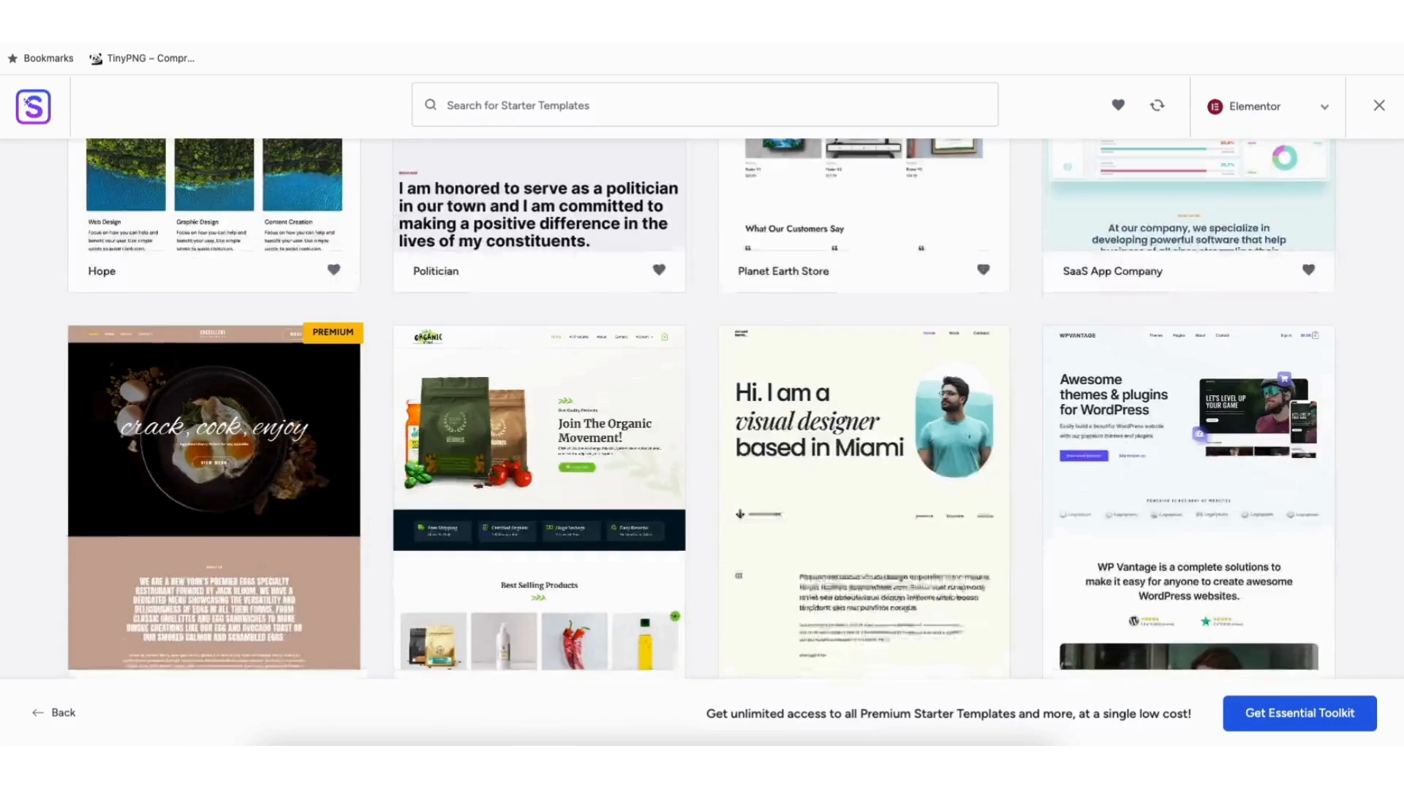
scroll(702, 410, down, 5)
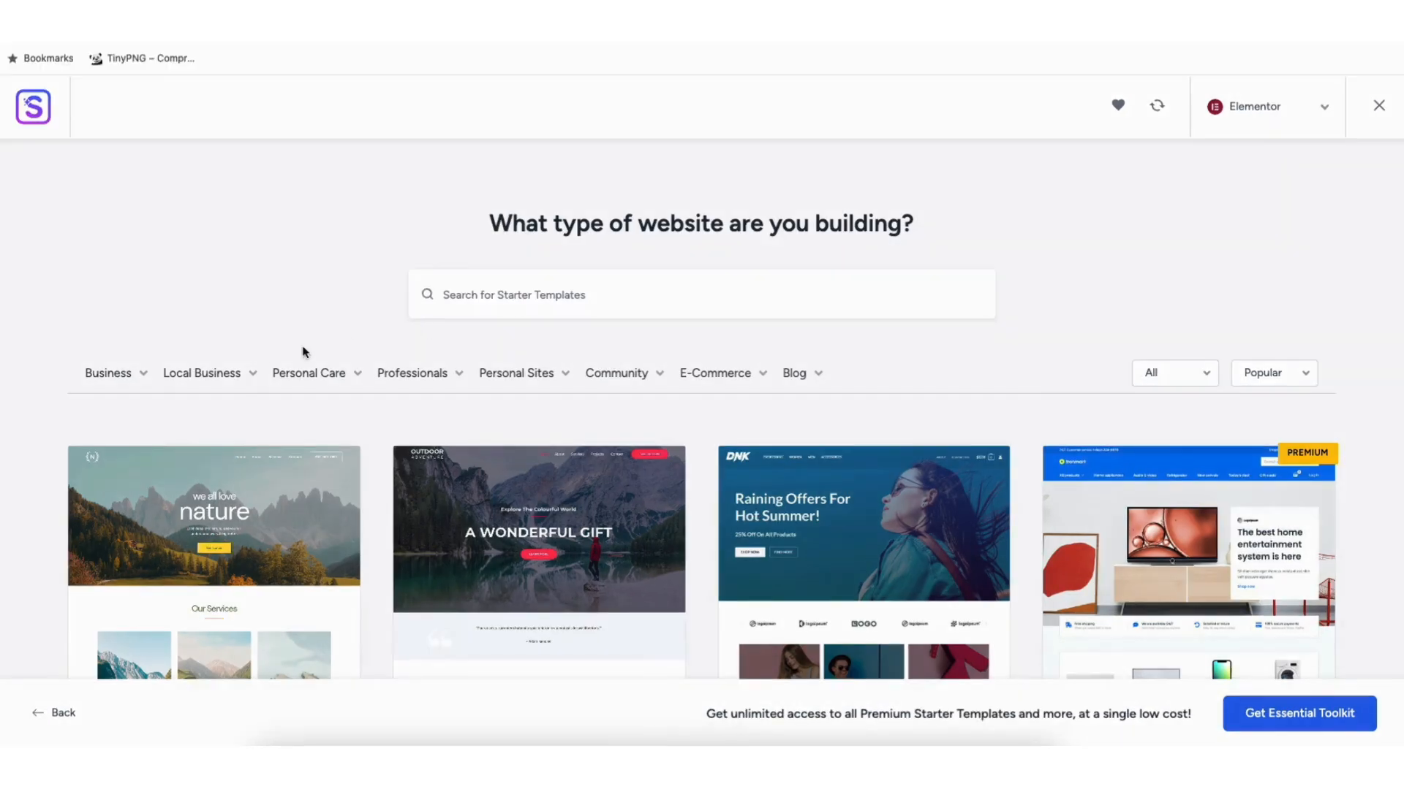
click(107, 355)
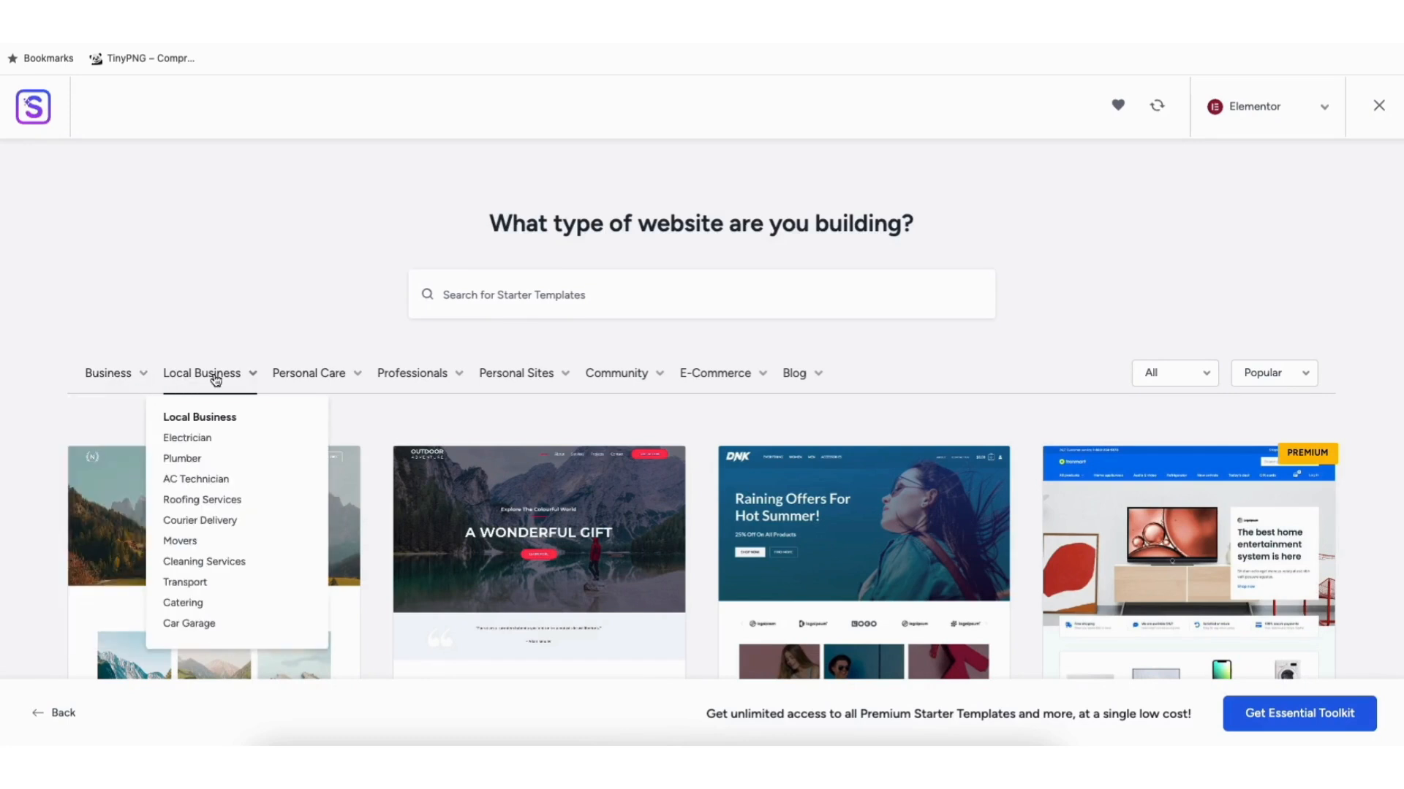
mouse_move(304, 373)
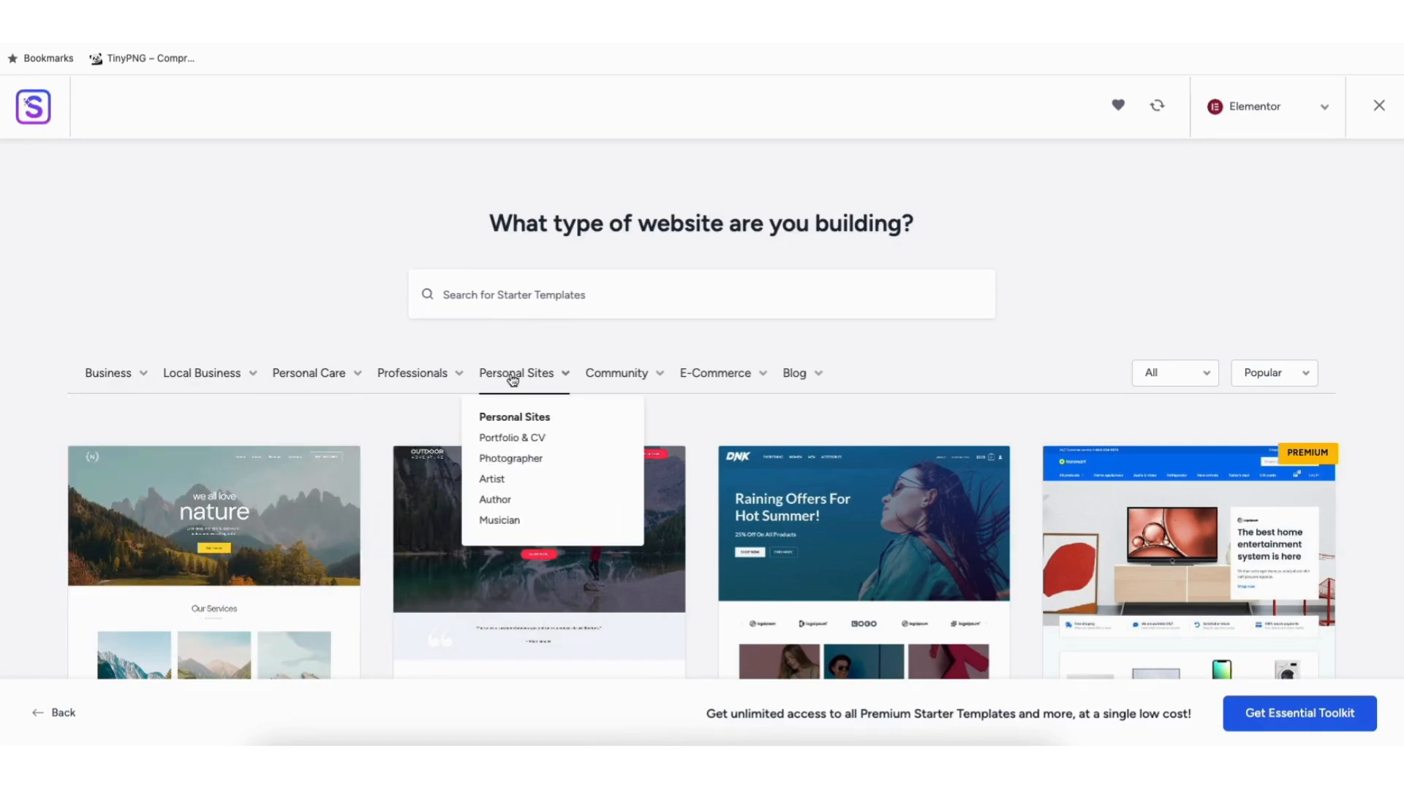
Preview the Love Nature template from its hero section to the testimonial, and close the preview
click(205, 537)
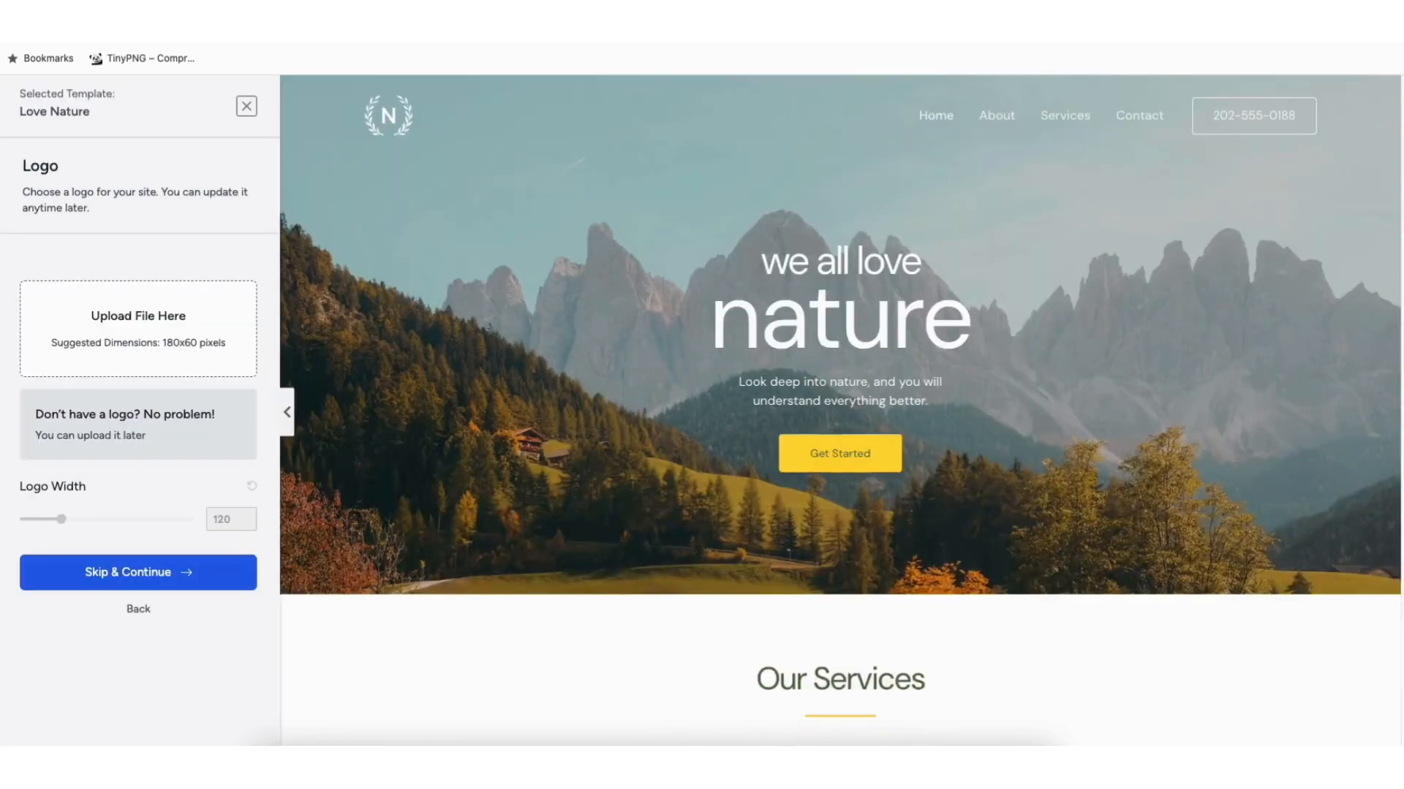
scroll(841, 409, down, 8)
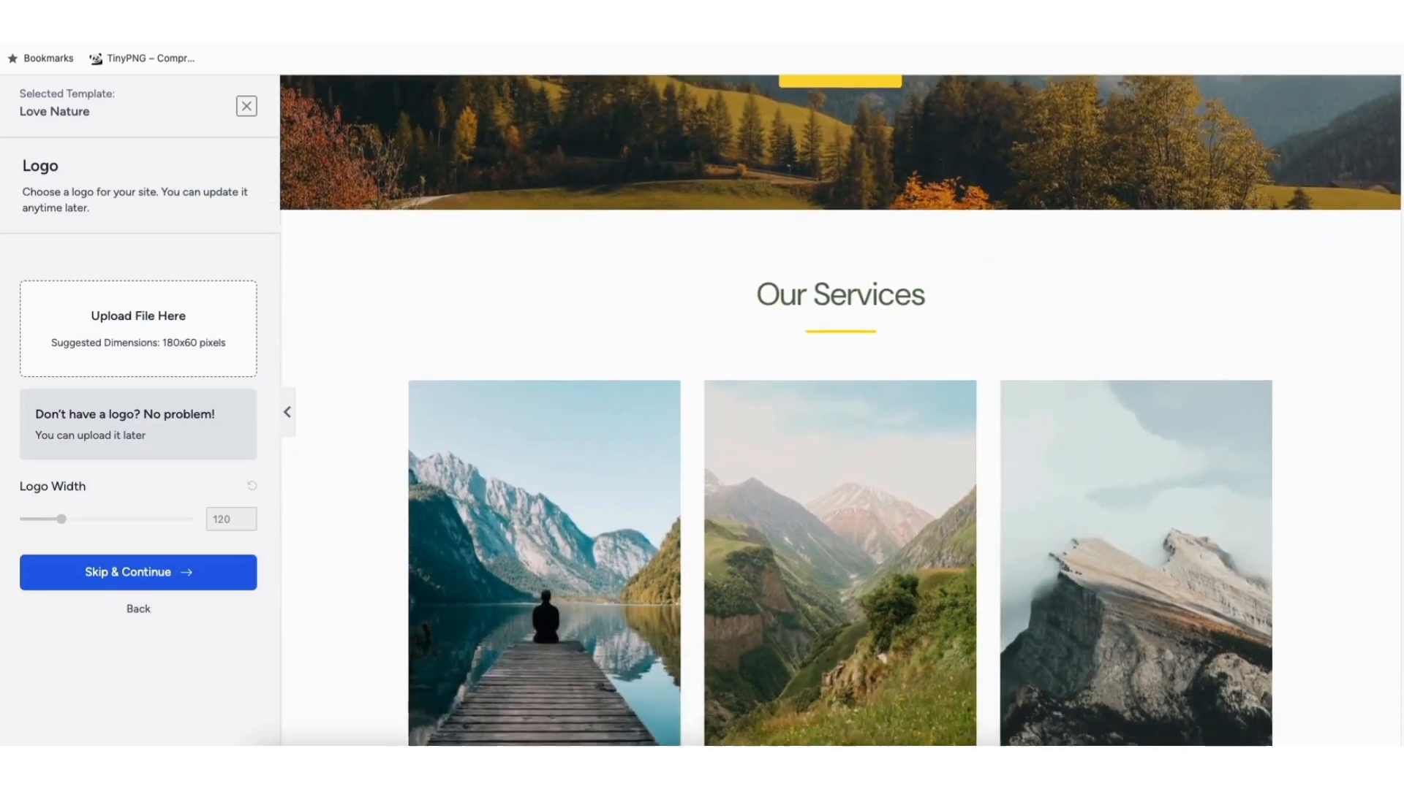
scroll(686, 217, down, 5)
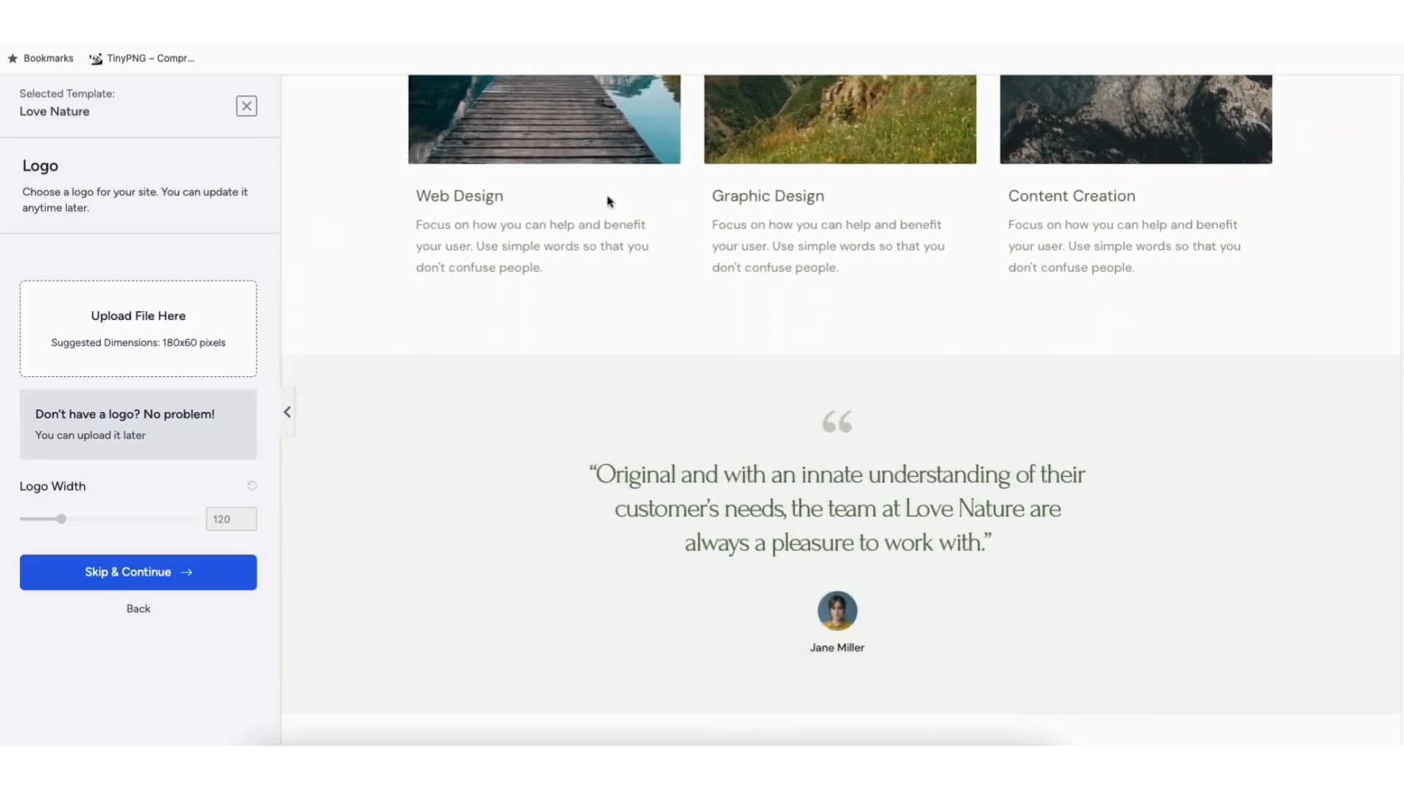
click(247, 106)
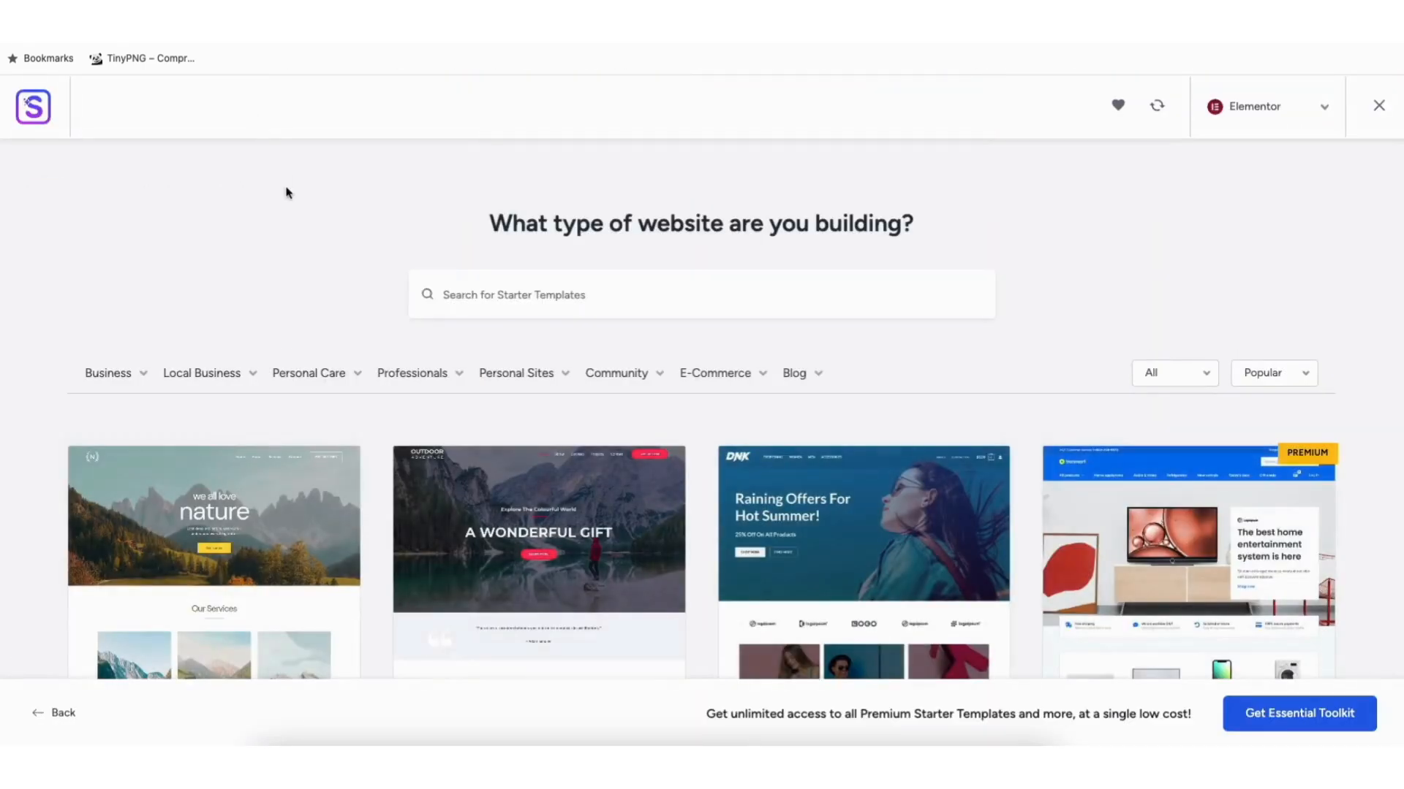
Survey the range of free and premium Elementor templates further down the library
scroll(702, 410, down, 6)
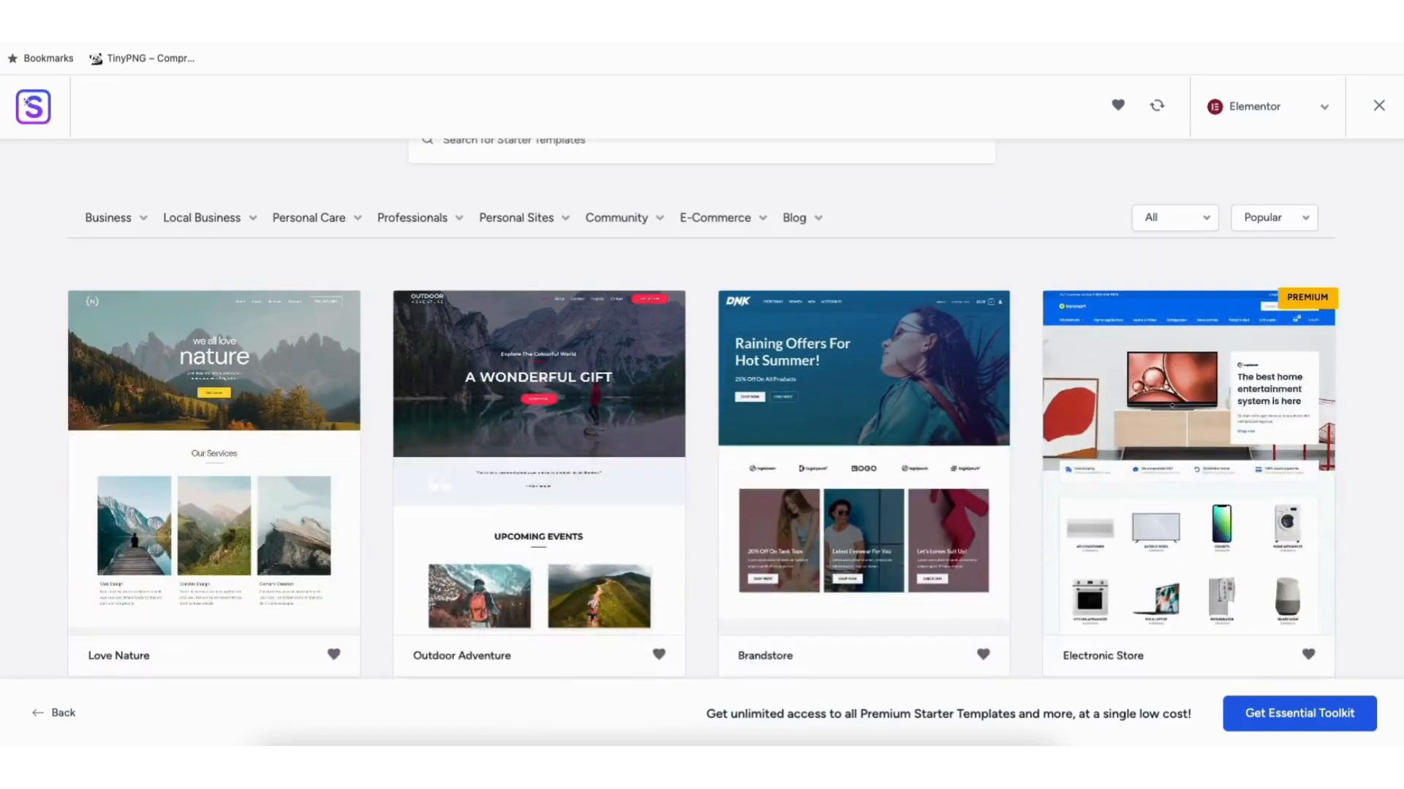
scroll(702, 410, down, 8)
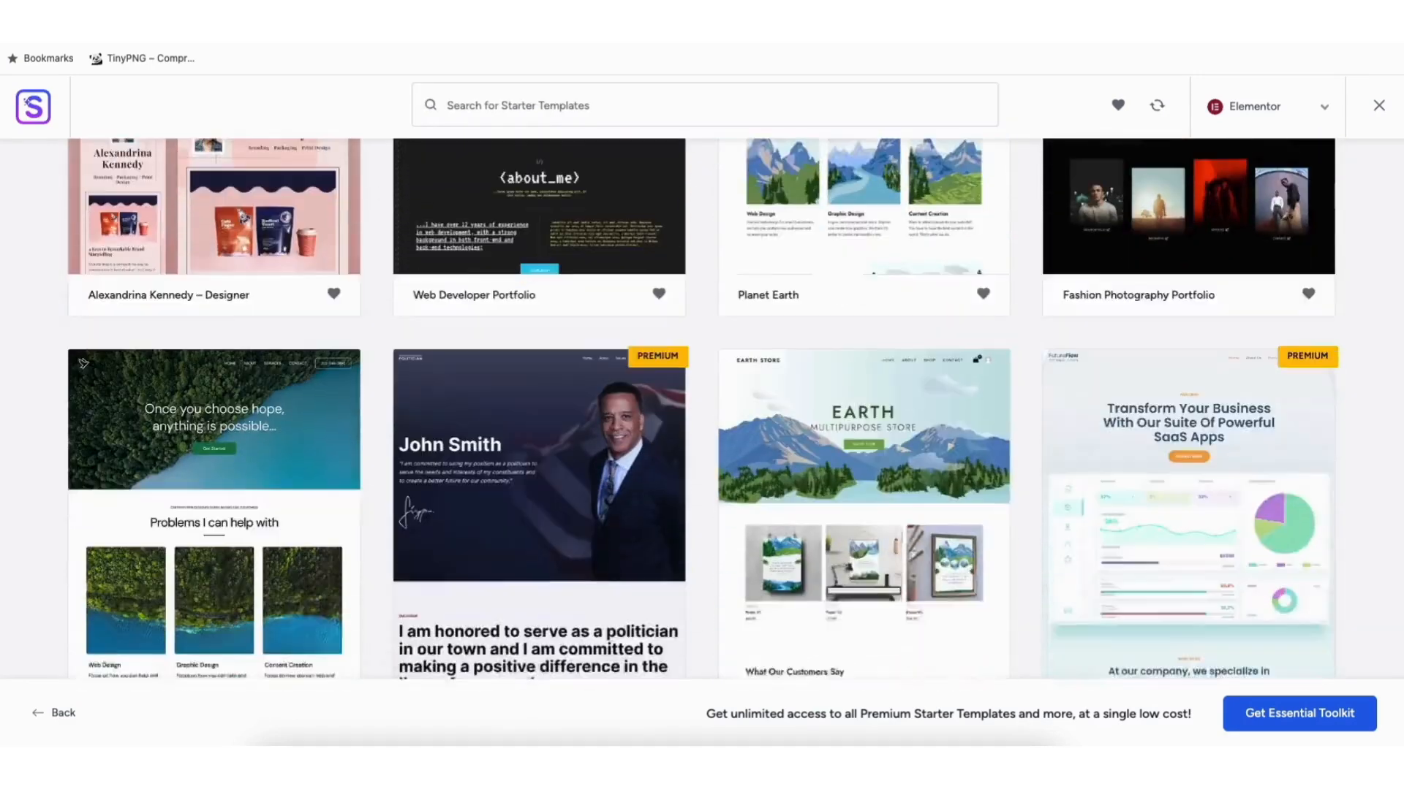
scroll(702, 409, down, 8)
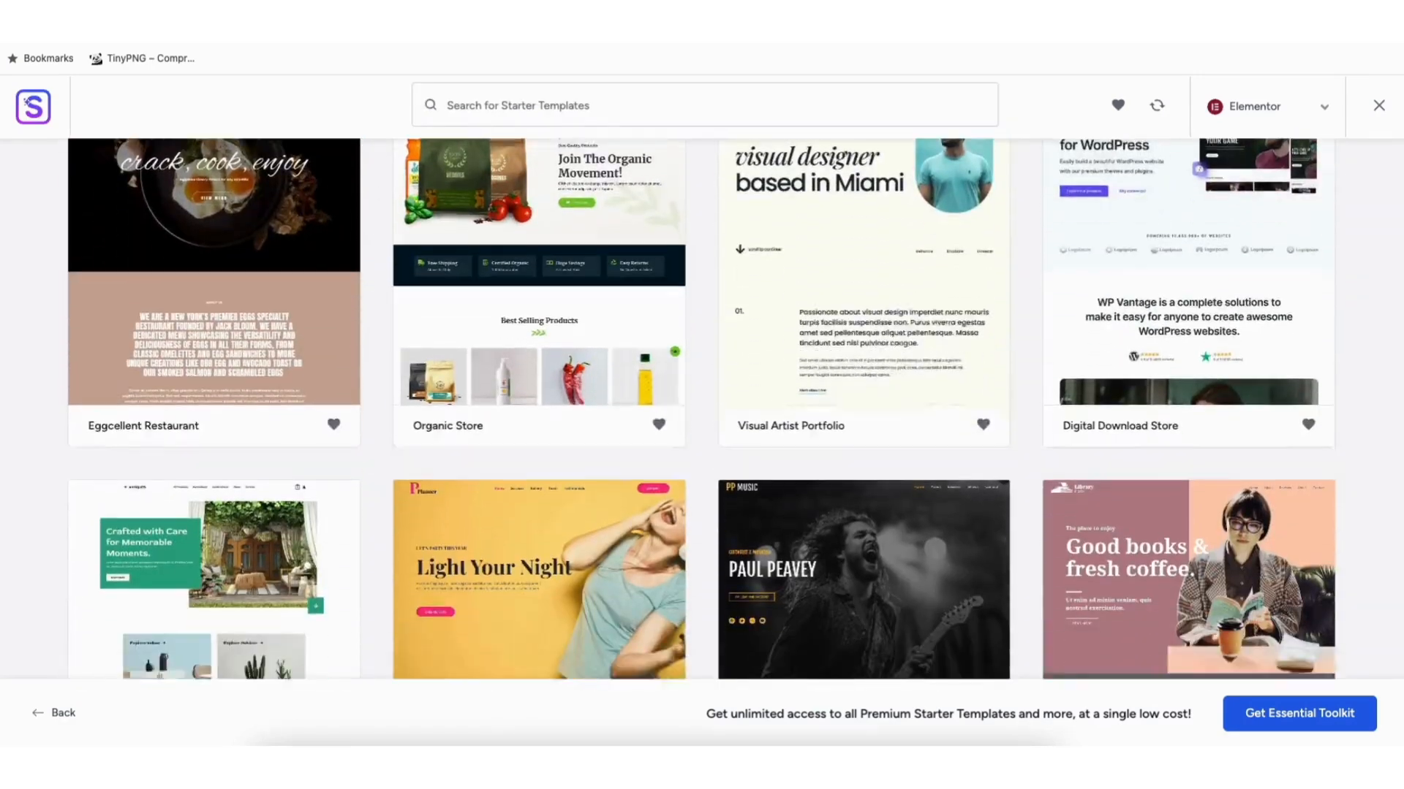
scroll(701, 410, down, 7)
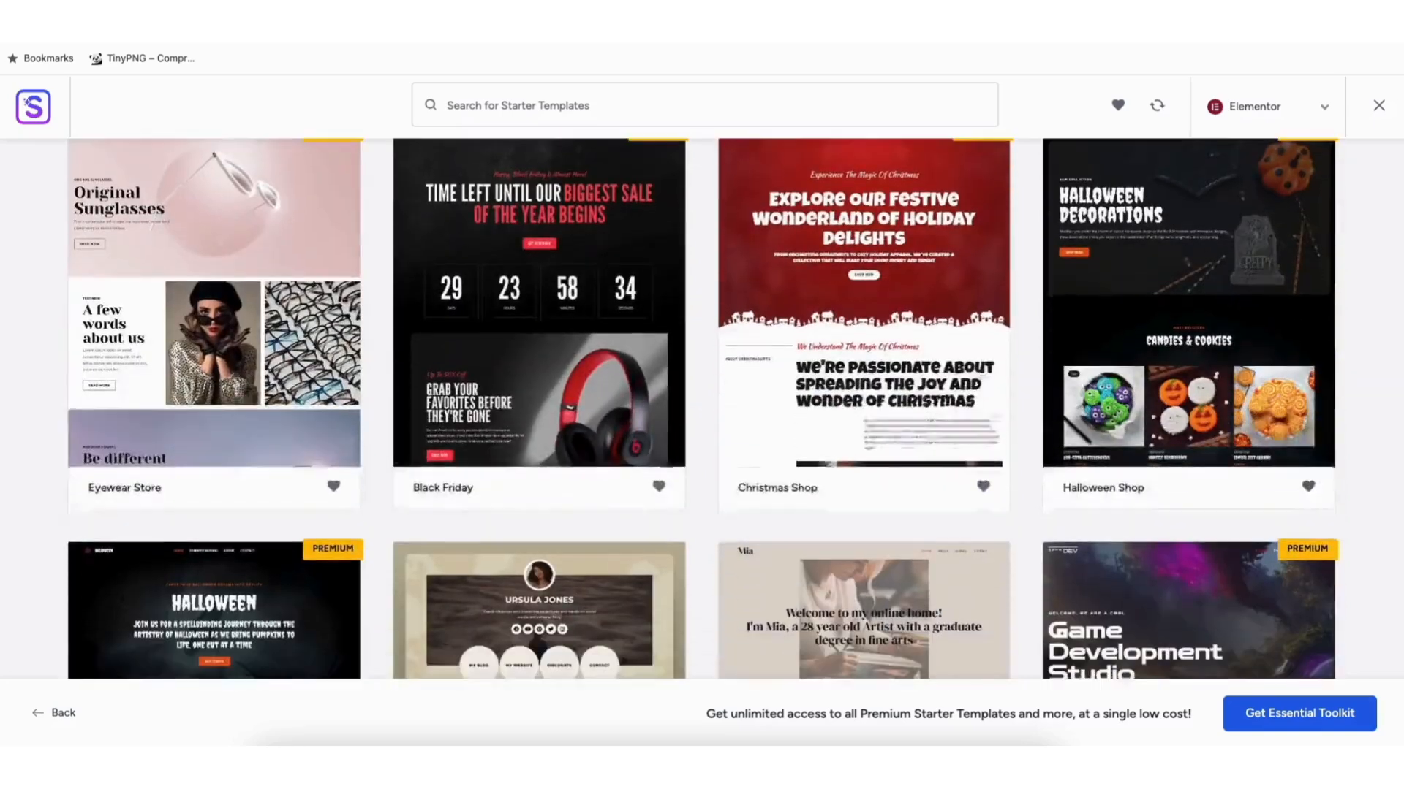
scroll(702, 410, down, 10)
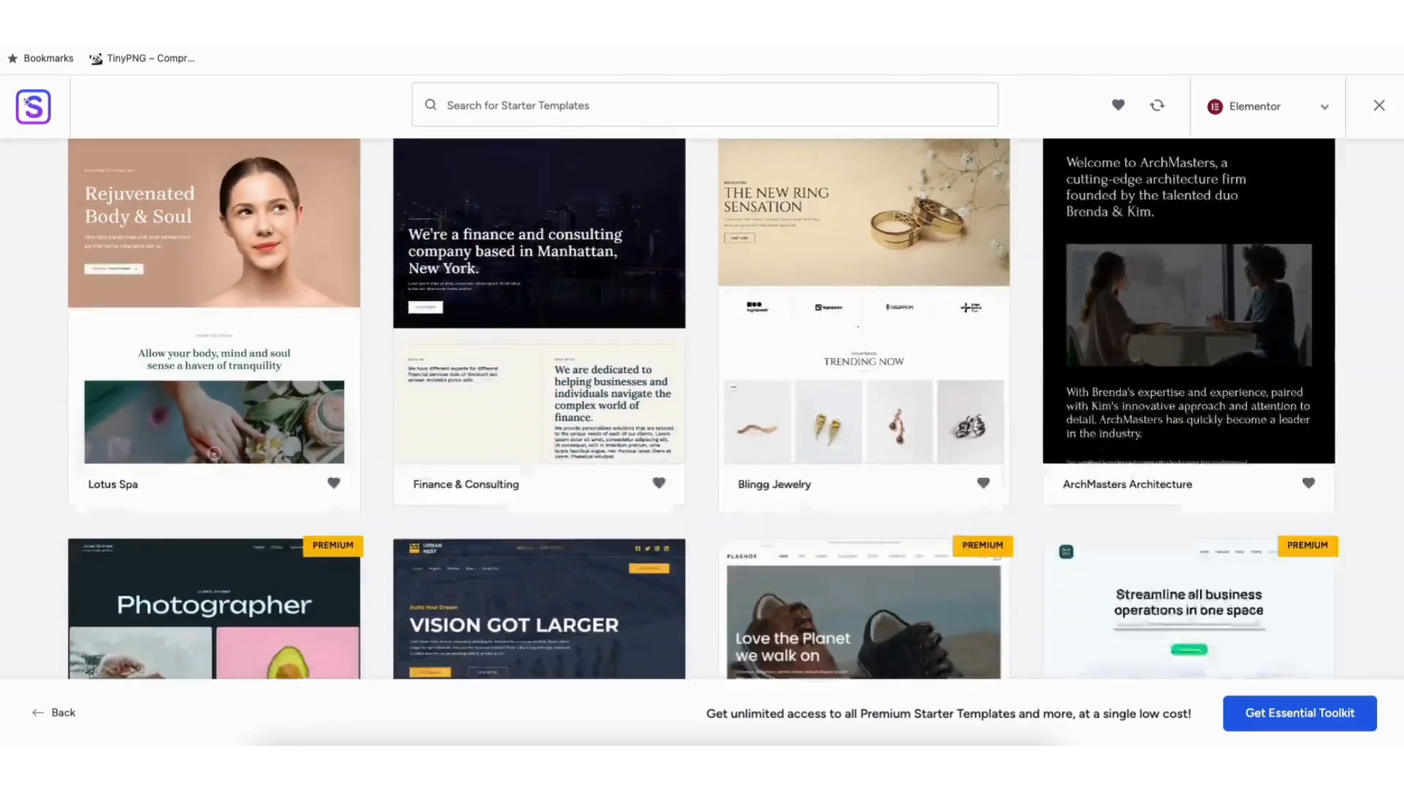
scroll(702, 409, down, 7)
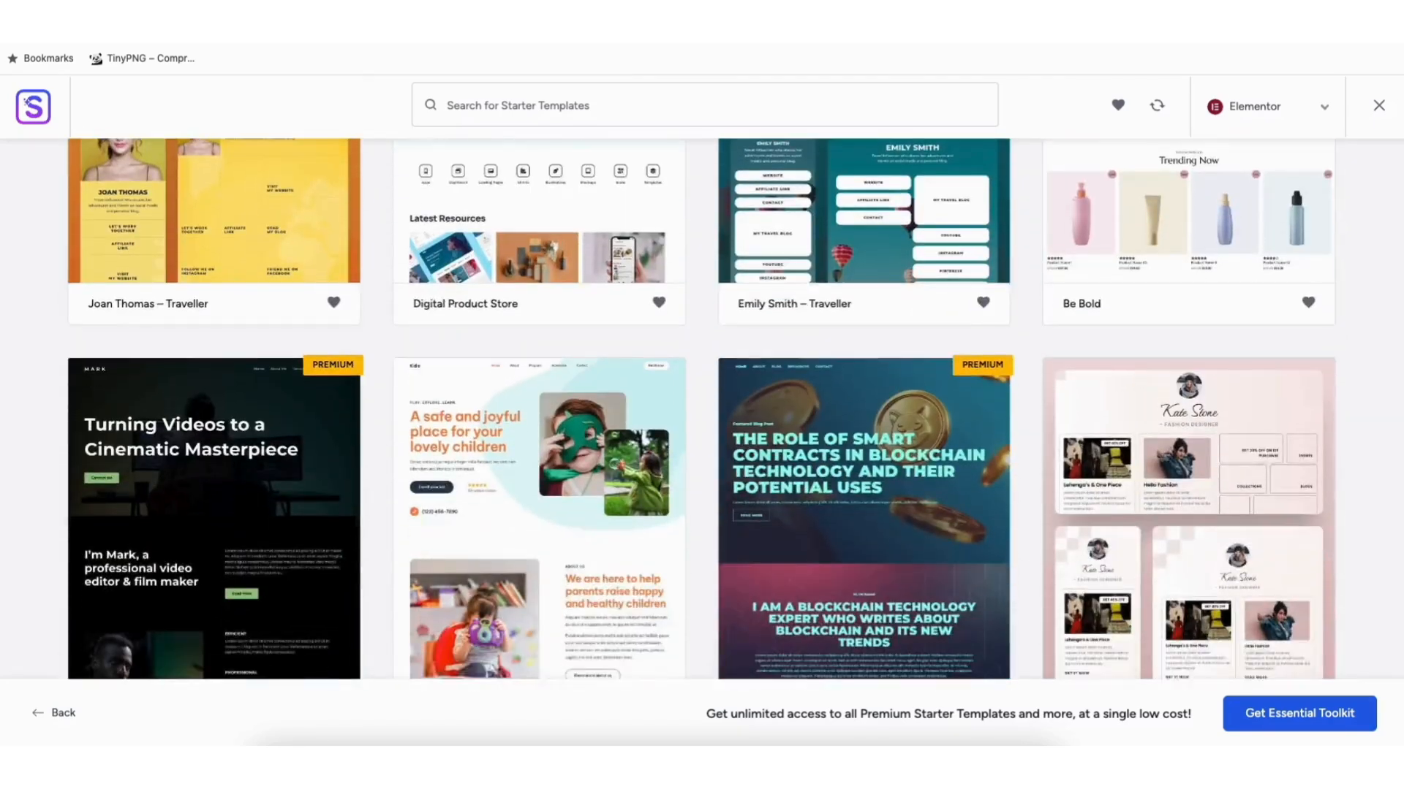
scroll(702, 410, down, 6)
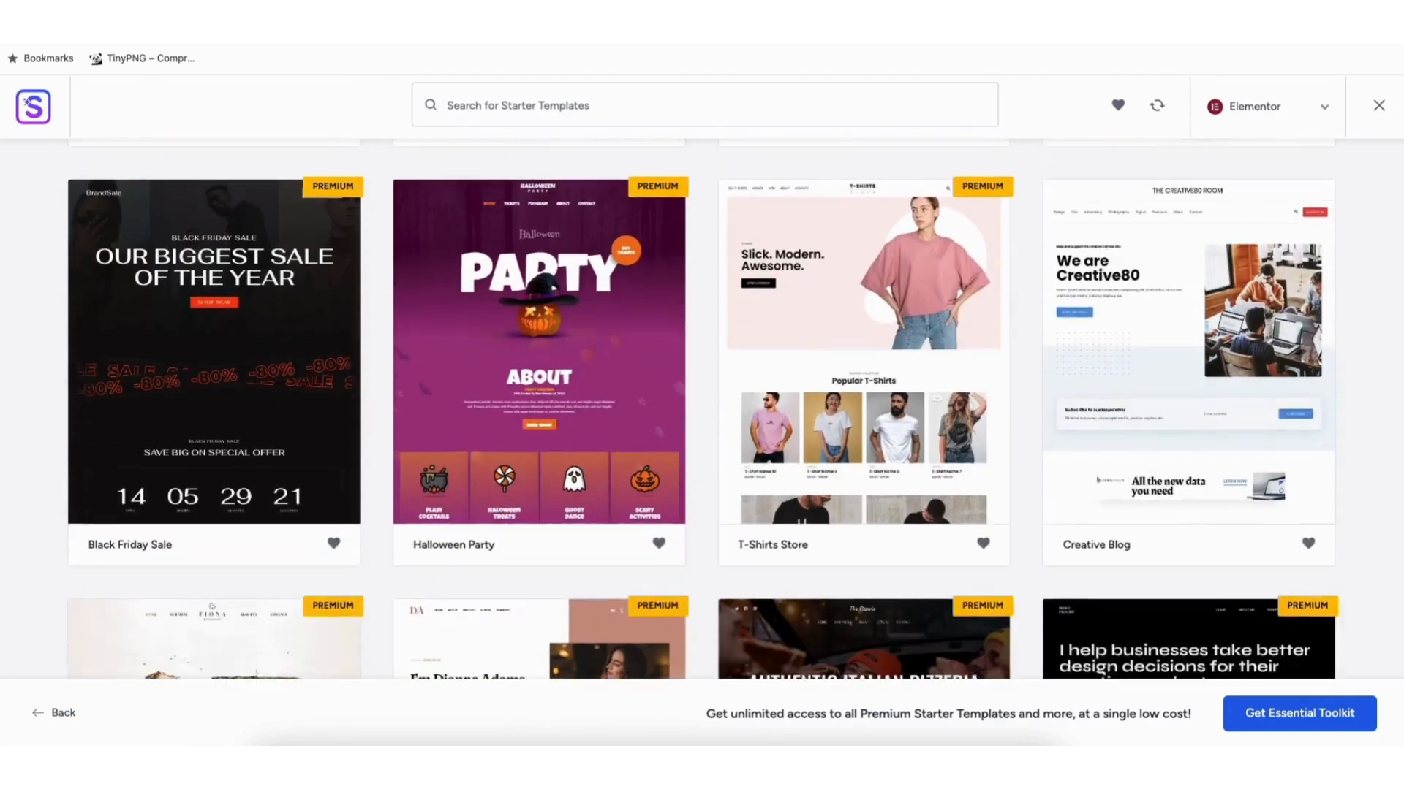
scroll(701, 409, down, 8)
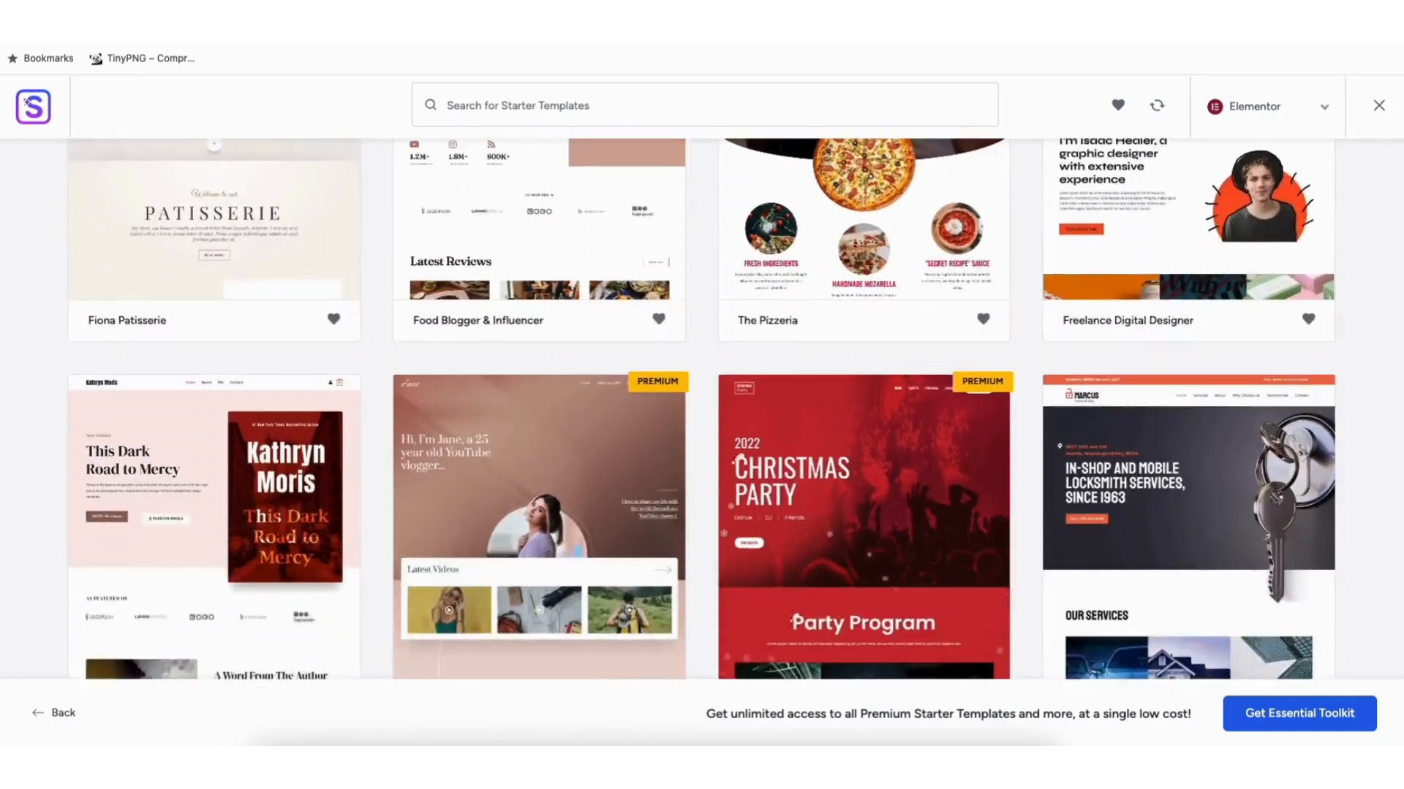
scroll(702, 410, down, 8)
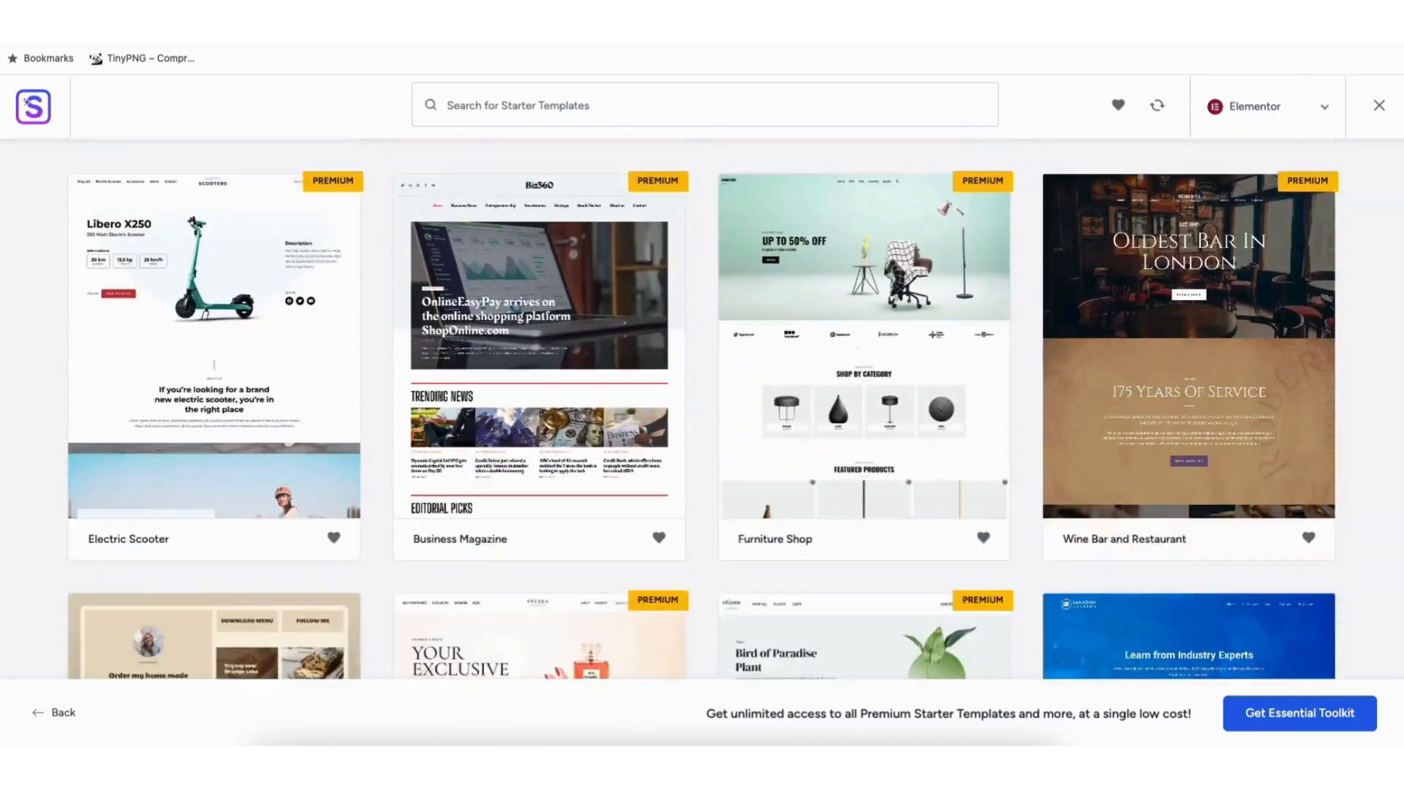
scroll(602, 397, down, 10)
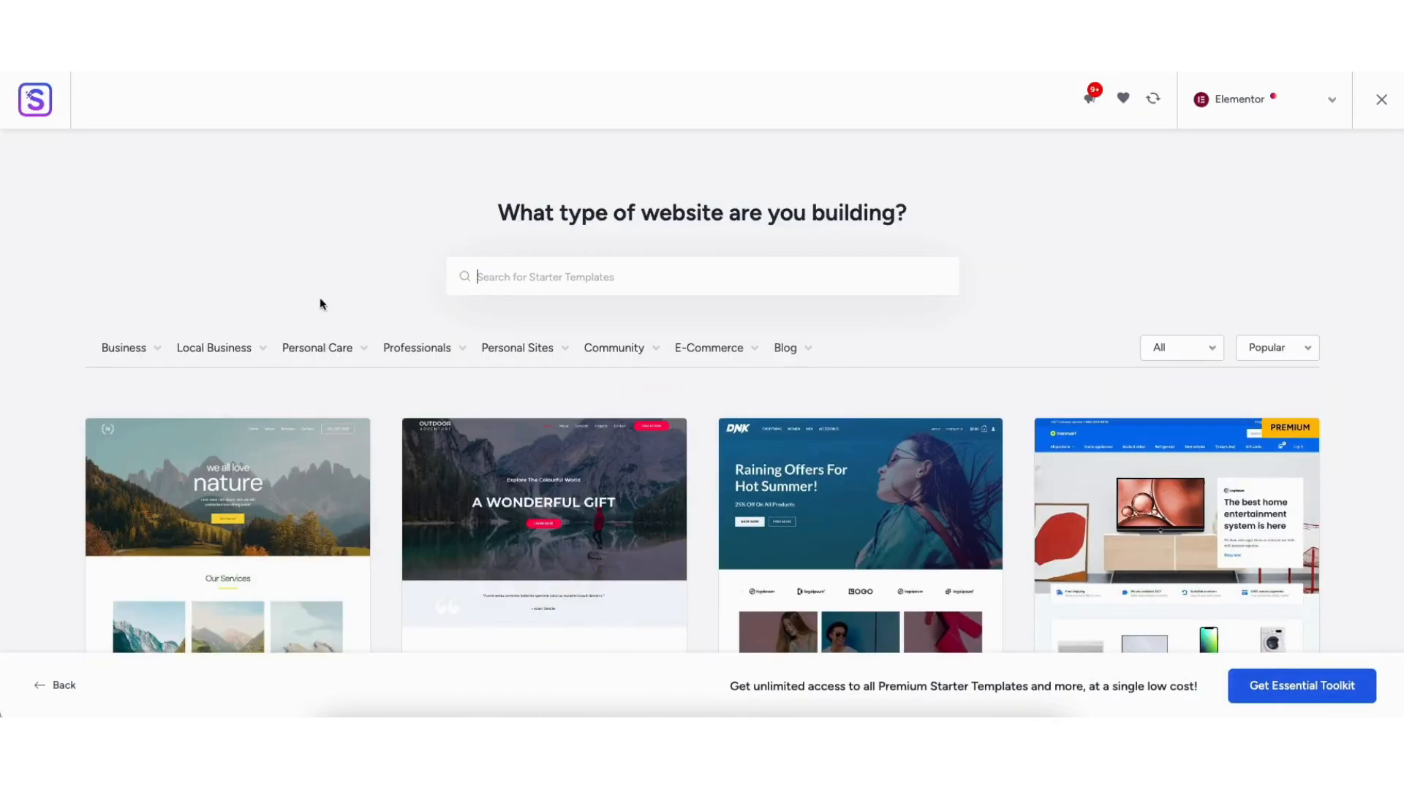
Filter the templates to Spa & Massage under Personal Care, review the matching designs and select the Lotus Spa template
mouse_move(328, 351)
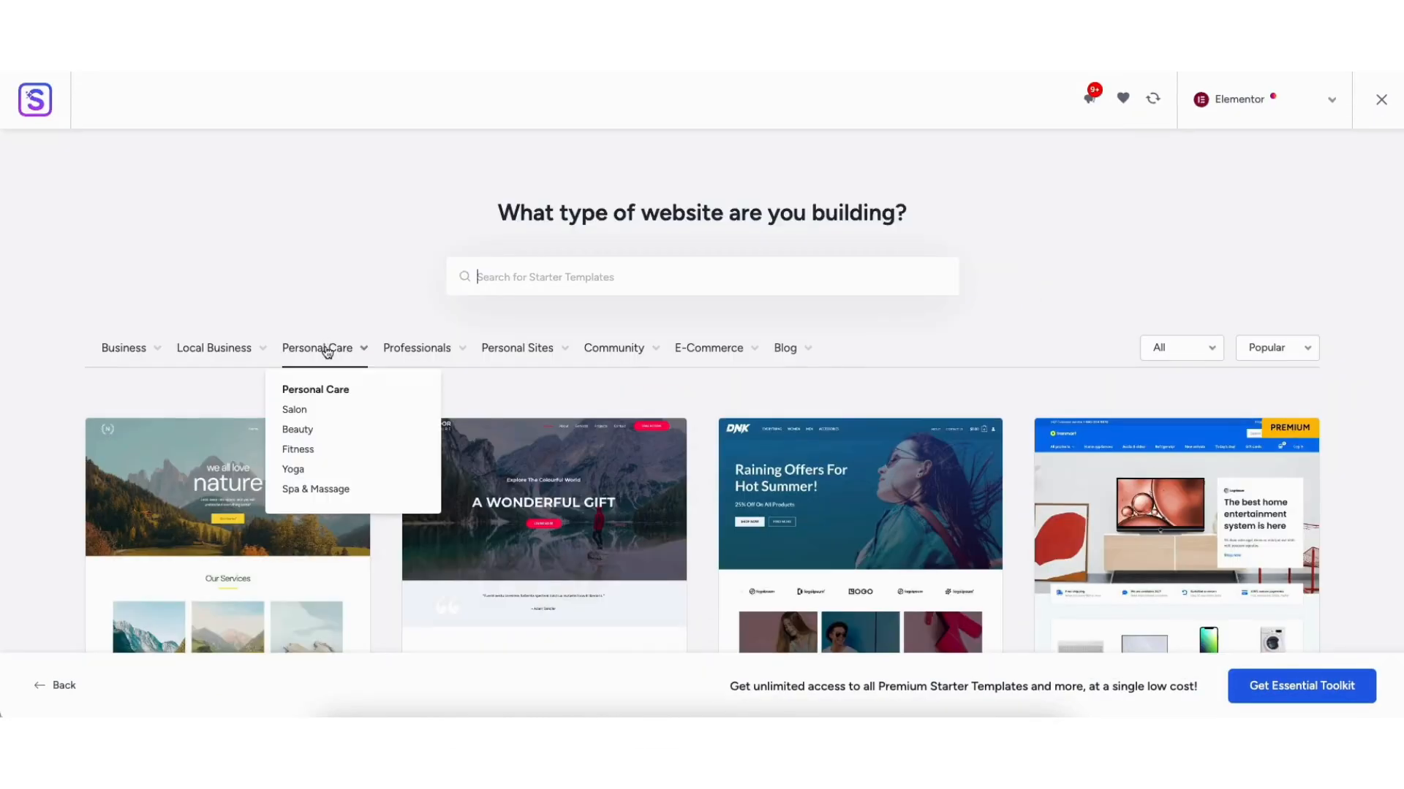
click(314, 489)
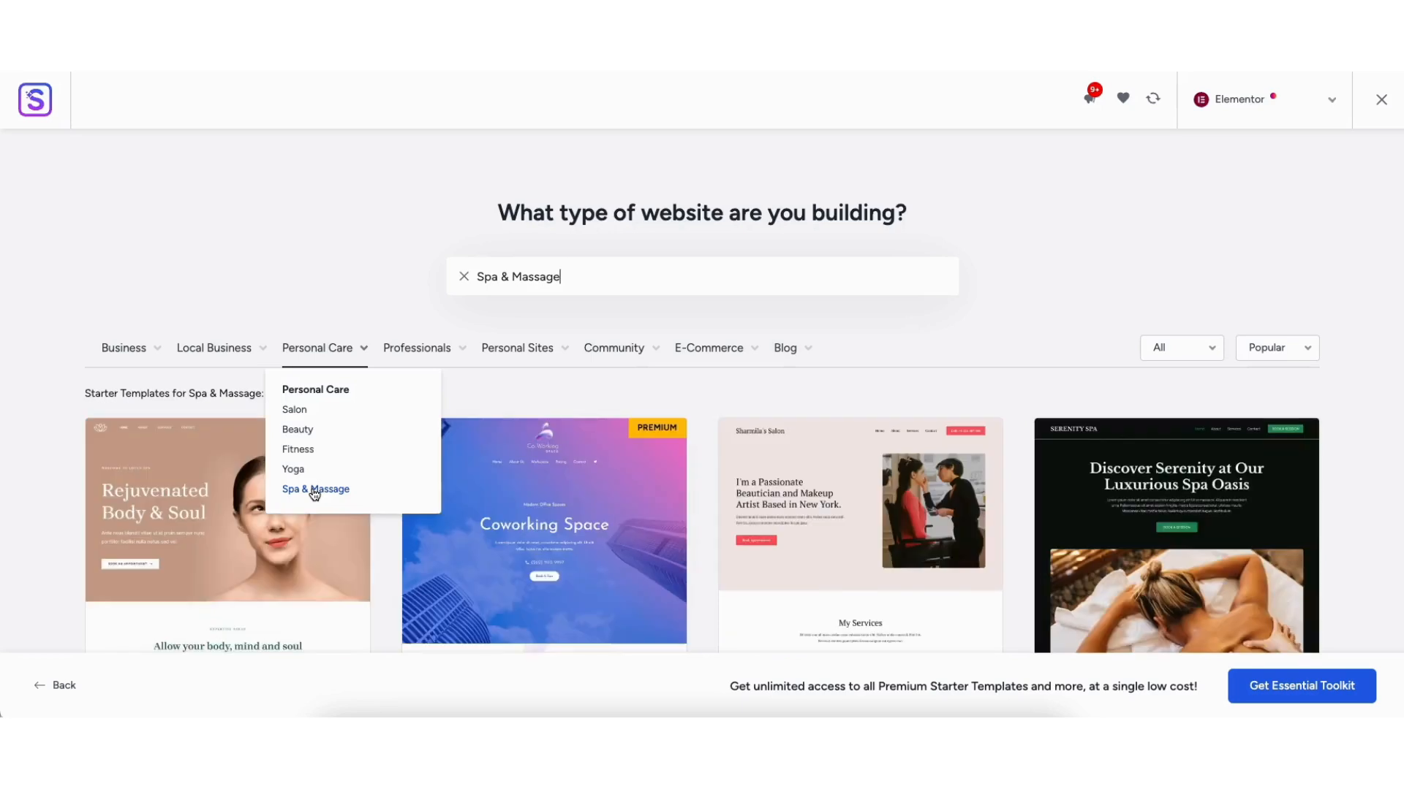
scroll(702, 391, down, 10)
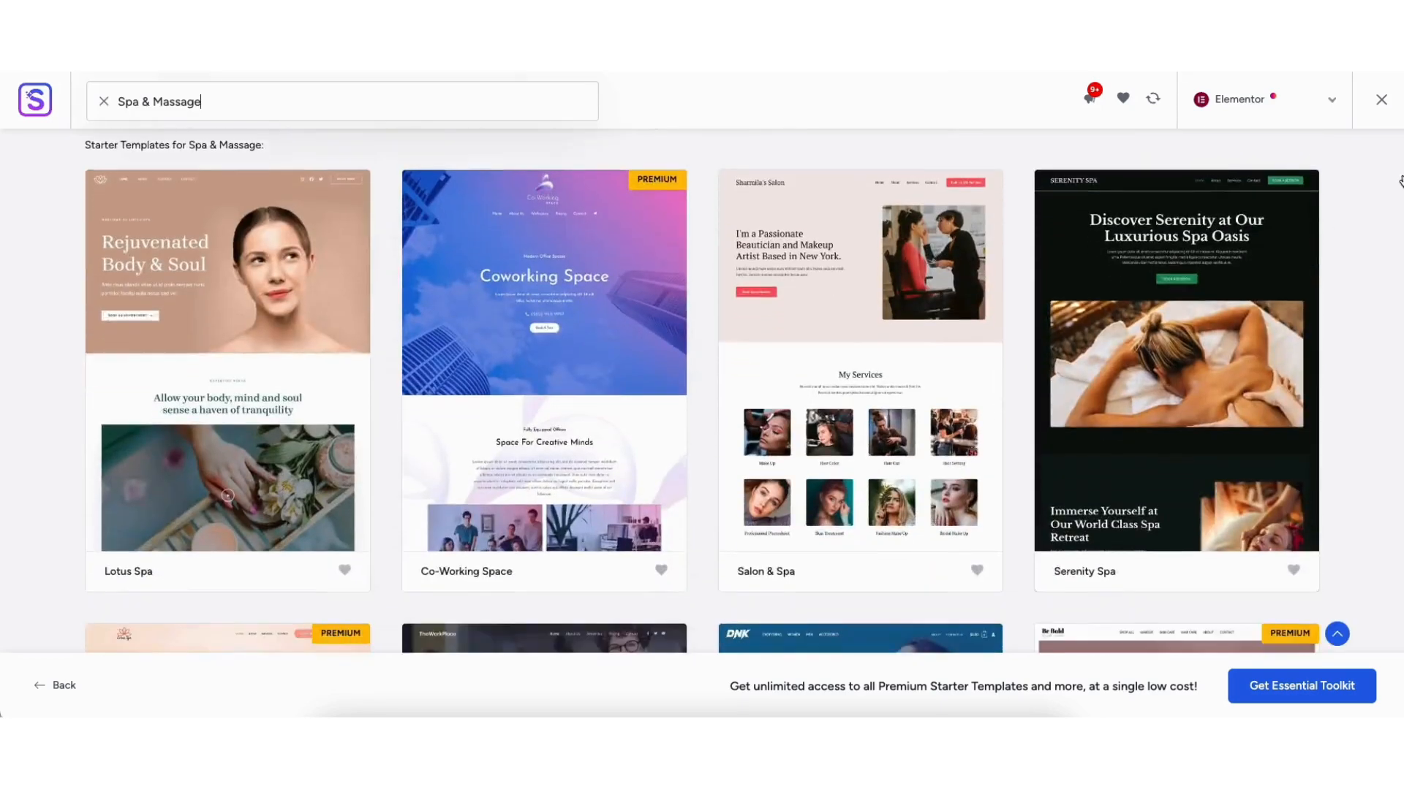
scroll(701, 391, down, 10)
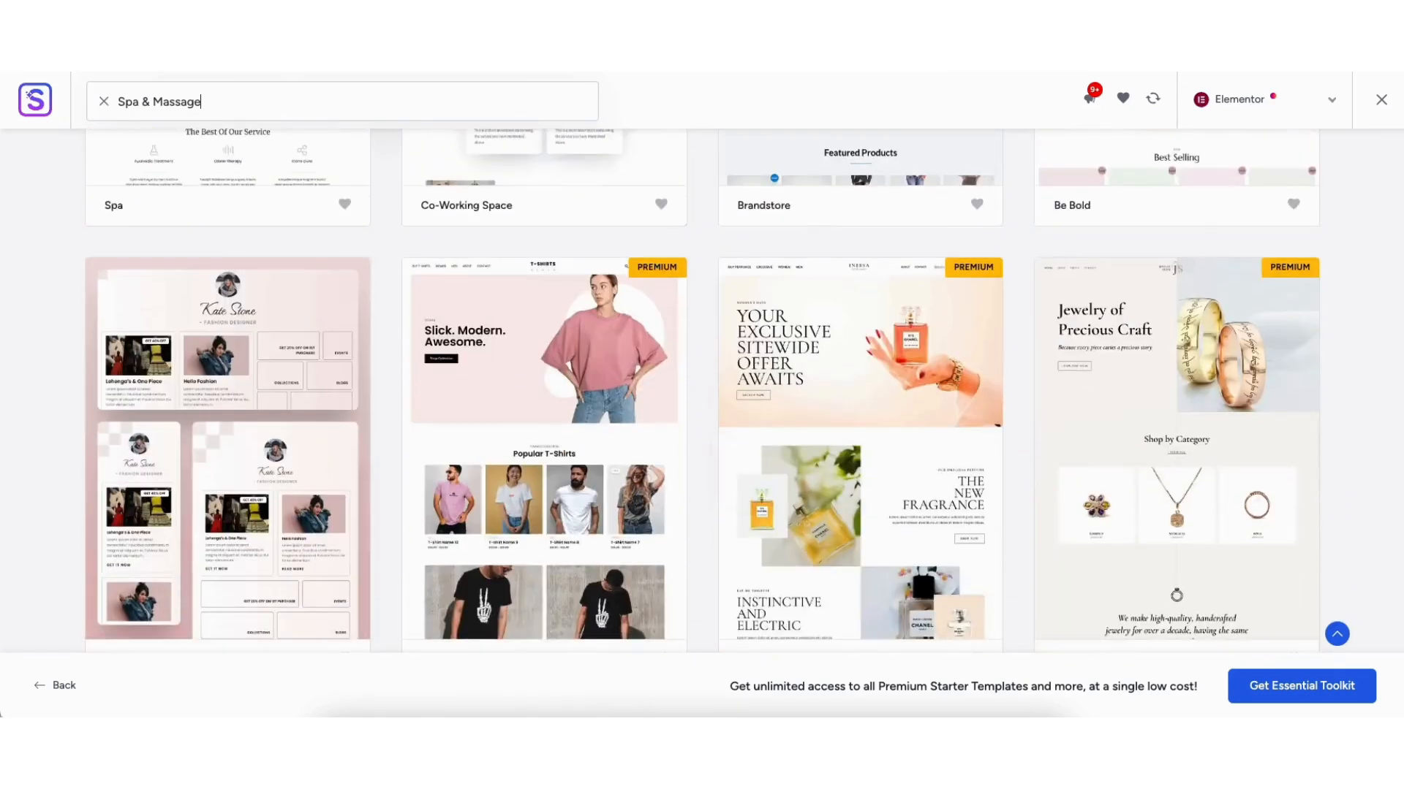
scroll(1381, 432, down, 6)
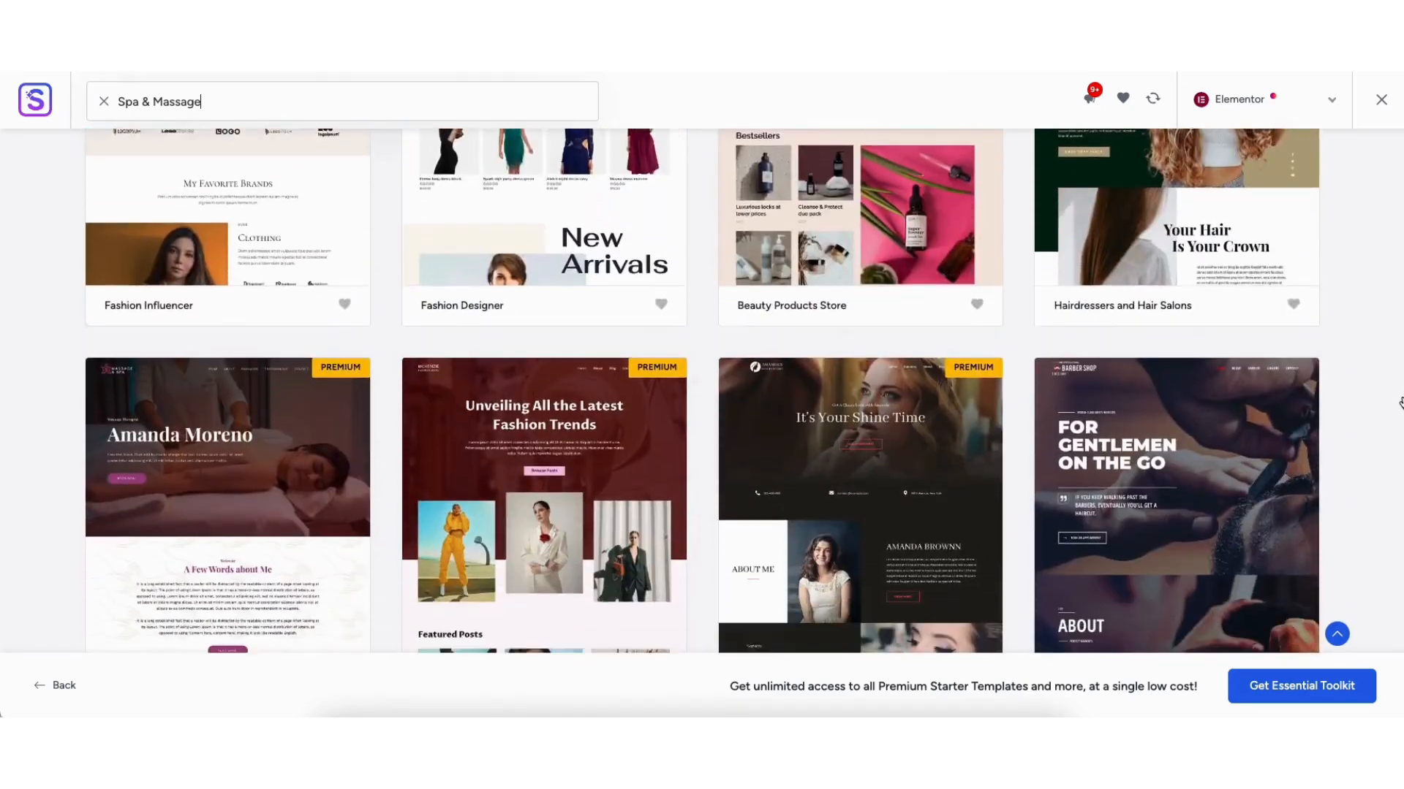
scroll(1381, 272, up, 15)
scroll(1363, 153, up, 2)
scroll(1359, 143, down, 3)
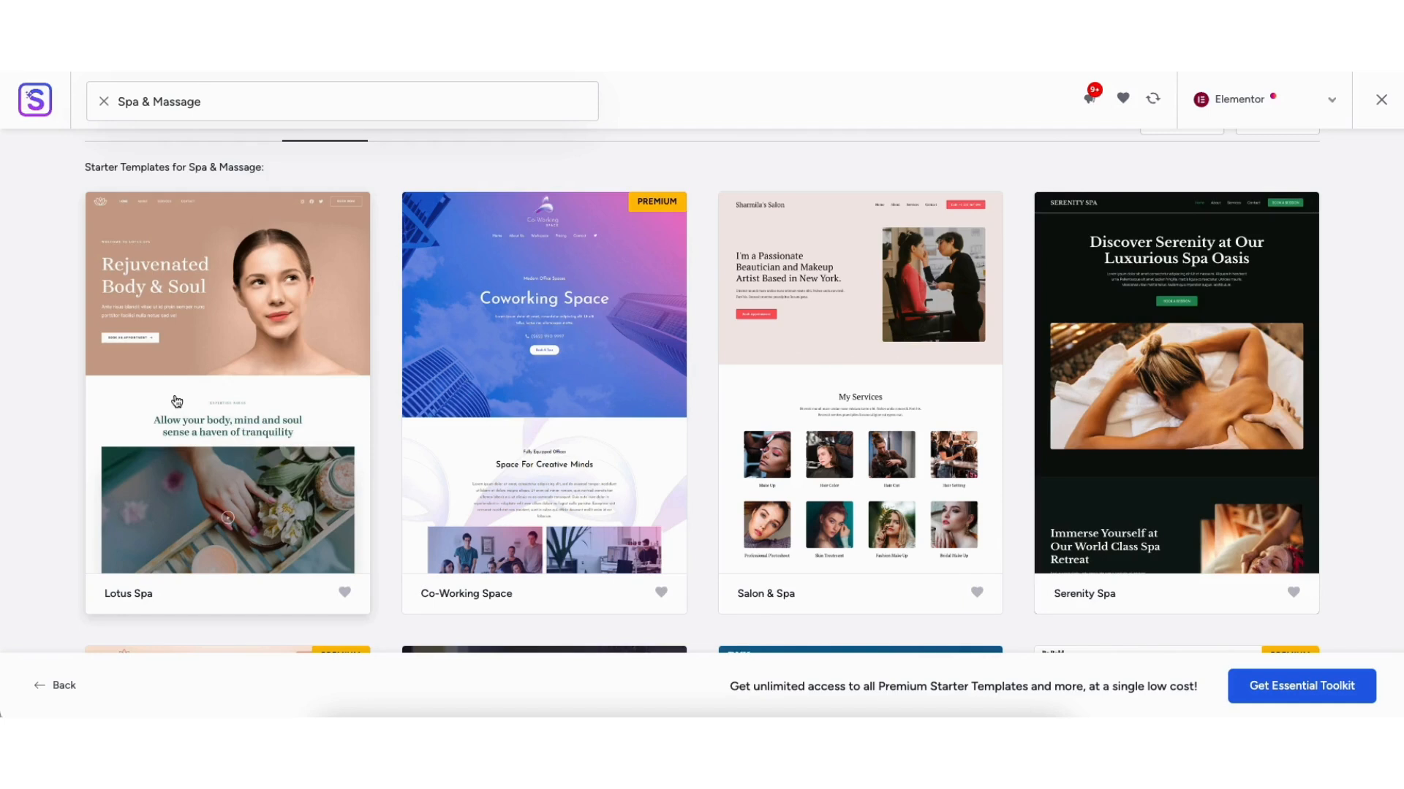
click(176, 401)
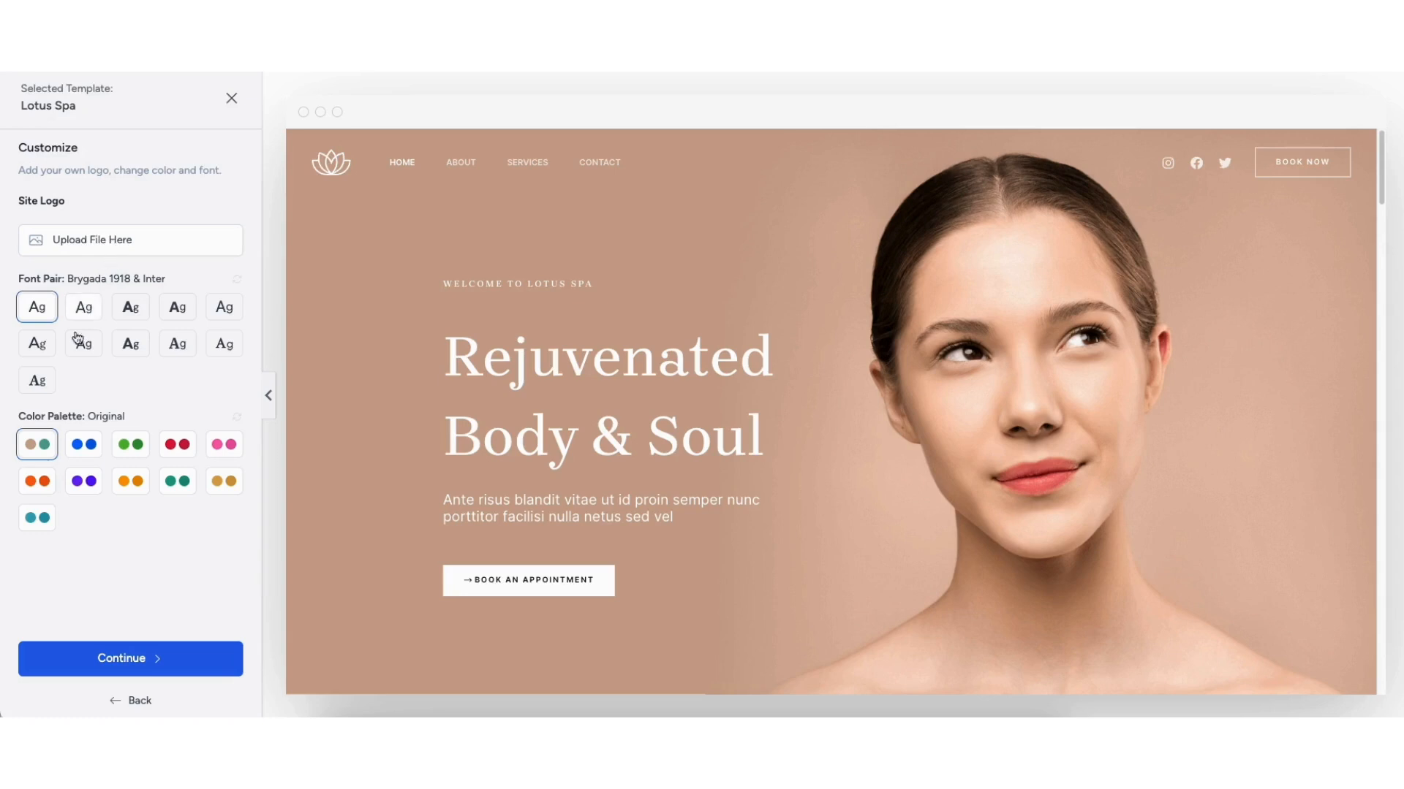
Try alternative colour palettes on the Lotus Spa template, return to the Original palette and continue
click(85, 456)
click(132, 450)
click(42, 451)
click(128, 661)
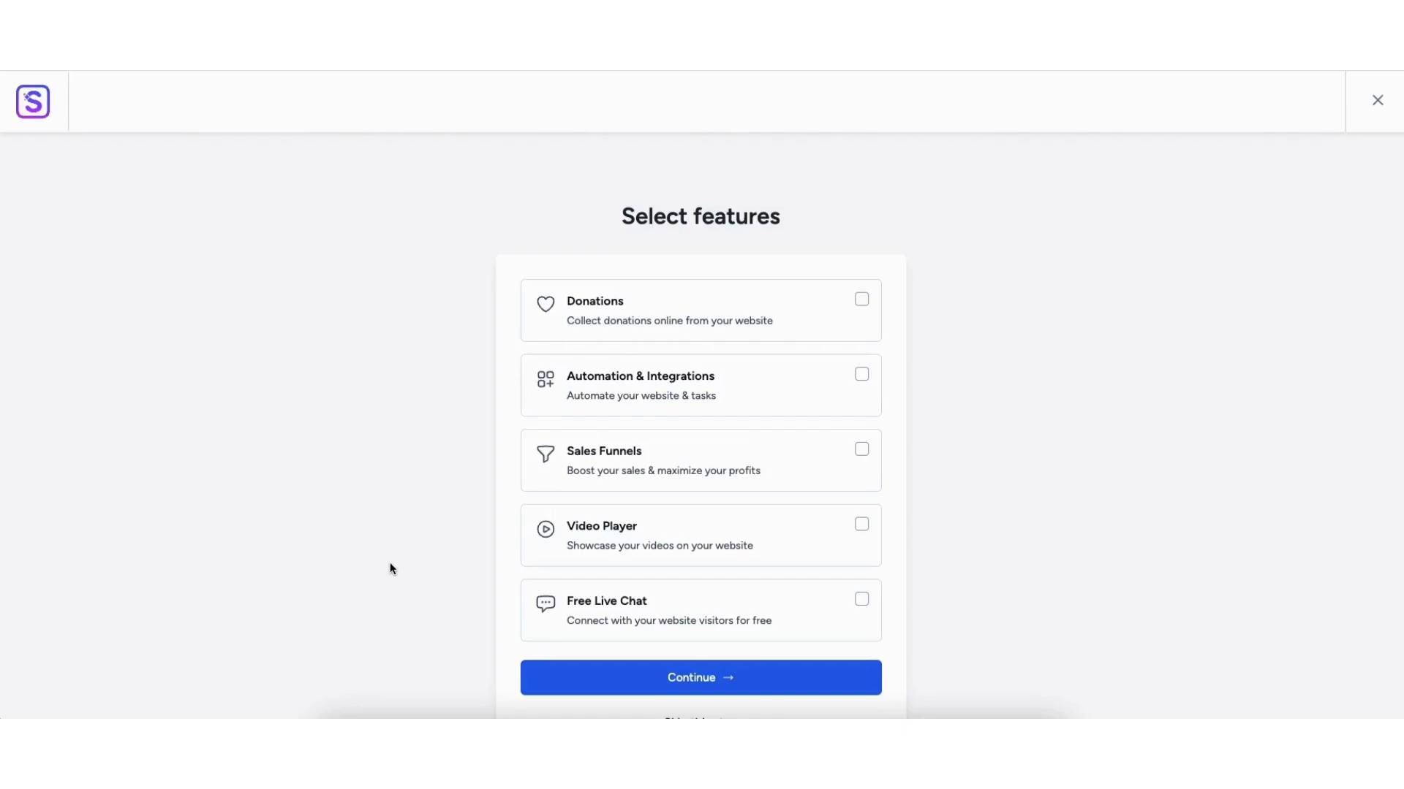
Skip the optional features and build the website with all the advanced import options left enabled
scroll(1402, 148, down, 1)
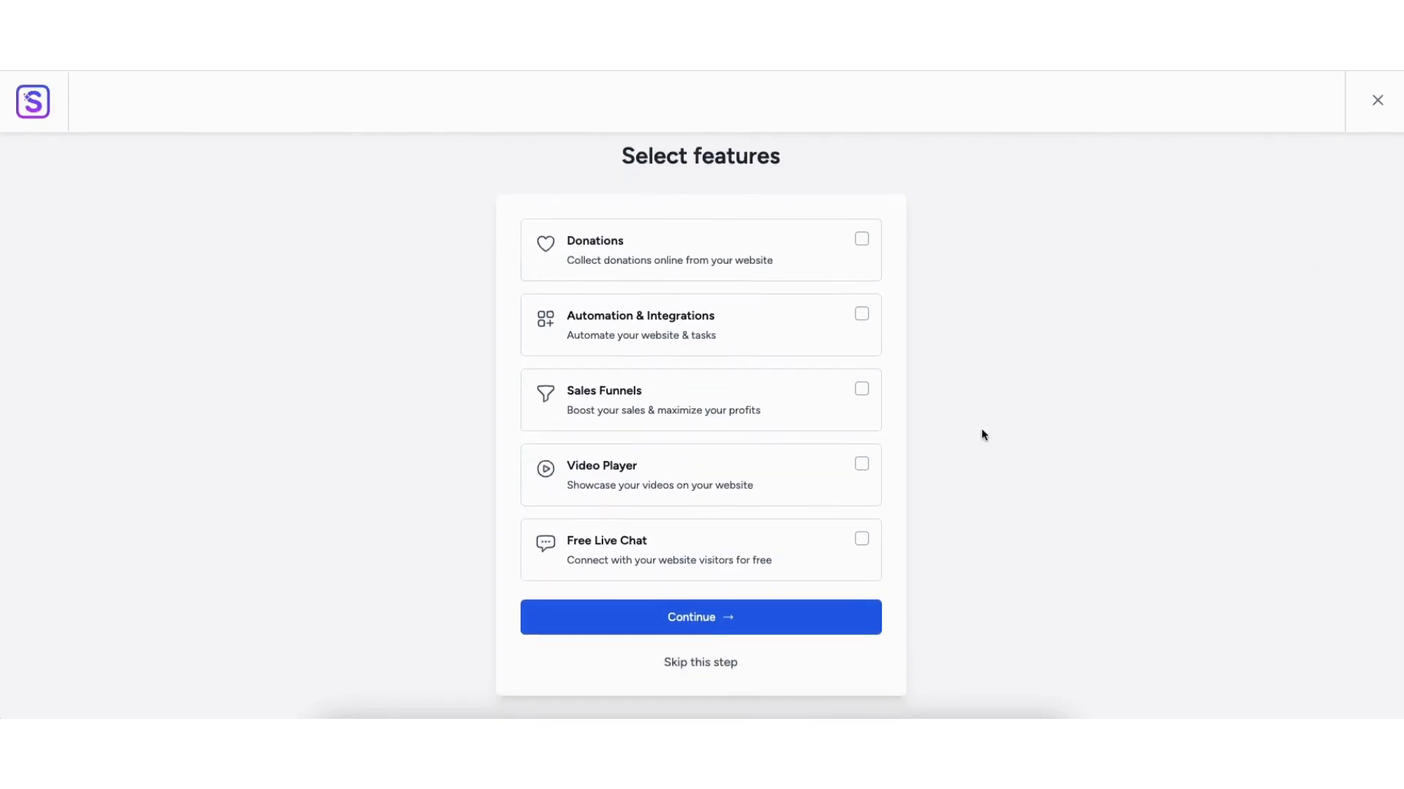
click(673, 663)
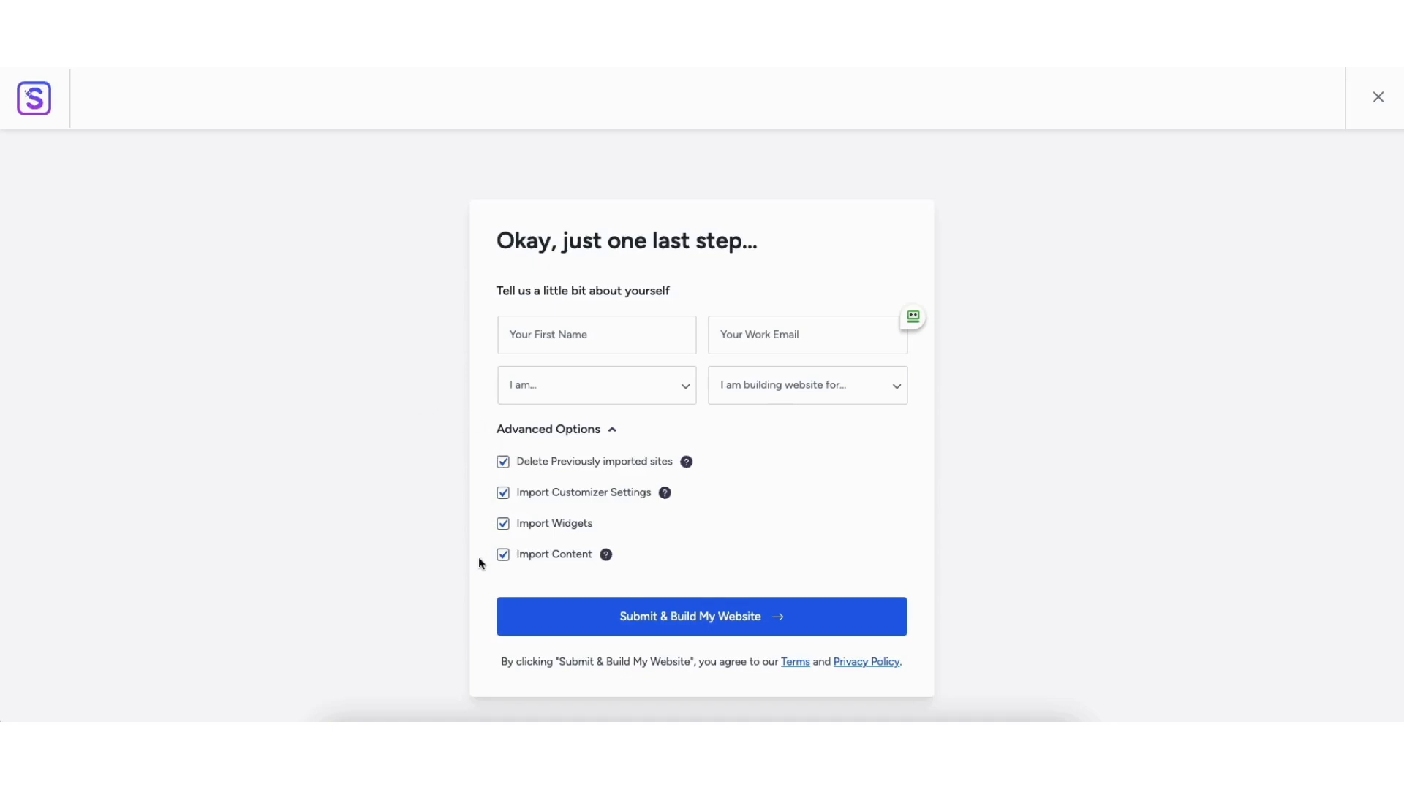
click(582, 619)
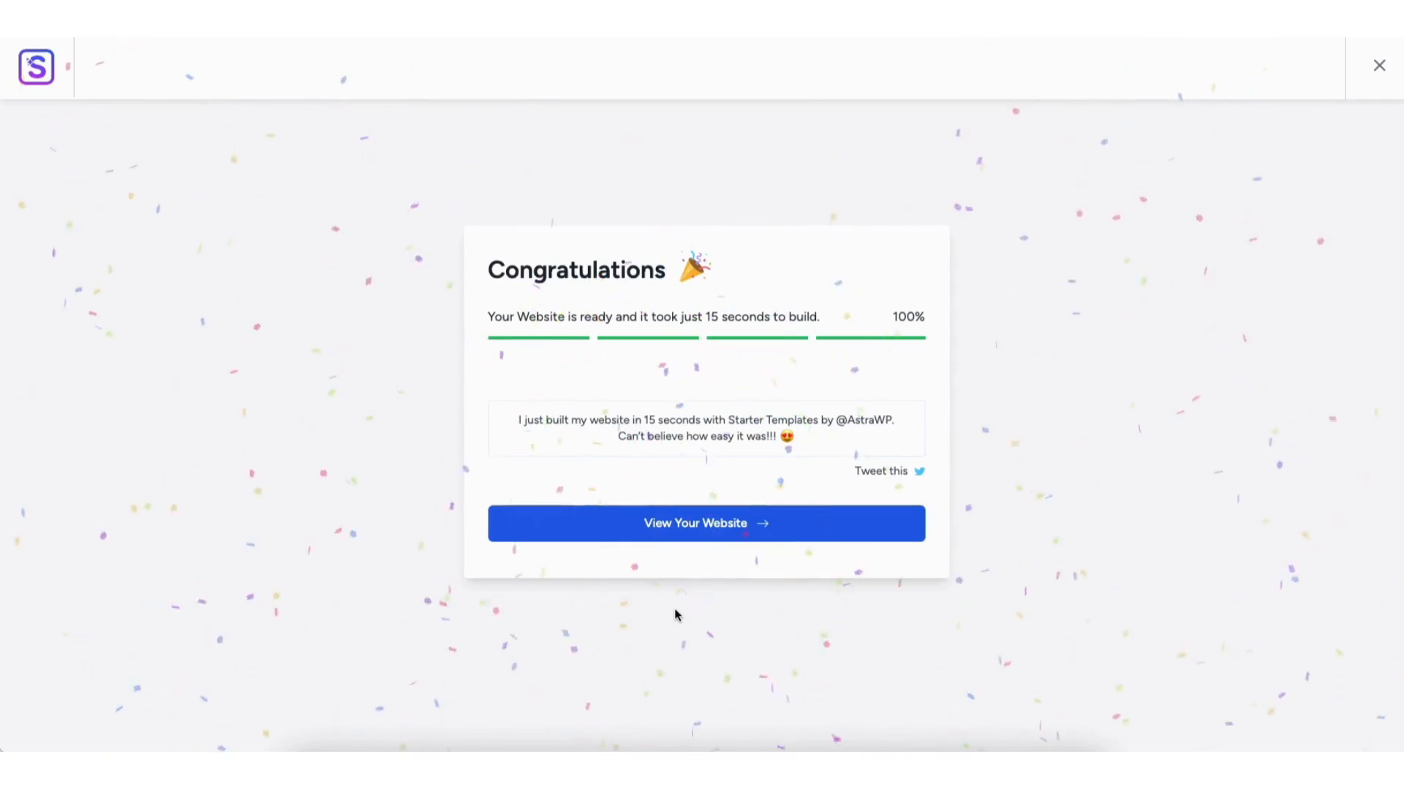
View the built website and look through its home page from the hero section down past the appointment section
click(676, 526)
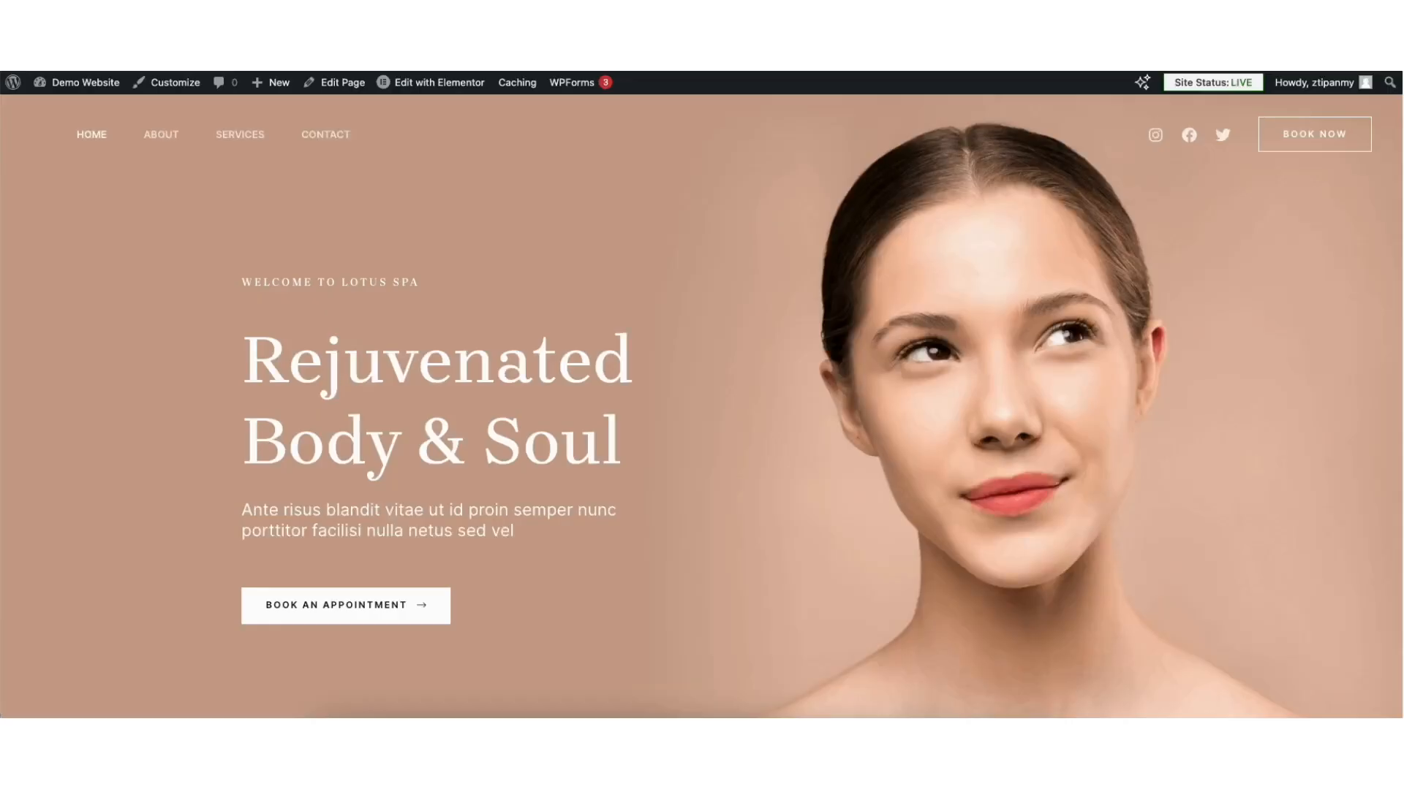
scroll(702, 407, down, 7)
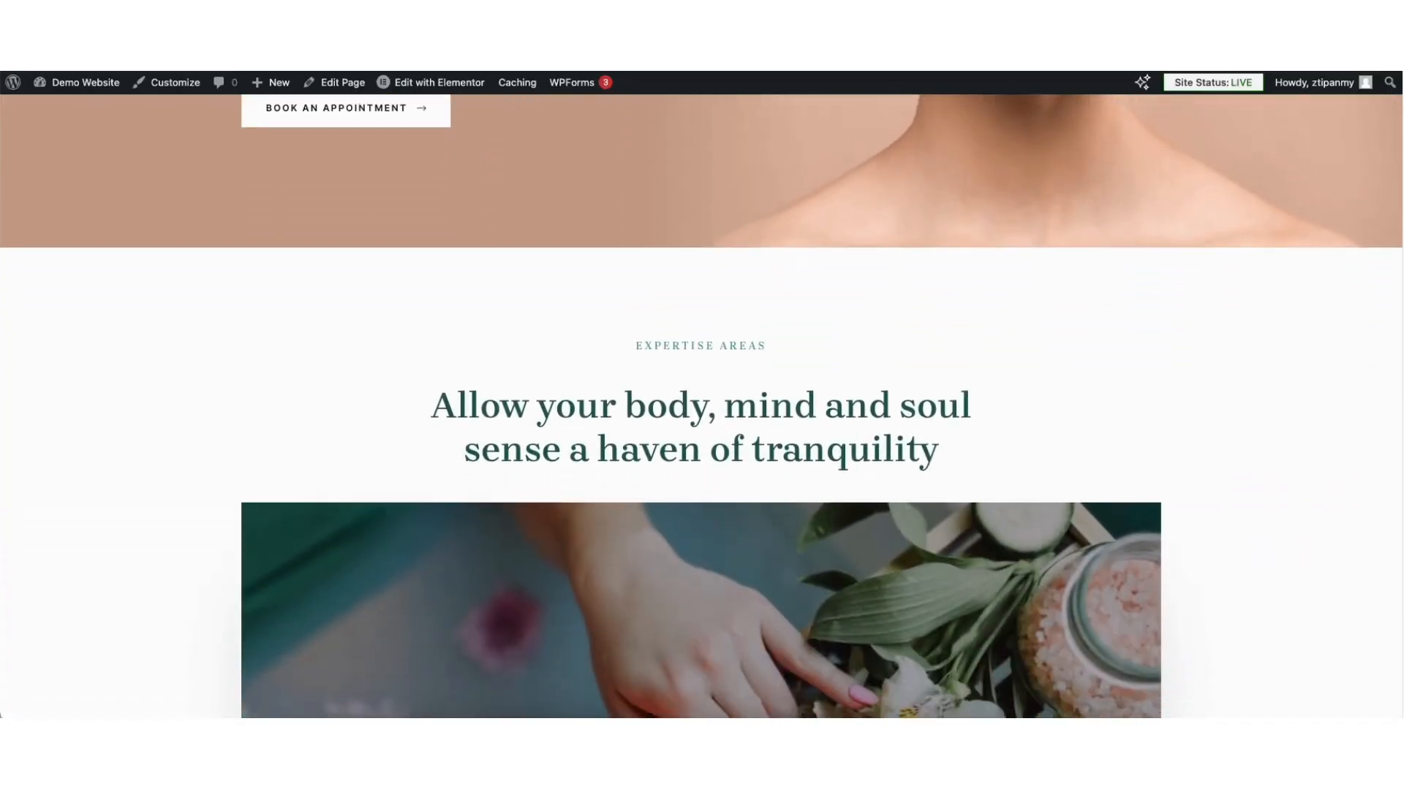
scroll(702, 407, down, 12)
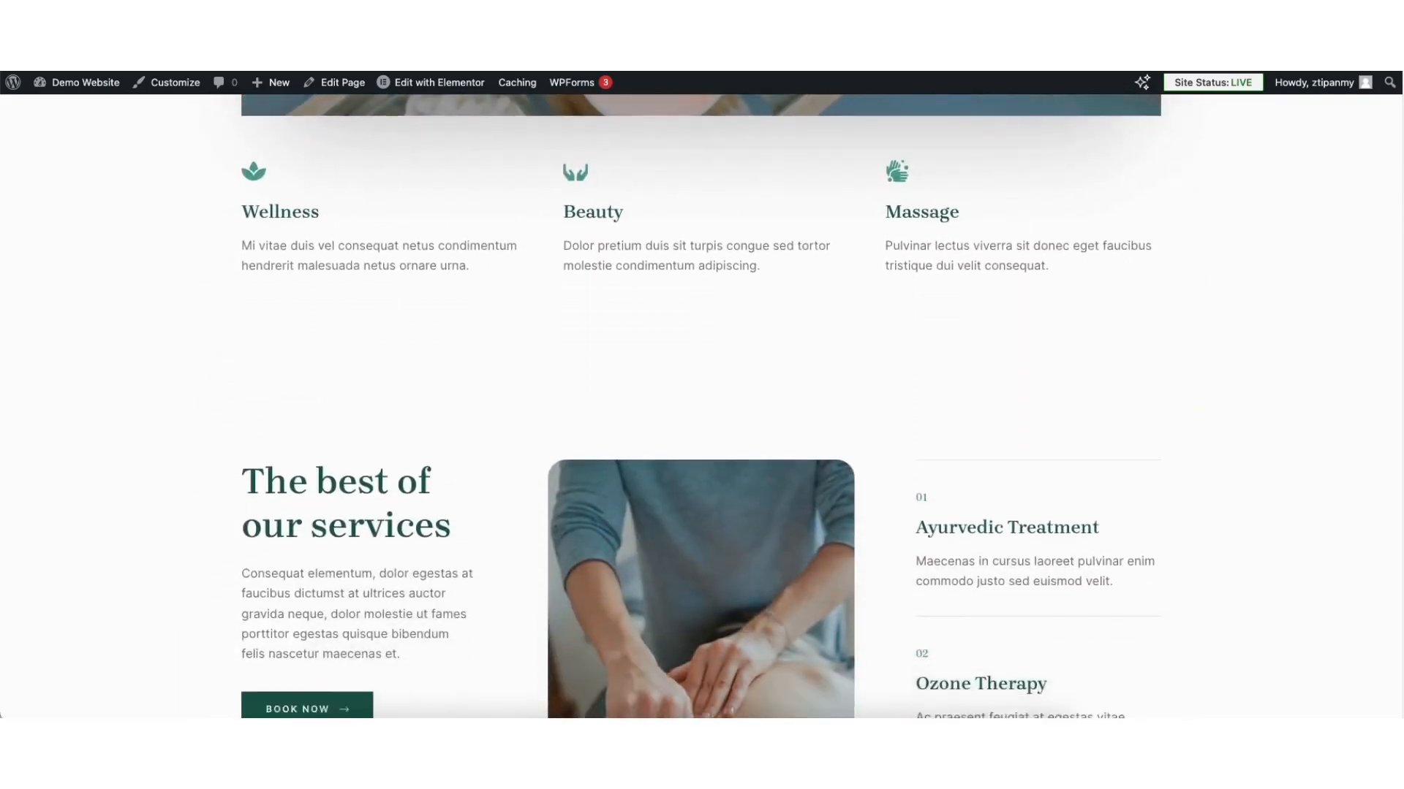
scroll(702, 407, down, 9)
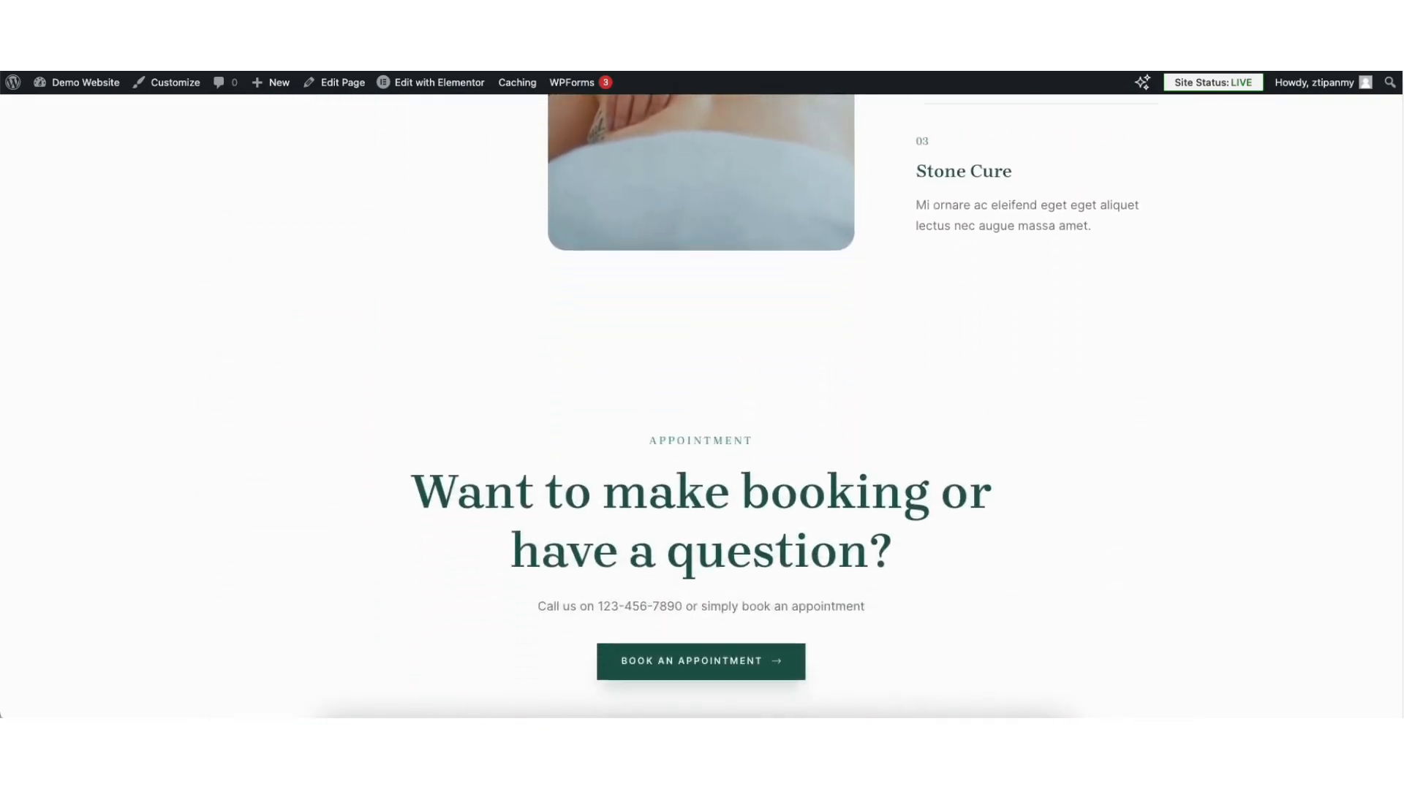
scroll(1399, 439, down, 6)
drag(1399, 439, 1332, 91)
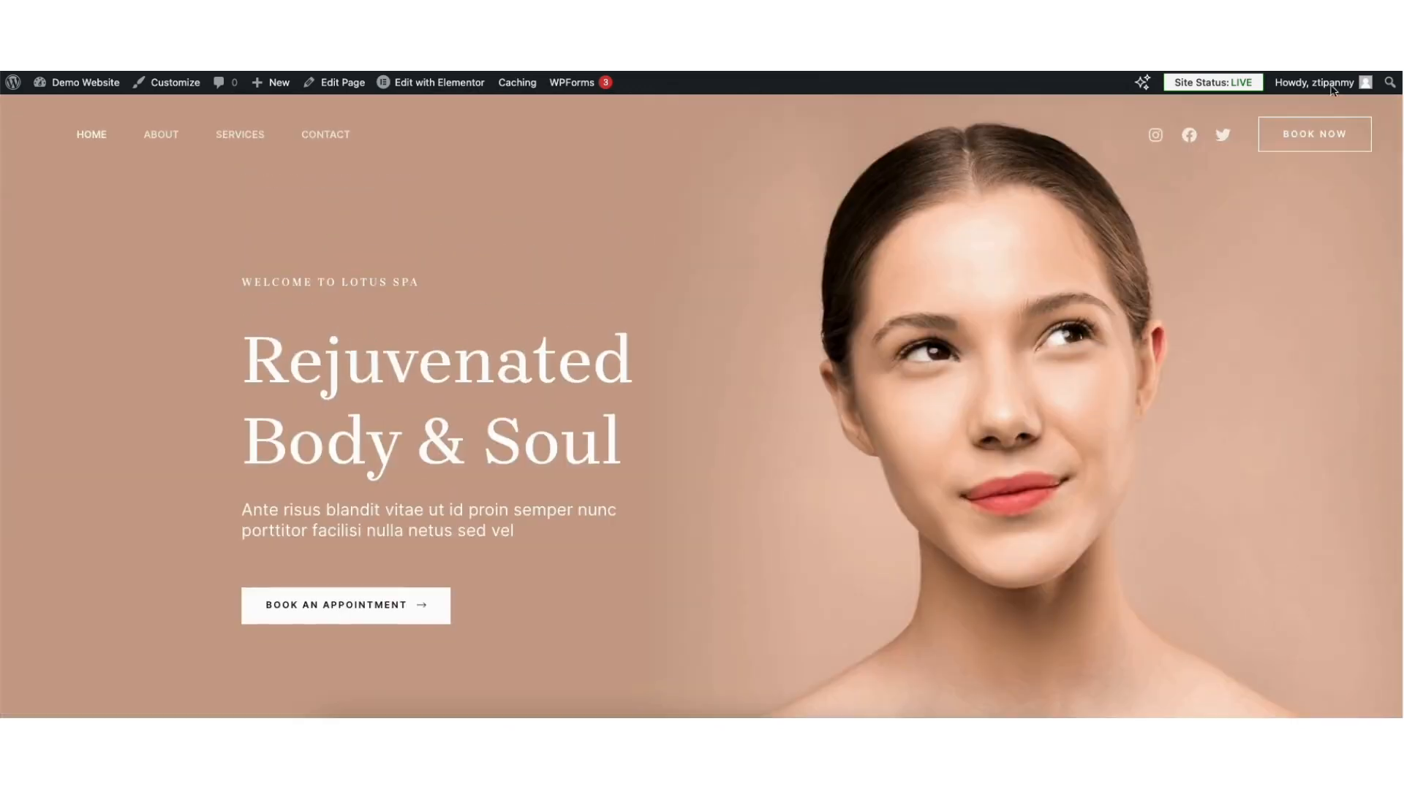
Go to the WordPress dashboard, open Elementor's feature settings and set Editor Top Bar to Active
mouse_move(71, 86)
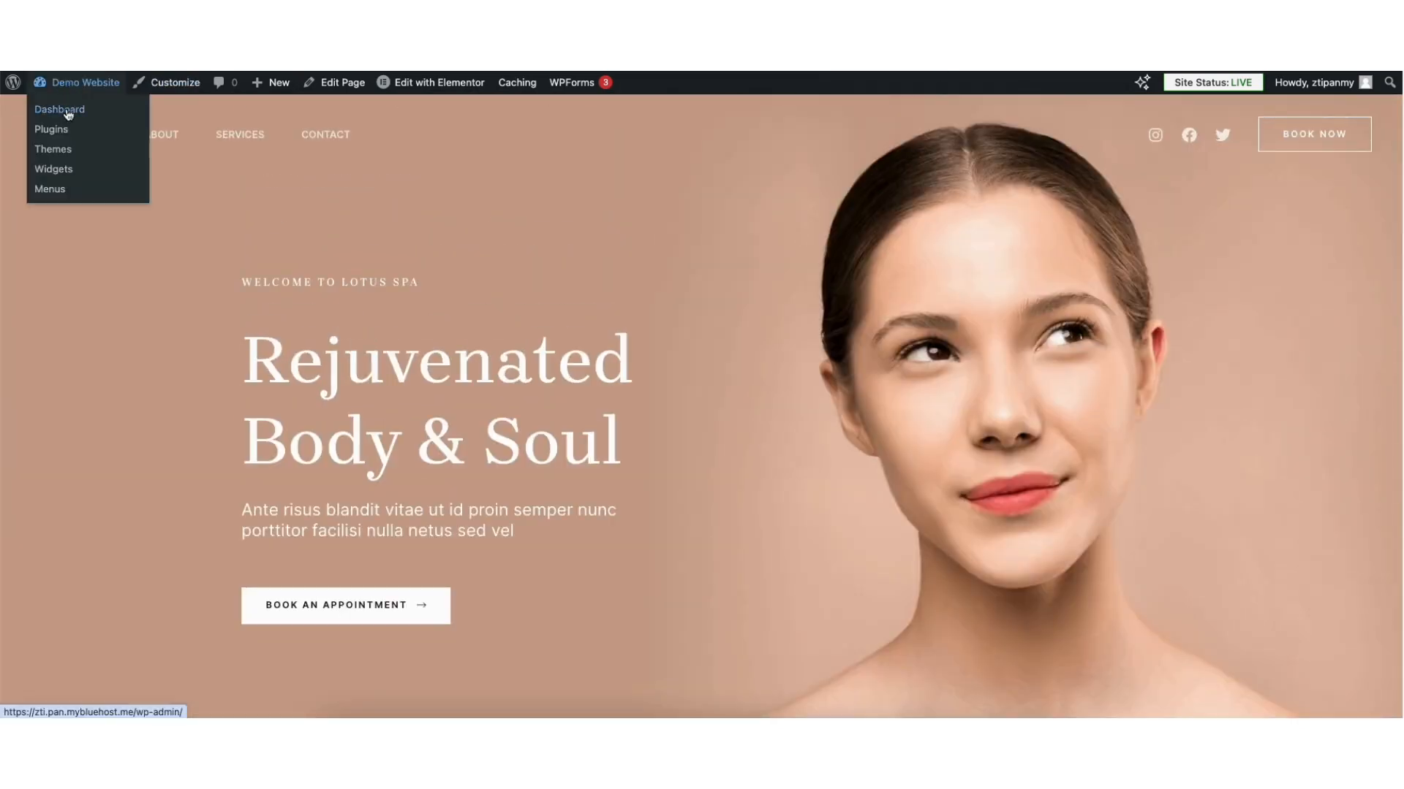
click(66, 111)
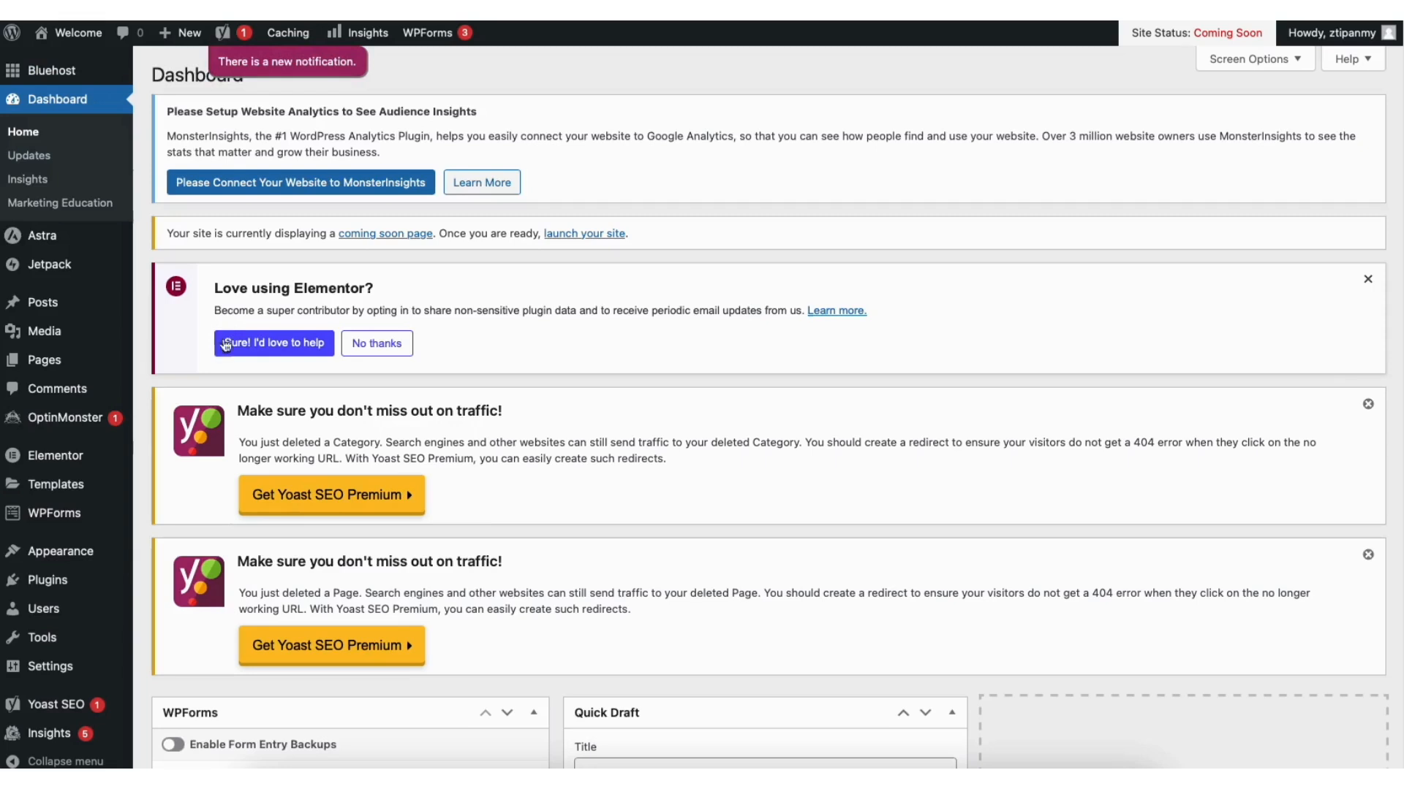
mouse_move(66, 462)
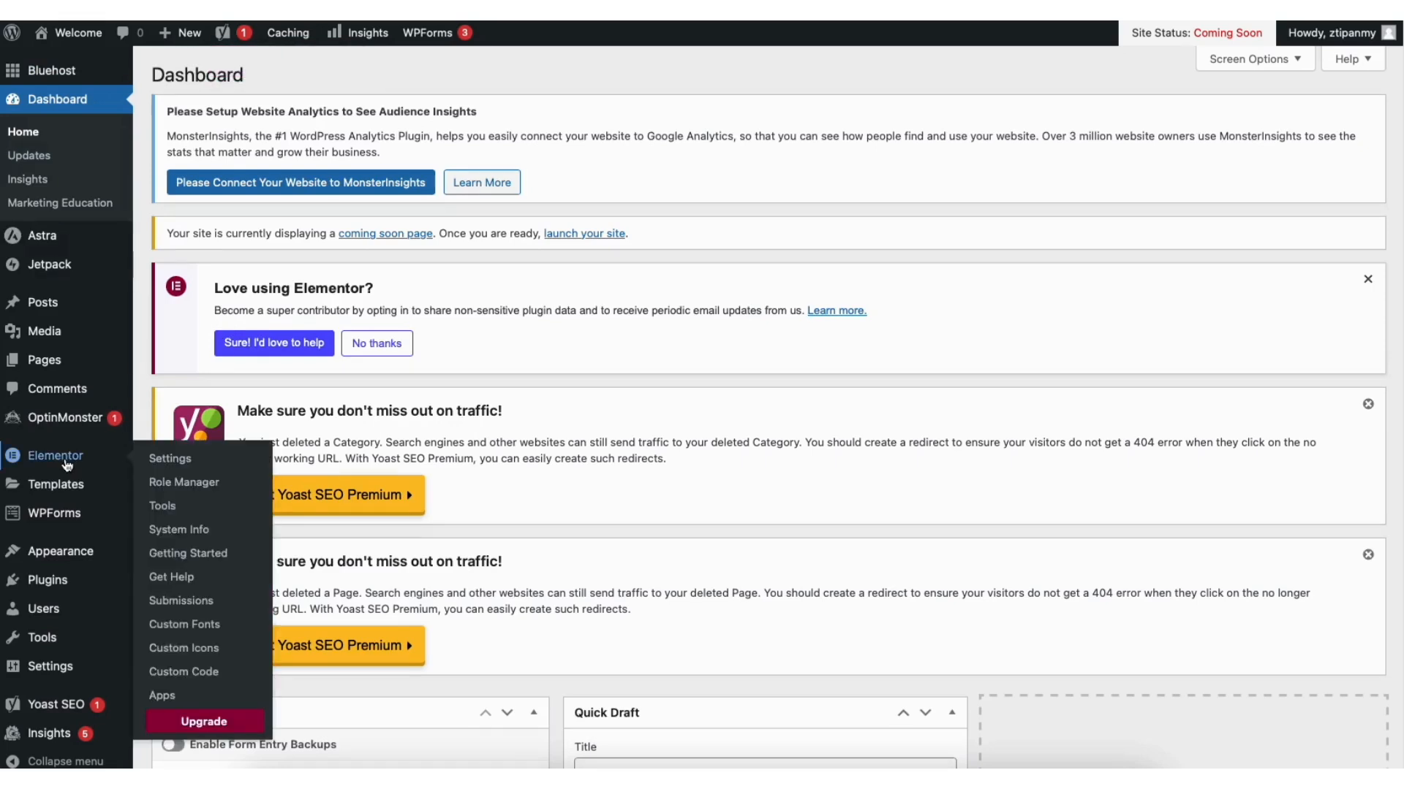
click(171, 458)
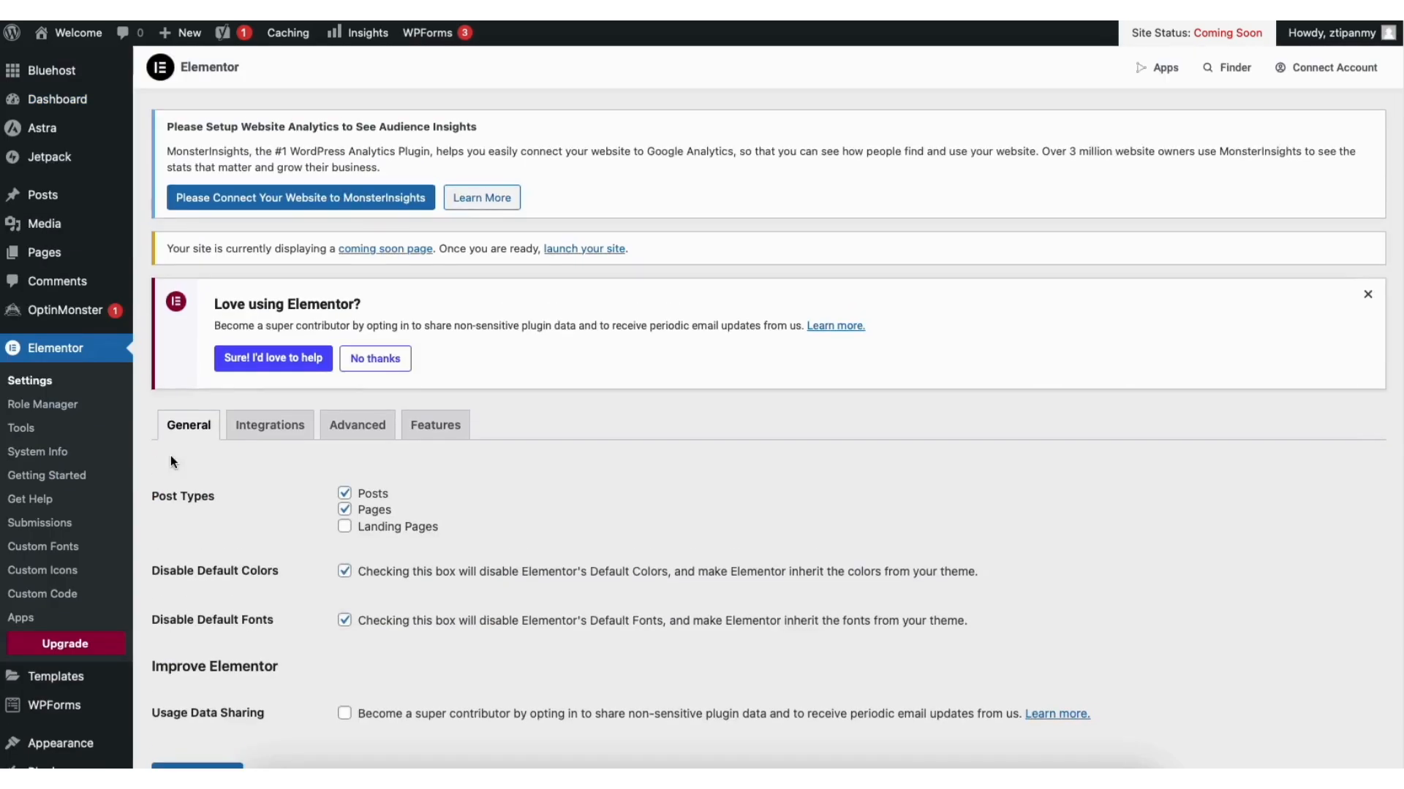
click(456, 427)
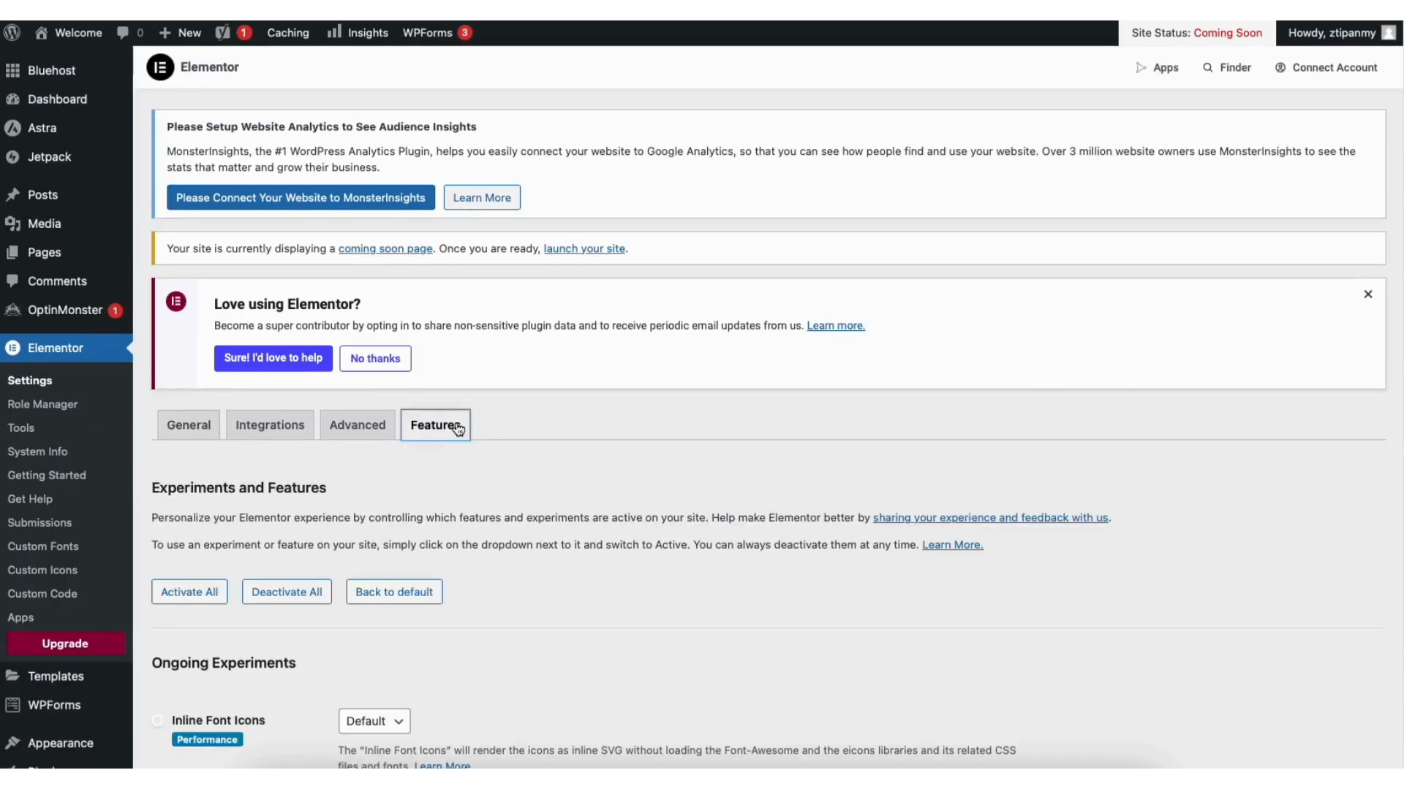
scroll(1396, 286, down, 9)
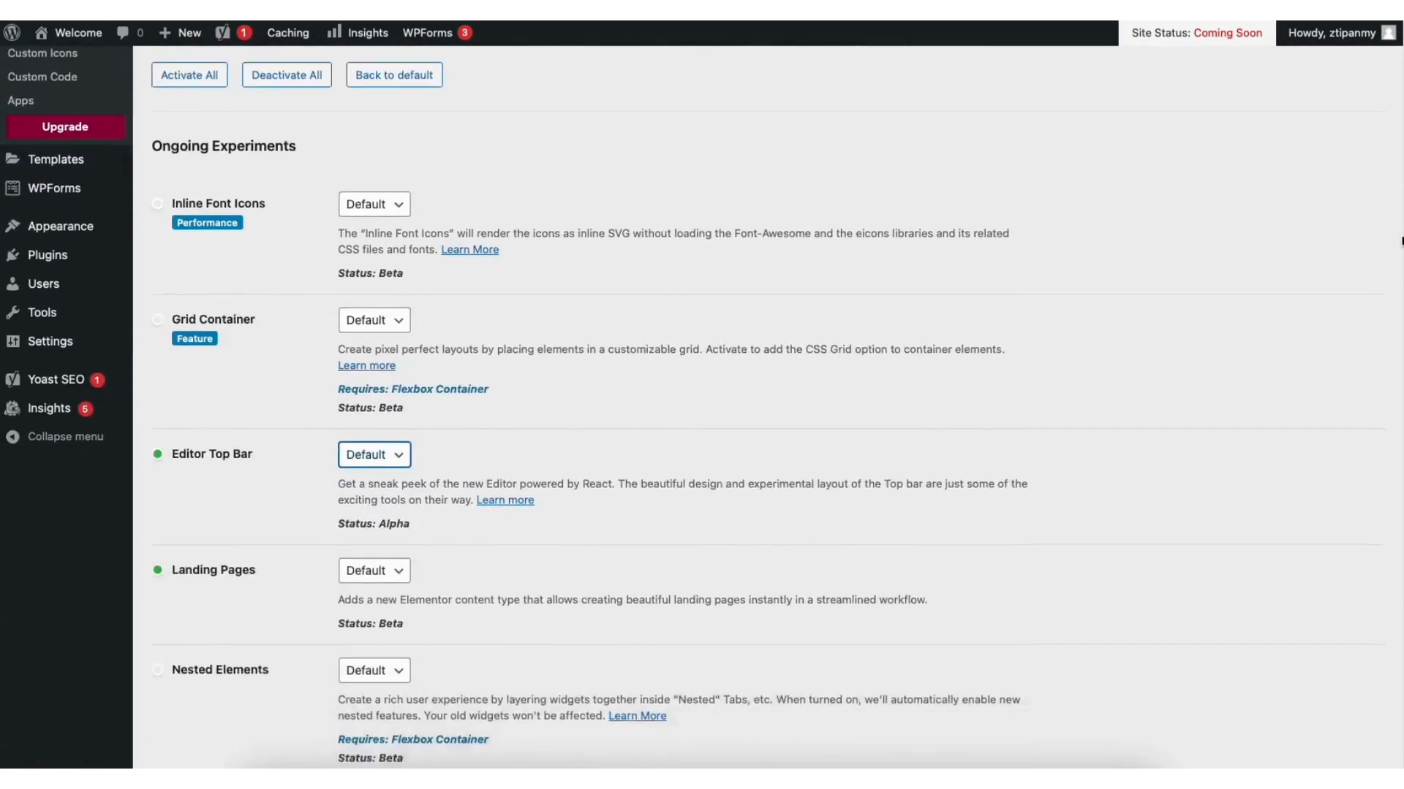
scroll(1396, 286, down, 1)
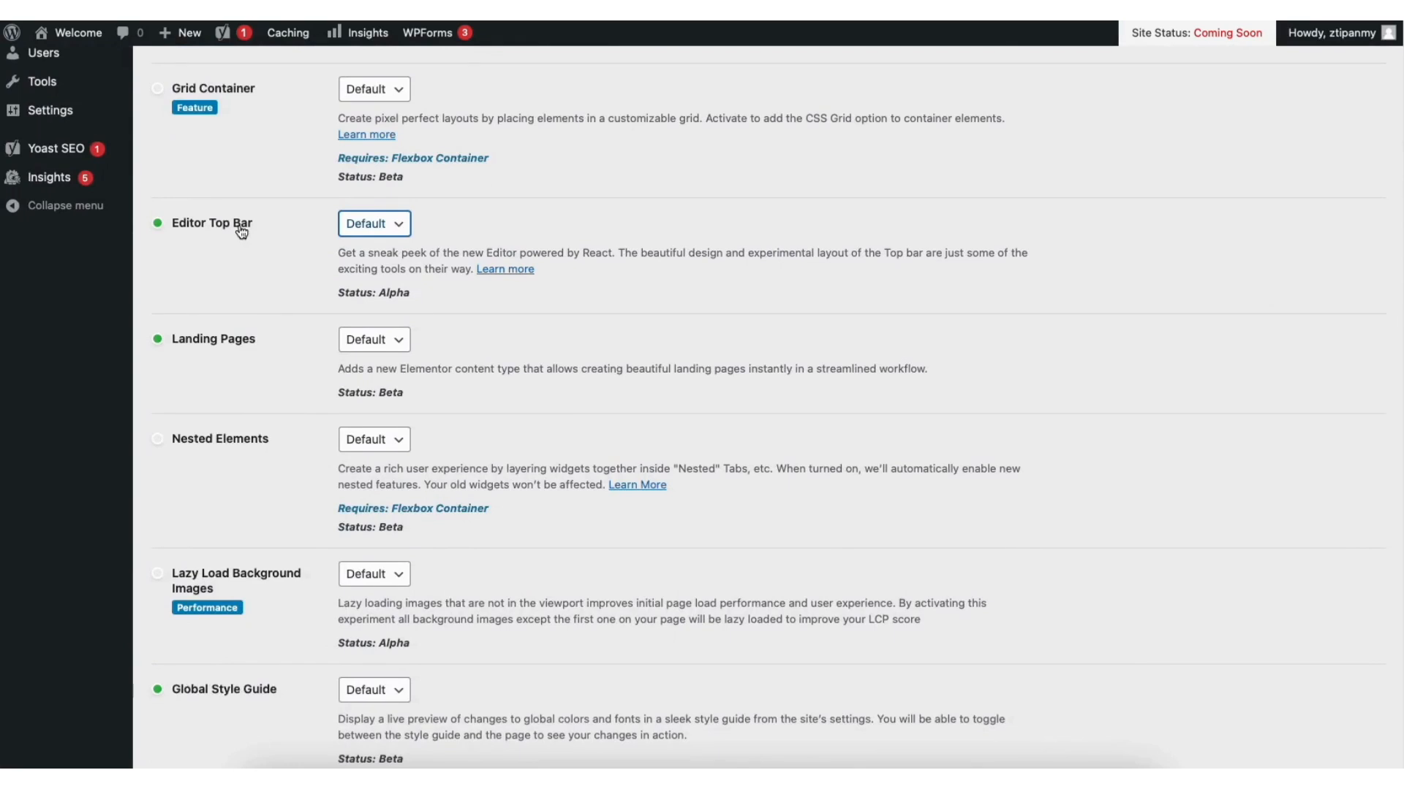
click(389, 224)
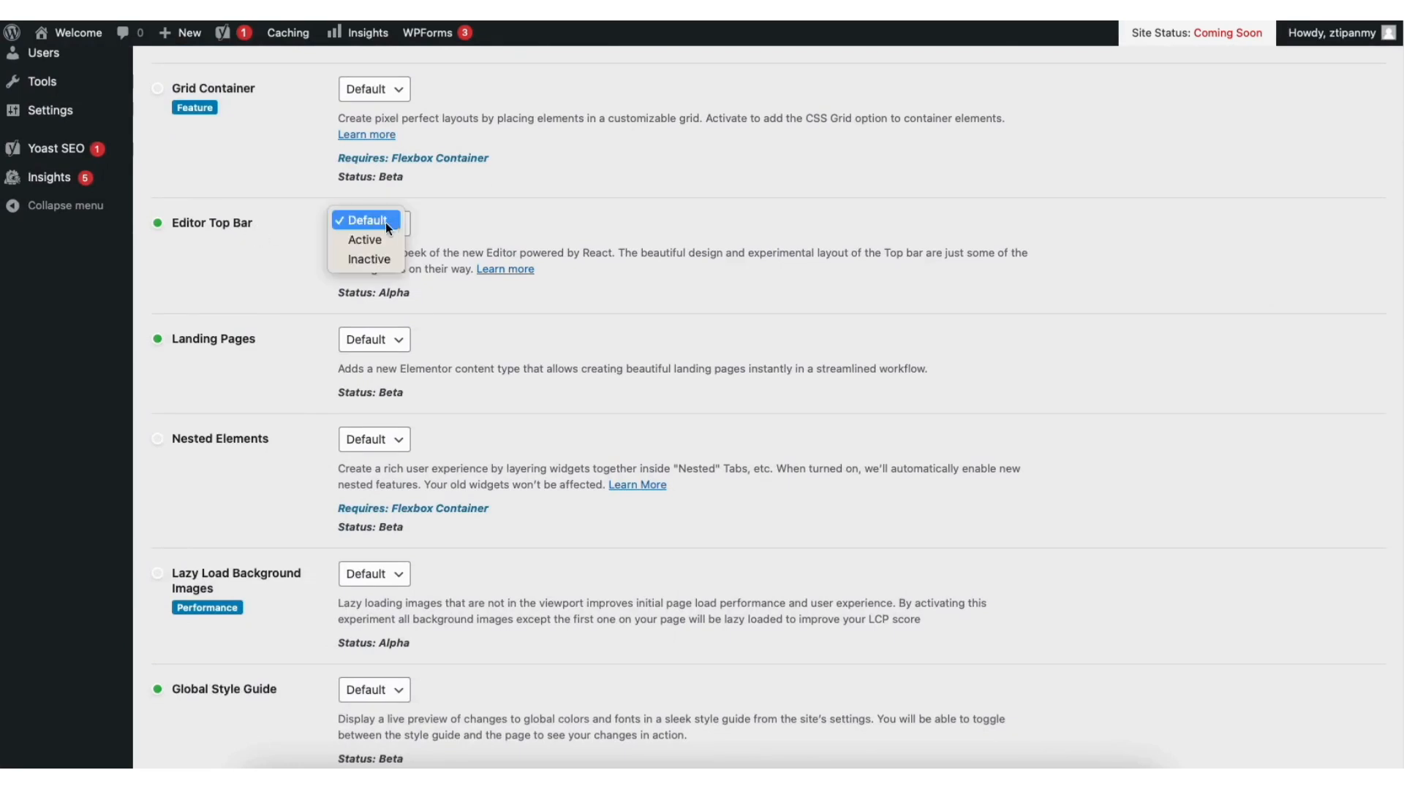
click(366, 239)
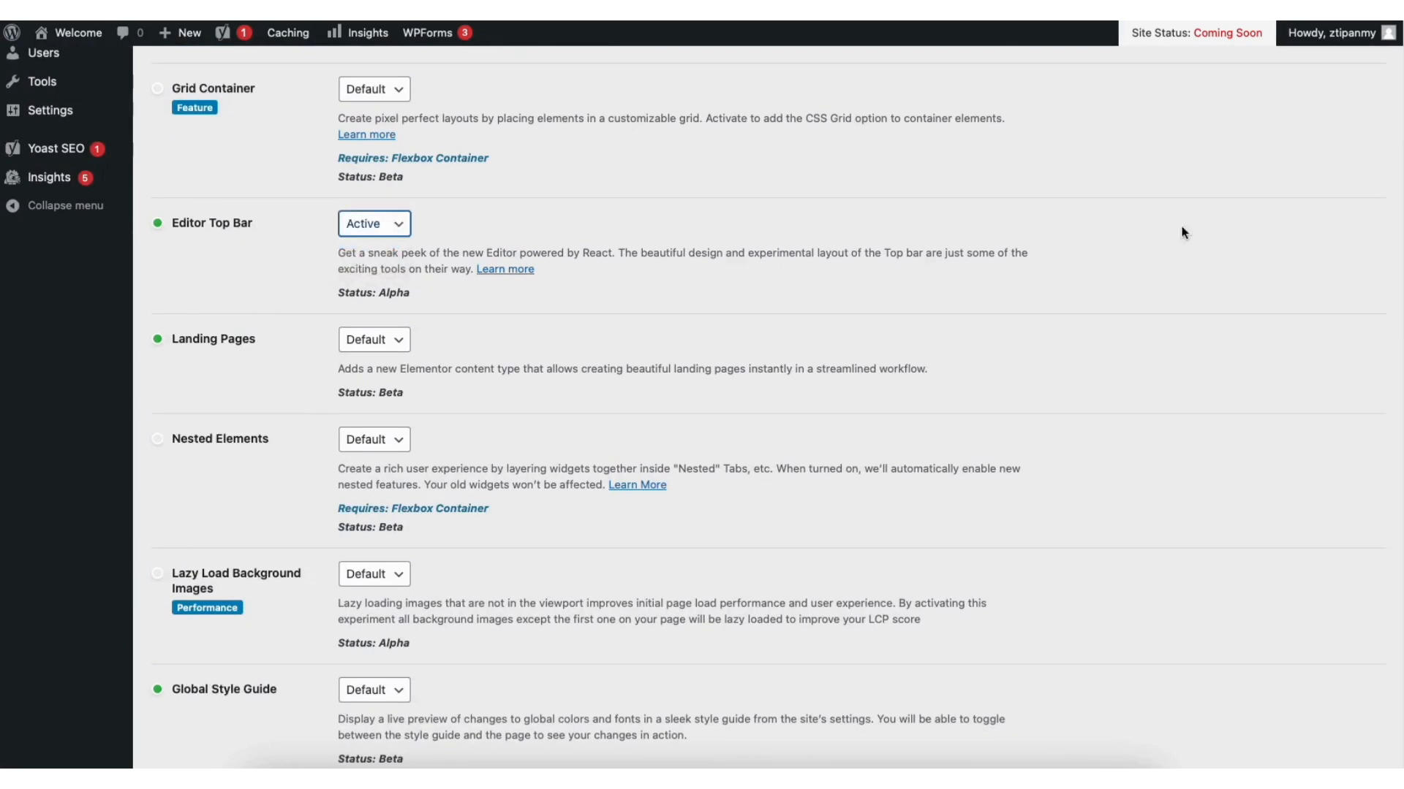
Set the Flexbox Container feature to Active and save the Elementor settings
scroll(1387, 398, down, 8)
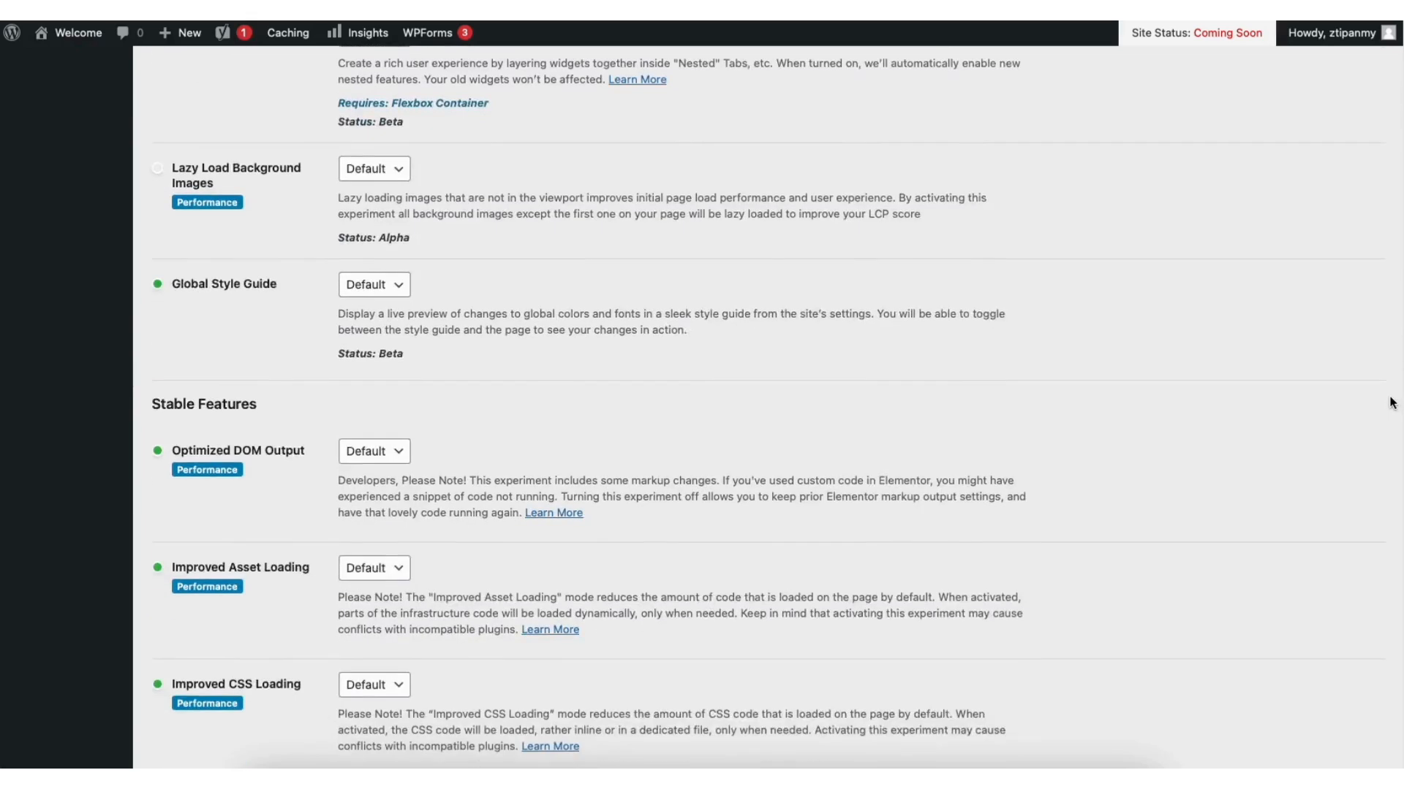
scroll(1383, 468, down, 3)
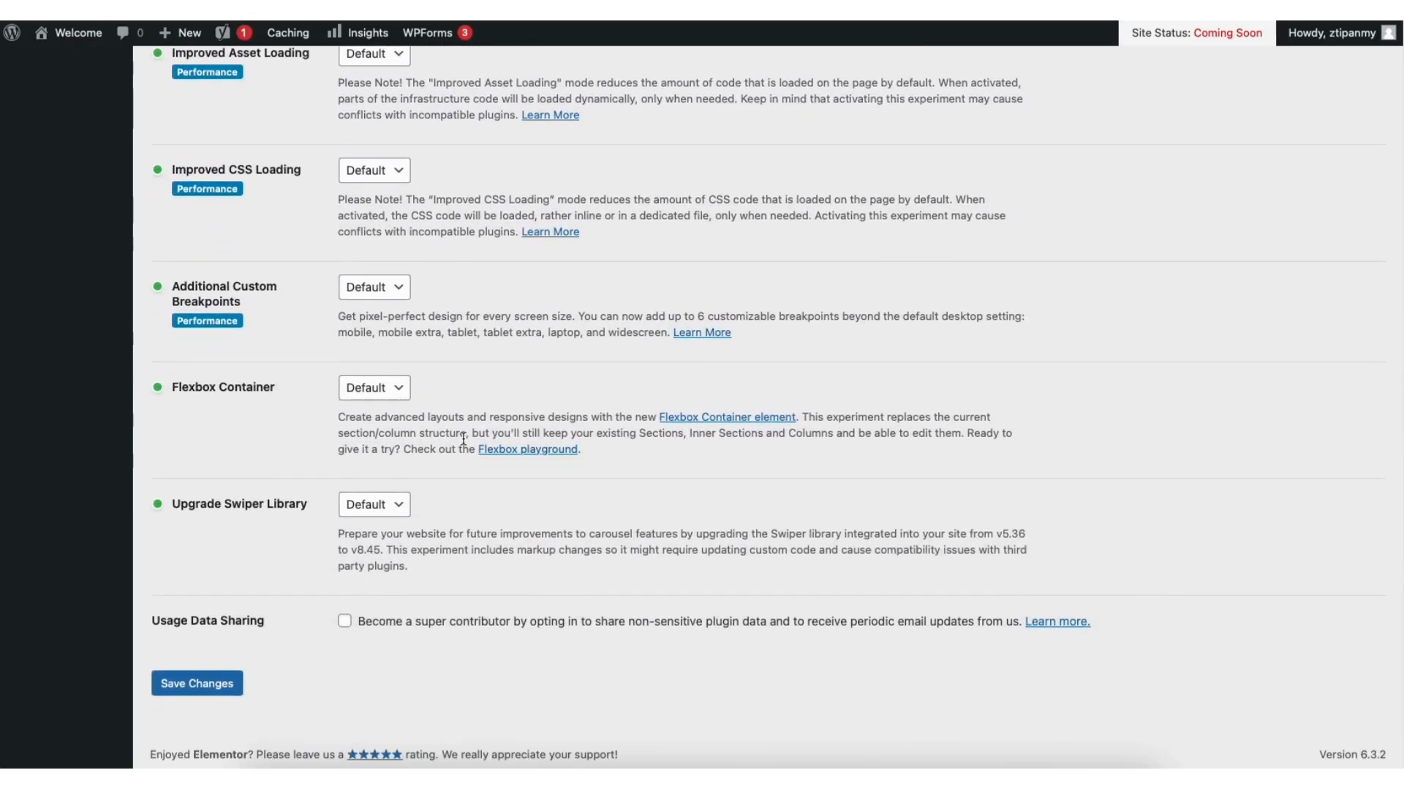
click(367, 386)
click(365, 403)
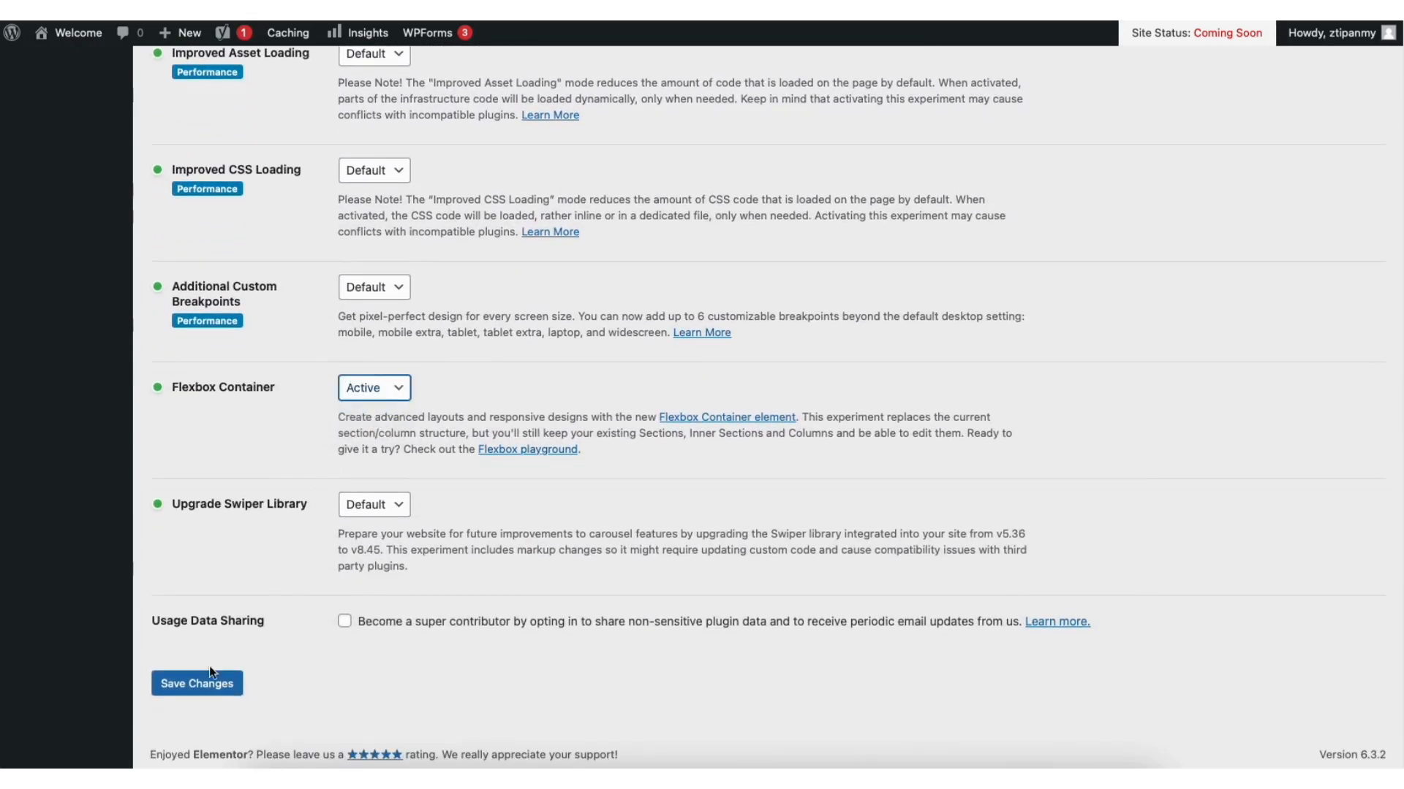
click(207, 686)
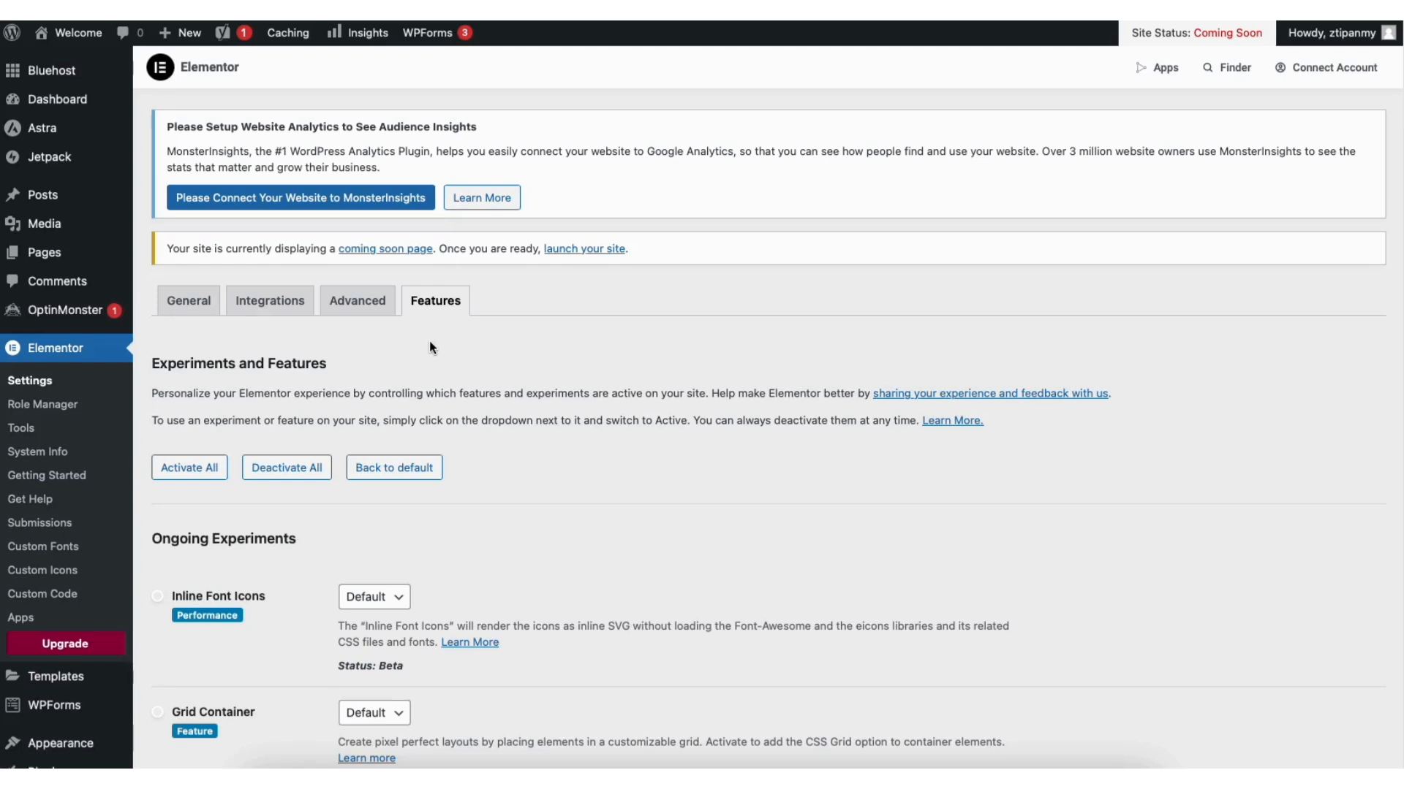
Visit the site and open its home page for editing with Elementor
mouse_move(85, 38)
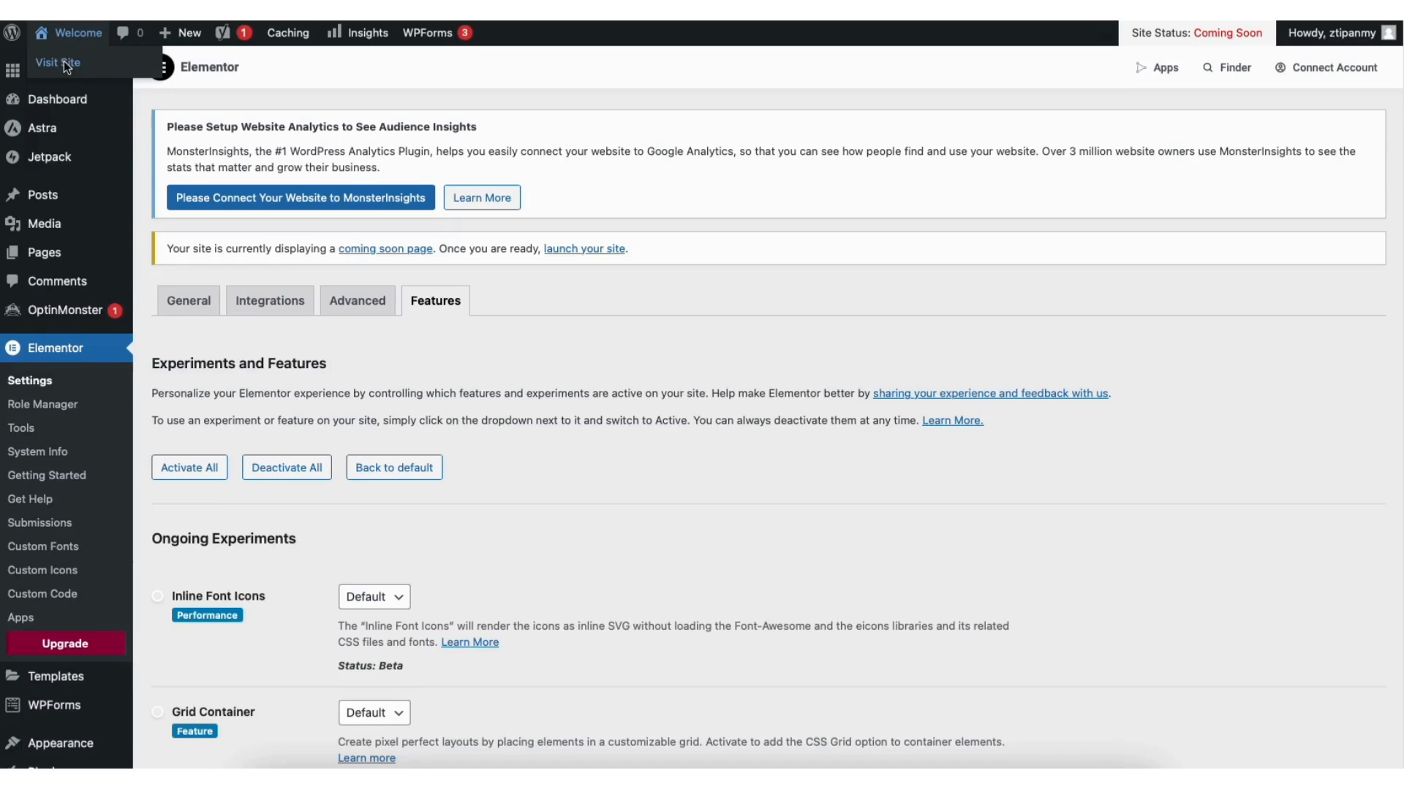
click(64, 65)
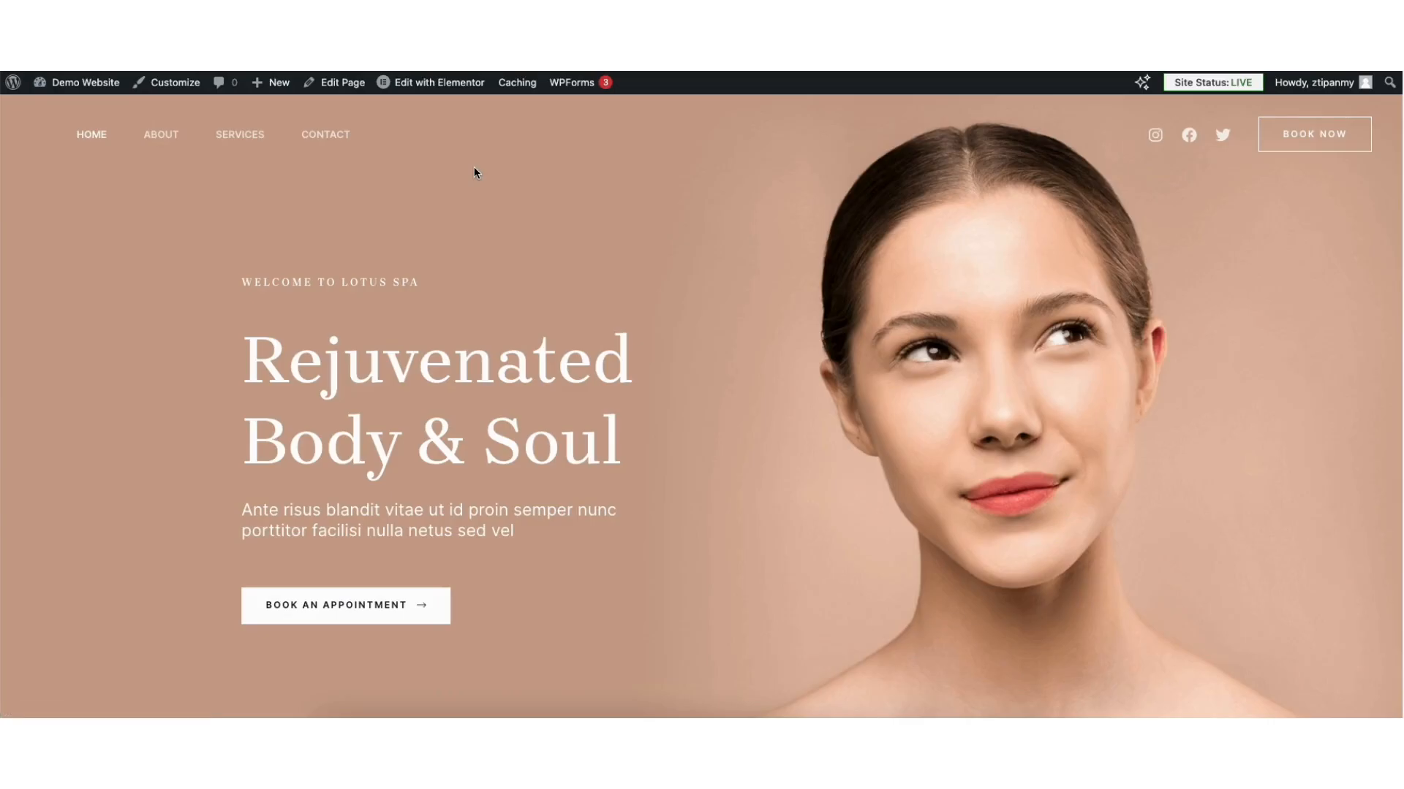
click(419, 87)
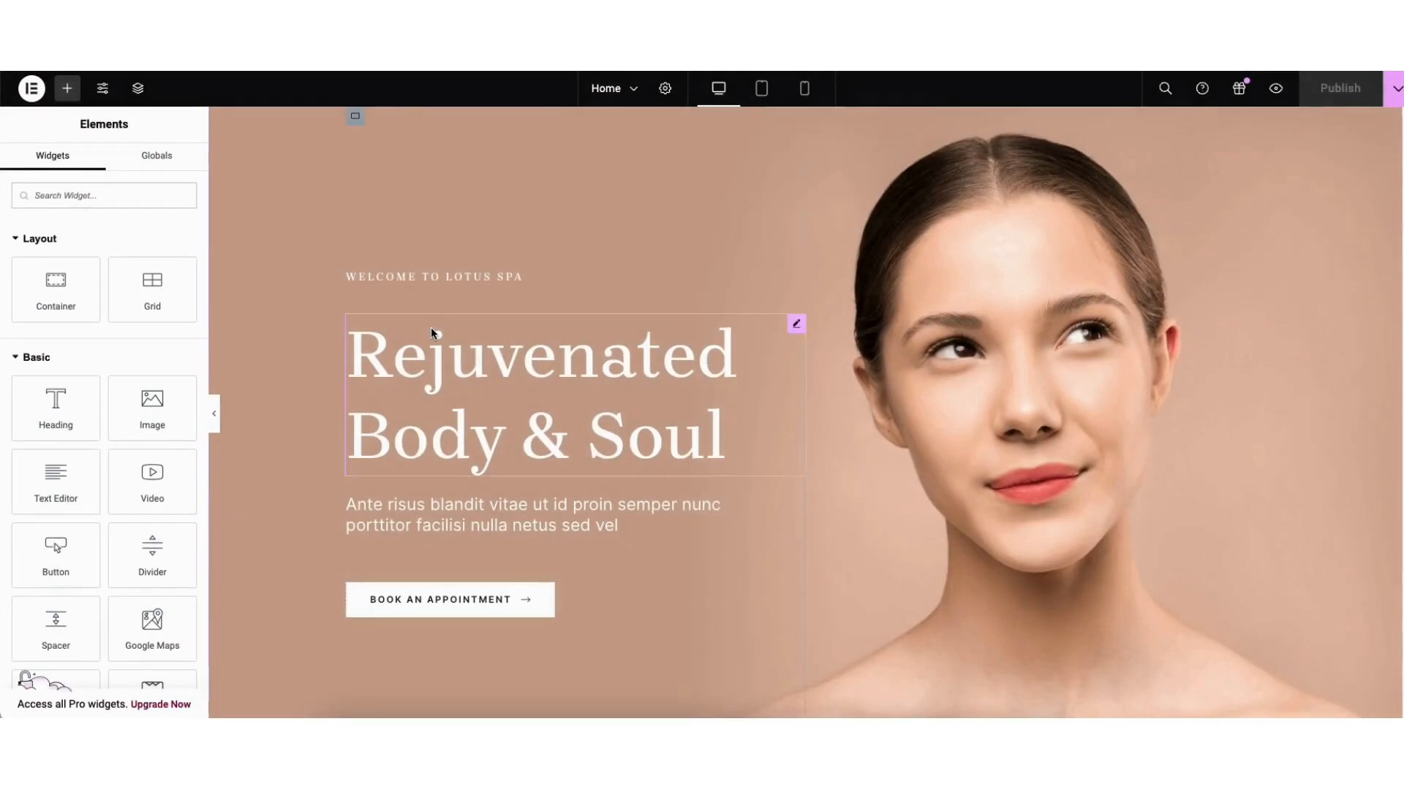
Replace the hero heading text with "Massage Therapy Website"
click(367, 348)
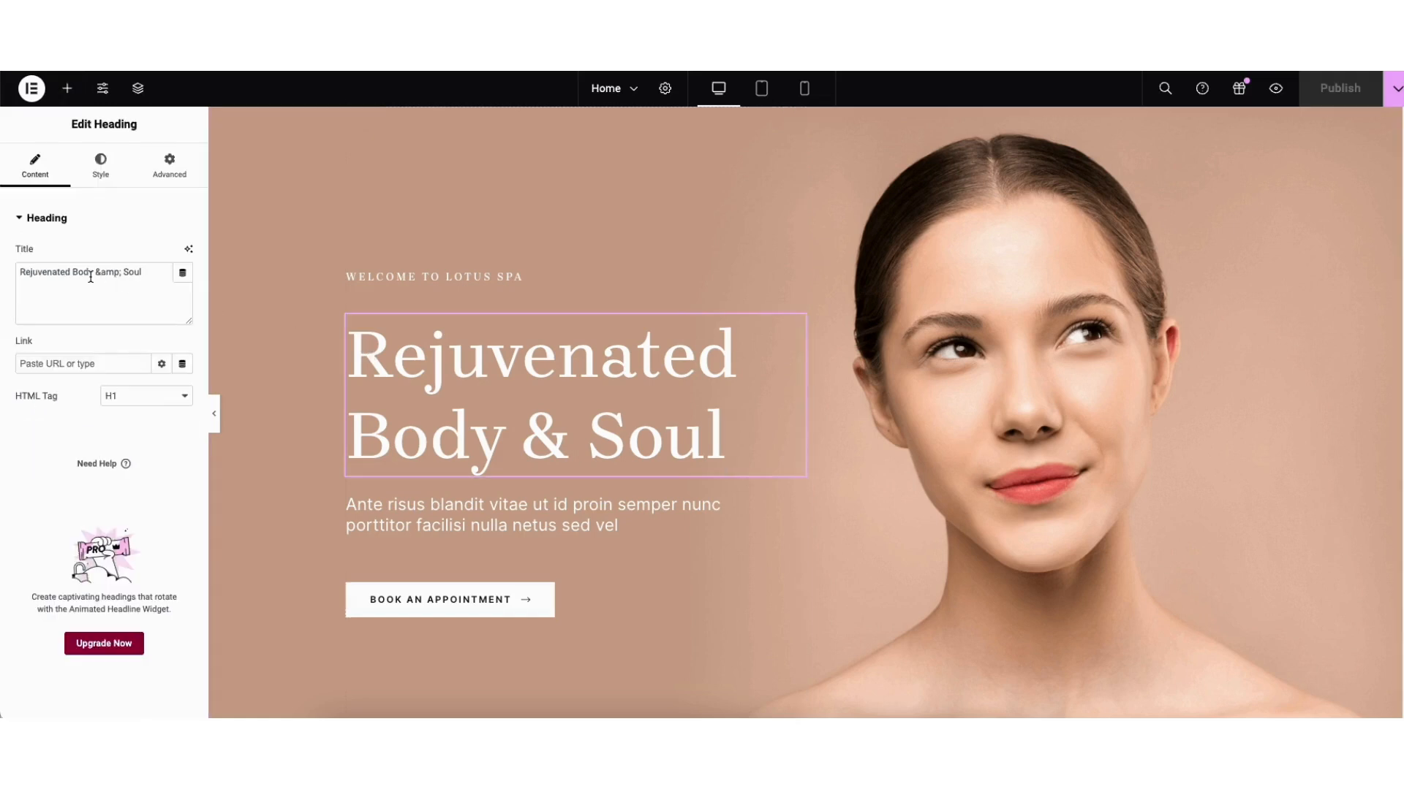
drag(22, 271, 142, 272)
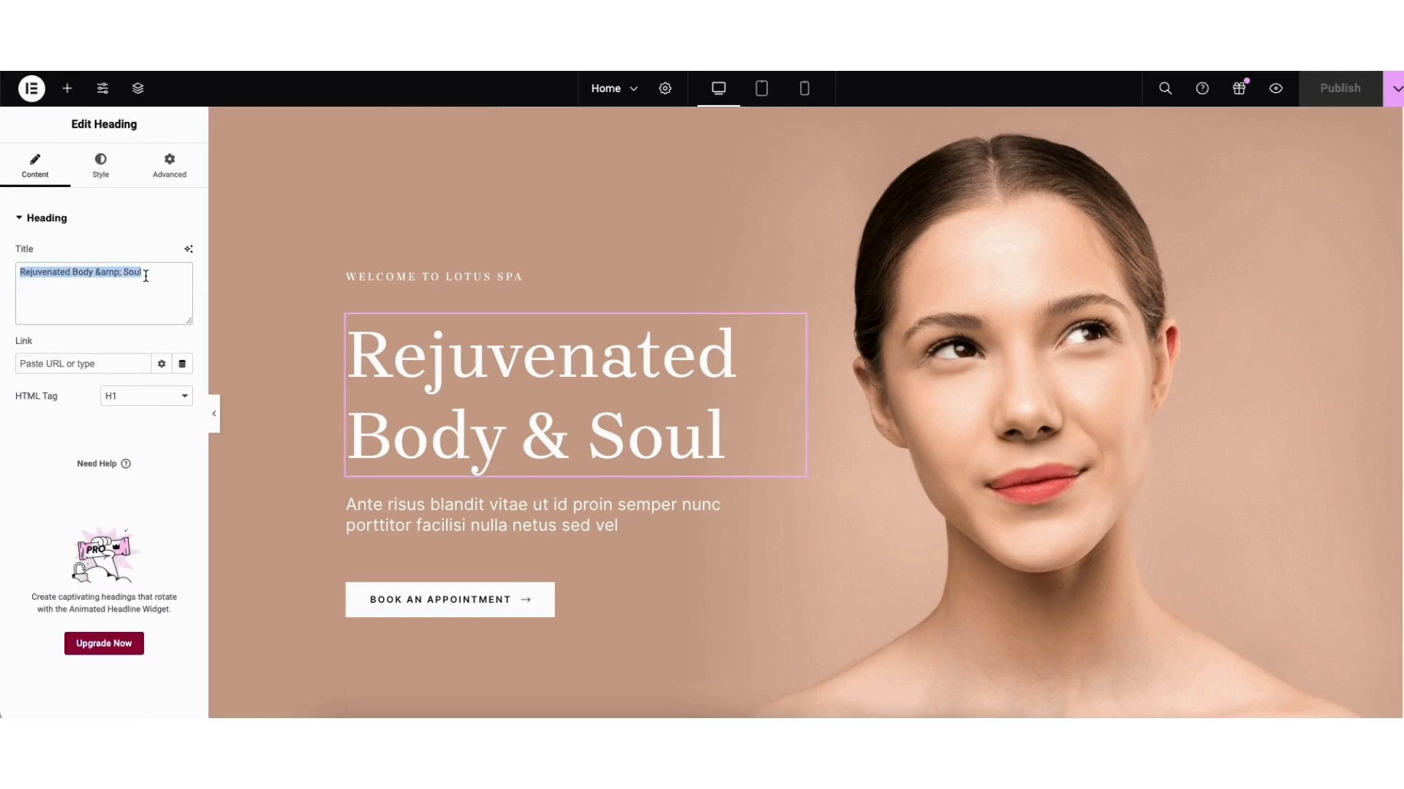
click(400, 357)
drag(361, 348, 734, 432)
text(Mas)
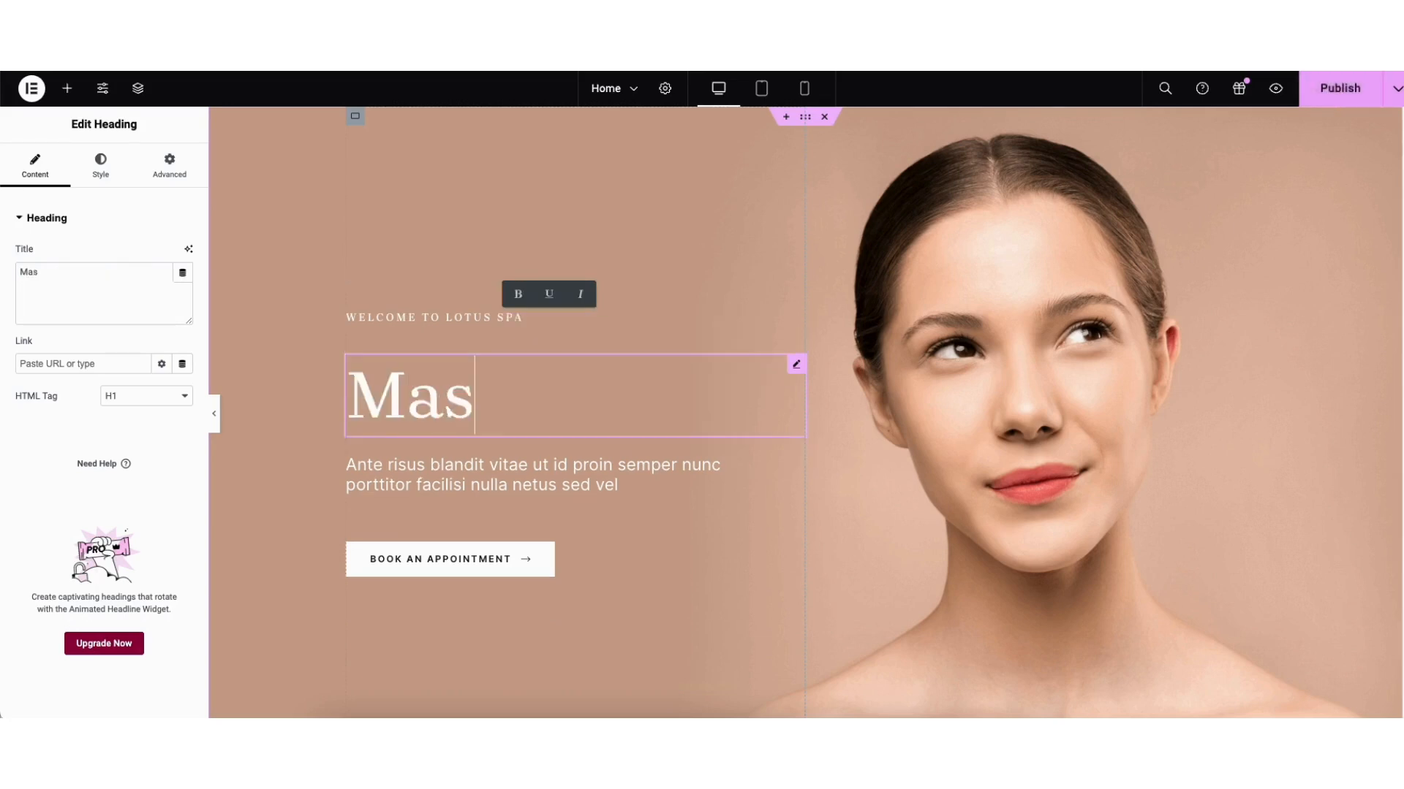
text(sage Therapy Website)
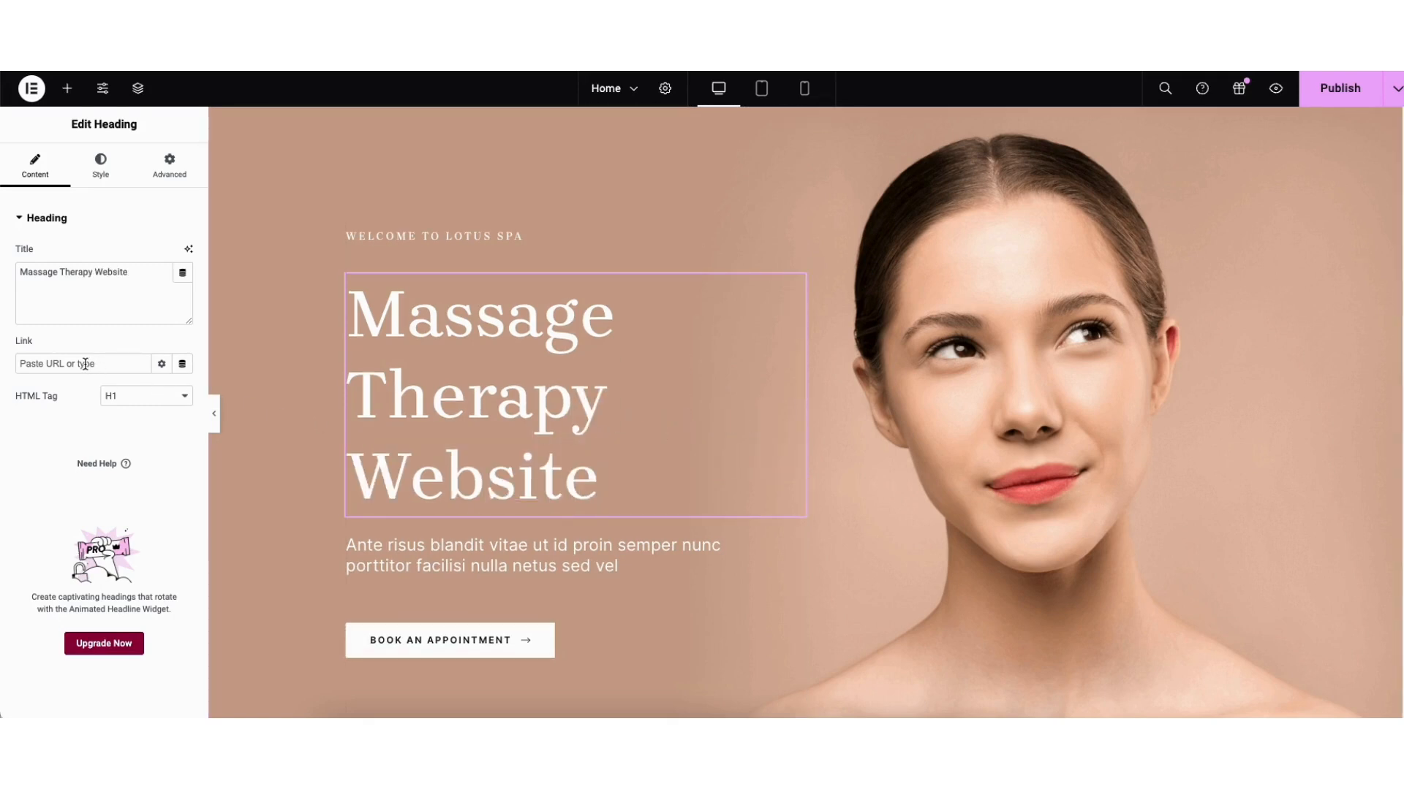
Review the heading's HTML tag choices, keeping H1, and look at its text color picker
click(128, 398)
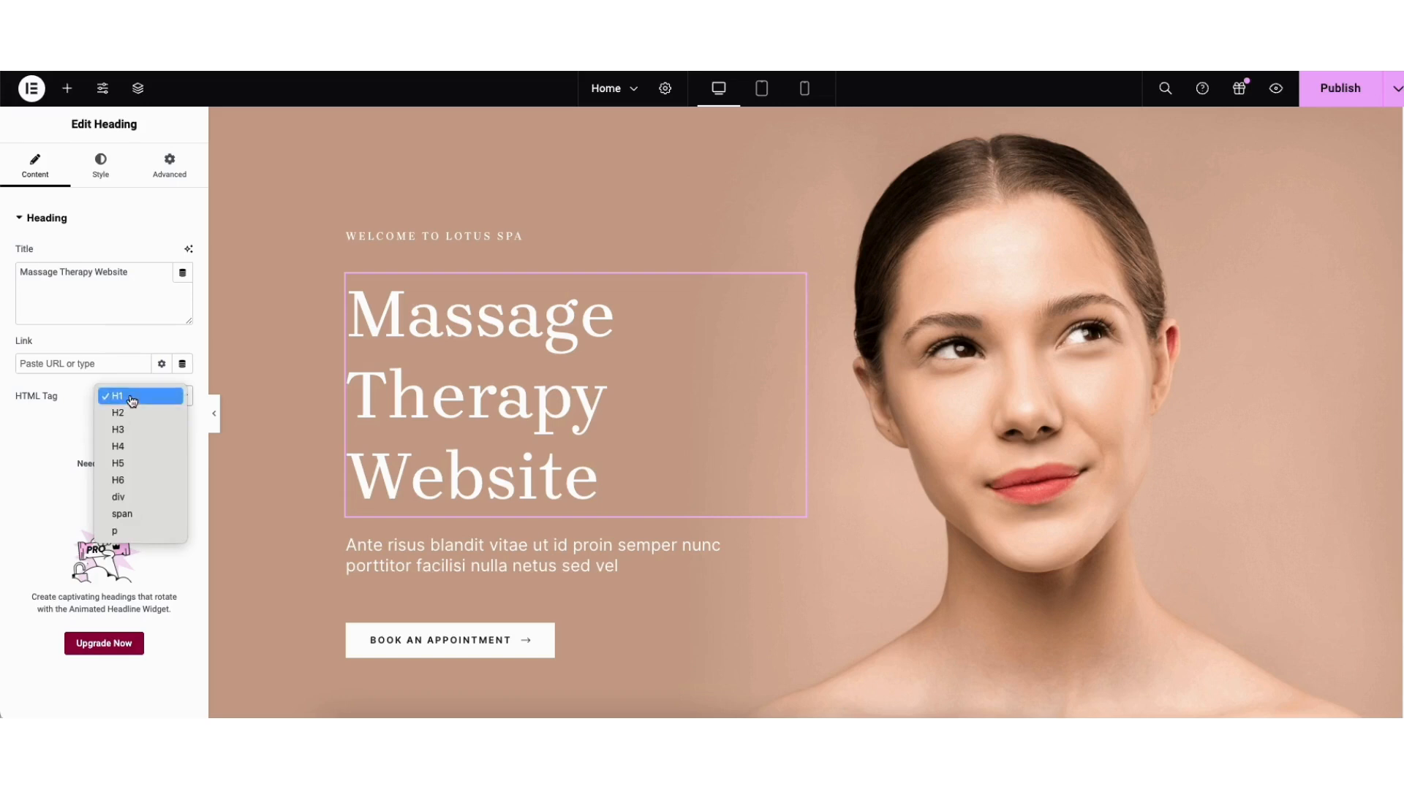
click(132, 404)
click(103, 176)
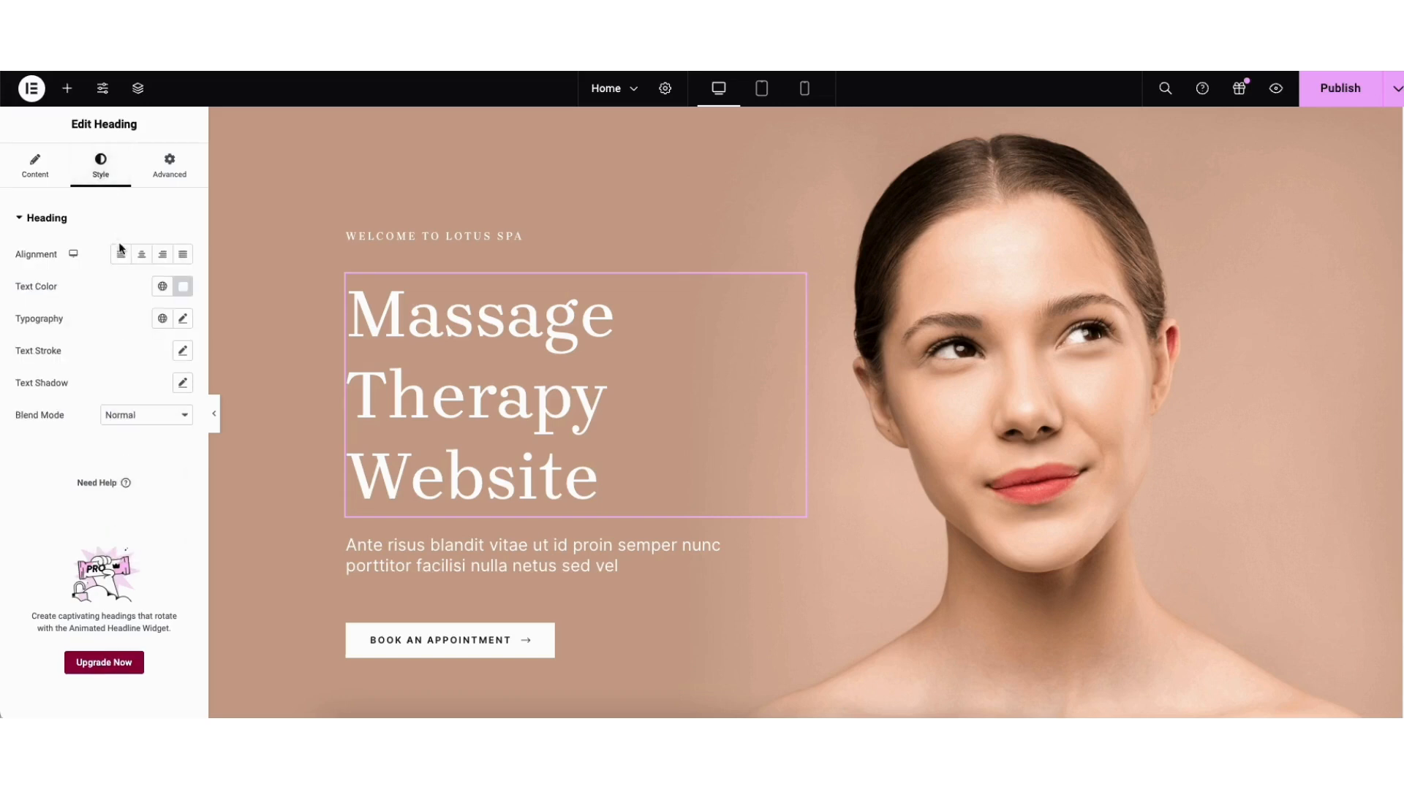
click(184, 287)
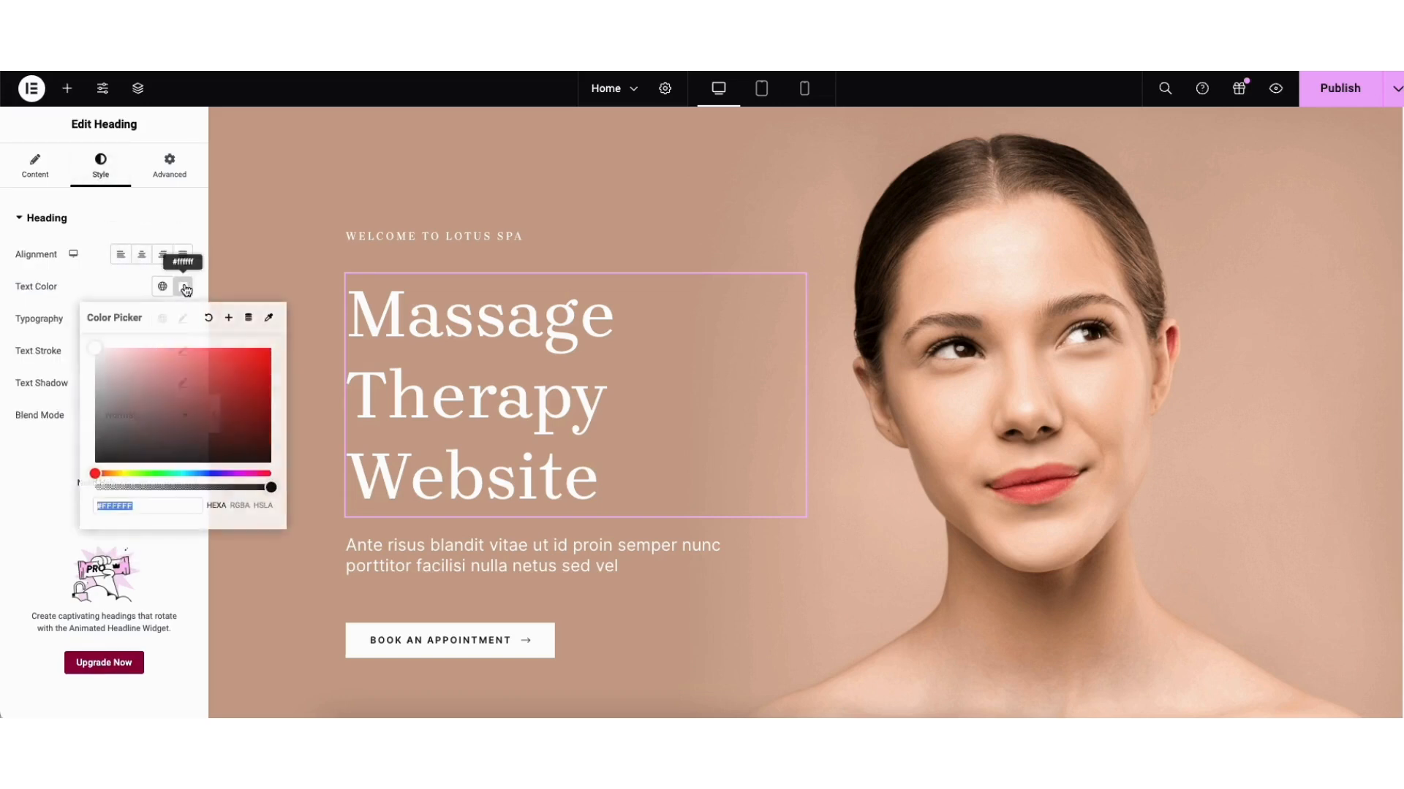
click(183, 287)
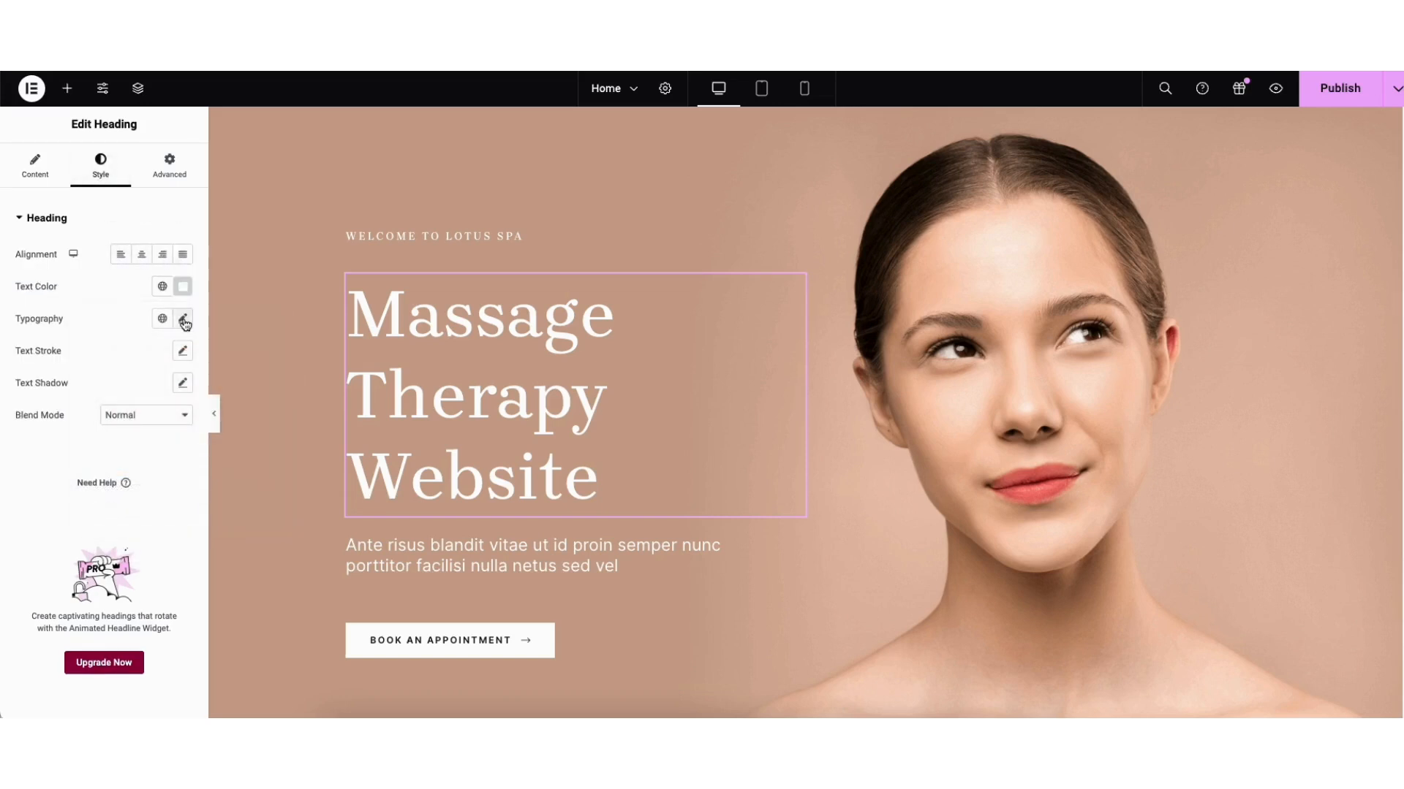
Look through the hero heading's typography settings and the available font families, keeping the default font
click(184, 321)
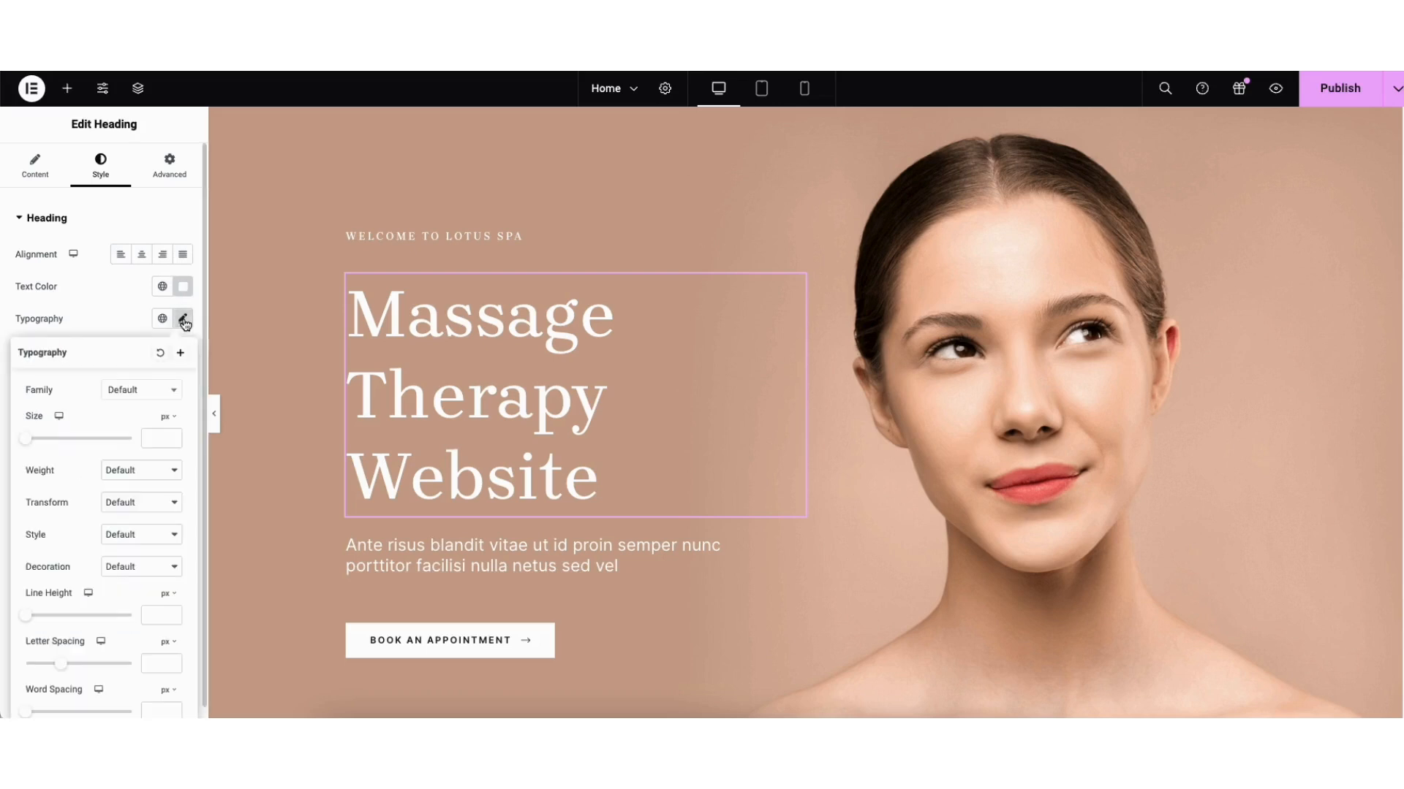
click(171, 393)
drag(178, 429, 182, 454)
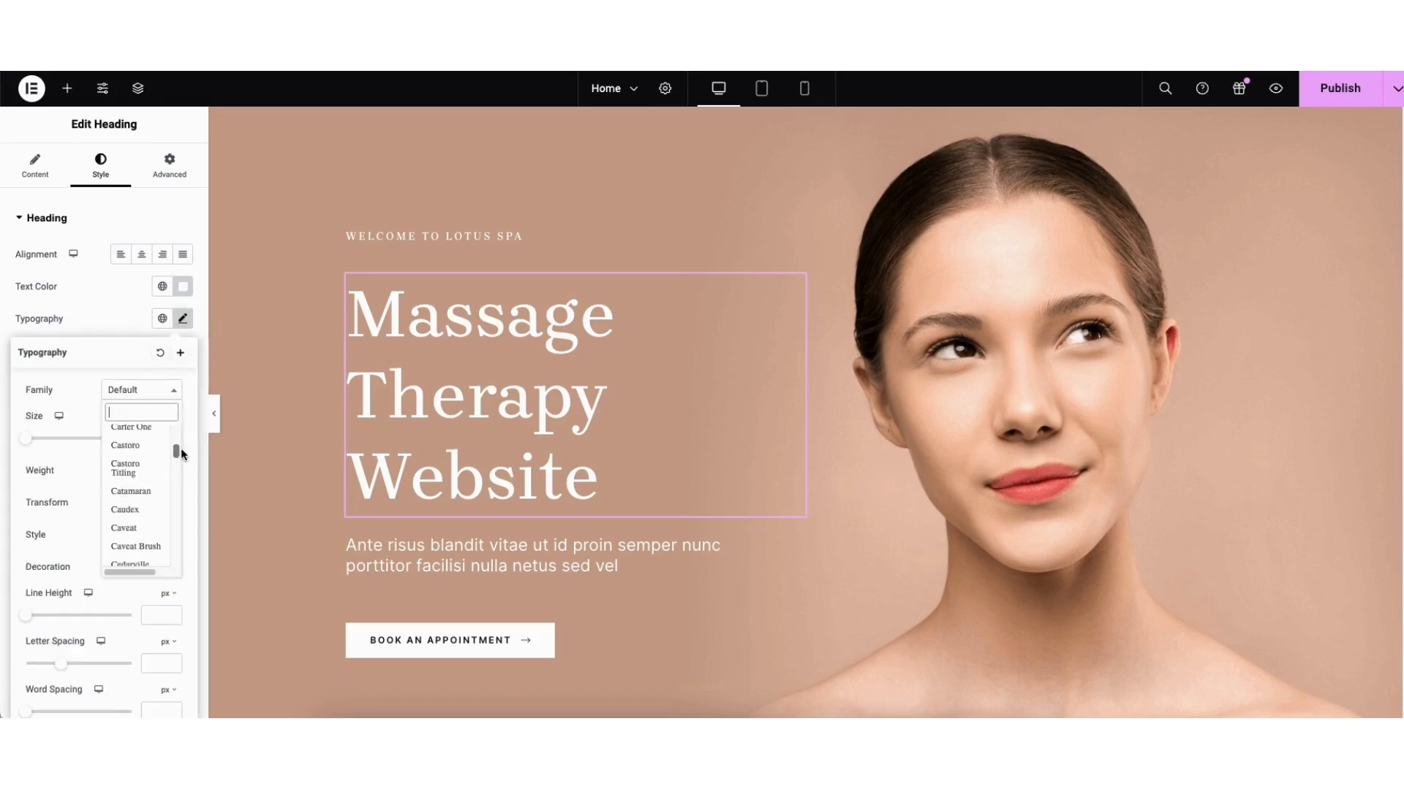
click(85, 419)
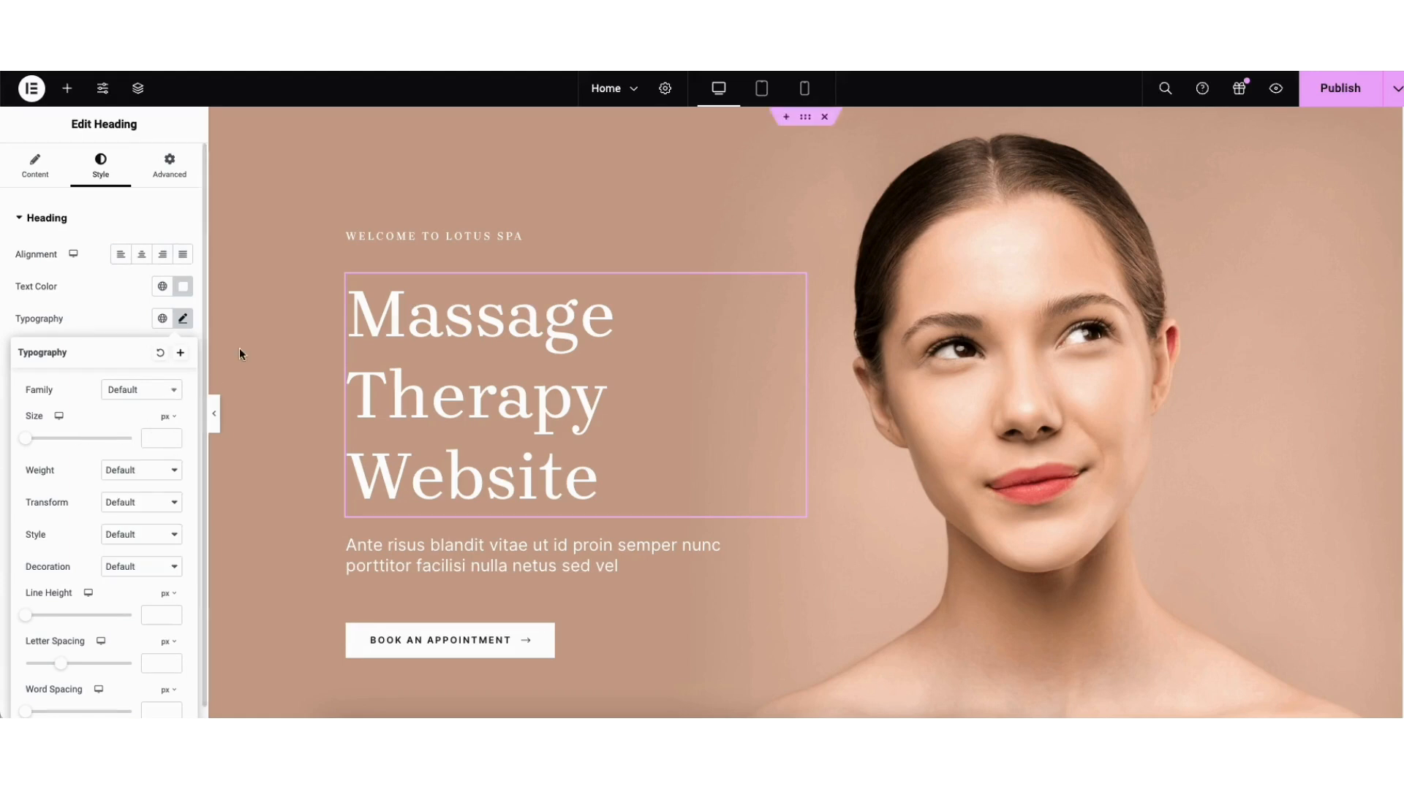
Replace the hero container's background image with massage.png from the media library and set its display size to Cover
right_click(284, 171)
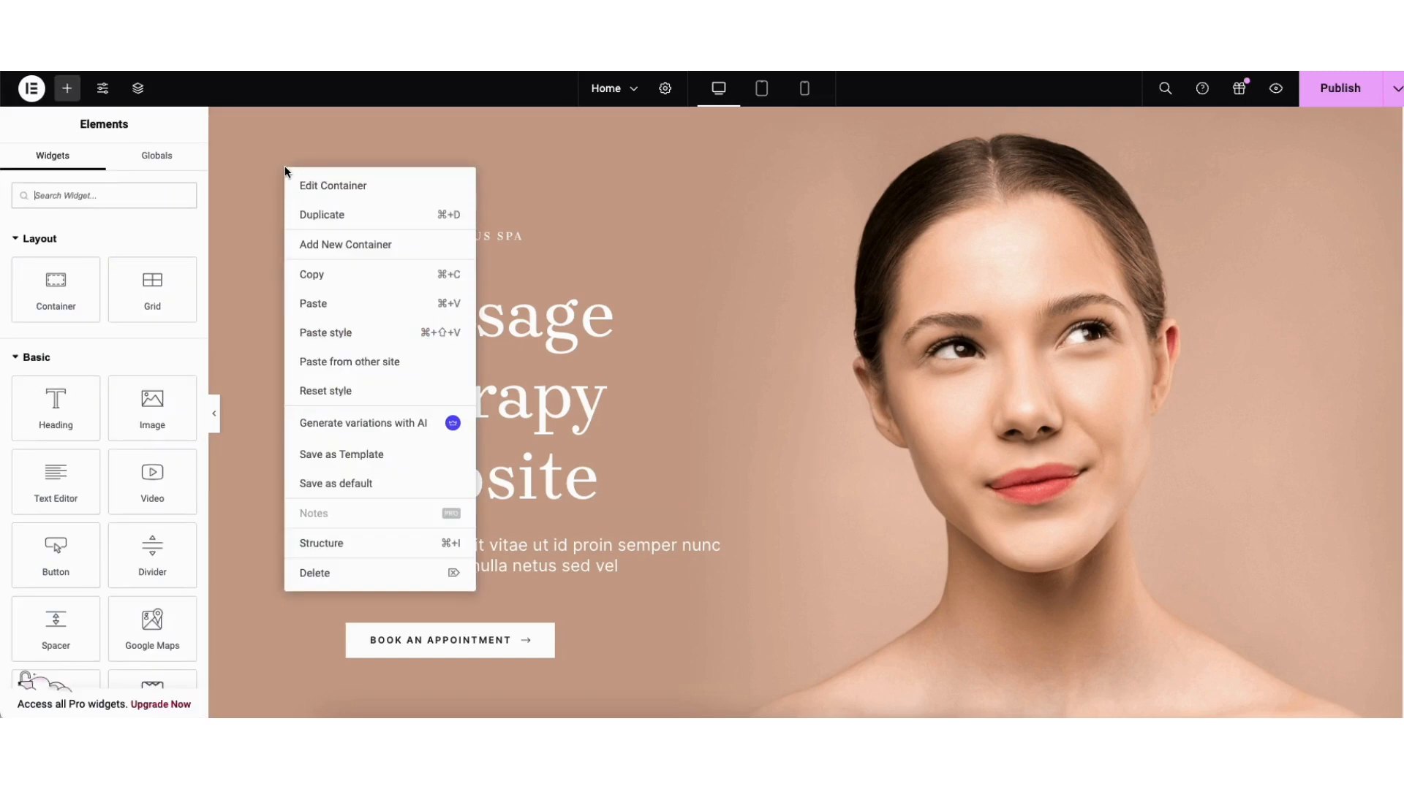
click(322, 187)
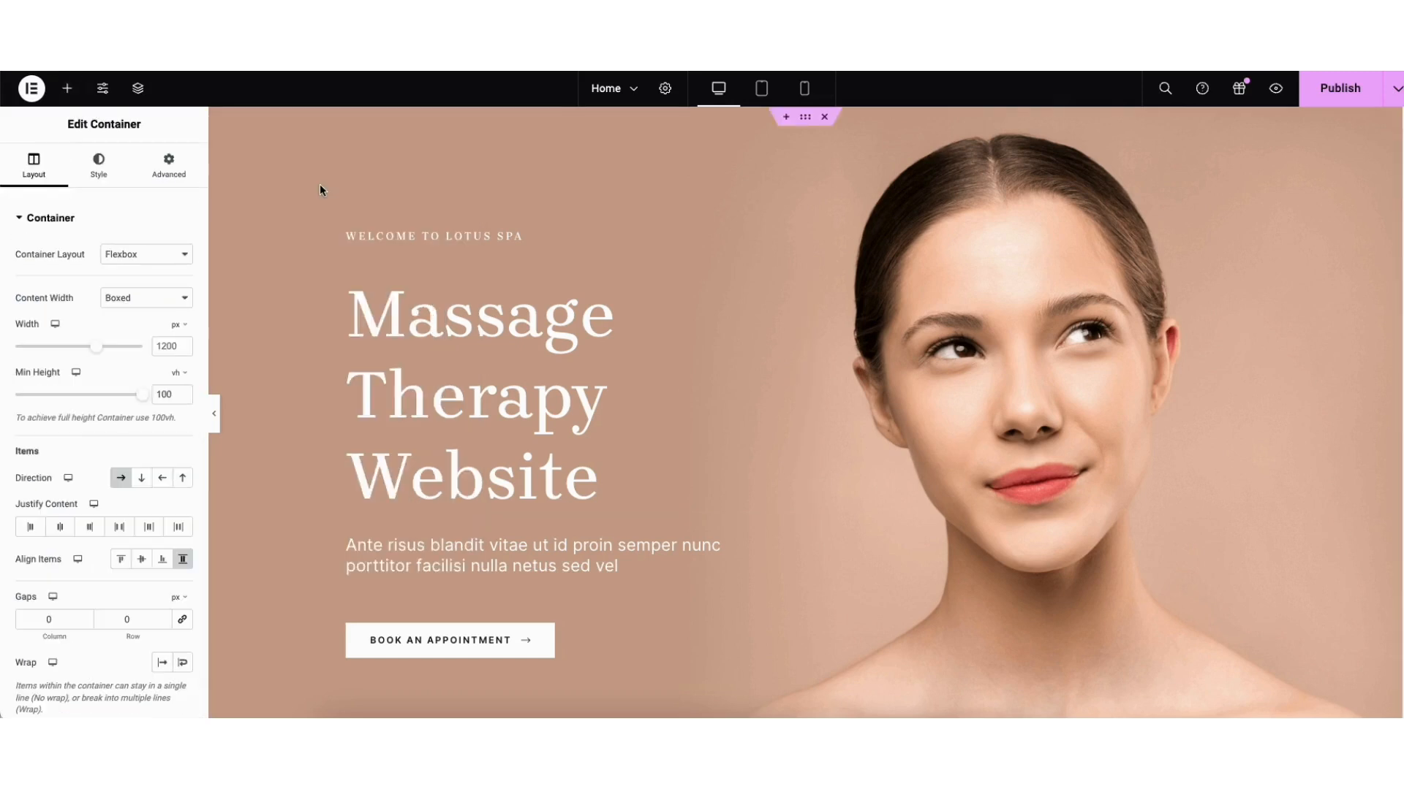
click(97, 173)
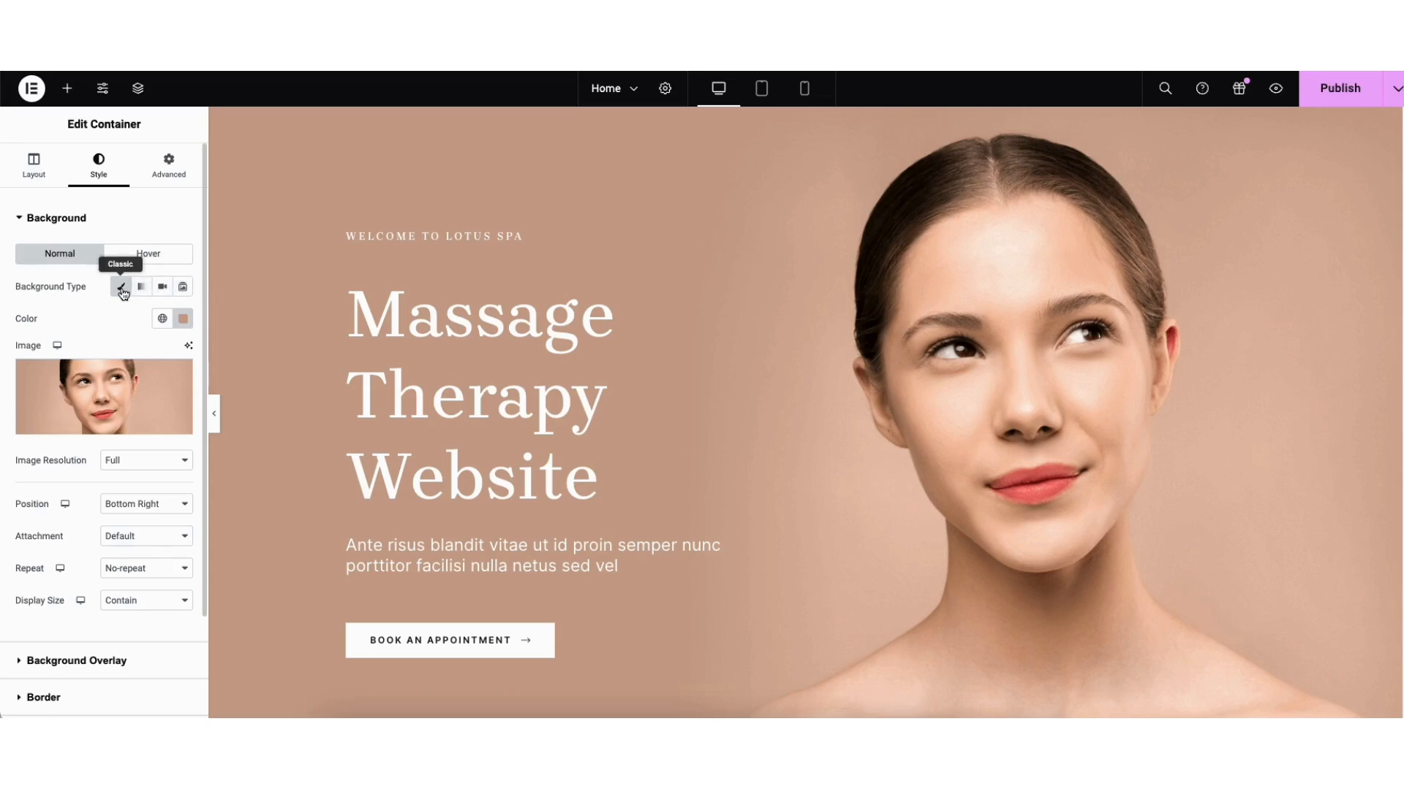
mouse_move(99, 404)
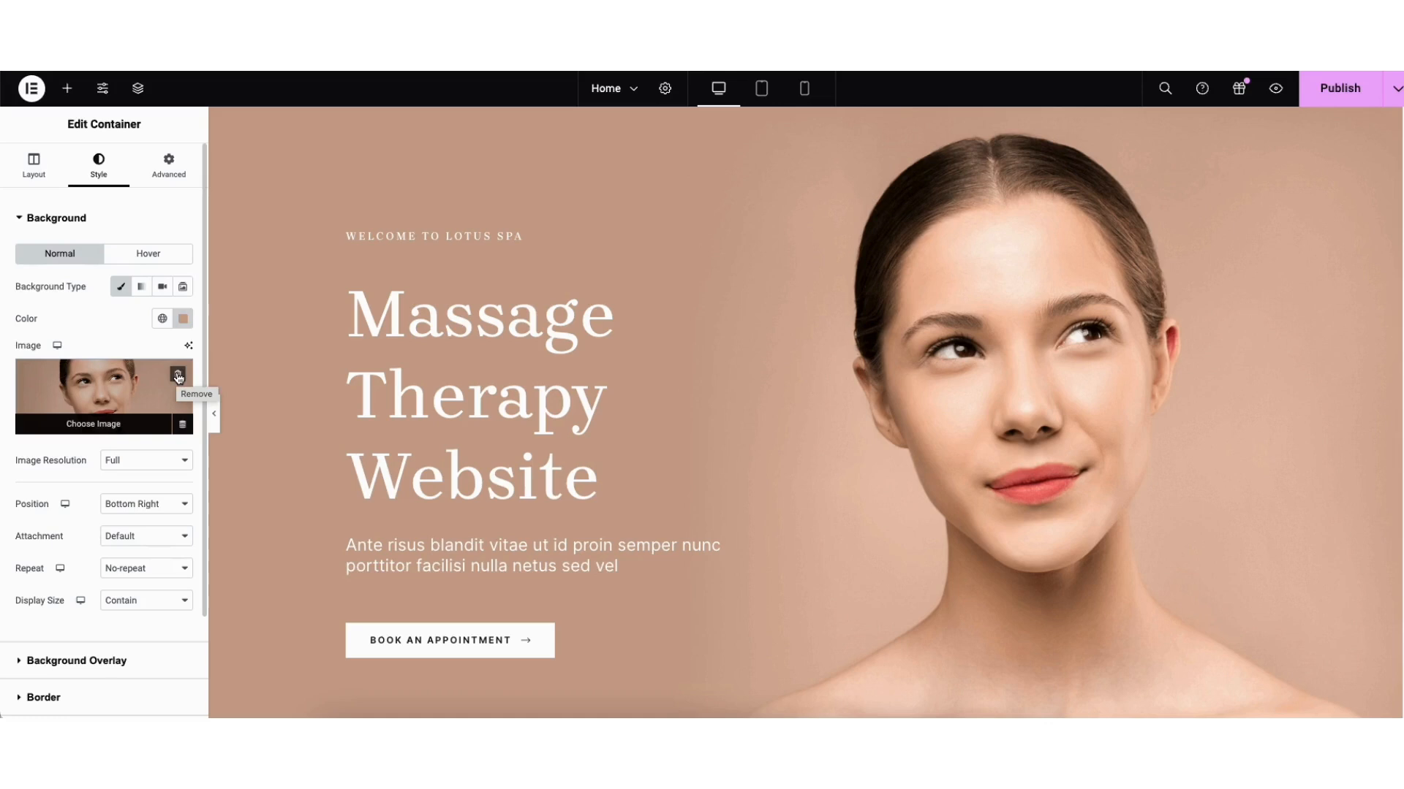
click(117, 406)
click(207, 149)
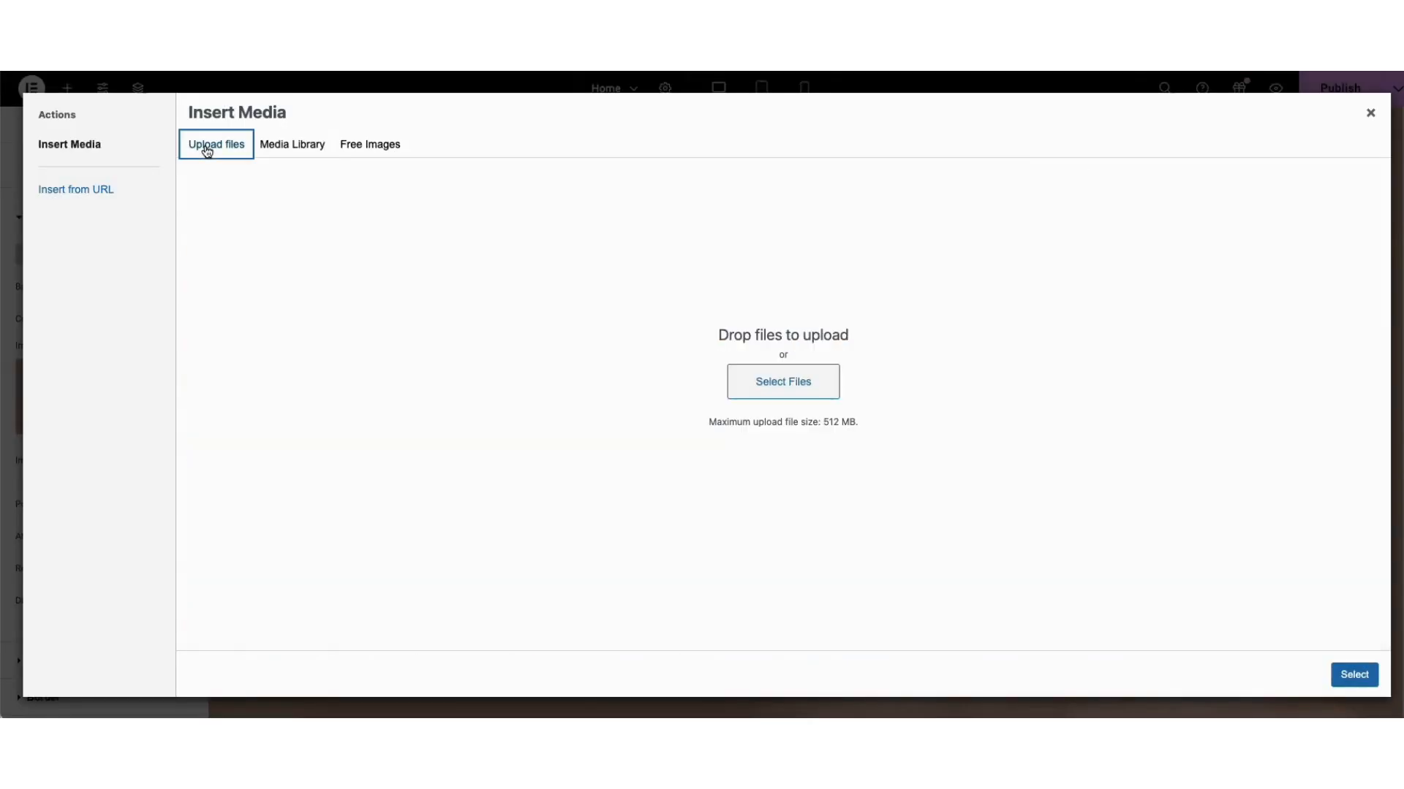
click(287, 146)
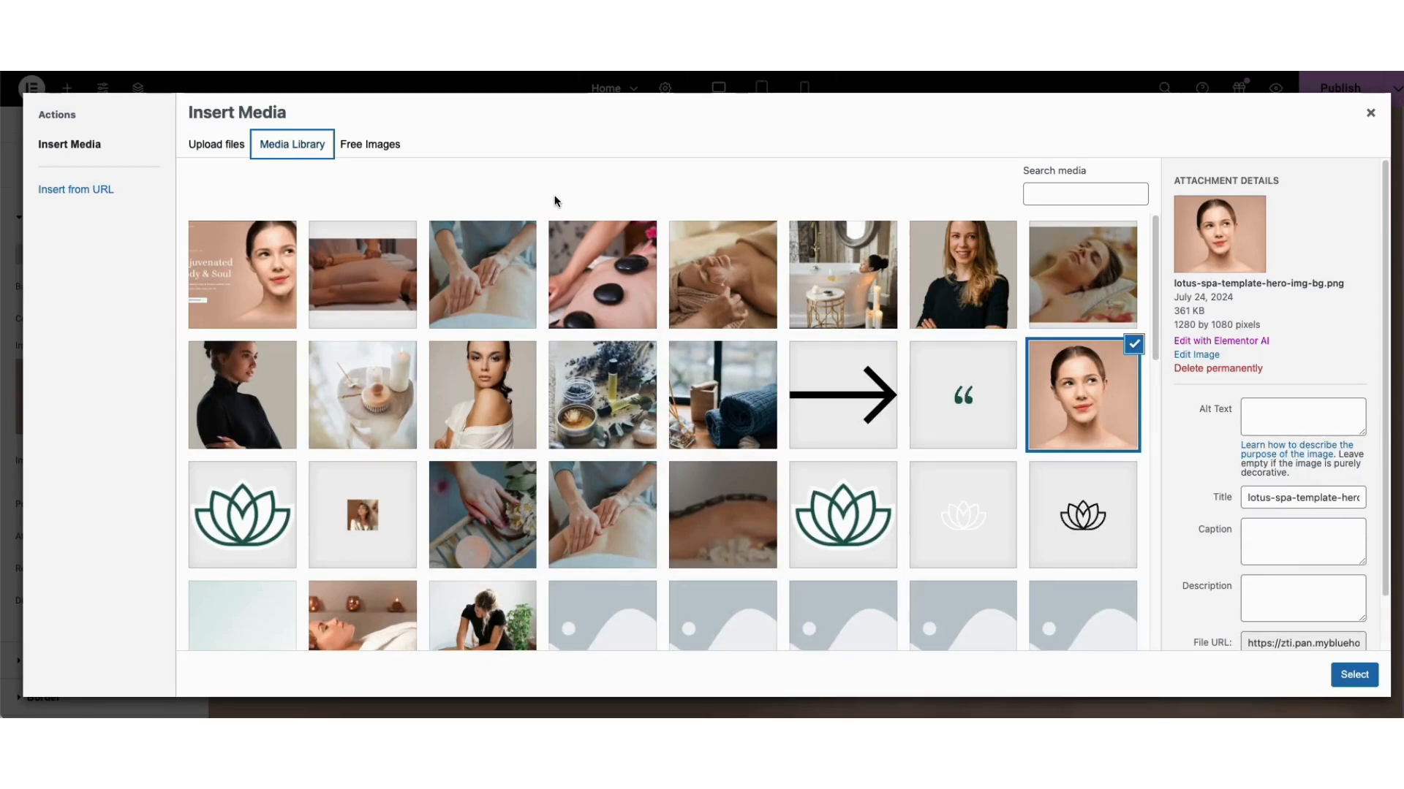
click(480, 616)
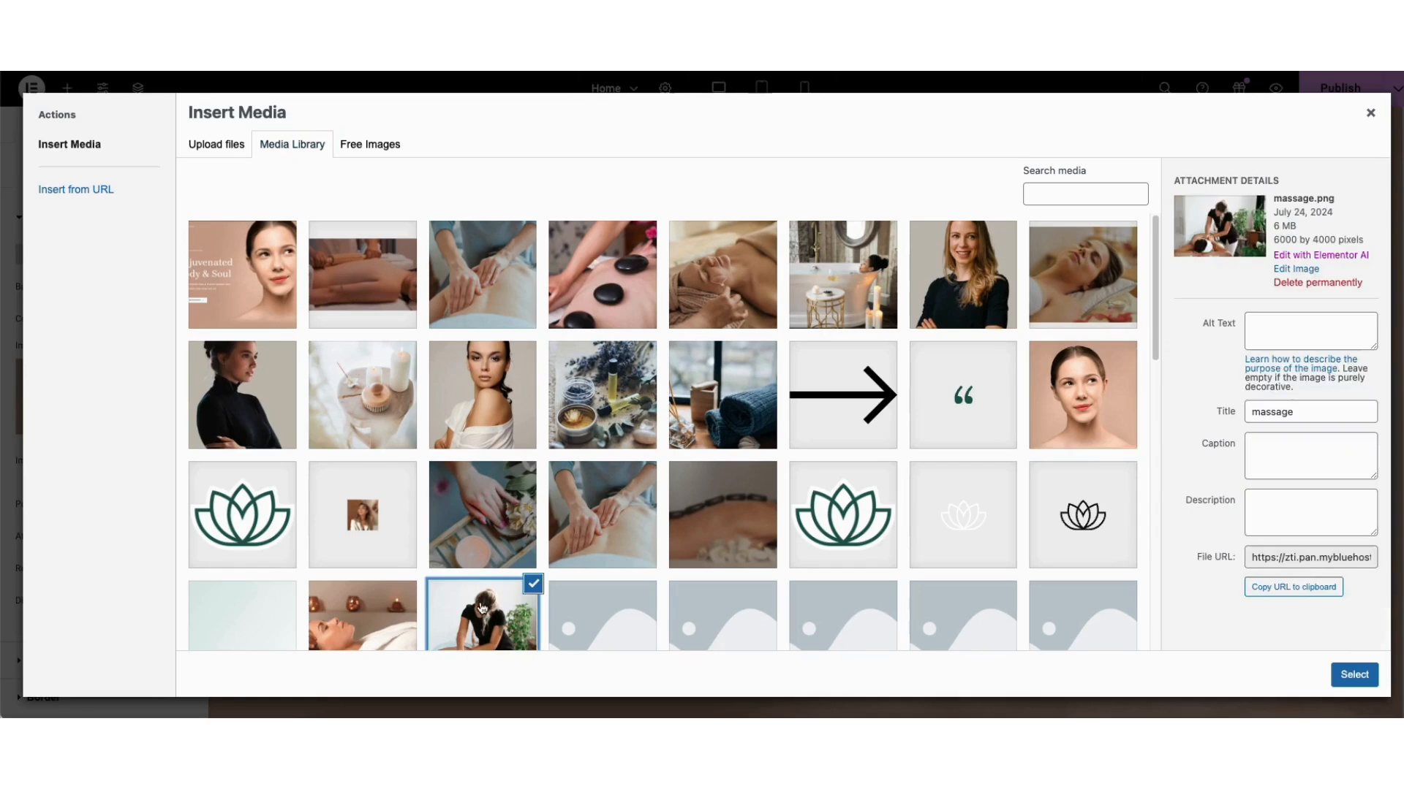
click(1354, 676)
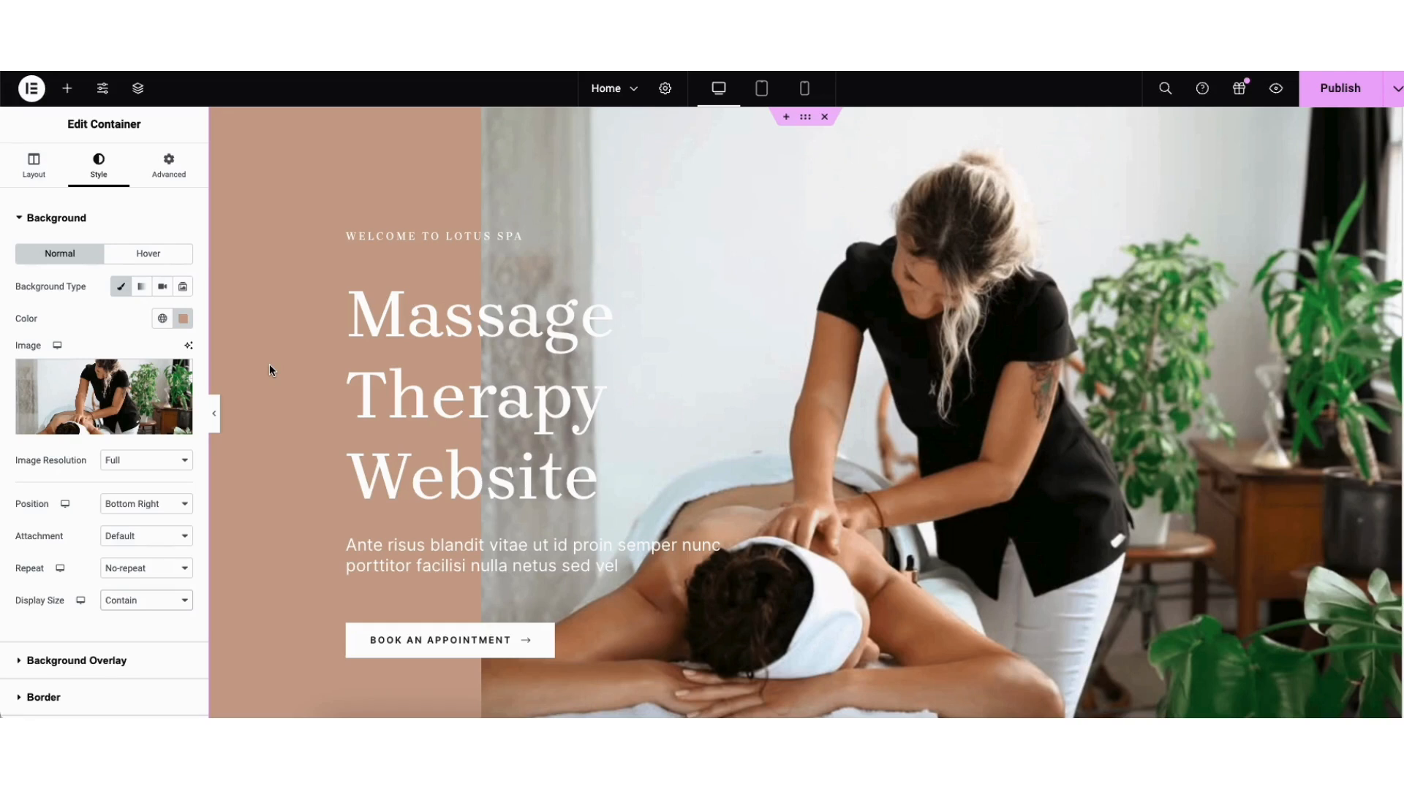
click(140, 607)
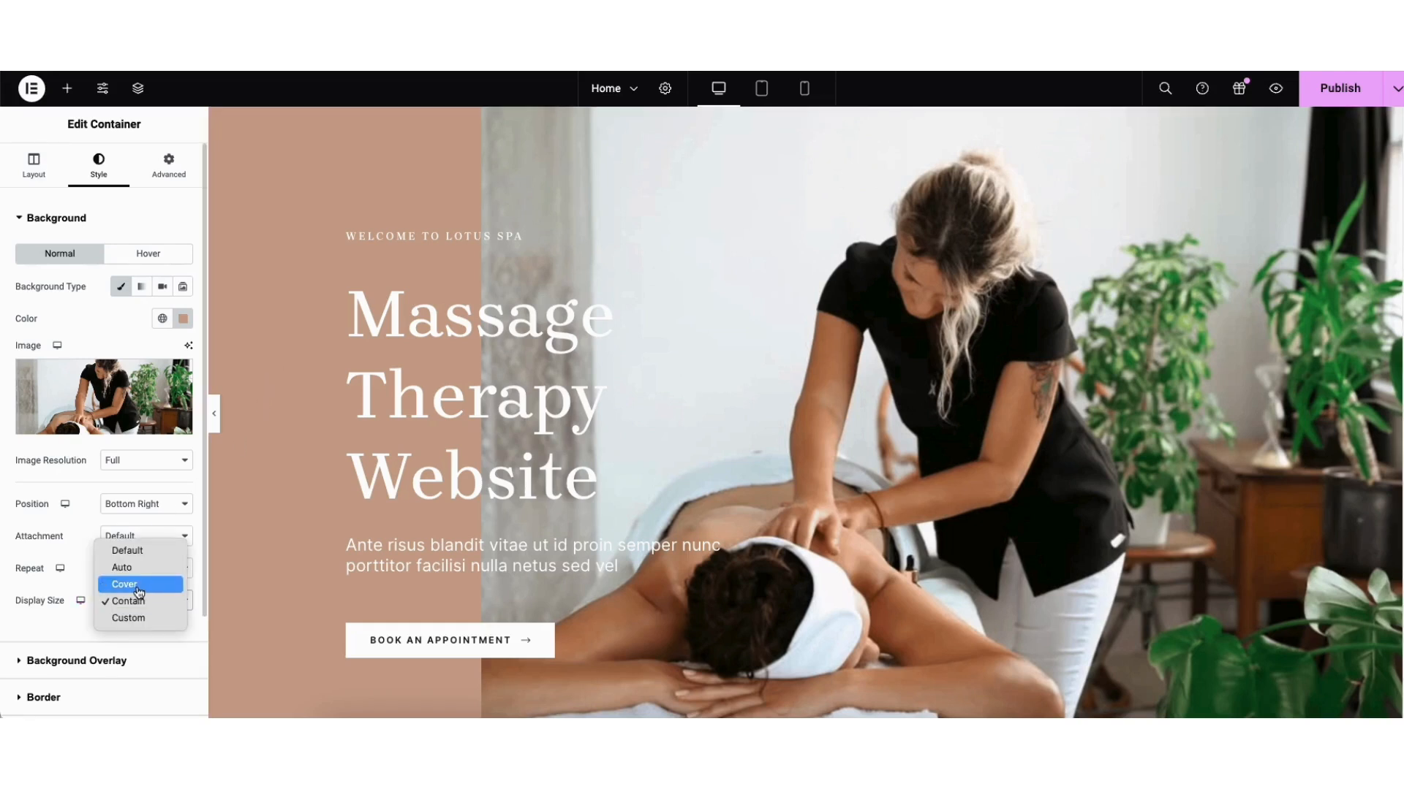
click(136, 585)
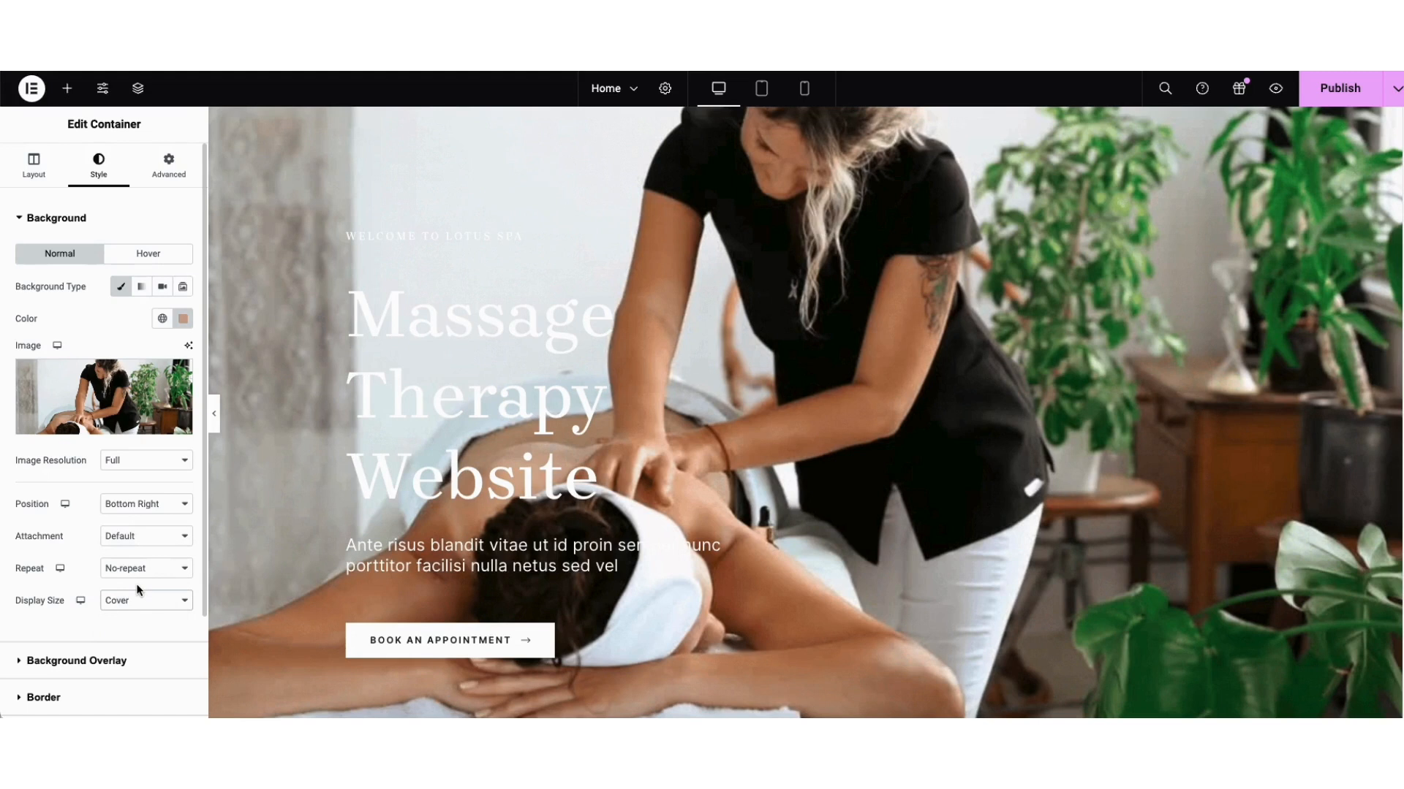
Add a classic background overlay to the hero container in near-black #141414 with an opacity of 0.4
click(95, 661)
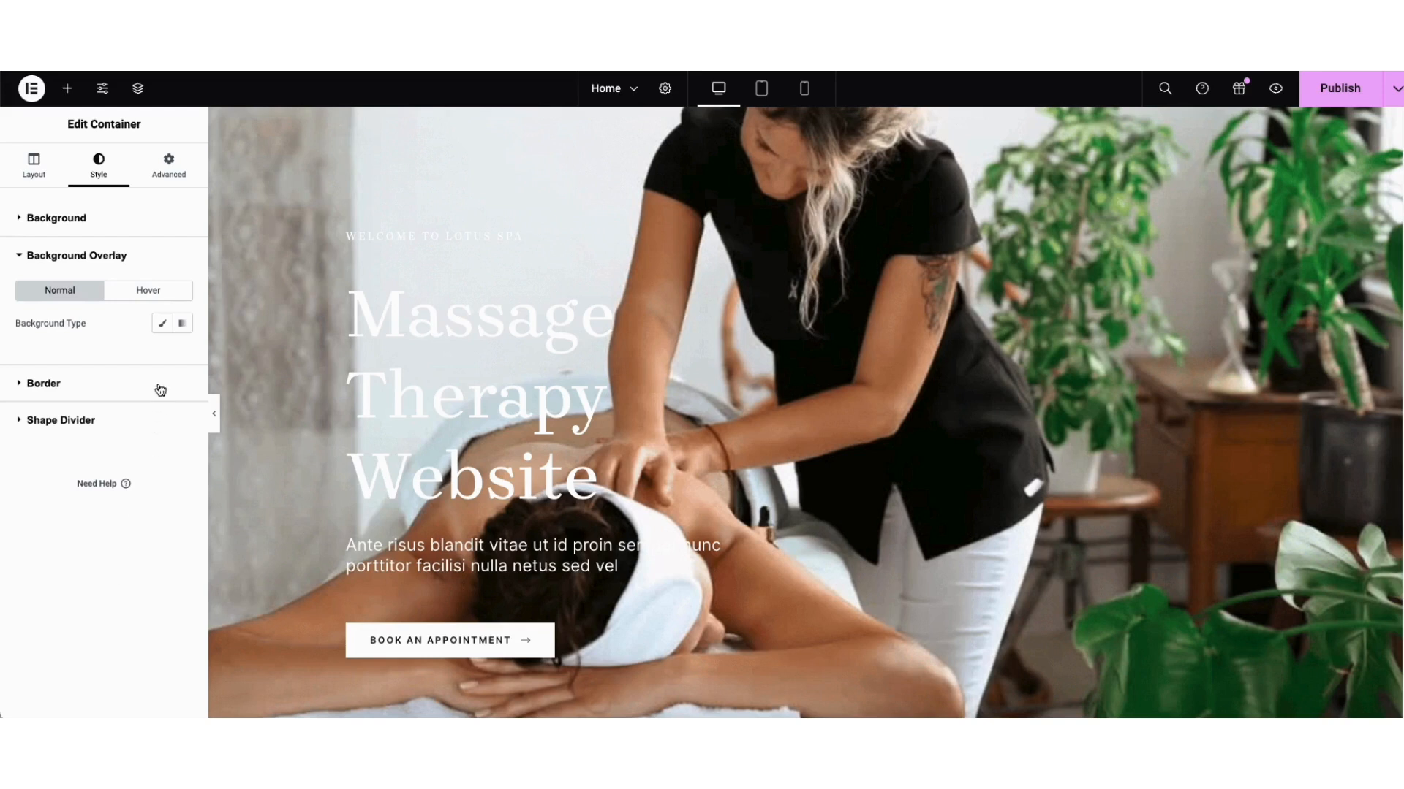
click(161, 325)
click(184, 358)
drag(182, 531, 100, 523)
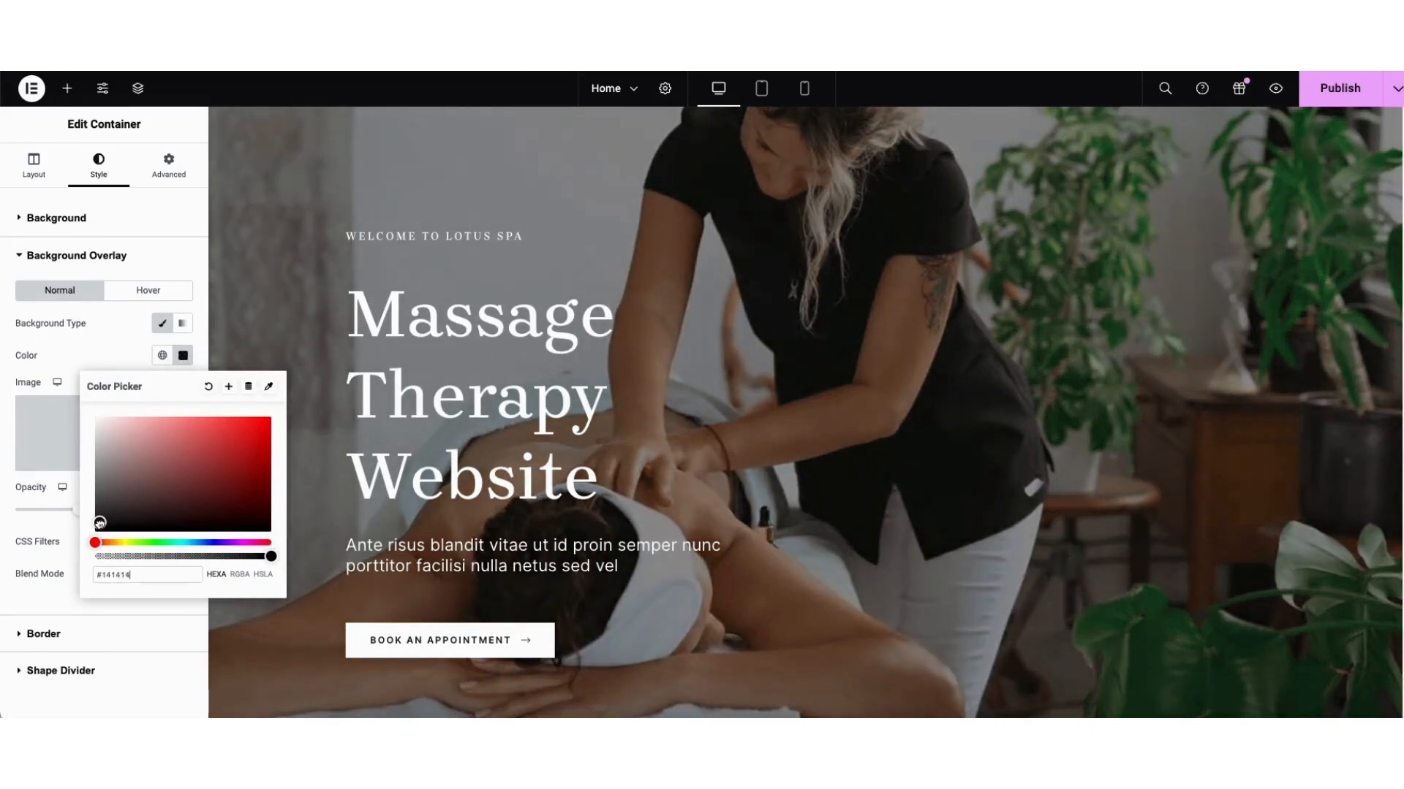
click(67, 366)
mouse_move(79, 512)
mouse_down()
mouse_move(128, 510)
mouse_move(65, 514)
mouse_up()
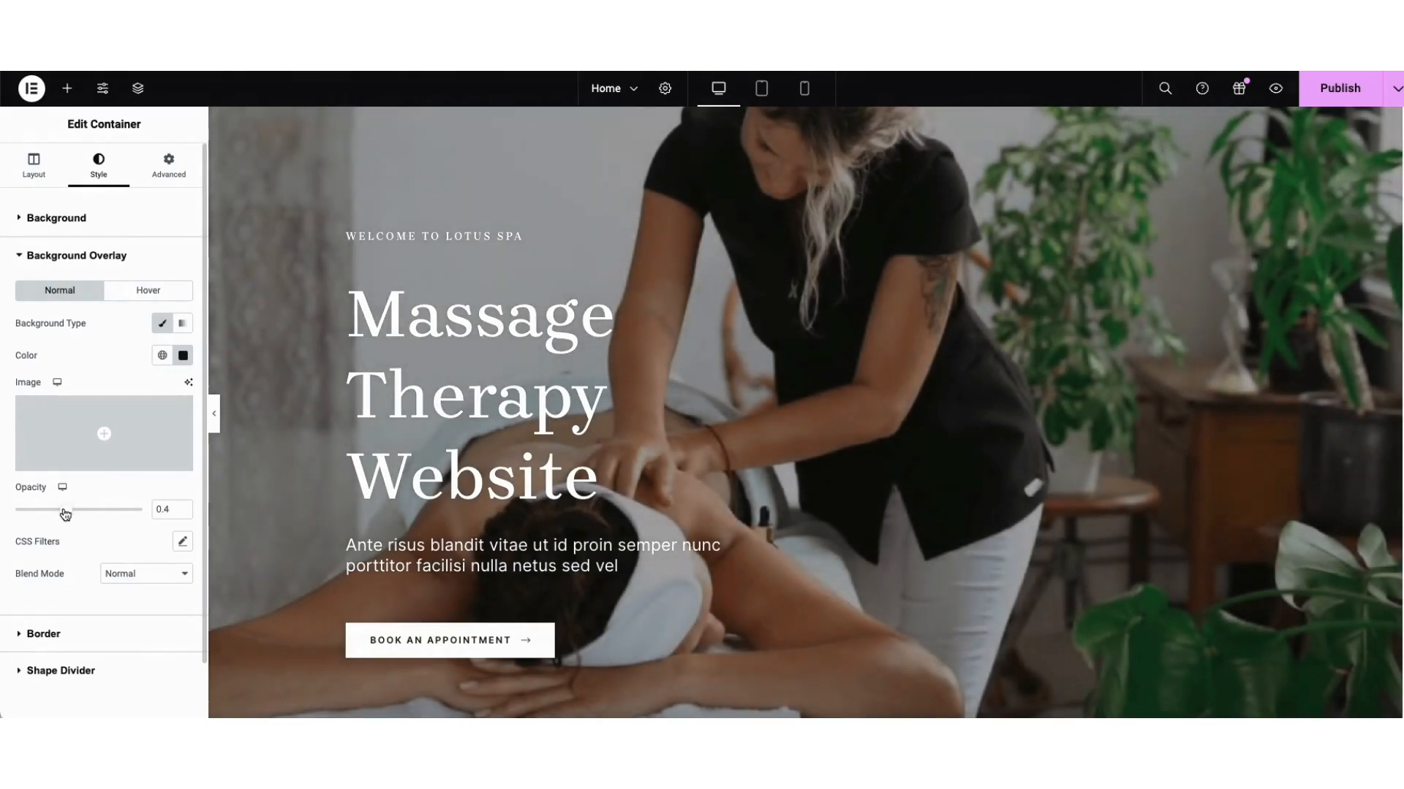
Review the Book An Appointment button's text and link fields, including the additional link options
click(375, 653)
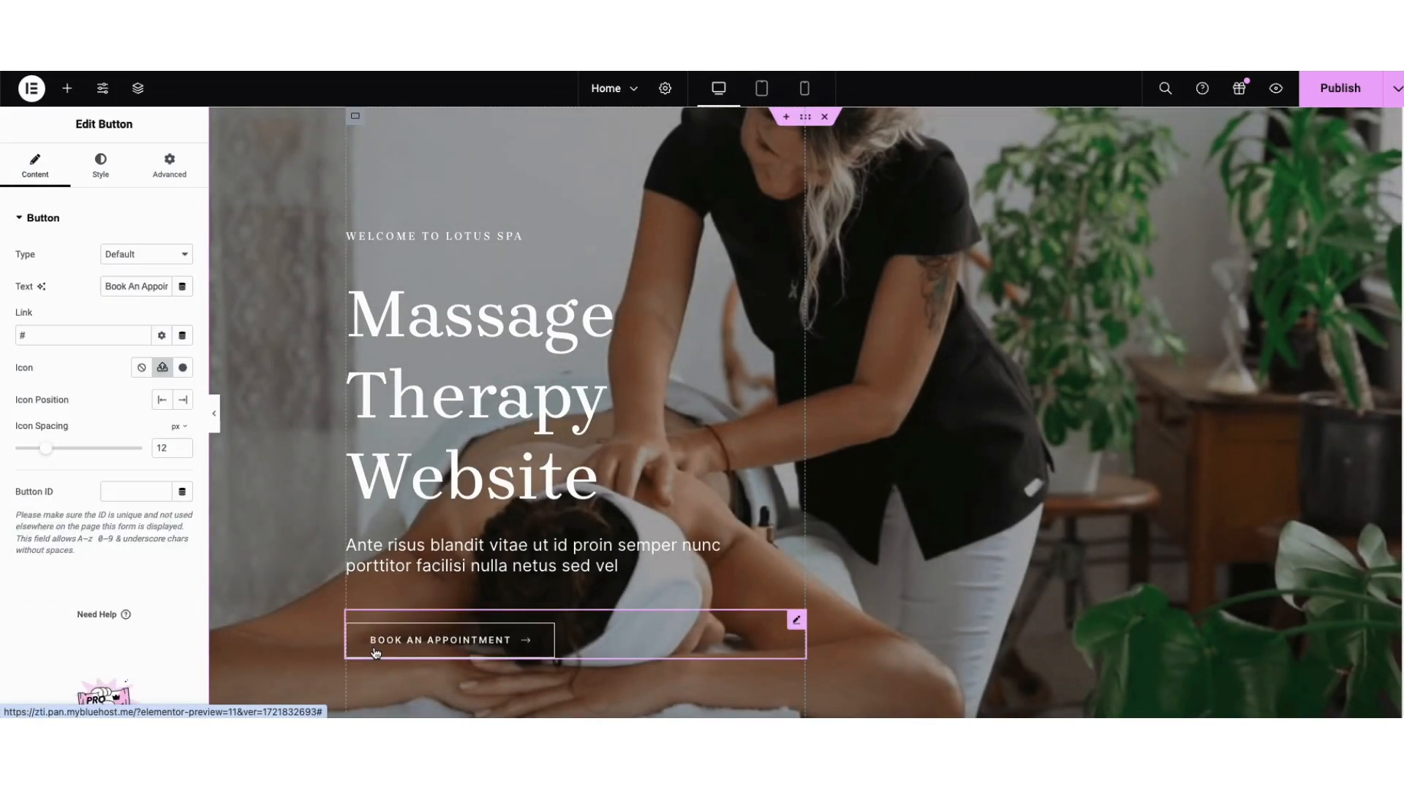
drag(104, 287, 180, 292)
click(125, 312)
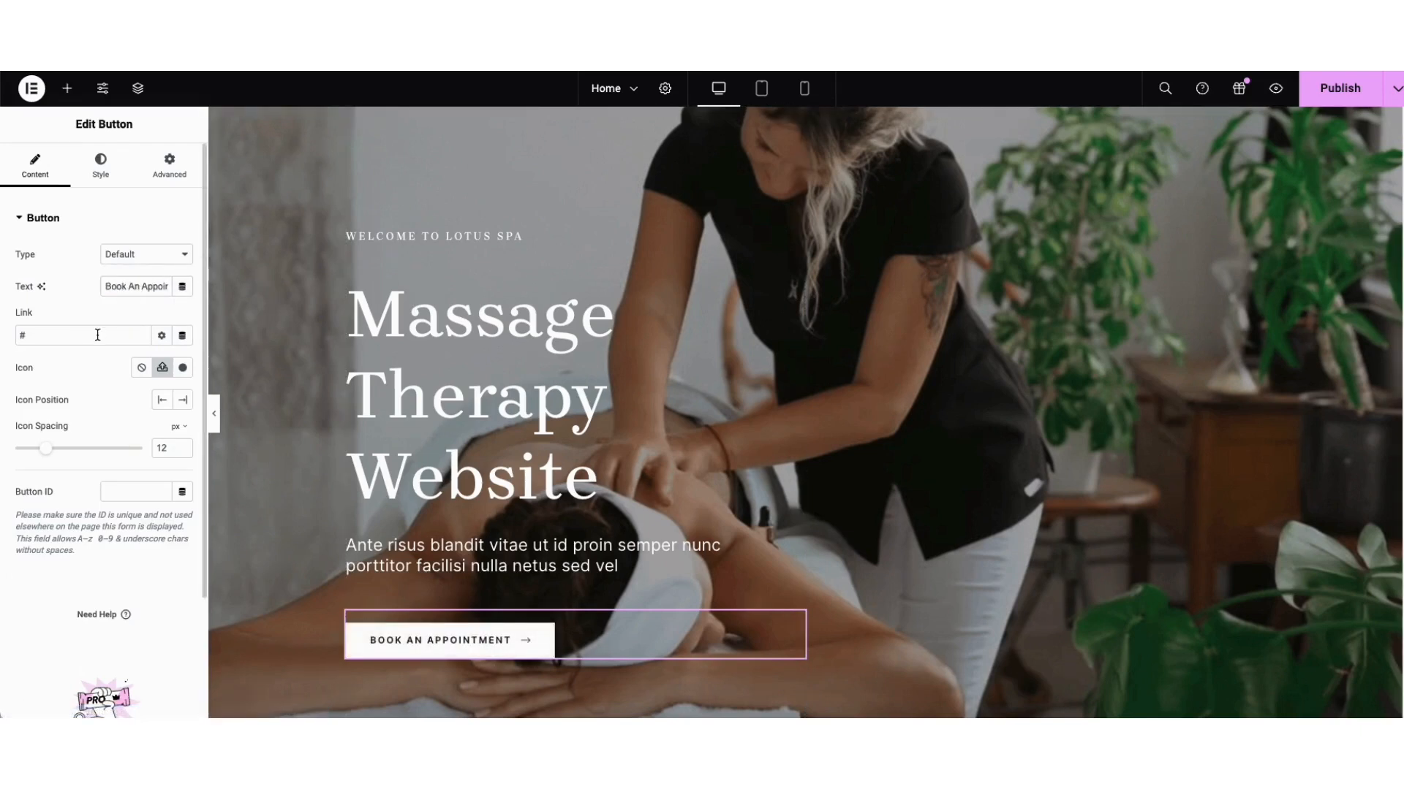
click(162, 337)
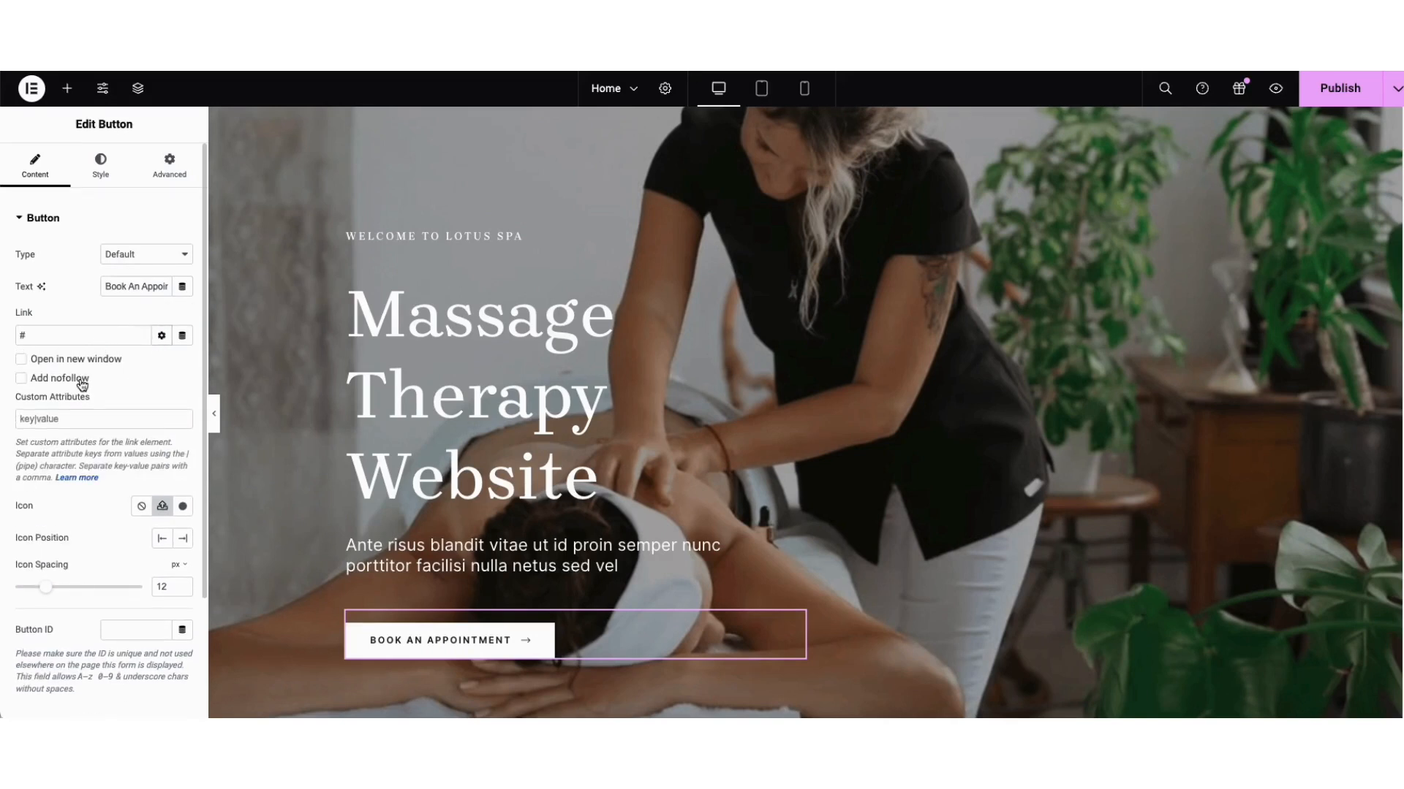
click(161, 337)
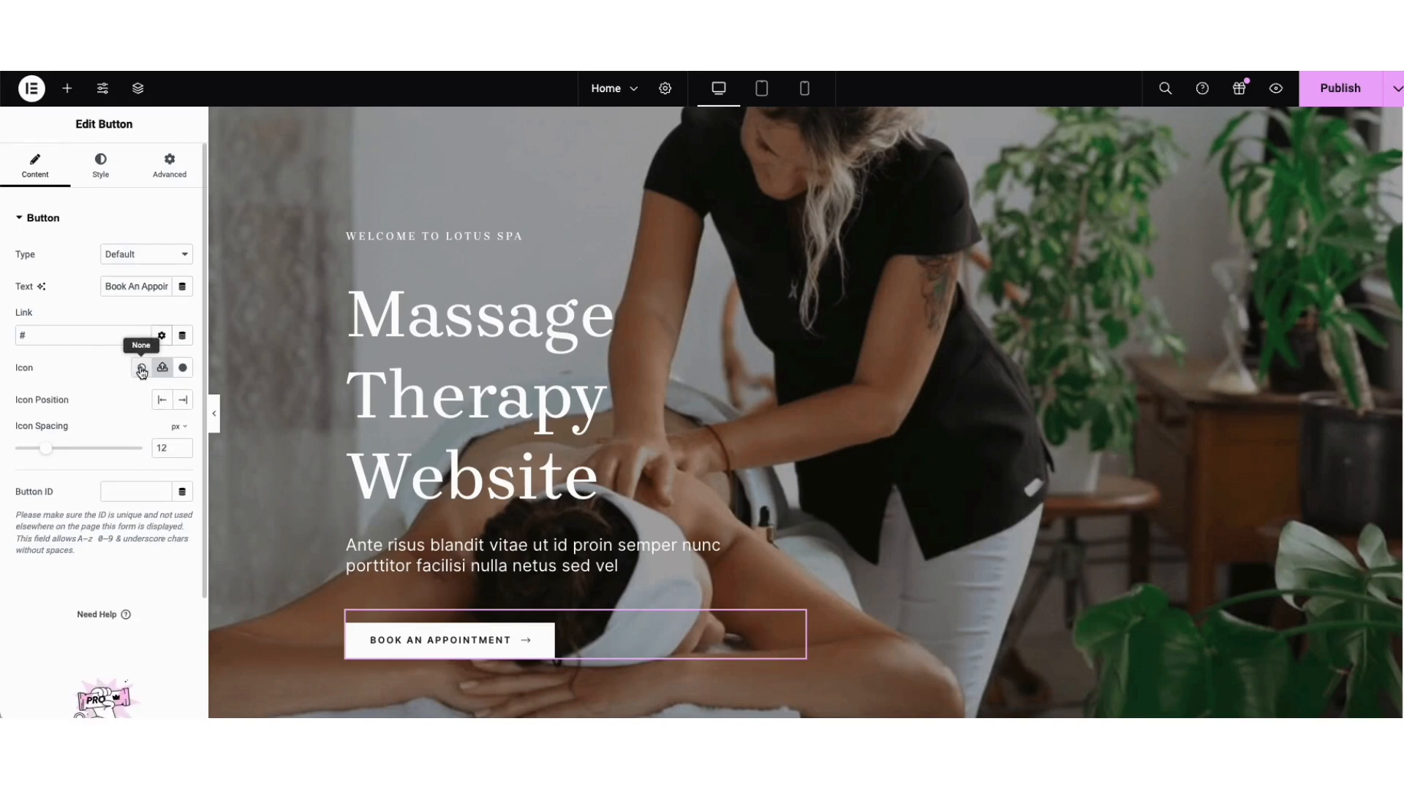
Look at the icon library for the appointment button, close it without choosing an icon, and check the button's hover style settings
click(183, 372)
drag(1109, 199, 1101, 240)
click(1148, 106)
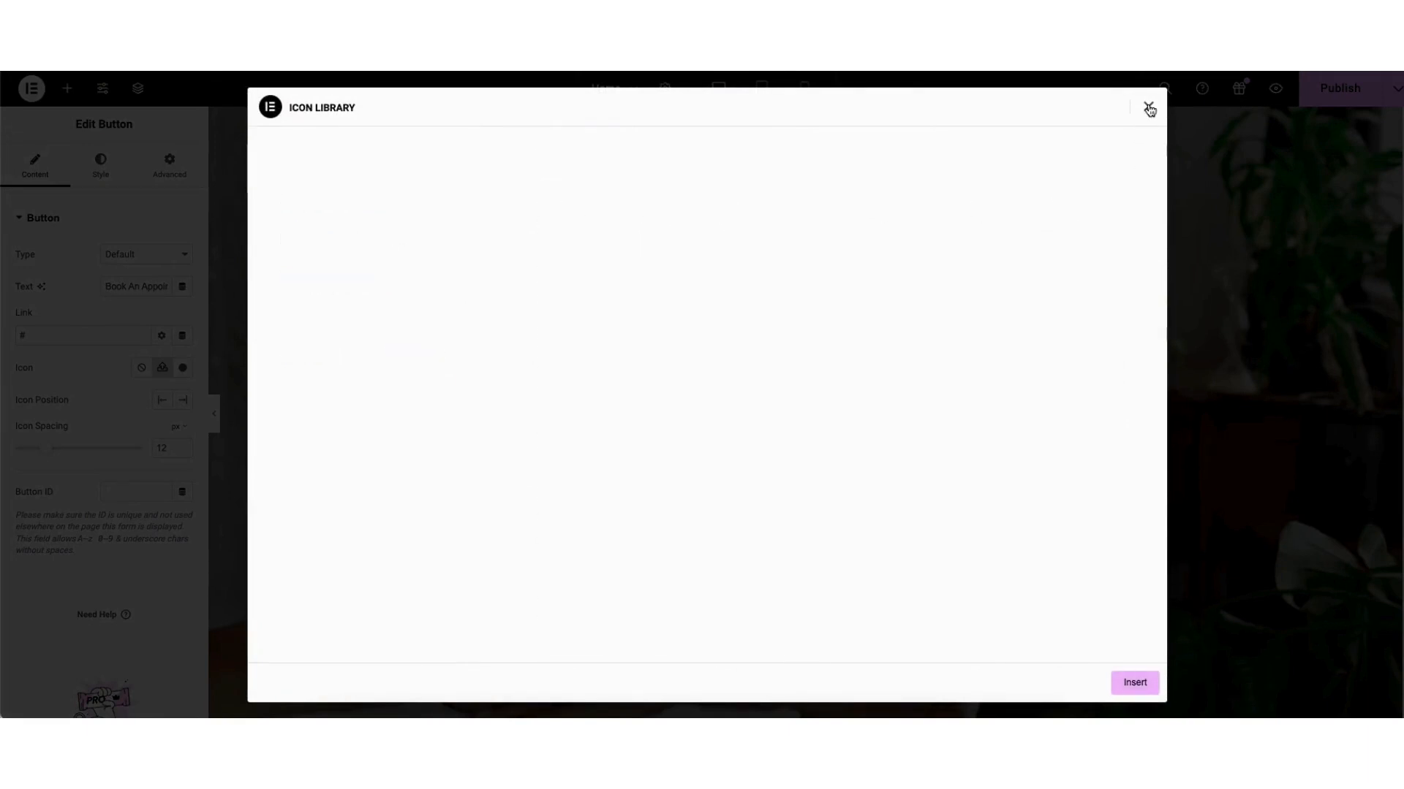
click(101, 170)
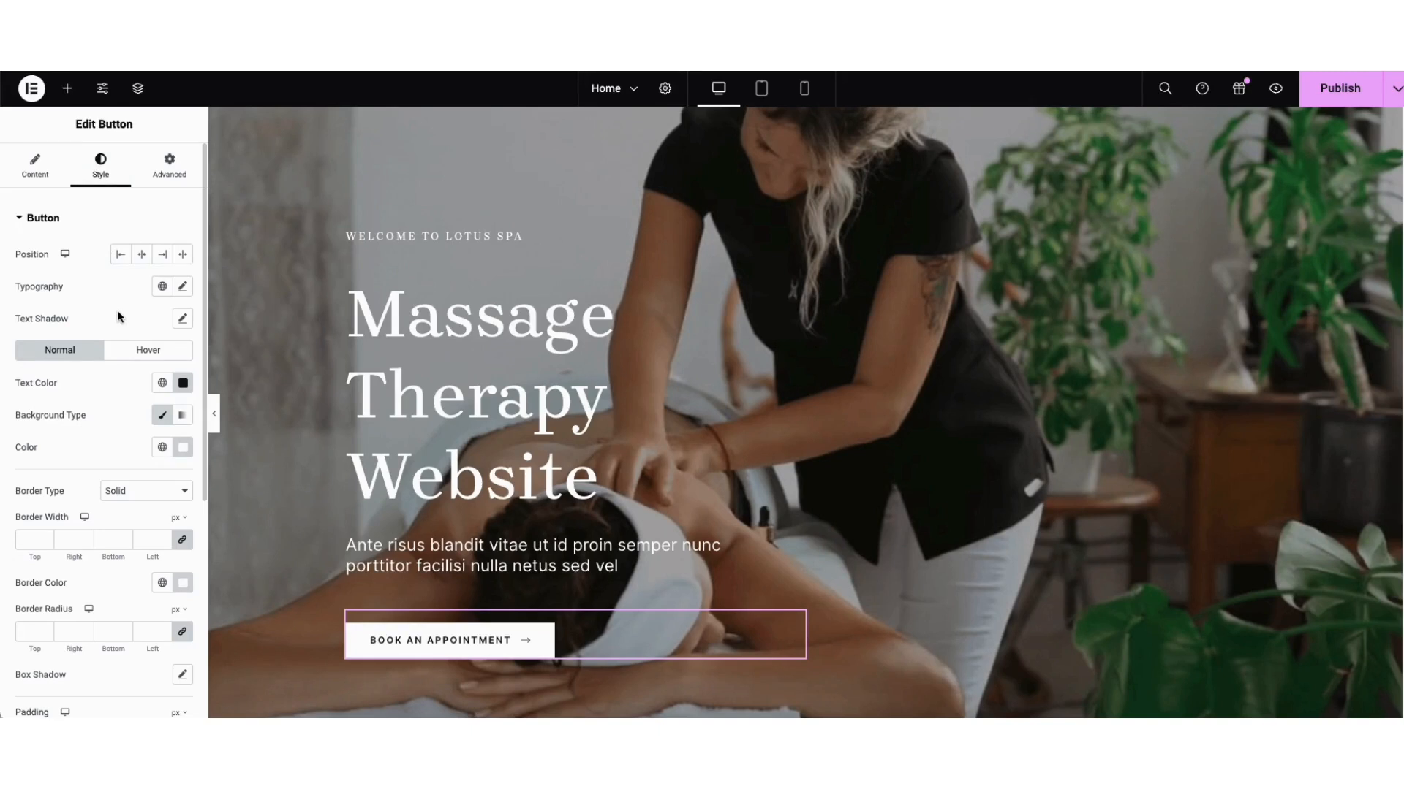
click(133, 352)
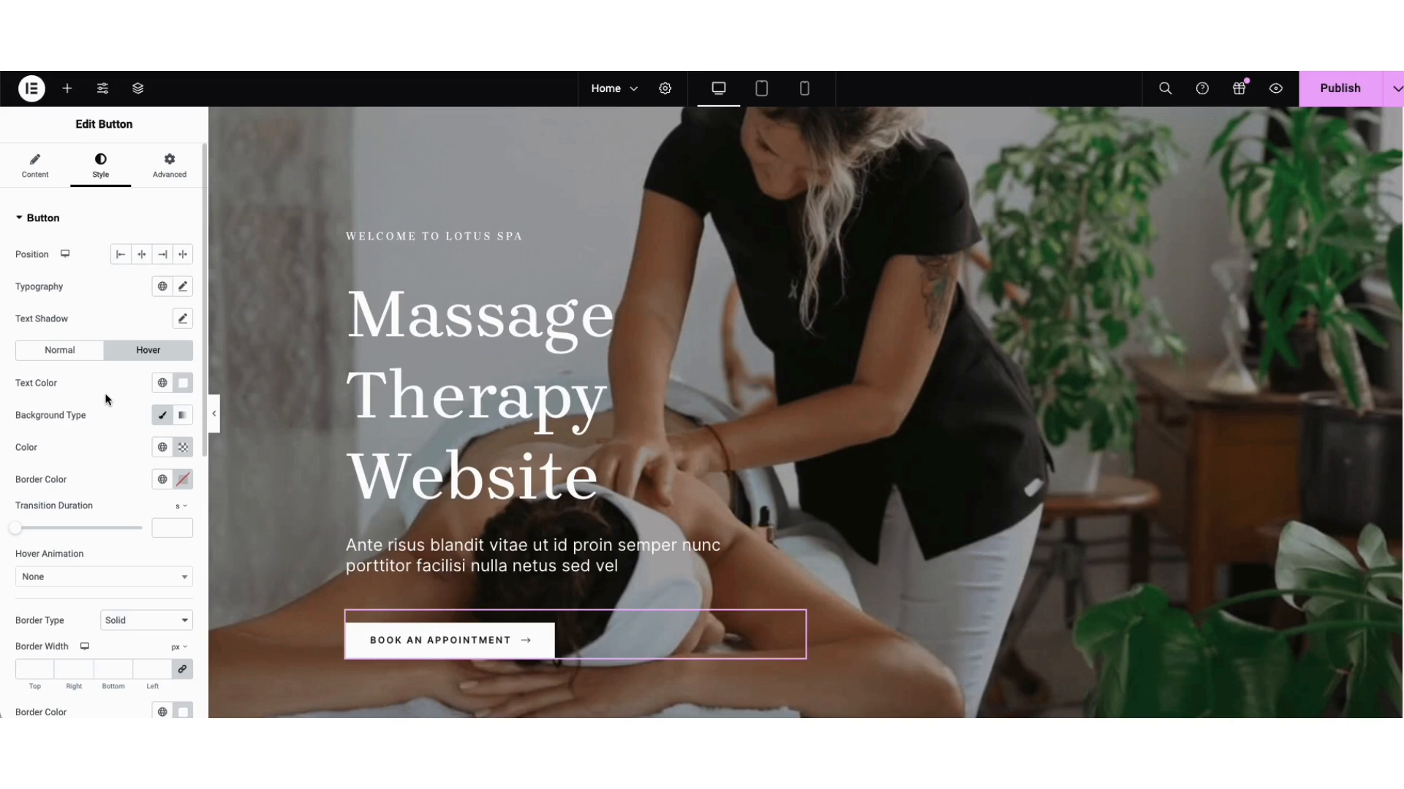
Examine the source choices and video options of the video under the tranquility heading, keeping YouTube as the source
scroll(1377, 212, down, 9)
scroll(1377, 212, down, 2)
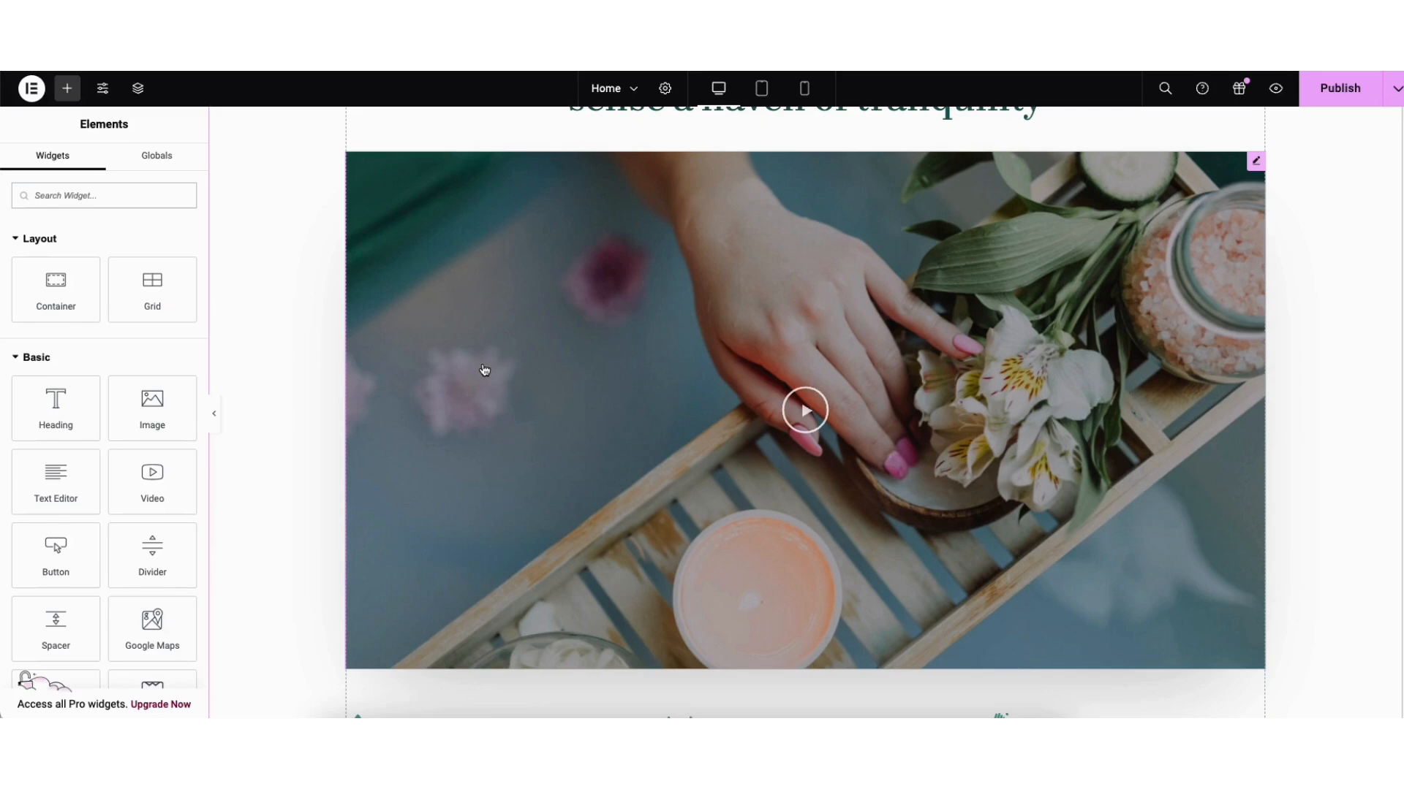
click(460, 332)
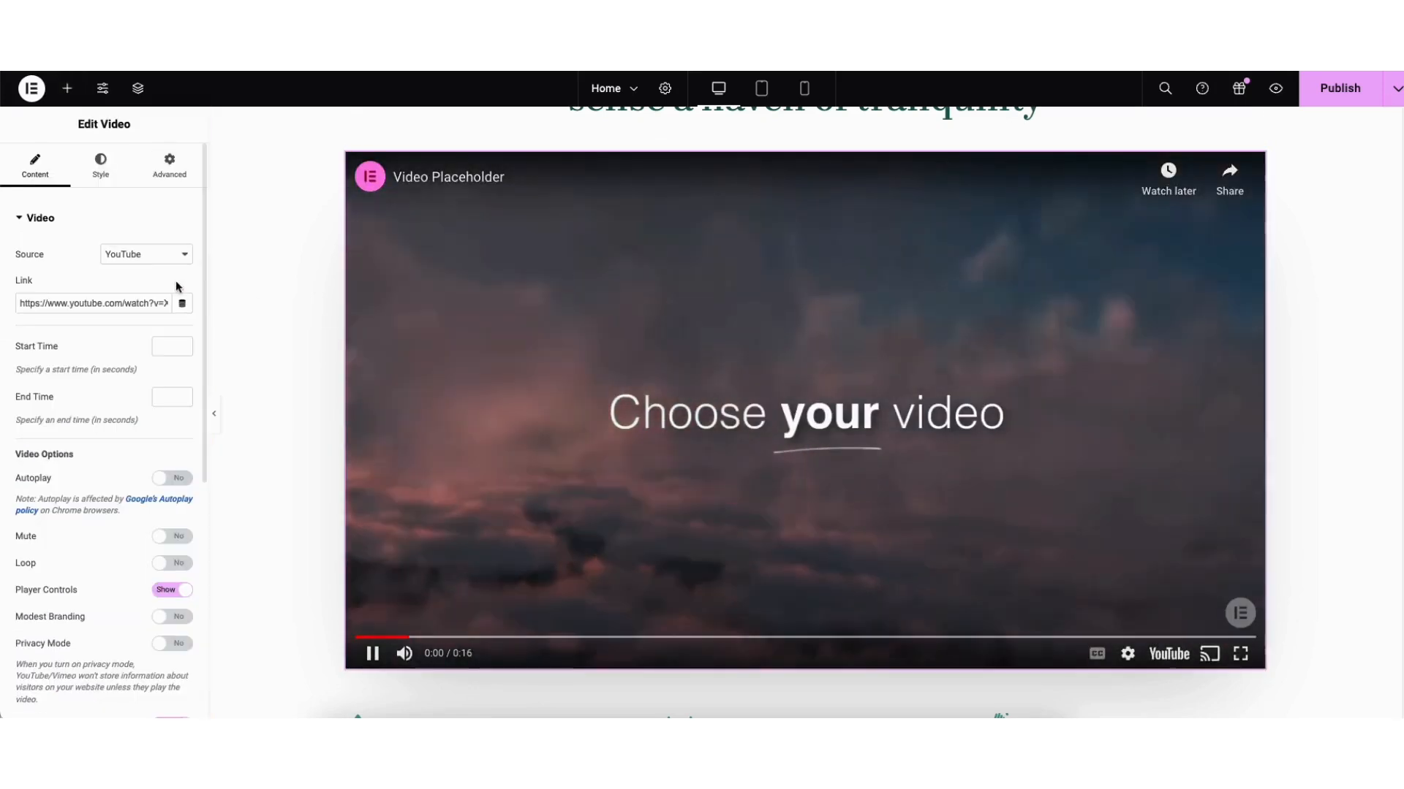
click(130, 255)
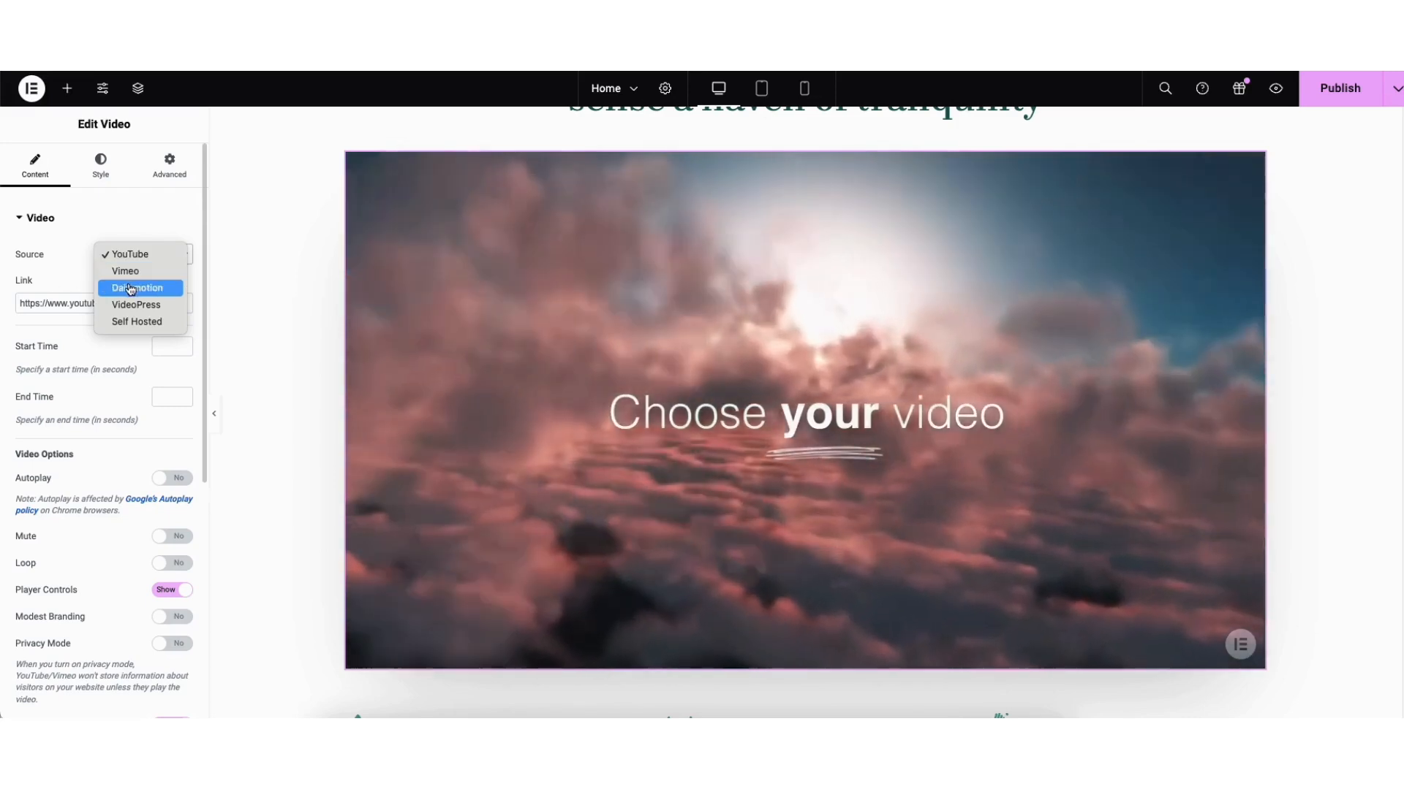
click(84, 273)
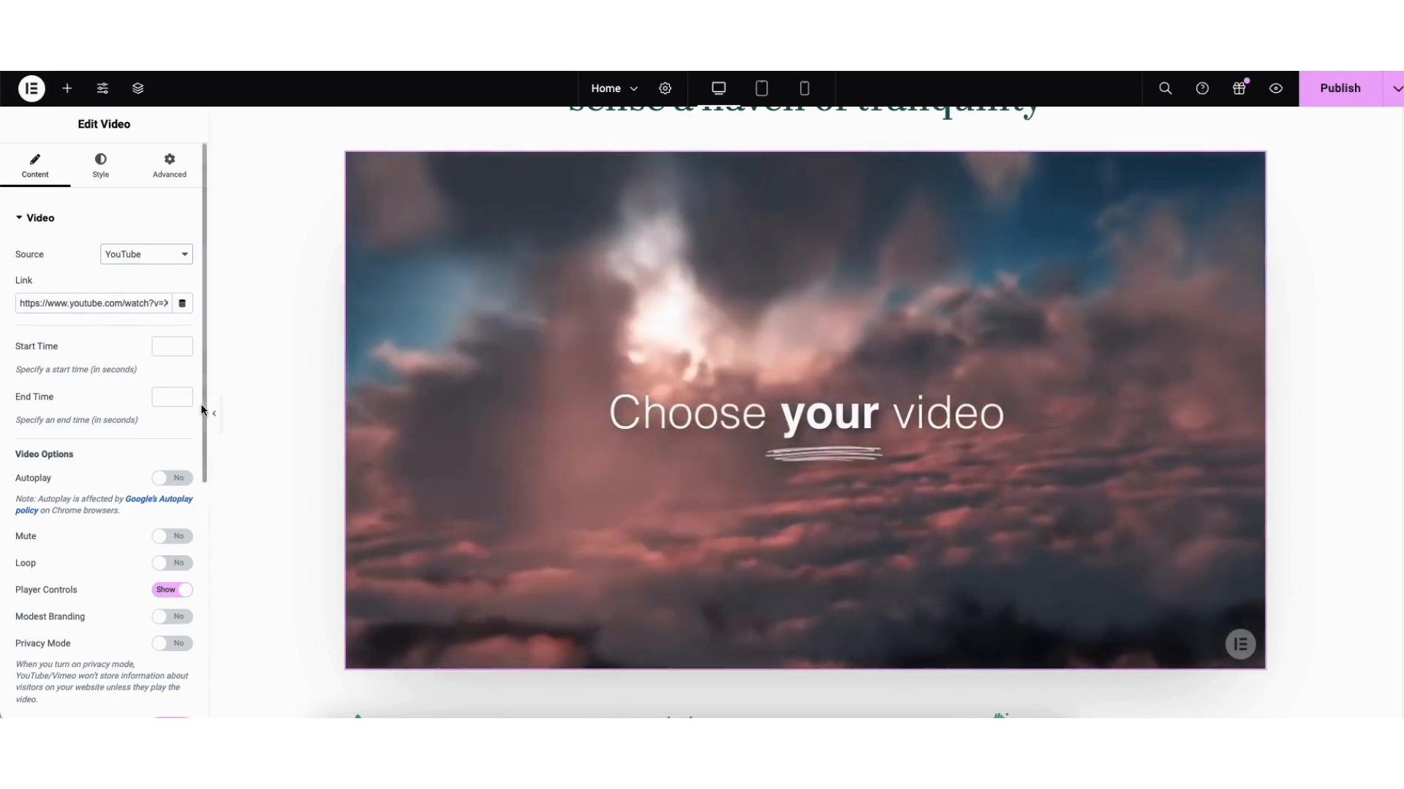
drag(207, 411, 204, 468)
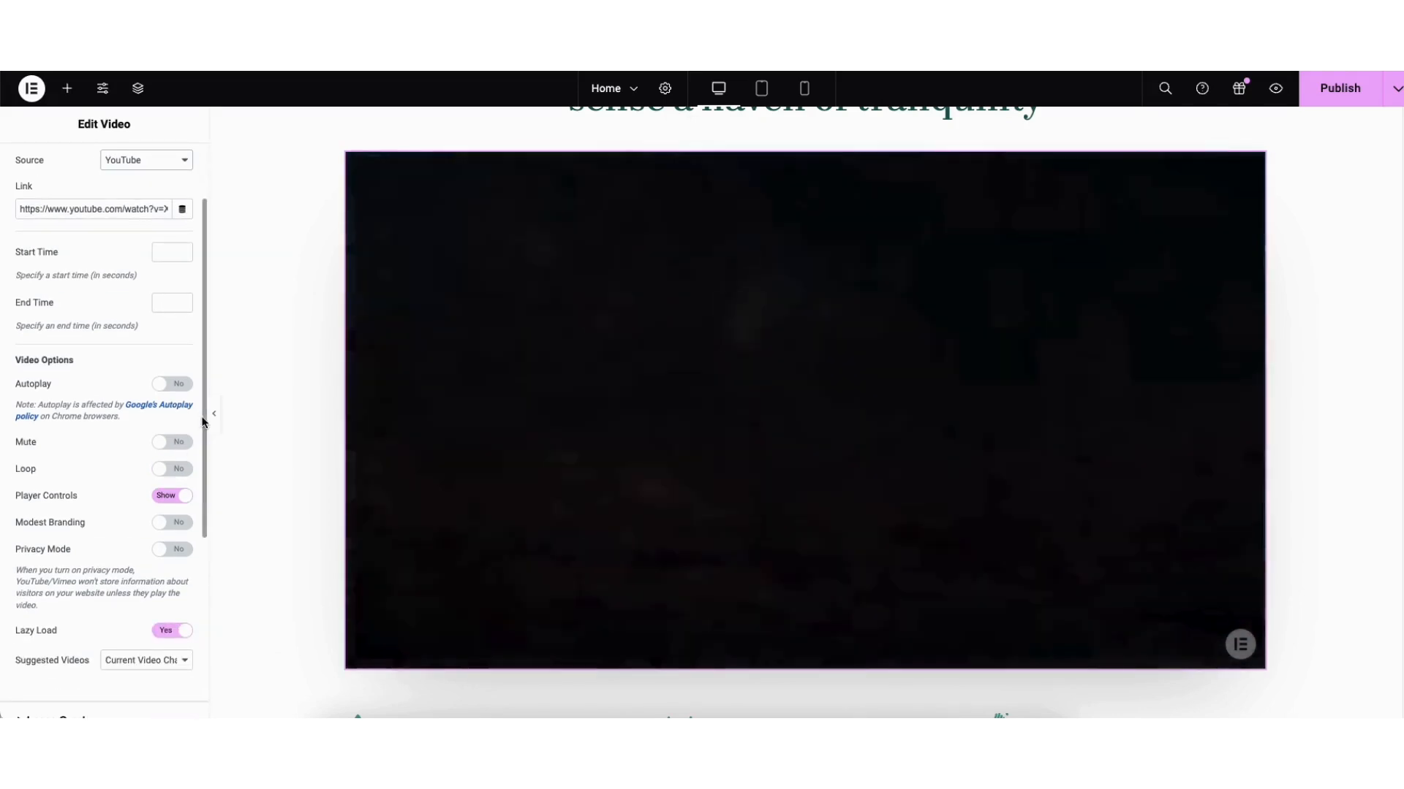
drag(205, 417, 205, 359)
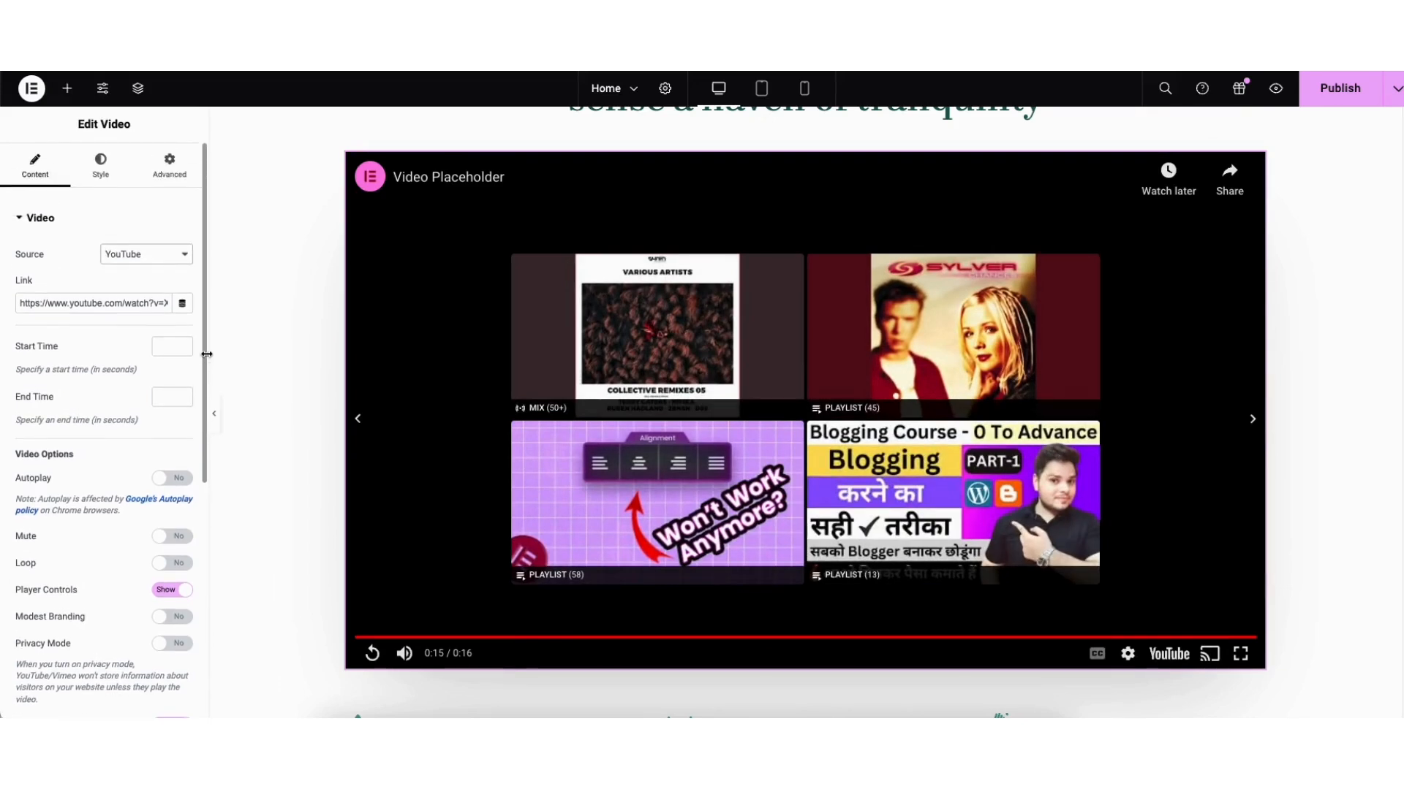
Change the video's source to Self Hosted and insert massage.mp4 from the media library
click(130, 256)
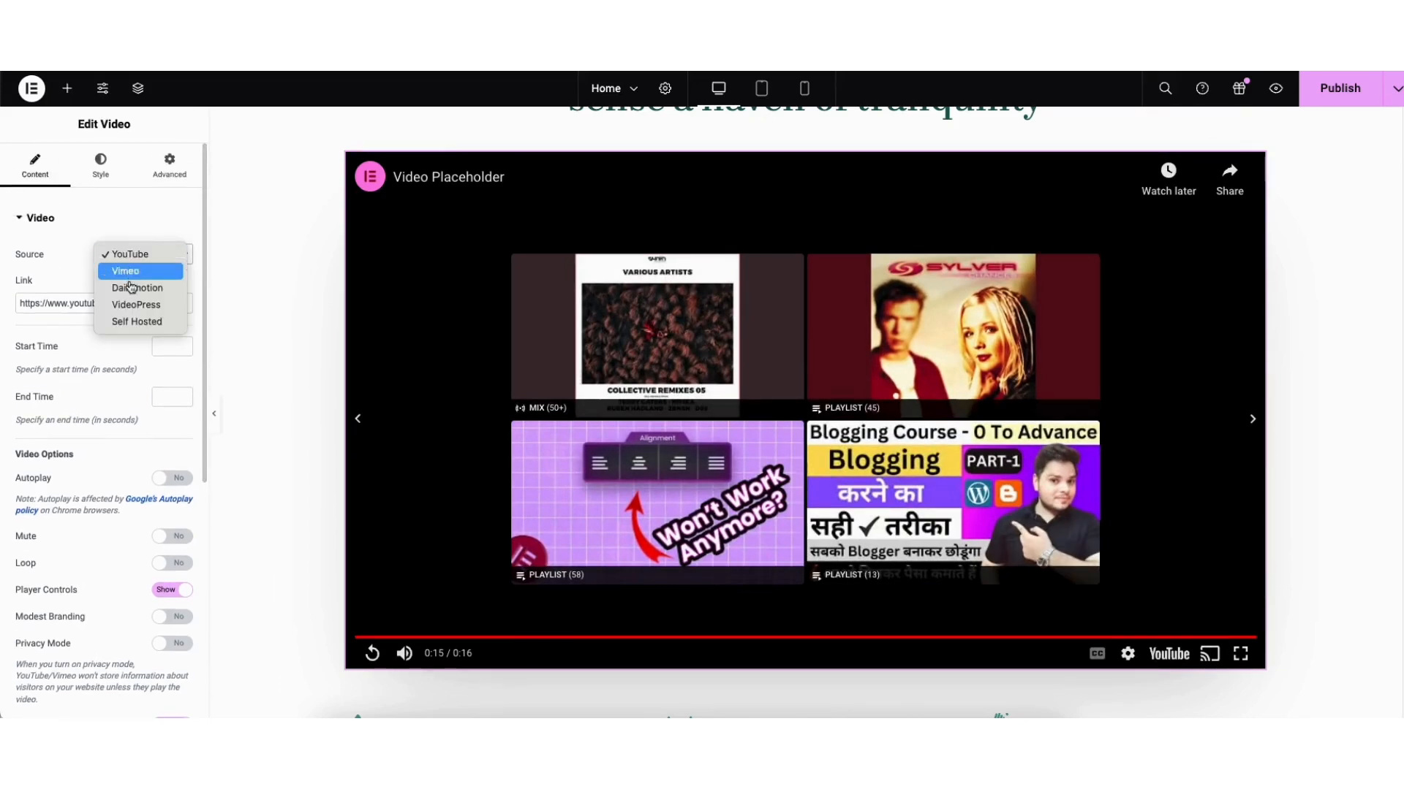
click(136, 322)
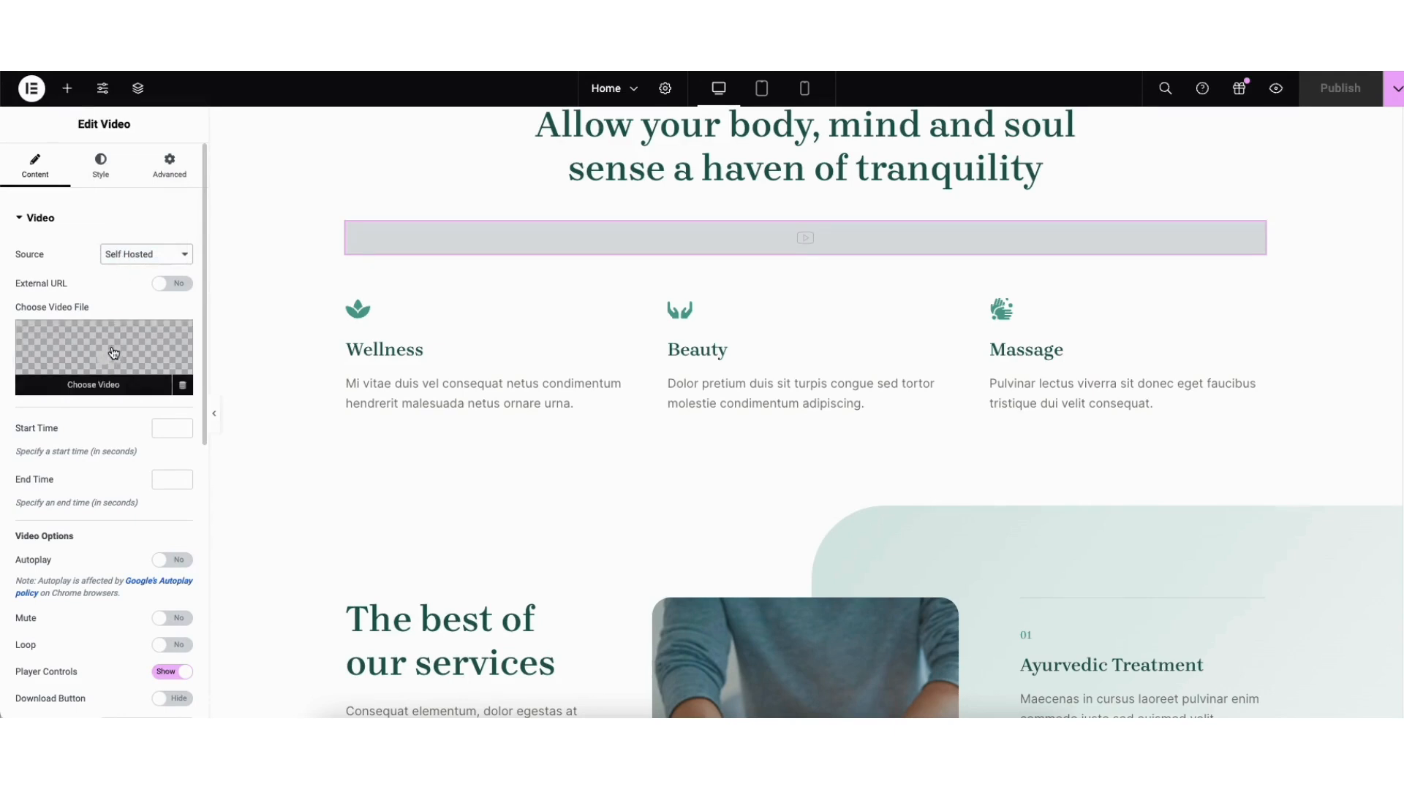
click(104, 378)
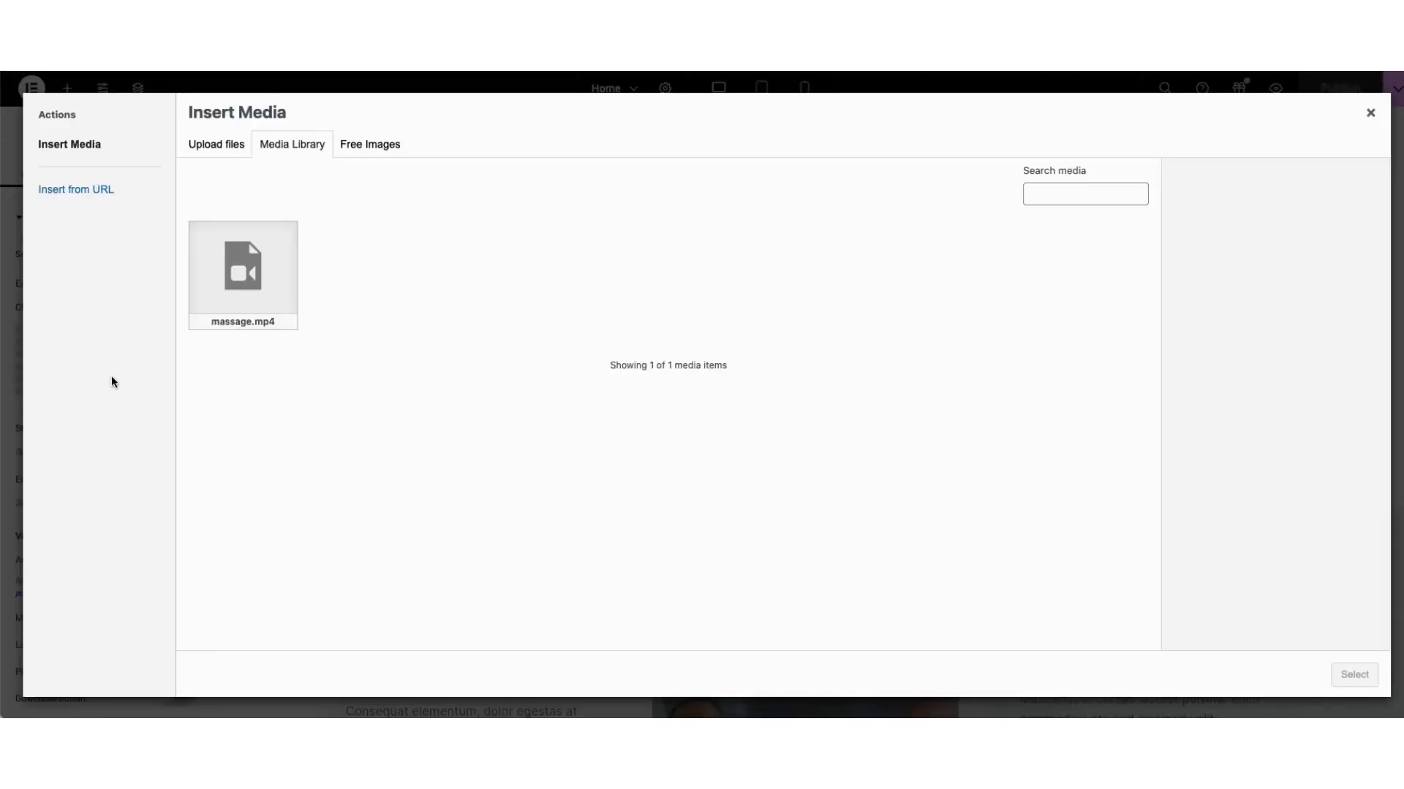
click(231, 280)
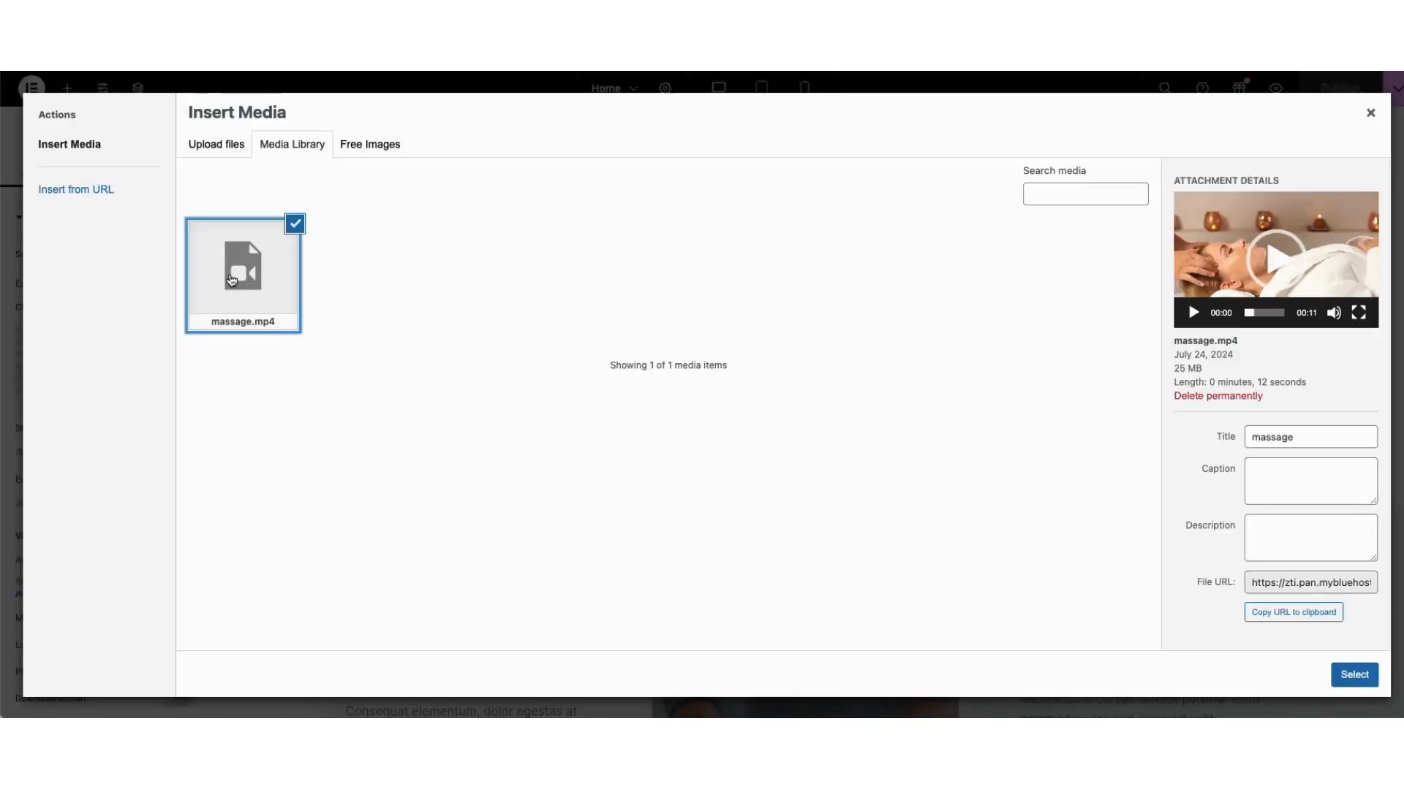
click(1353, 674)
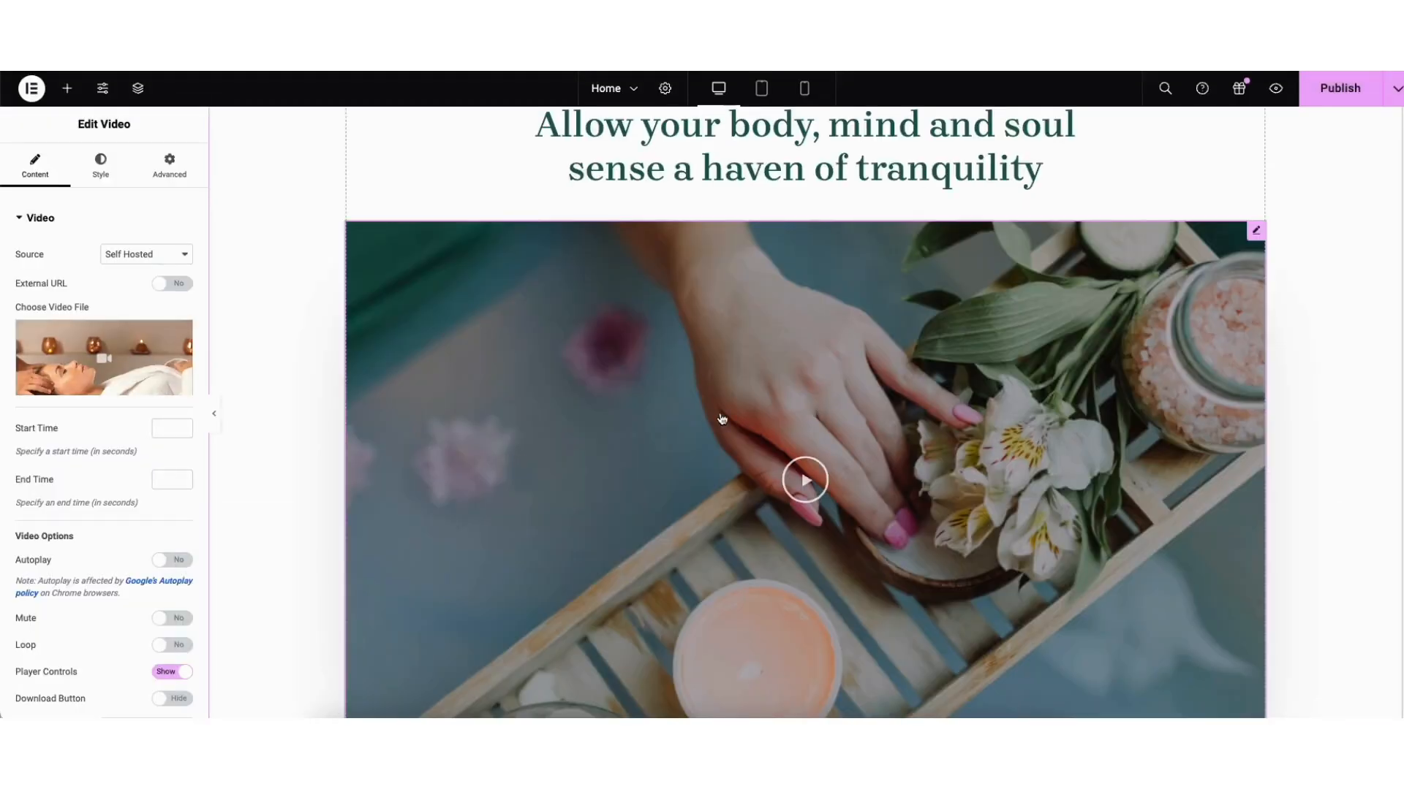
Replace the video's image overlay with massage-1.png from the media library
drag(204, 363, 206, 557)
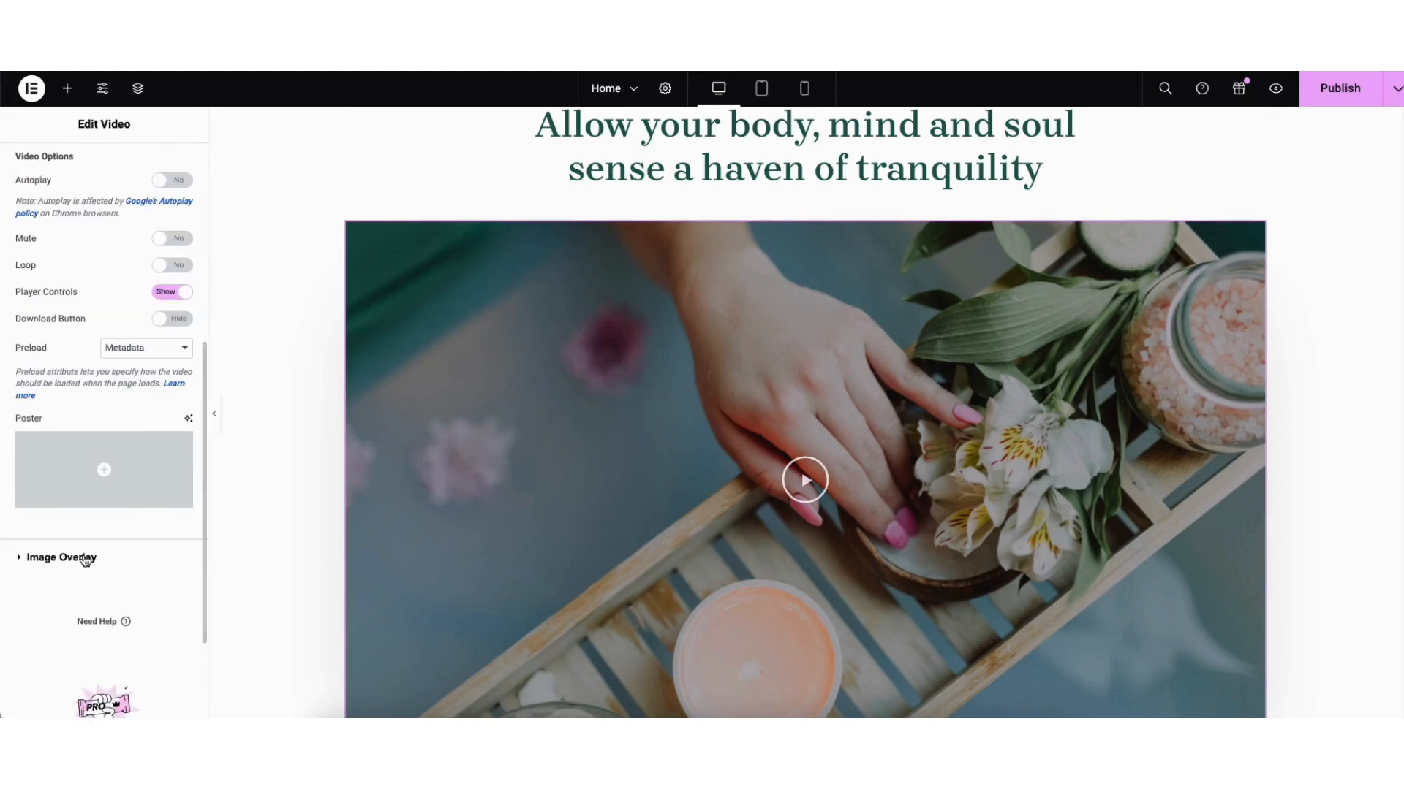
click(84, 560)
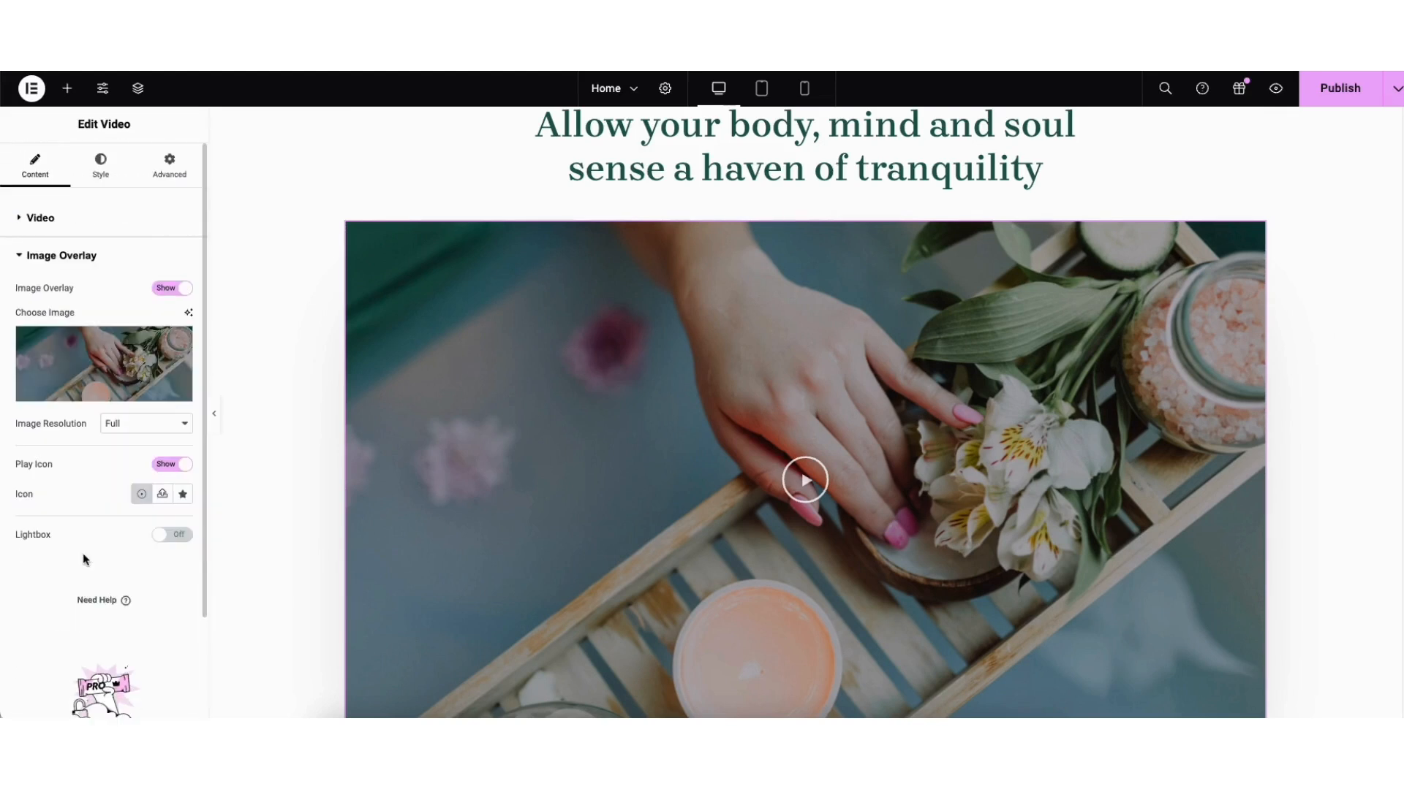
click(83, 374)
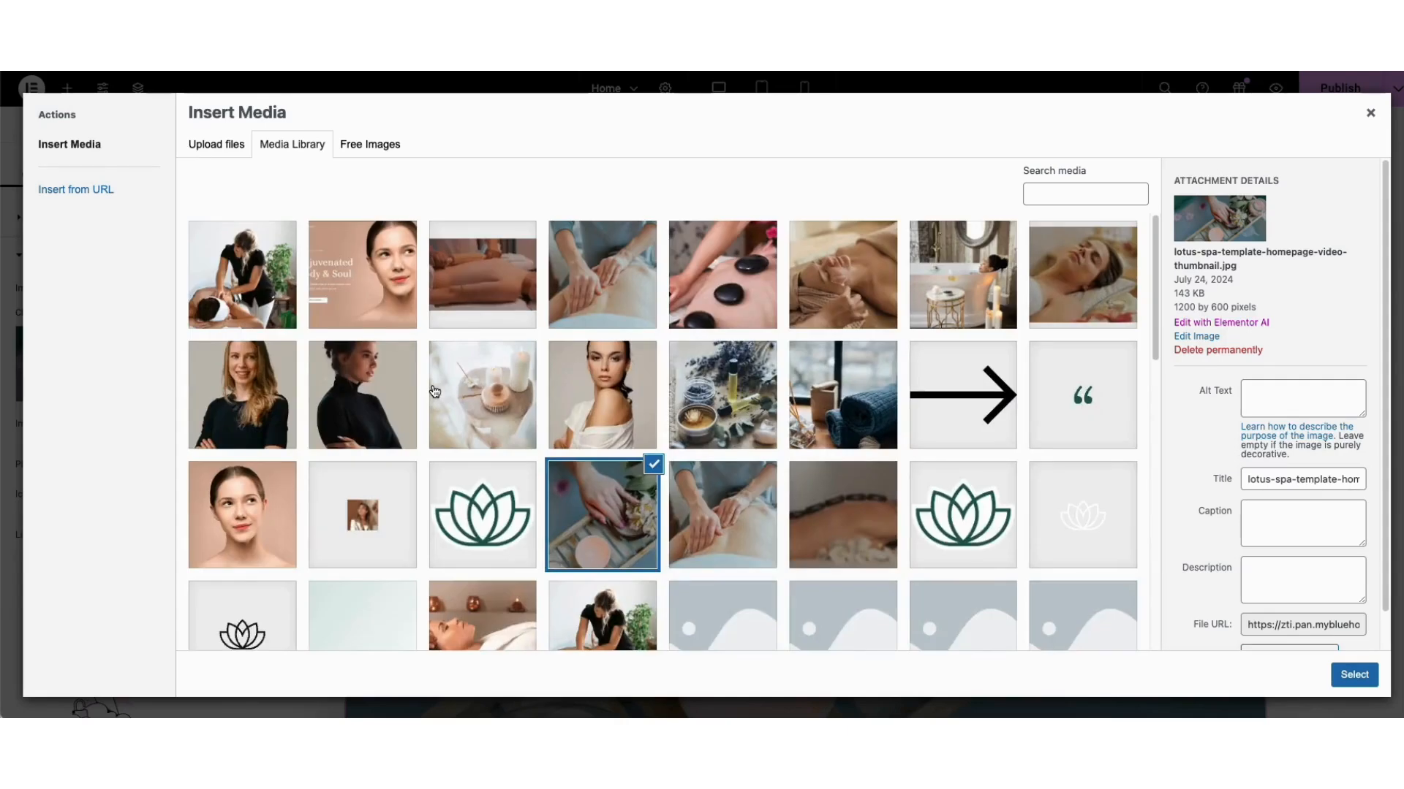
click(472, 622)
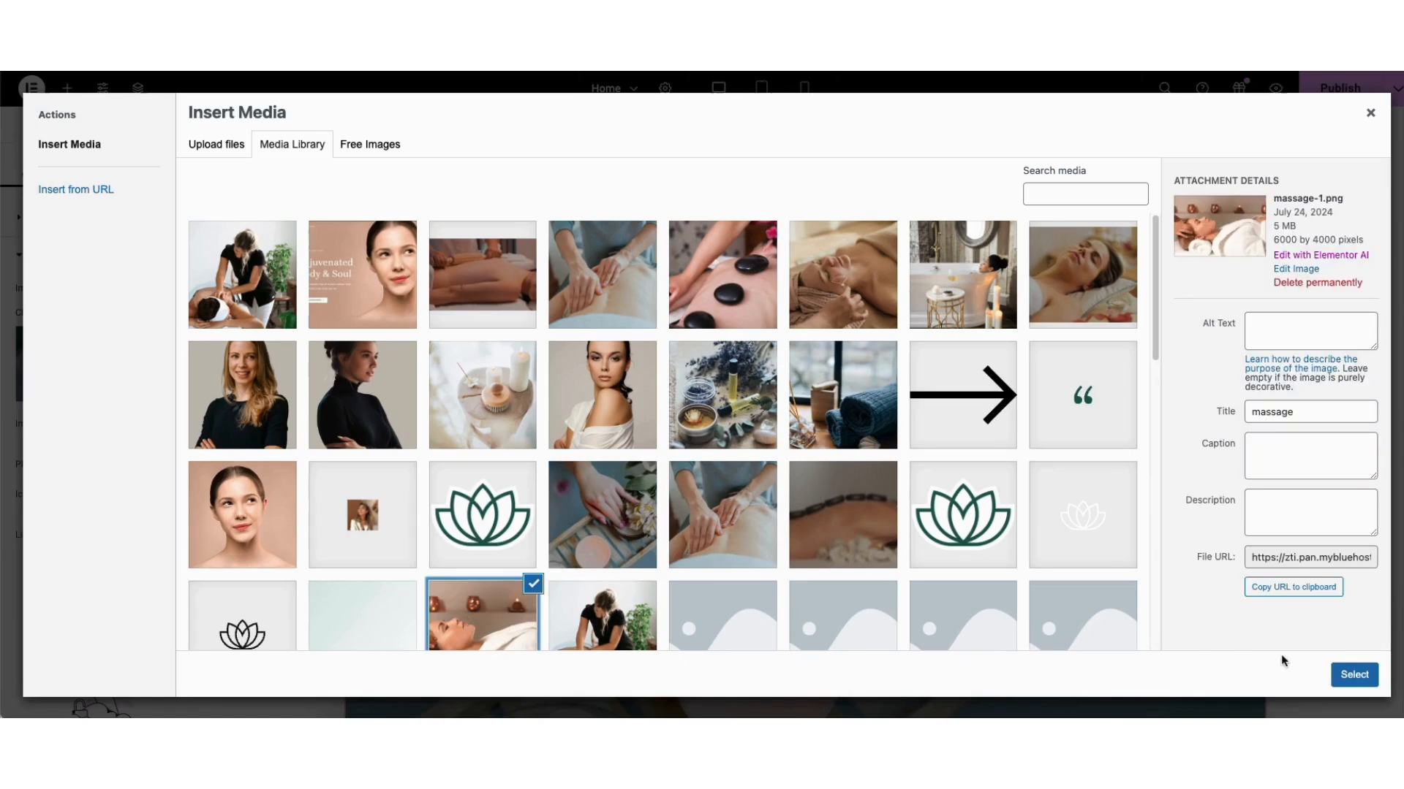
click(1347, 673)
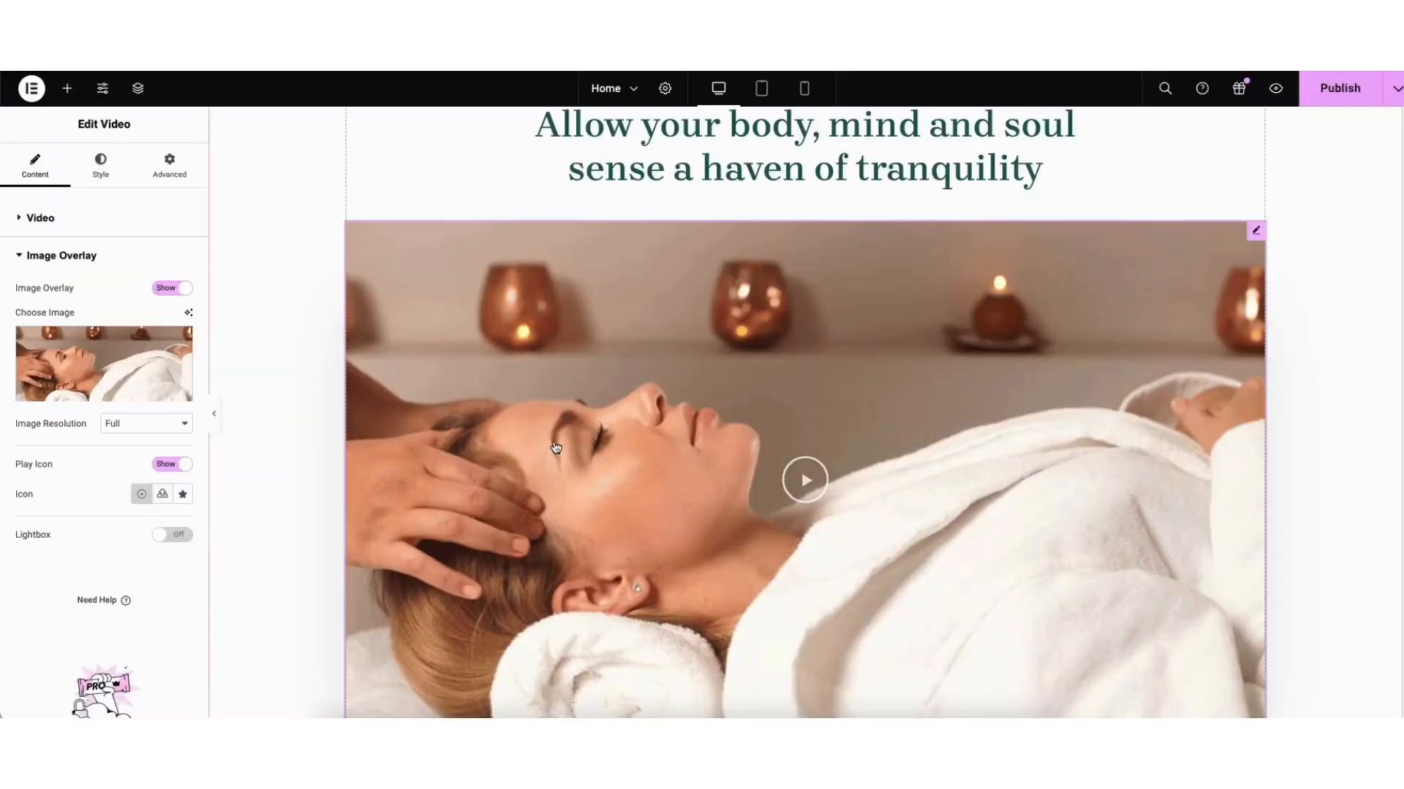
scroll(804, 410, down, 1)
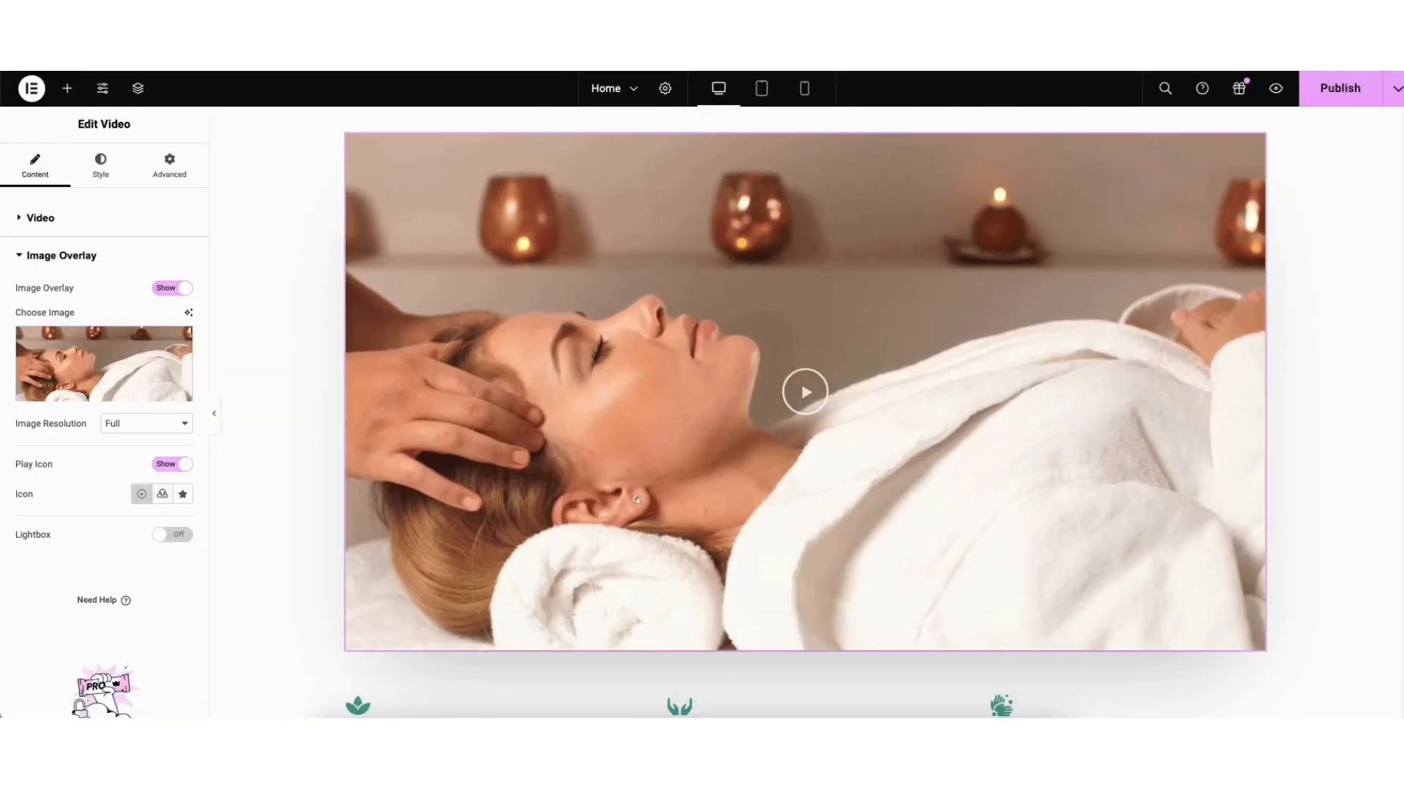
Examine the icon, title, description and link settings of the Wellness icon box under the video
scroll(804, 409, down, 5)
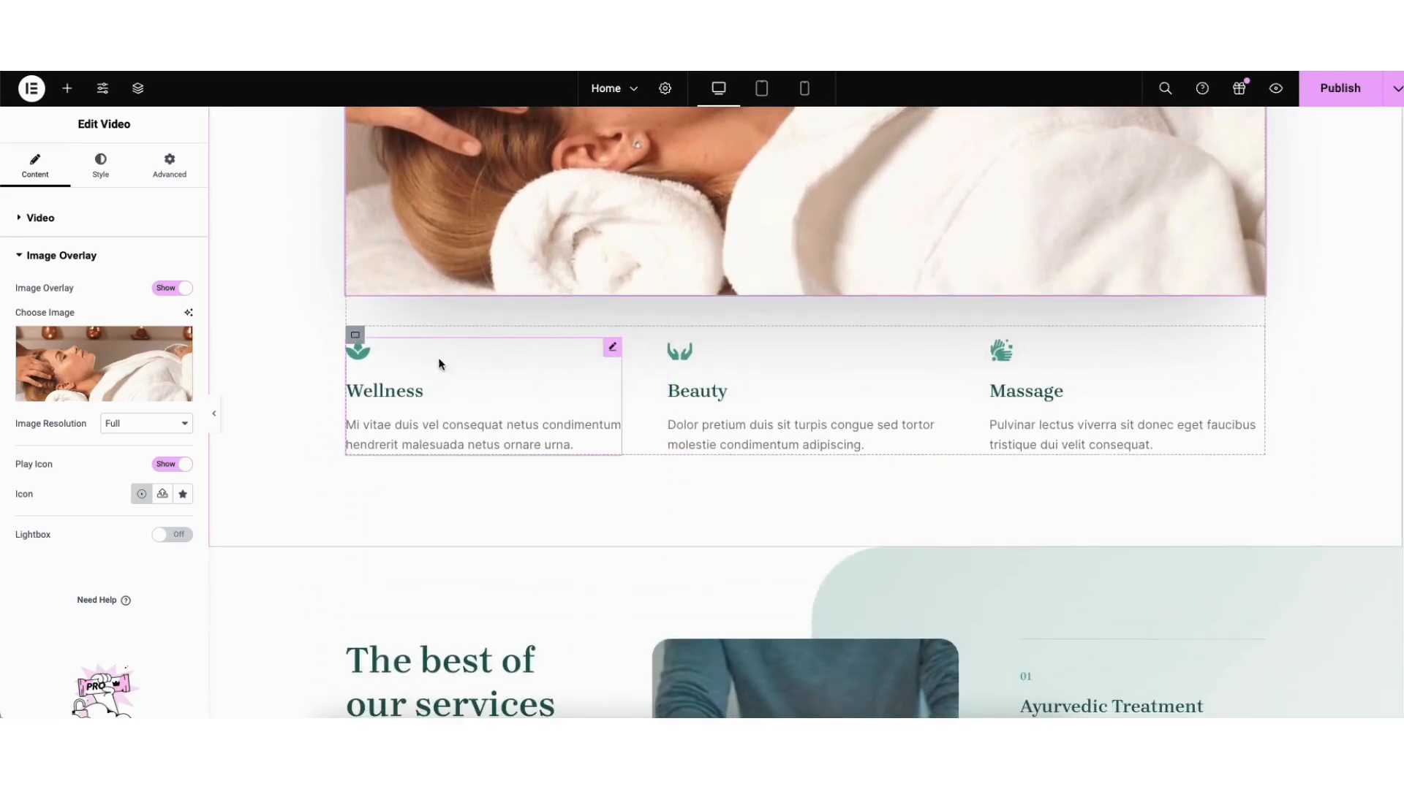
click(412, 361)
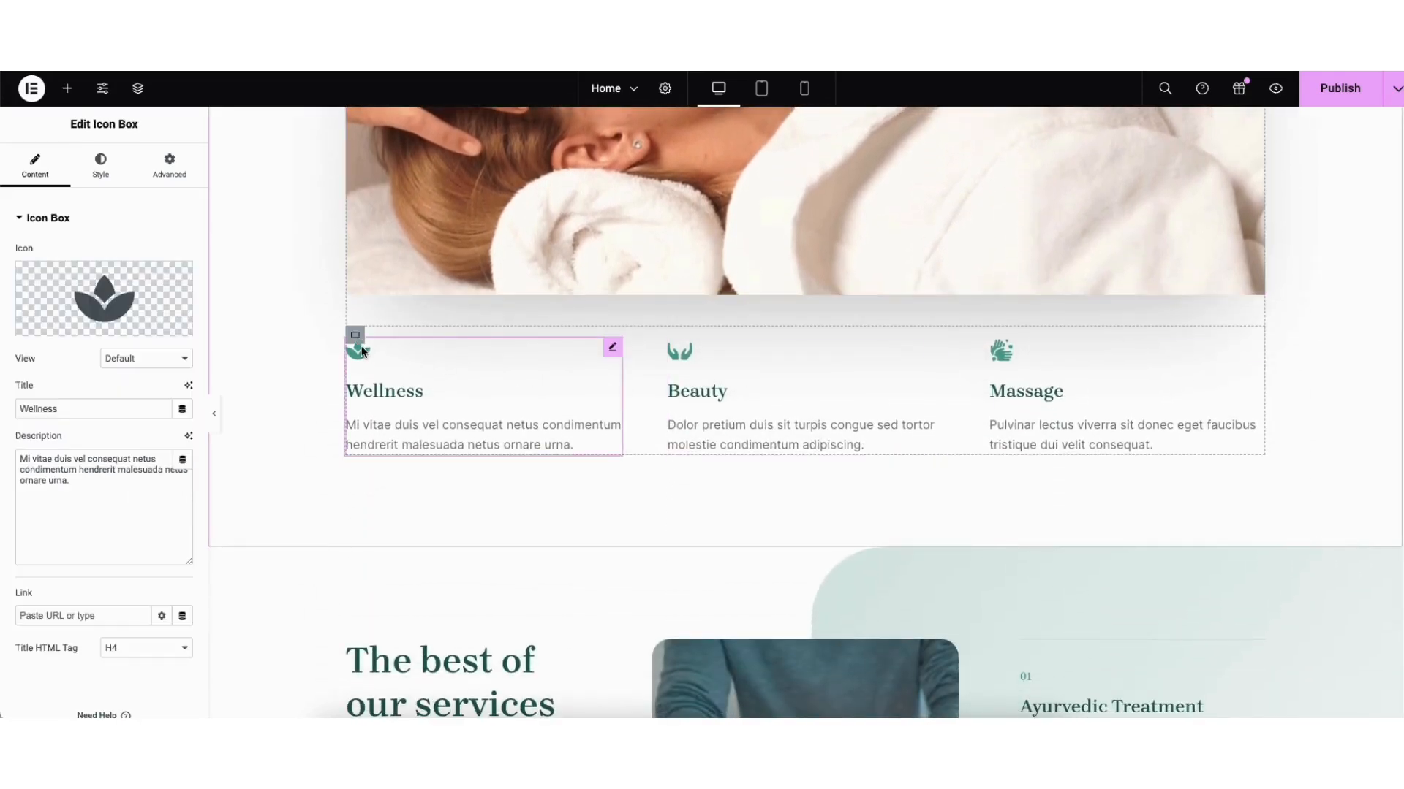
mouse_move(94, 299)
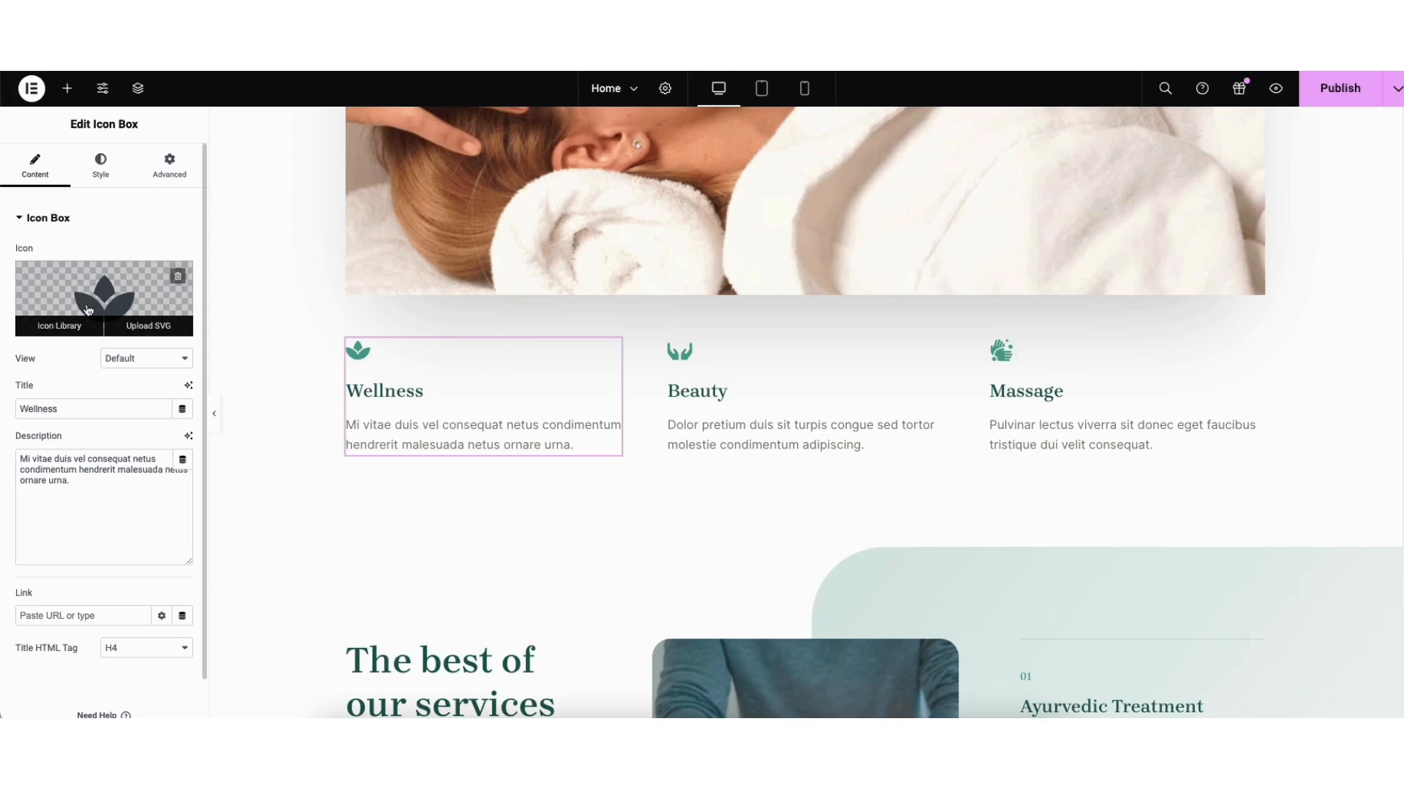
scroll(1398, 319, down, 5)
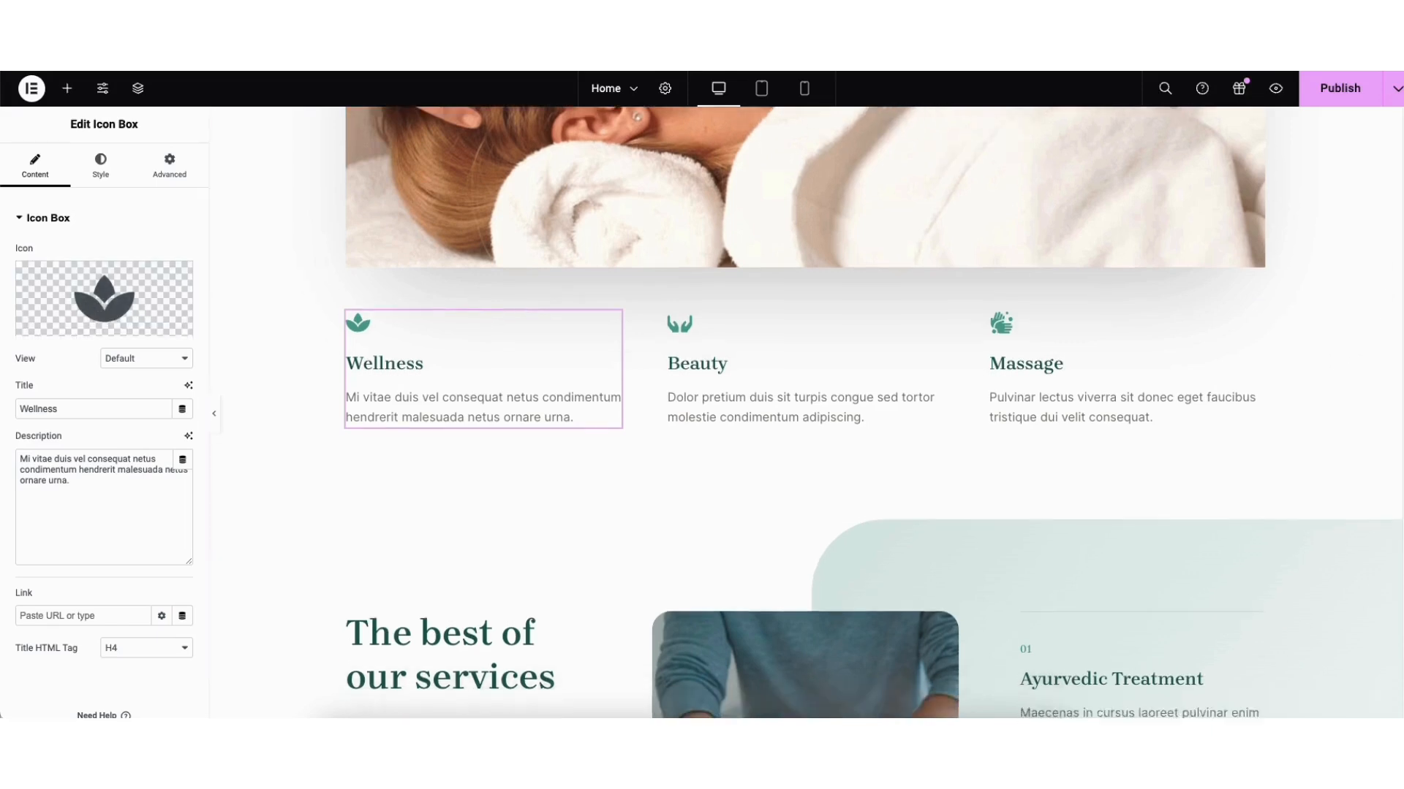
Add a heading widget beneath the heading "The best of our services" and delete it again
click(66, 89)
mouse_move(48, 409)
mouse_down()
mouse_move(194, 388)
mouse_move(416, 322)
mouse_move(110, 369)
mouse_move(69, 398)
mouse_up()
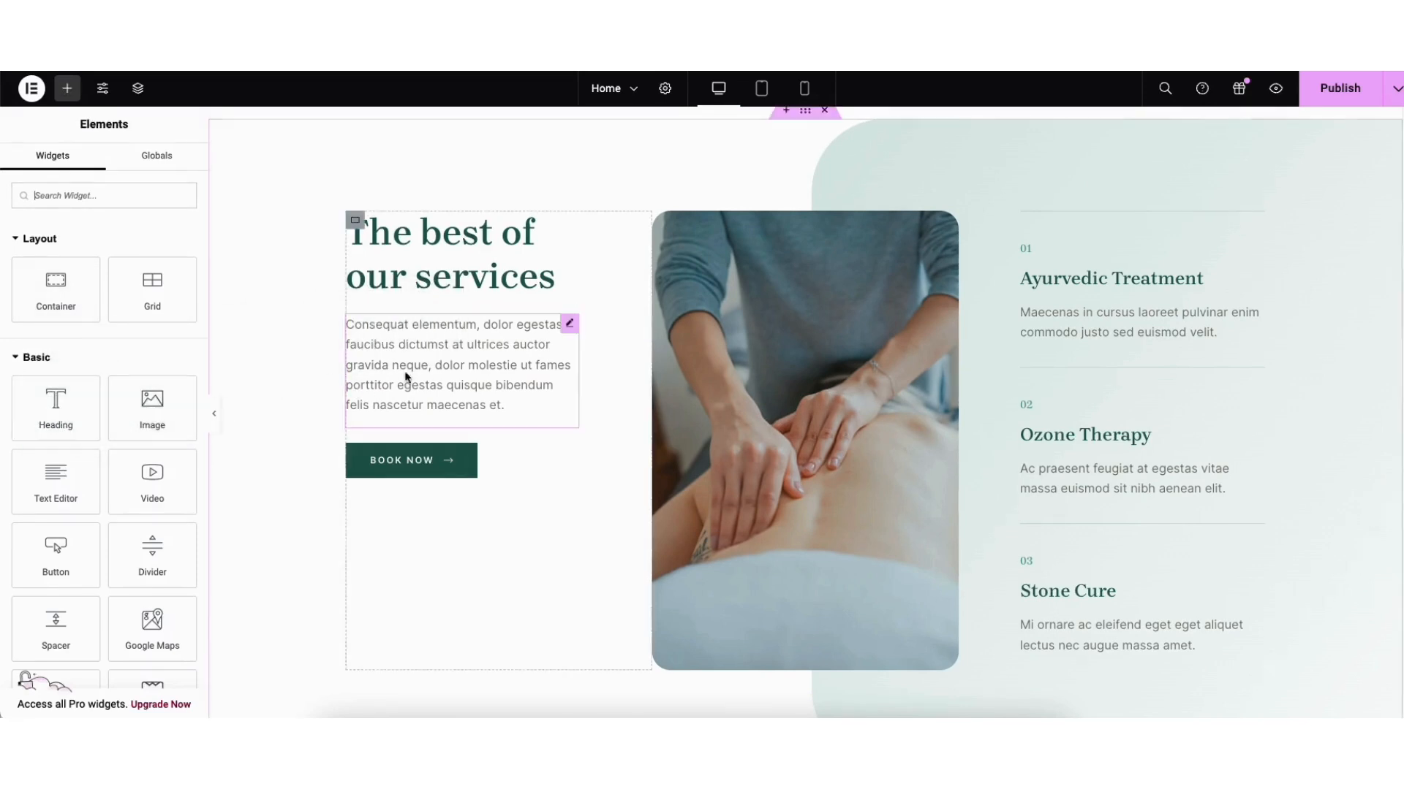
drag(54, 404, 411, 320)
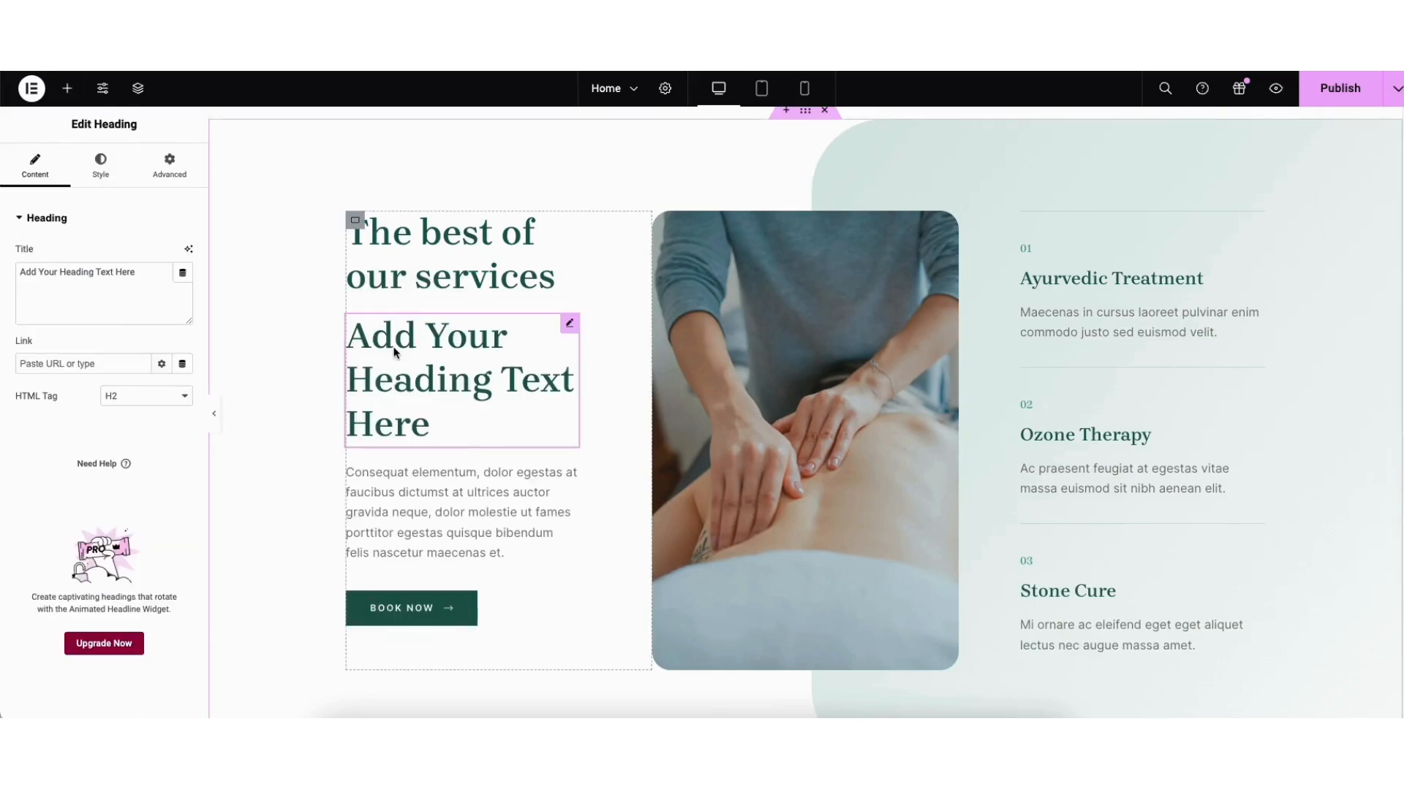
right_click(395, 349)
click(440, 692)
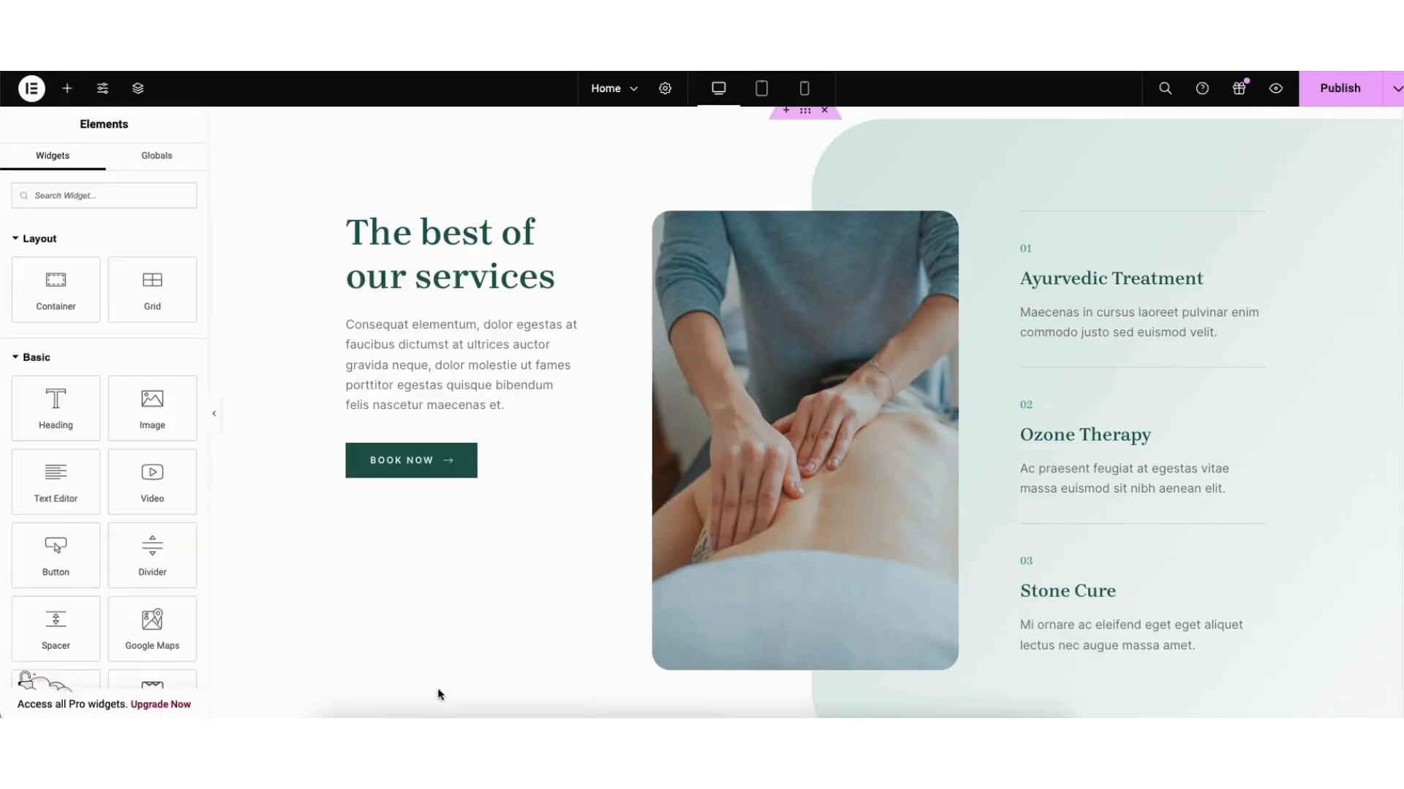
Duplicate the heading "The best of our services" and place a text editor widget between the two headings
right_click(448, 277)
click(475, 315)
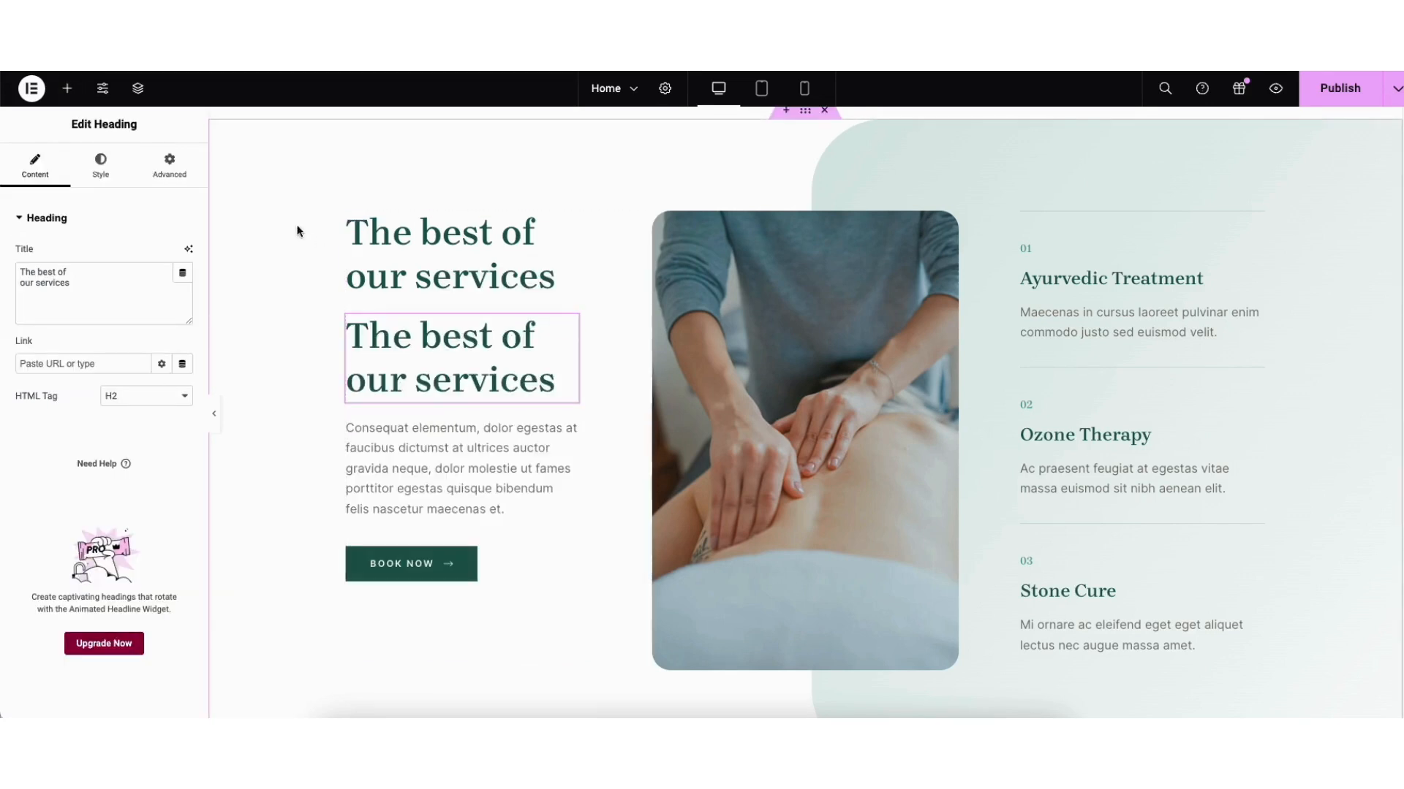
click(71, 94)
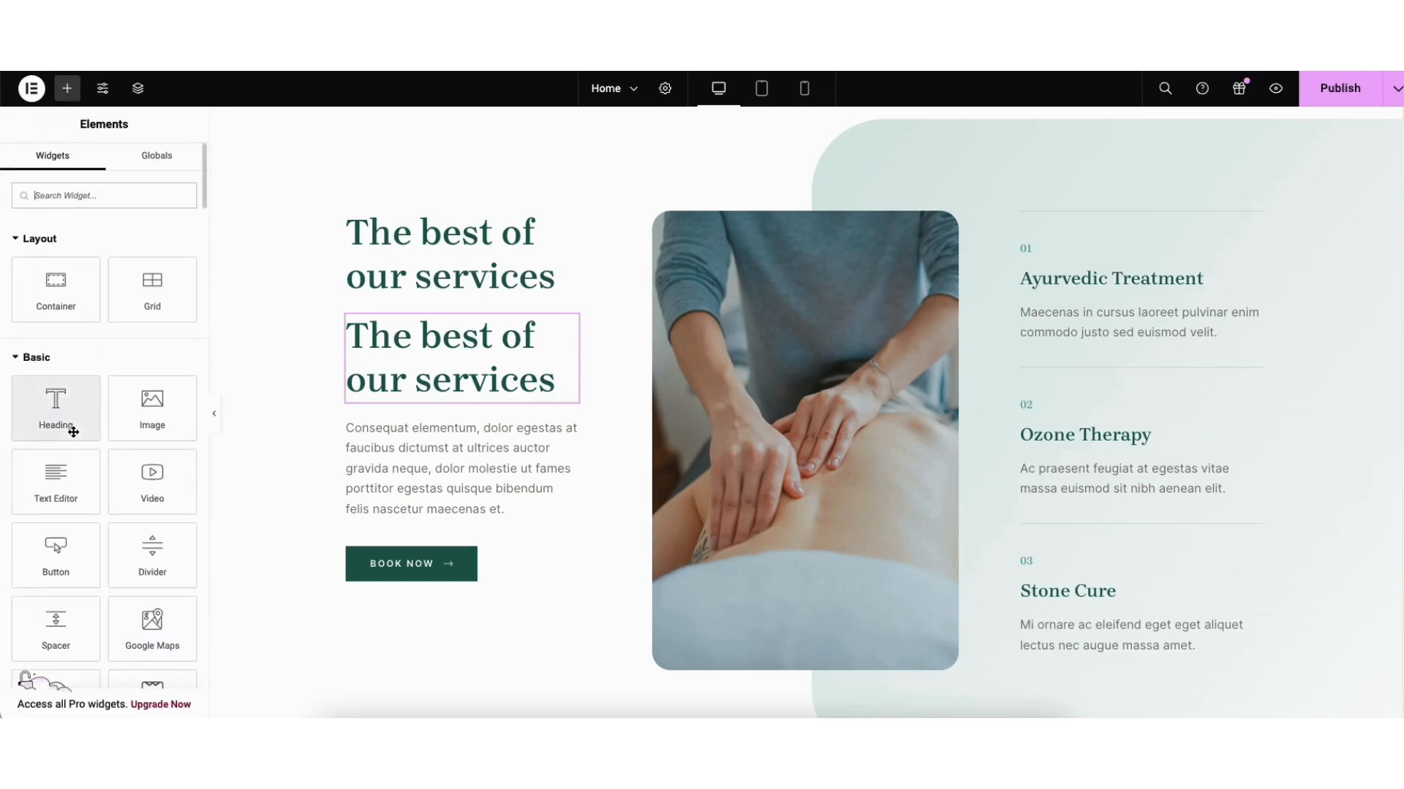
drag(73, 432, 549, 318)
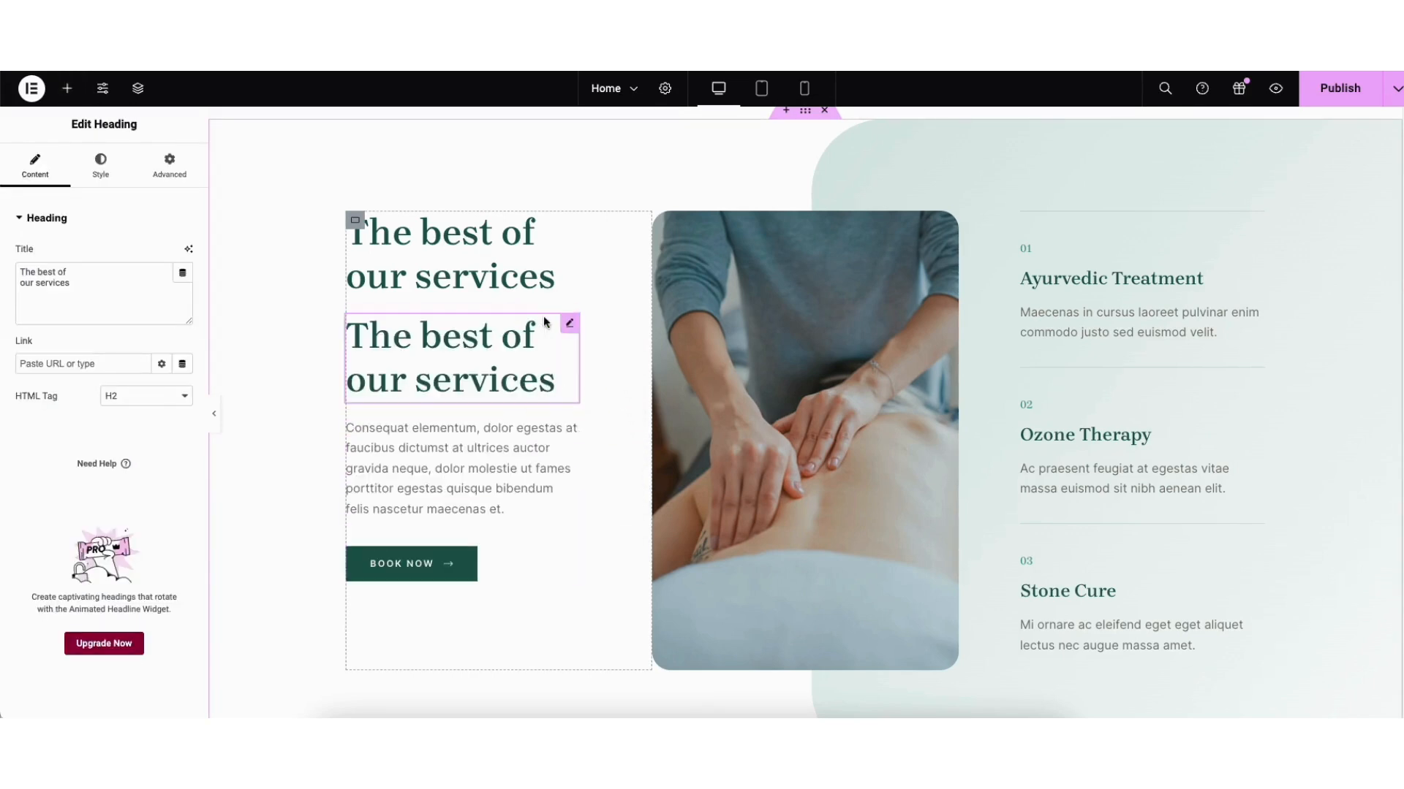
click(68, 96)
drag(56, 475, 407, 351)
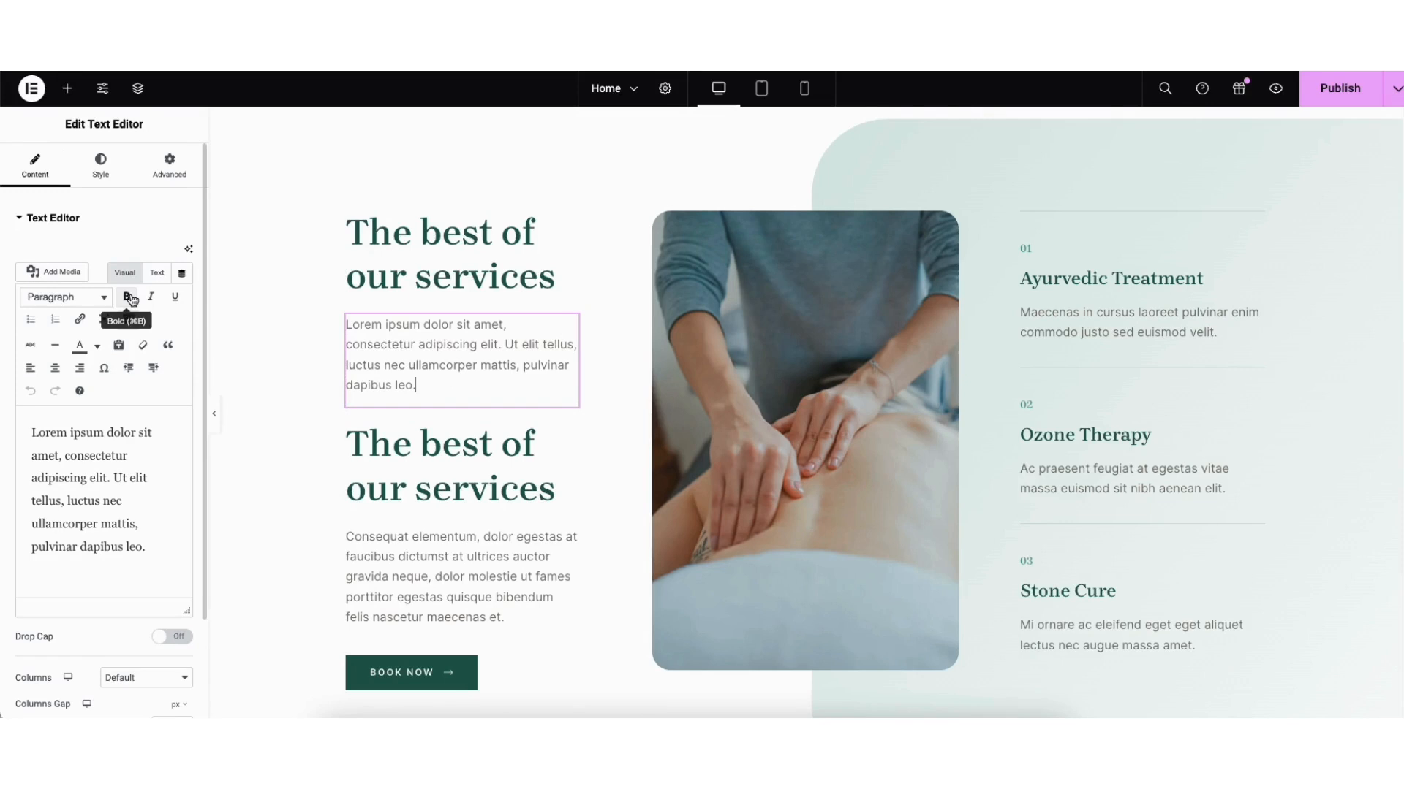
Look at the new paragraph's link options and text color palette without adding a link or picking a color
click(80, 319)
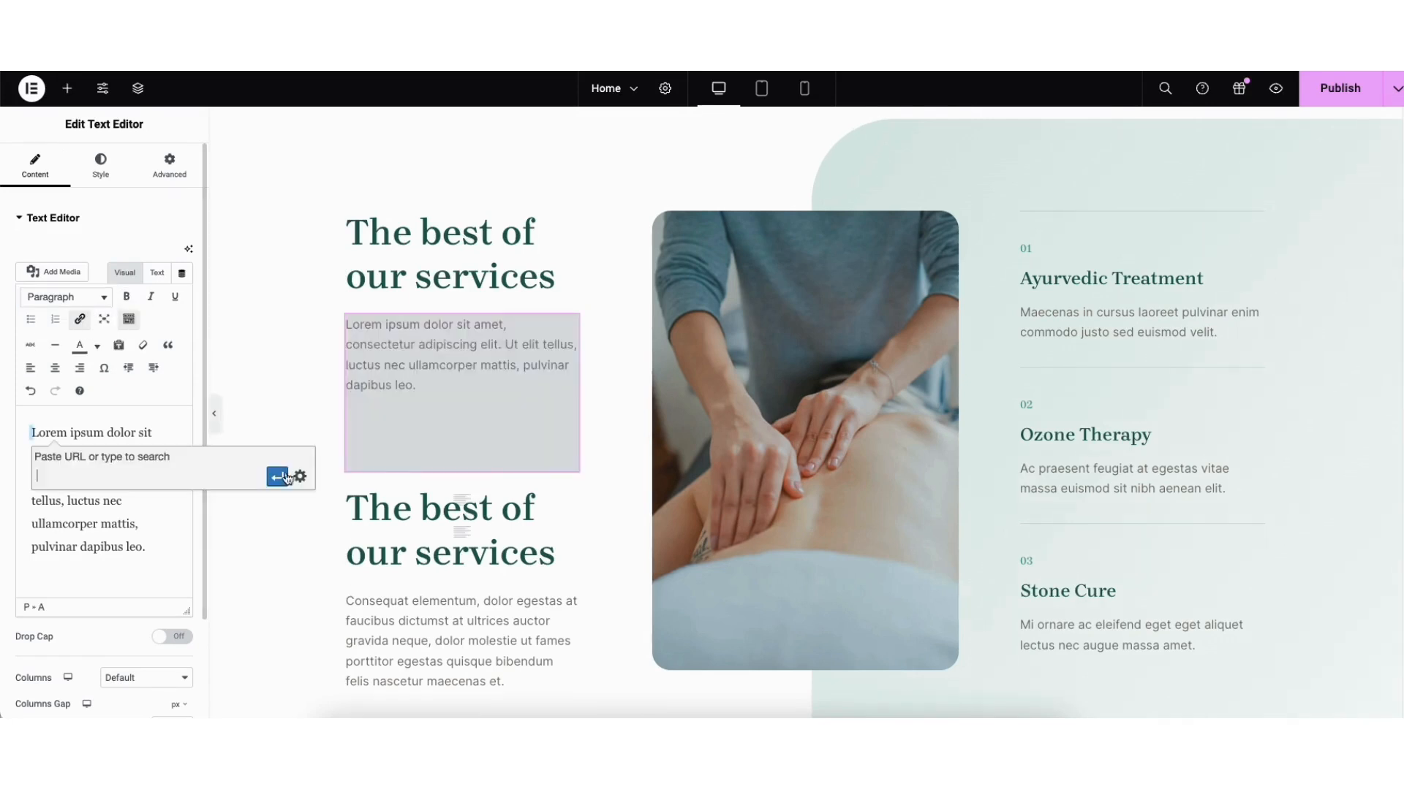
click(300, 477)
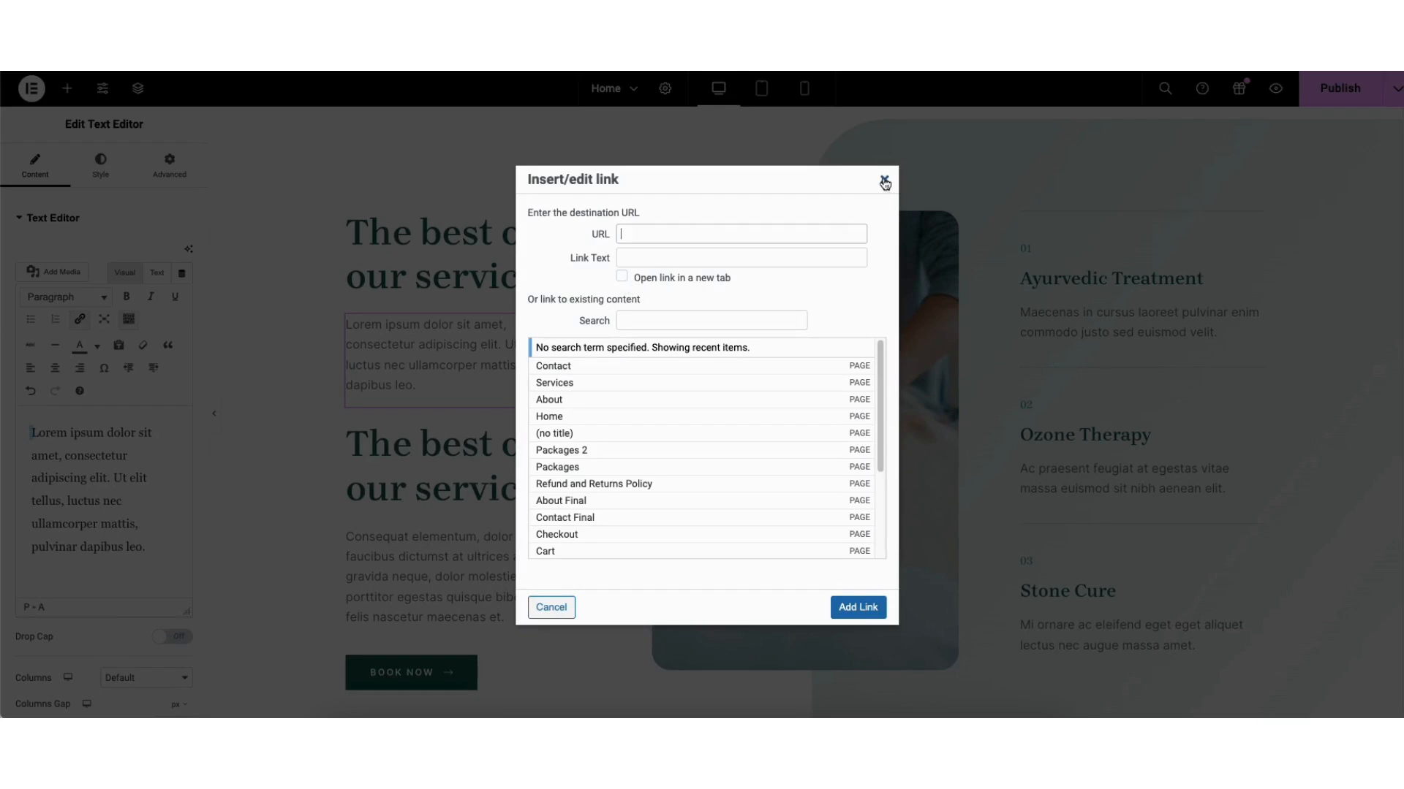
click(884, 182)
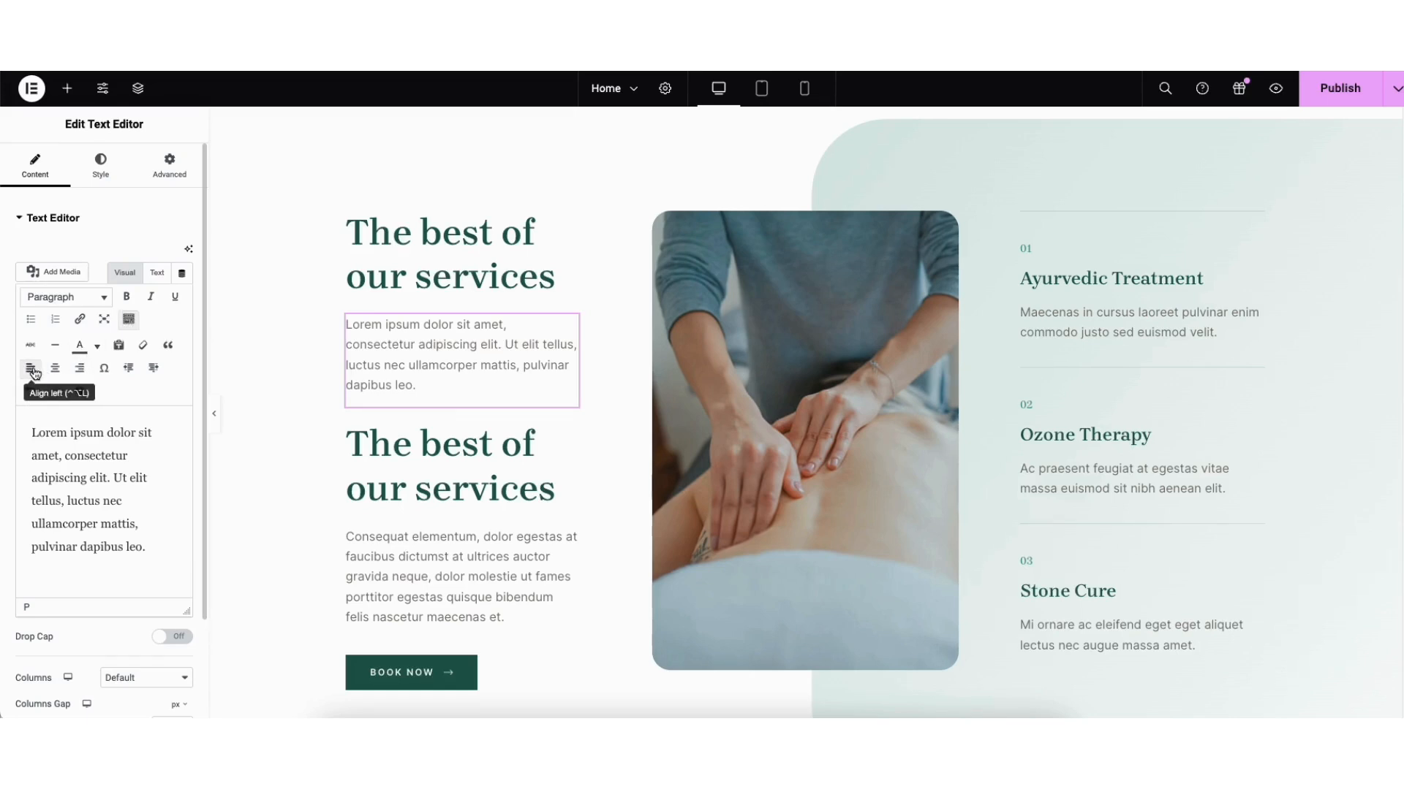
click(99, 350)
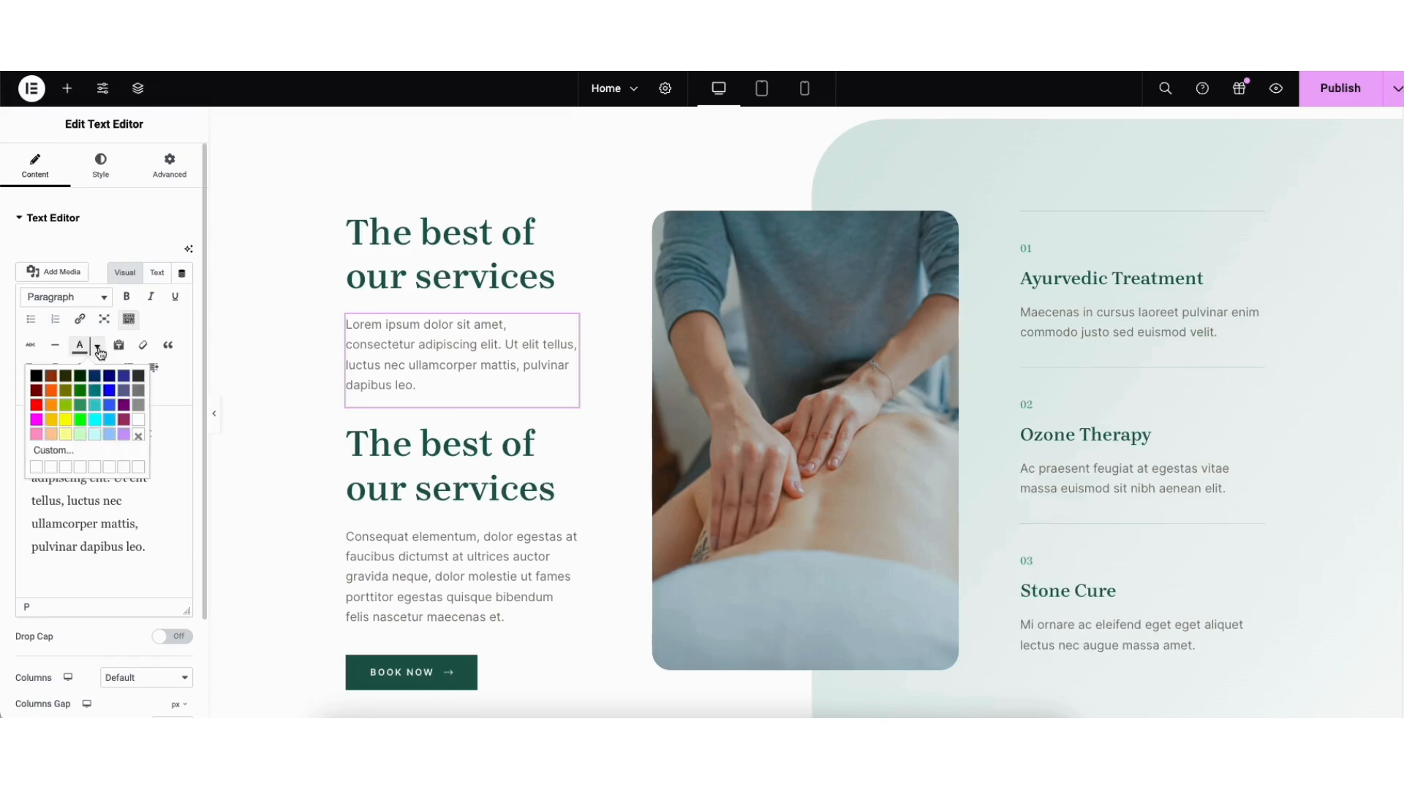
click(99, 350)
click(32, 392)
click(55, 392)
Examine the new paragraph's style options, including its typography settings and the available font families
click(102, 171)
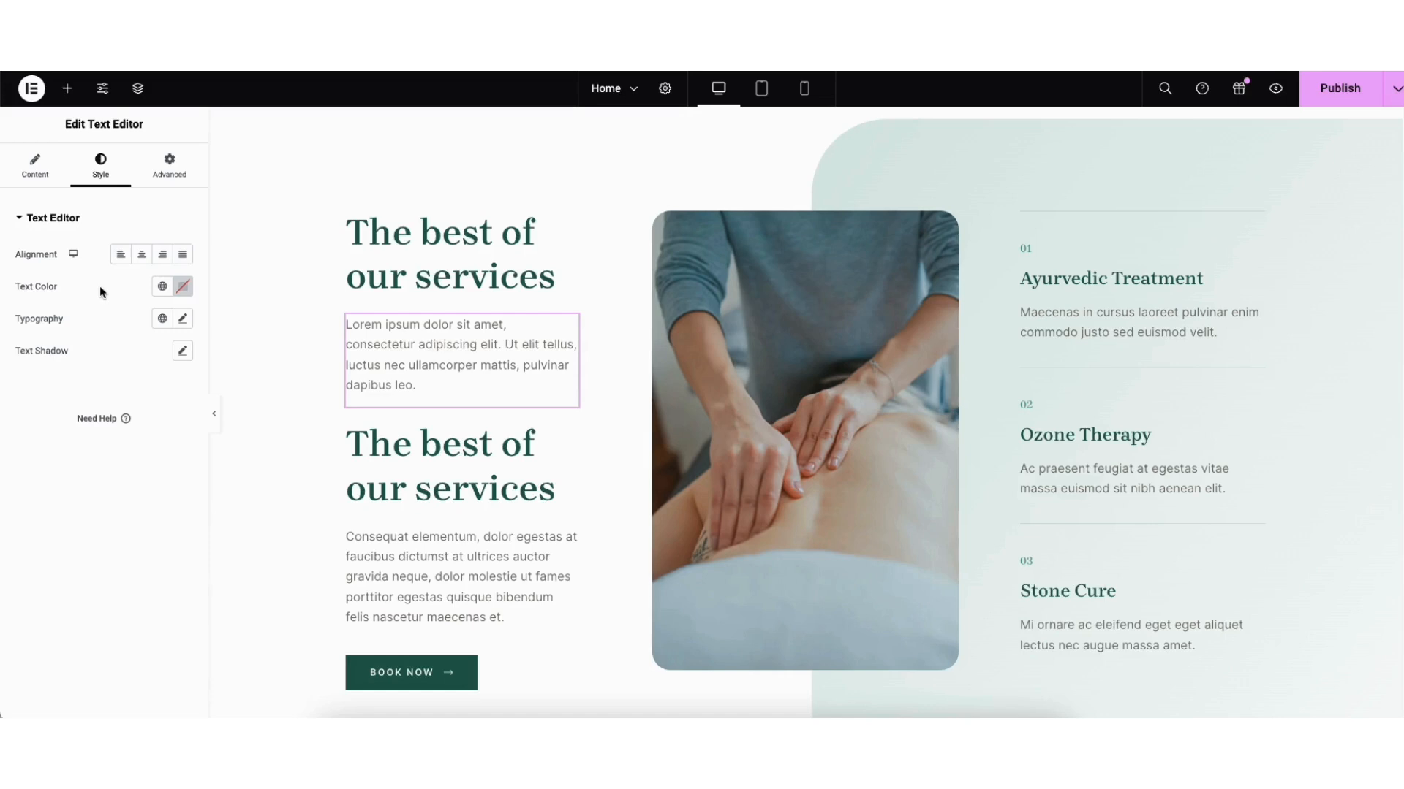
click(184, 319)
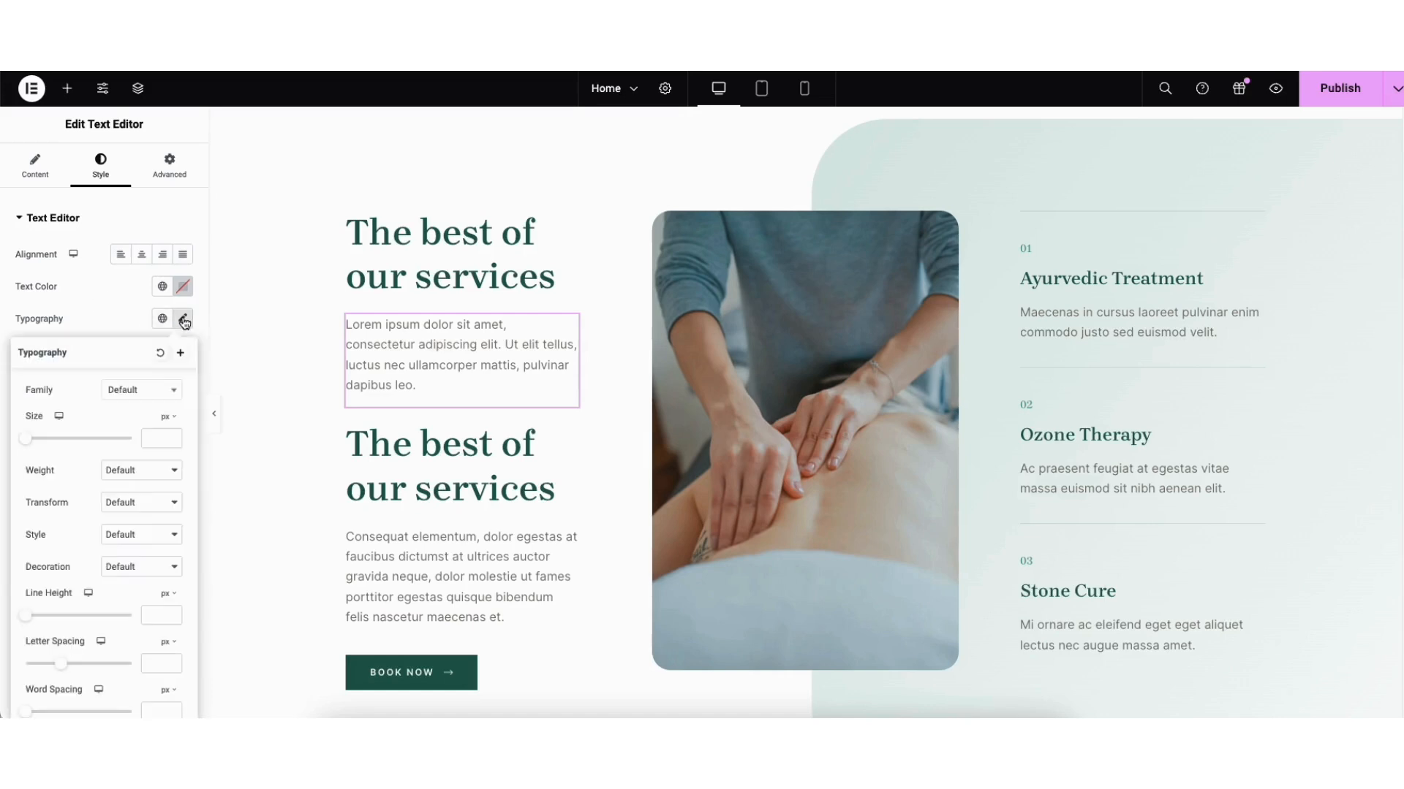
click(174, 395)
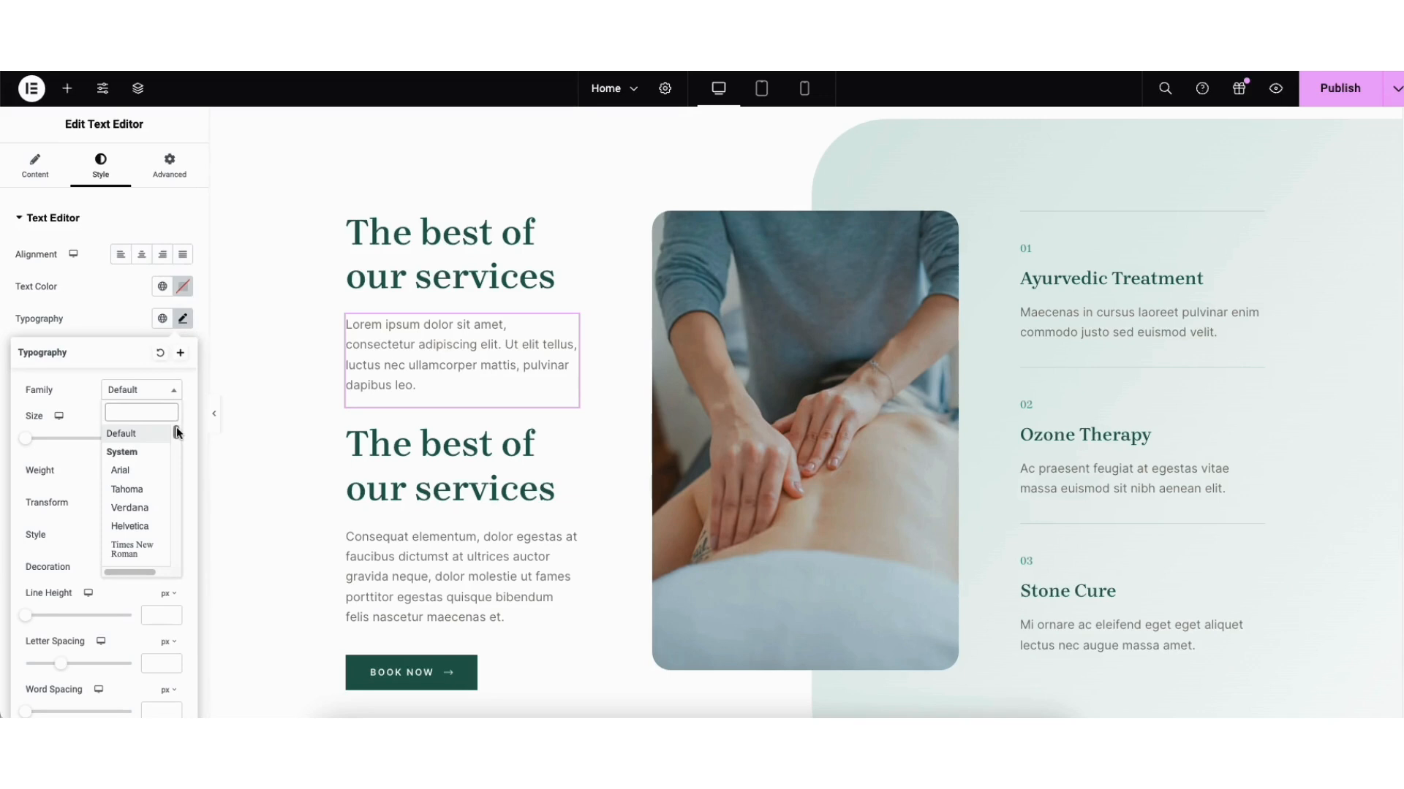
drag(177, 427, 176, 449)
click(86, 410)
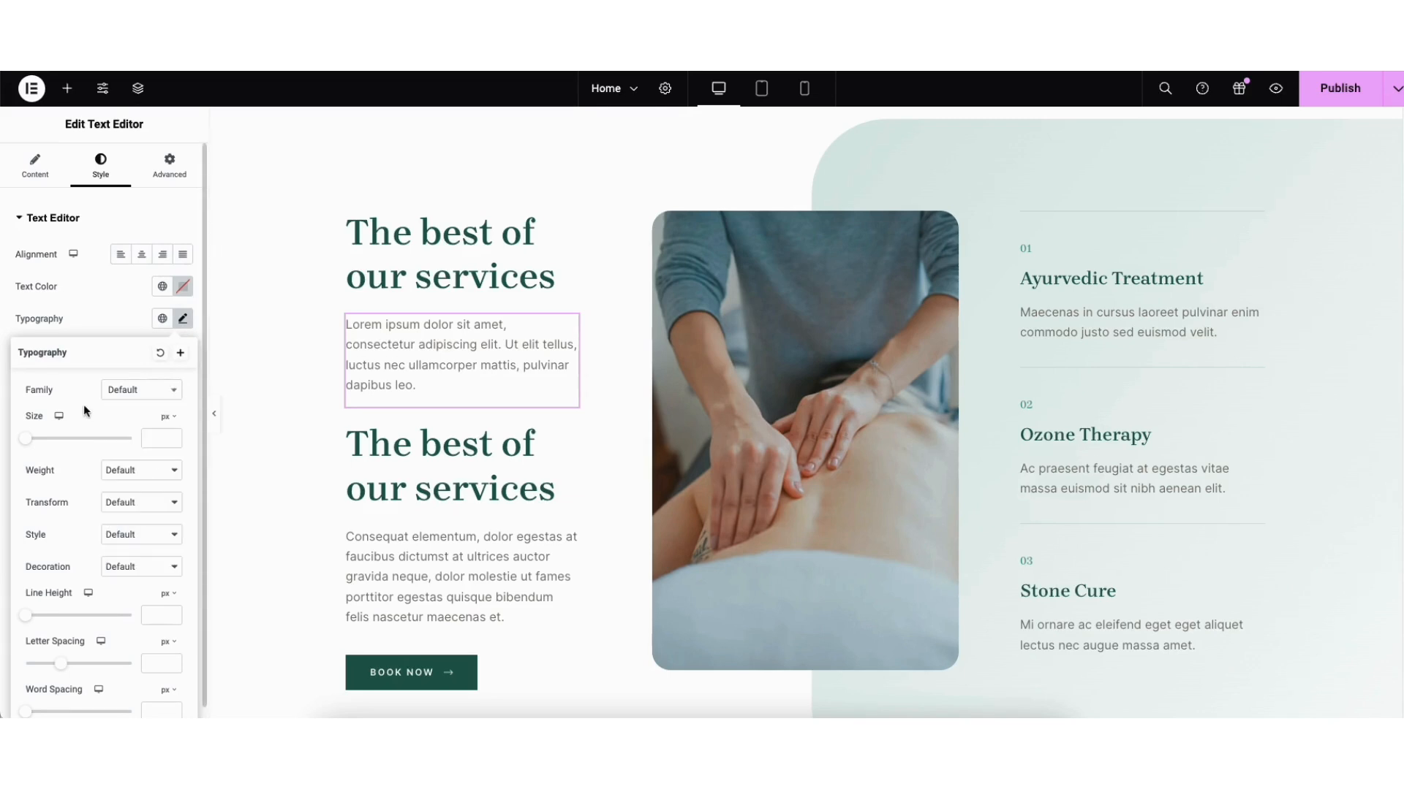
Look at the media library choices for the massage image beside the services text and close it without changing the image
click(736, 395)
mouse_move(153, 299)
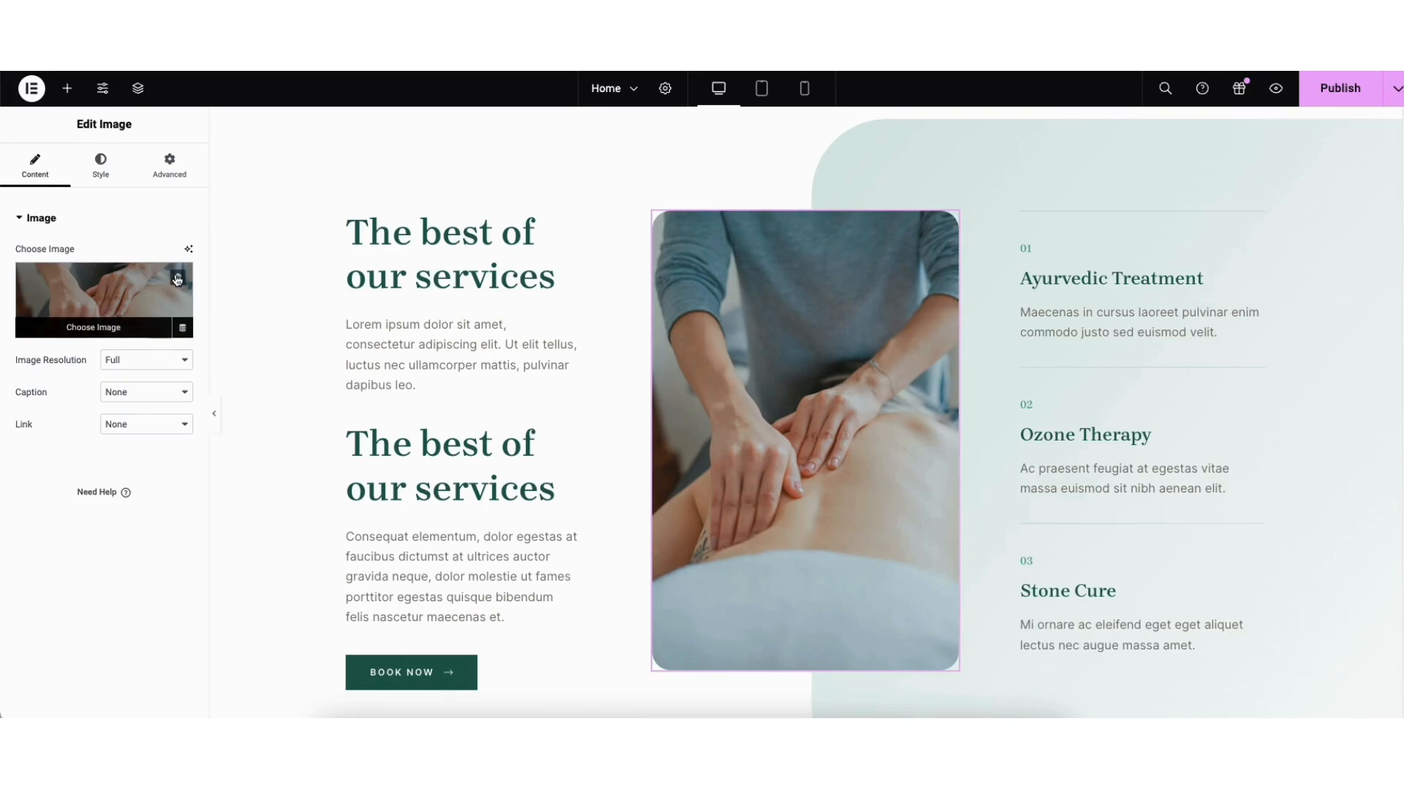
click(102, 326)
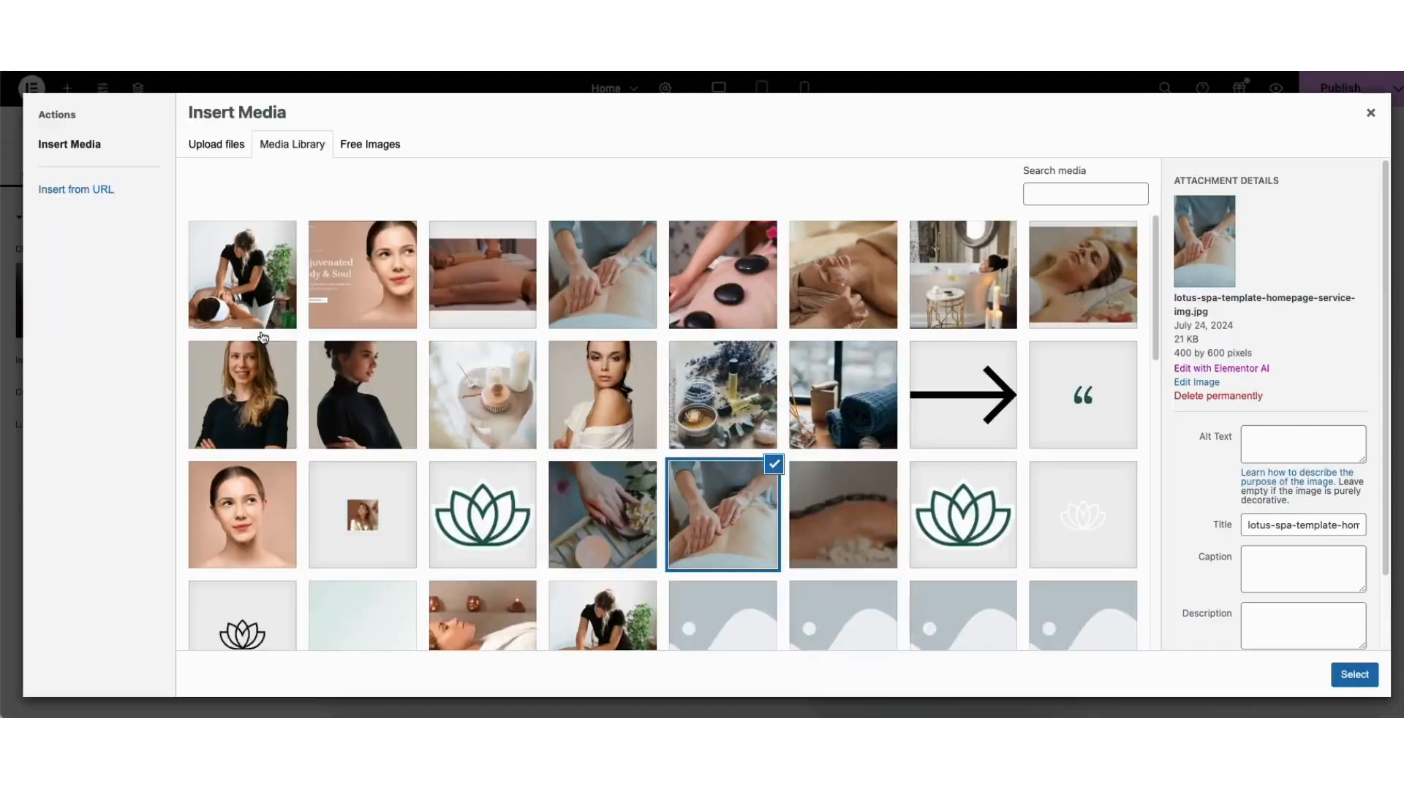
click(1372, 114)
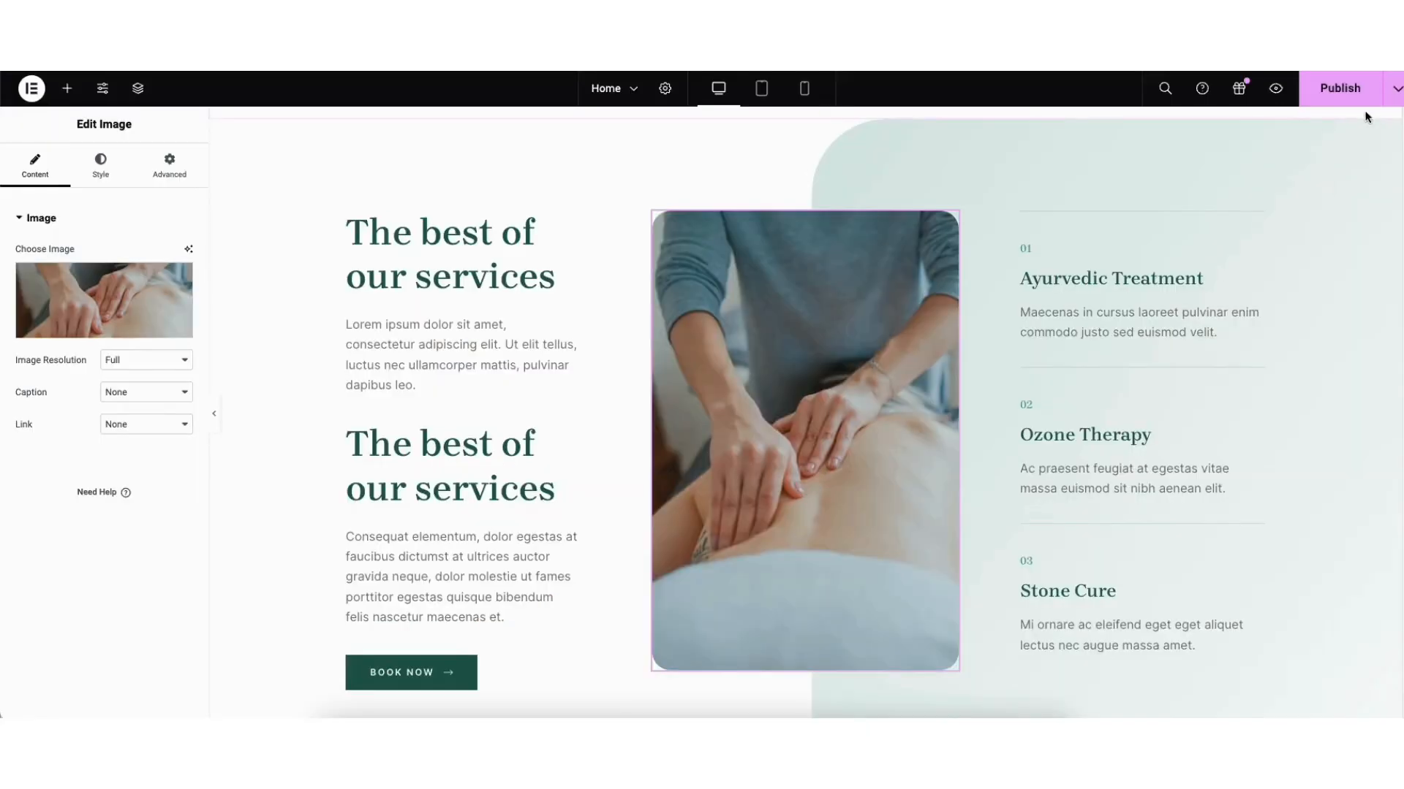
Look at the media library and upload options for the Massage therapy center section's background image and keep the current image selected
scroll(1396, 453, down, 15)
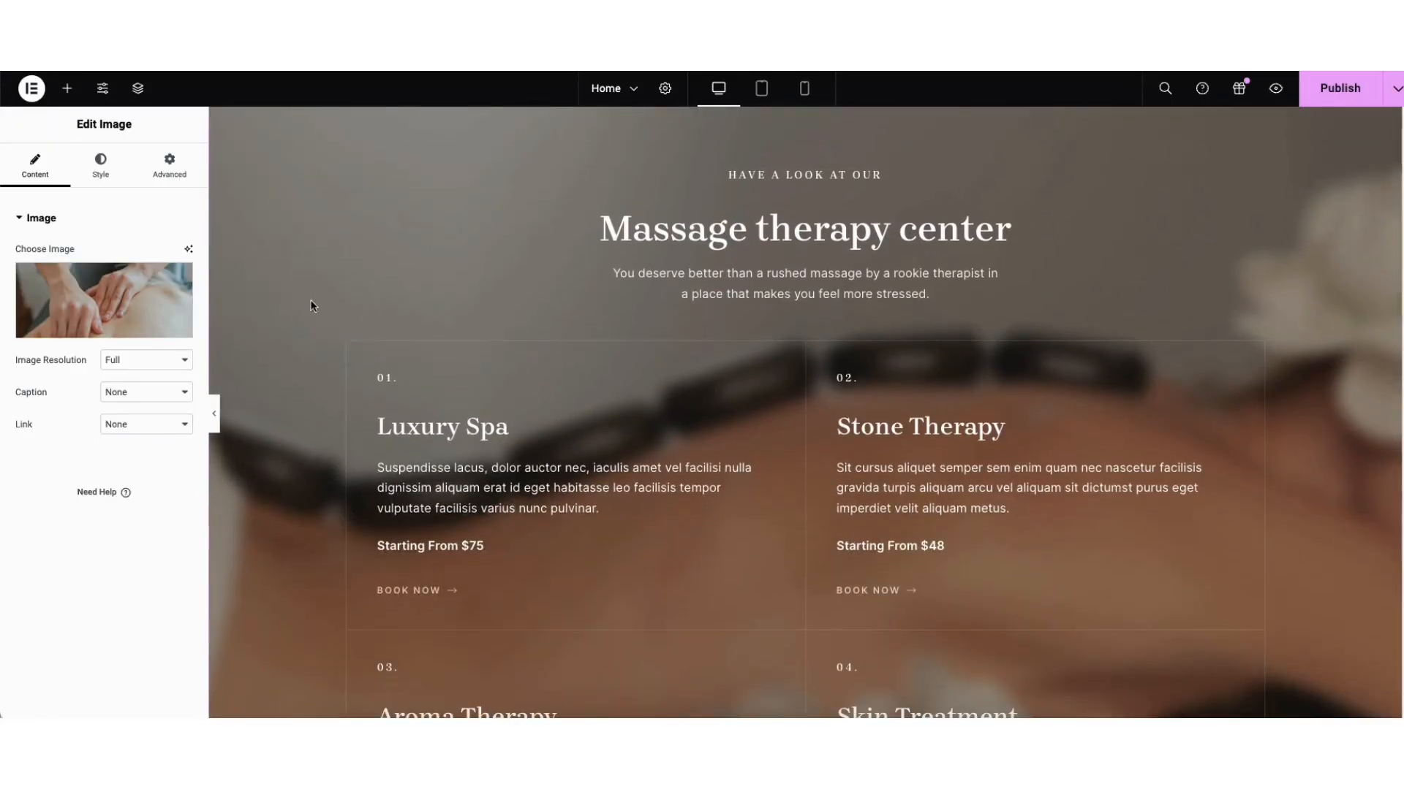
right_click(245, 180)
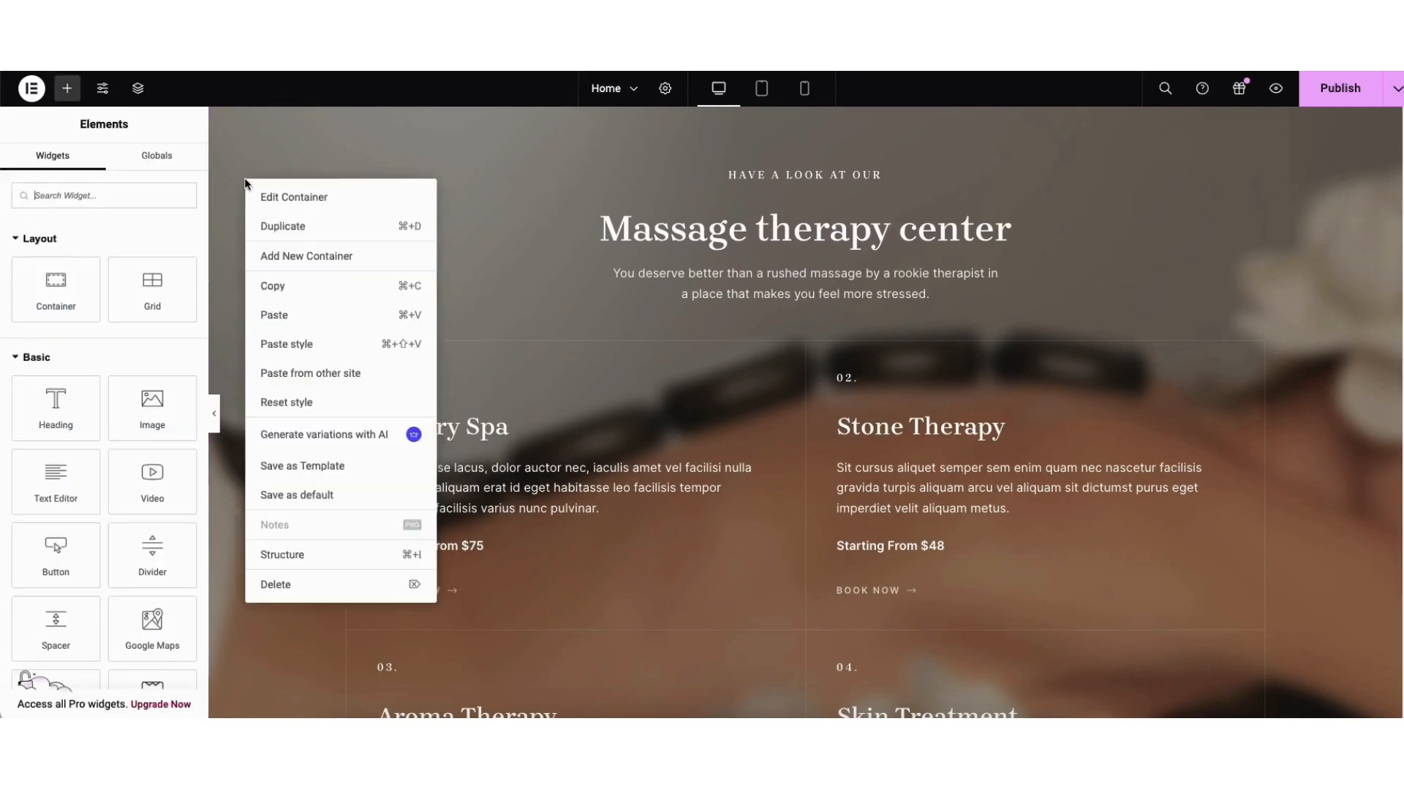
click(281, 196)
click(106, 165)
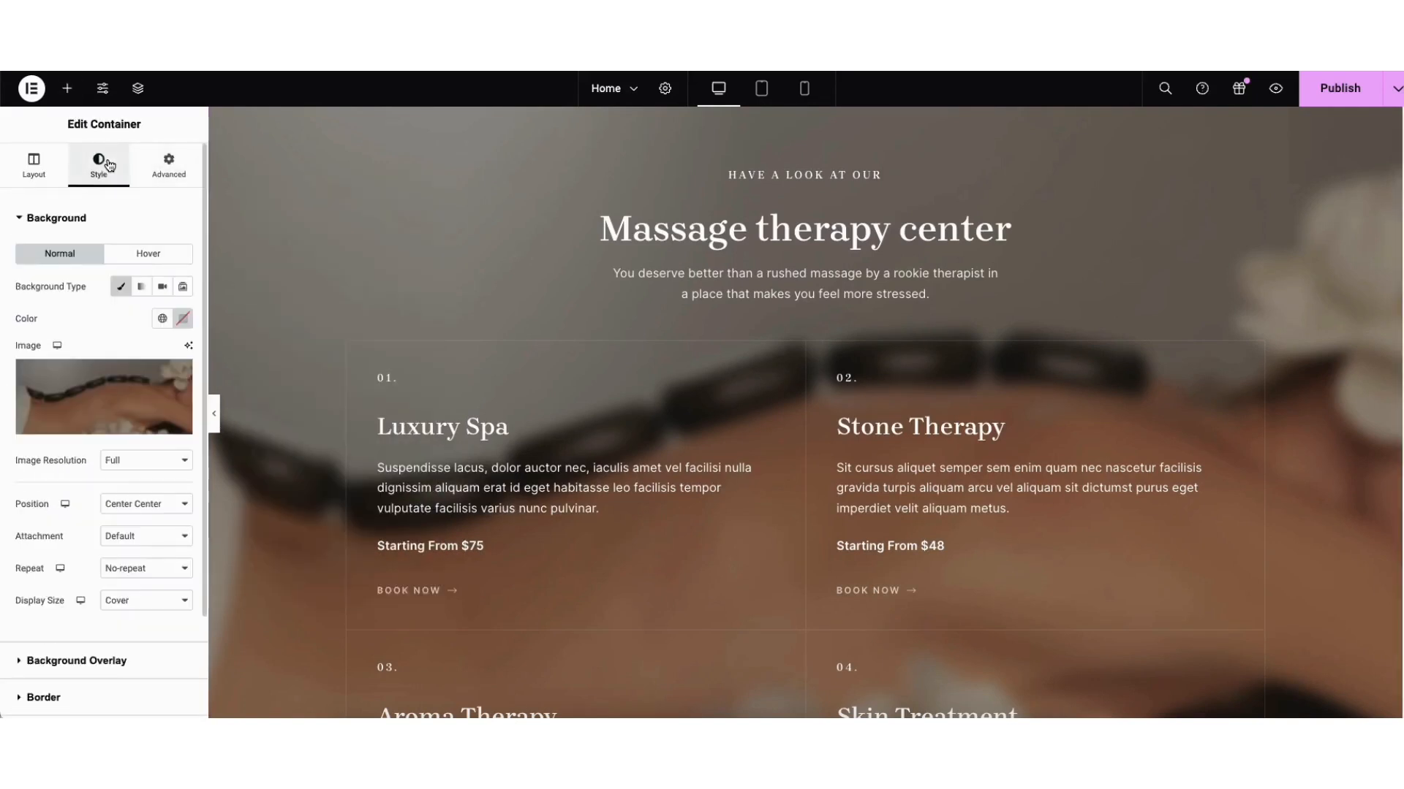
mouse_move(103, 420)
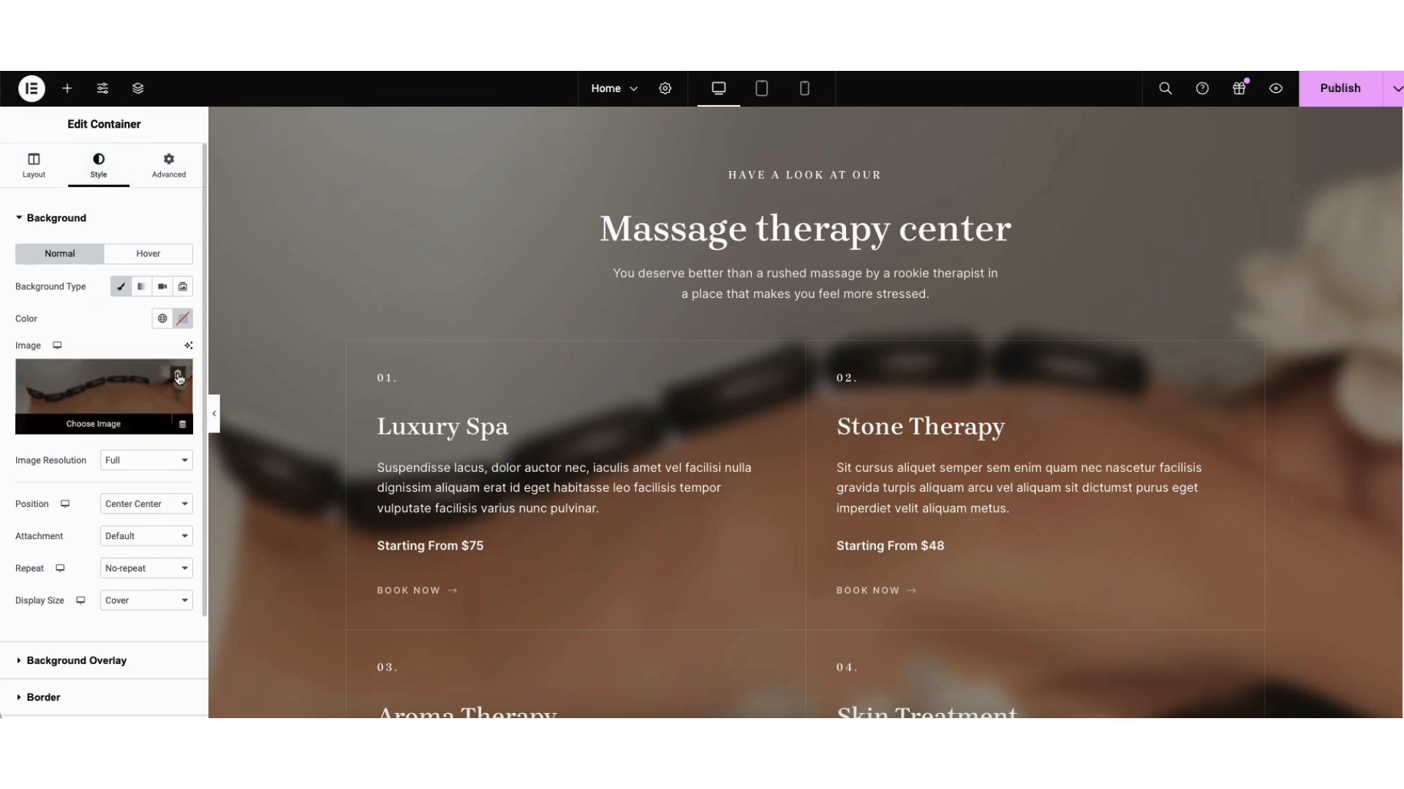
click(102, 406)
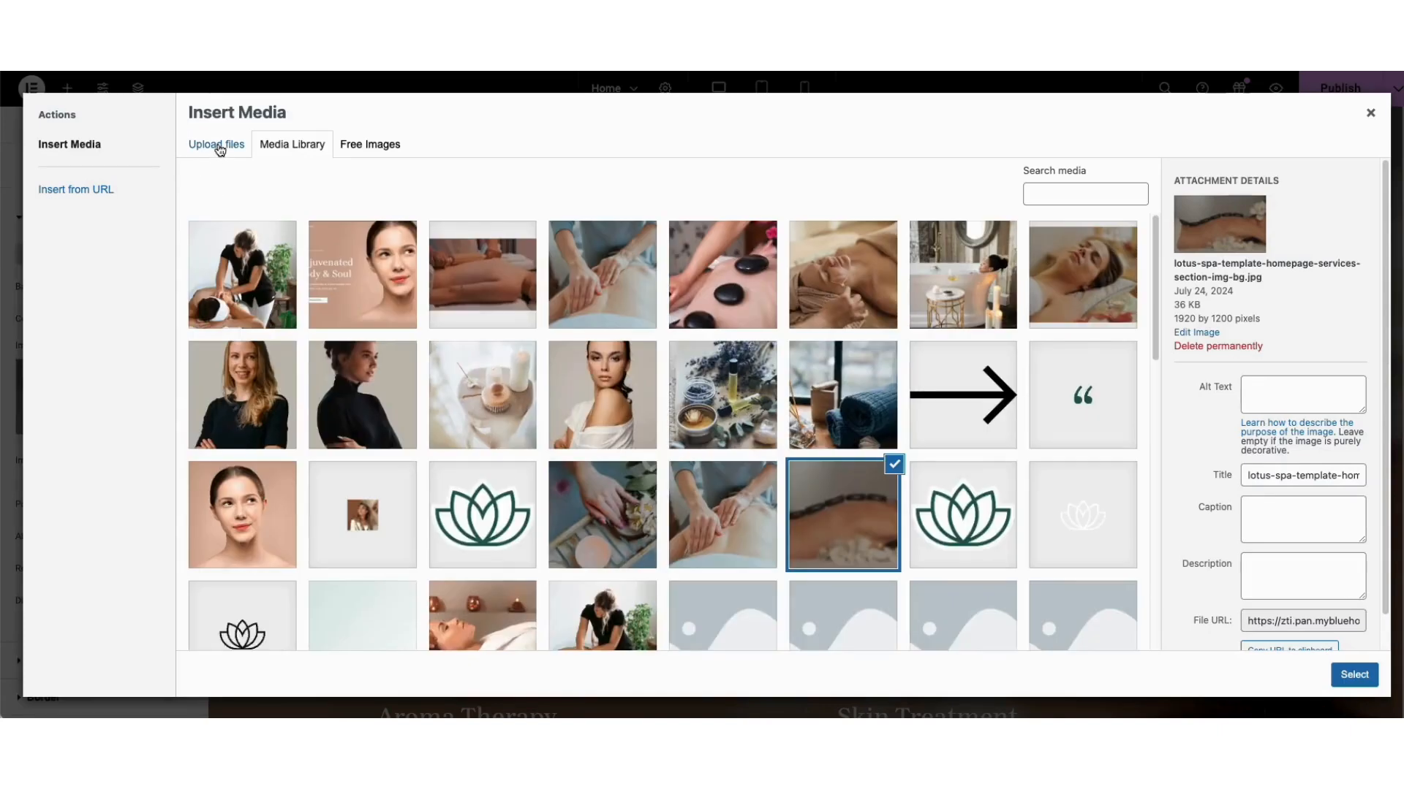
click(219, 149)
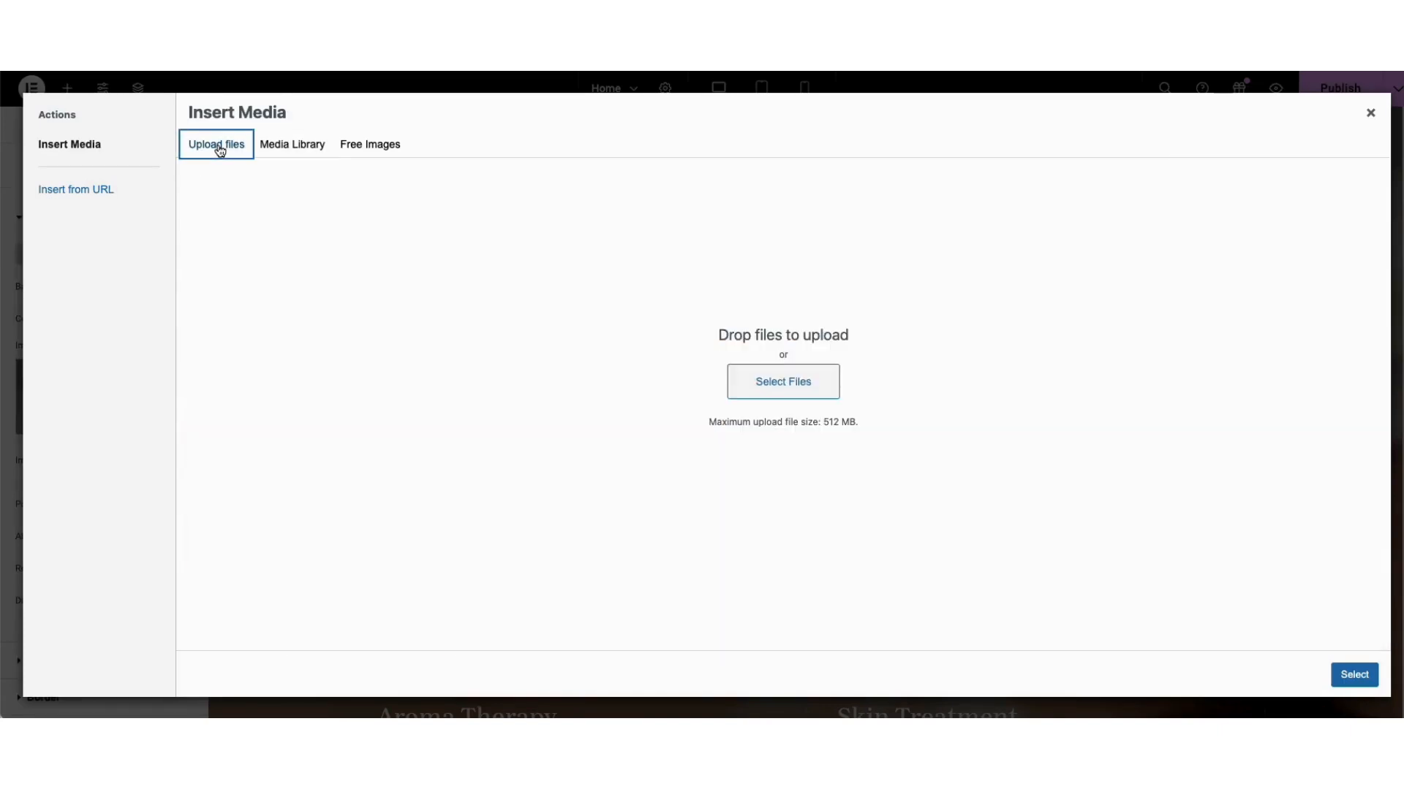
click(289, 147)
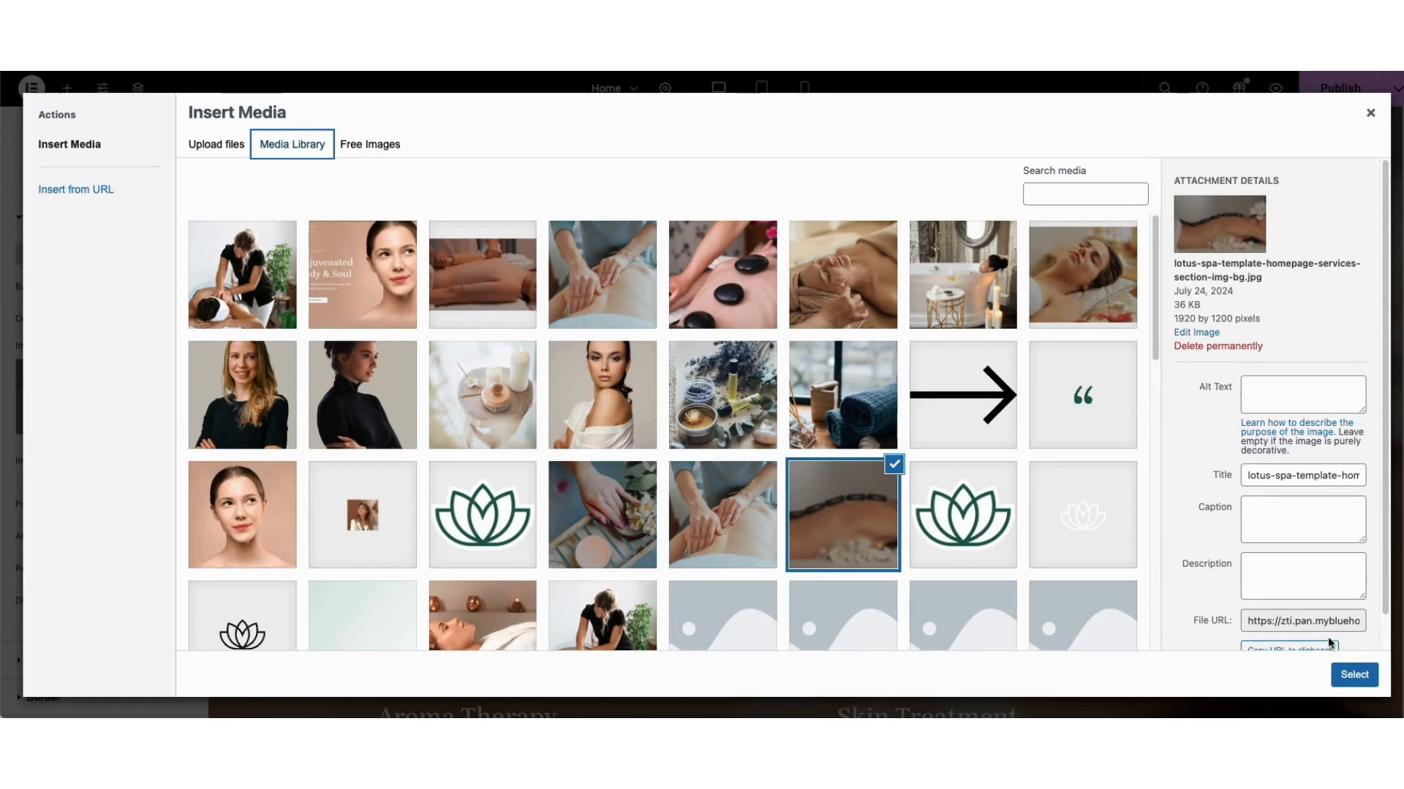
click(1355, 676)
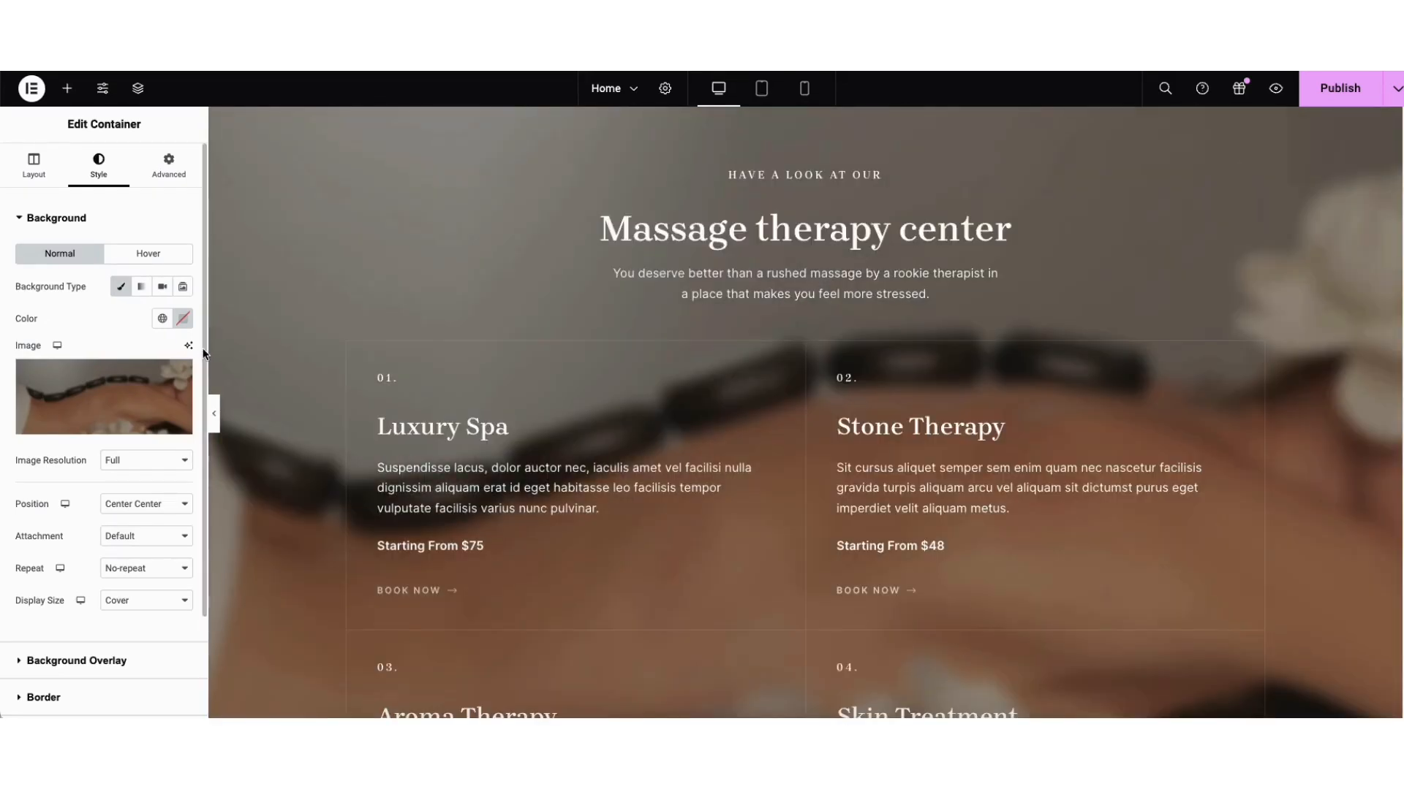
Give the Massage therapy center section a classic background overlay in dark #1A1818 and raise the overlay's opacity
scroll(62, 539, down, 3)
click(62, 536)
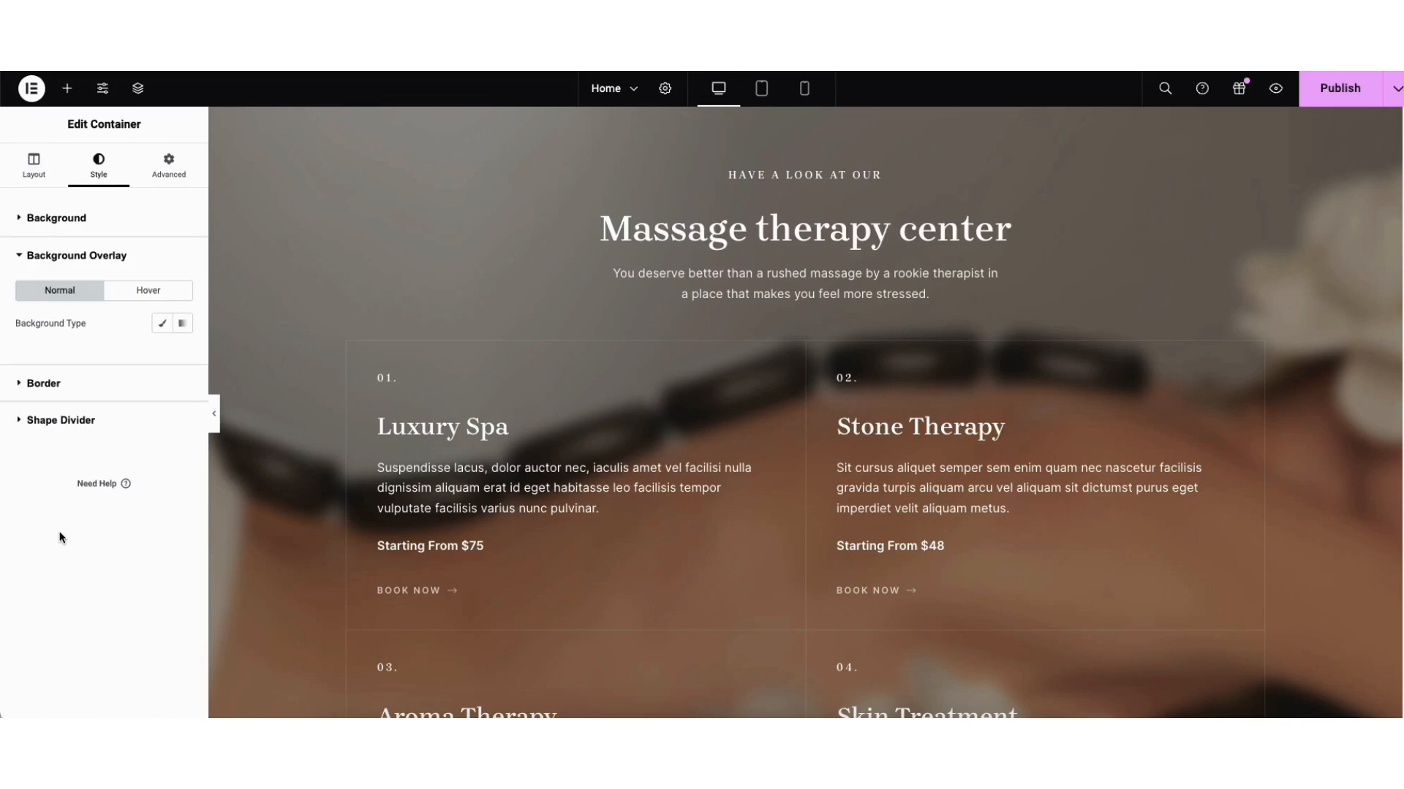
click(162, 325)
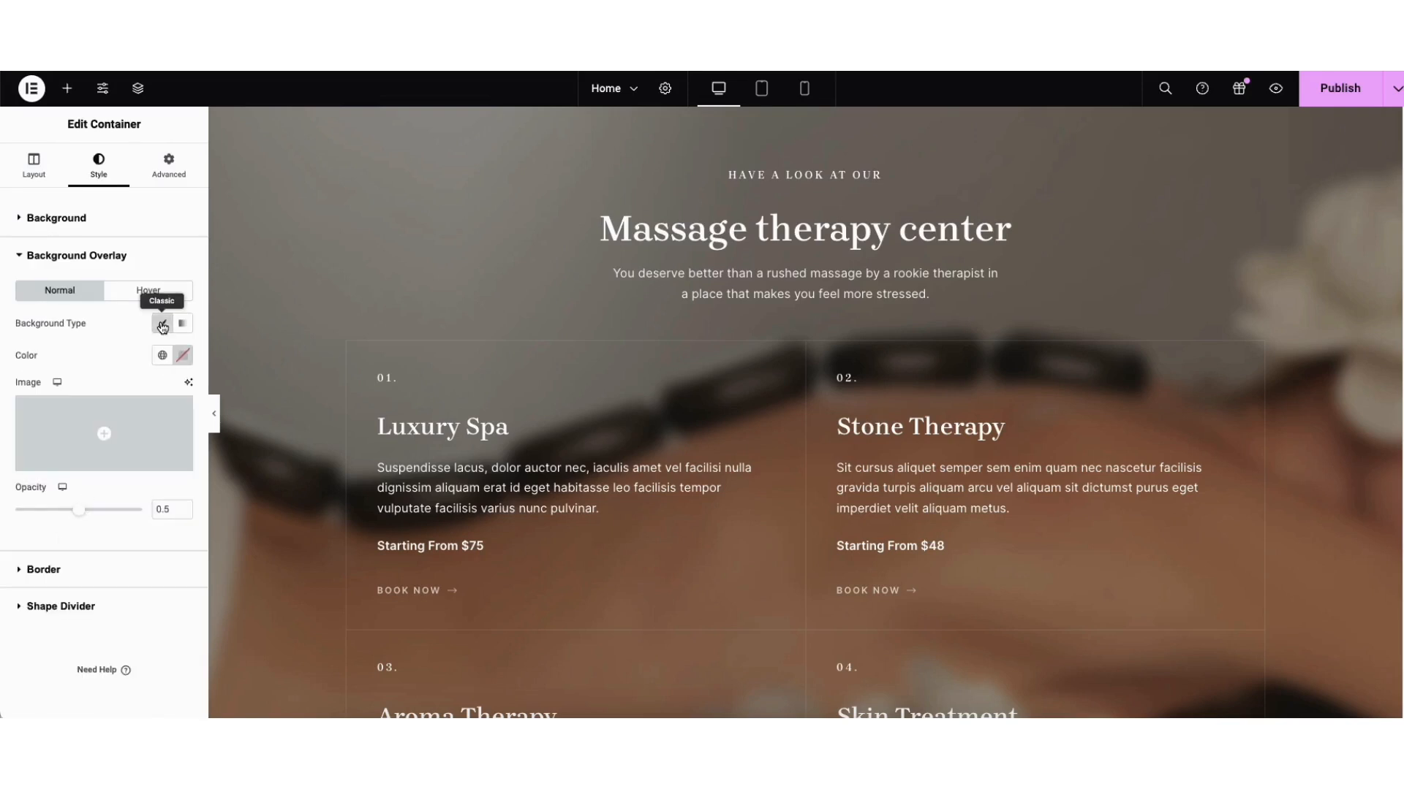
click(183, 356)
drag(182, 534, 102, 520)
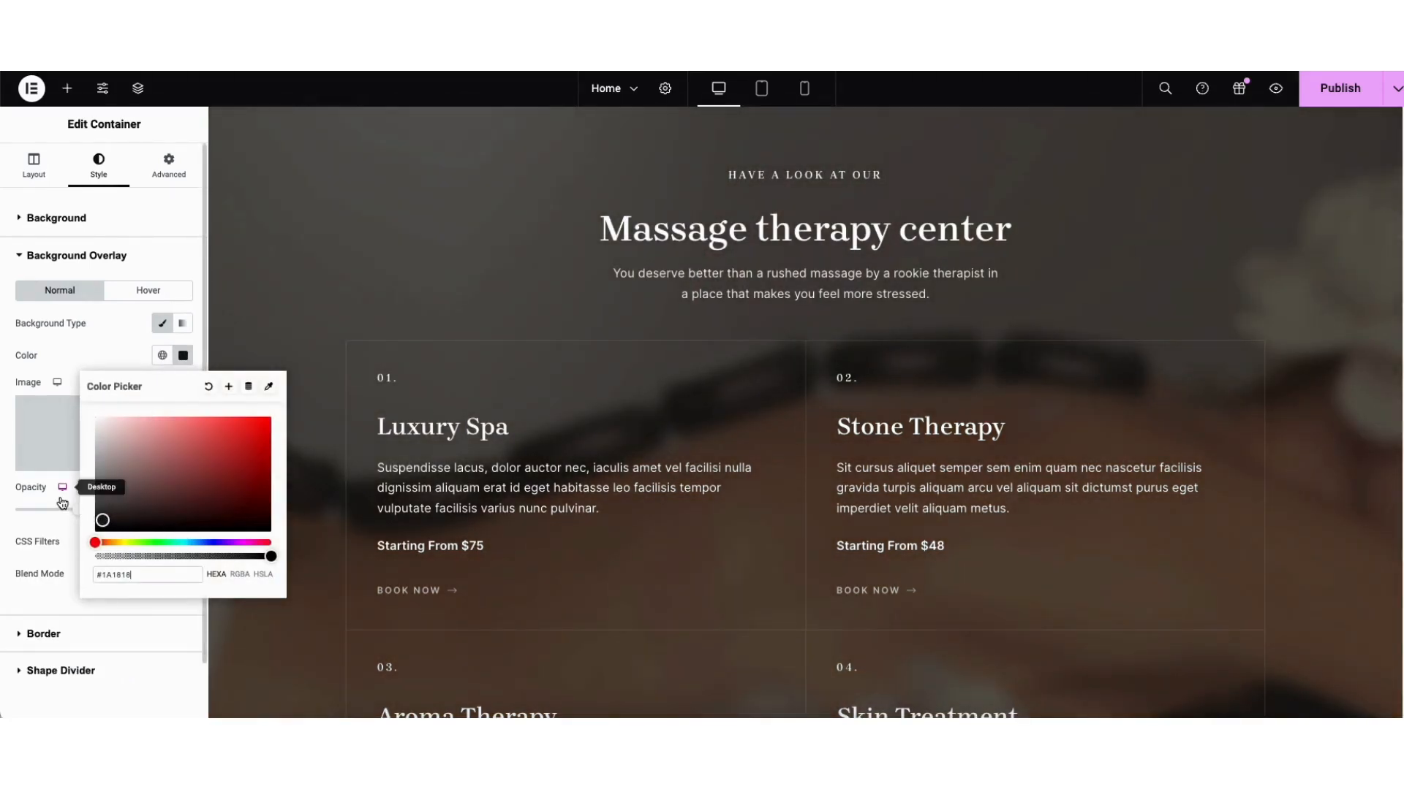
click(63, 488)
drag(81, 511, 109, 516)
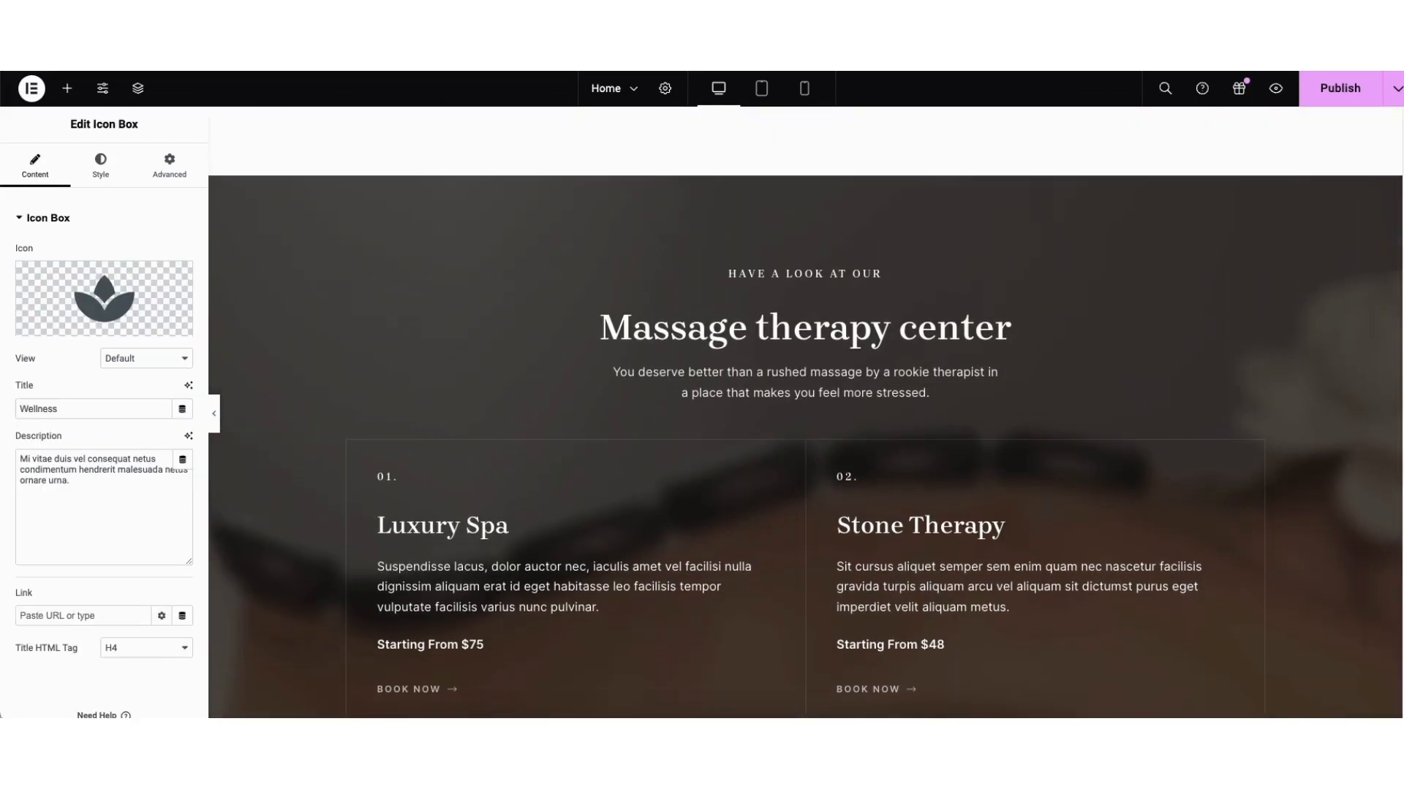
Insert a three-column flexbox container with a wide middle column above the Massage therapy center section and place a heading widget in the middle column
mouse_move(781, 231)
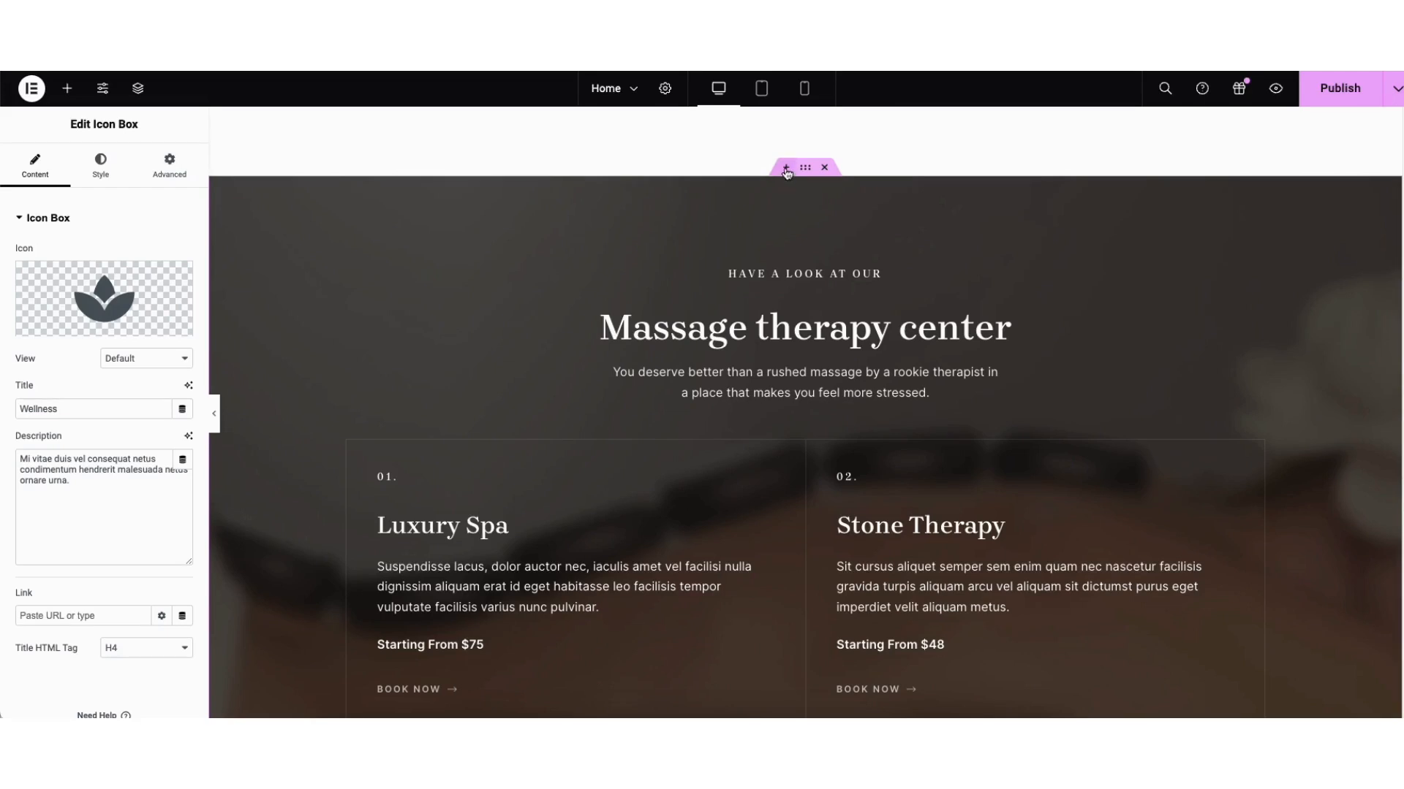
click(786, 168)
click(753, 247)
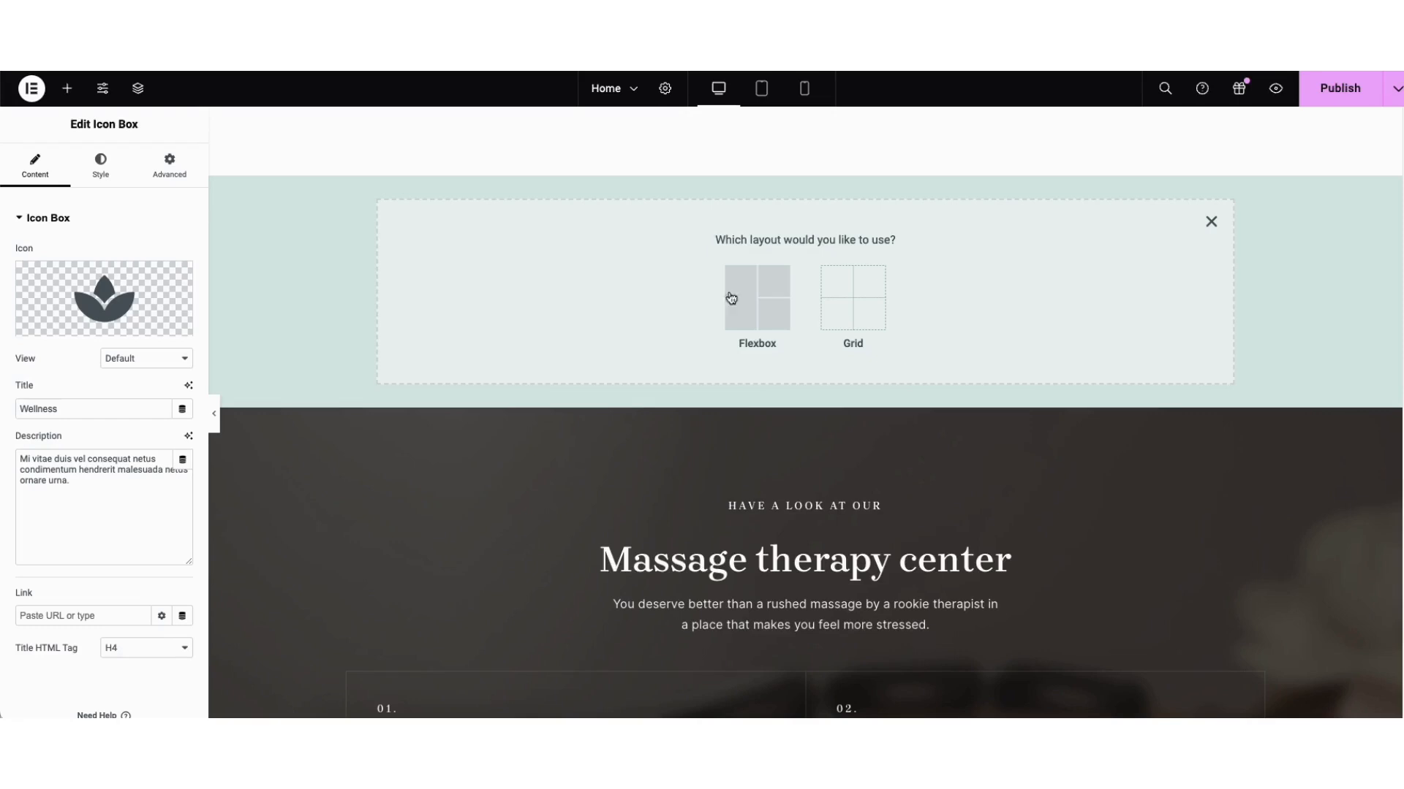
click(742, 300)
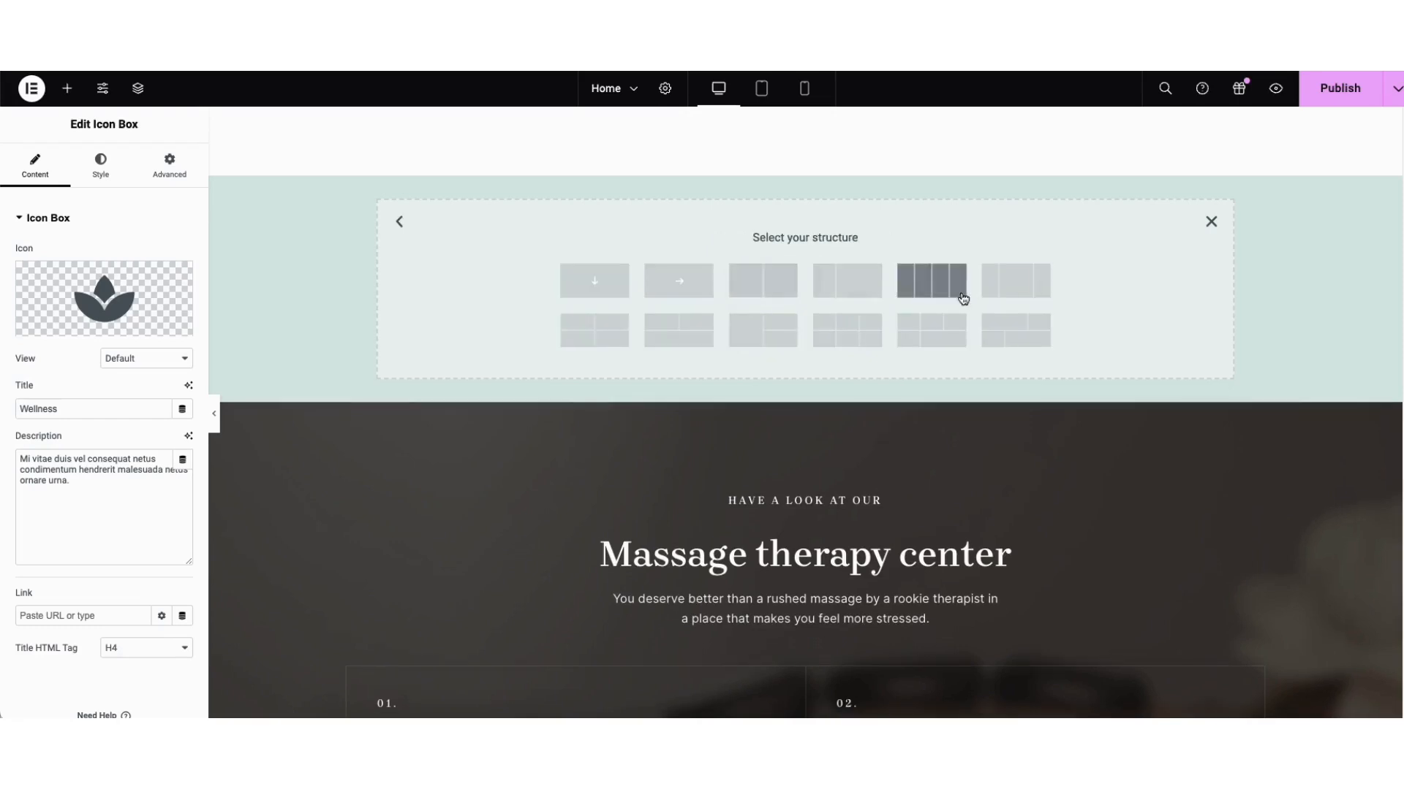
click(1012, 287)
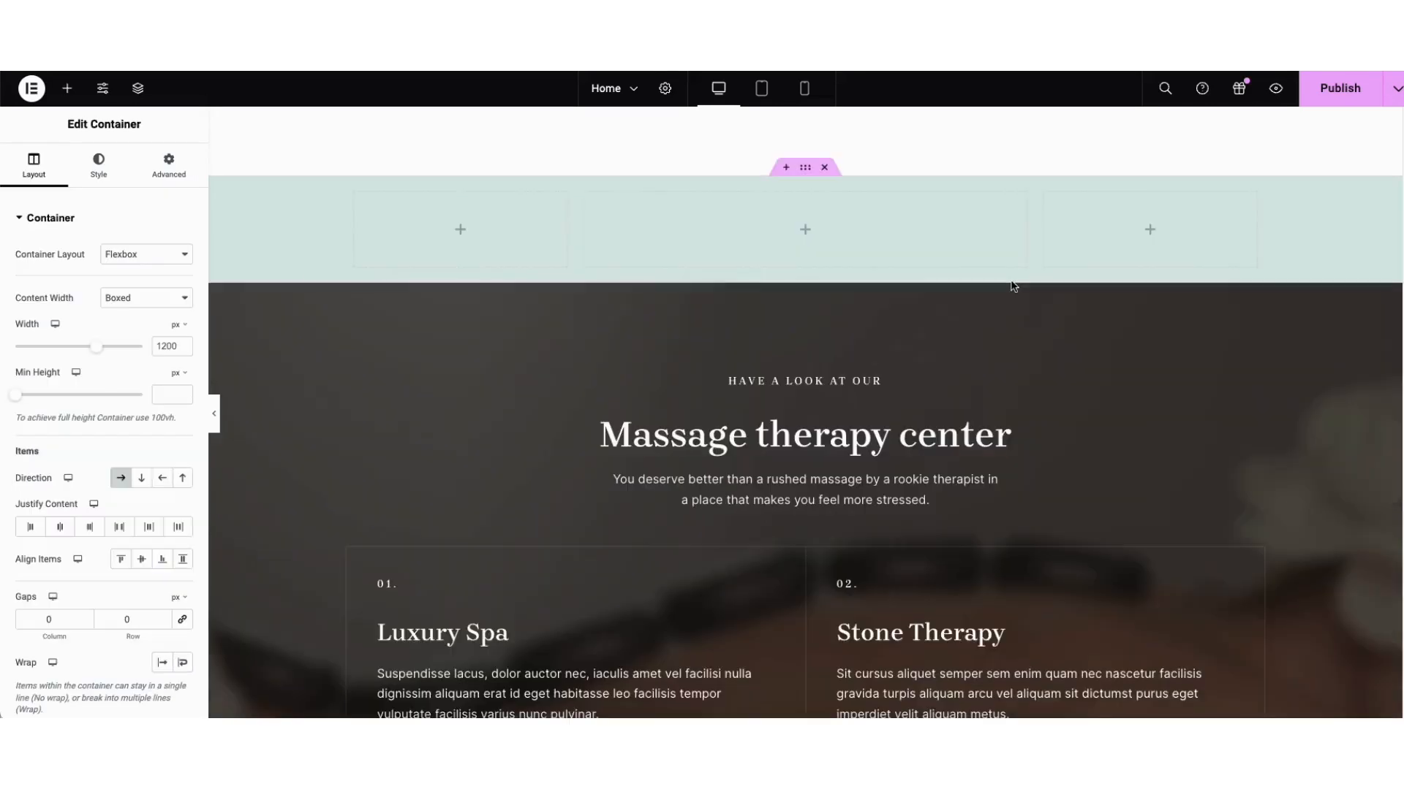
click(67, 87)
drag(64, 409, 791, 245)
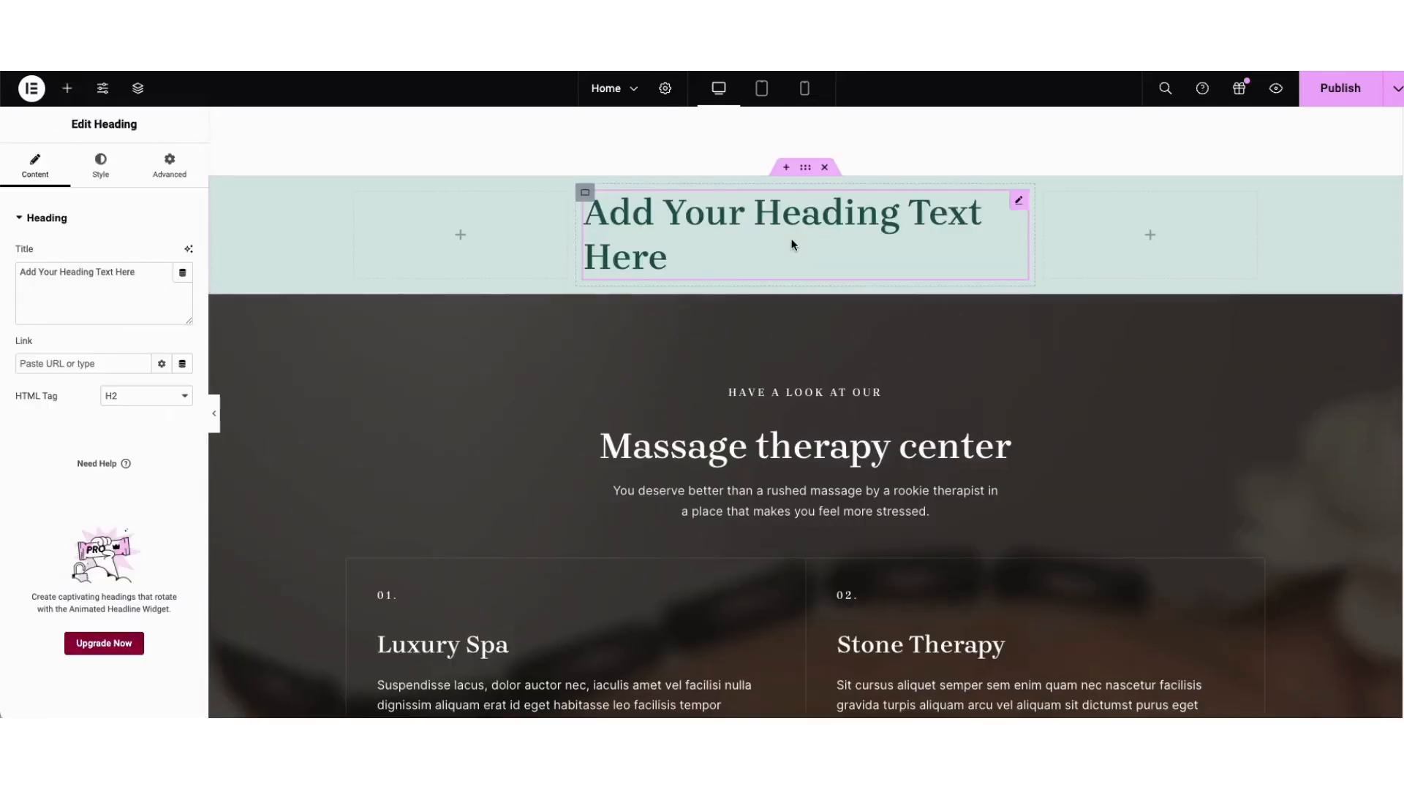
Delete the new three-column container and its heading from above the Massage therapy center section
click(805, 169)
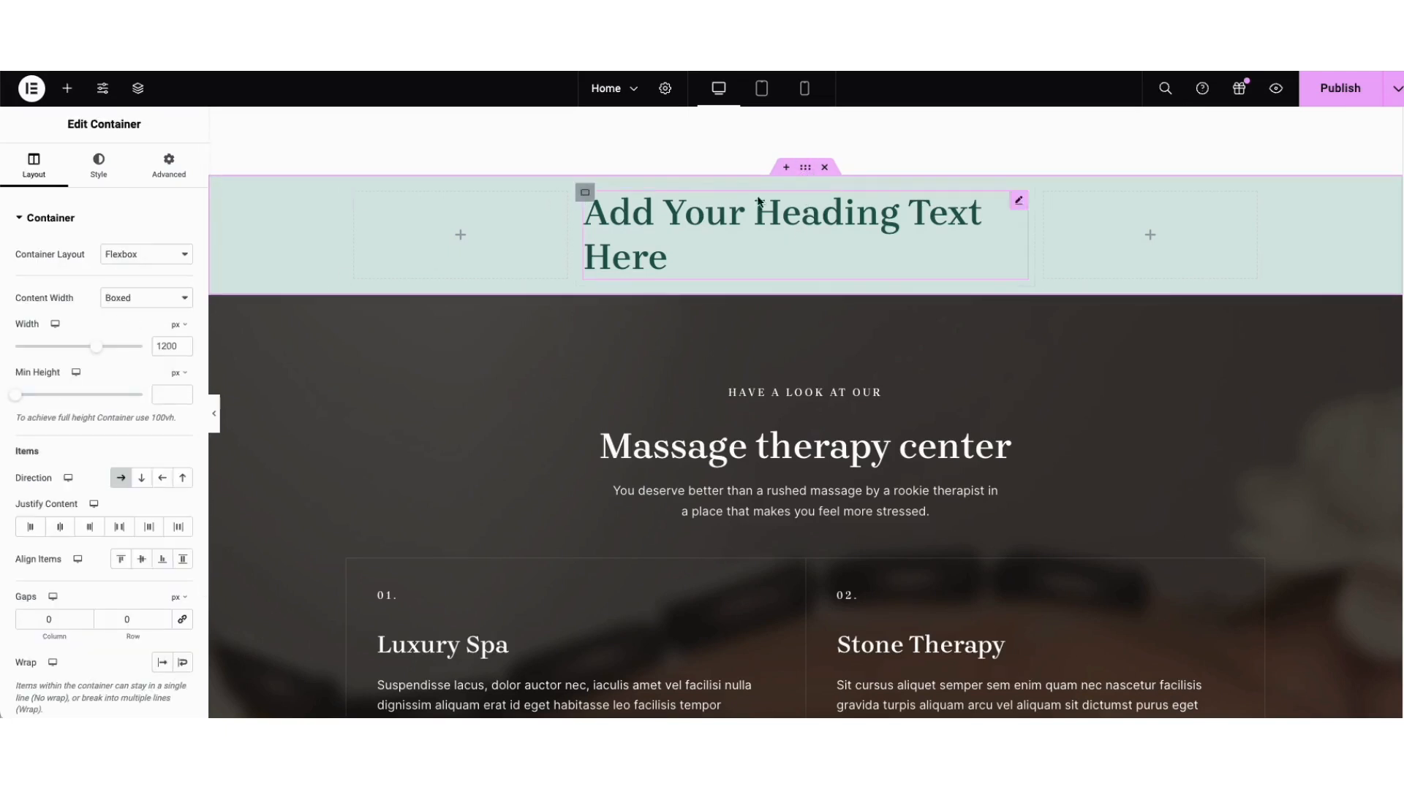
click(824, 168)
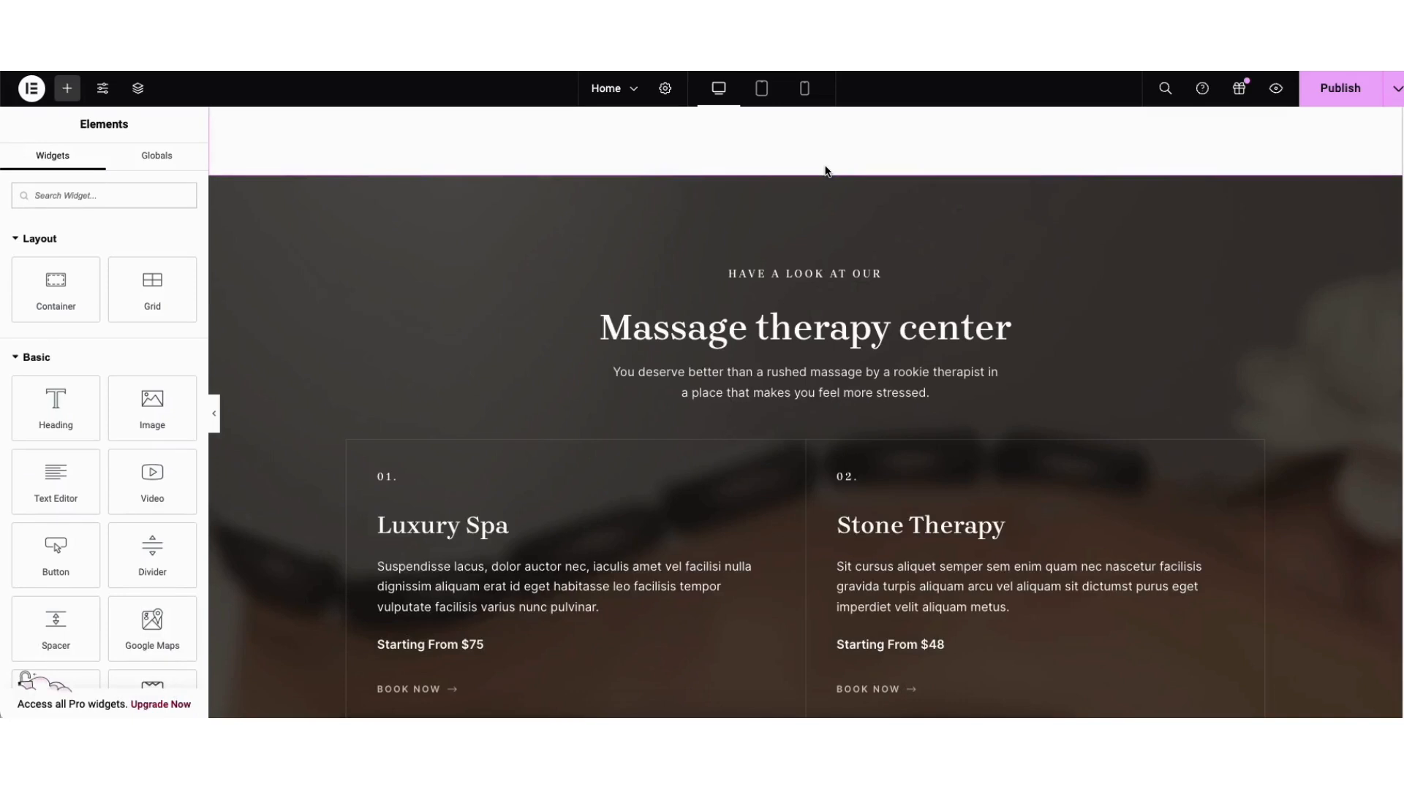
mouse_move(821, 177)
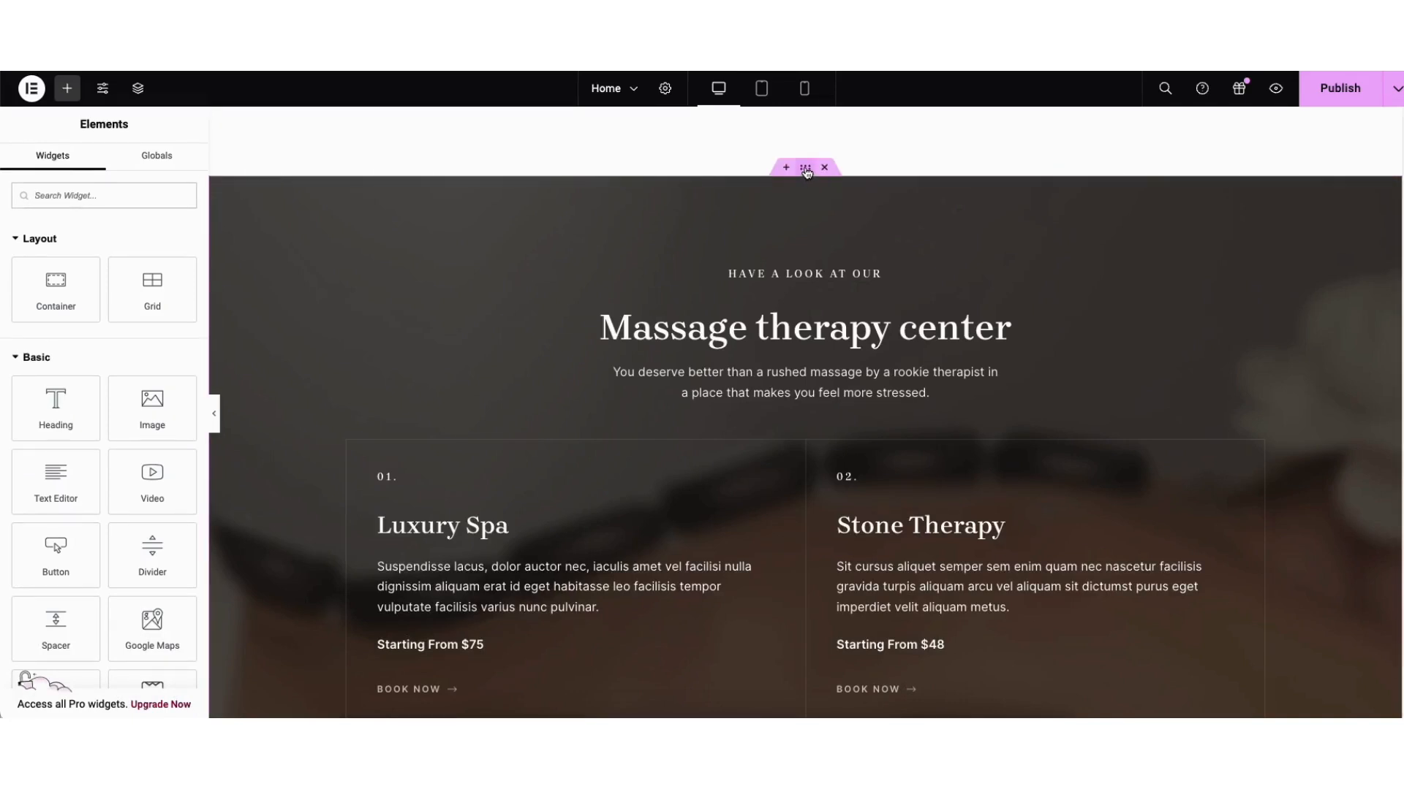
drag(805, 169, 699, 190)
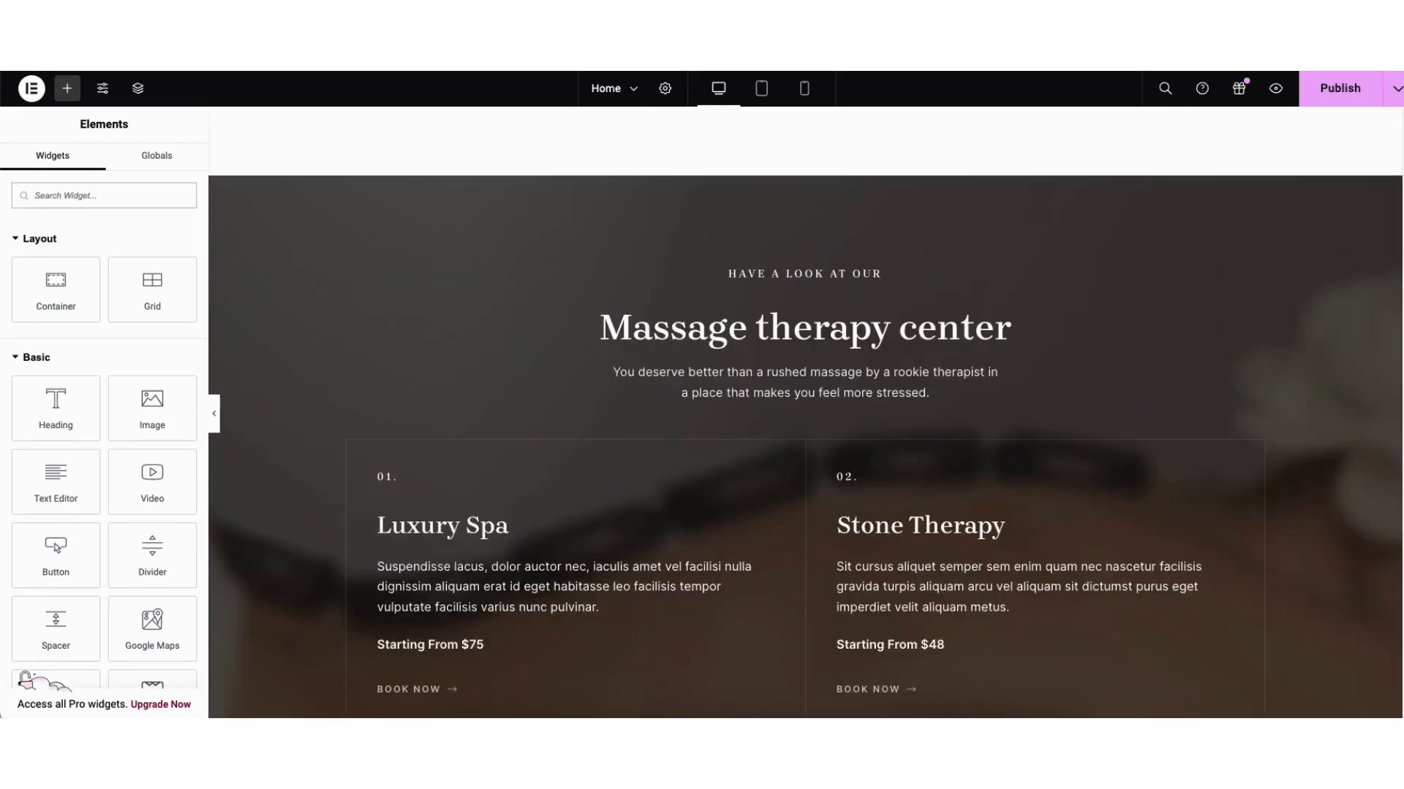
Open the block template library from the empty area above the footer and look through the block categories
scroll(805, 413, down, 20)
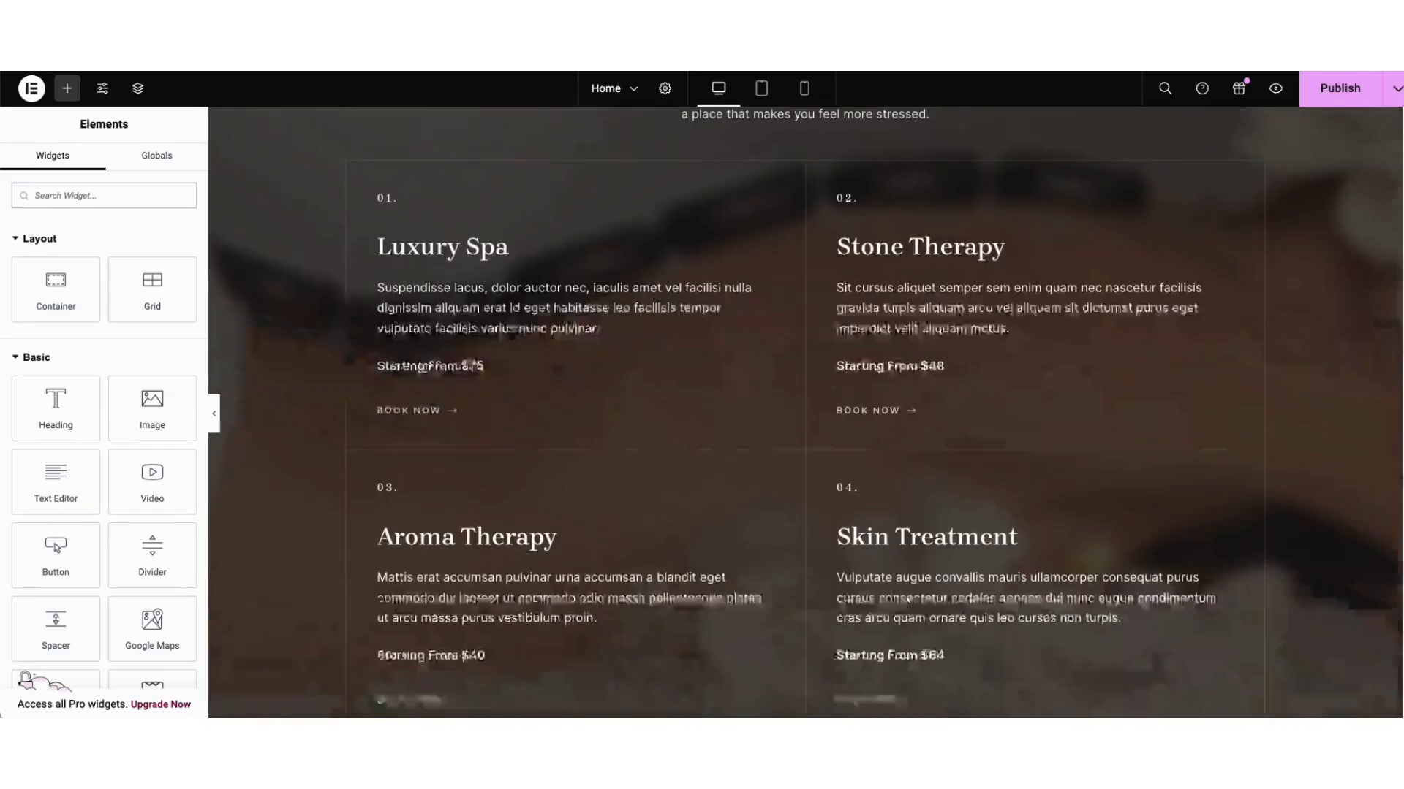
scroll(806, 413, down, 4)
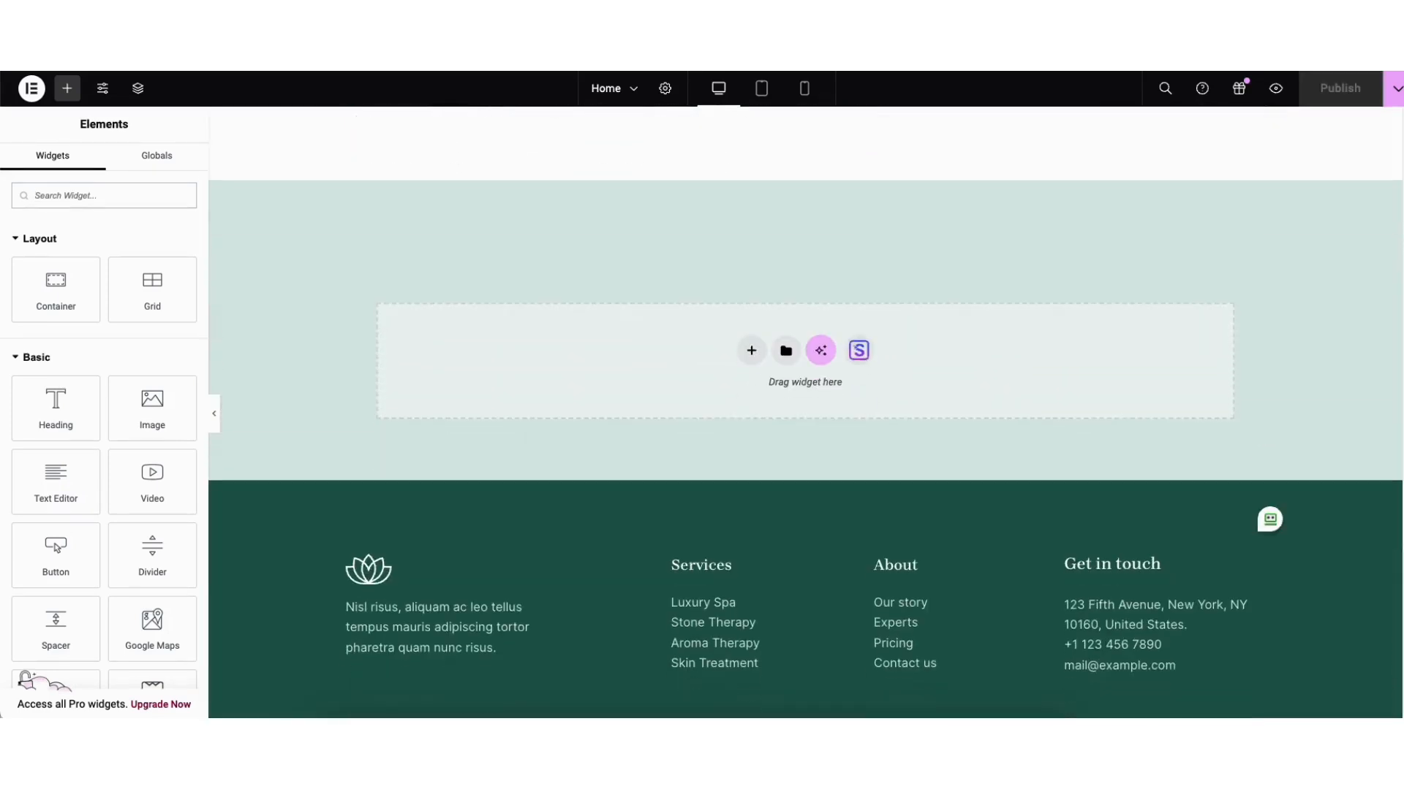
click(859, 352)
click(744, 124)
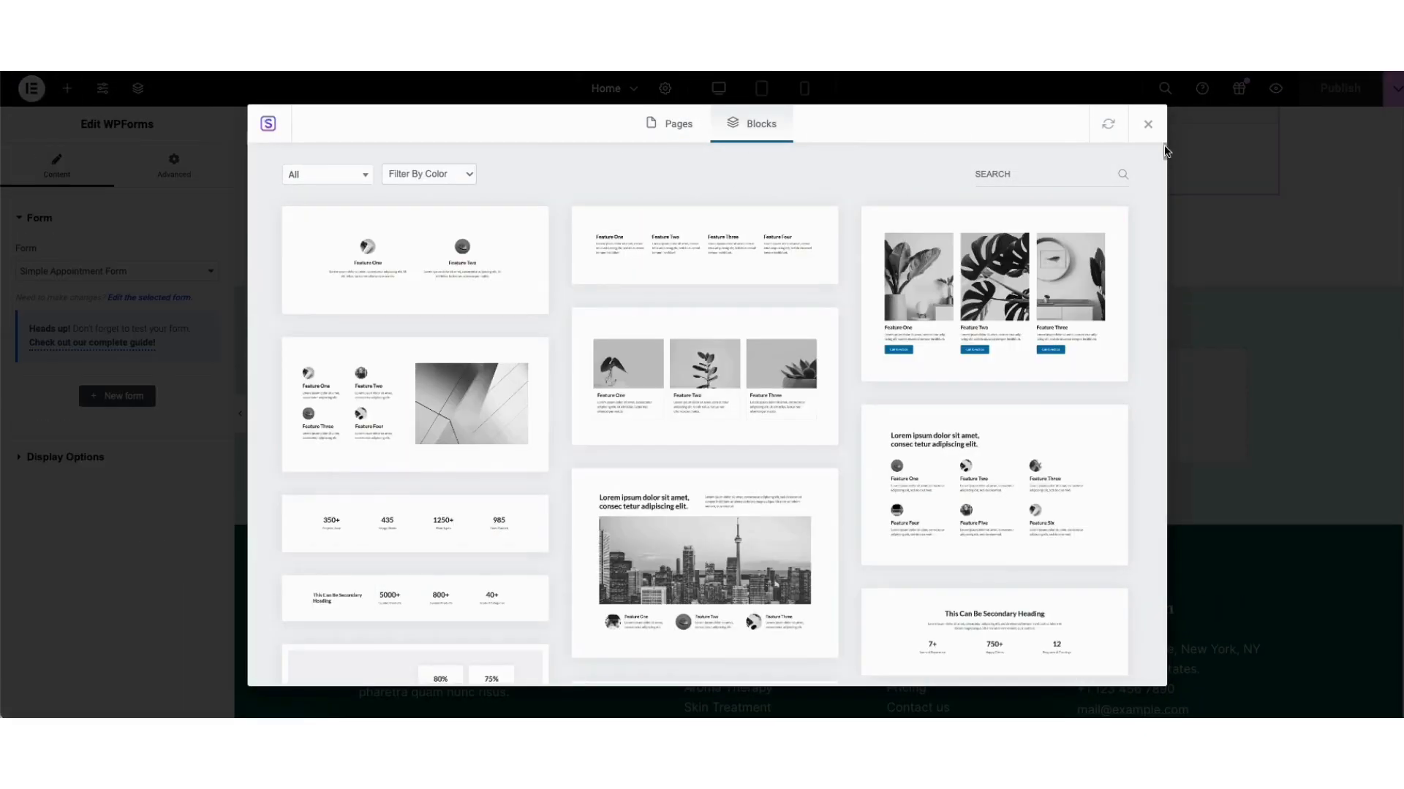
mouse_move(1167, 152)
mouse_down()
mouse_move(1165, 200)
mouse_move(1162, 141)
mouse_up()
click(343, 180)
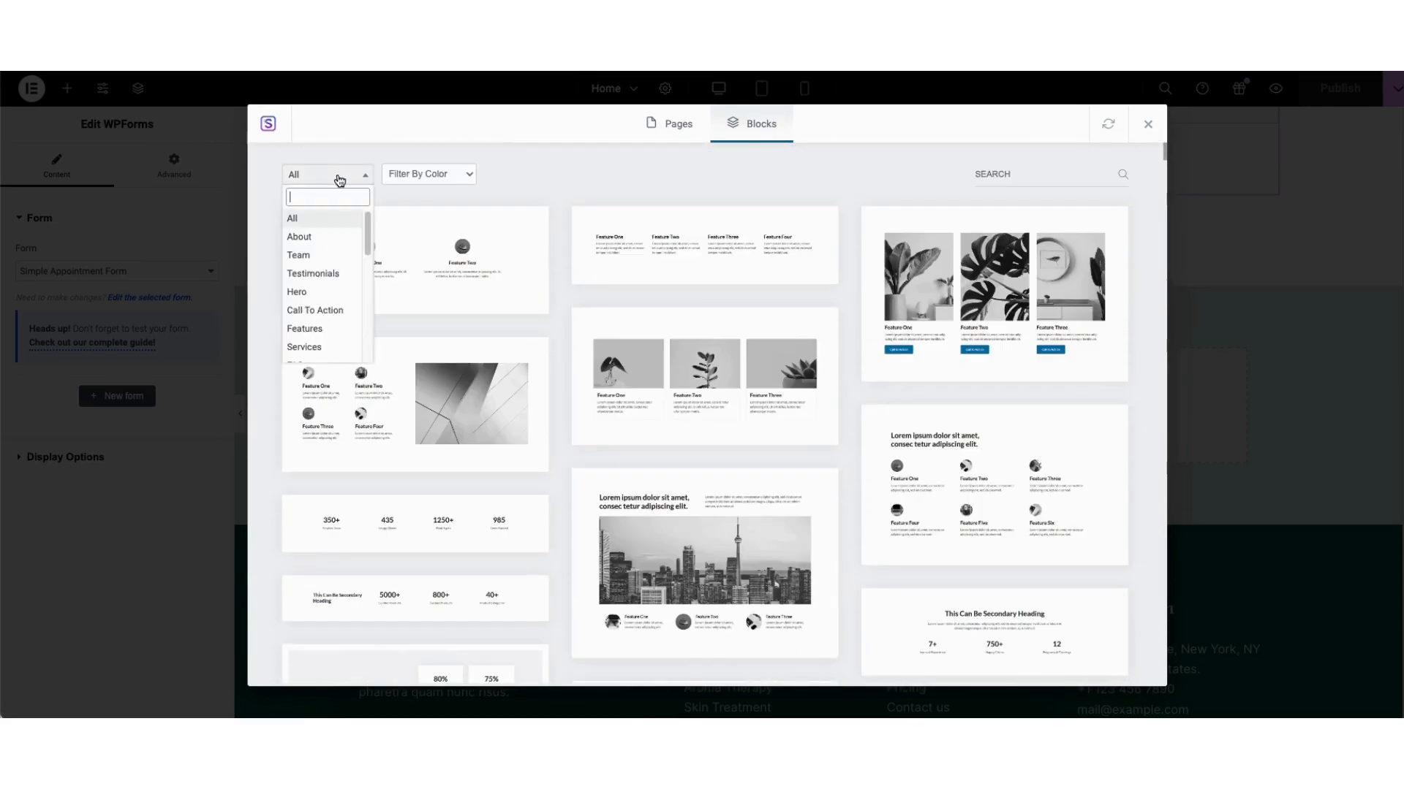
mouse_move(368, 225)
mouse_down()
mouse_move(372, 322)
mouse_move(372, 216)
mouse_up()
click(568, 178)
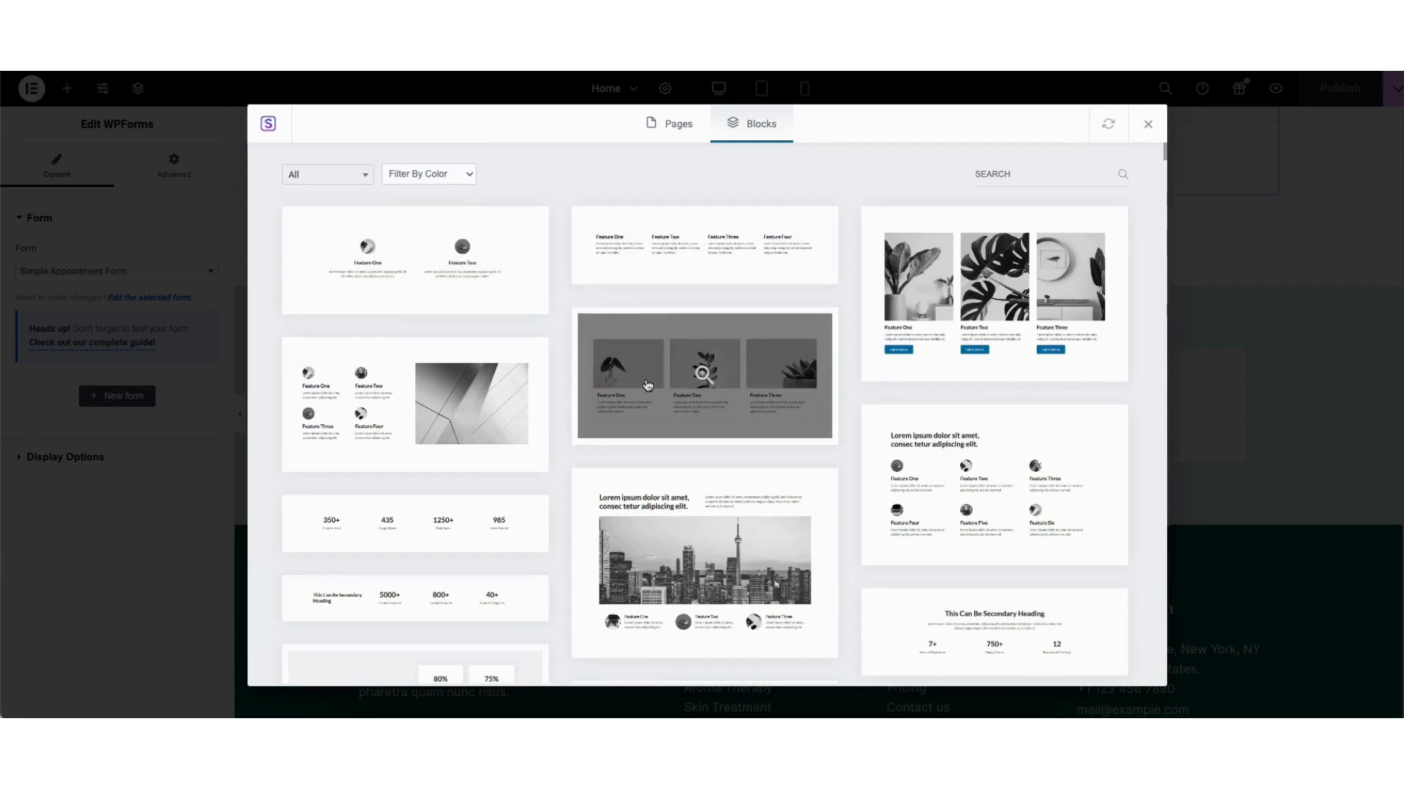
Import the three-card block with Feature One, Feature Two and Feature Three under plant photos into the home page
click(661, 379)
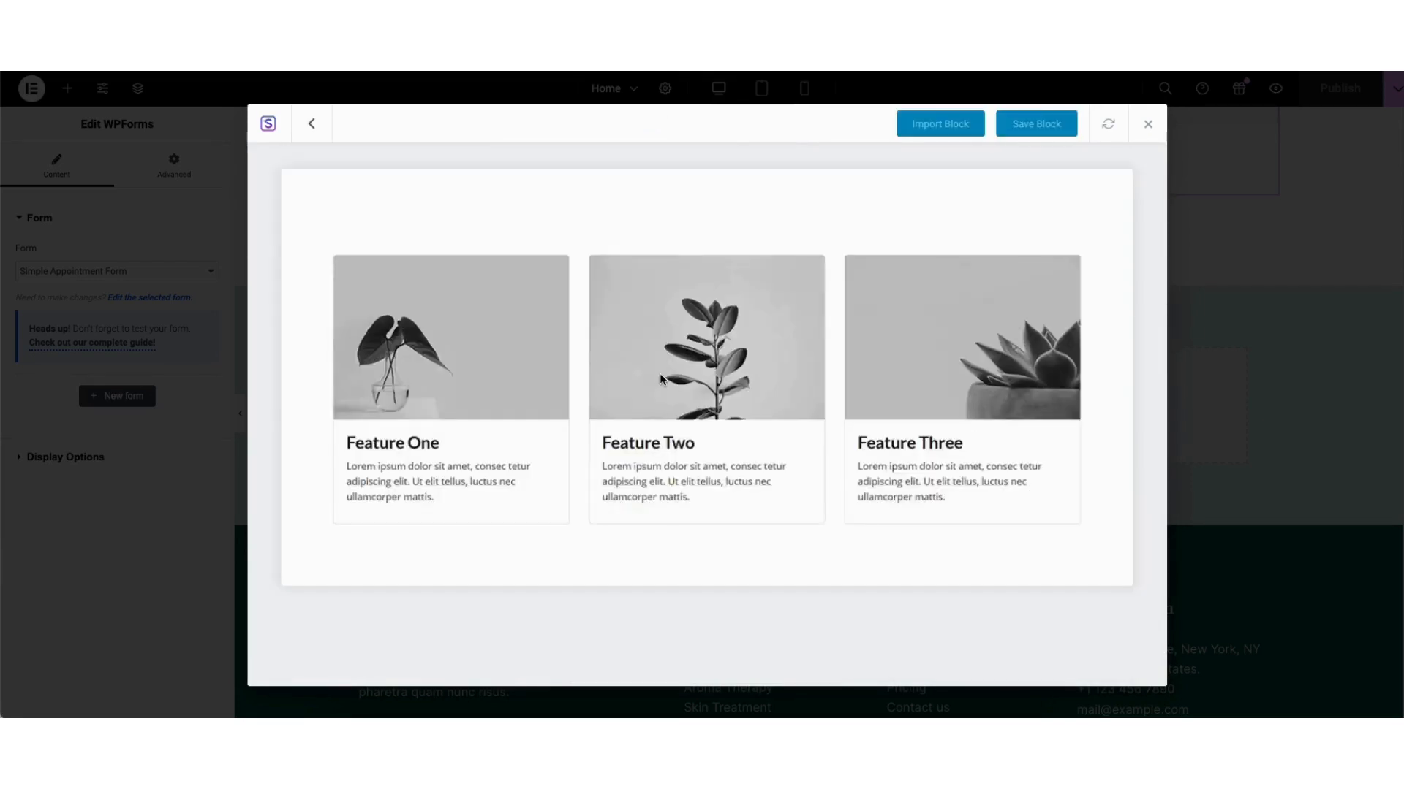
click(929, 126)
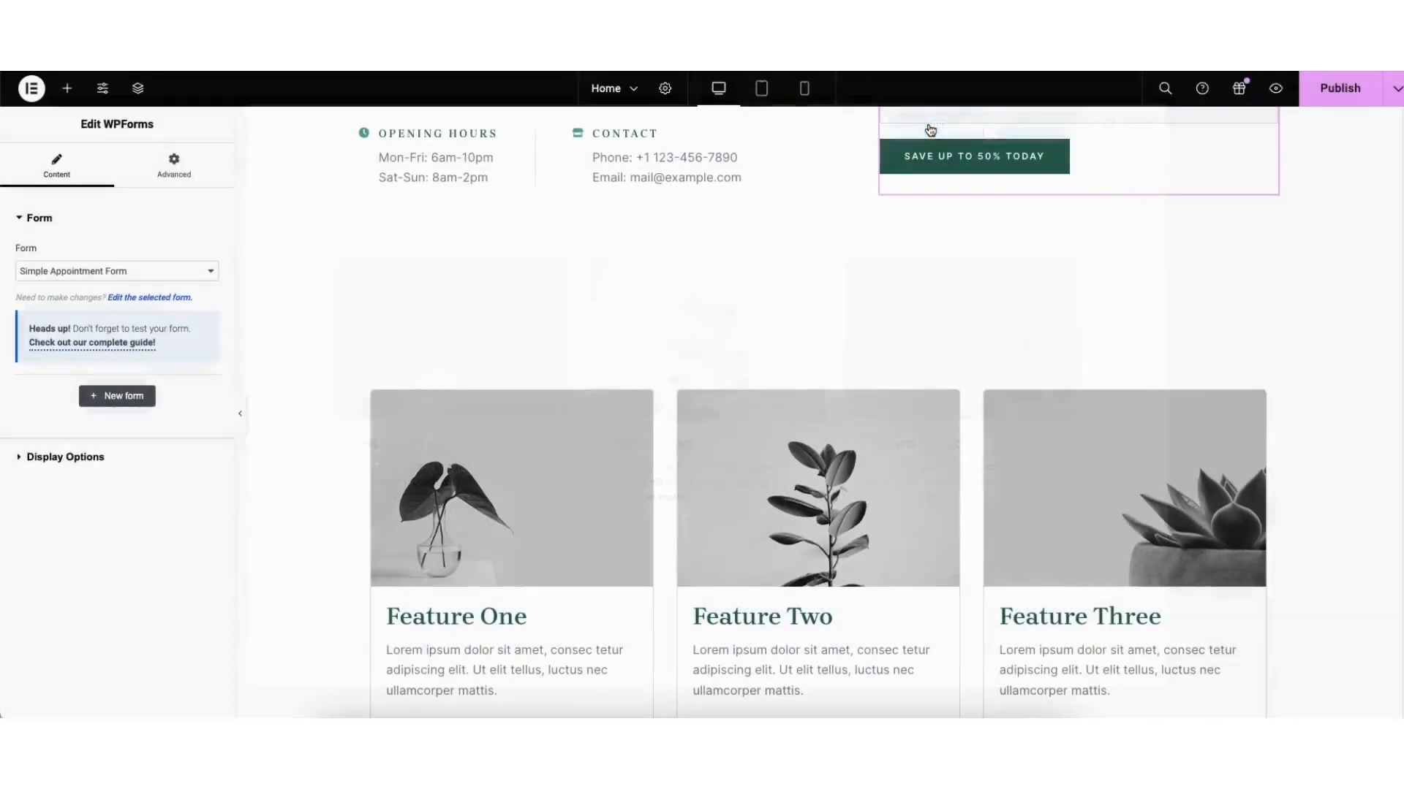
scroll(1169, 537, down, 2)
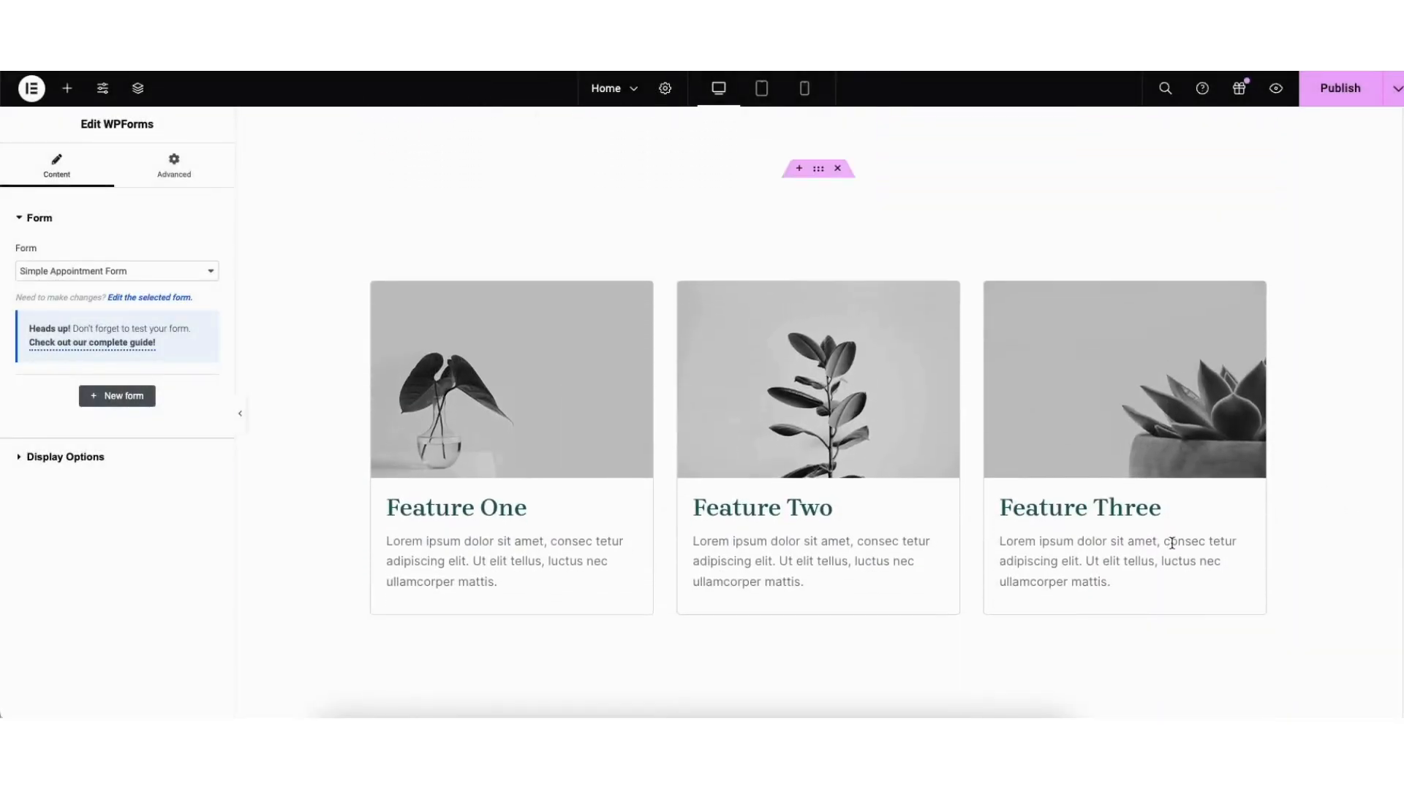
Examine the imported features section's layout and background style settings, including its background color picker, keeping the color #FFFFFF
right_click(315, 244)
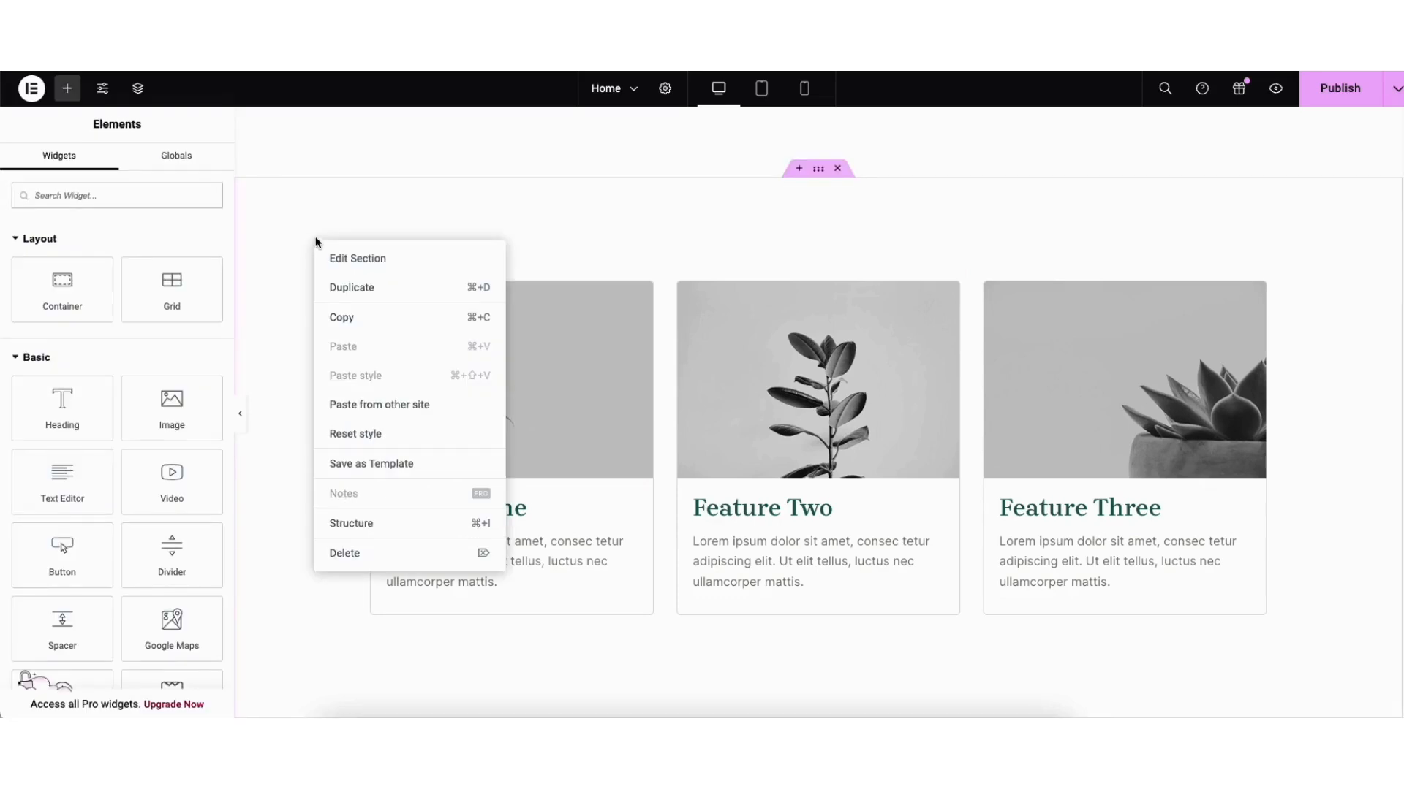
click(342, 259)
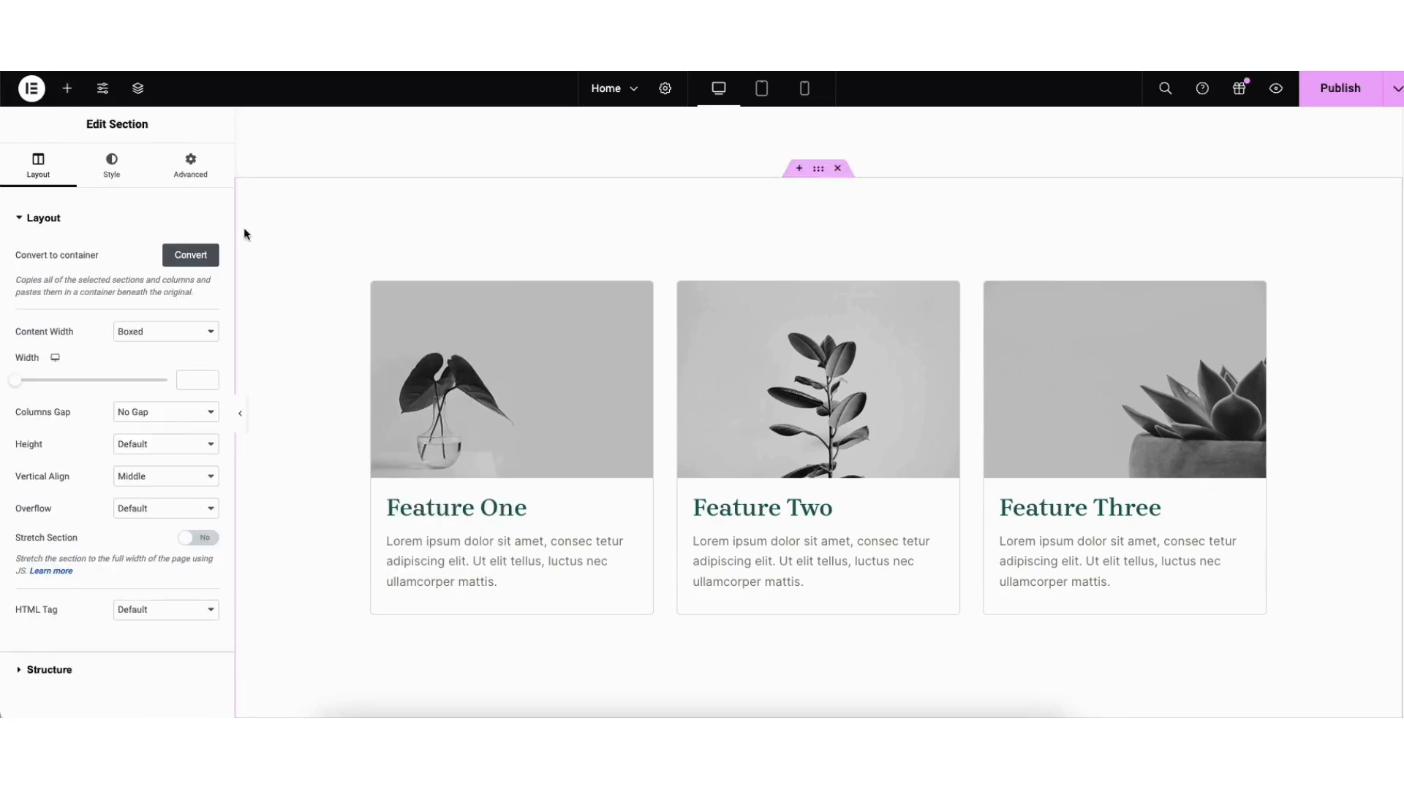
click(112, 165)
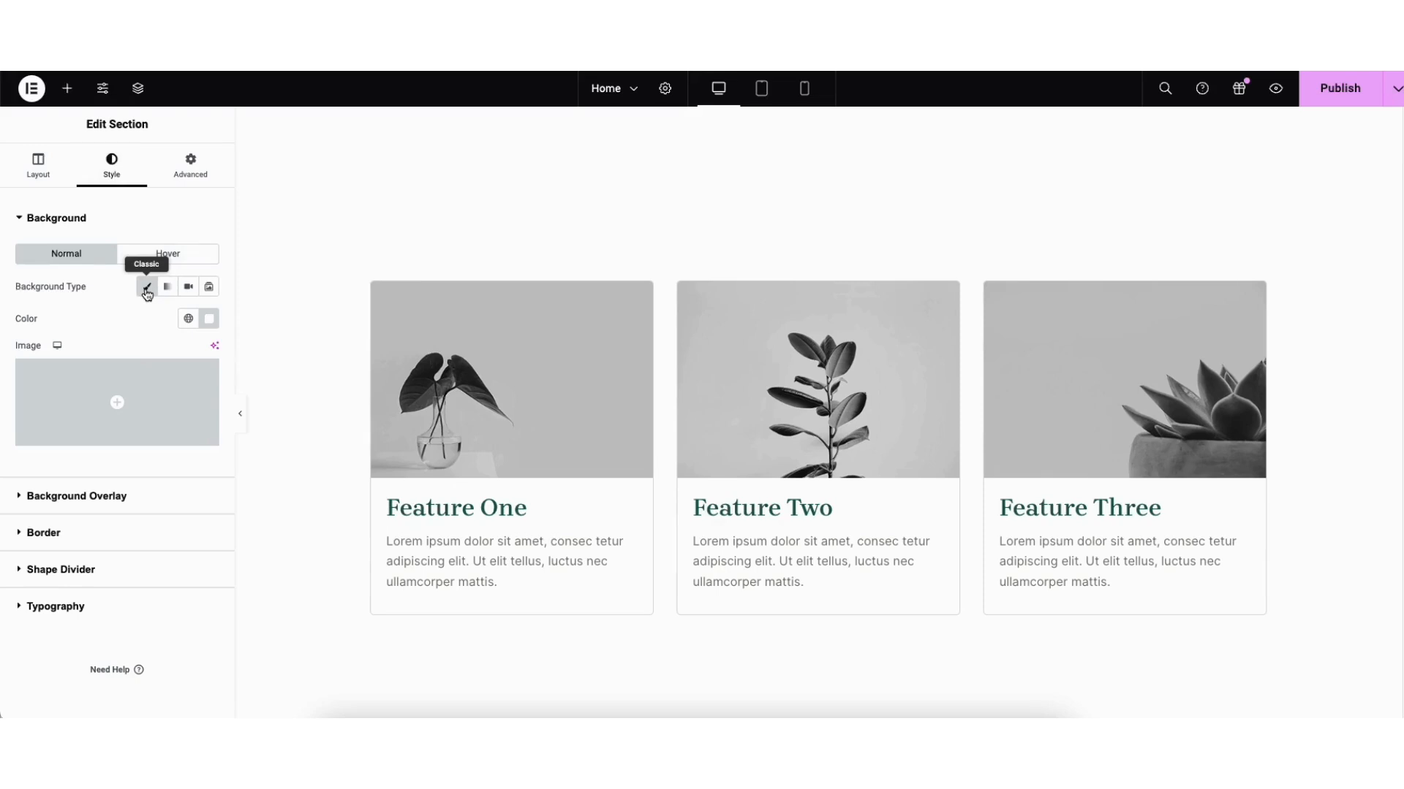
click(209, 318)
click(246, 432)
mouse_move(246, 432)
mouse_down()
mouse_move(298, 379)
mouse_move(204, 392)
mouse_move(110, 376)
mouse_up()
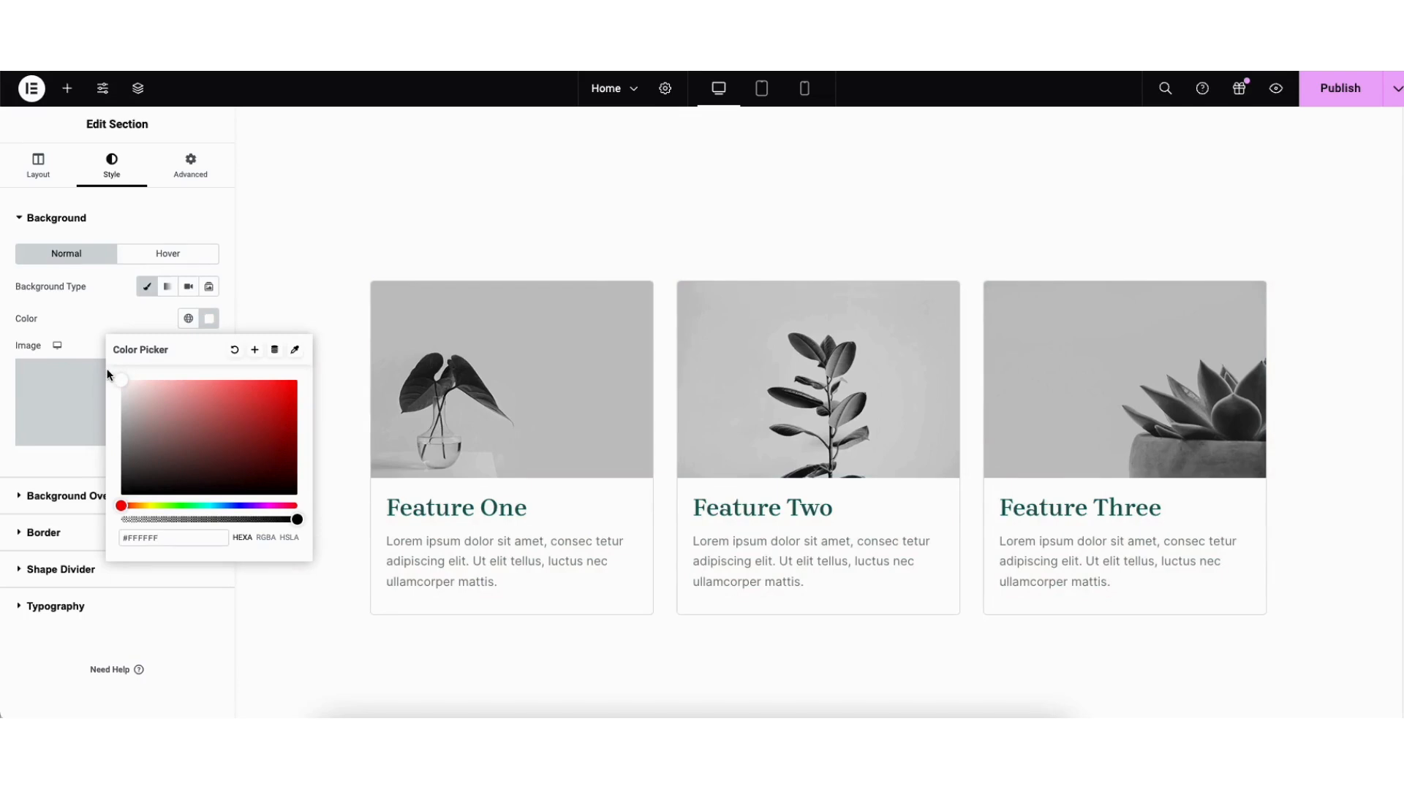
click(121, 318)
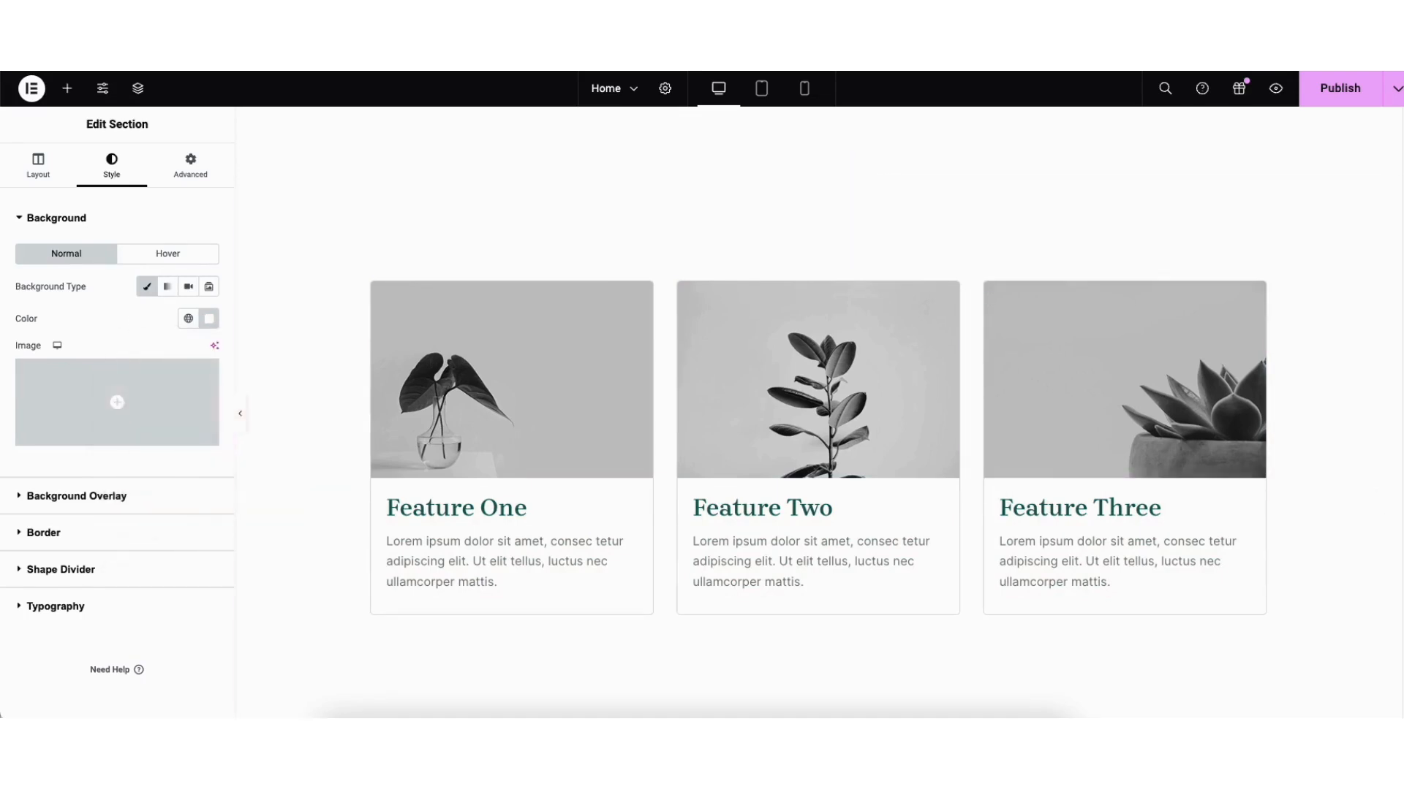
scroll(1392, 563, up, 7)
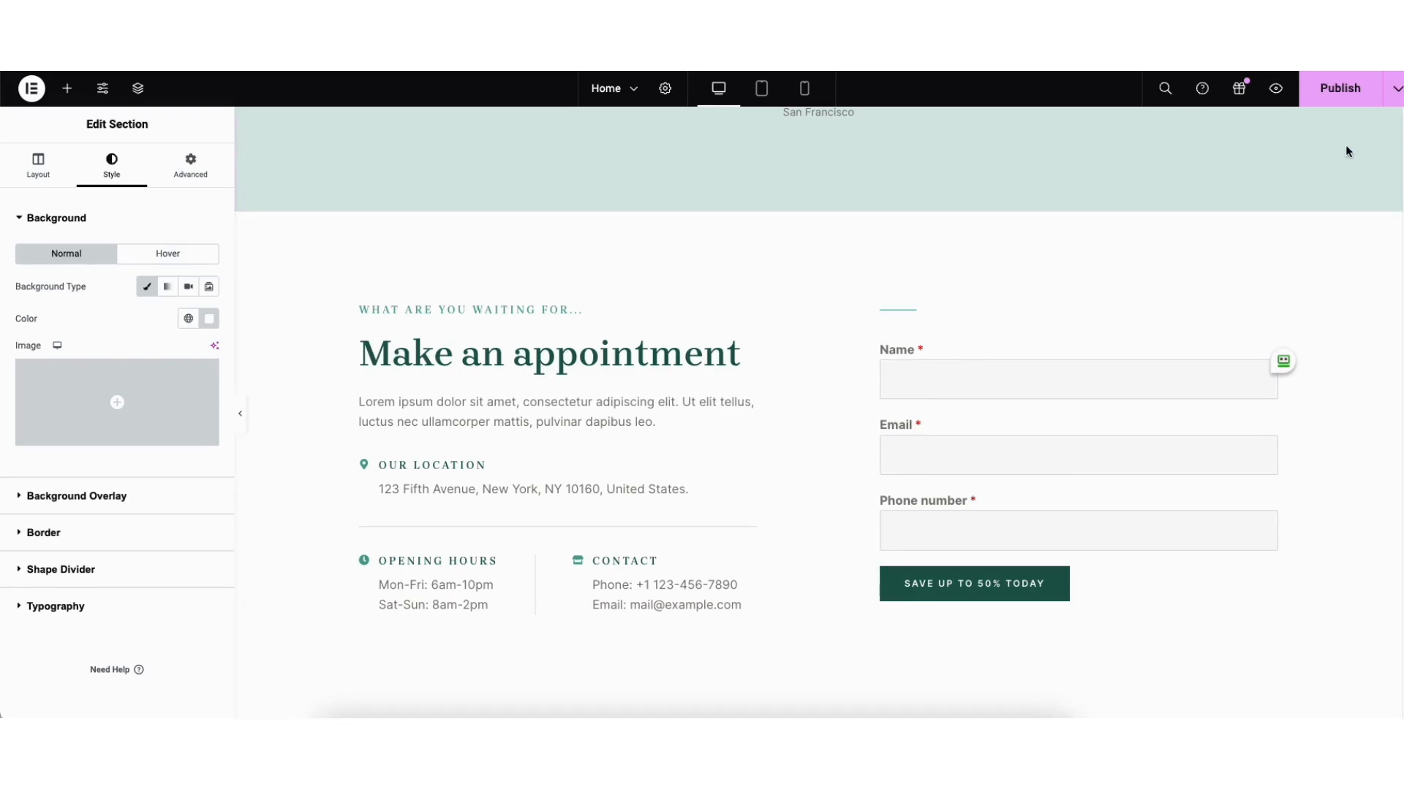
Save the home page as a draft and open its preview
click(1396, 91)
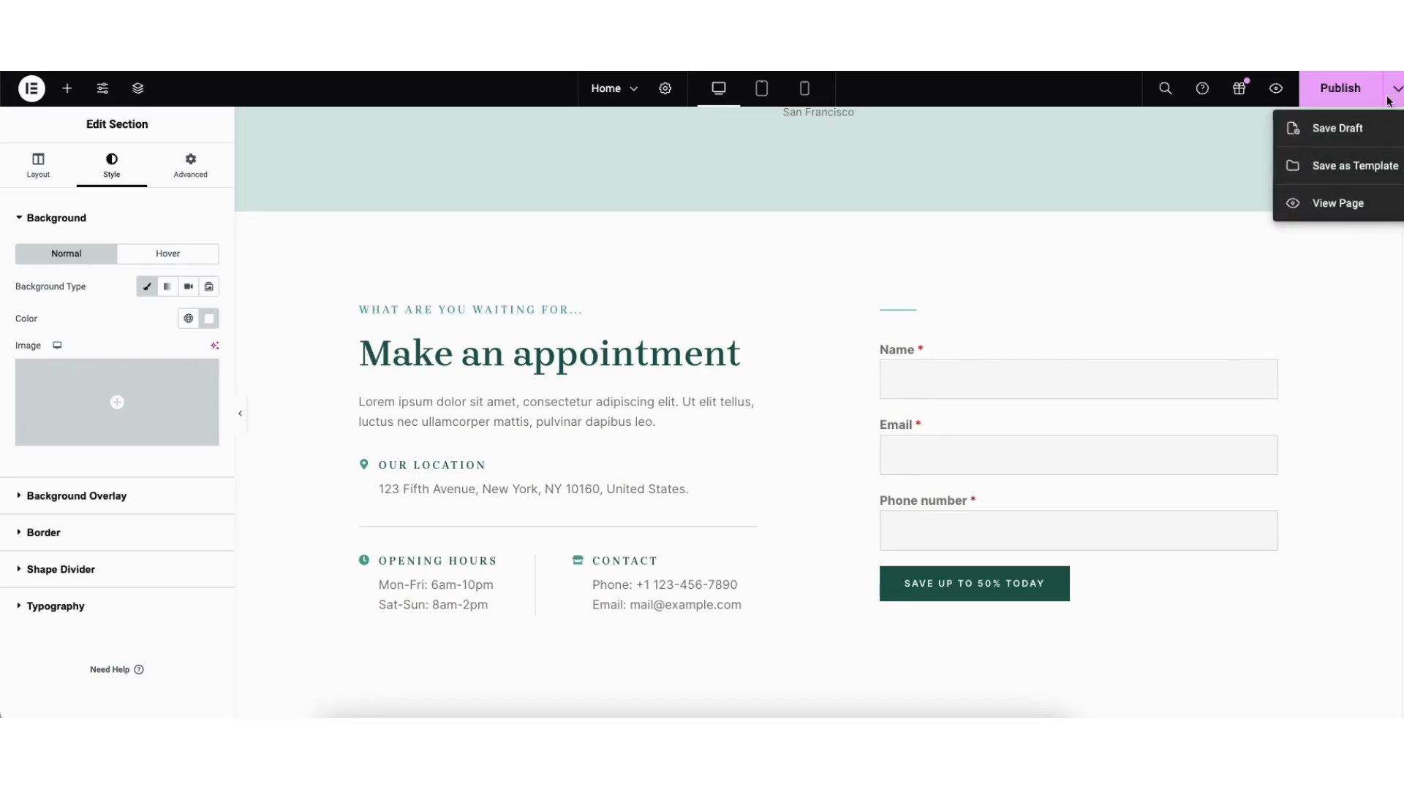
click(1350, 130)
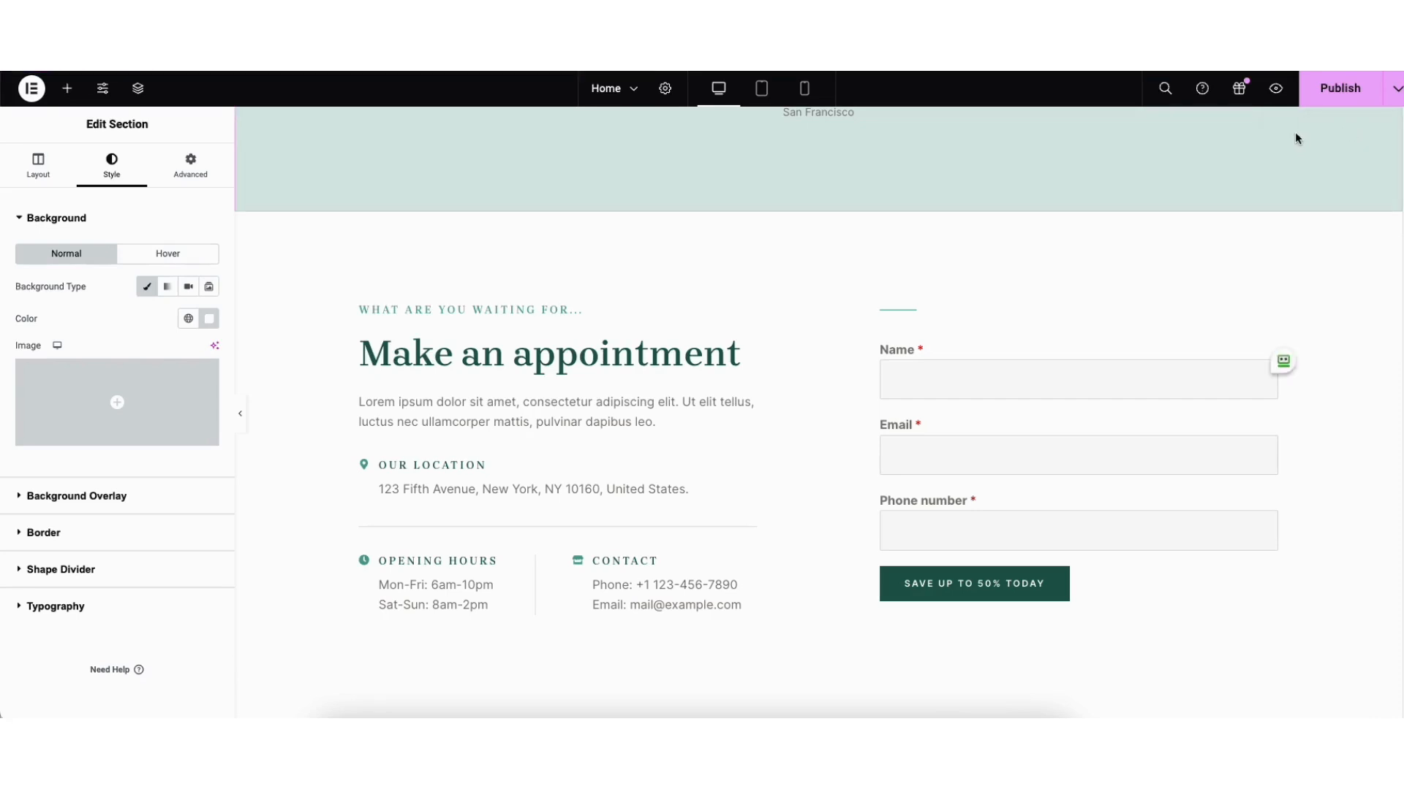
click(1276, 89)
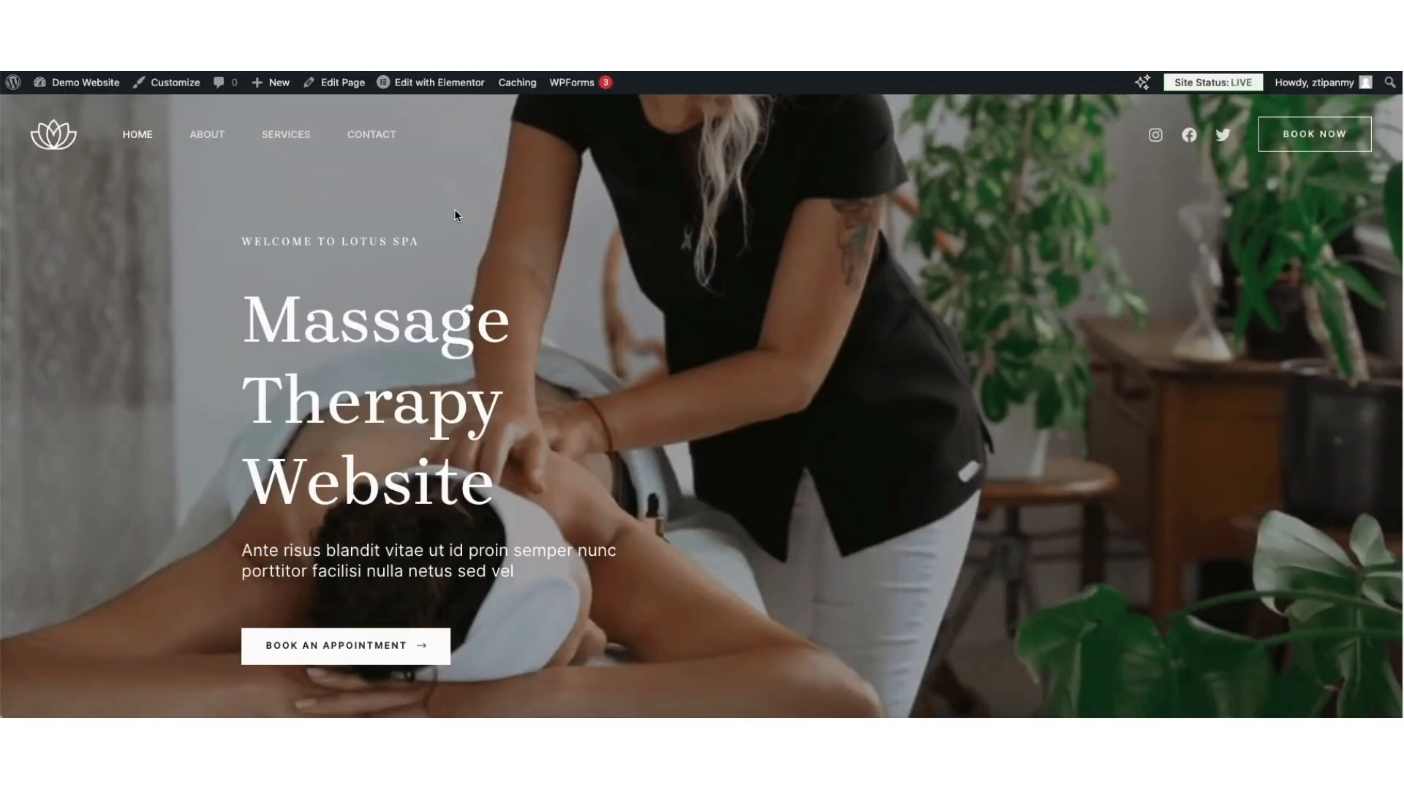
Open the site's Contact page and examine its appointment details and quote form
click(372, 139)
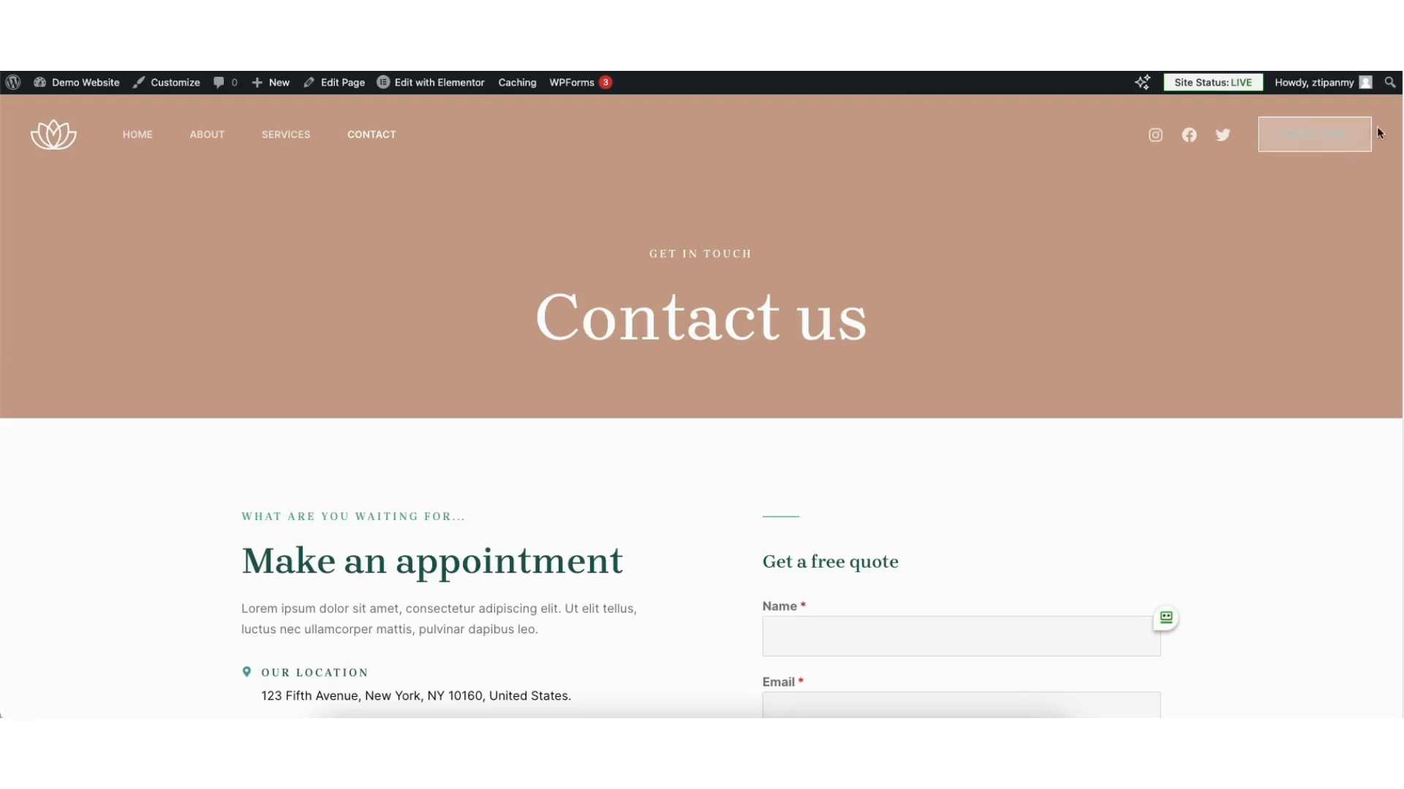
scroll(1379, 133, down, 5)
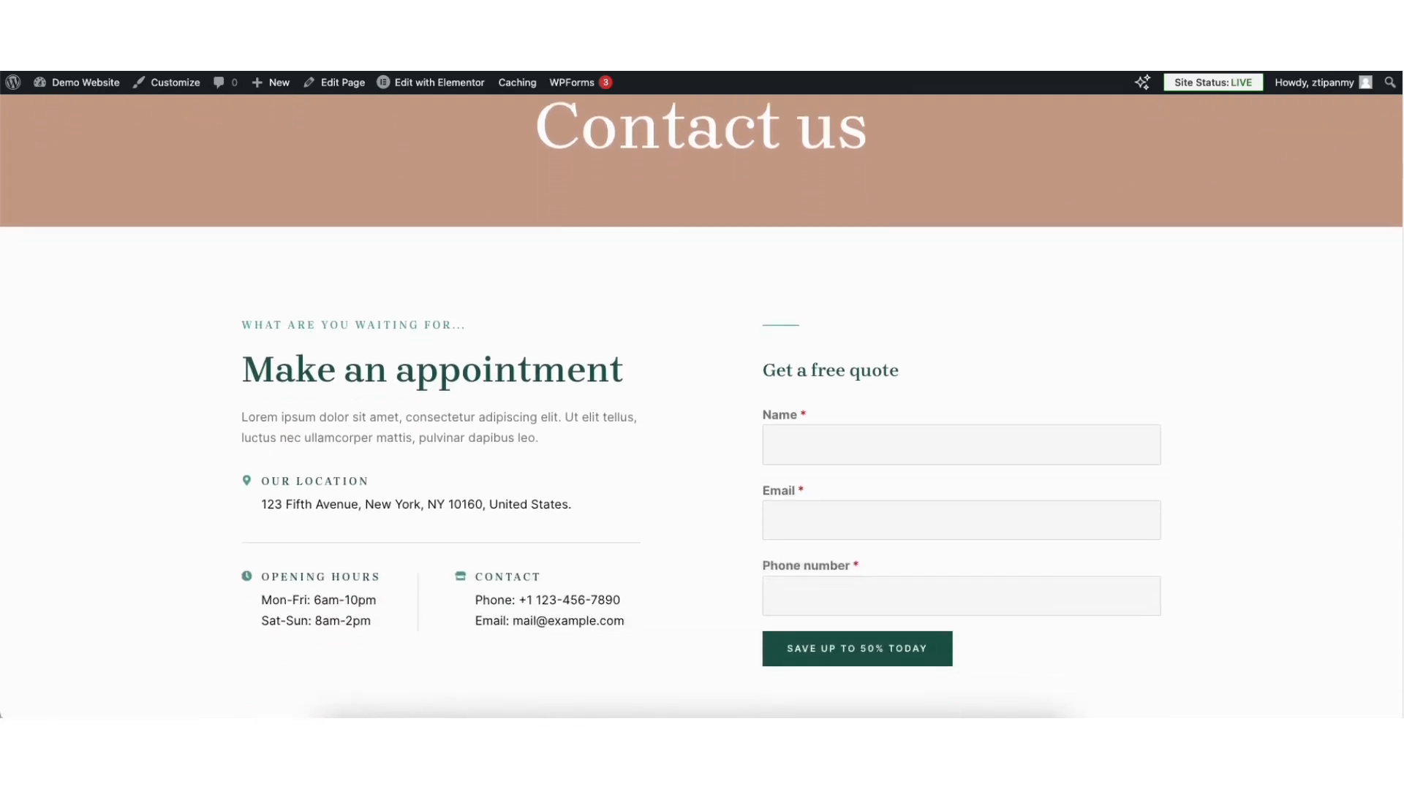
scroll(924, 392, down, 1)
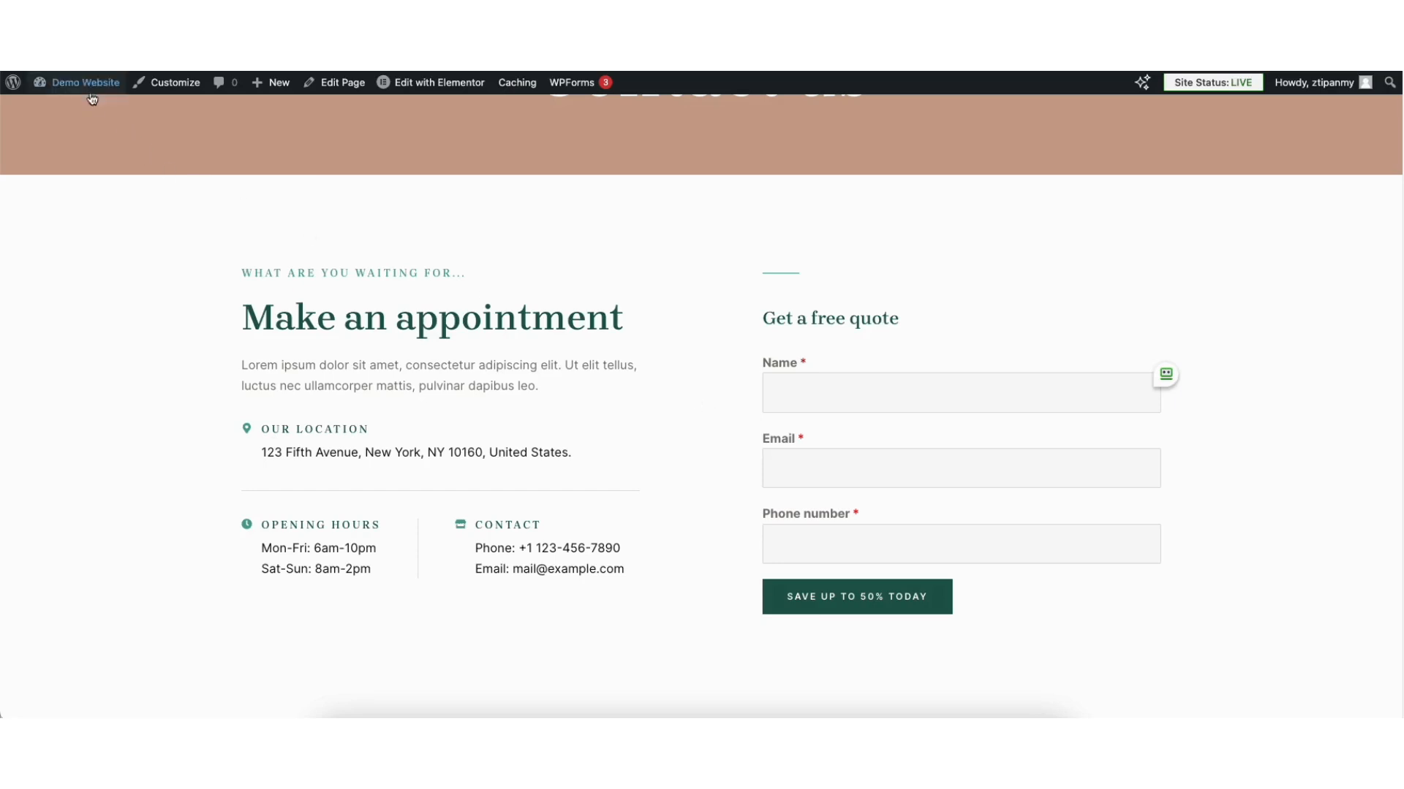
Return to the WordPress dashboard and open the WPForms list of forms
mouse_move(76, 88)
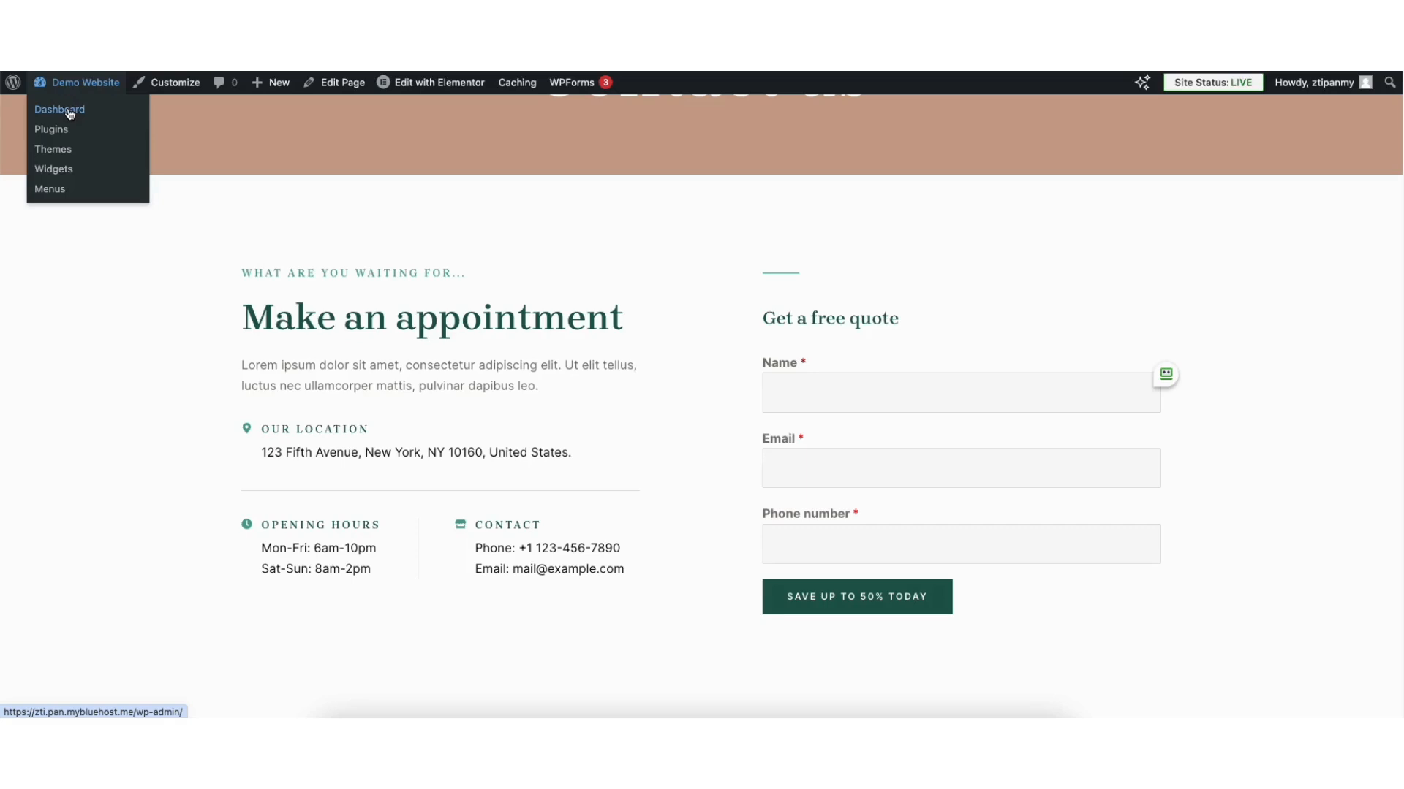
click(70, 111)
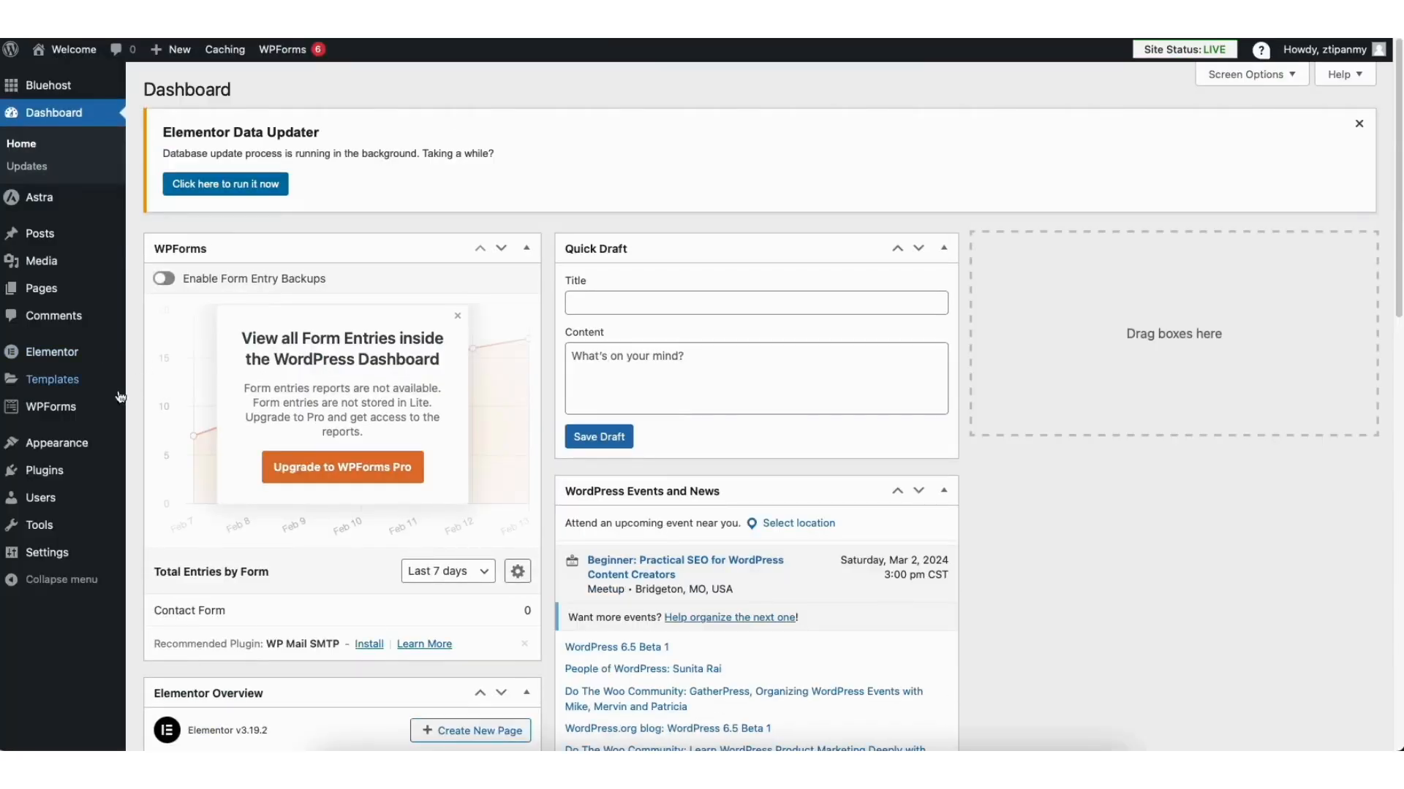
mouse_move(35, 413)
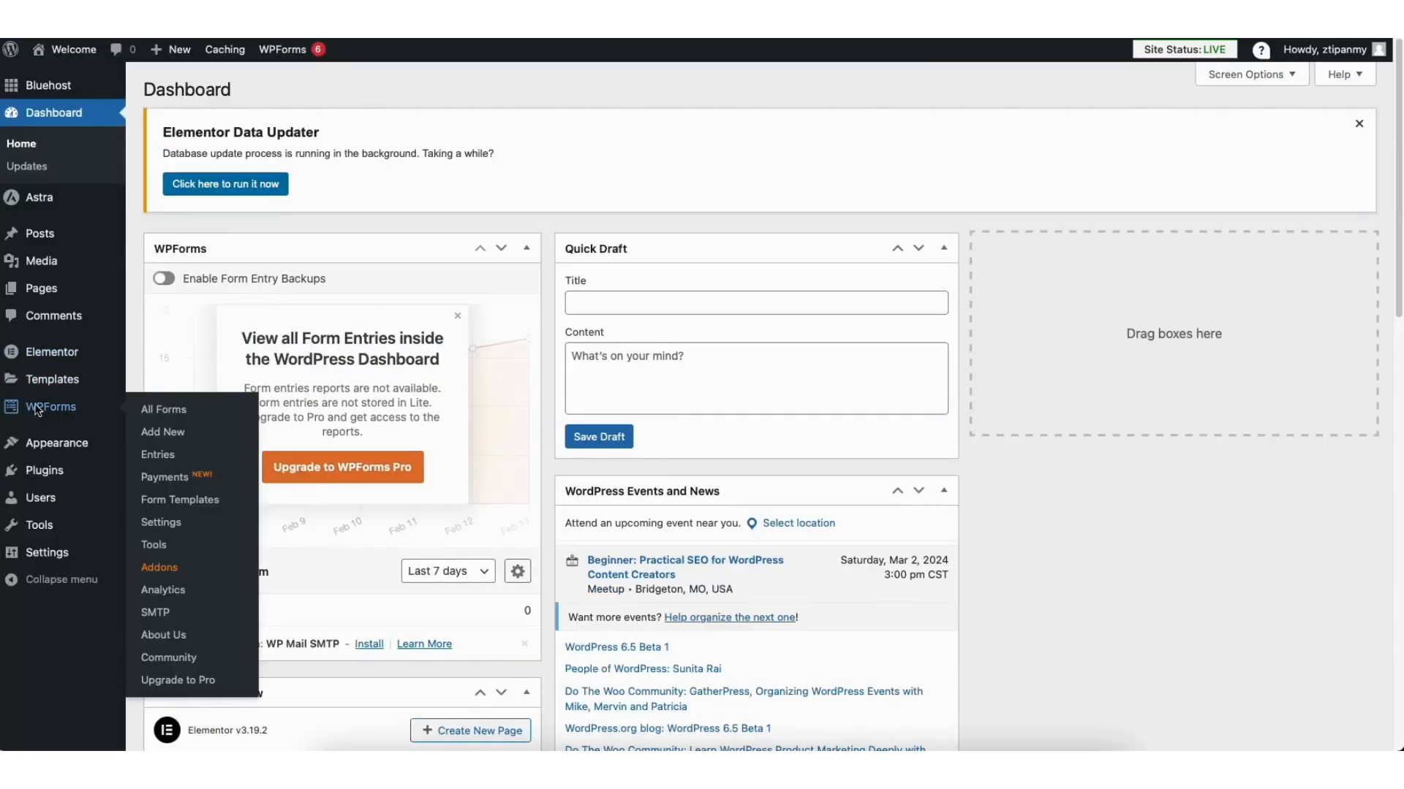
click(35, 409)
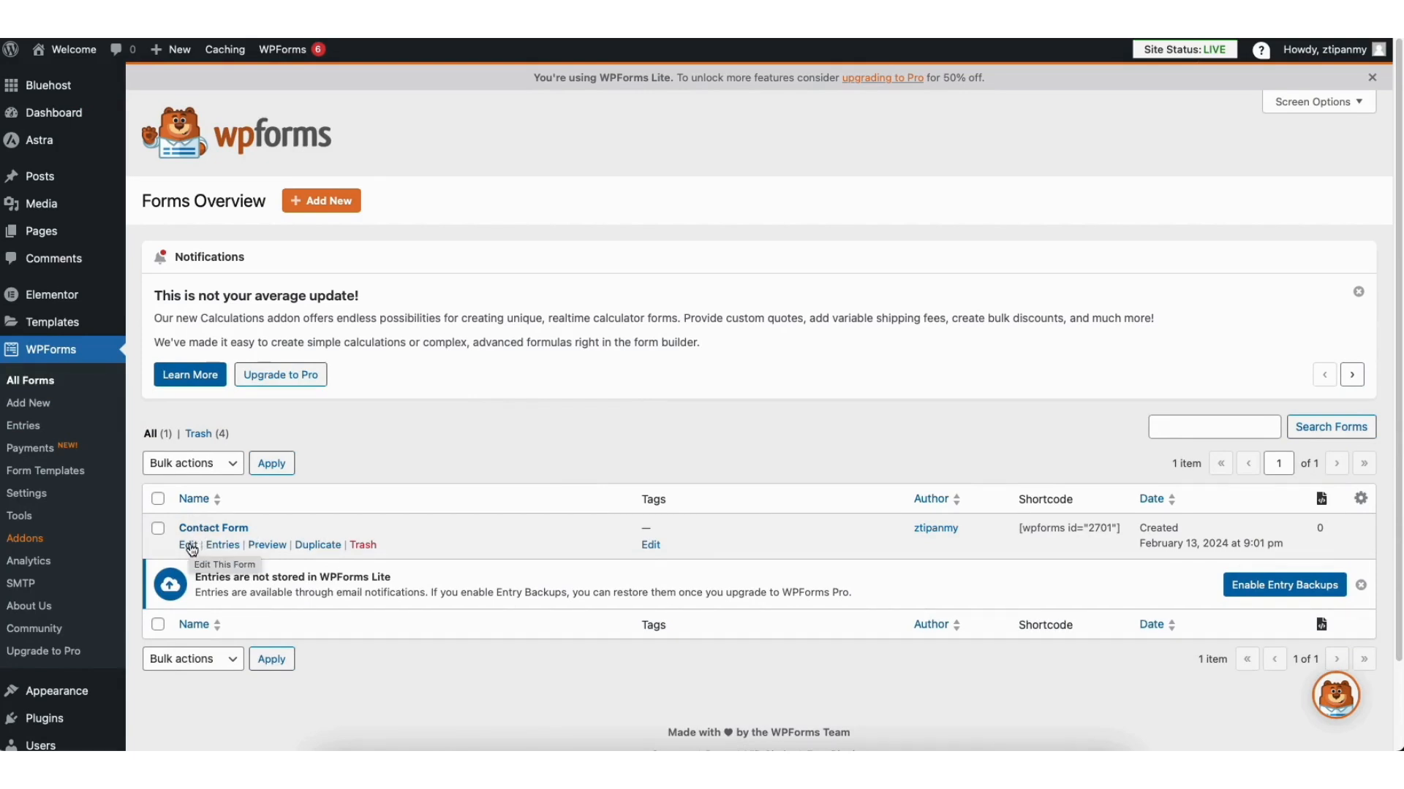
Open Contact Form for editing and add a Single Line Text field between the name and email fields
click(189, 545)
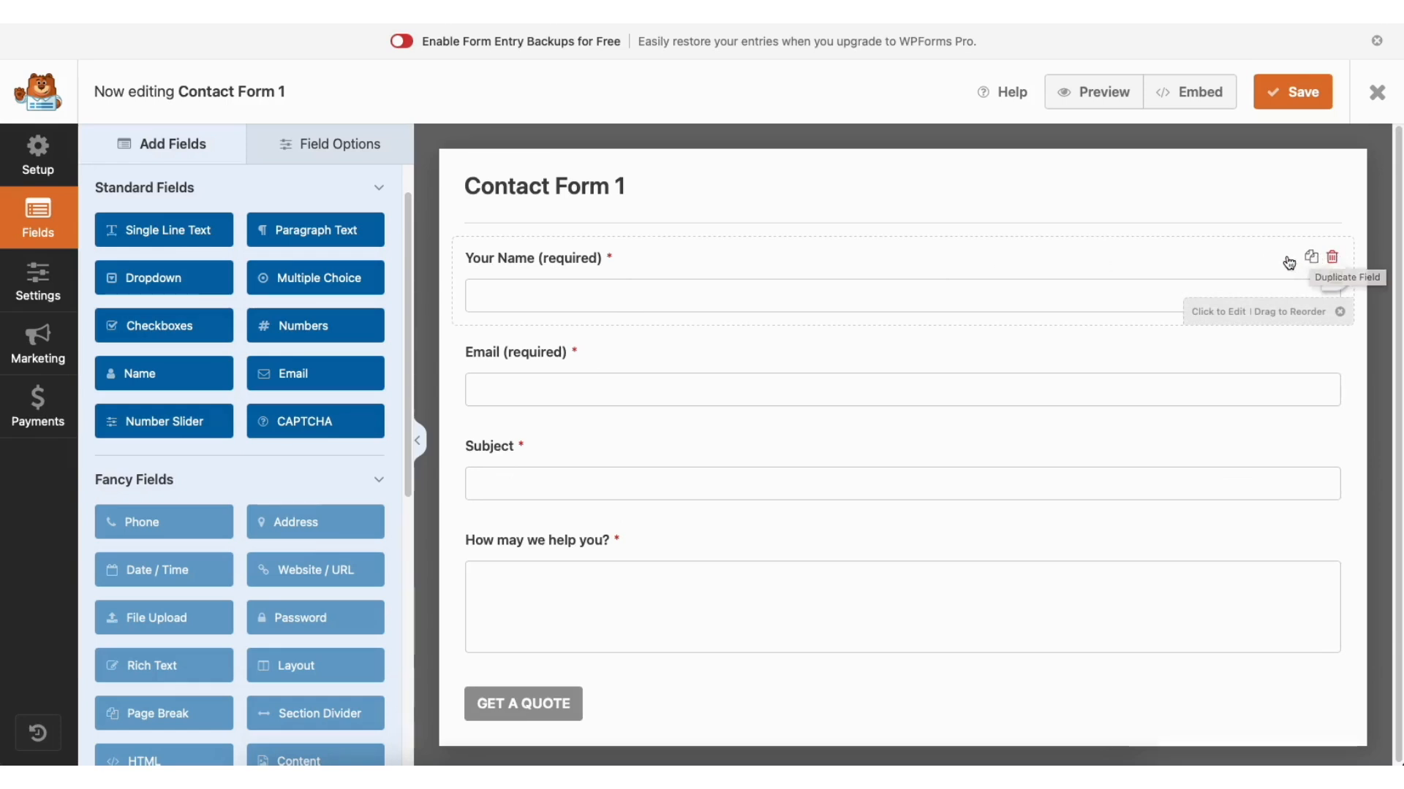
mouse_move(522, 256)
mouse_down()
mouse_move(526, 370)
mouse_move(516, 262)
mouse_up()
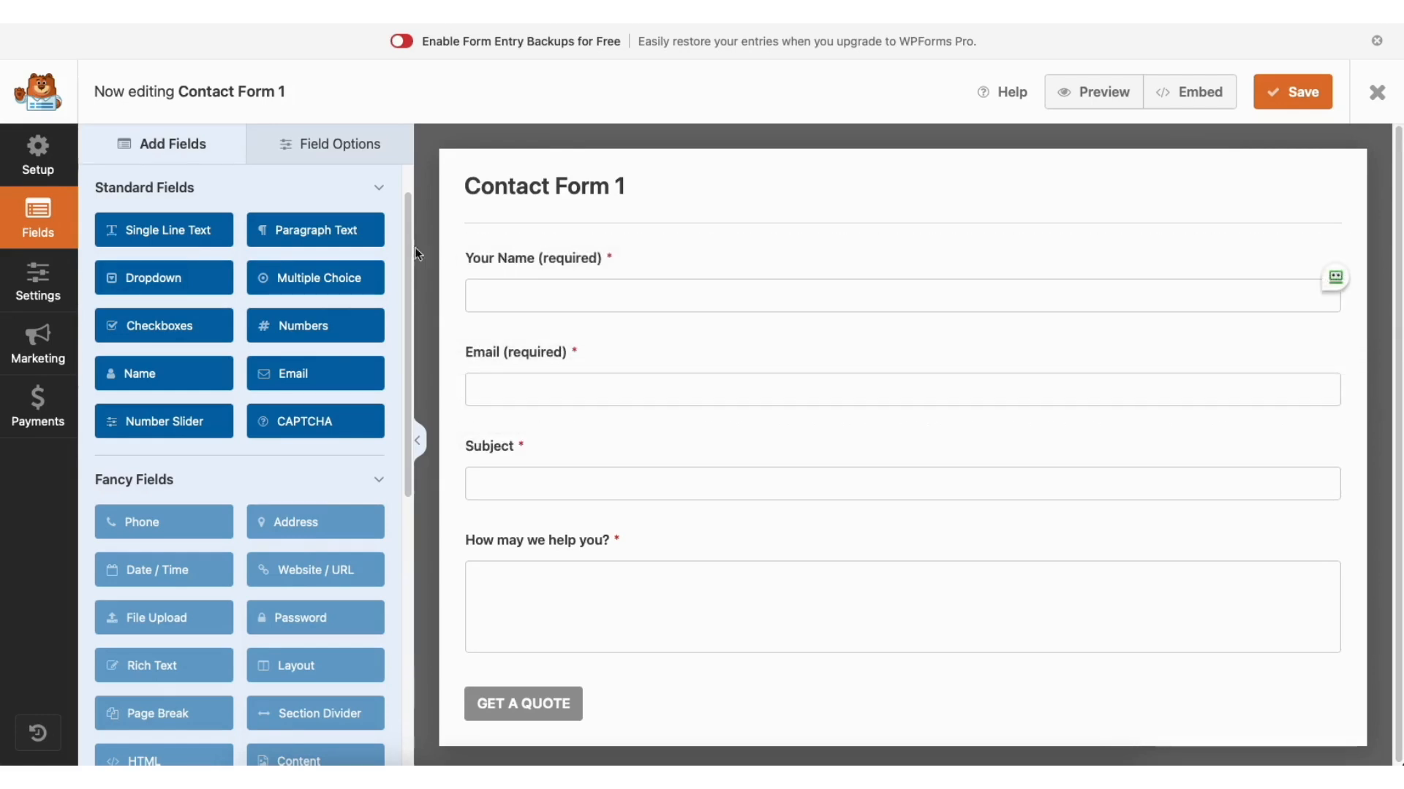
drag(183, 233, 549, 341)
Review the name field's label in its general options and try switching Required off and back on
click(327, 146)
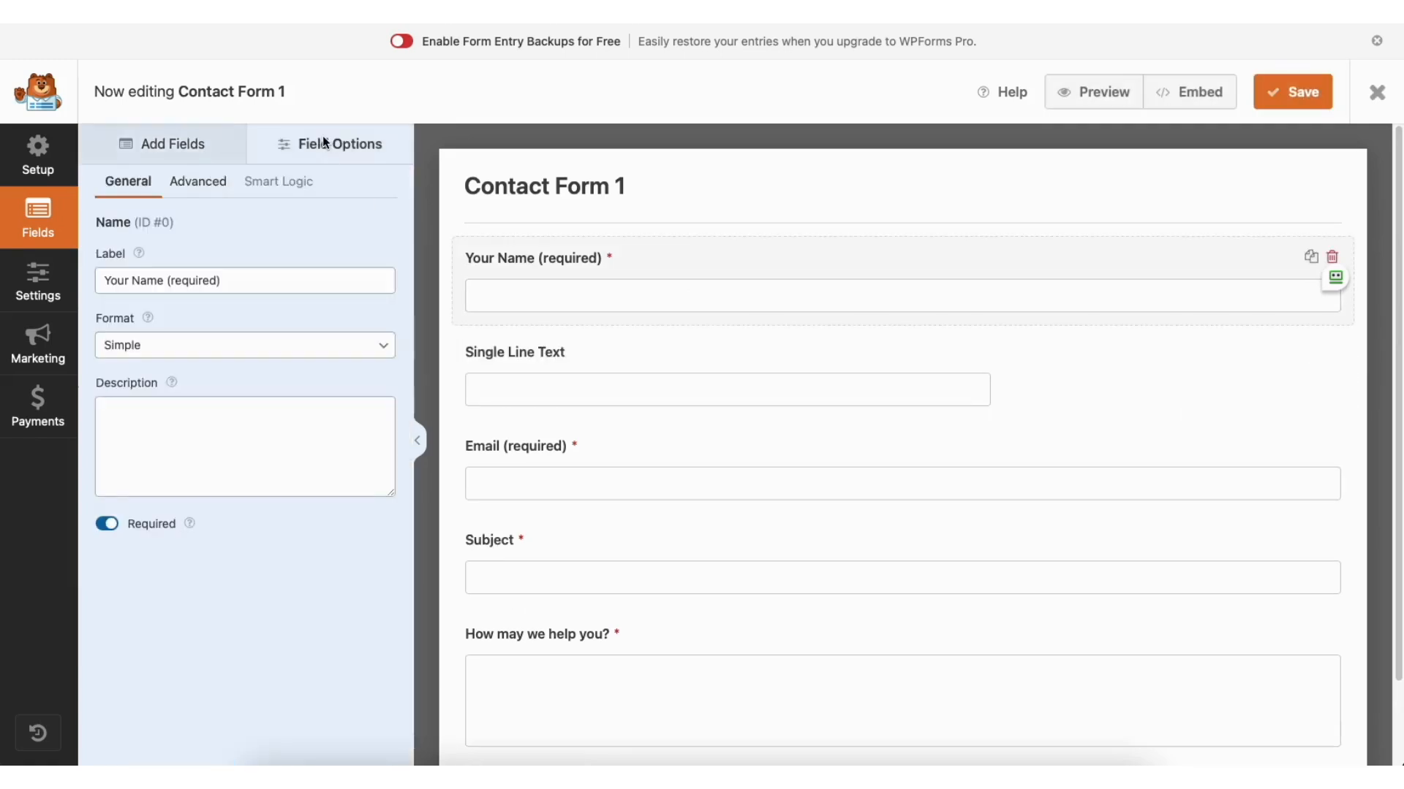
click(214, 281)
click(165, 281)
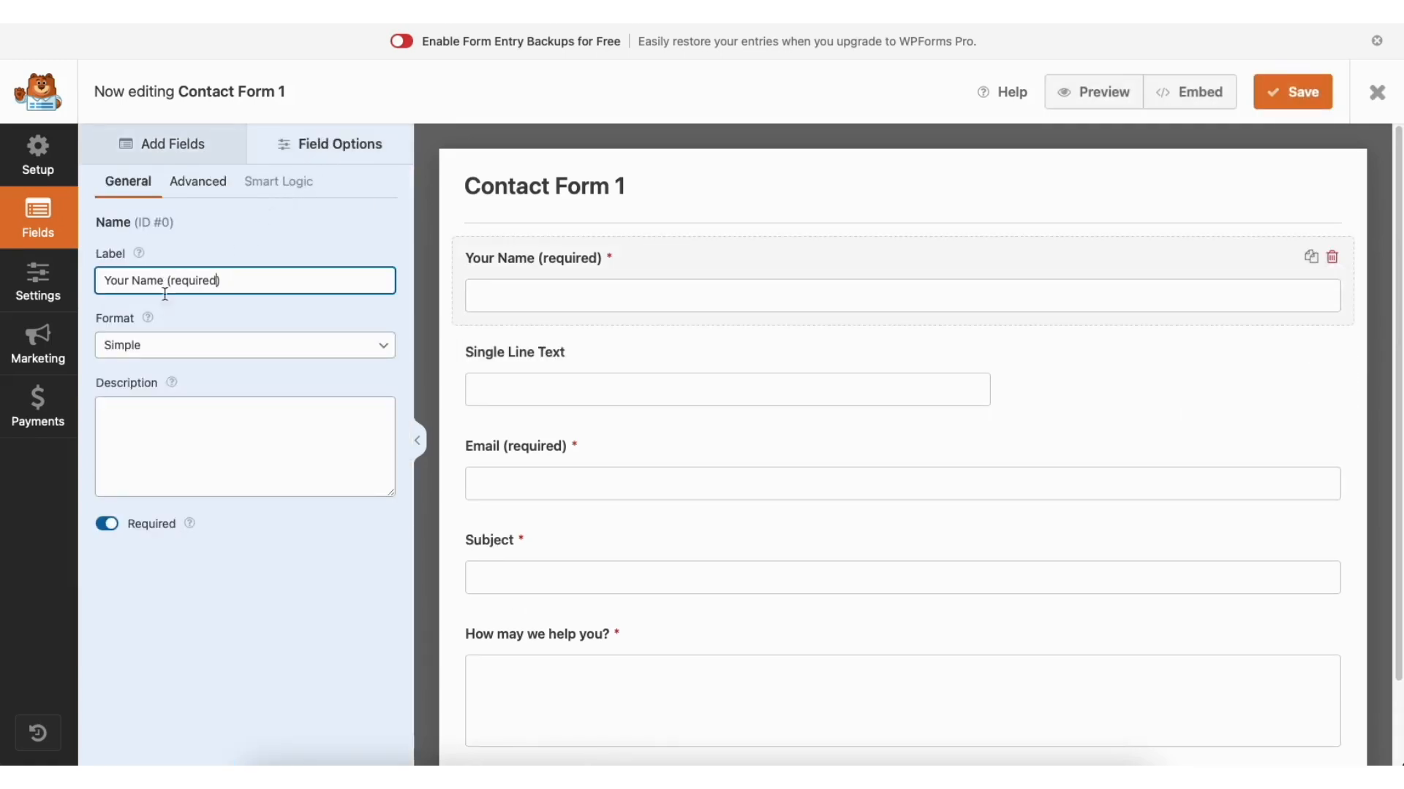
click(110, 525)
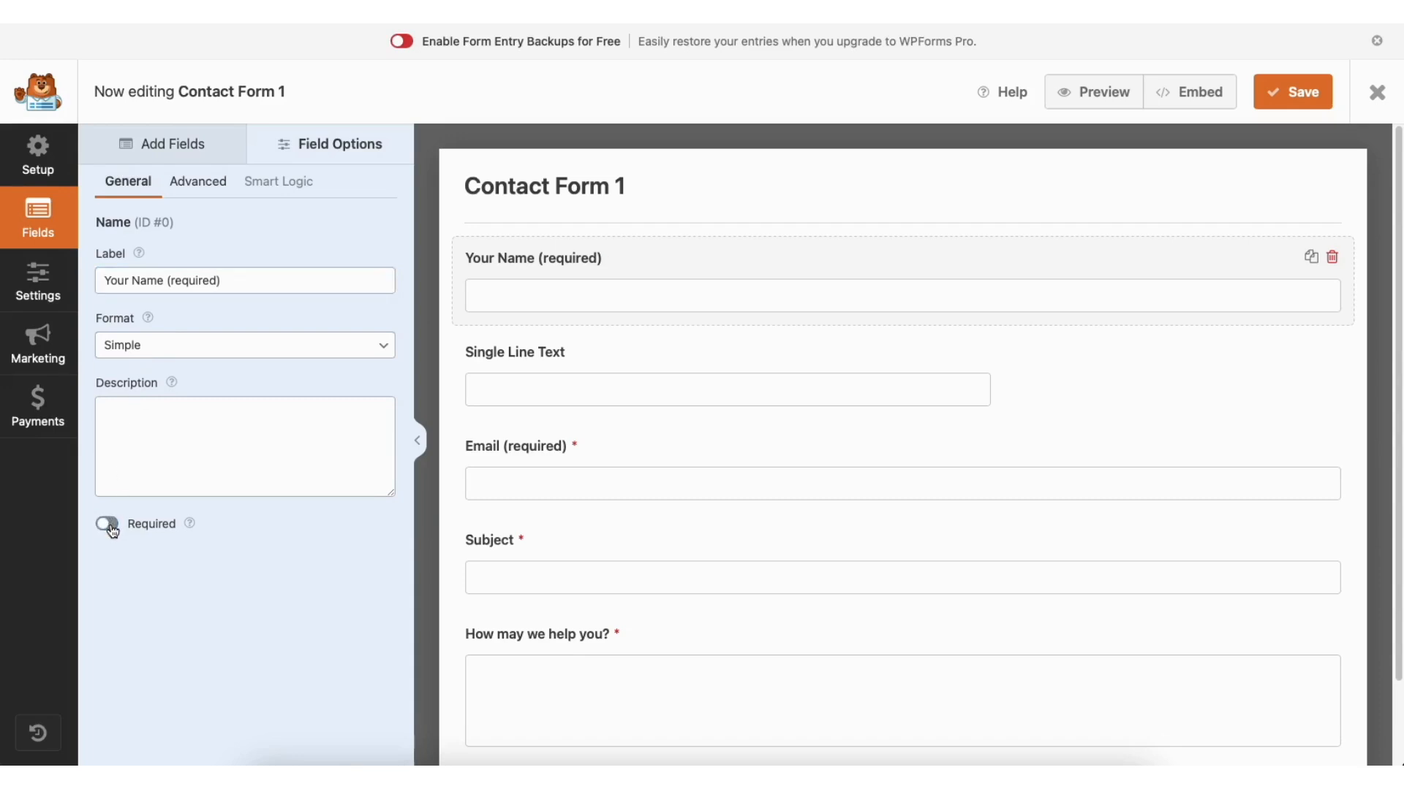
click(111, 526)
Look through the name field's advanced options and available field sizes, keeping Large
click(217, 192)
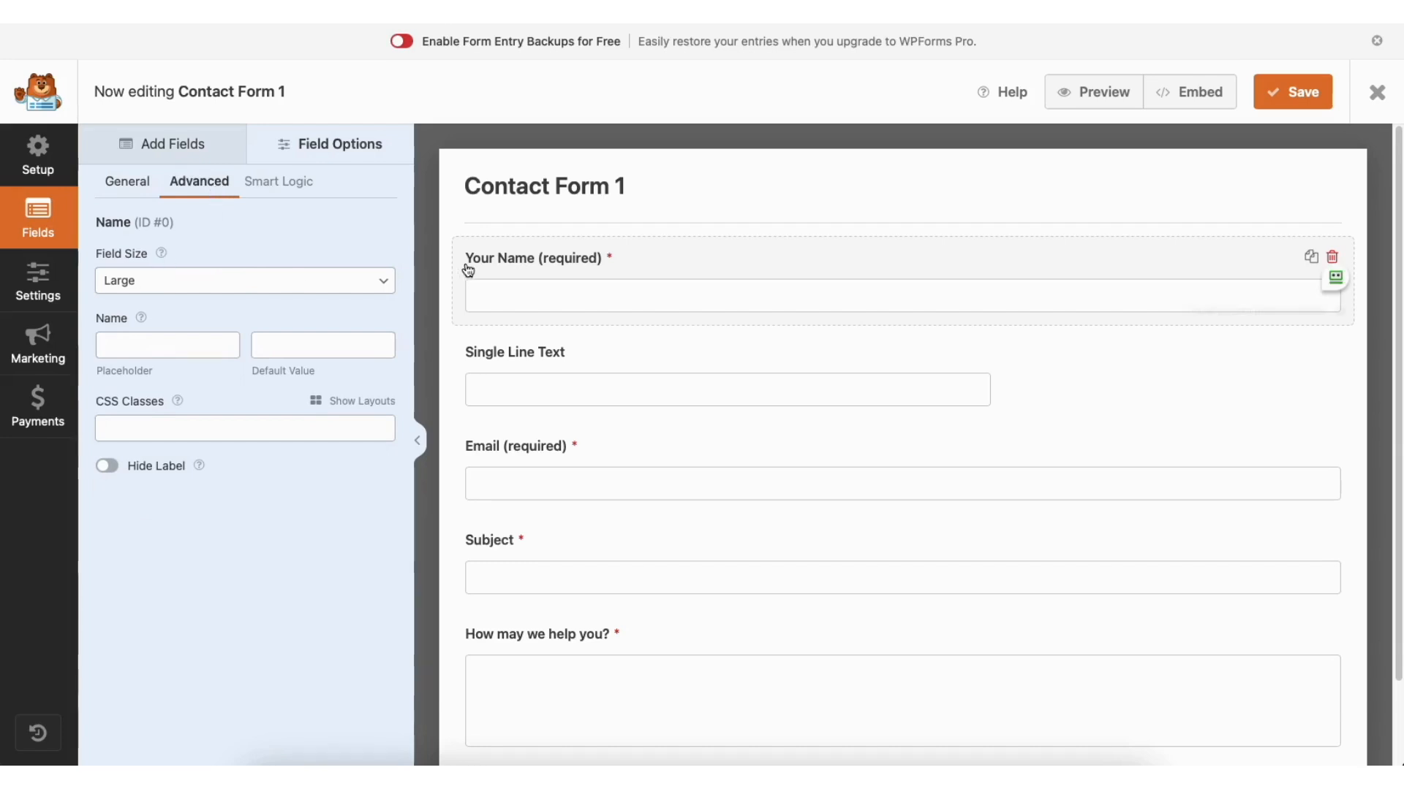
click(197, 284)
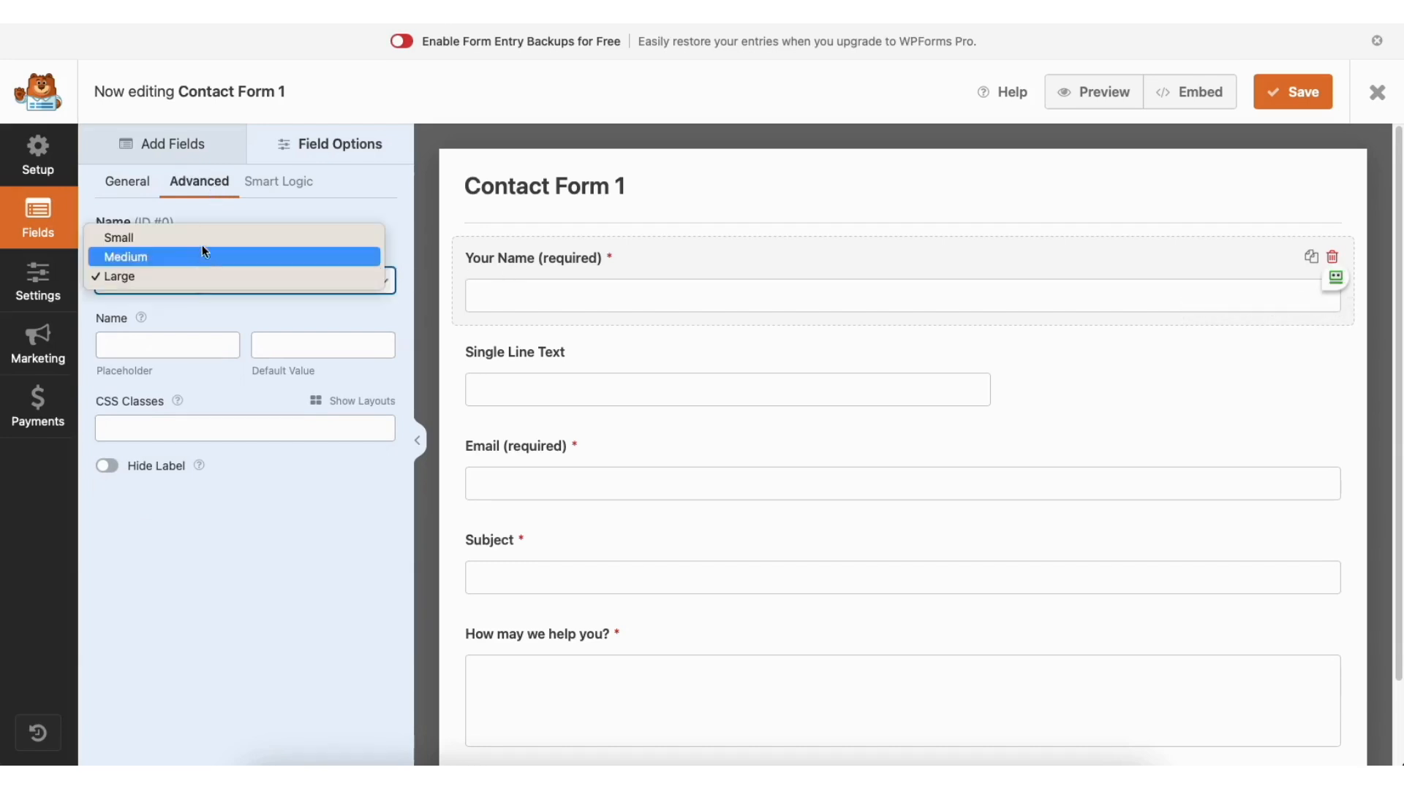
click(194, 274)
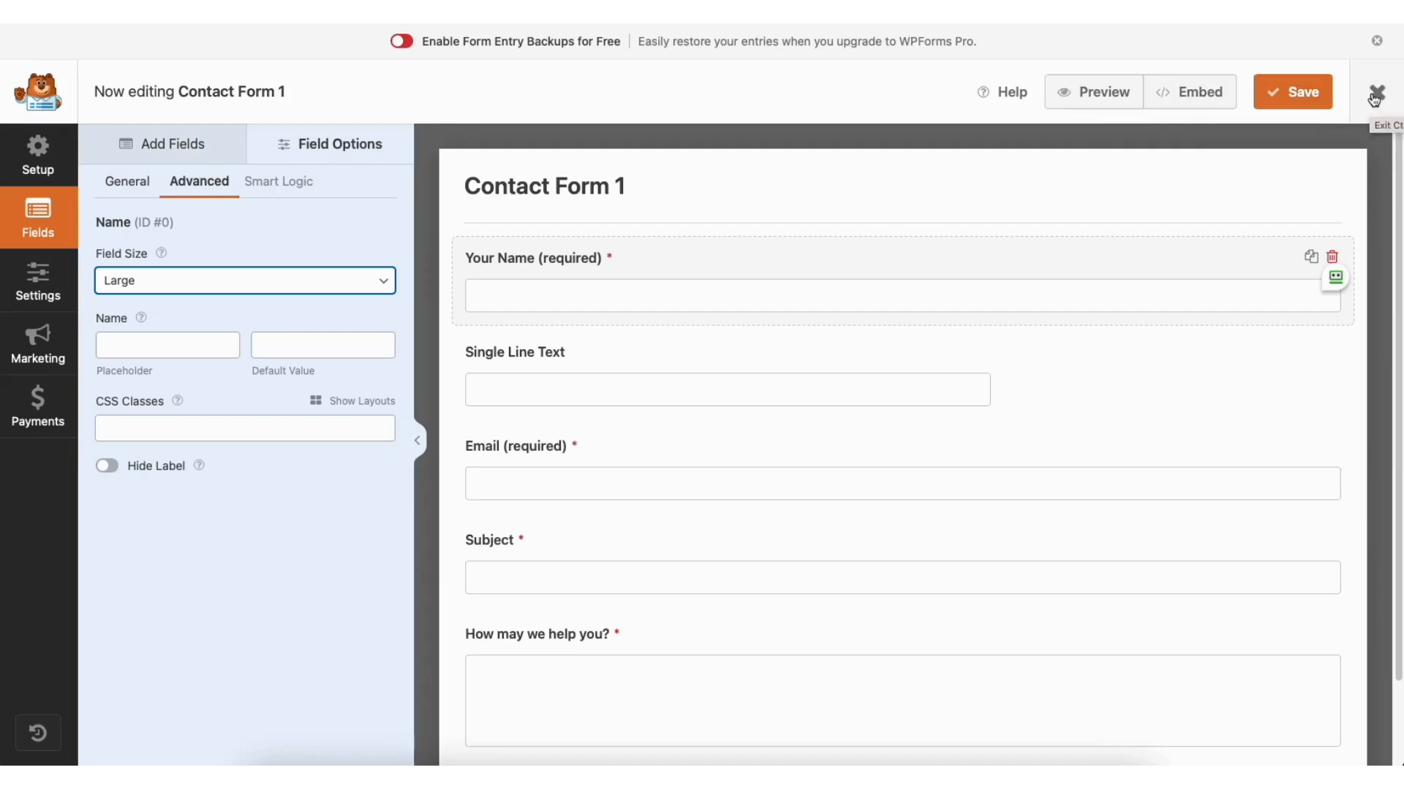
Examine the form's general, spam protection, notification and confirmation settings
click(44, 278)
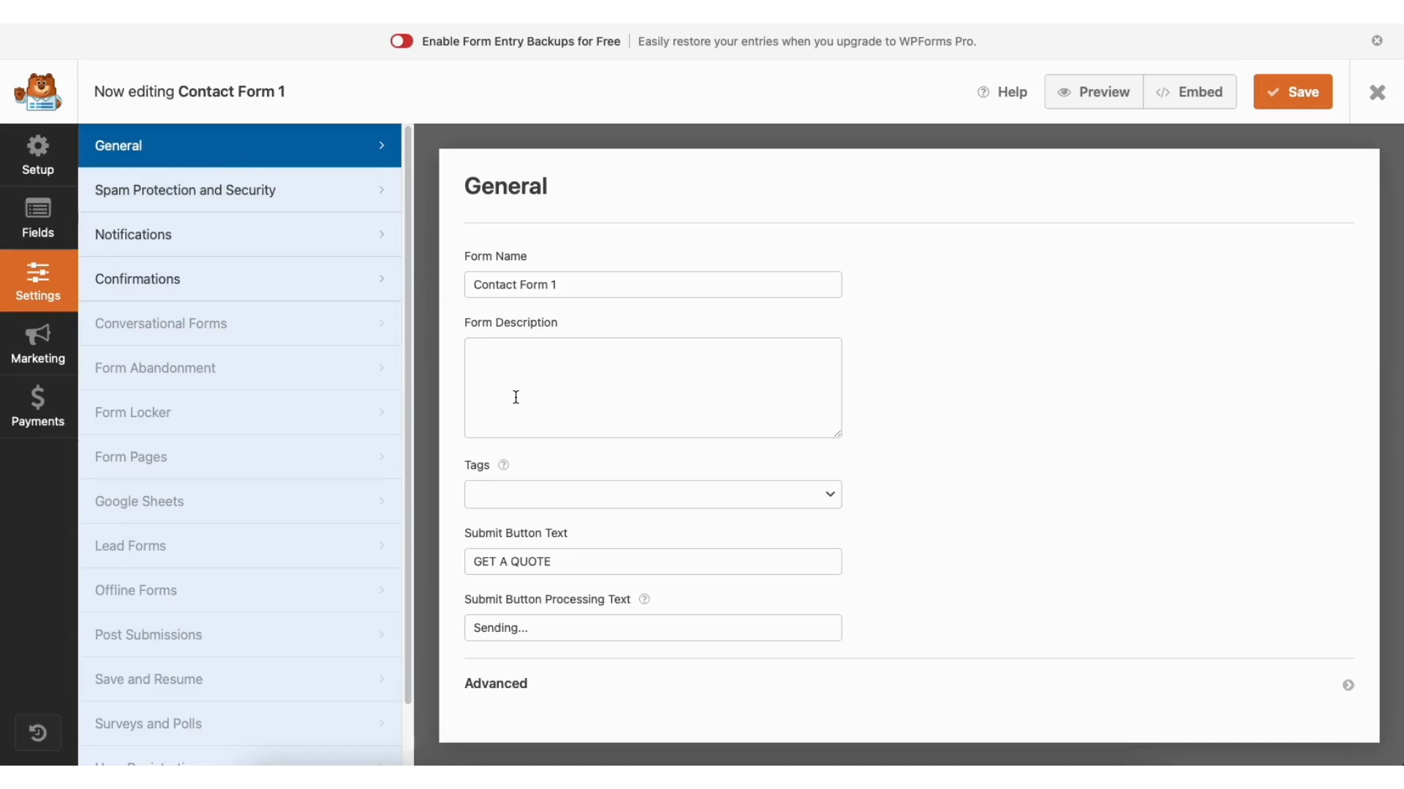
click(291, 193)
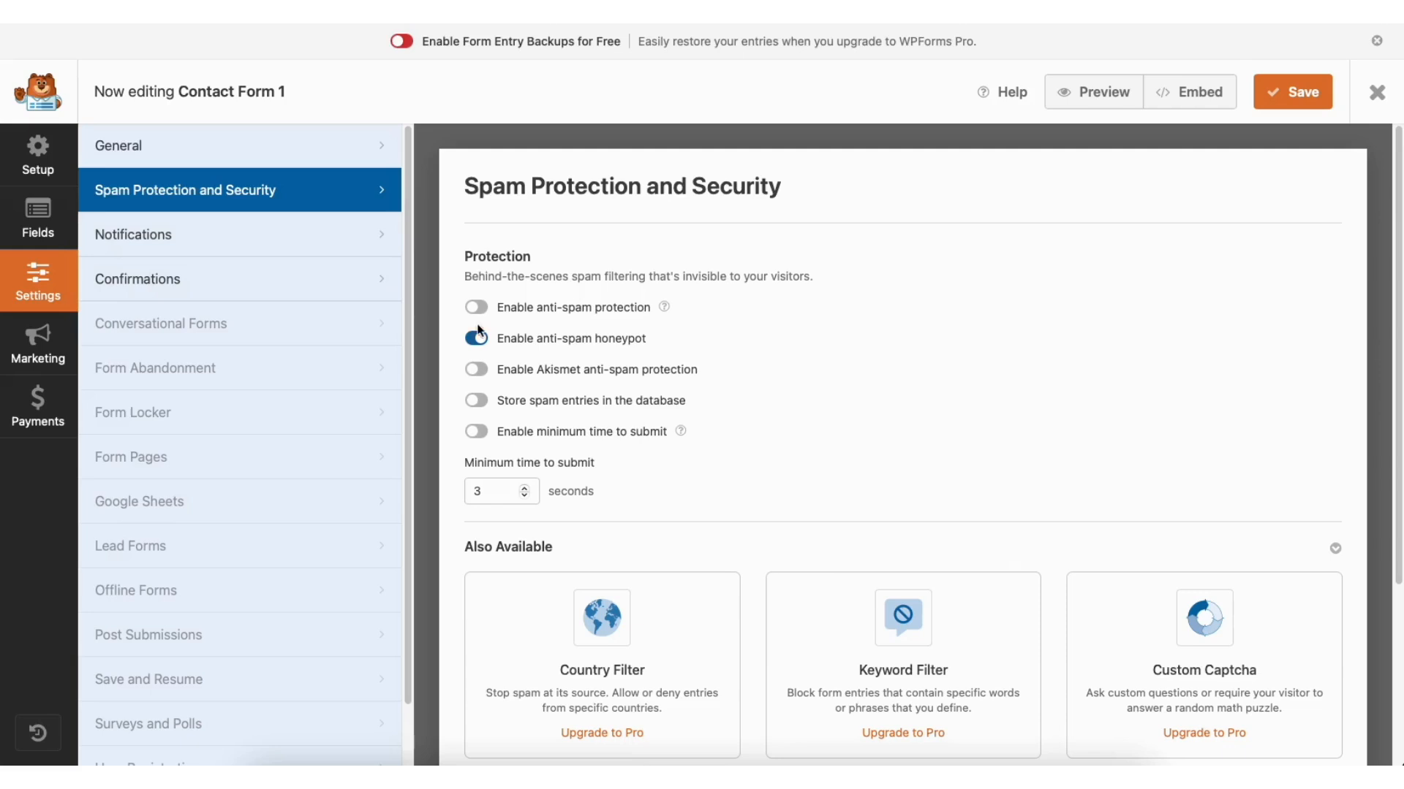
click(267, 236)
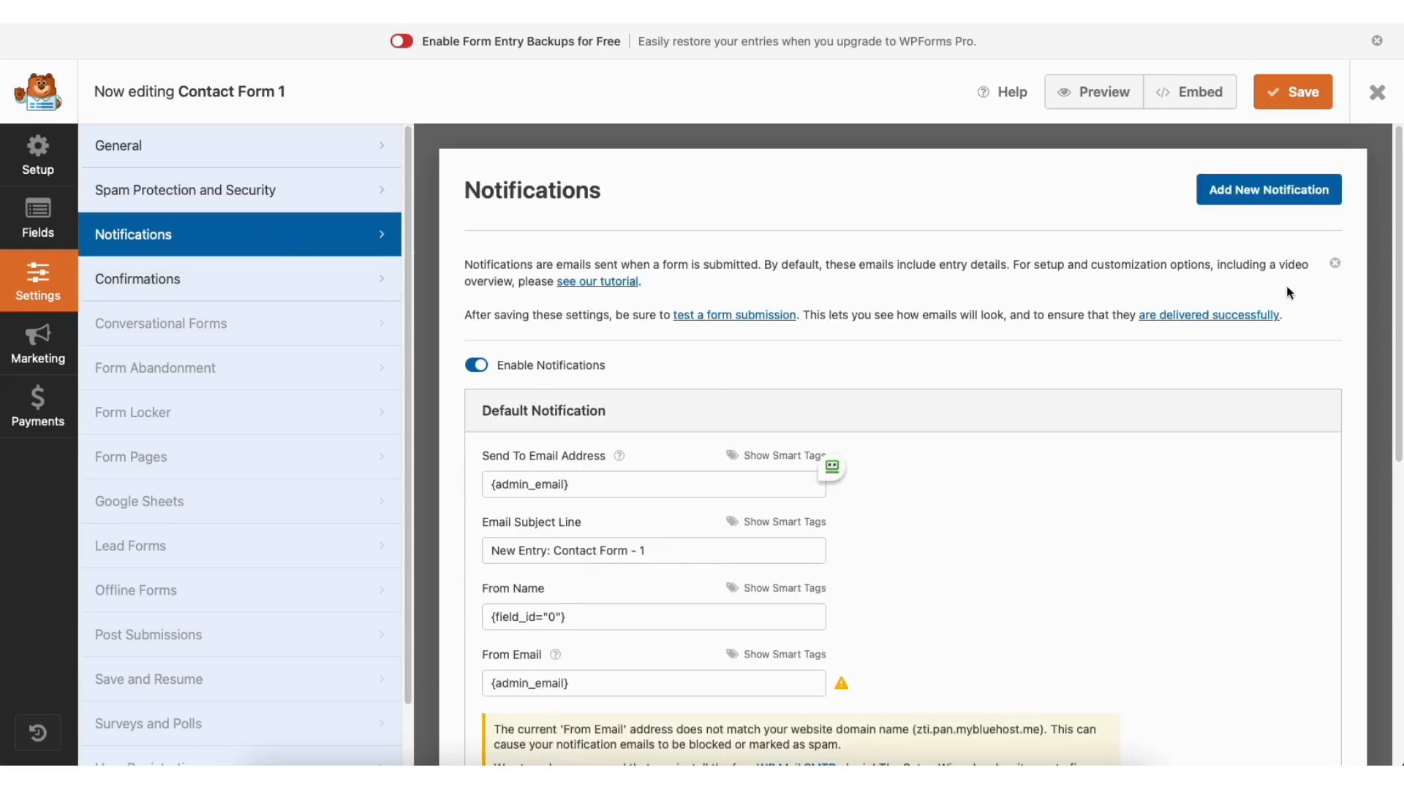
drag(1396, 241, 1394, 395)
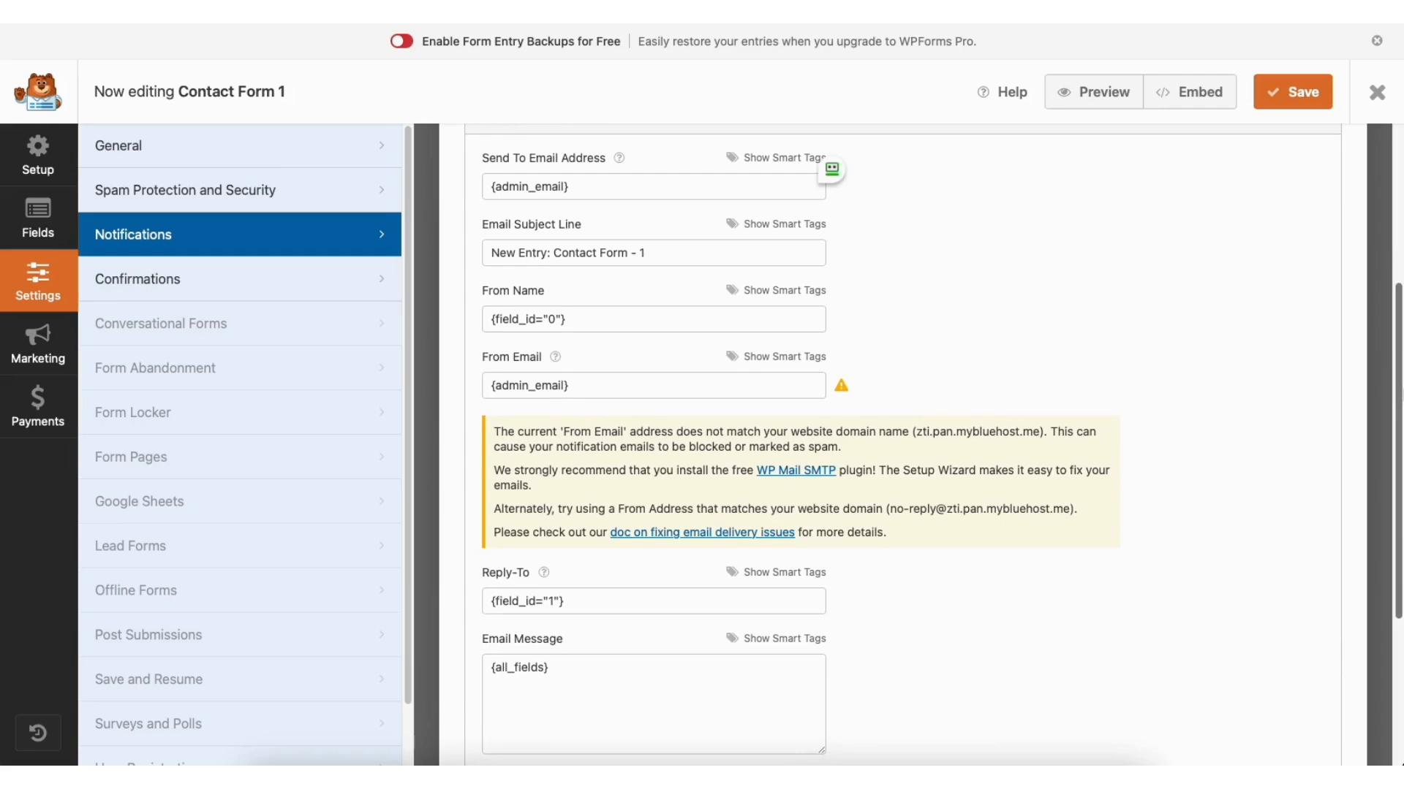
click(272, 282)
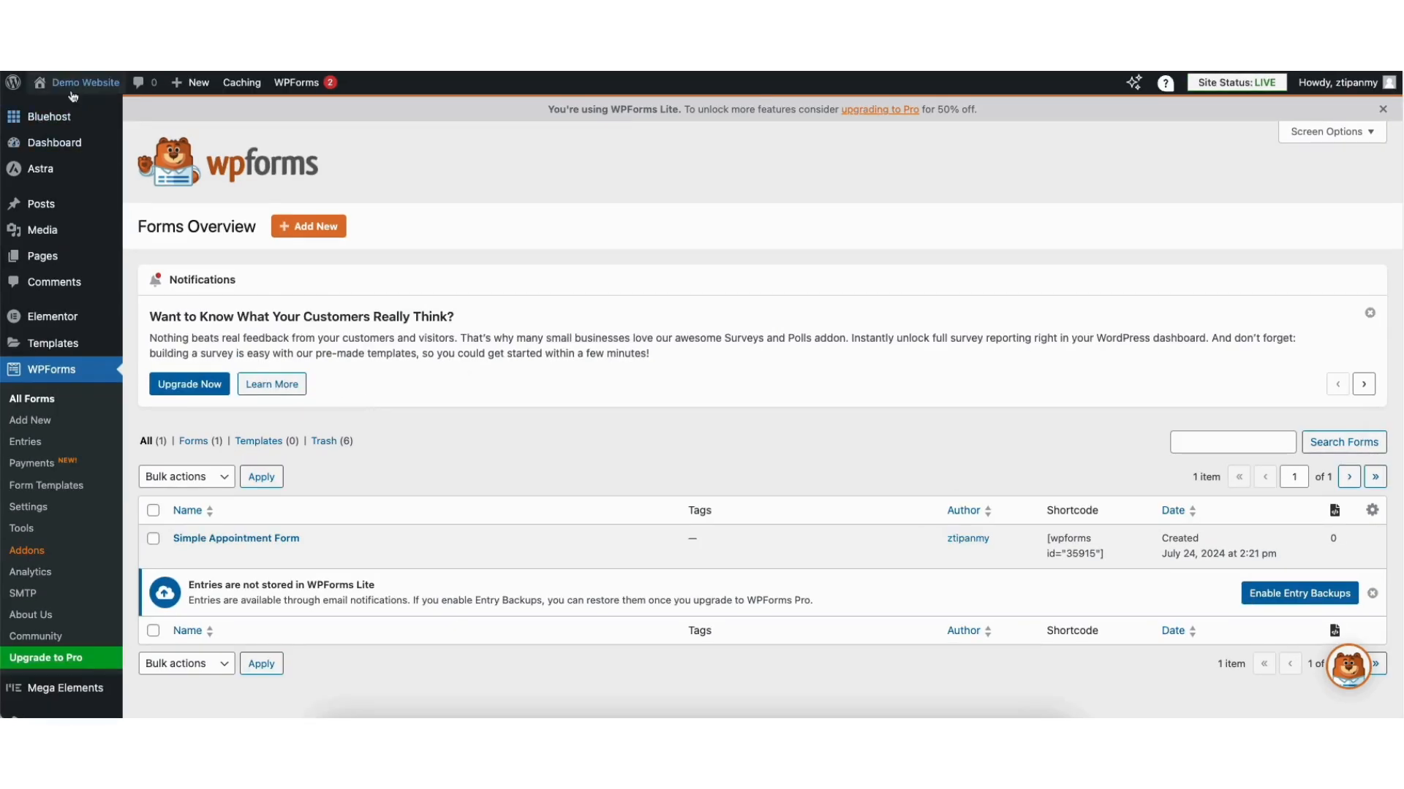
Visit the live site, go to its Contact page and open that page in Elementor
mouse_move(65, 86)
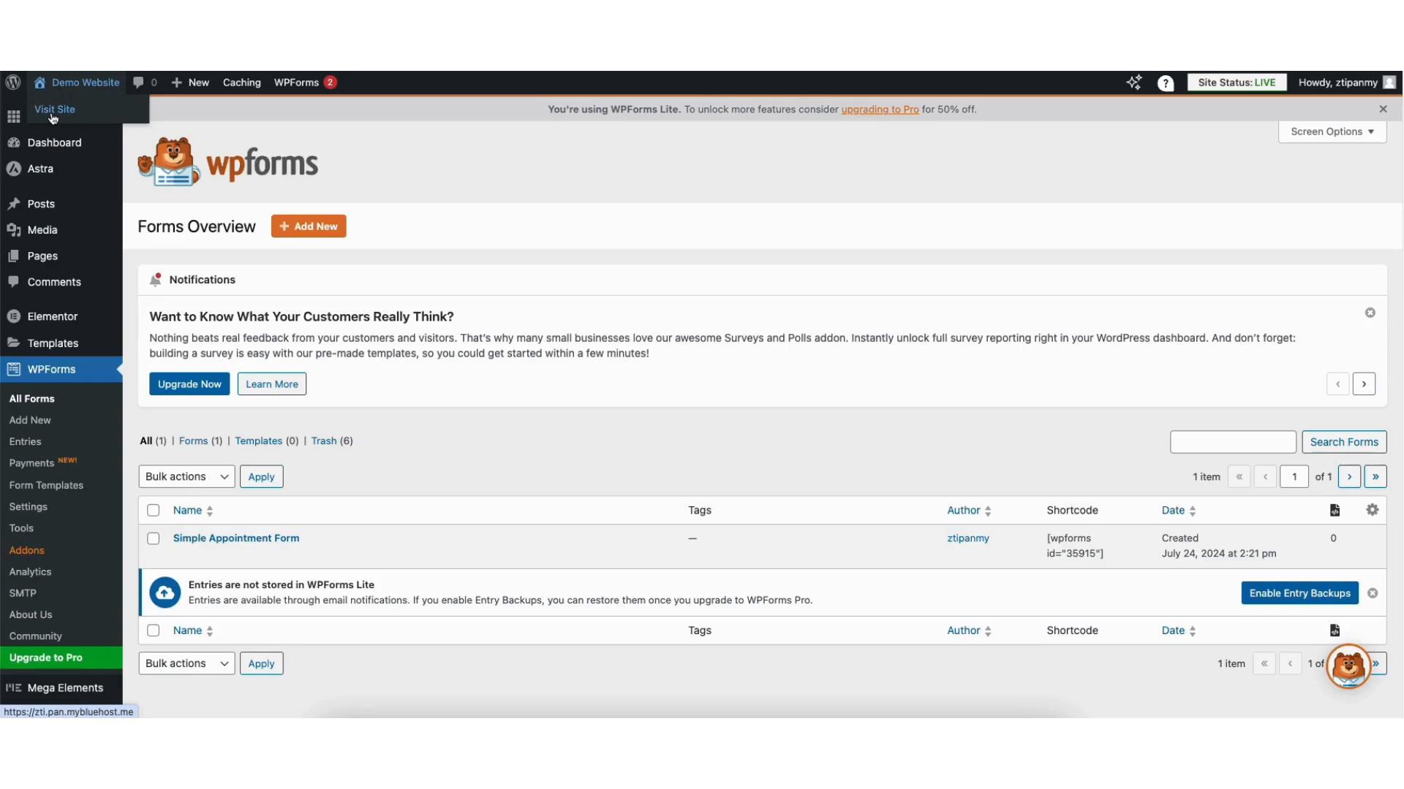
click(52, 114)
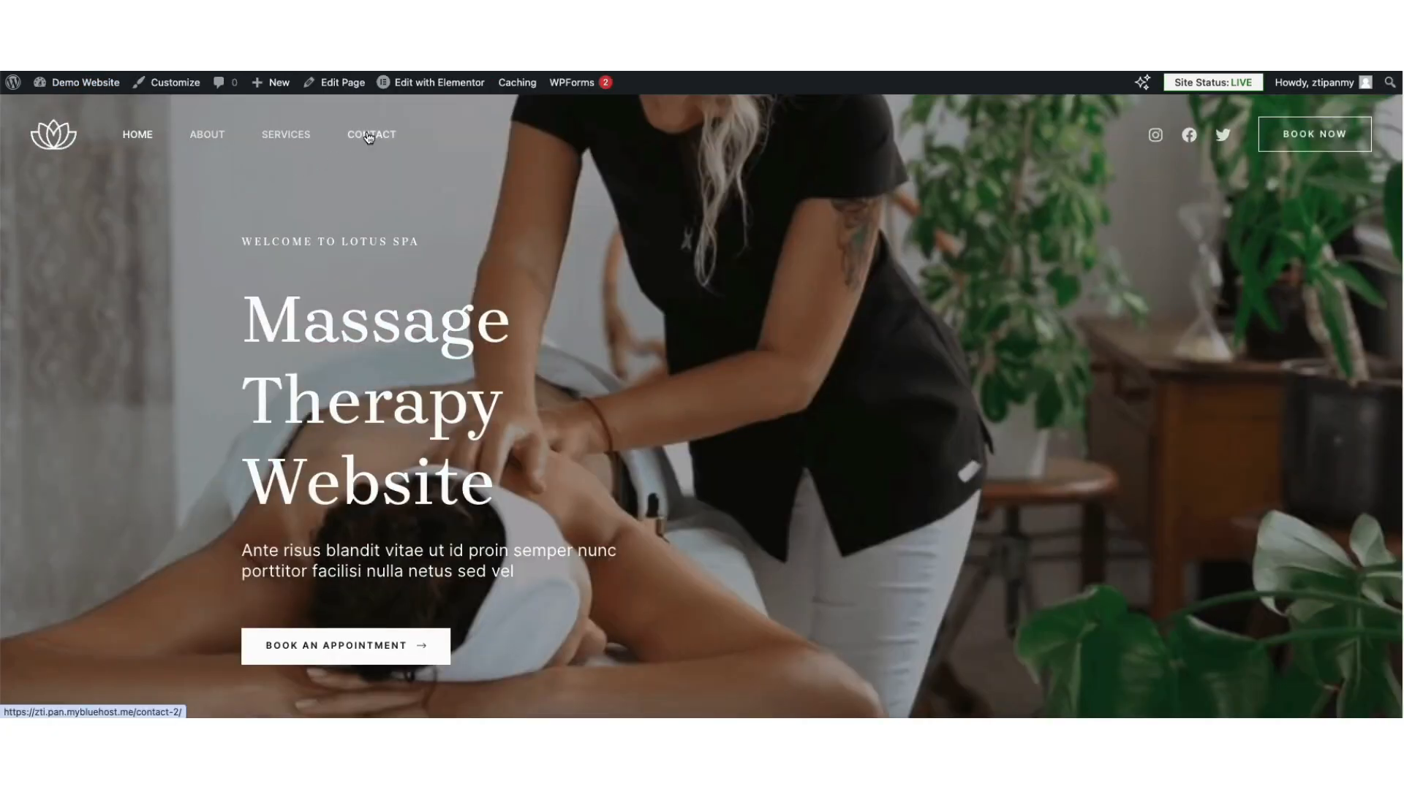
click(369, 137)
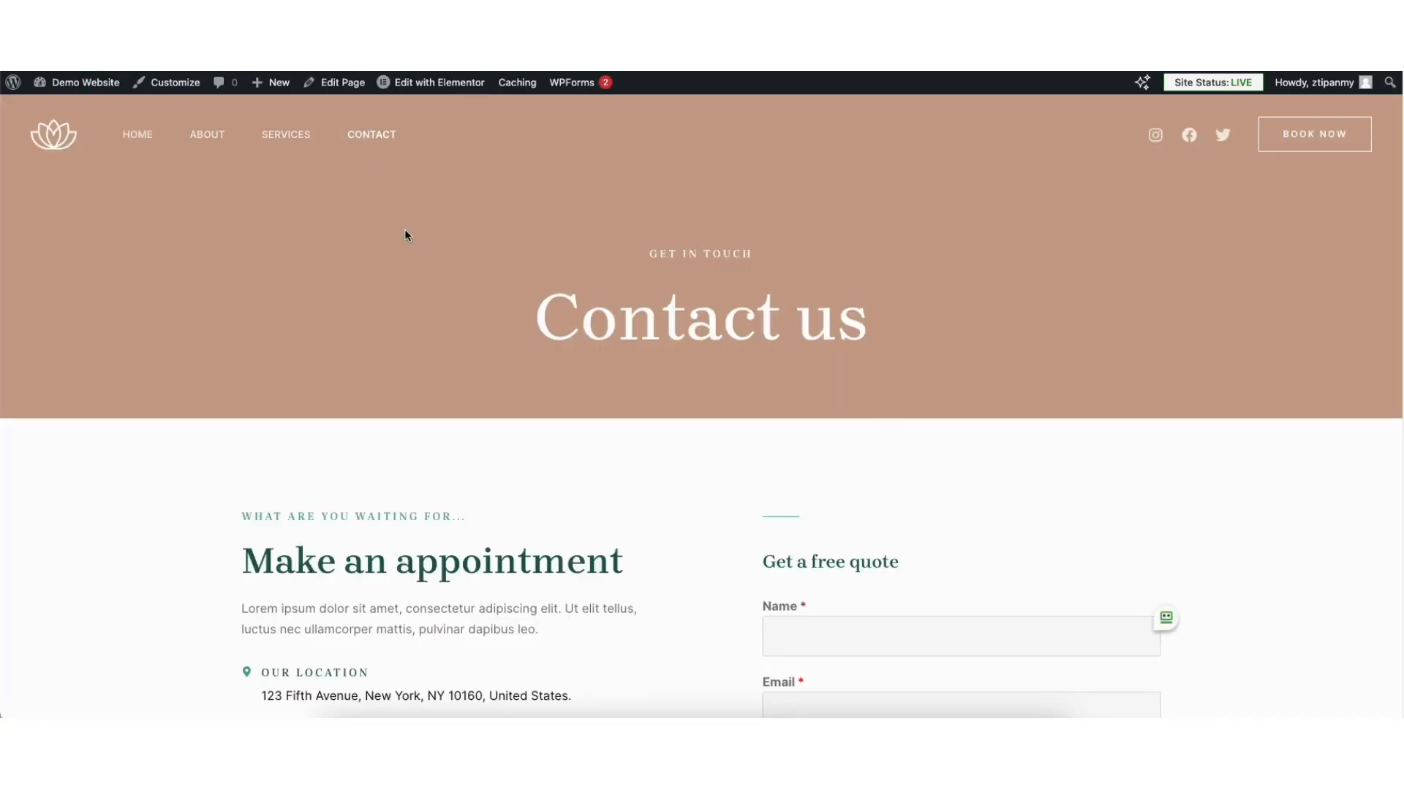
click(438, 82)
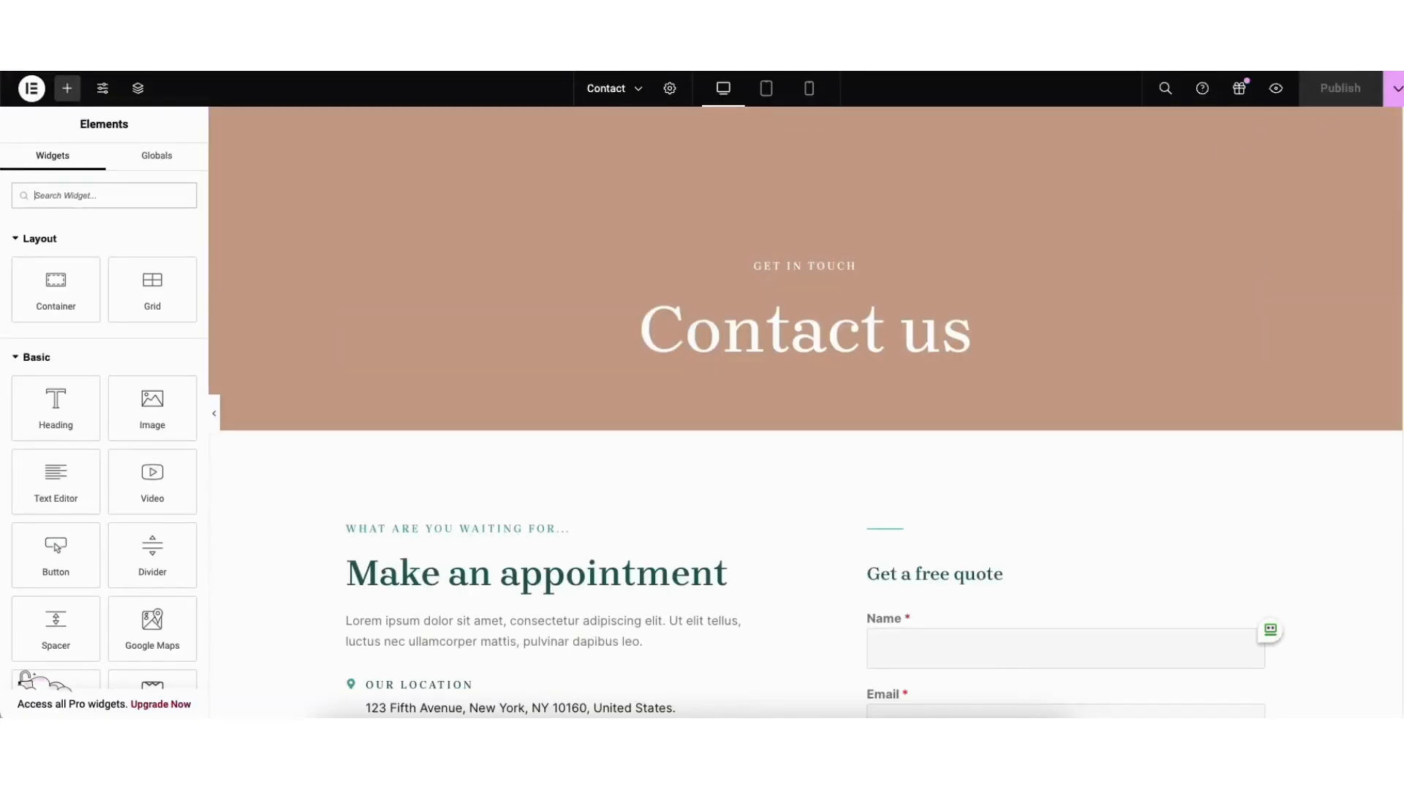
Open the Contact page's Google Maps widget for editing and select its location text
scroll(1006, 440, down, 10)
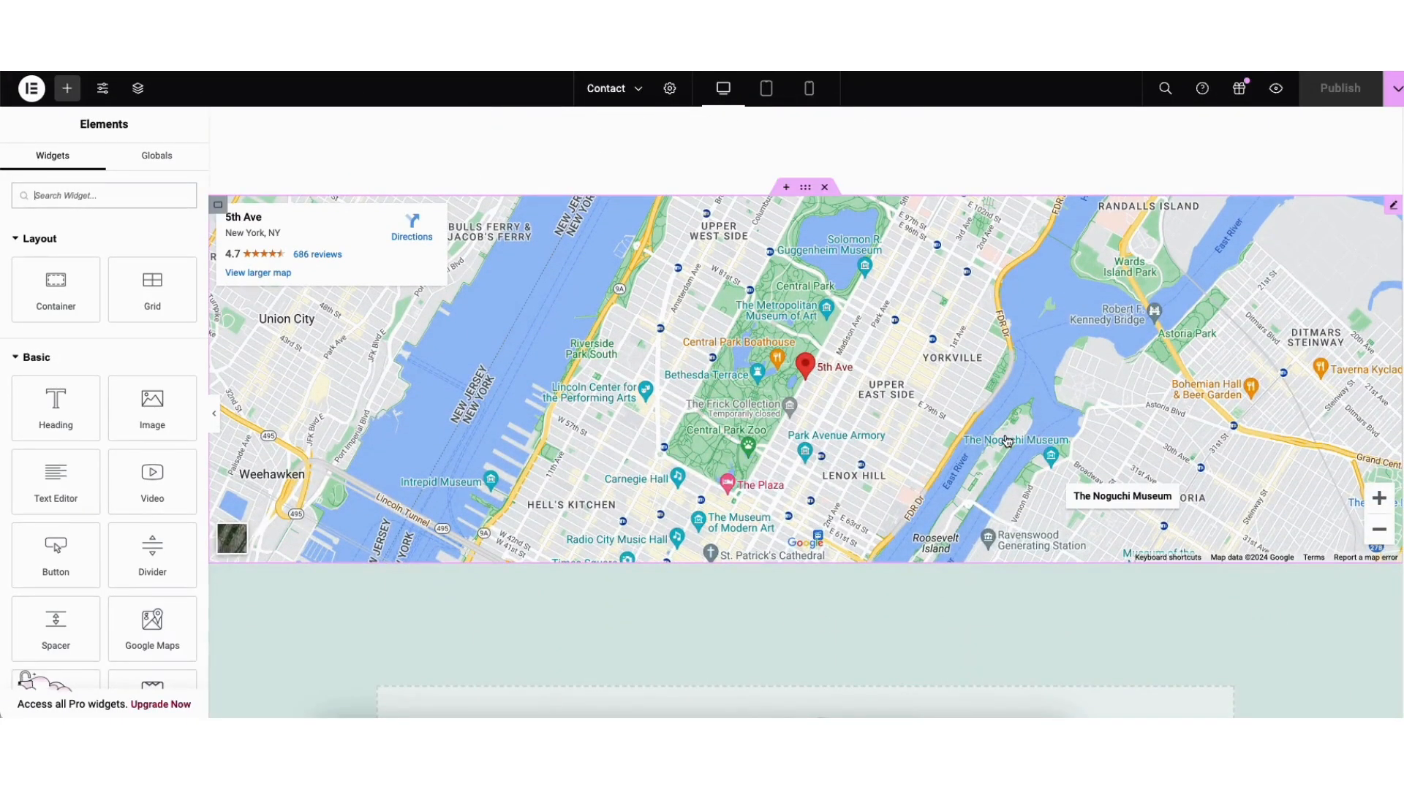
click(1393, 208)
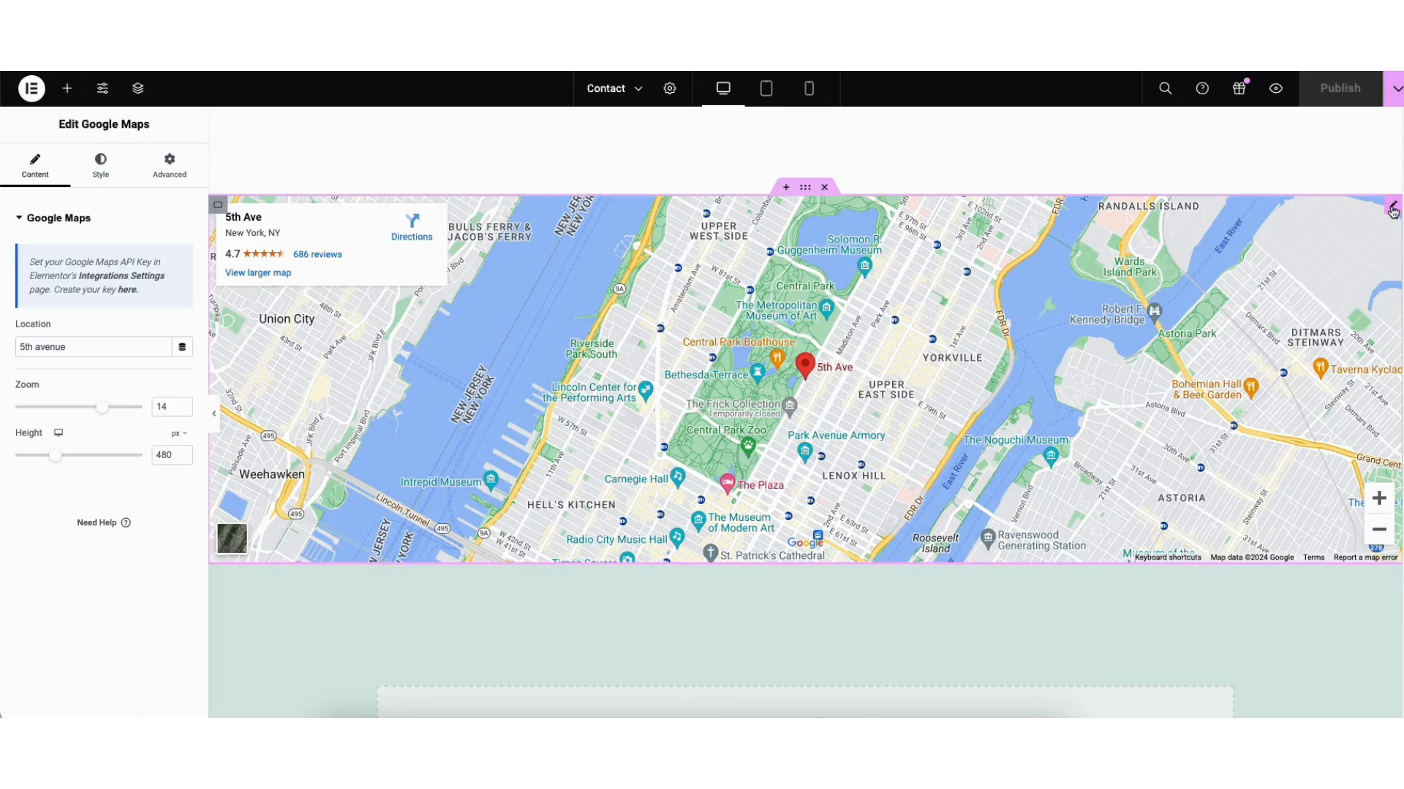
drag(20, 347, 82, 348)
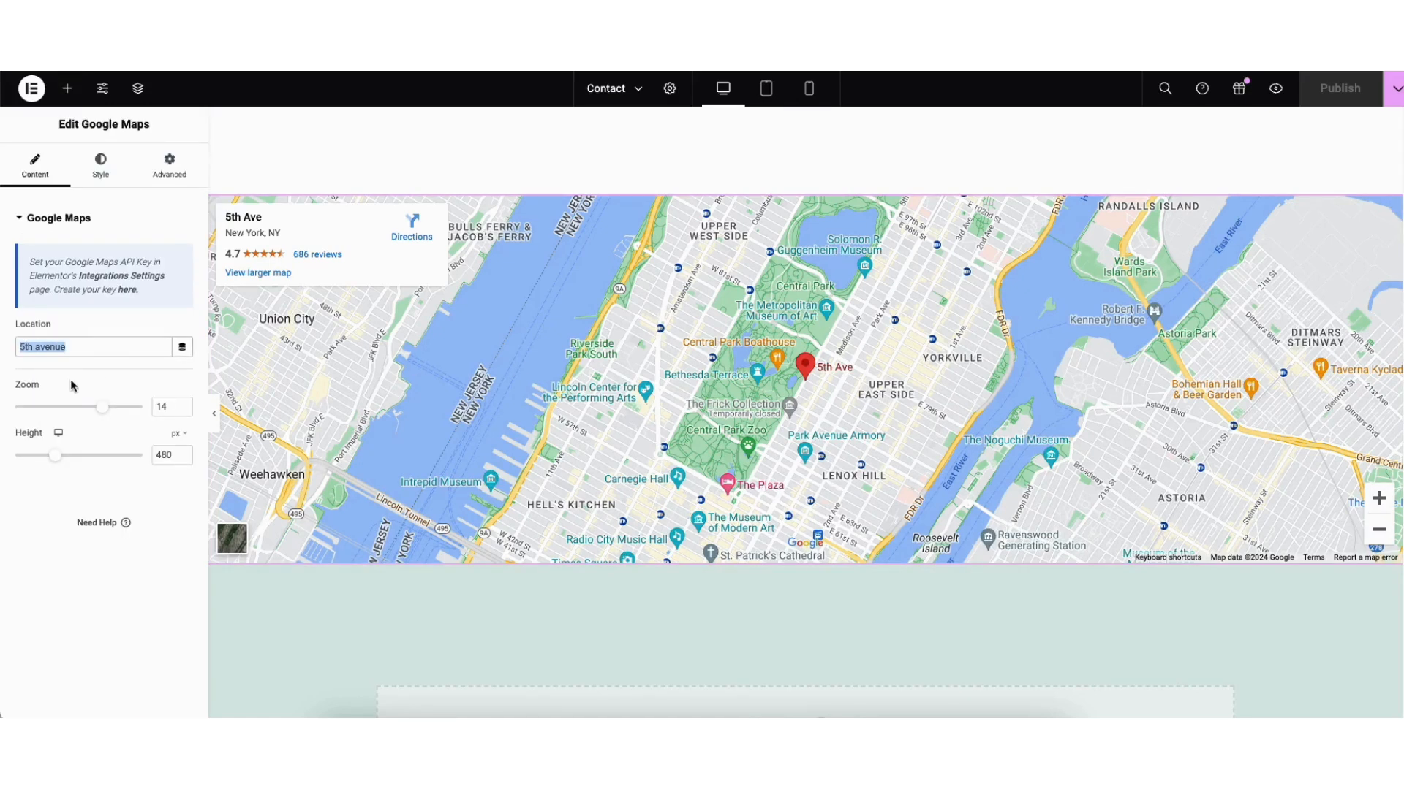
Set the Google Maps widget's zoom to 12 and its height to 539 px
drag(103, 407, 88, 414)
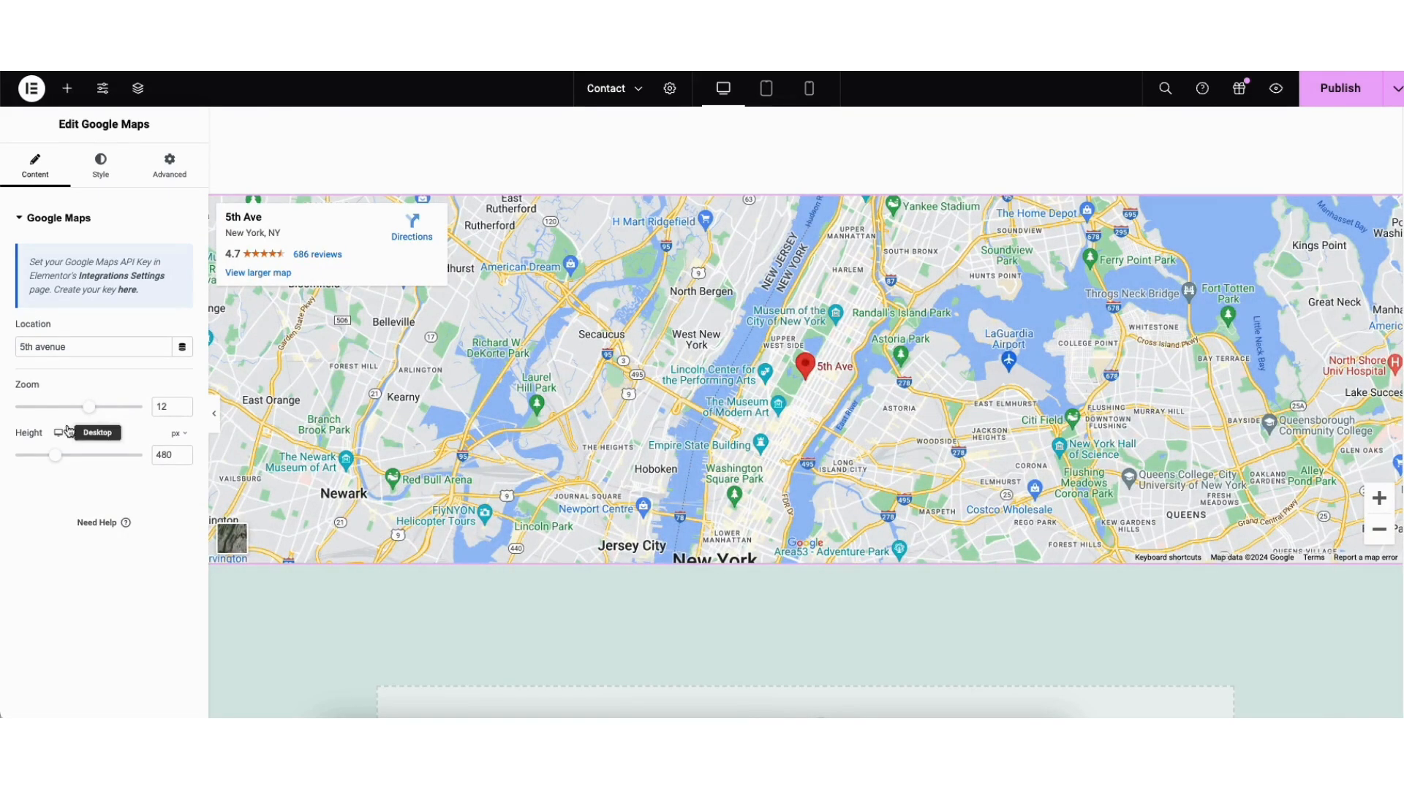
mouse_move(55, 455)
mouse_down()
mouse_move(81, 459)
mouse_move(61, 459)
mouse_up()
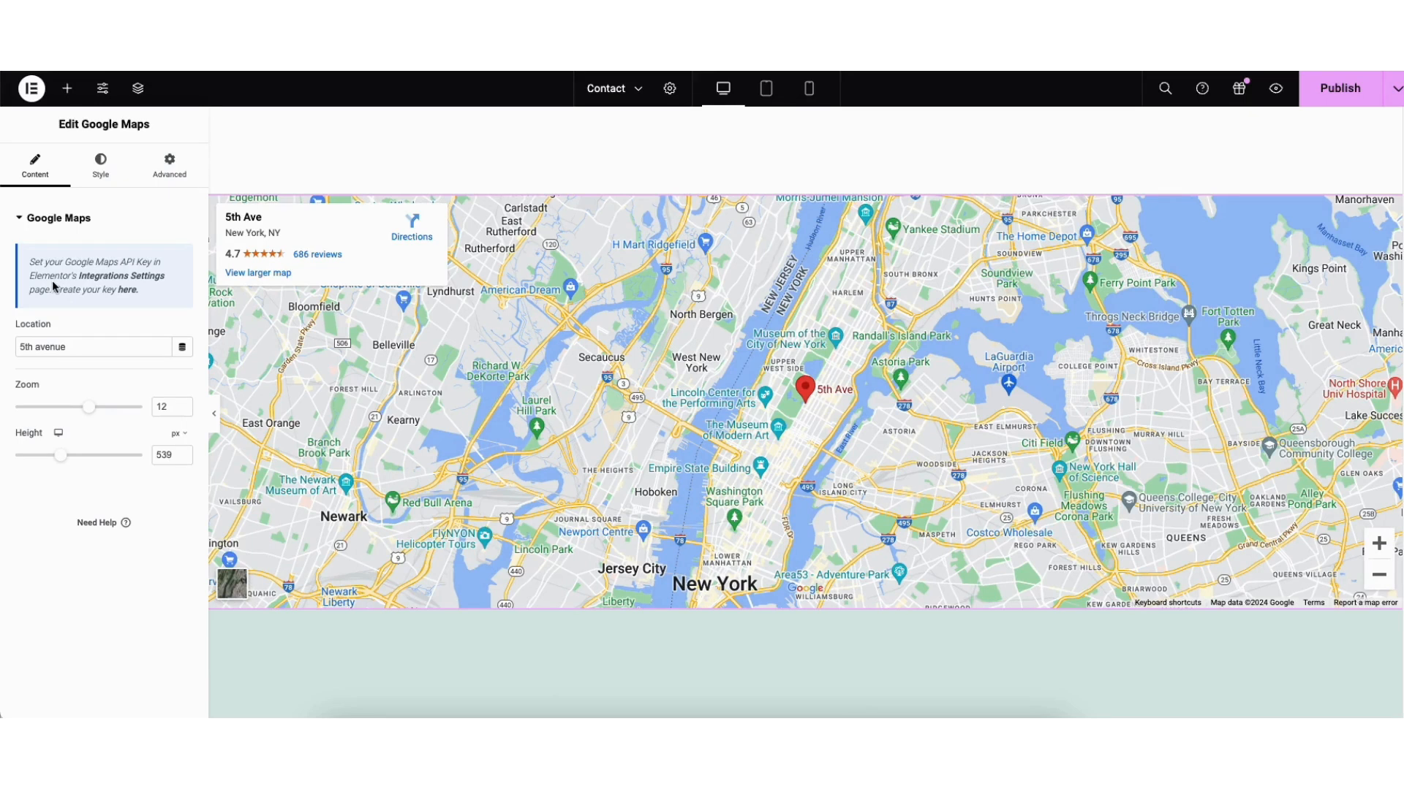
From the map widget's API key guide, go to the Google Maps Platform credentials and create a Google Cloud project named Demo1
click(129, 292)
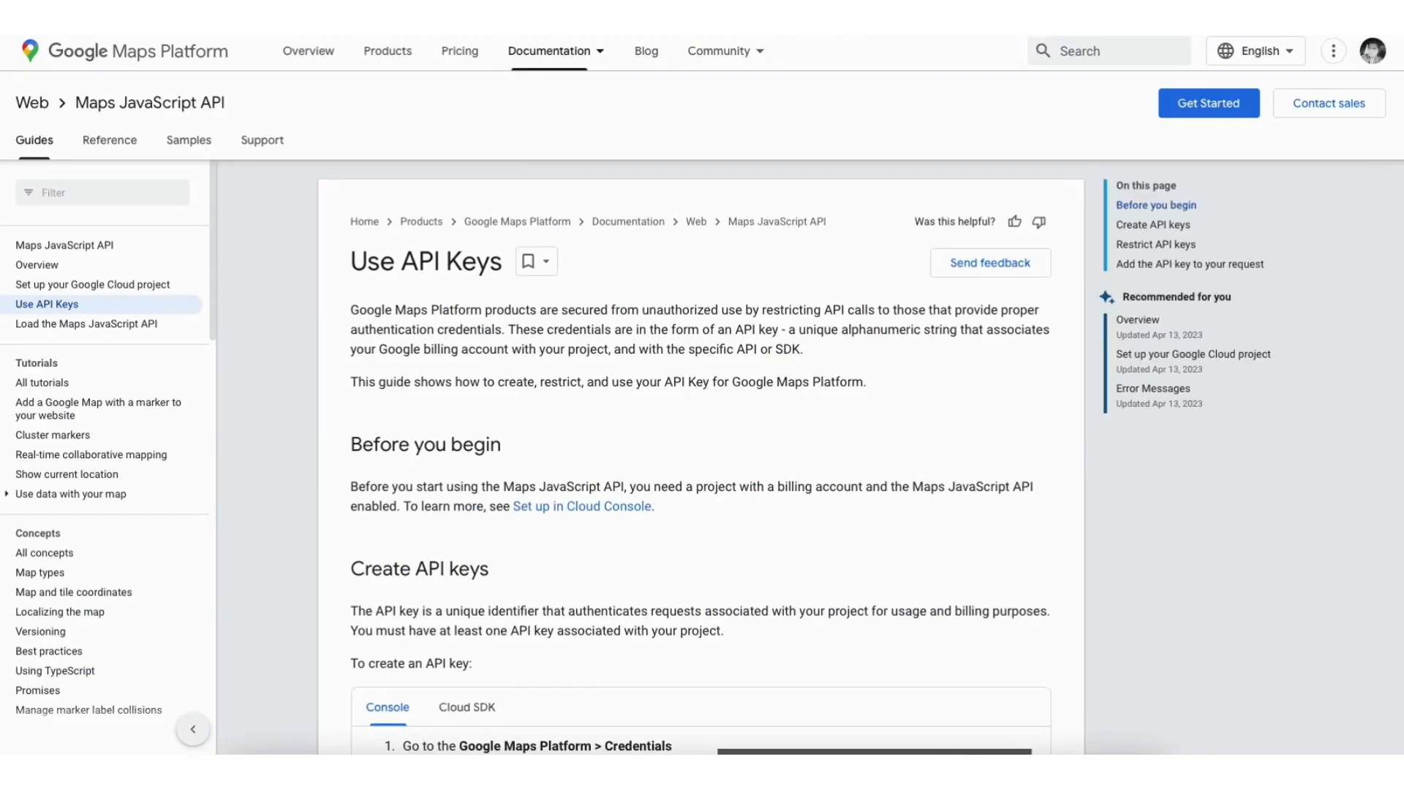
scroll(607, 443, down, 5)
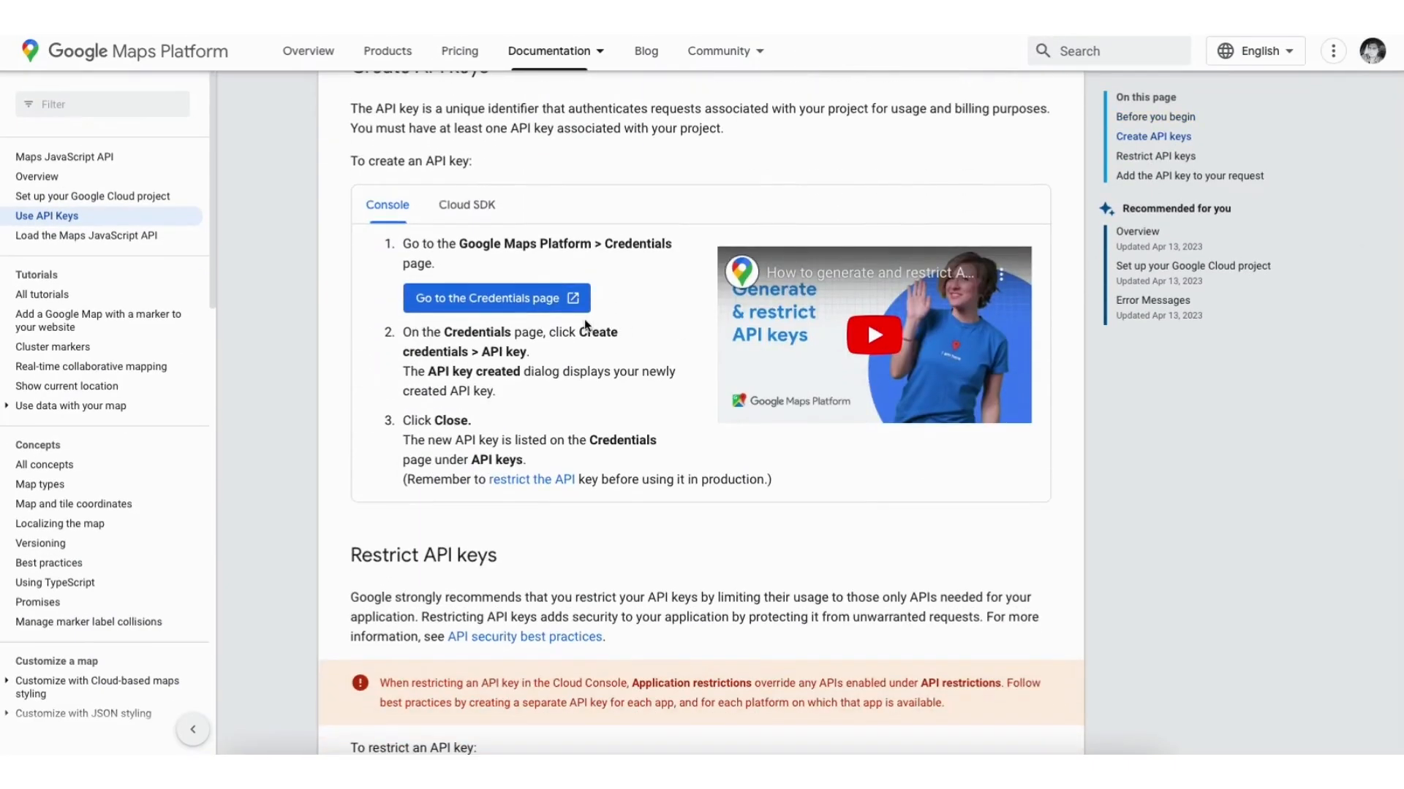
click(464, 299)
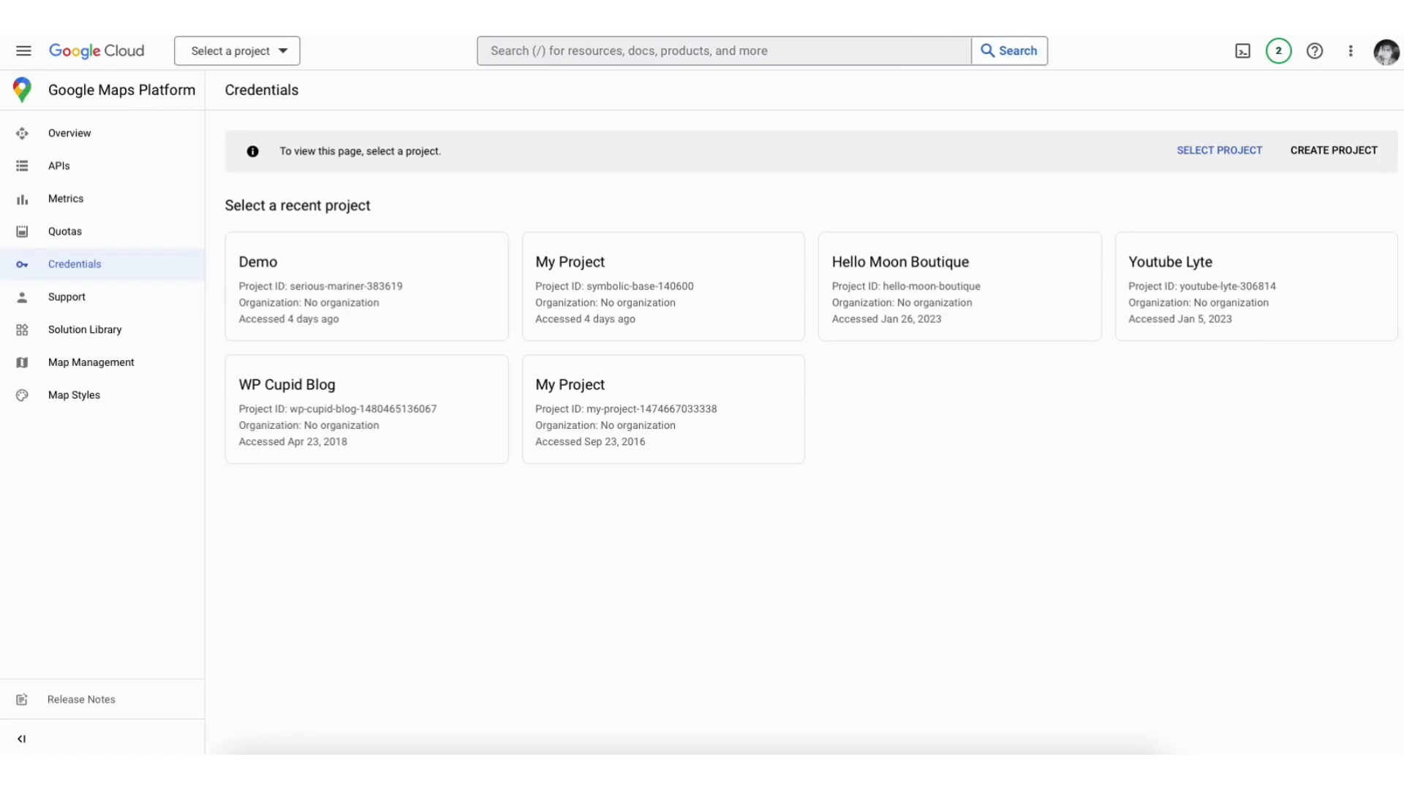
click(1334, 150)
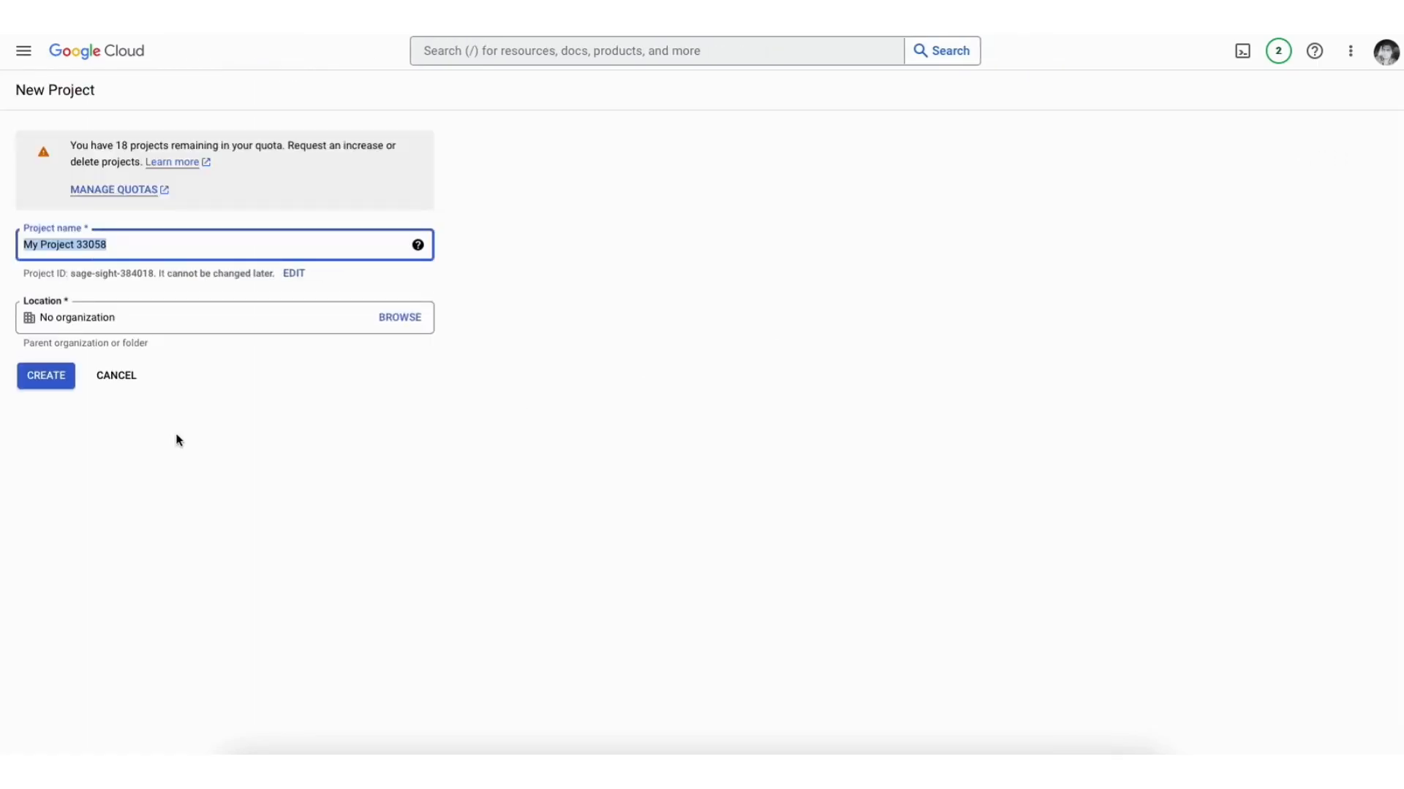
text(Demo1)
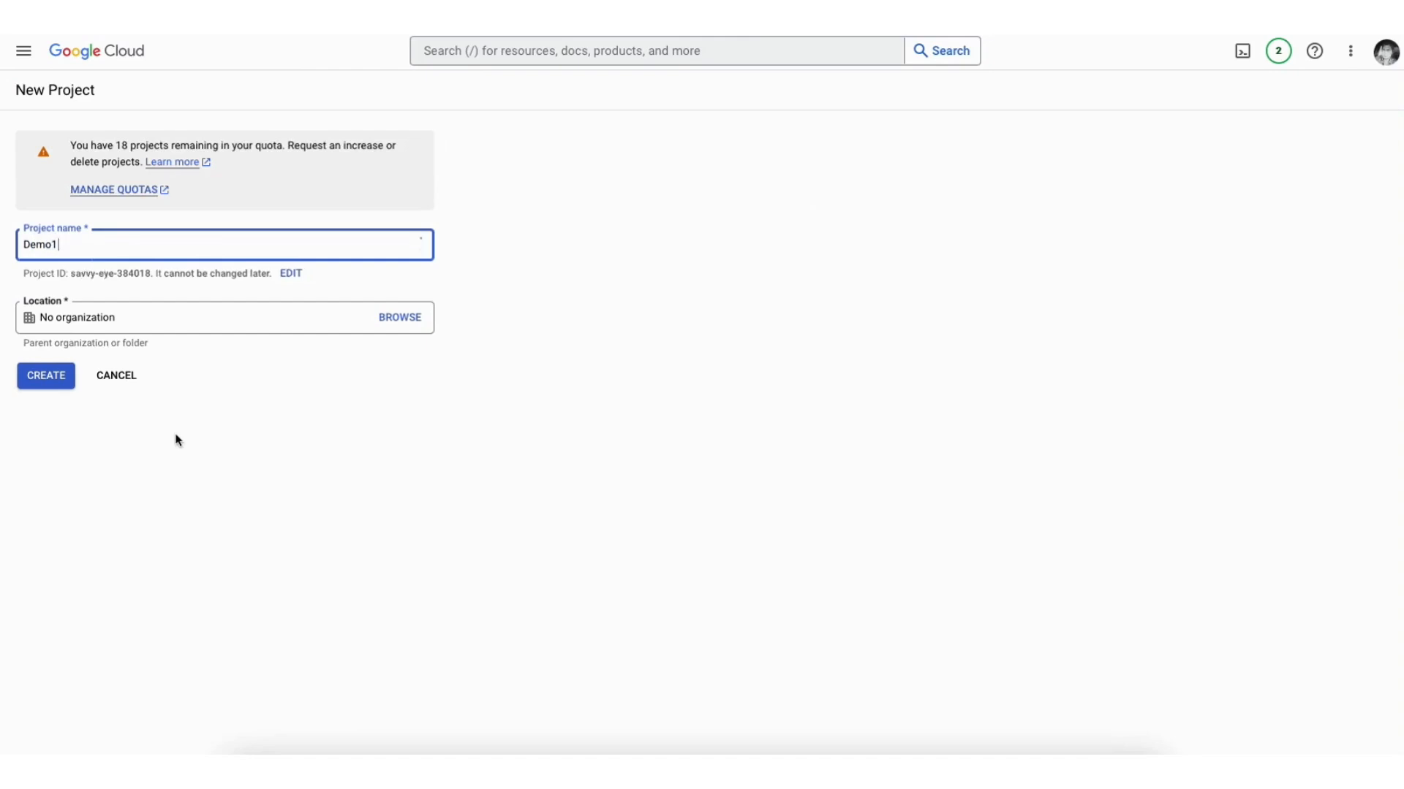
click(170, 319)
click(50, 380)
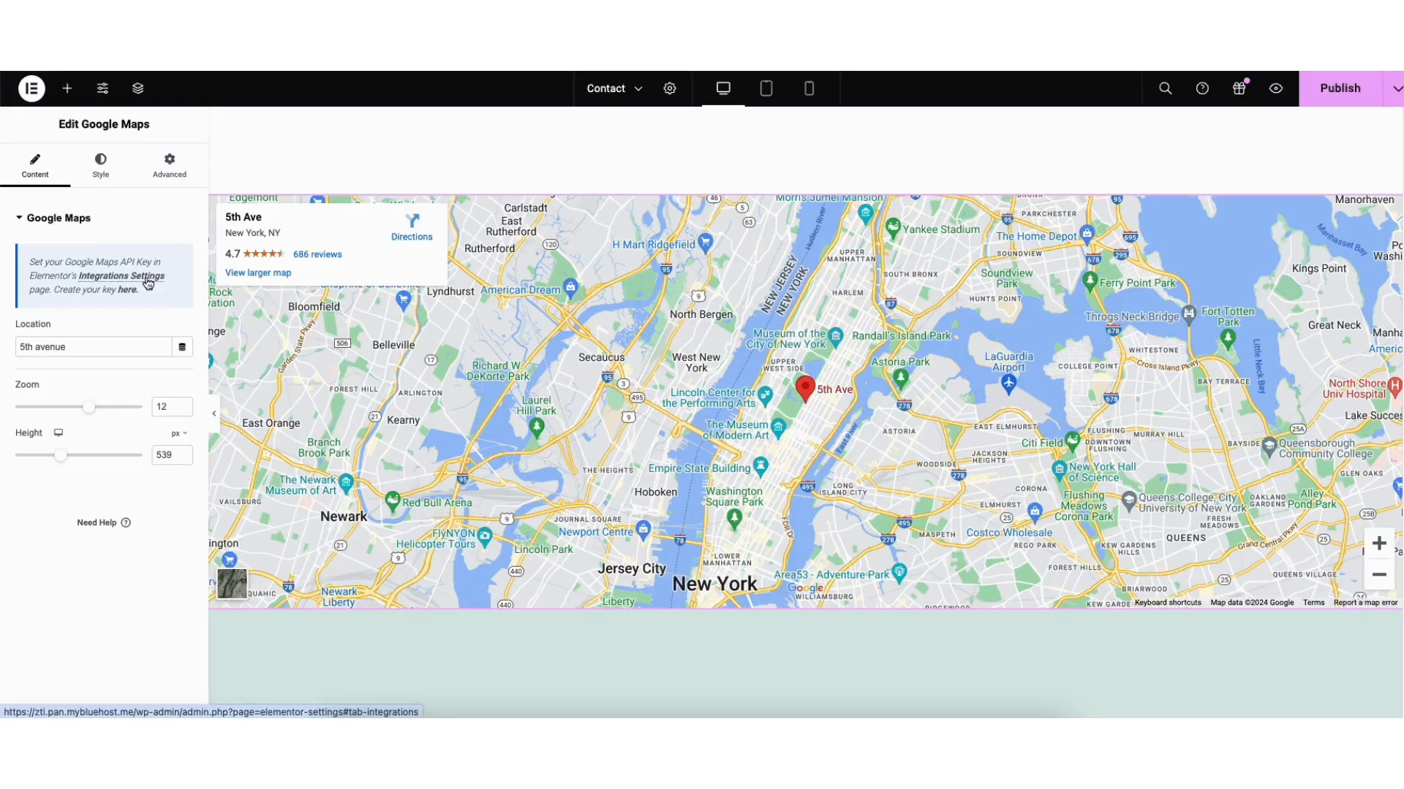
View Elementor's Integrations settings for the Google Maps API key, then save the Contact page as a draft in the editor
click(147, 278)
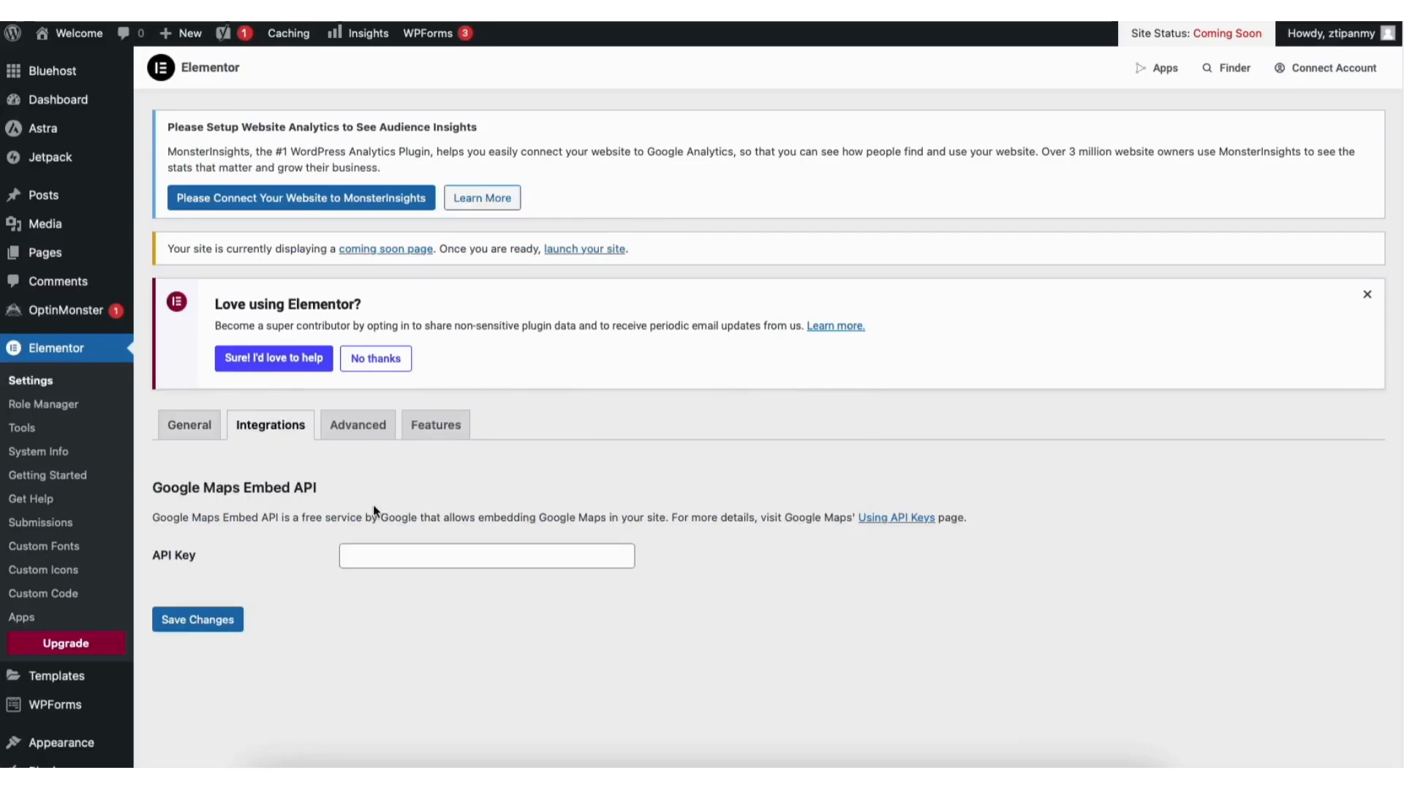
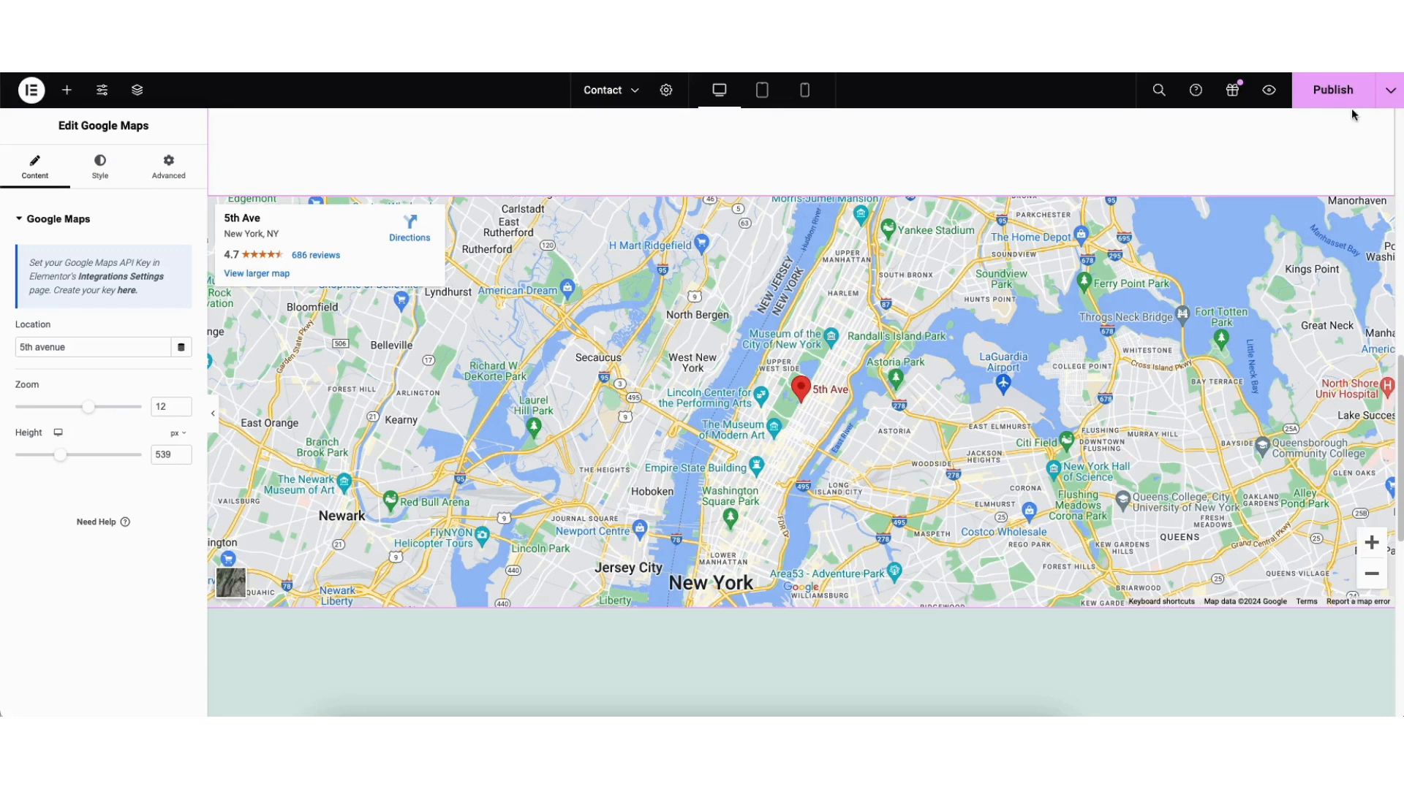
click(1381, 94)
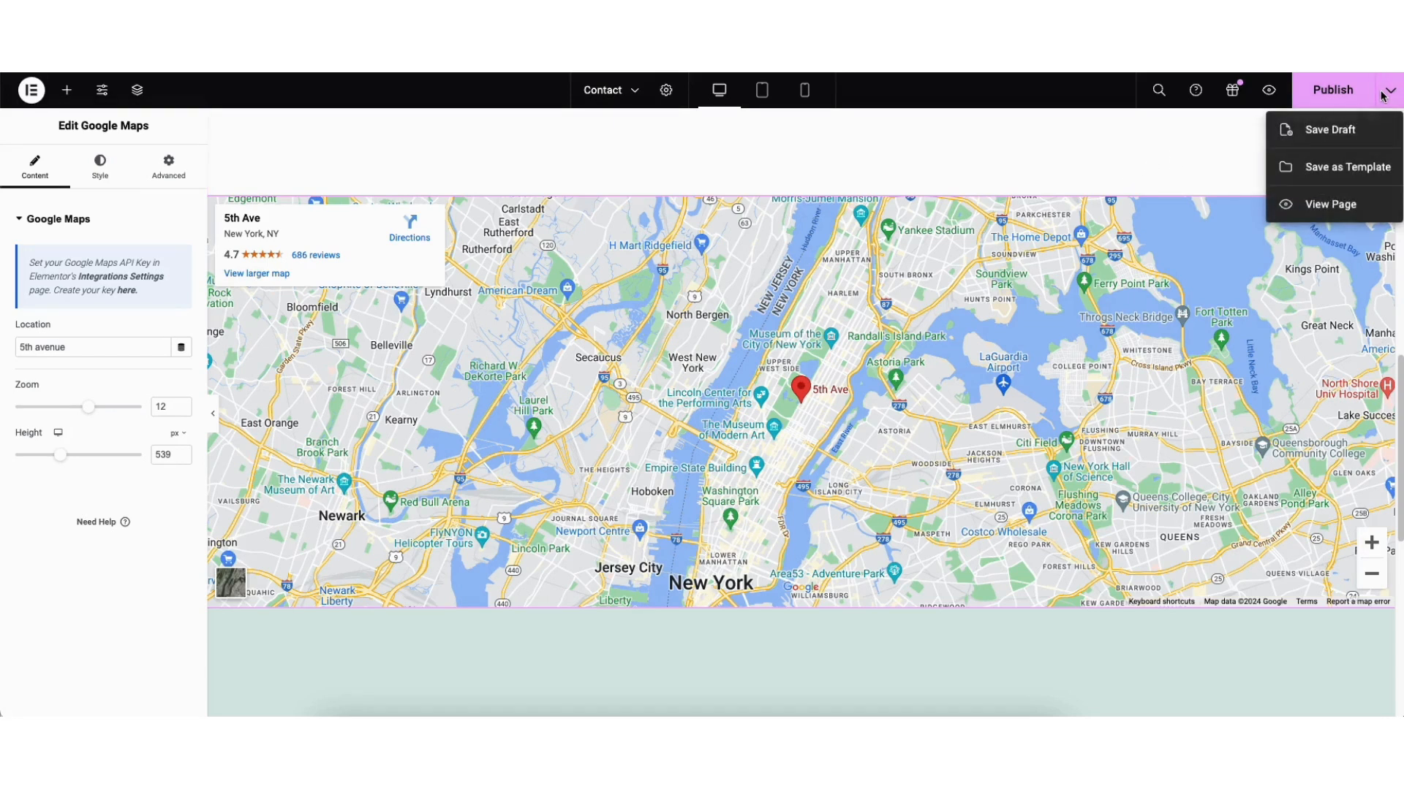
click(1314, 132)
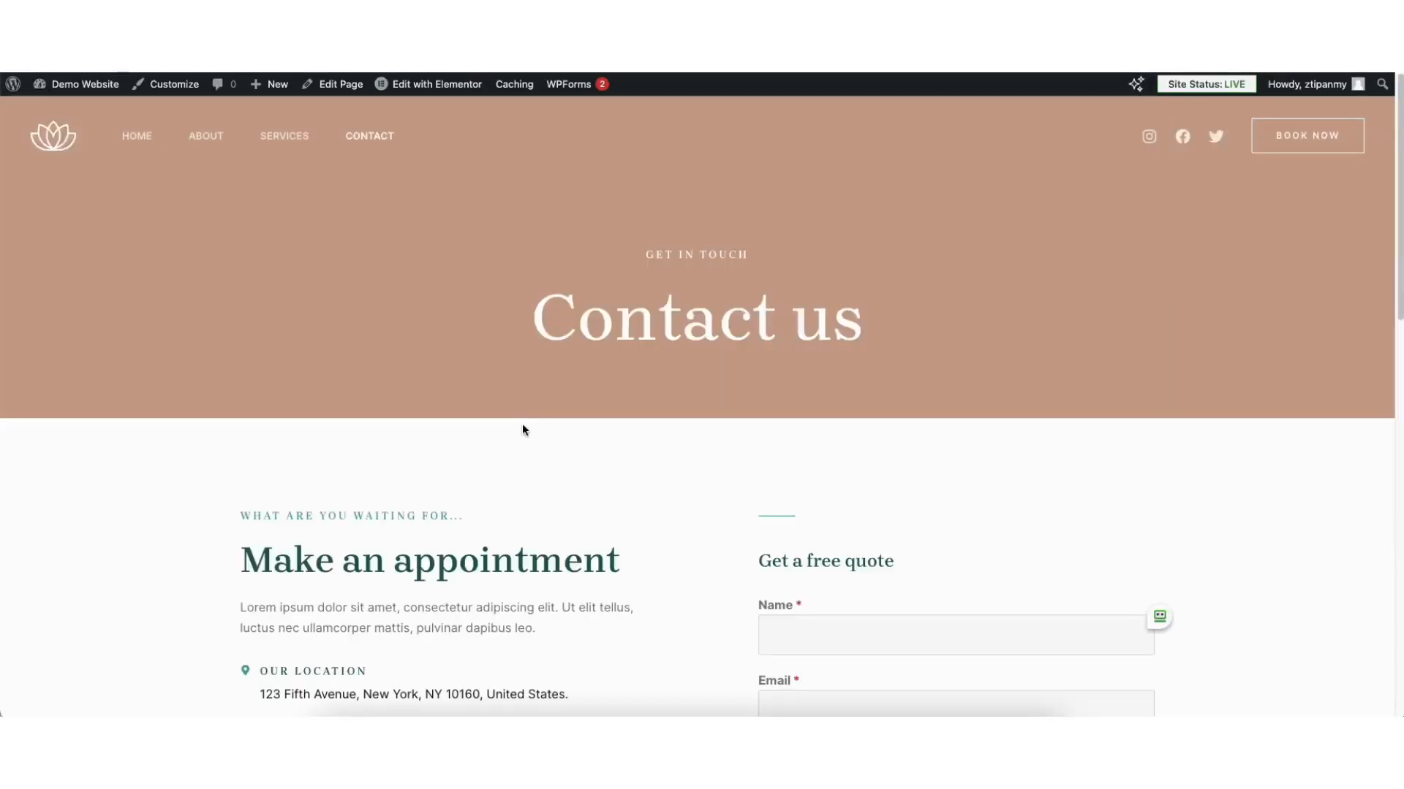
Go to the WordPress dashboard, then find, install and activate the Booking for Appointments and Events Calendar – Amelia plugin
mouse_move(77, 84)
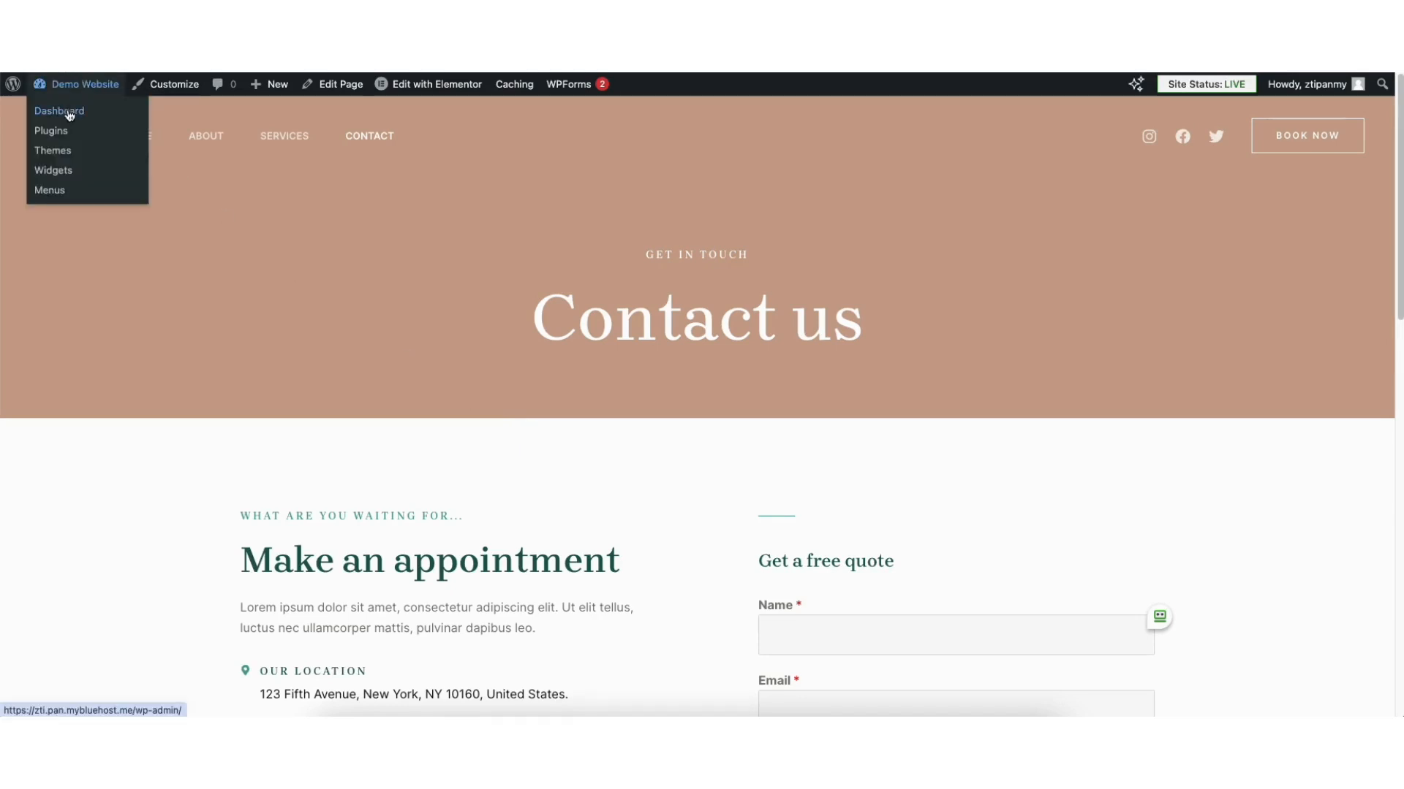
click(70, 113)
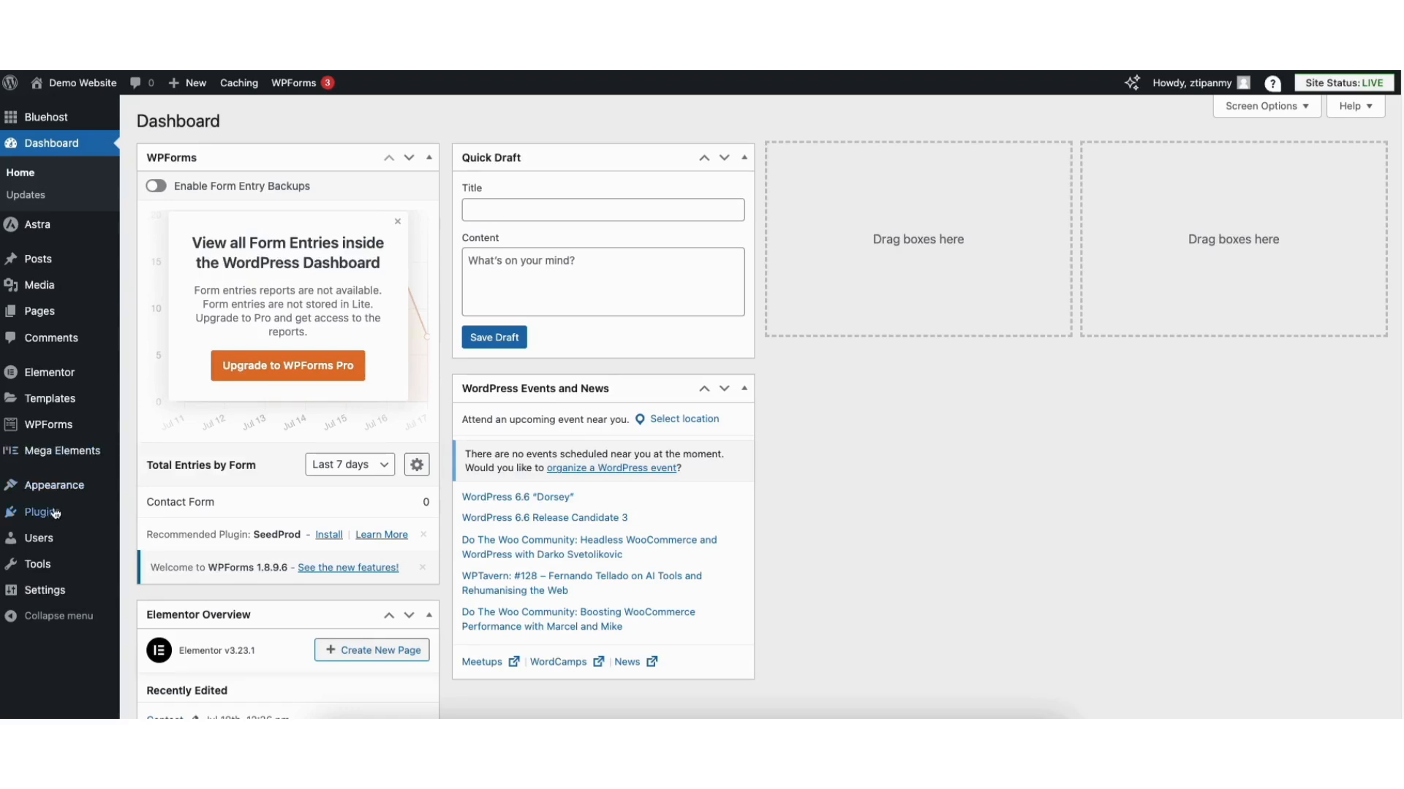
mouse_move(42, 515)
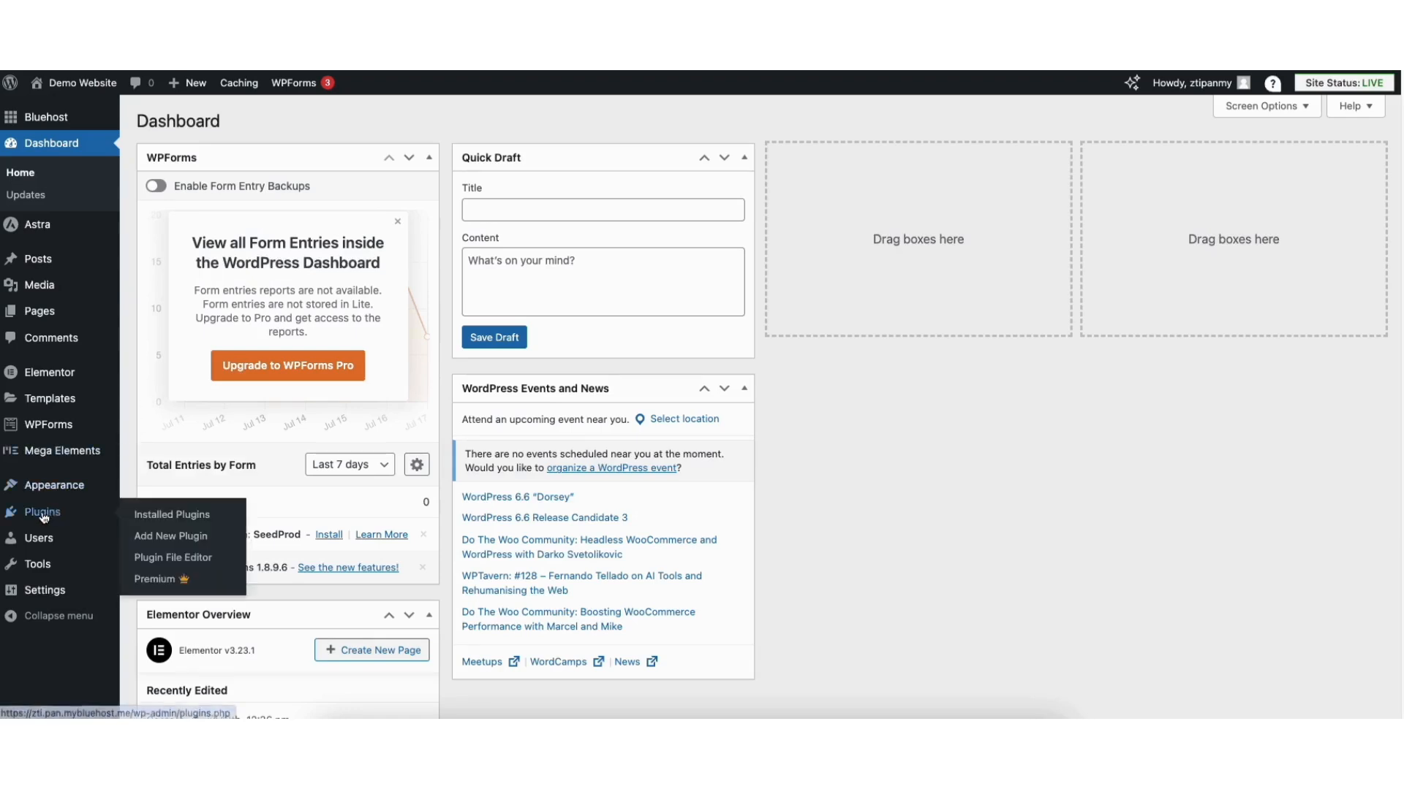
click(178, 538)
click(1117, 167)
text(amelia)
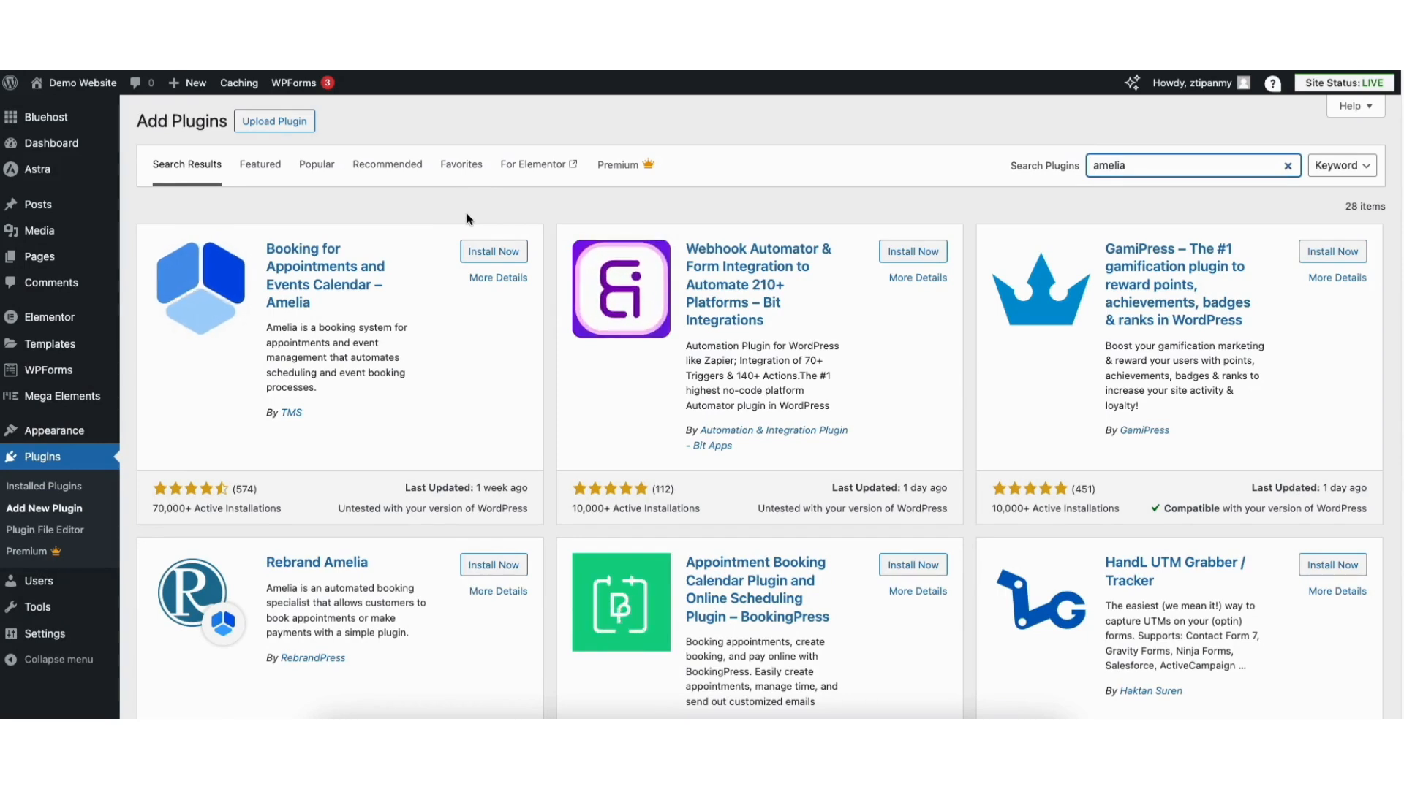
click(475, 250)
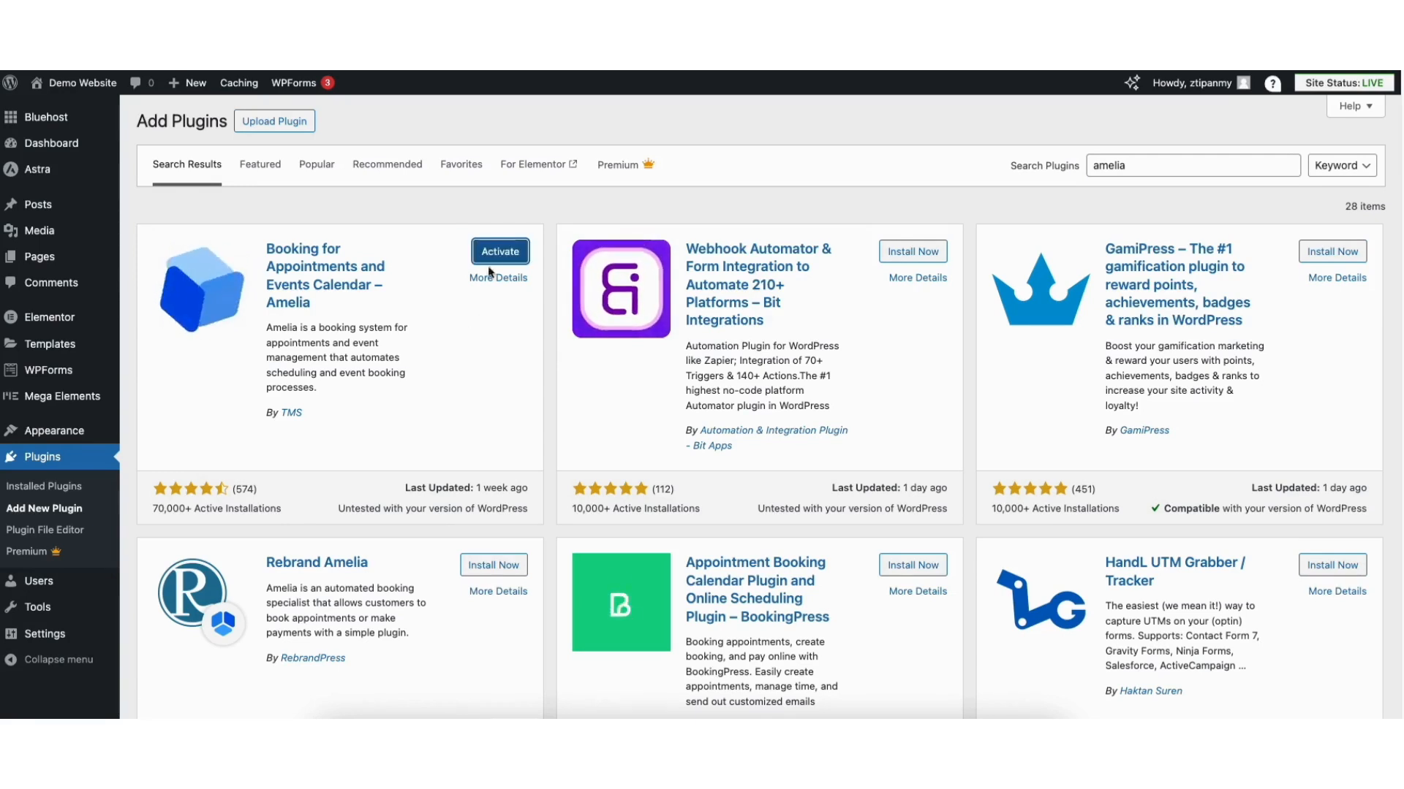
click(500, 252)
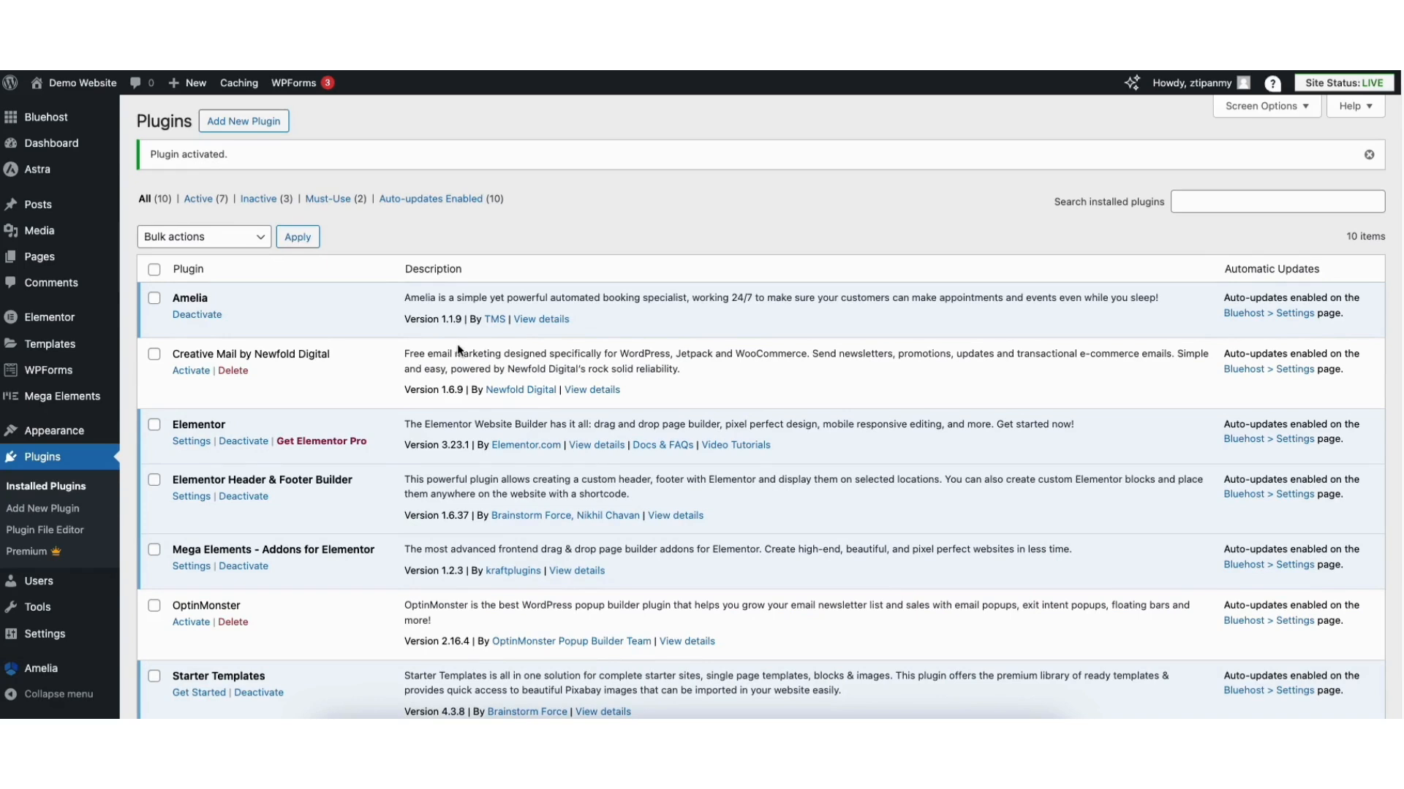
Create and save a service category named Swedish Massage in Amelia's services
mouse_move(43, 672)
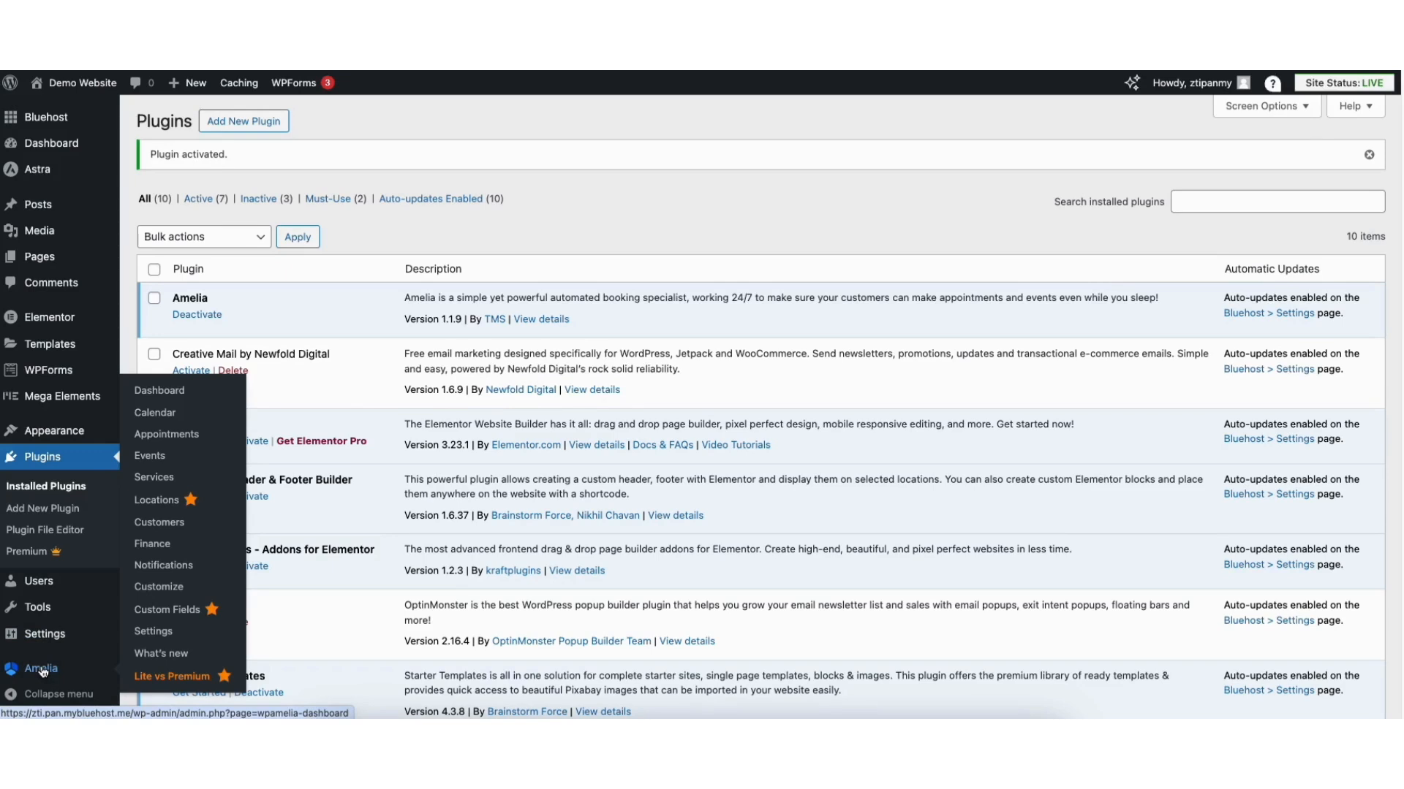
click(151, 480)
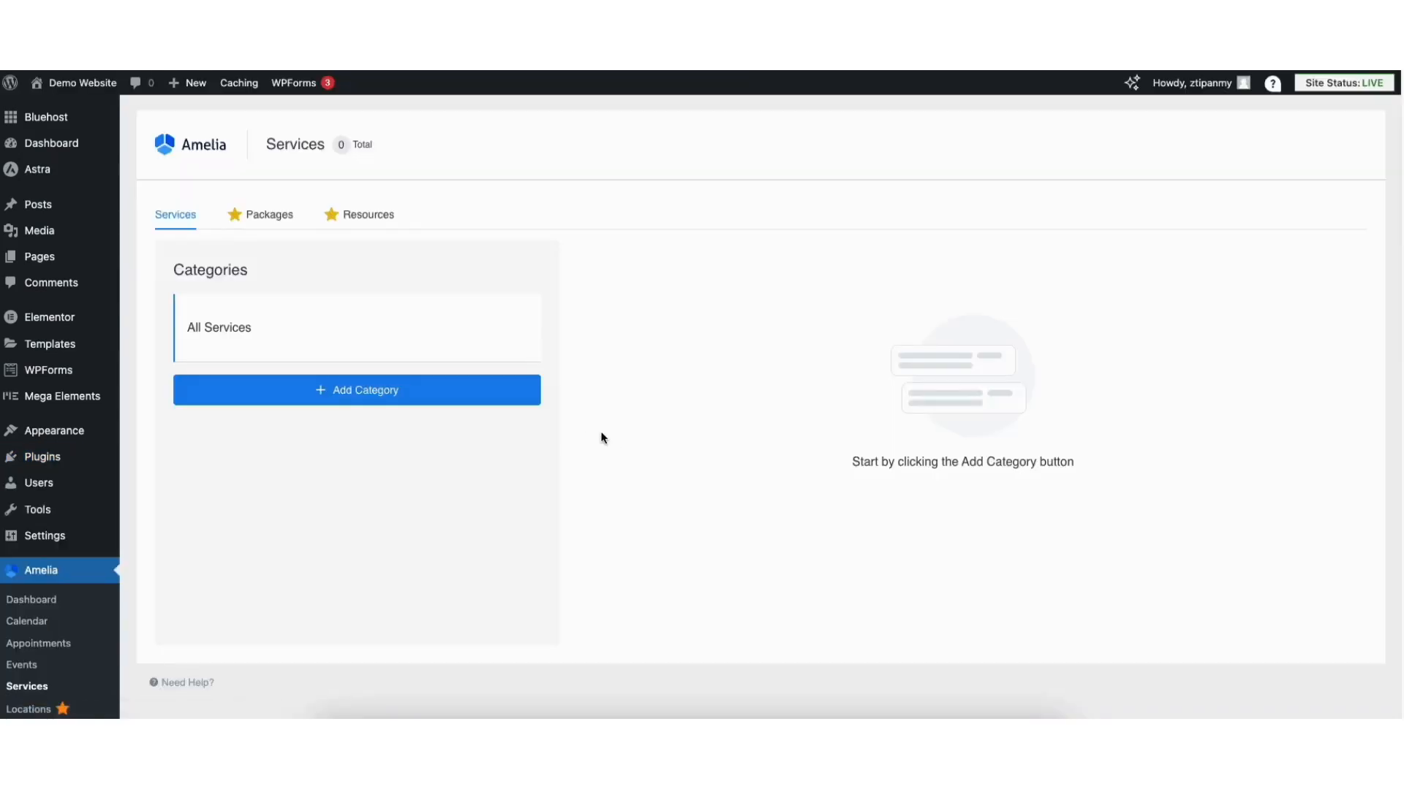
click(305, 396)
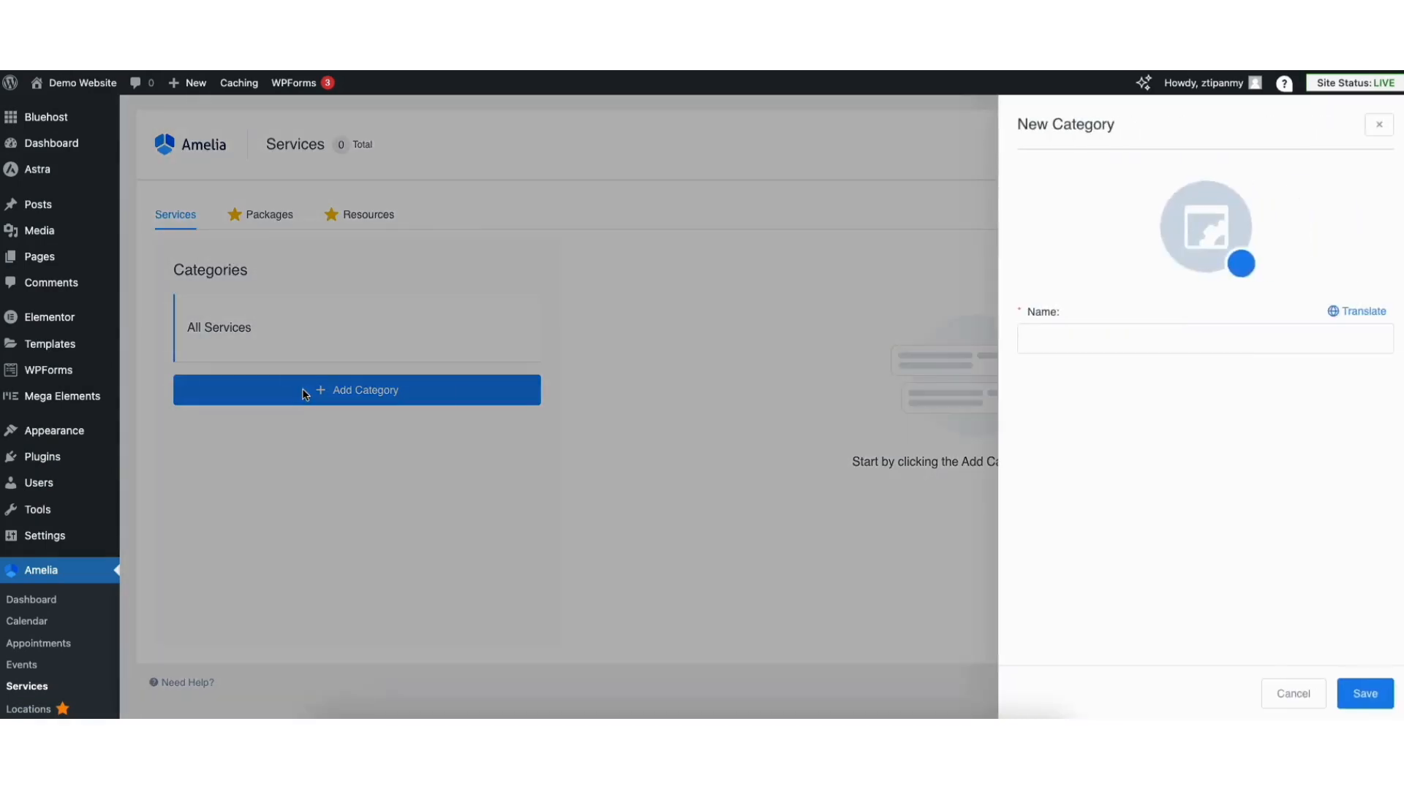
click(1073, 337)
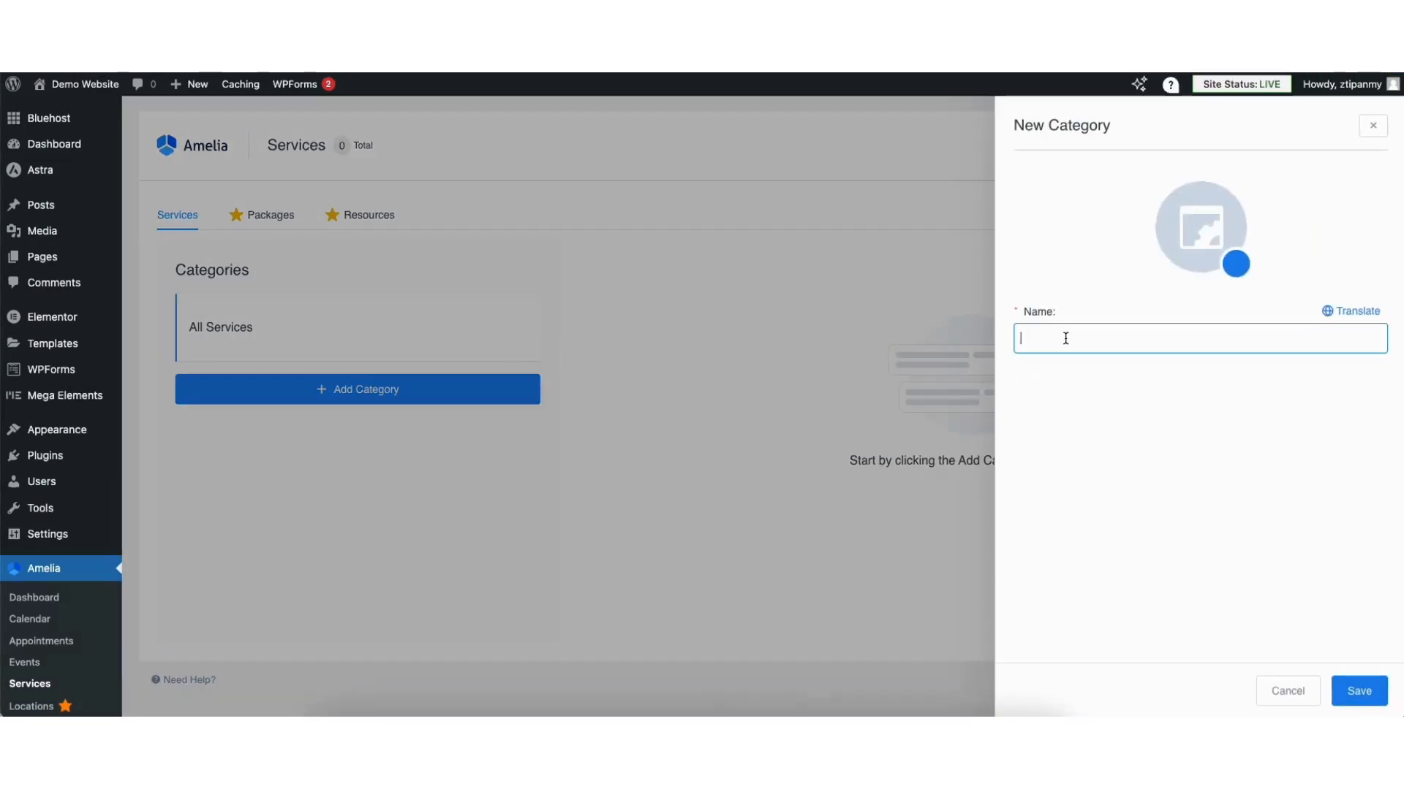
text(Swedish)
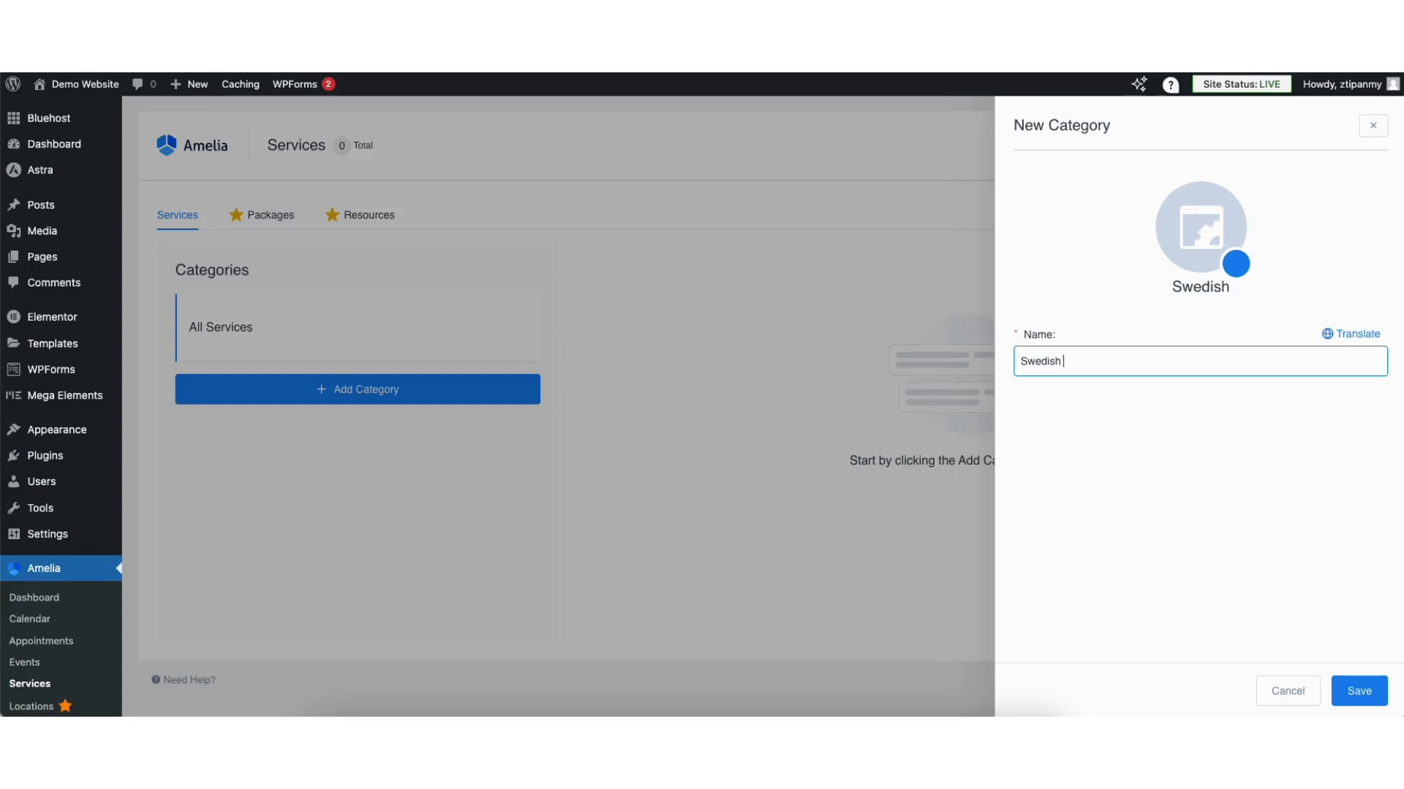
text( Massage)
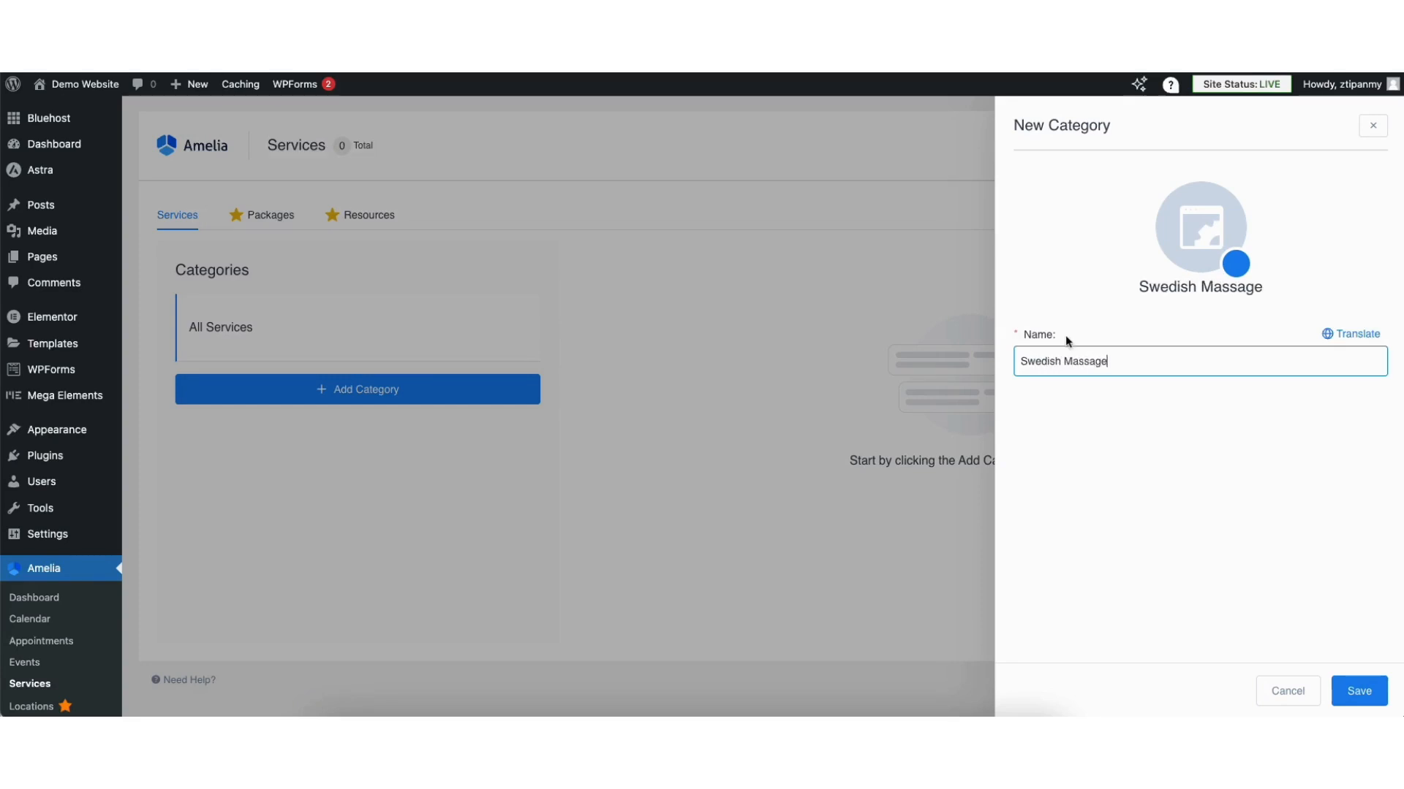
click(1350, 687)
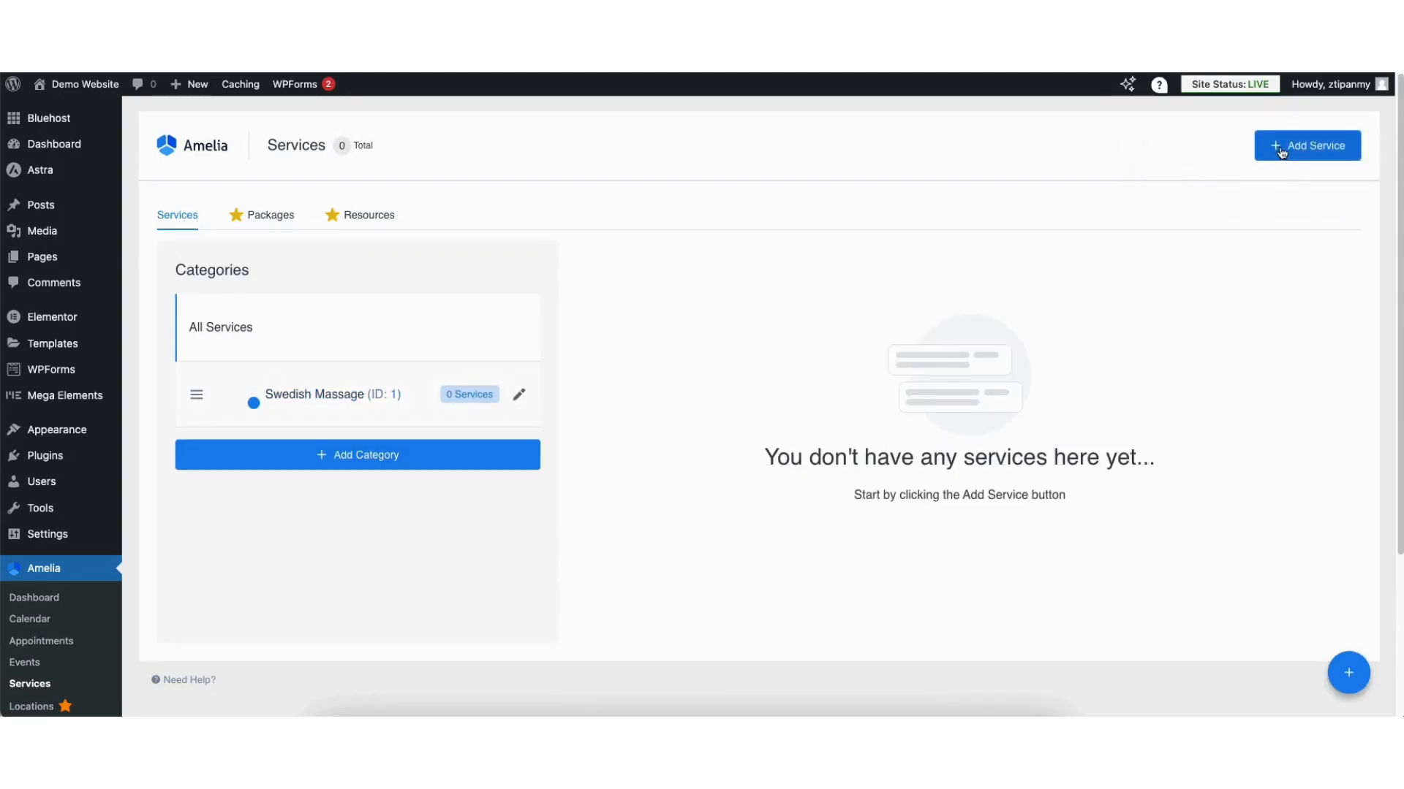
Add a new service named Full Body Massage and assign it to the Swedish Massage category
click(1281, 147)
click(1062, 374)
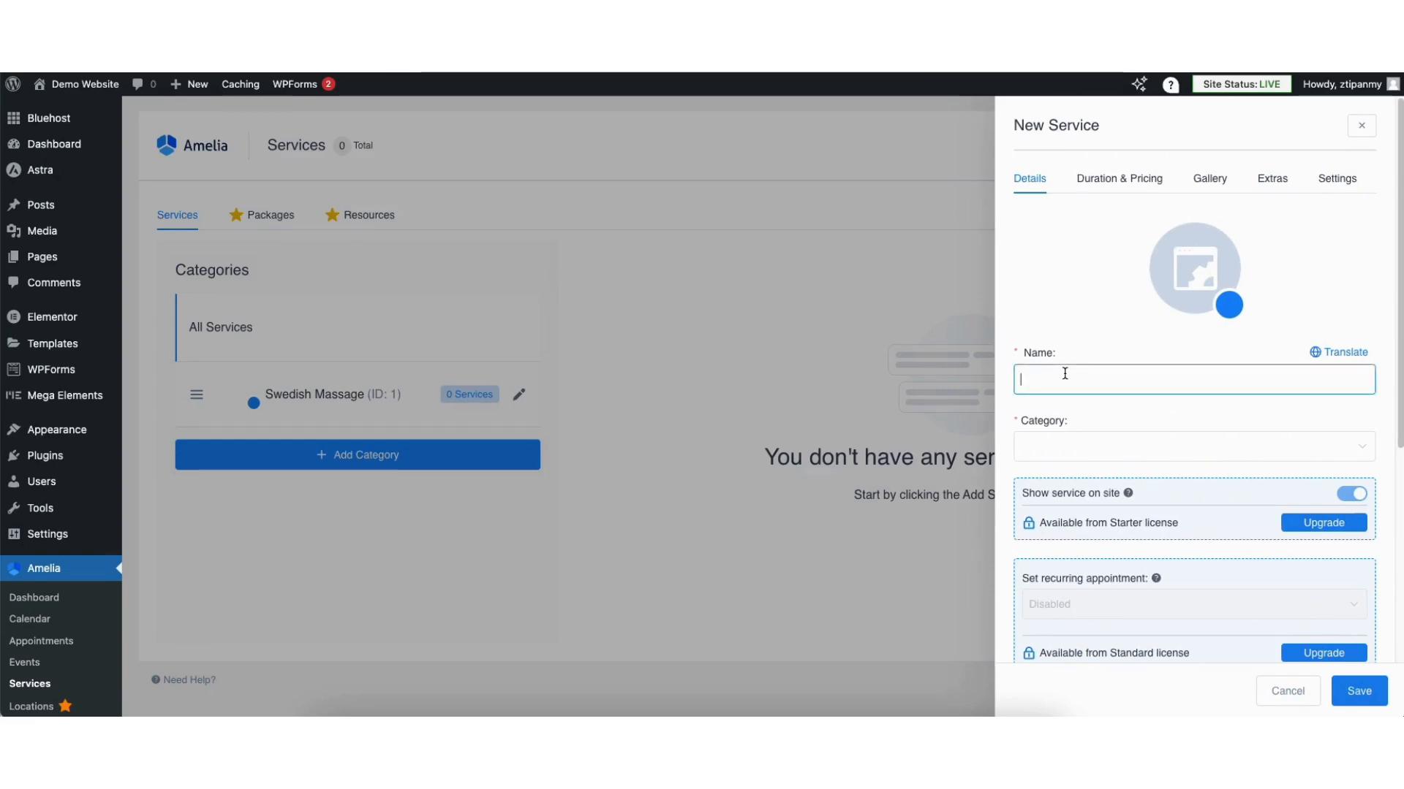
text(Full Body)
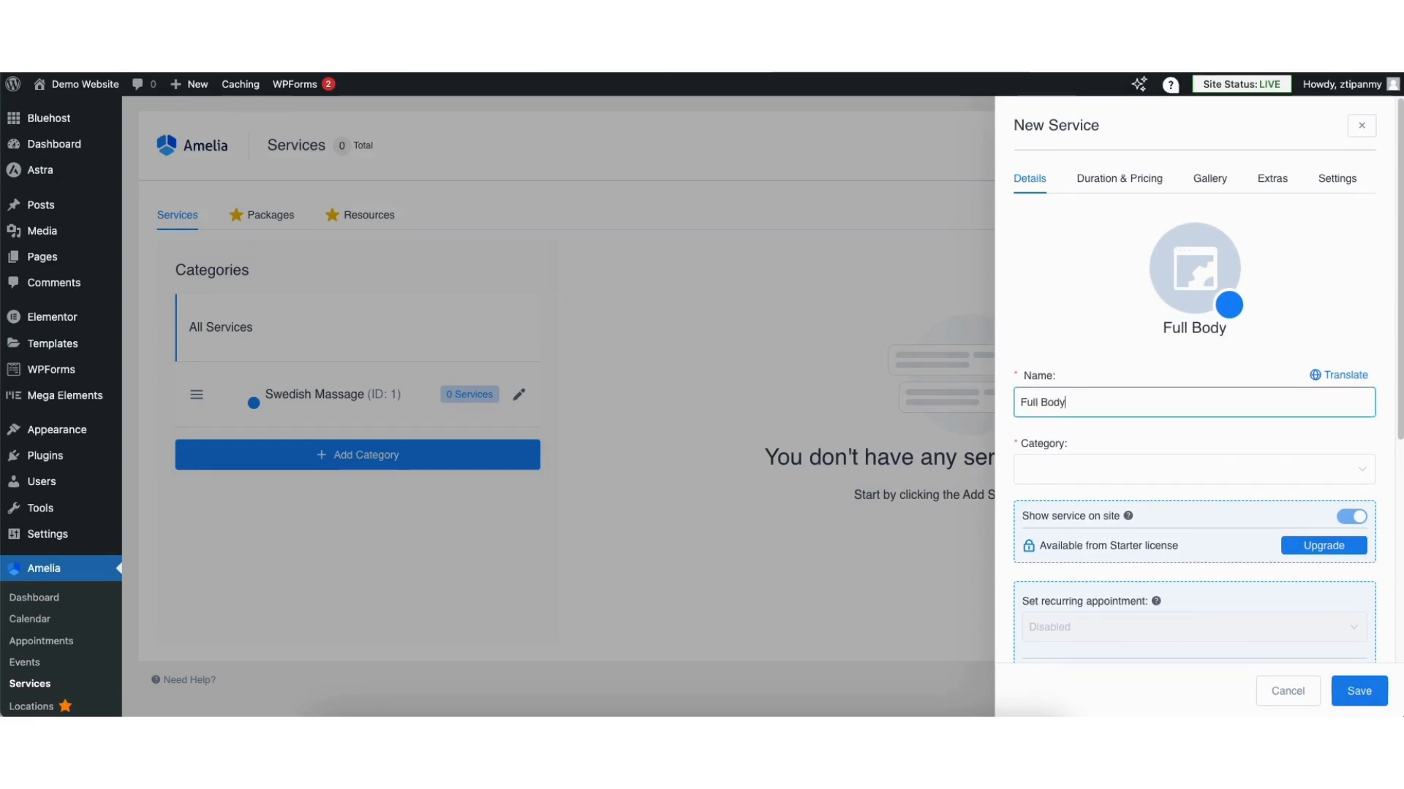
text( Massage)
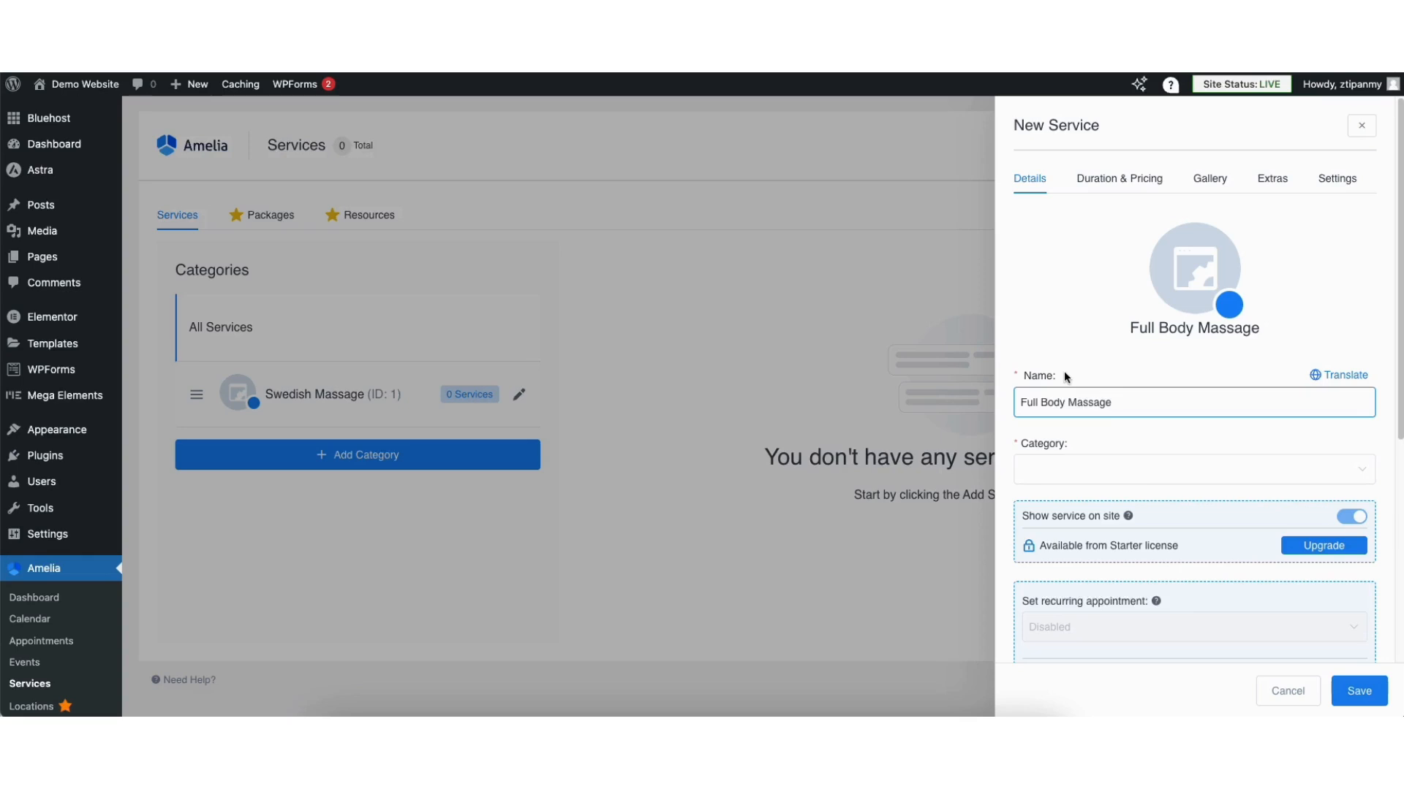
click(1052, 471)
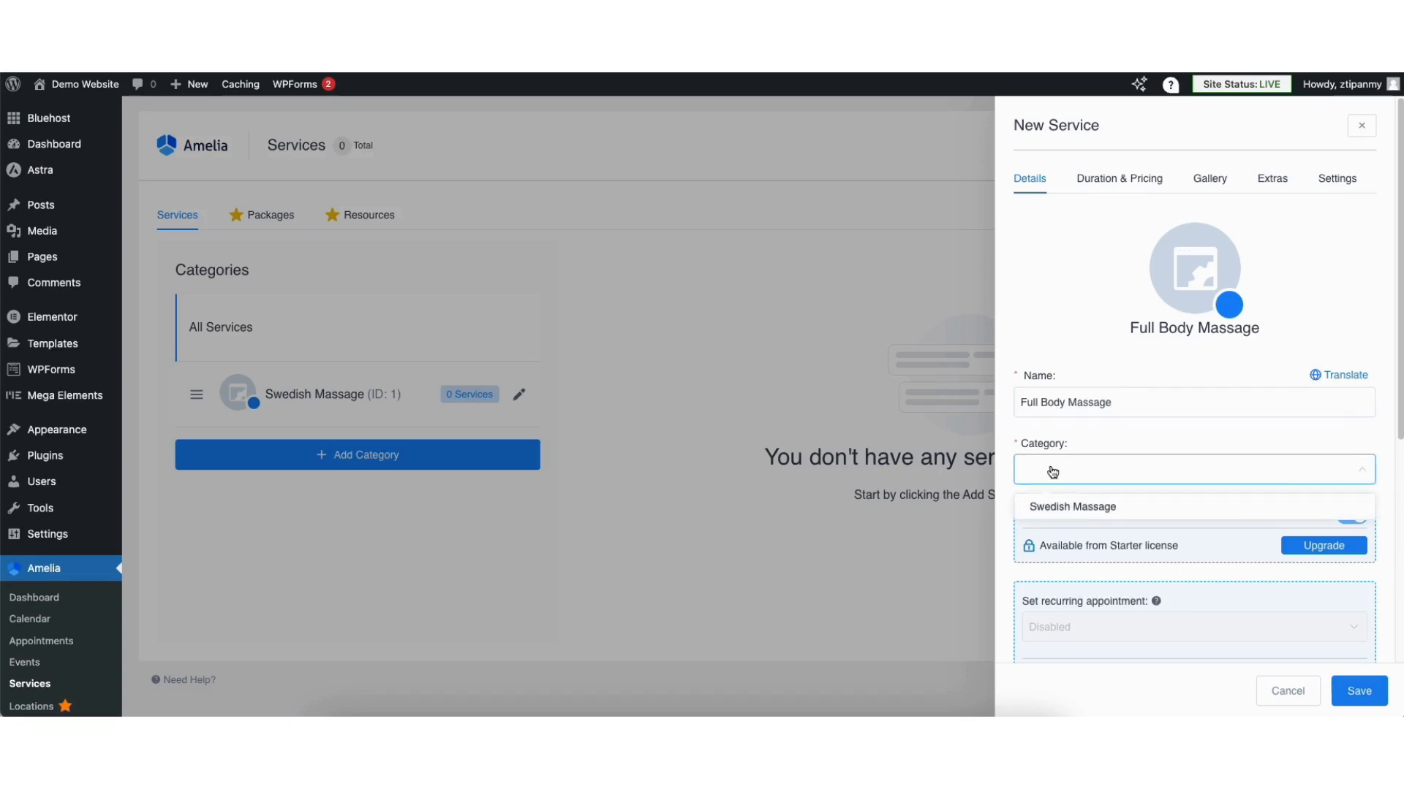
click(1059, 508)
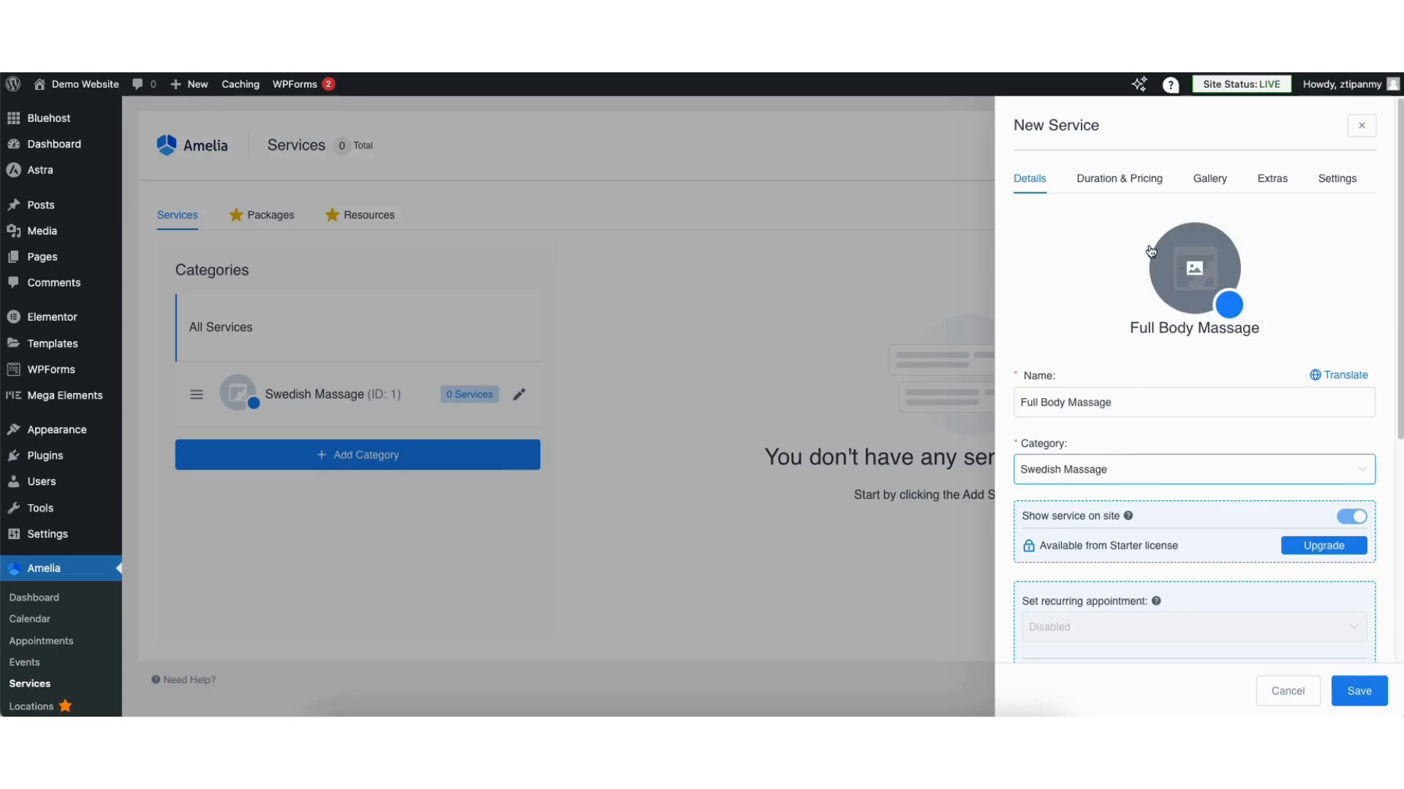
Set the Full Body Massage service's duration to 30min and its price to $50.00, and save the service
click(1102, 187)
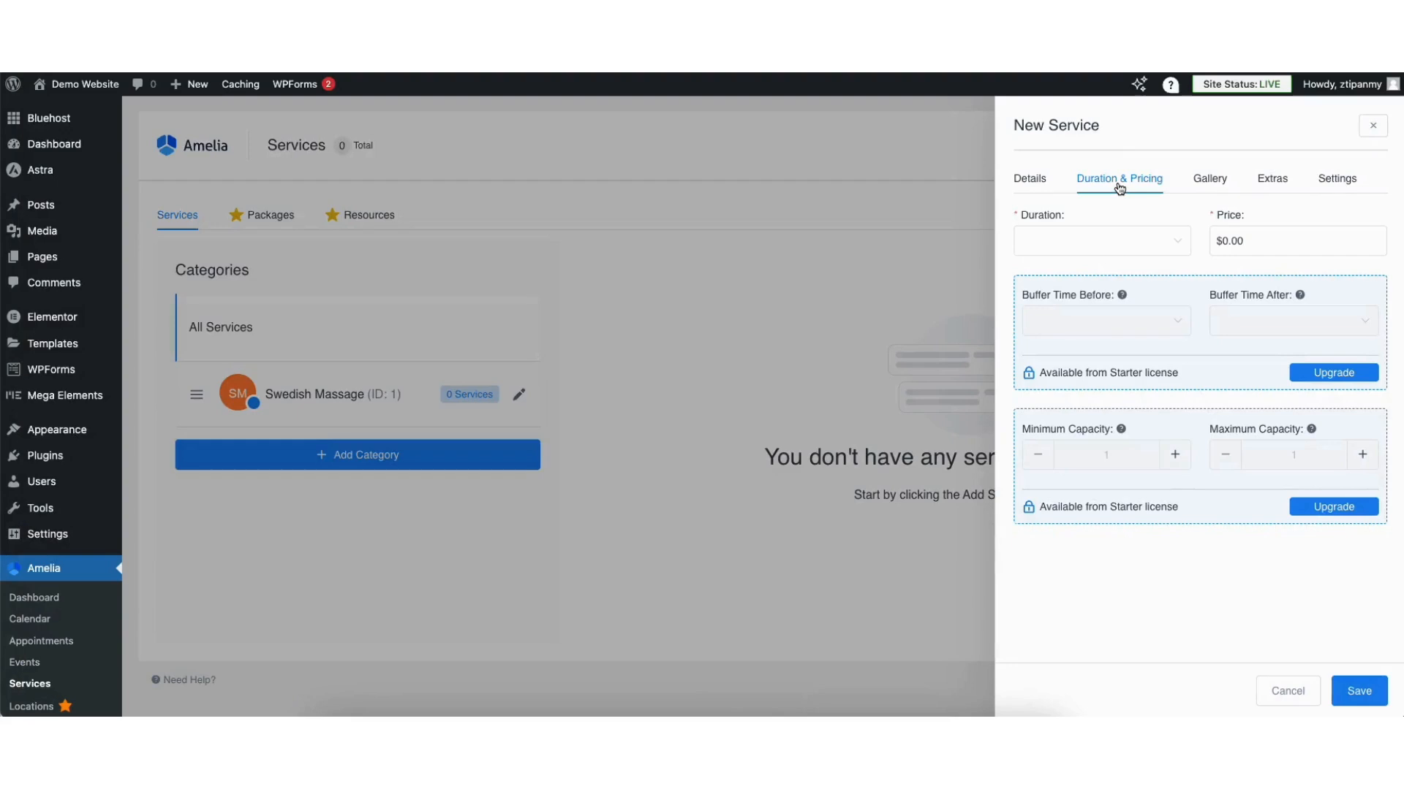
click(1111, 242)
click(1060, 278)
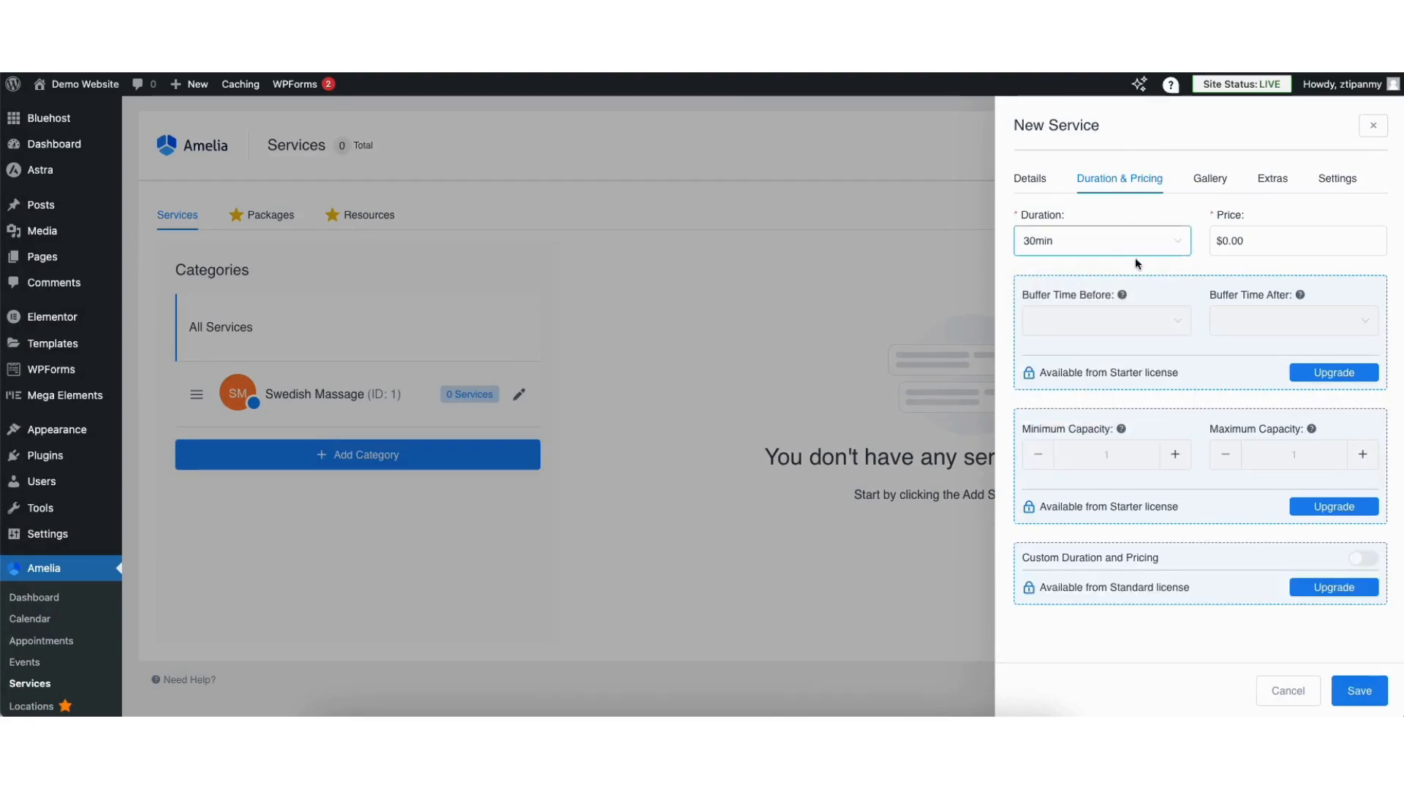
drag(1254, 241, 1223, 241)
text(0.05)
text(00)
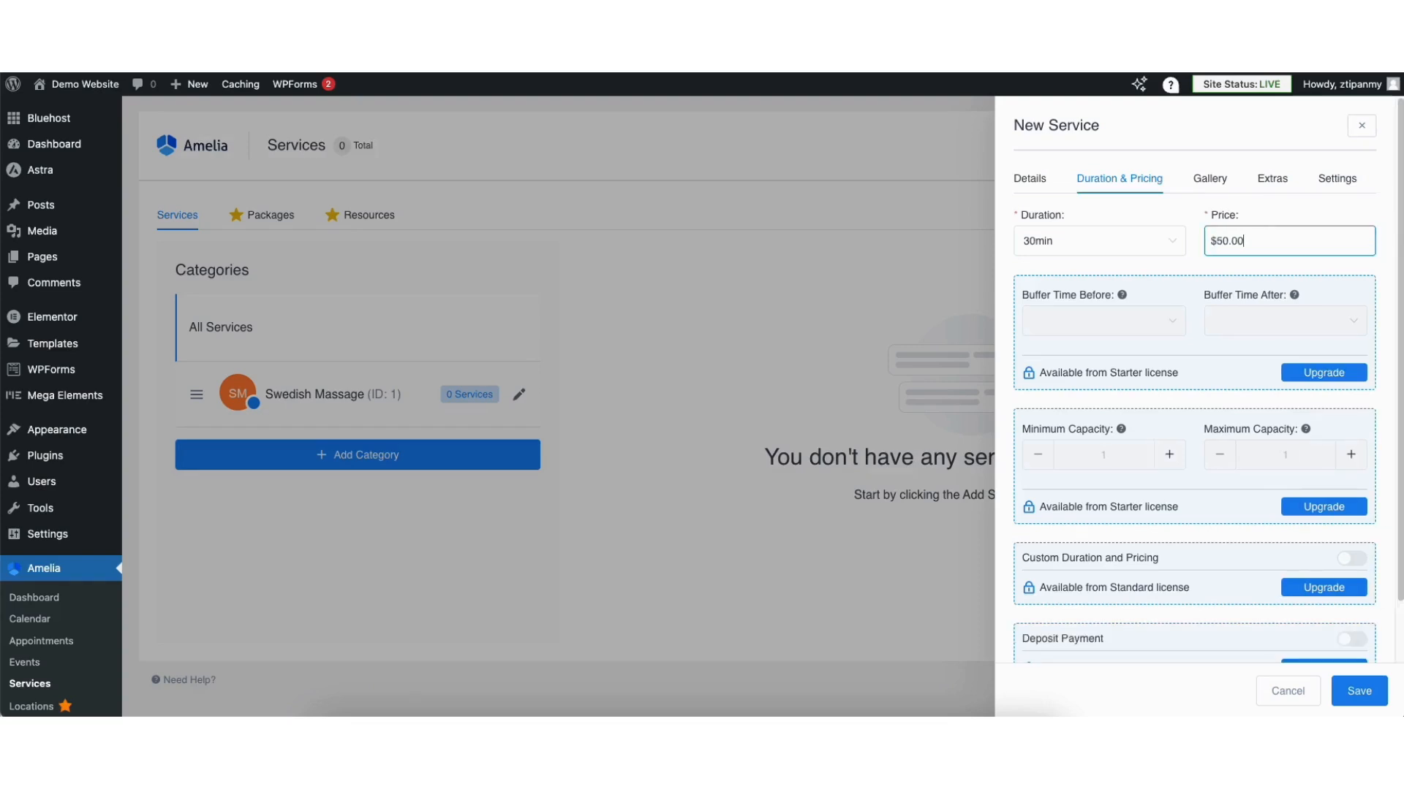
click(1210, 183)
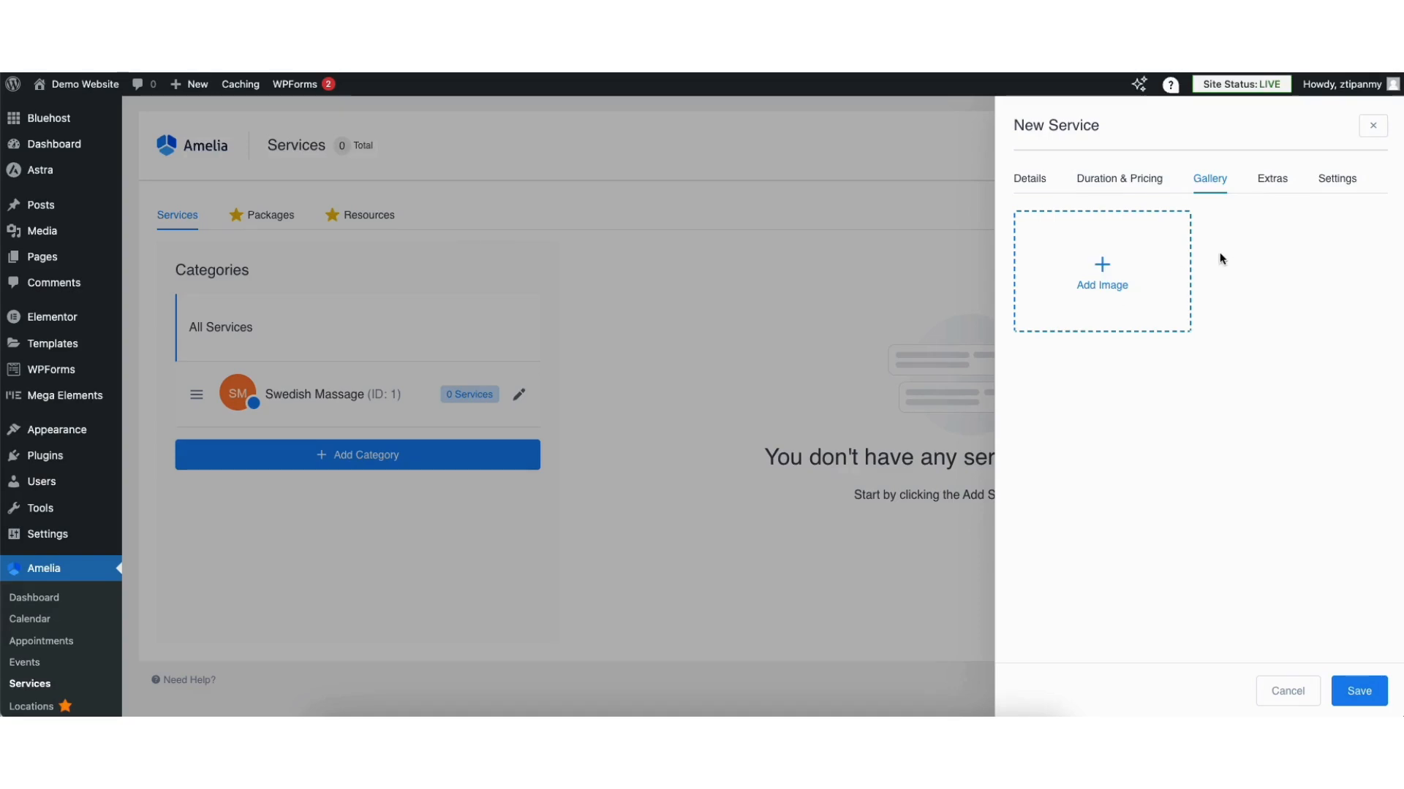
click(1362, 691)
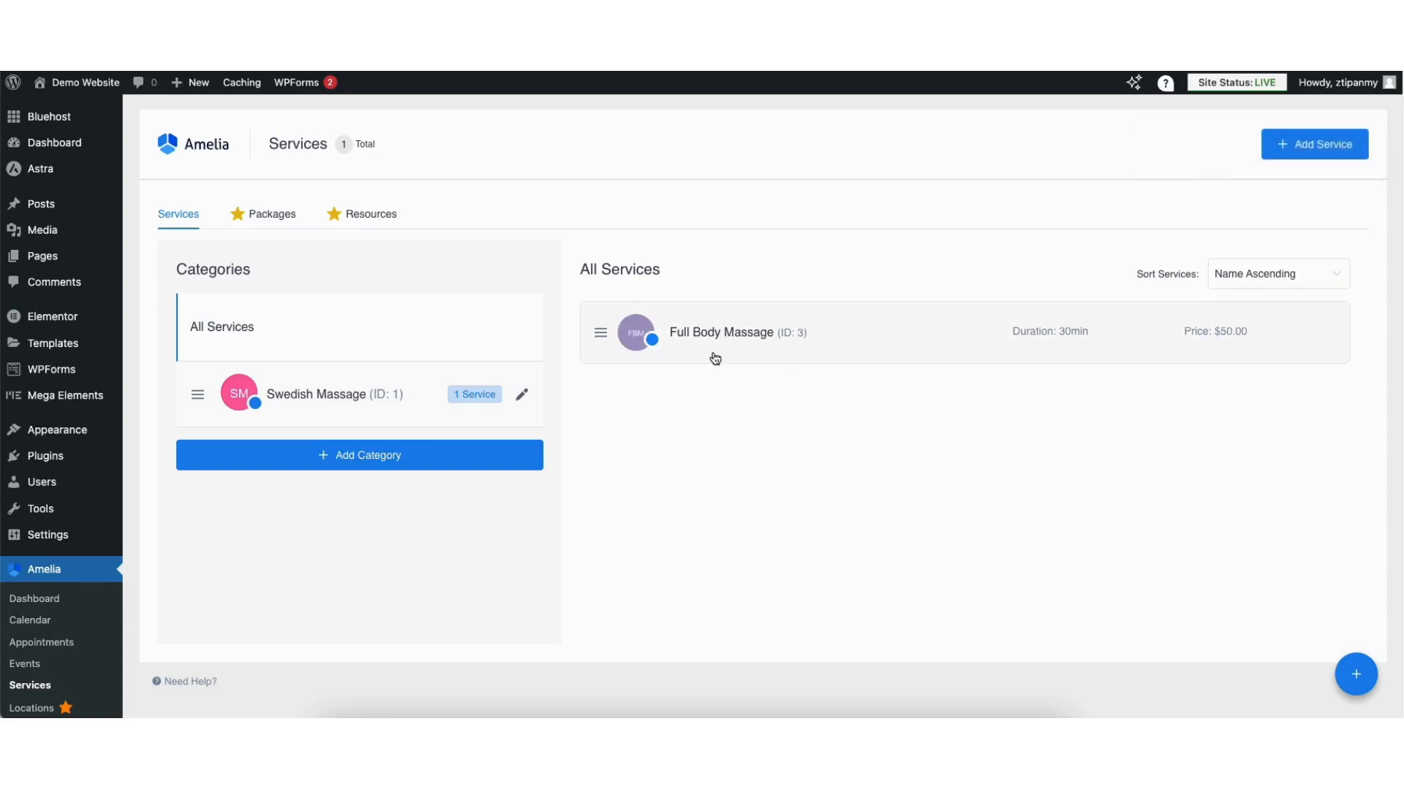
Review Amelia's appointments list and customers list, including the options for creating a new appointment and a new customer
click(16, 644)
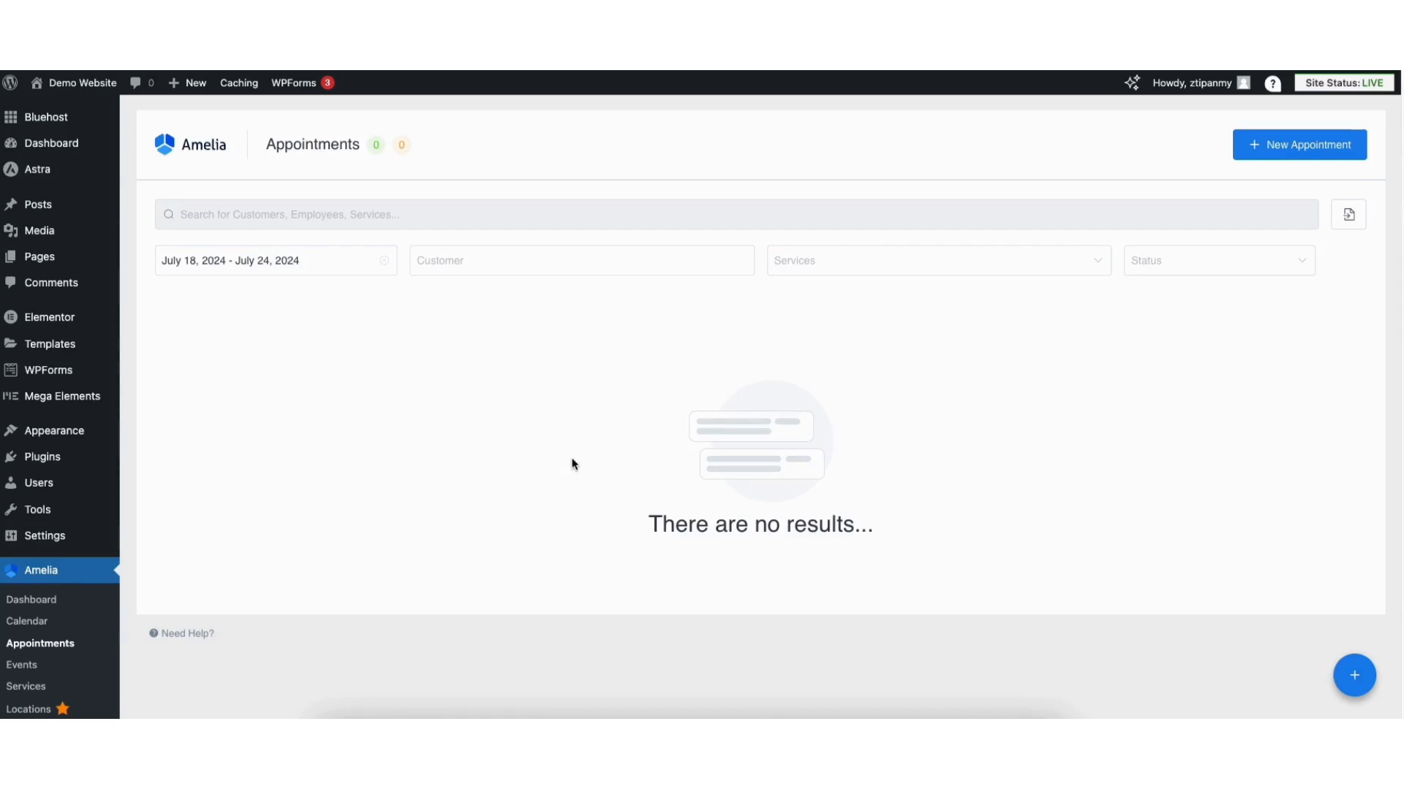
click(1257, 144)
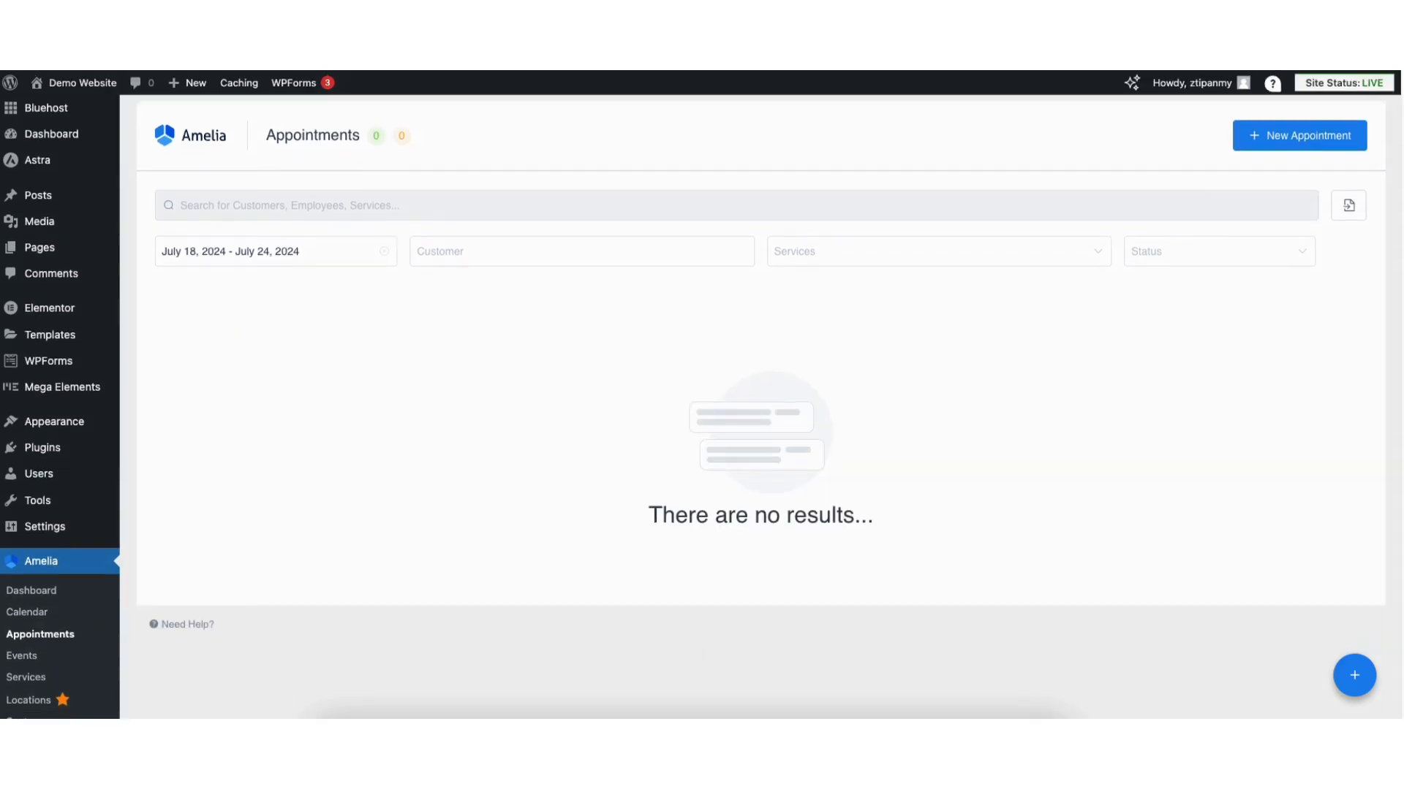
scroll(292, 548, down, 3)
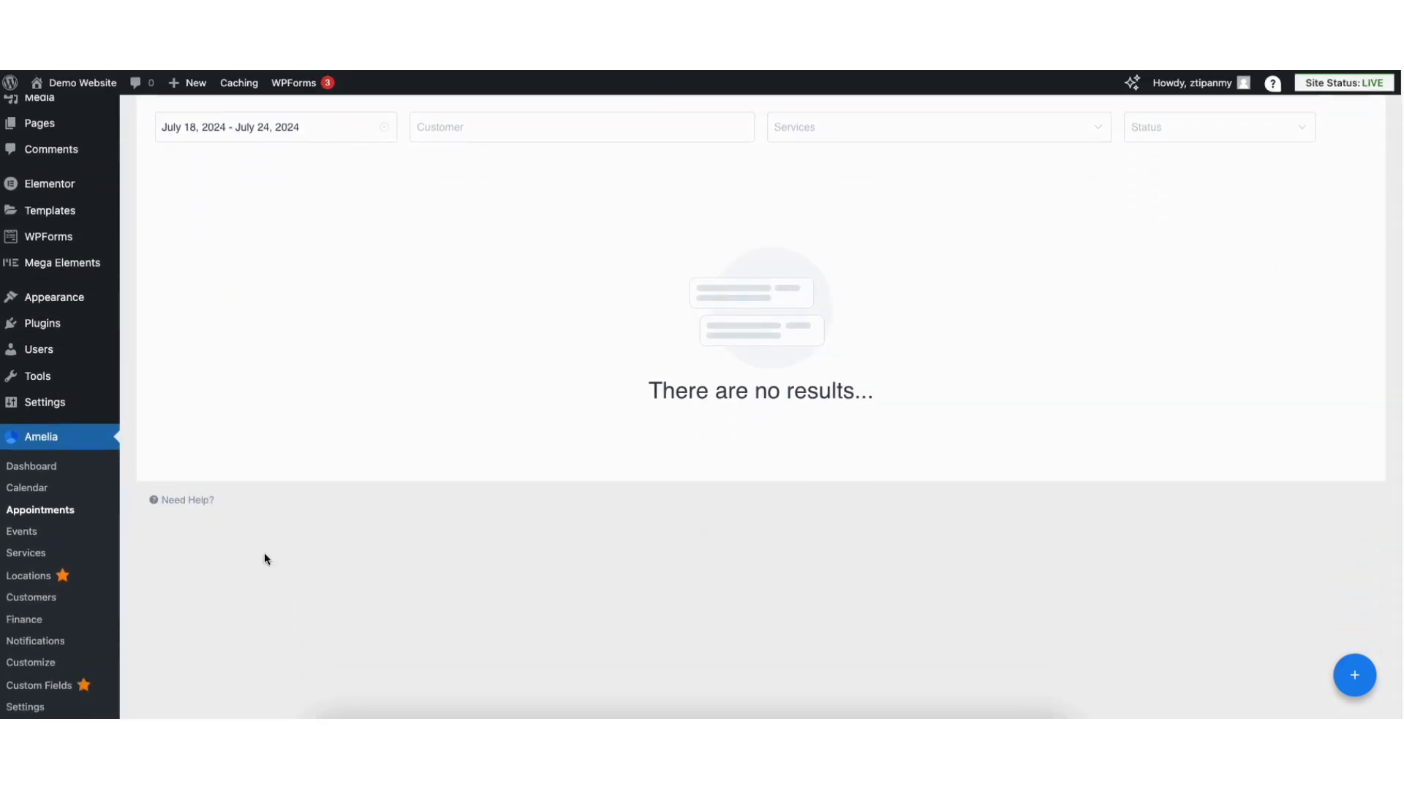
click(53, 598)
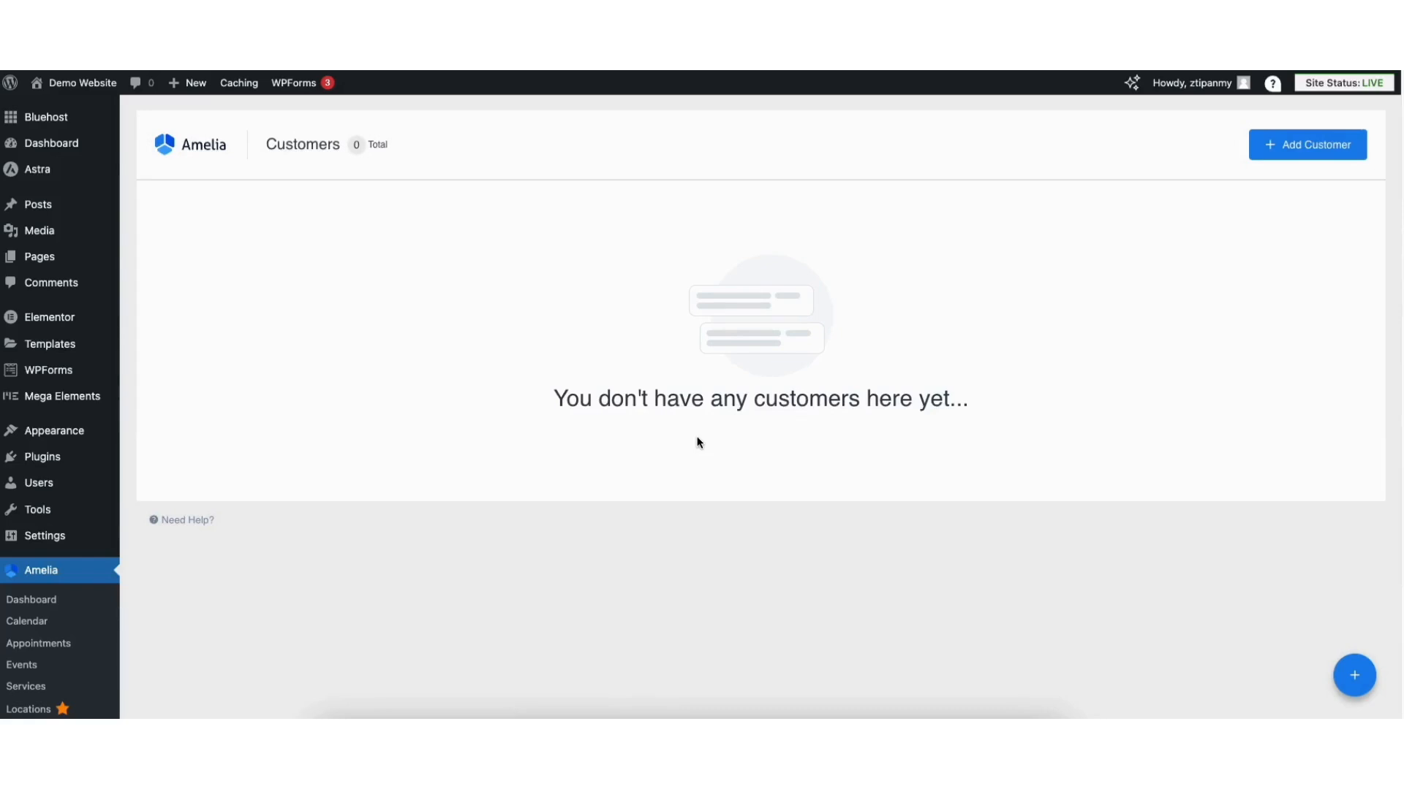
click(1307, 144)
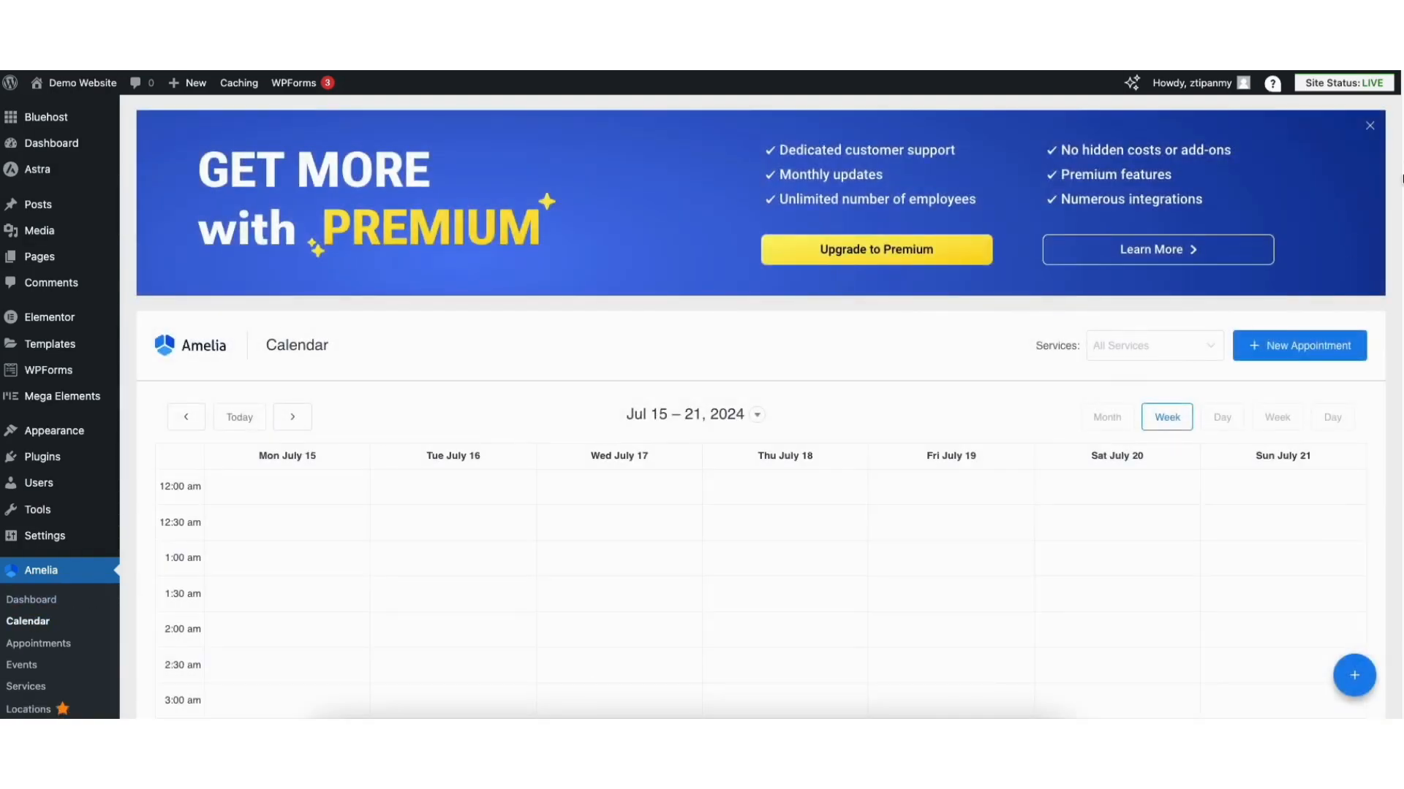
Look over Amelia's weekly calendar, check the fields of its new appointment form, and cancel the form
scroll(1372, 271, down, 6)
scroll(1371, 270, up, 5)
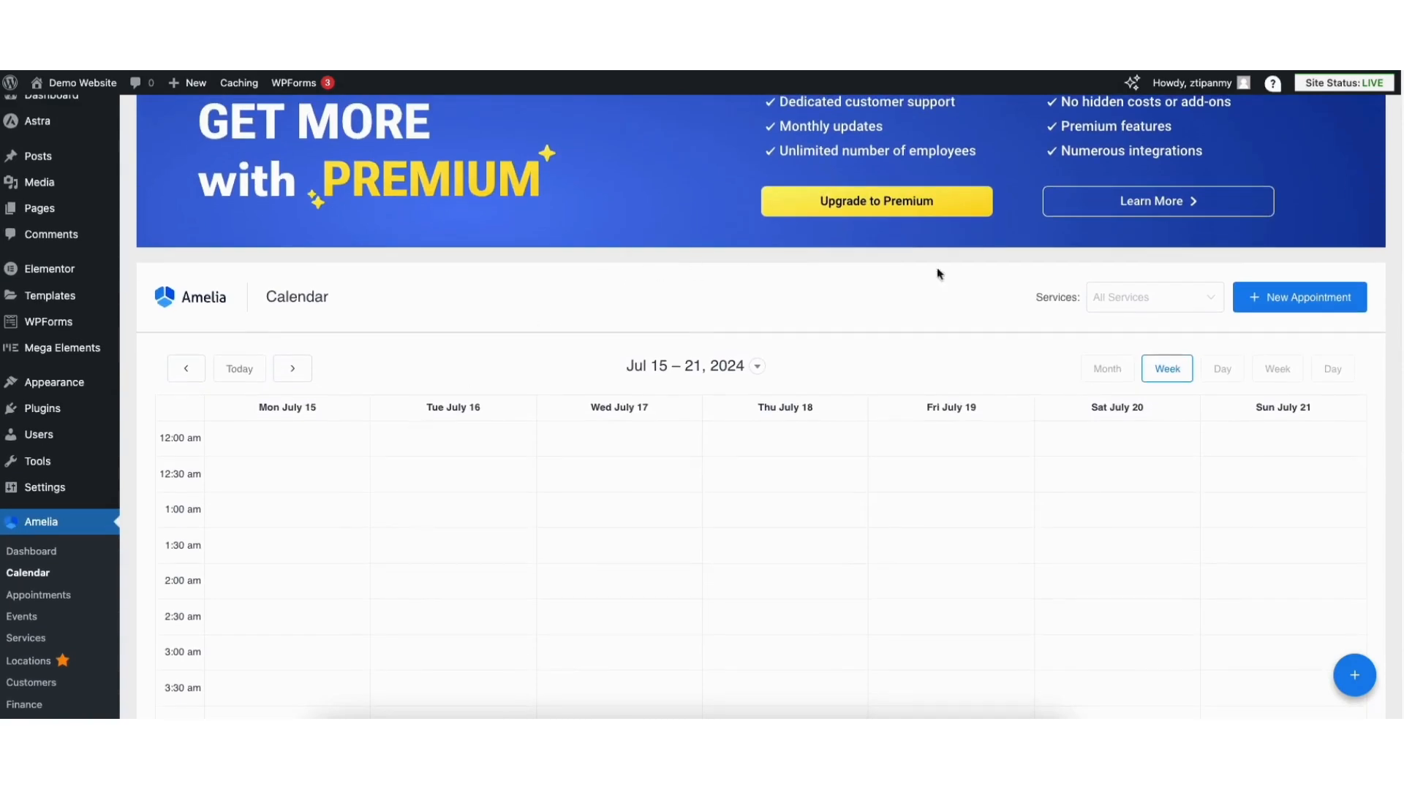
click(1250, 302)
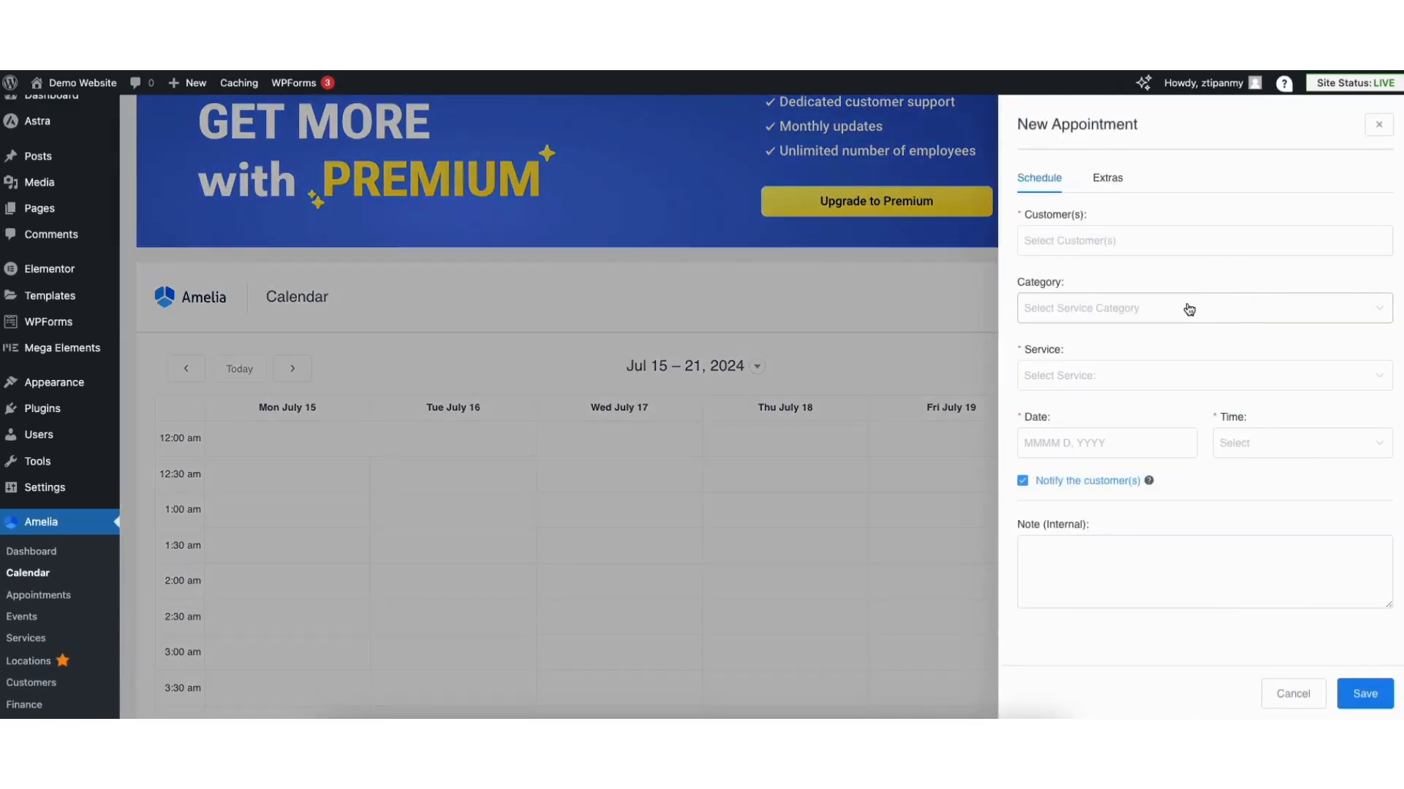
click(1279, 700)
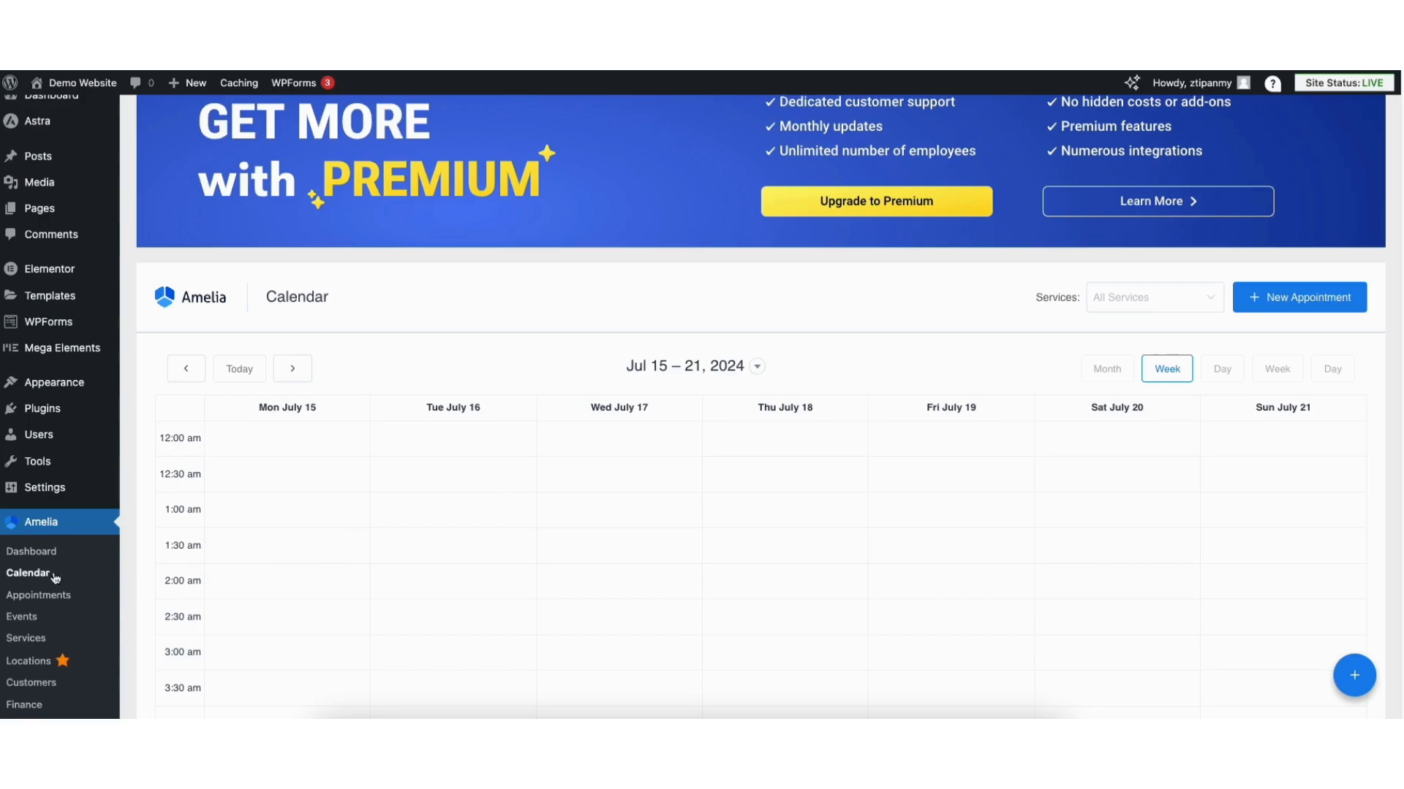
Look over the statistics on Amelia's dashboard and go to the plugin's settings
click(33, 552)
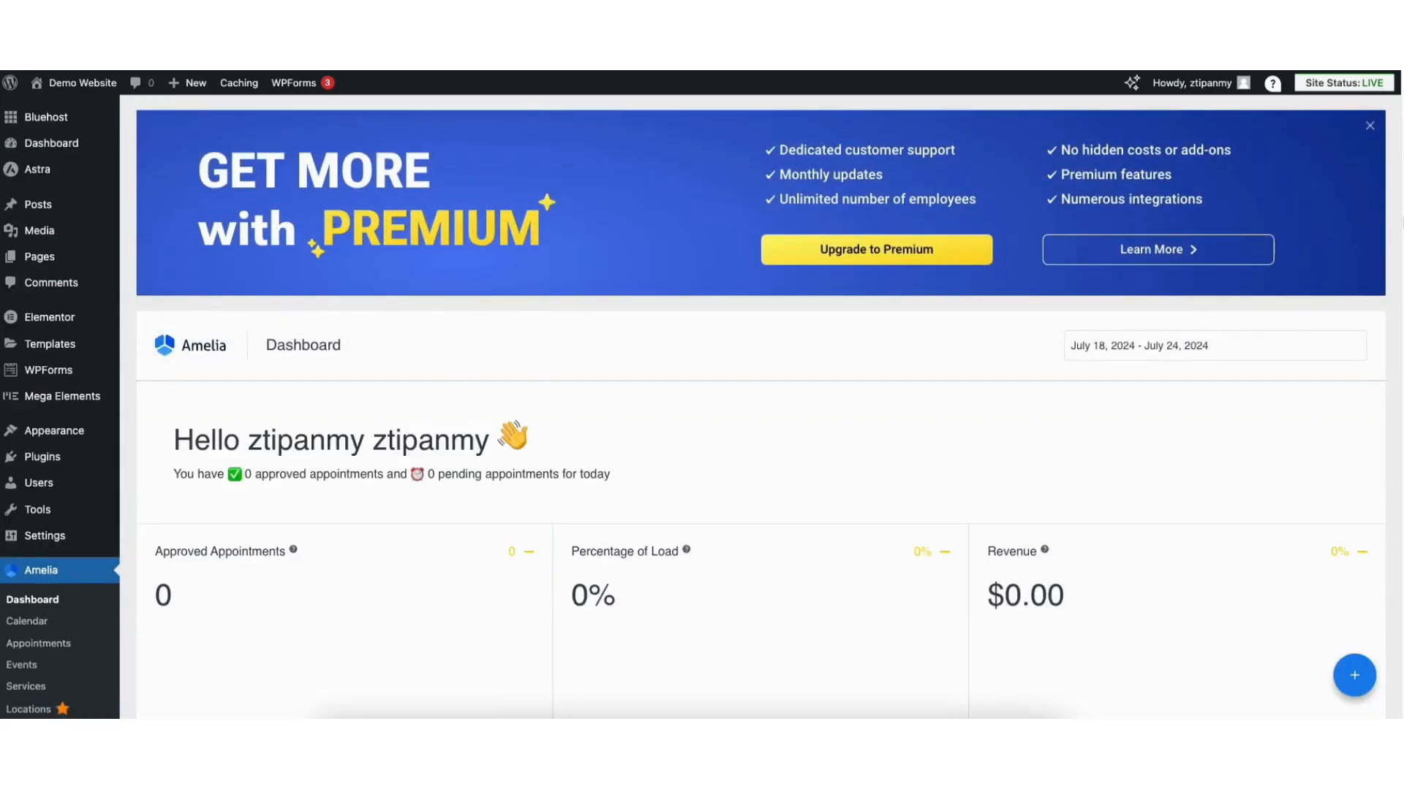
scroll(1374, 292, down, 6)
click(257, 403)
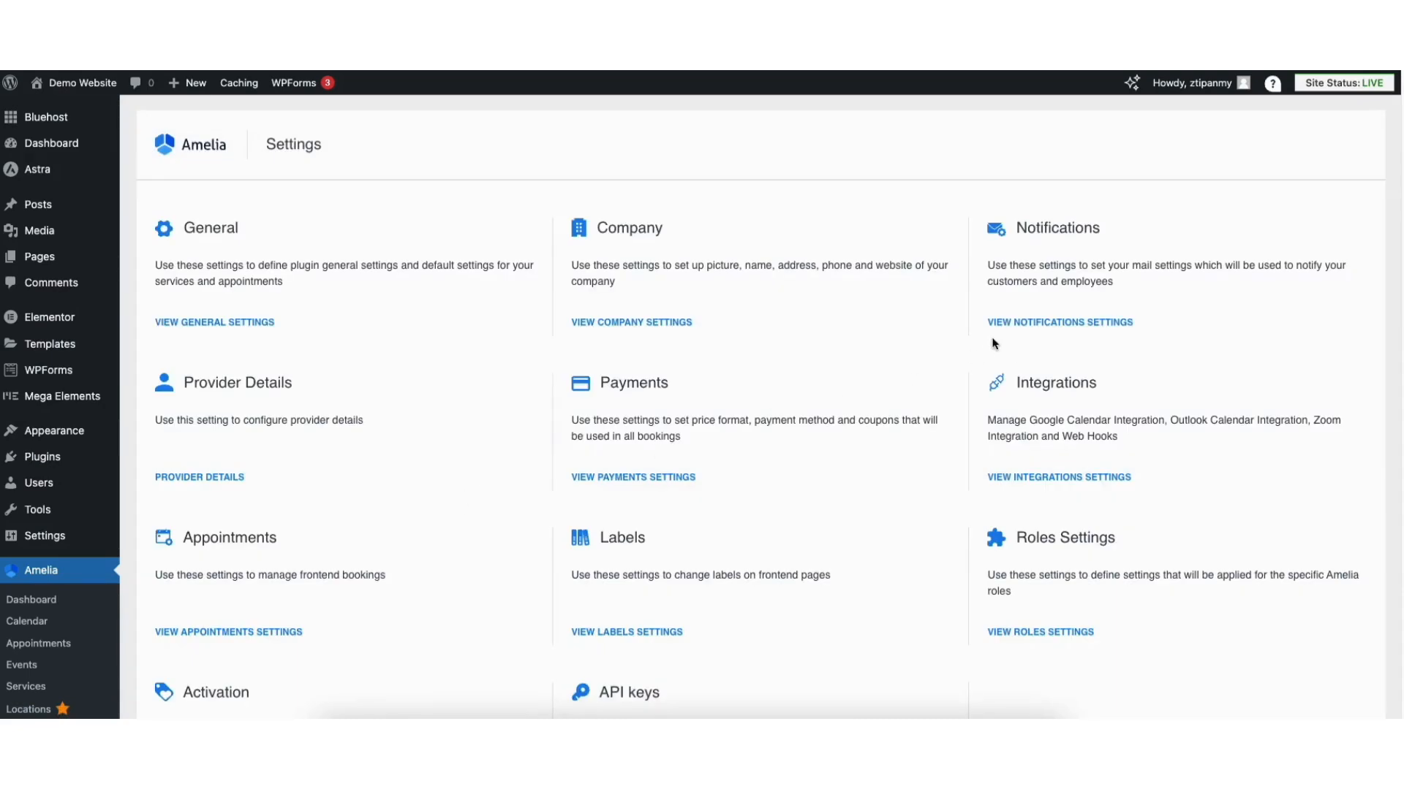
Examine the notification settings, including the mail service choices and the customer redirect URLs, and close them without saving
click(1029, 326)
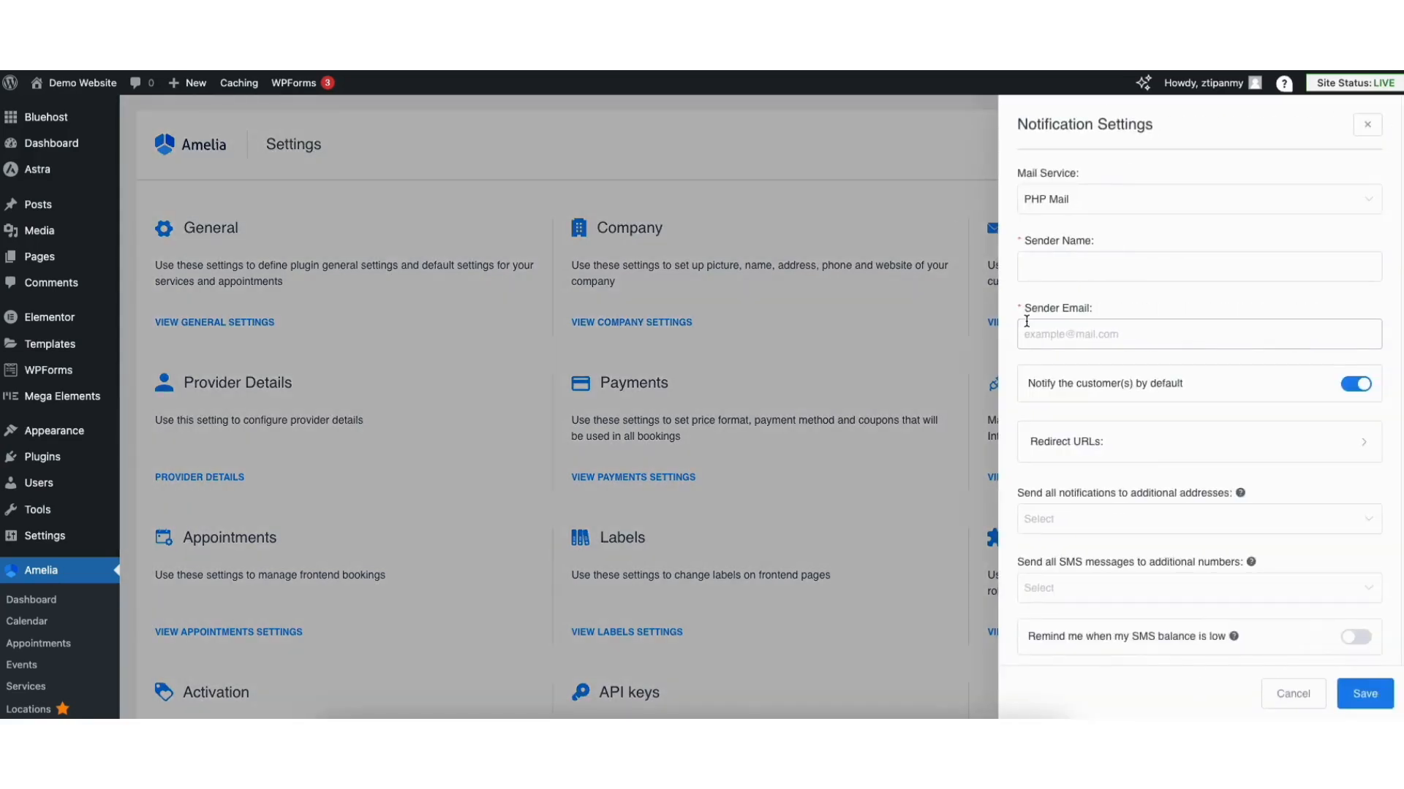
click(1056, 202)
click(1057, 235)
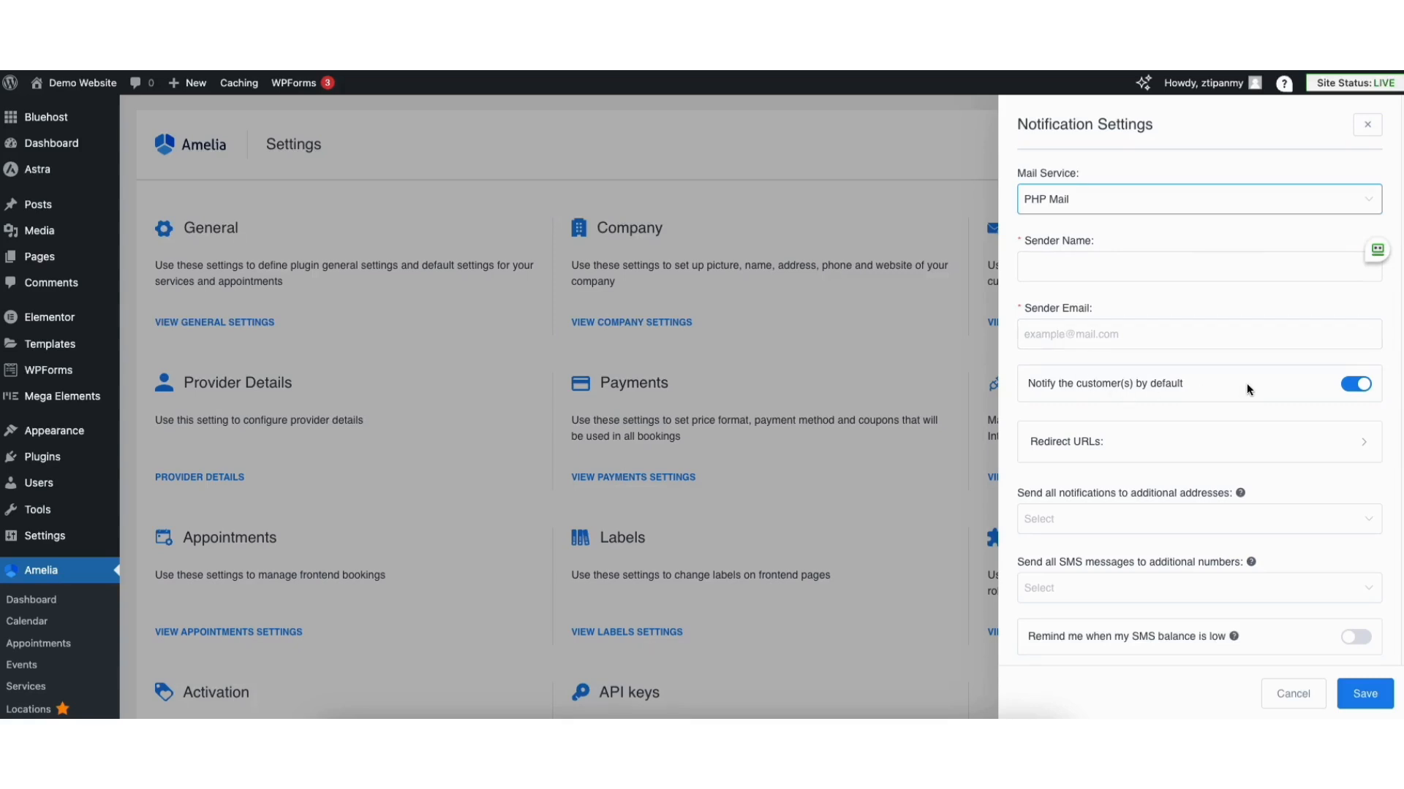
click(1155, 449)
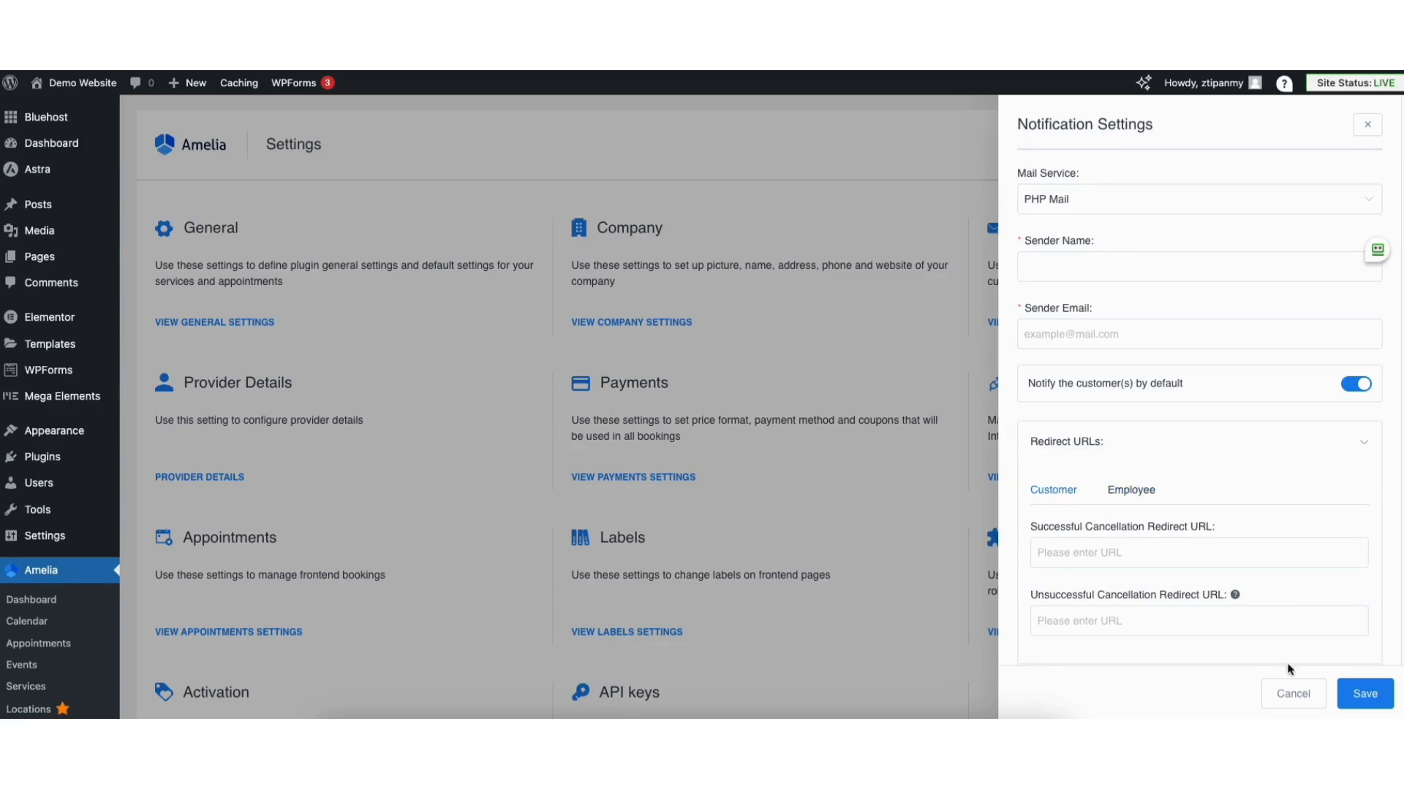
click(1293, 694)
Open the Step-by-Step Booking Form 2.0 for customization and check its global font and color settings
scroll(297, 466, down, 3)
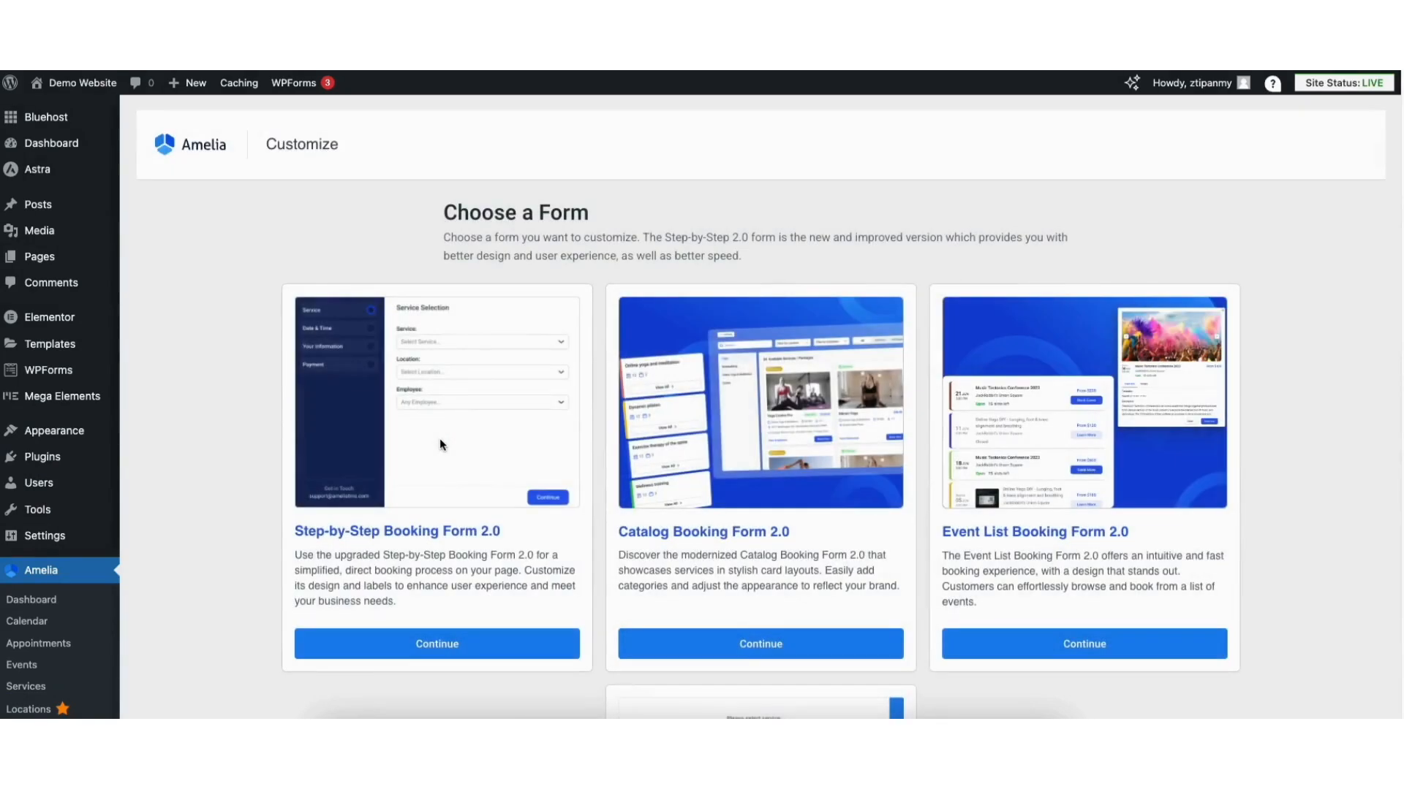
scroll(406, 371, down, 1)
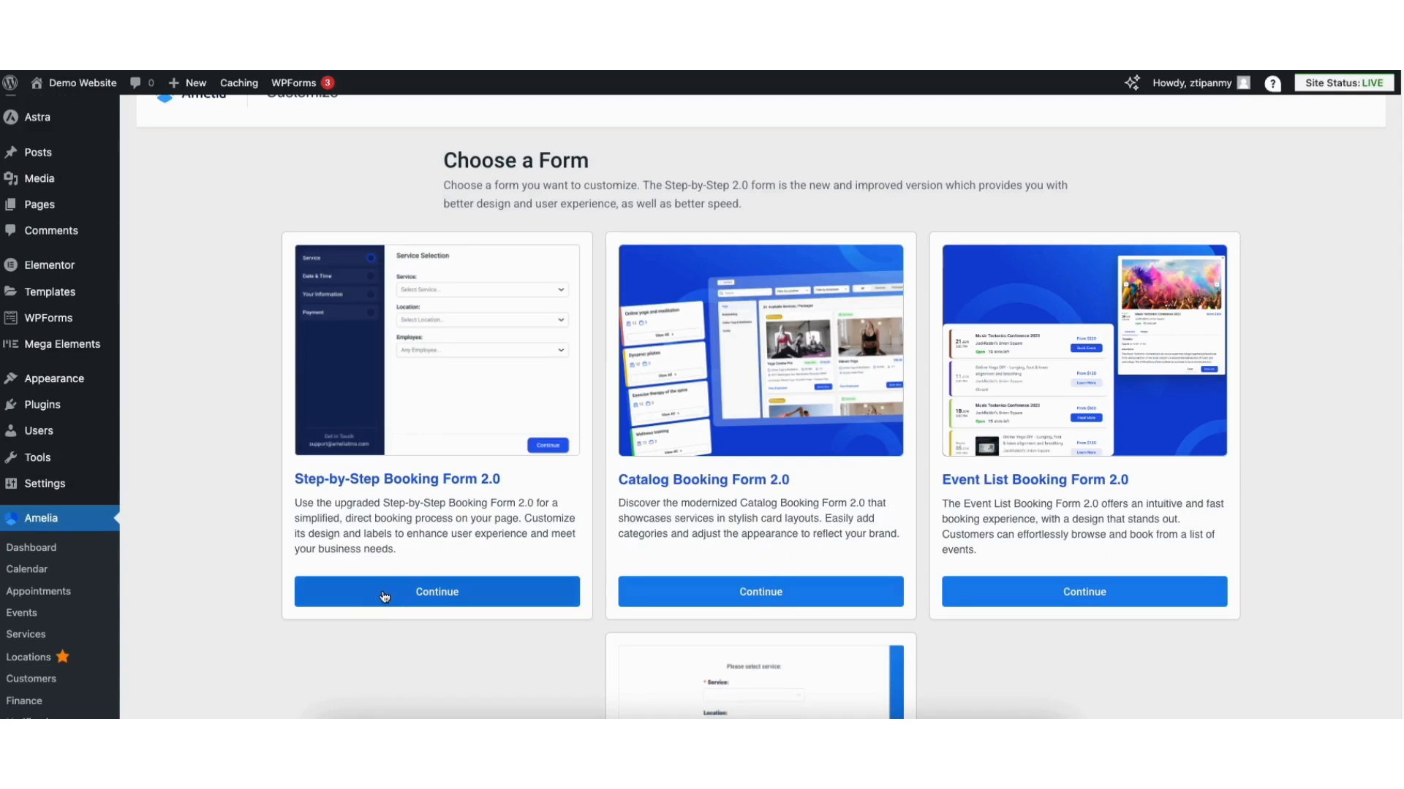
click(475, 479)
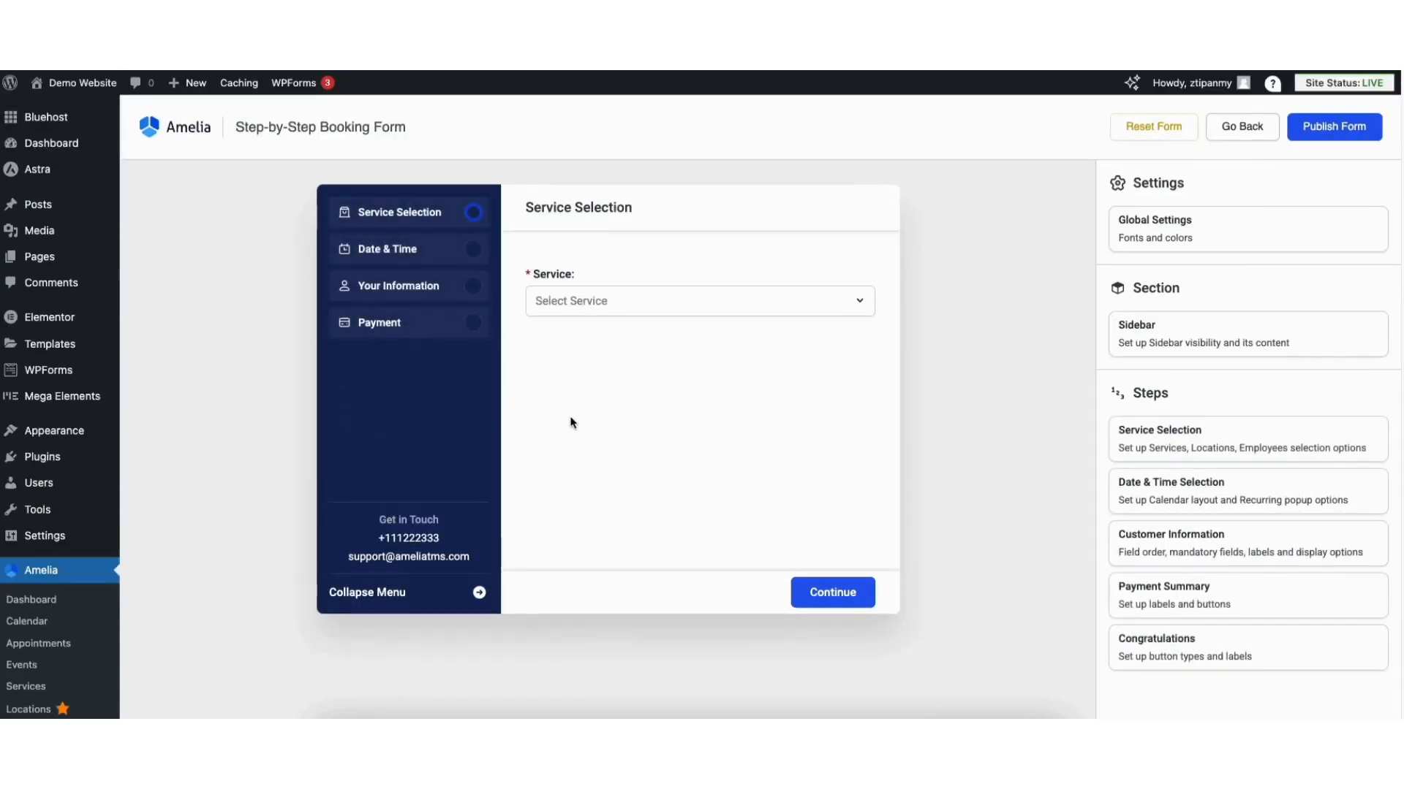
click(1149, 233)
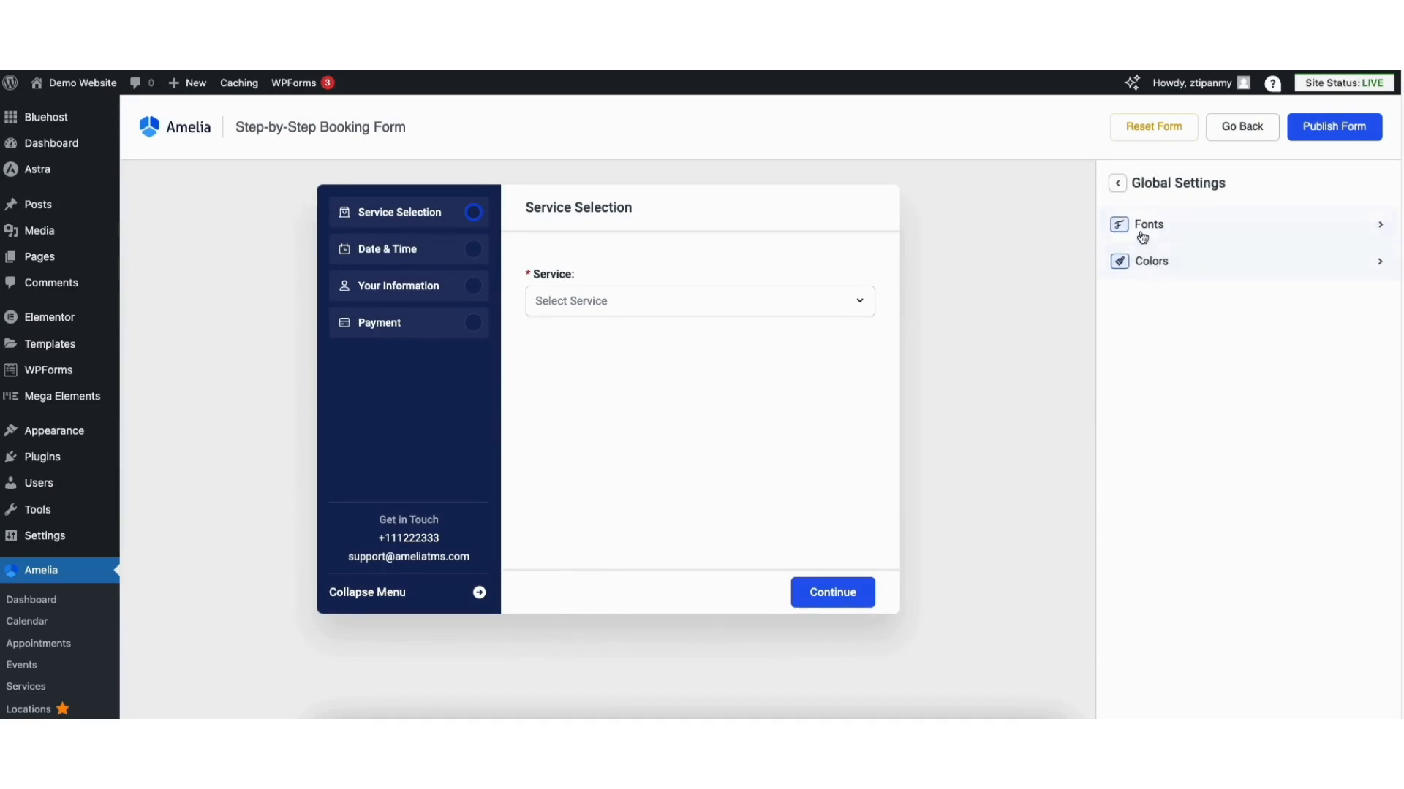
click(1117, 185)
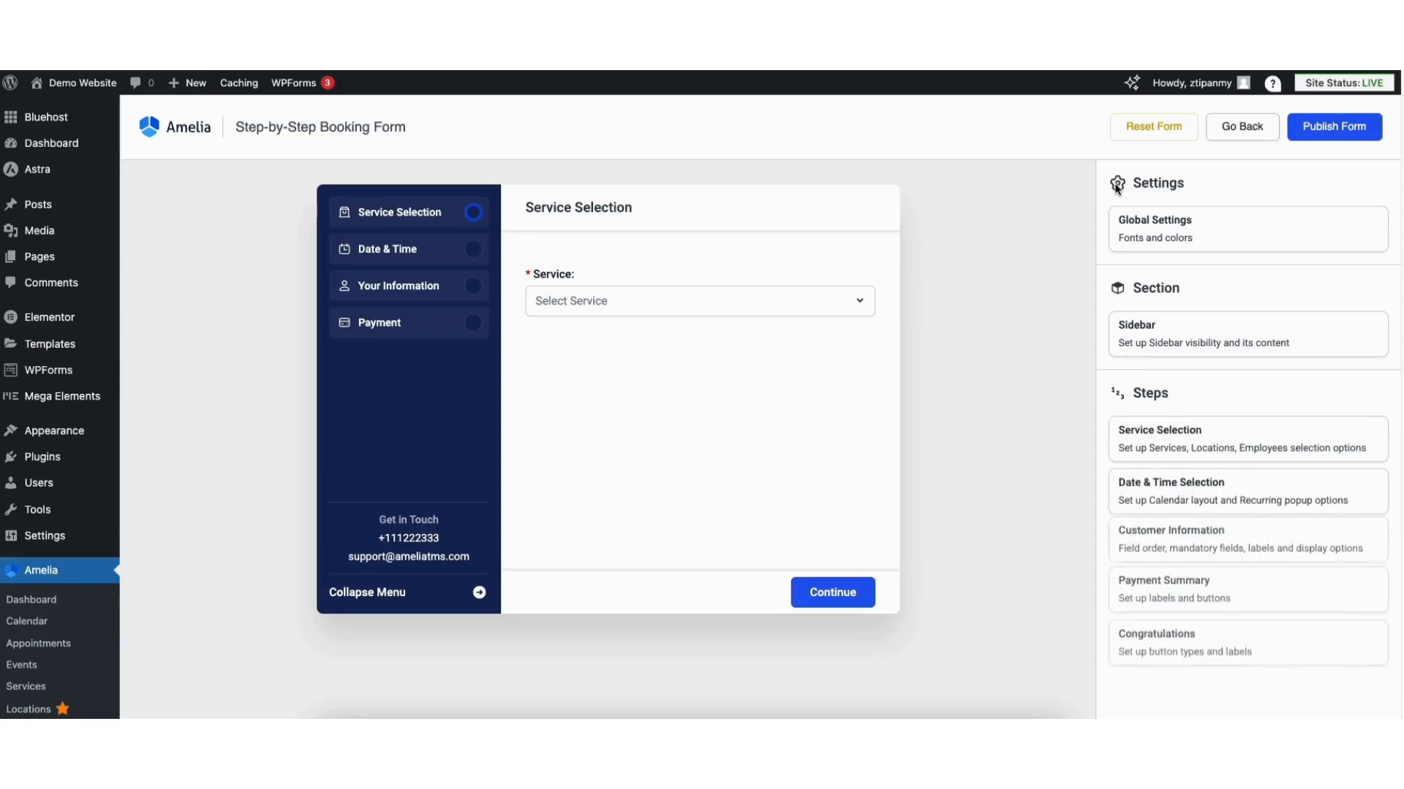
Change the Get in Touch label in the booking form's sidebar footer to Contact Us
click(1150, 338)
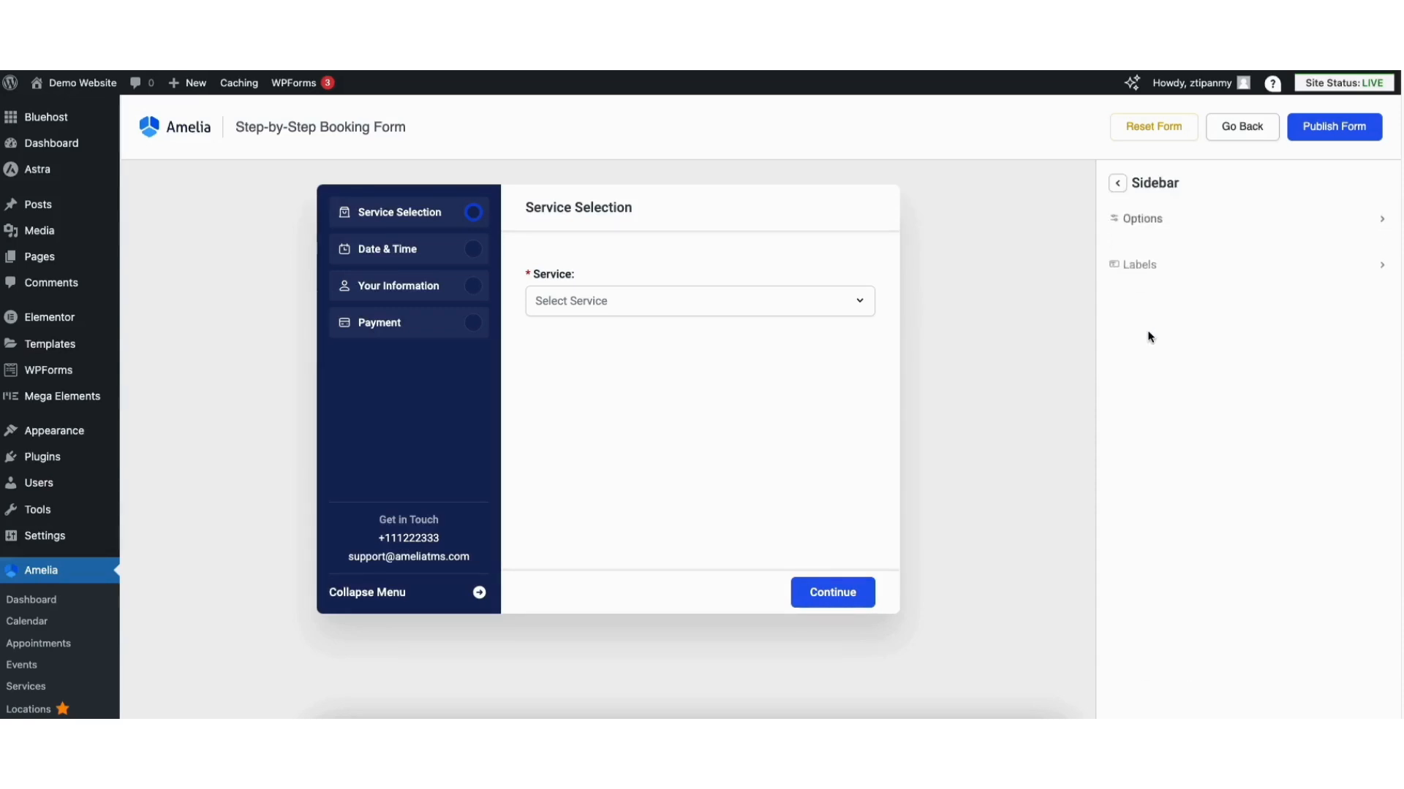
click(1144, 262)
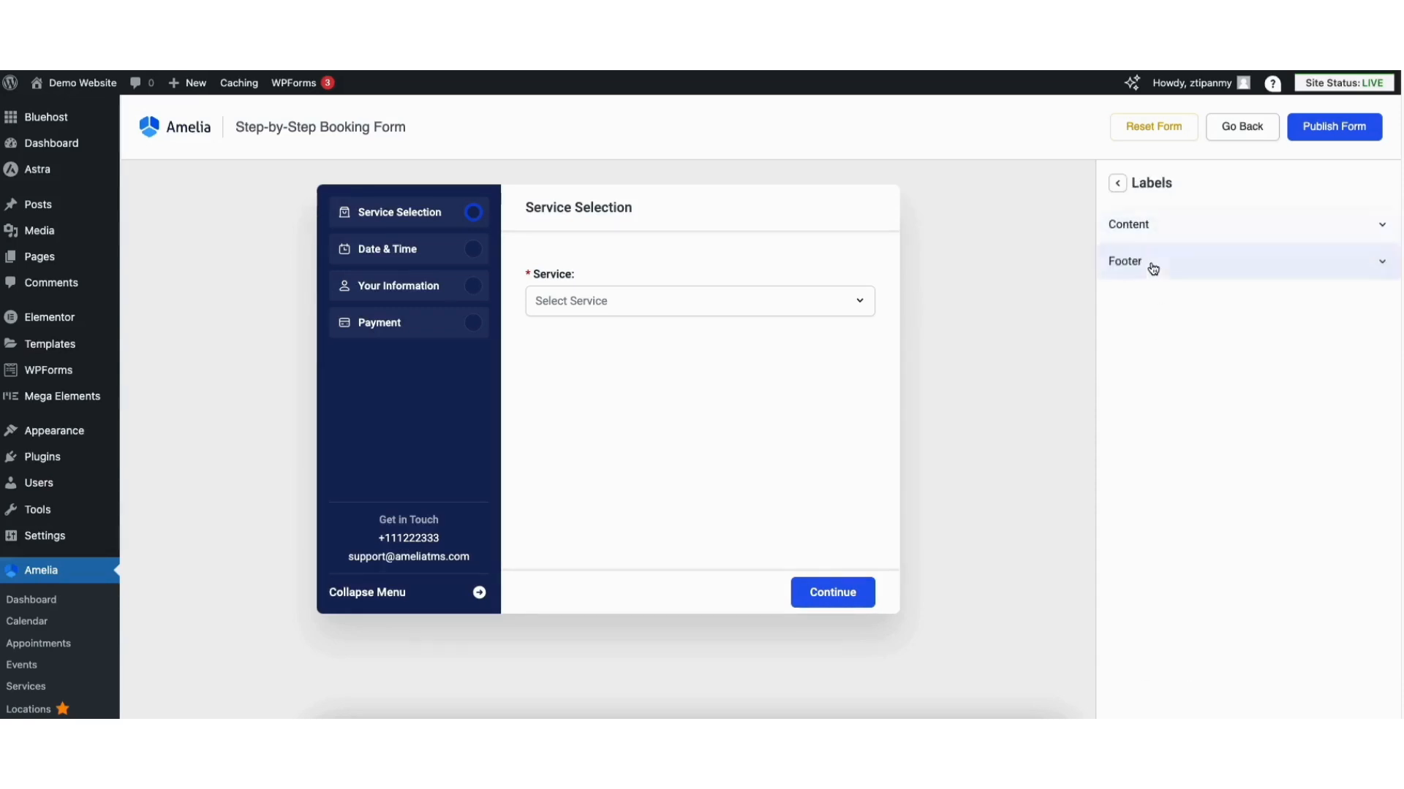
click(1152, 269)
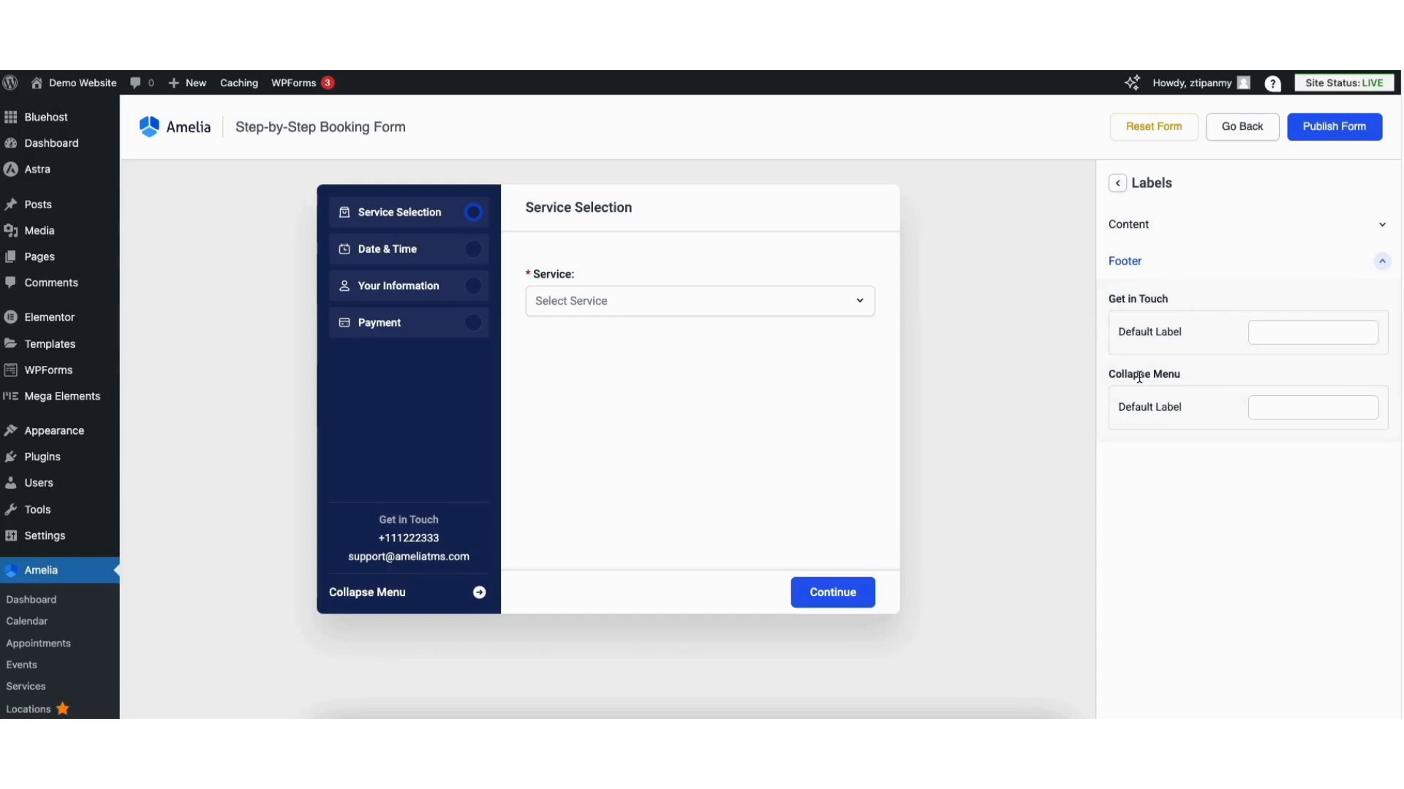
click(1258, 330)
text(Contact Us)
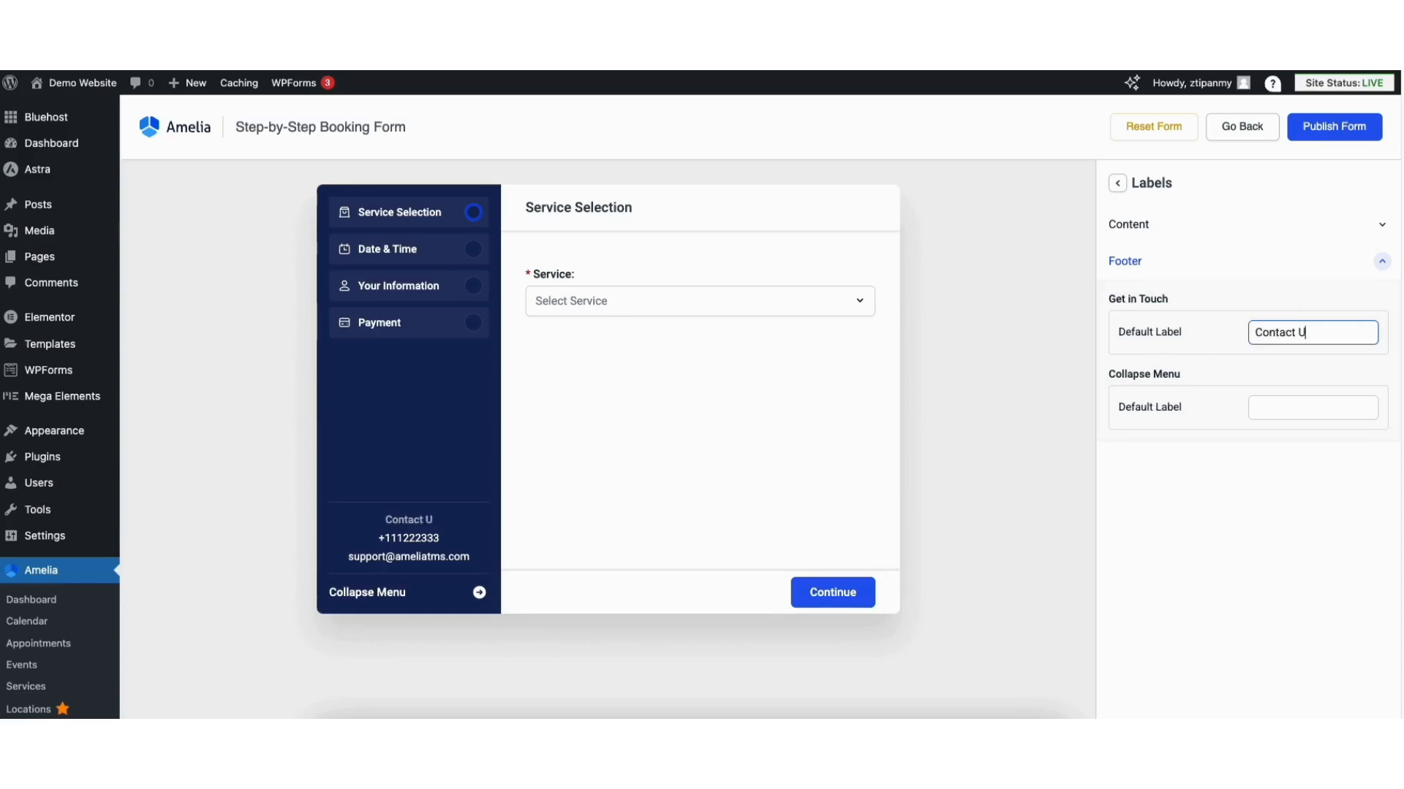
click(1116, 185)
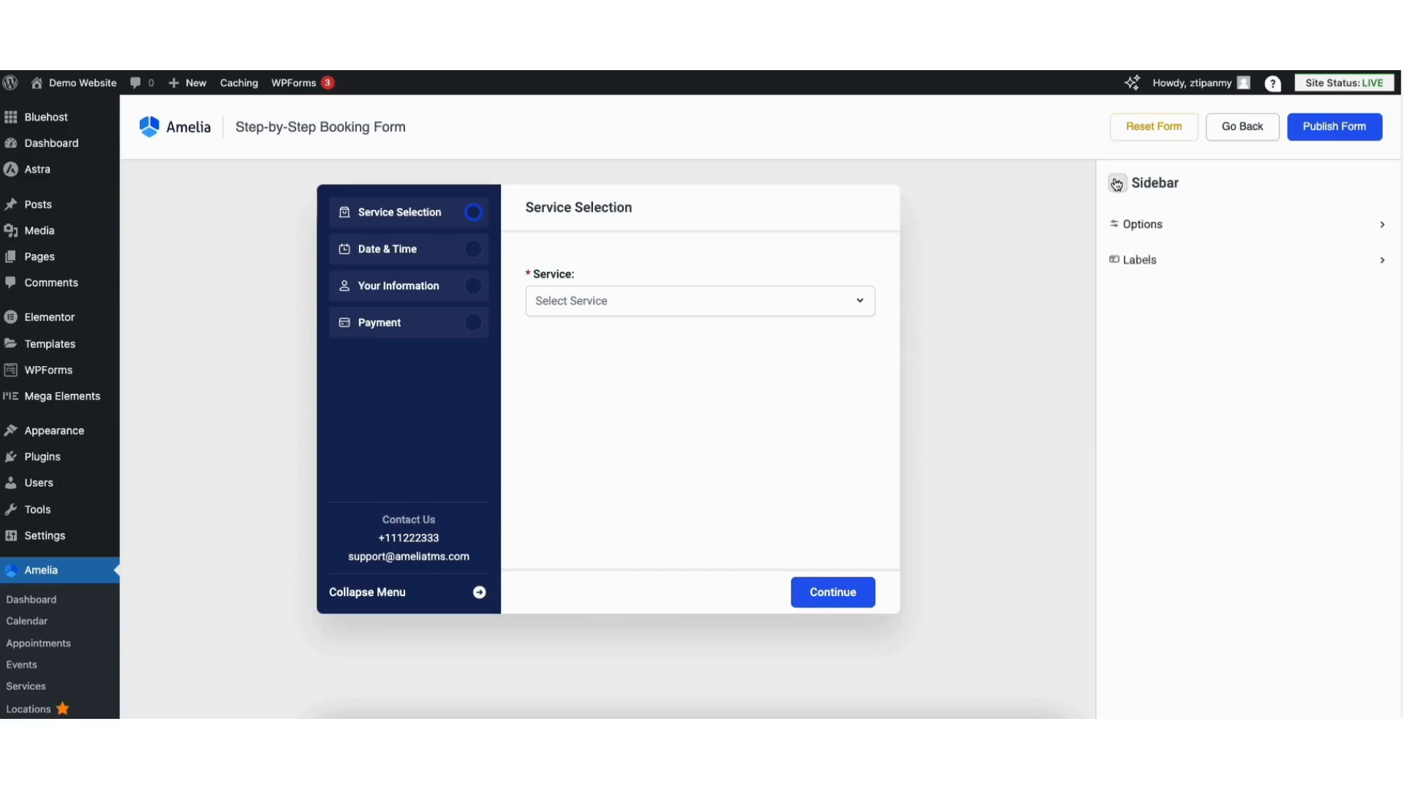
Try hiding the booking form's sidebar, support heading and company phone one by one, turning each back on
click(1146, 228)
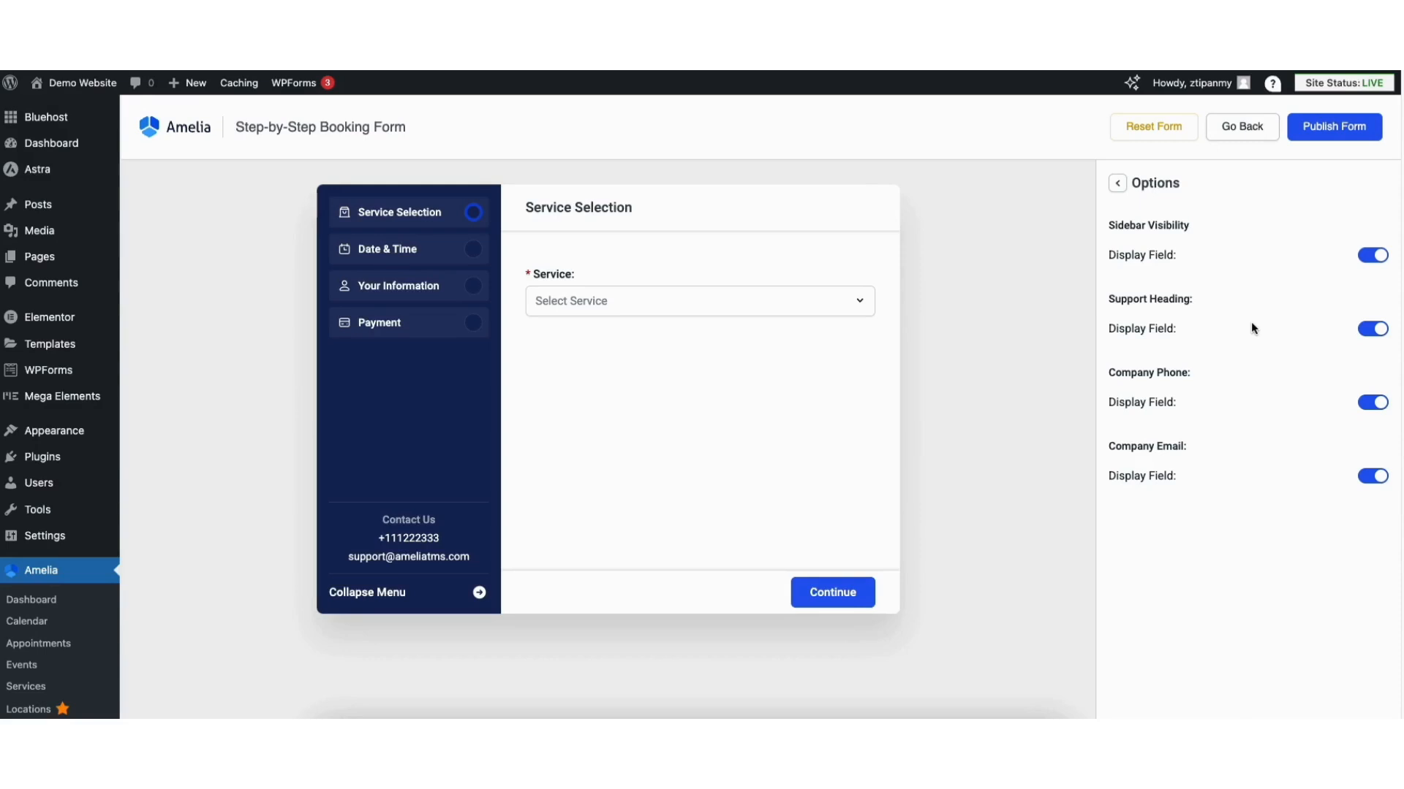
click(1367, 256)
click(1366, 257)
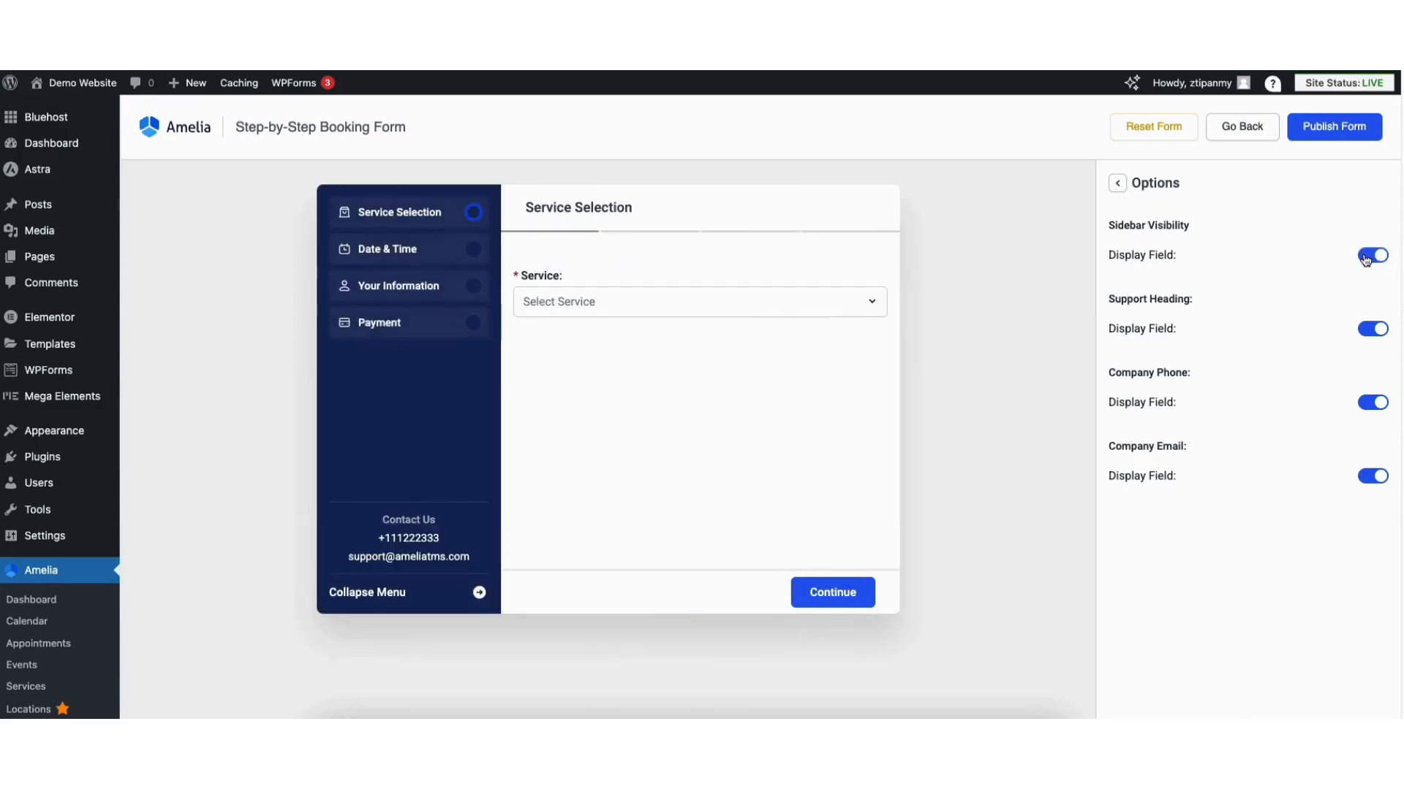
click(1371, 331)
click(1371, 331)
click(1374, 403)
click(1373, 402)
click(1117, 185)
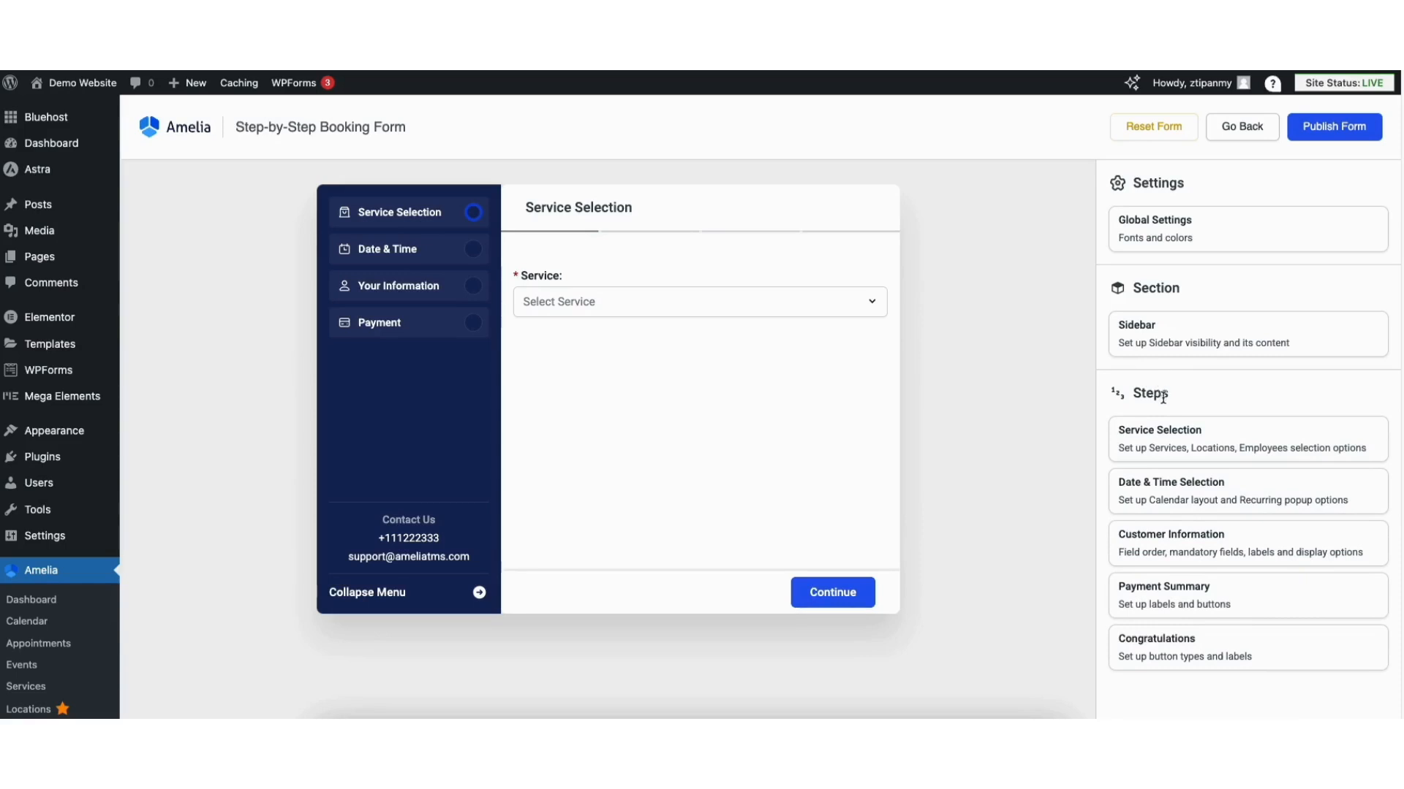
Try the Plain and Text styles for the Service Selection step's Continue button and return it to Filled
click(1159, 449)
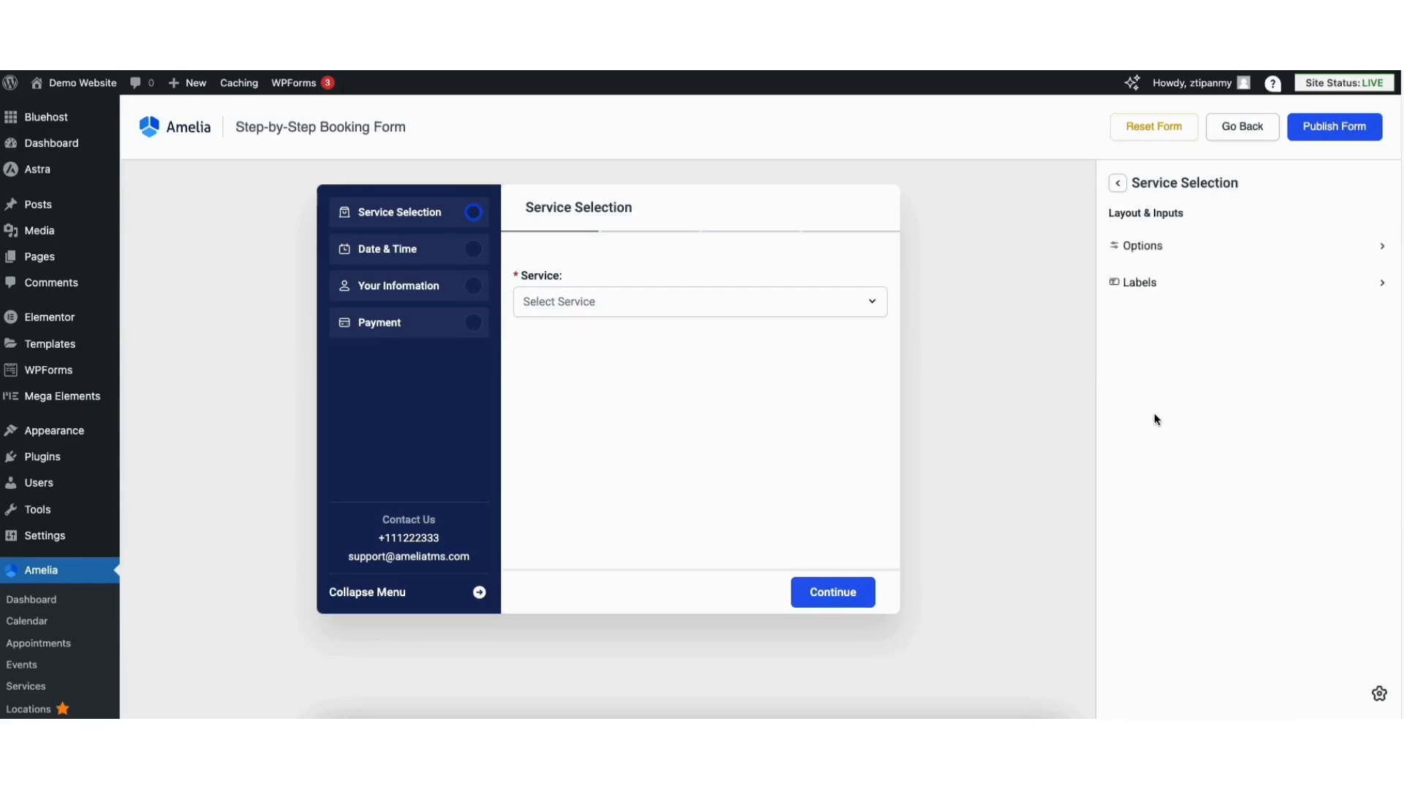
click(1136, 257)
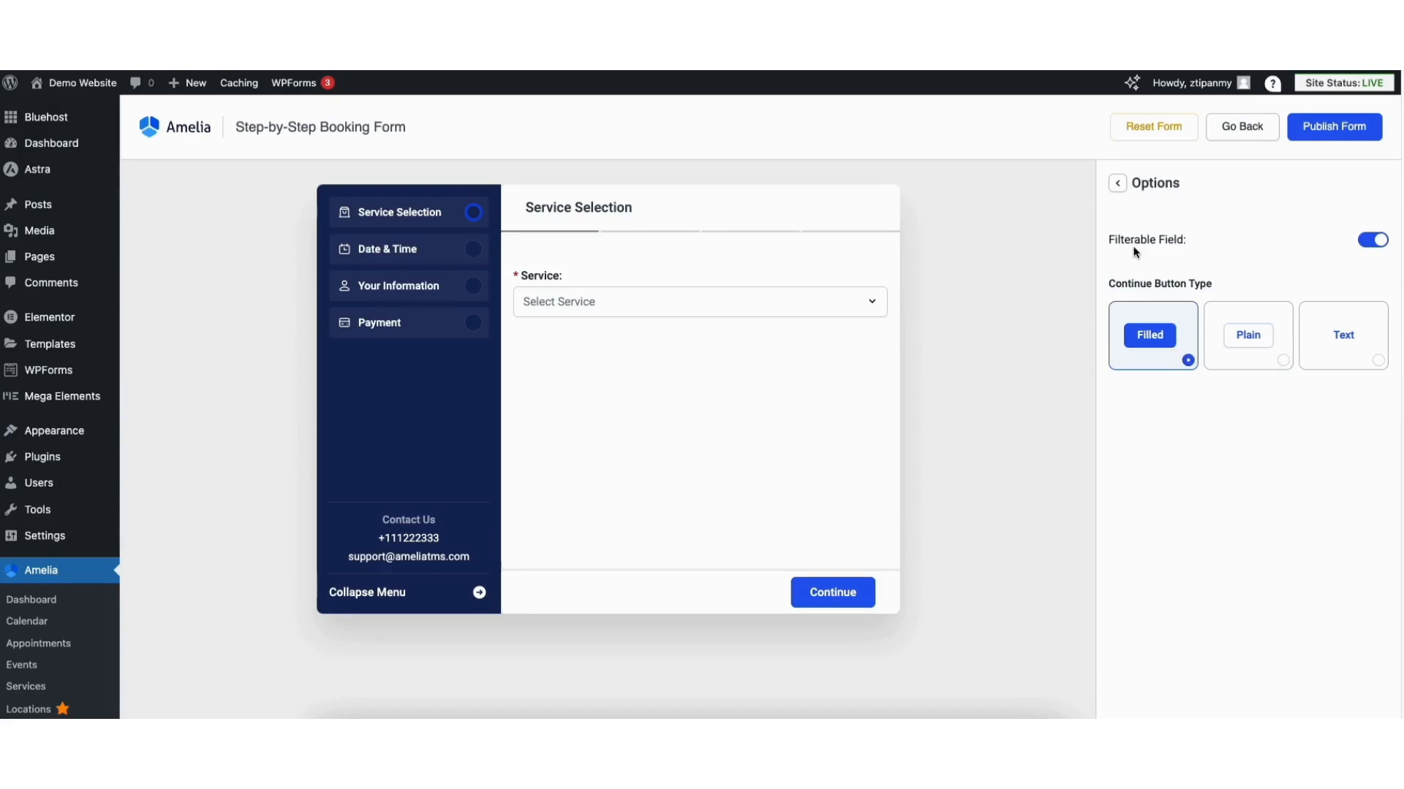
click(1243, 333)
click(1339, 338)
click(1147, 337)
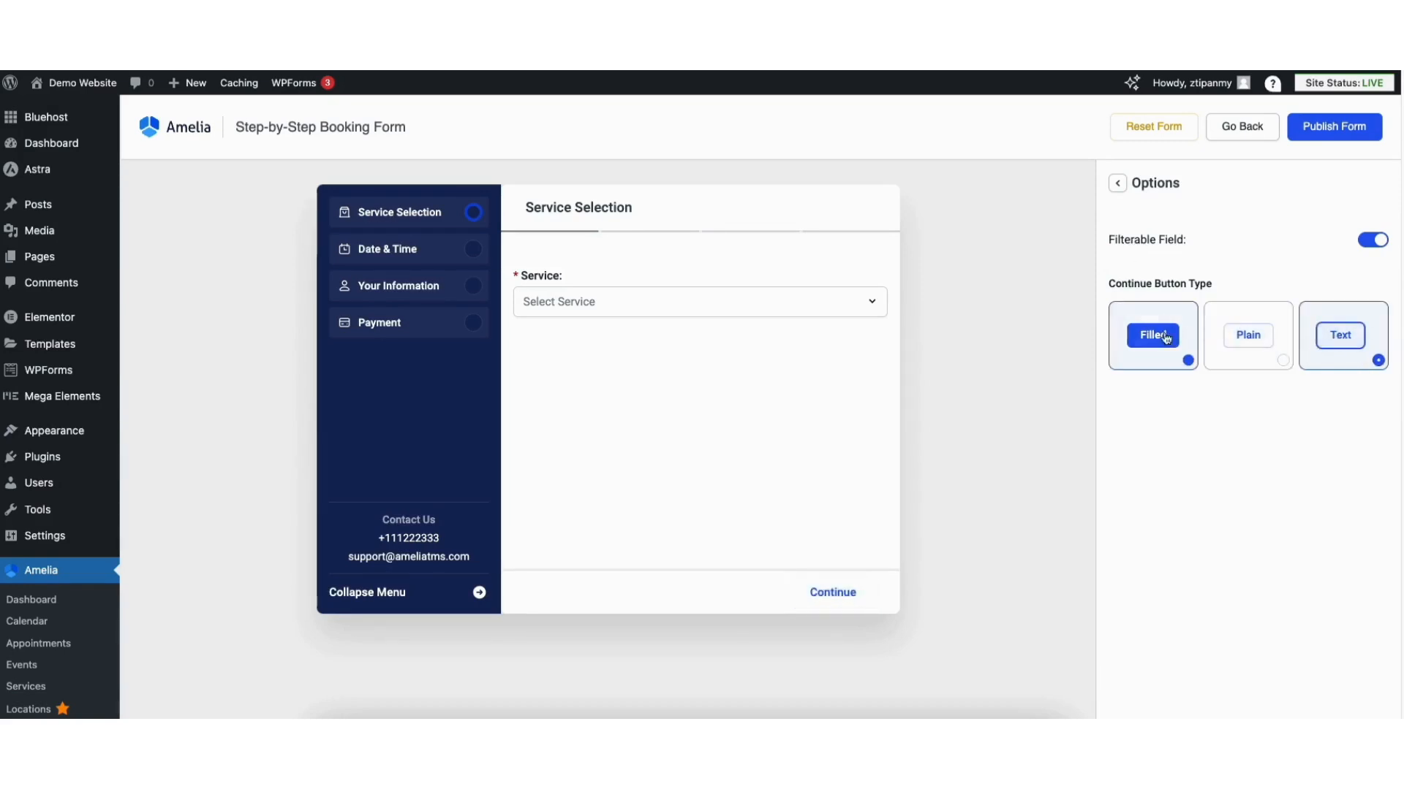
click(1118, 187)
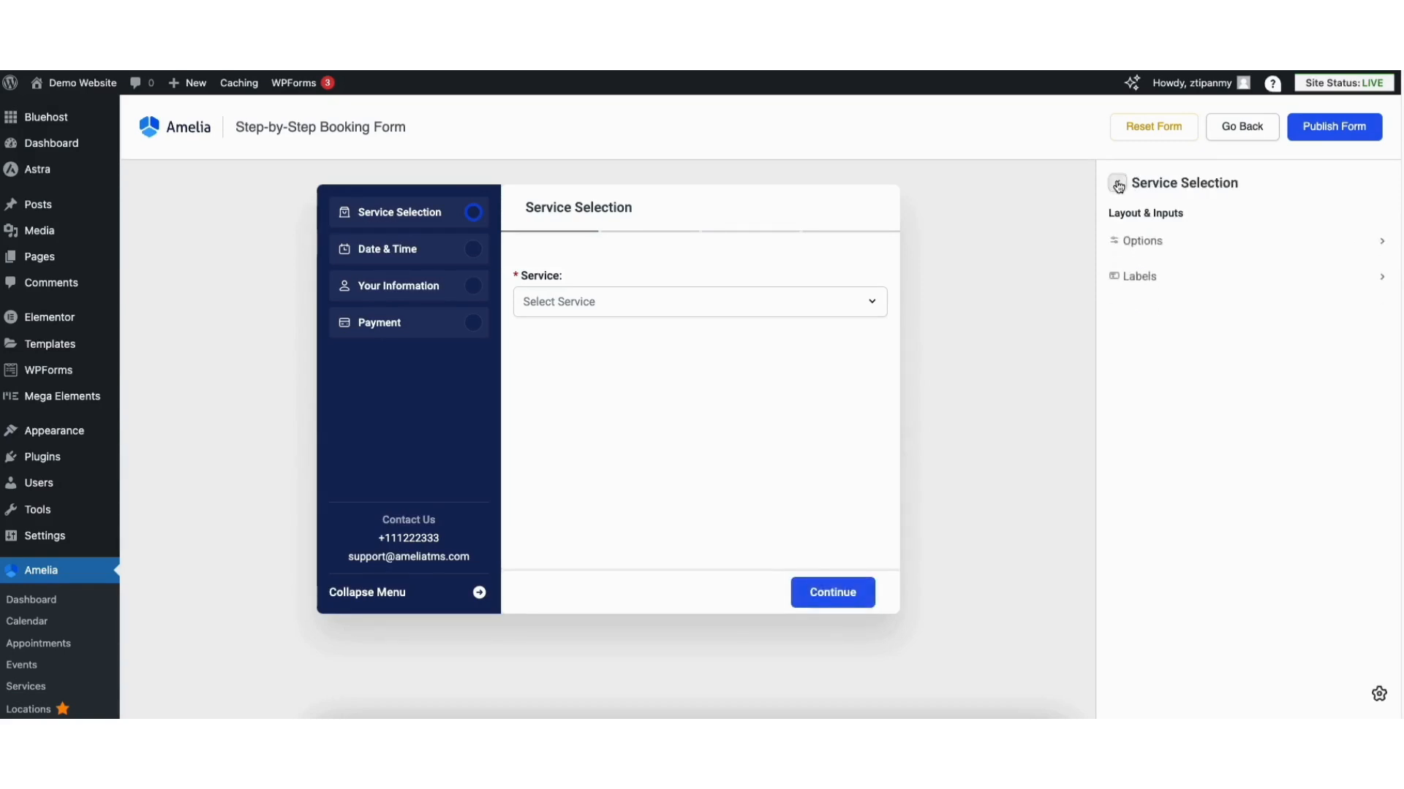
Review the Service Selection step's labels for the step title, input fields, dropdowns and footer buttons, comparing them with the service list in the preview
click(1140, 283)
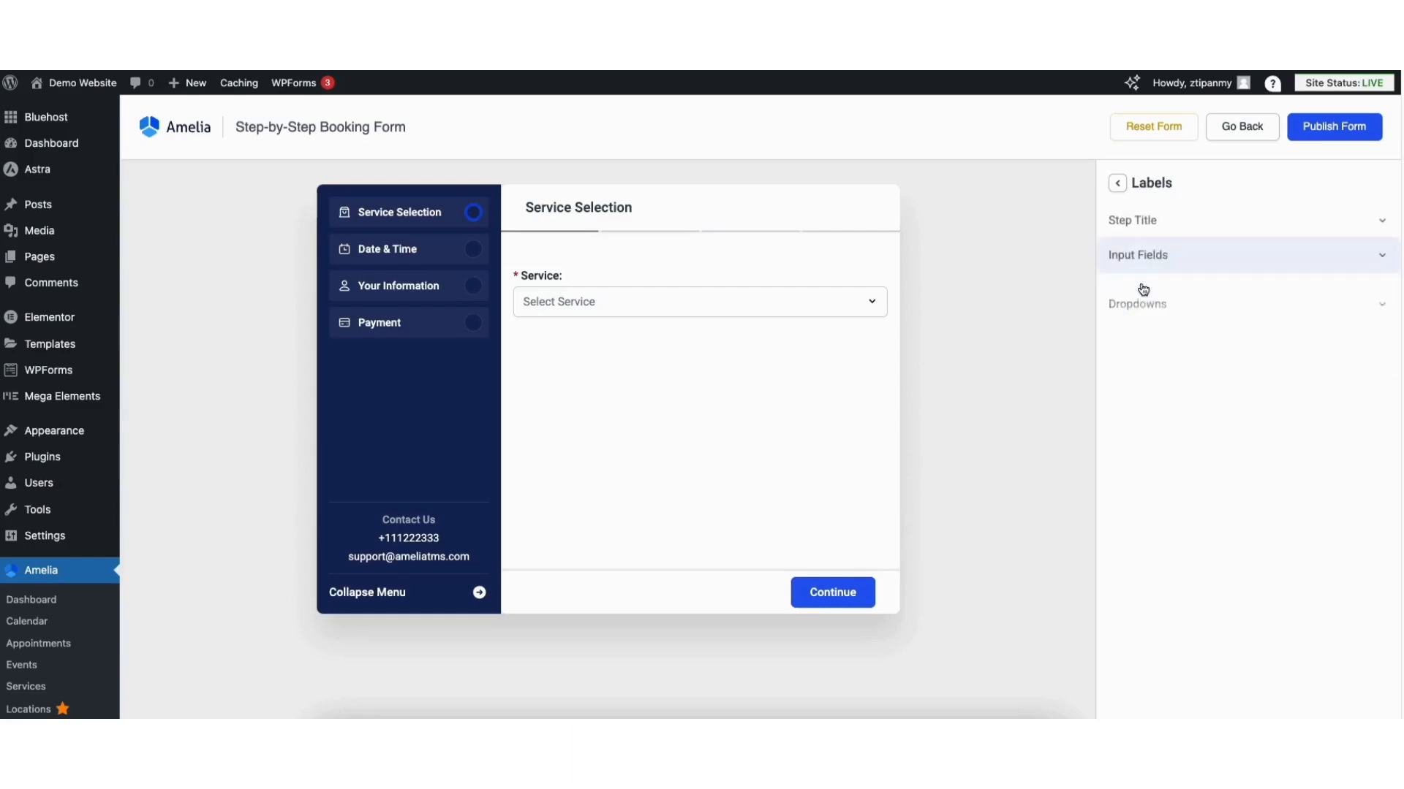
click(1159, 228)
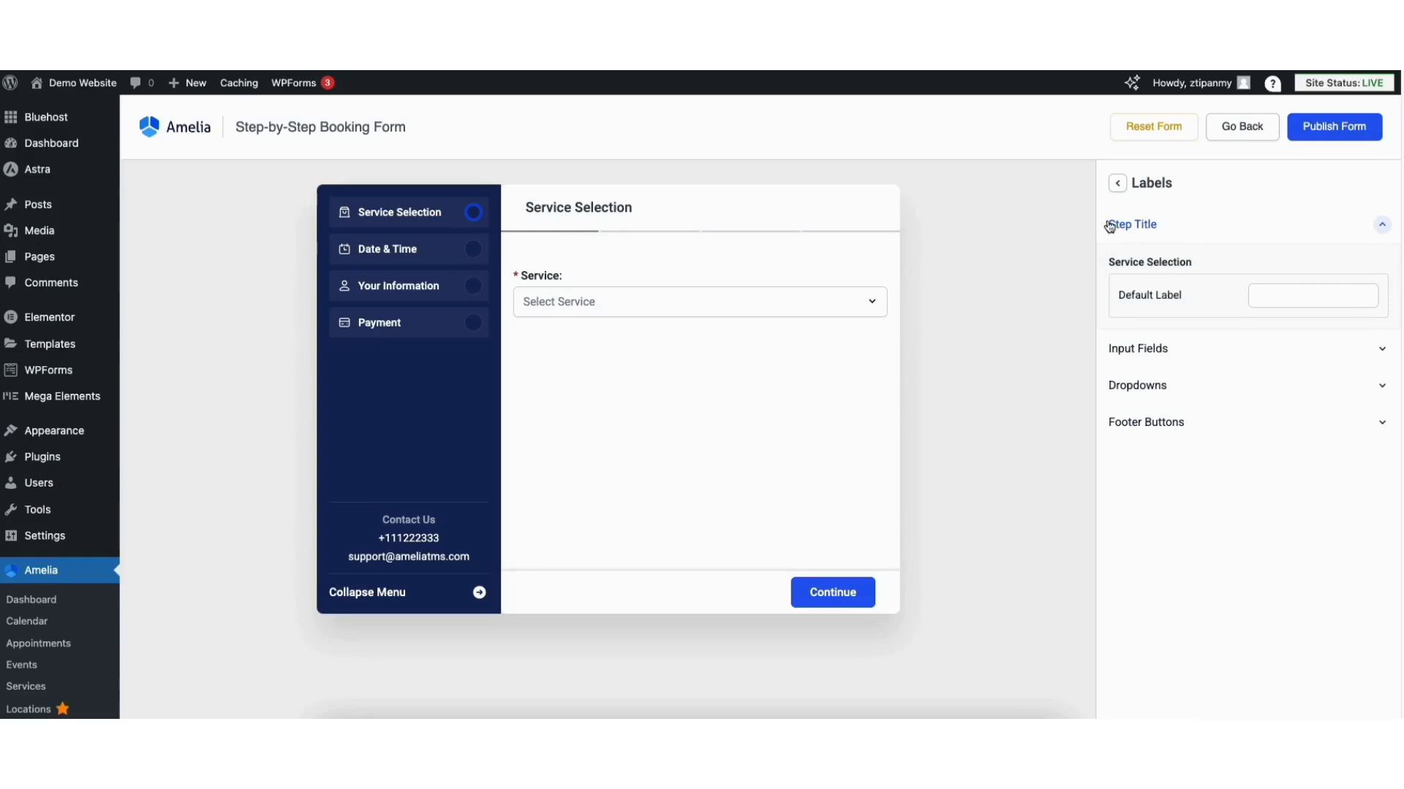
click(1146, 354)
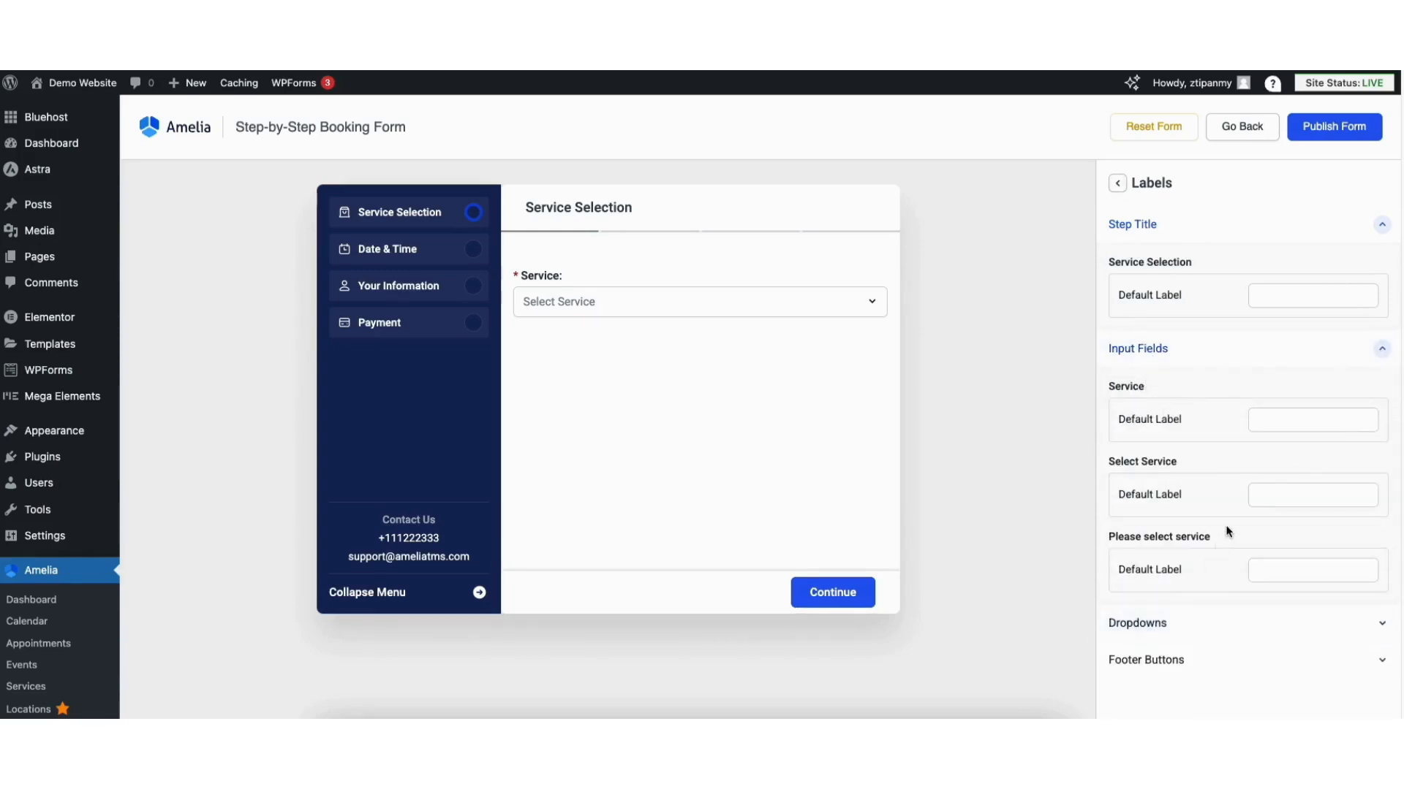
scroll(1397, 382, down, 2)
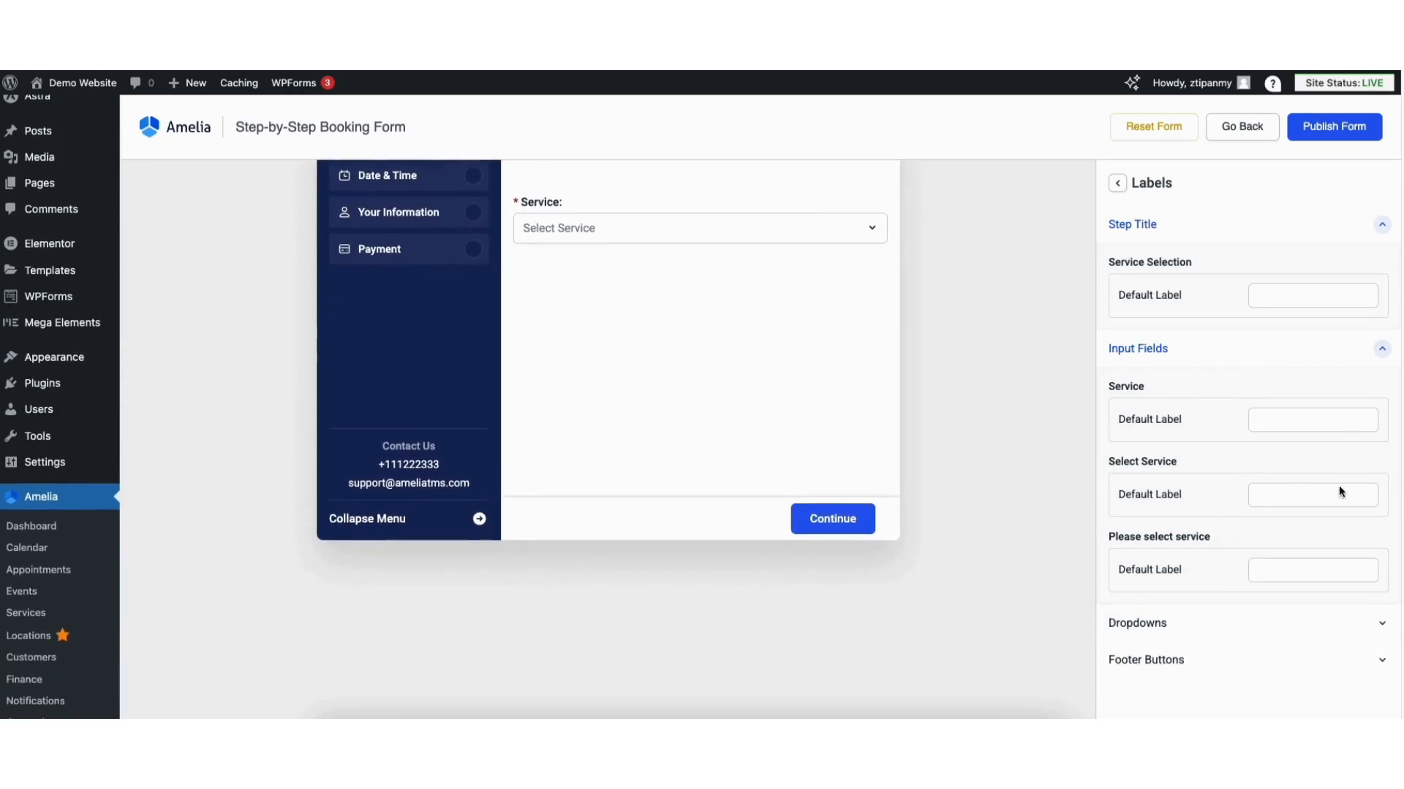
click(1160, 430)
click(591, 234)
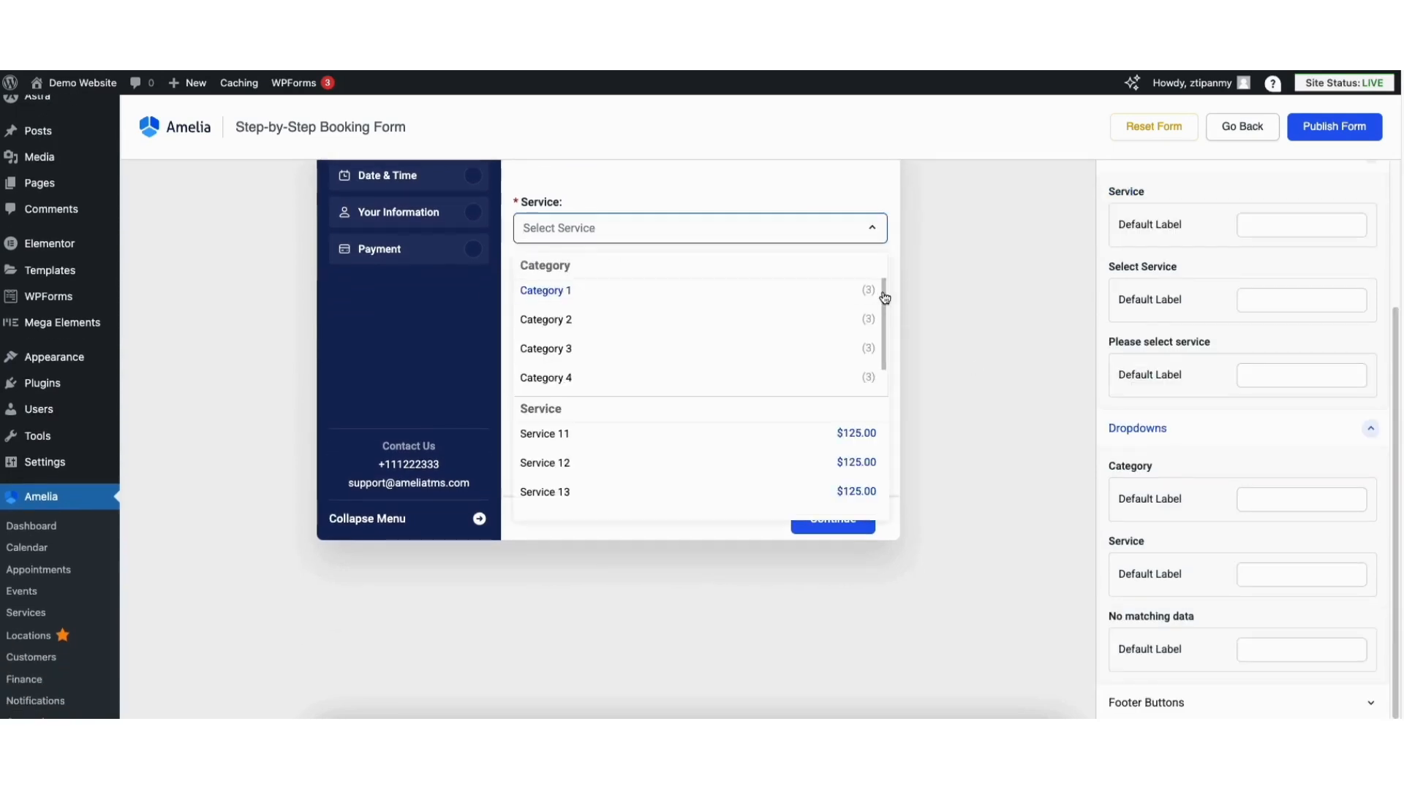
drag(884, 301, 881, 323)
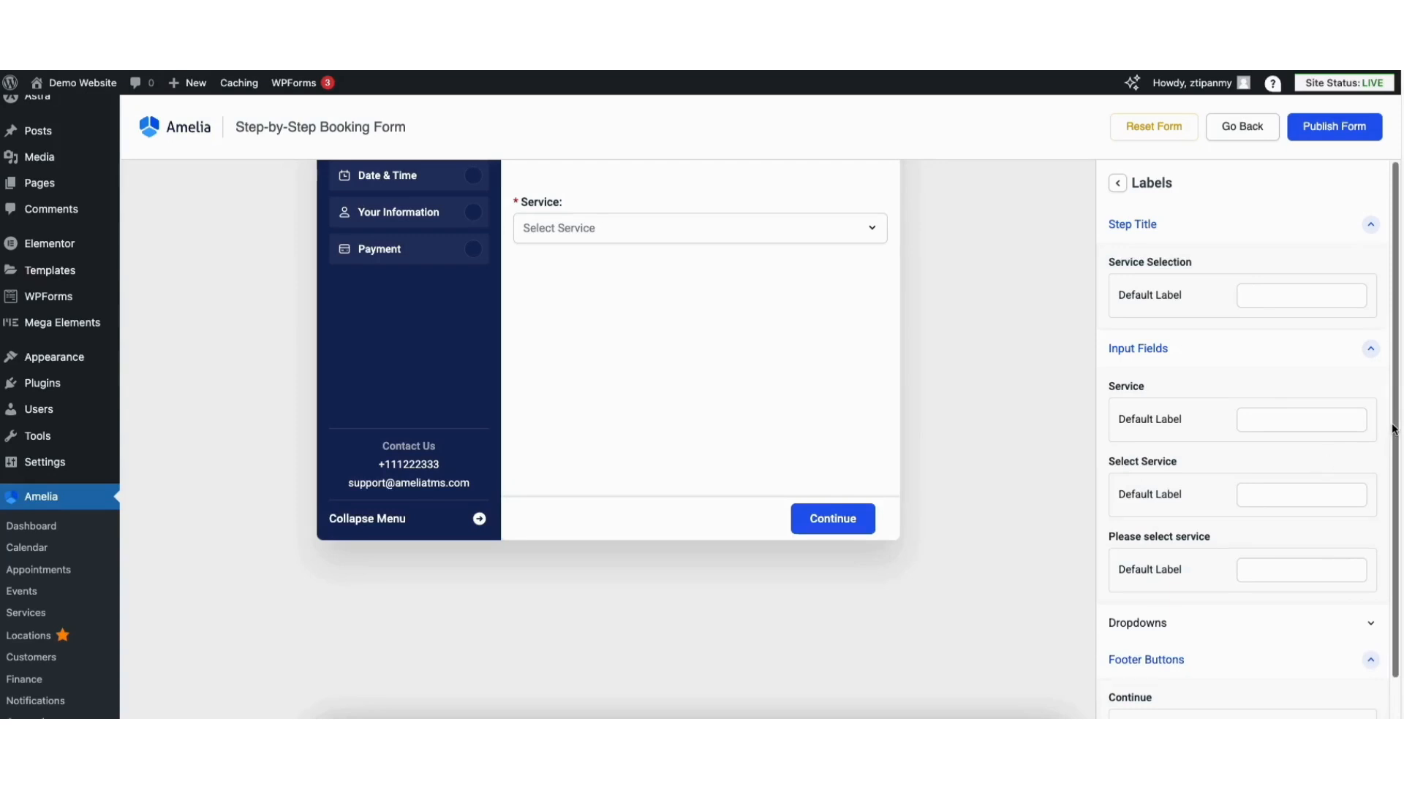
drag(1395, 431, 1393, 517)
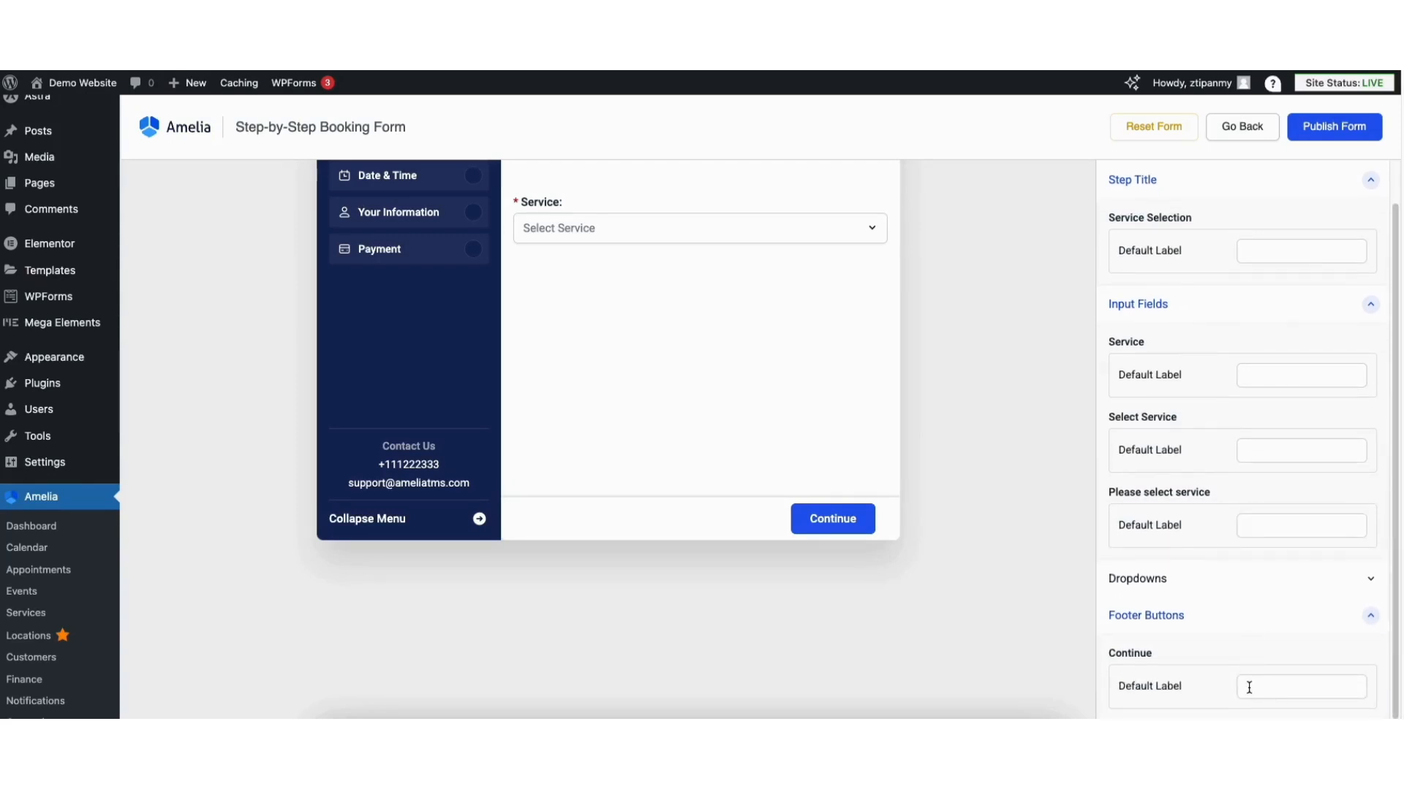
scroll(1242, 438, up, 2)
click(1116, 185)
click(1117, 183)
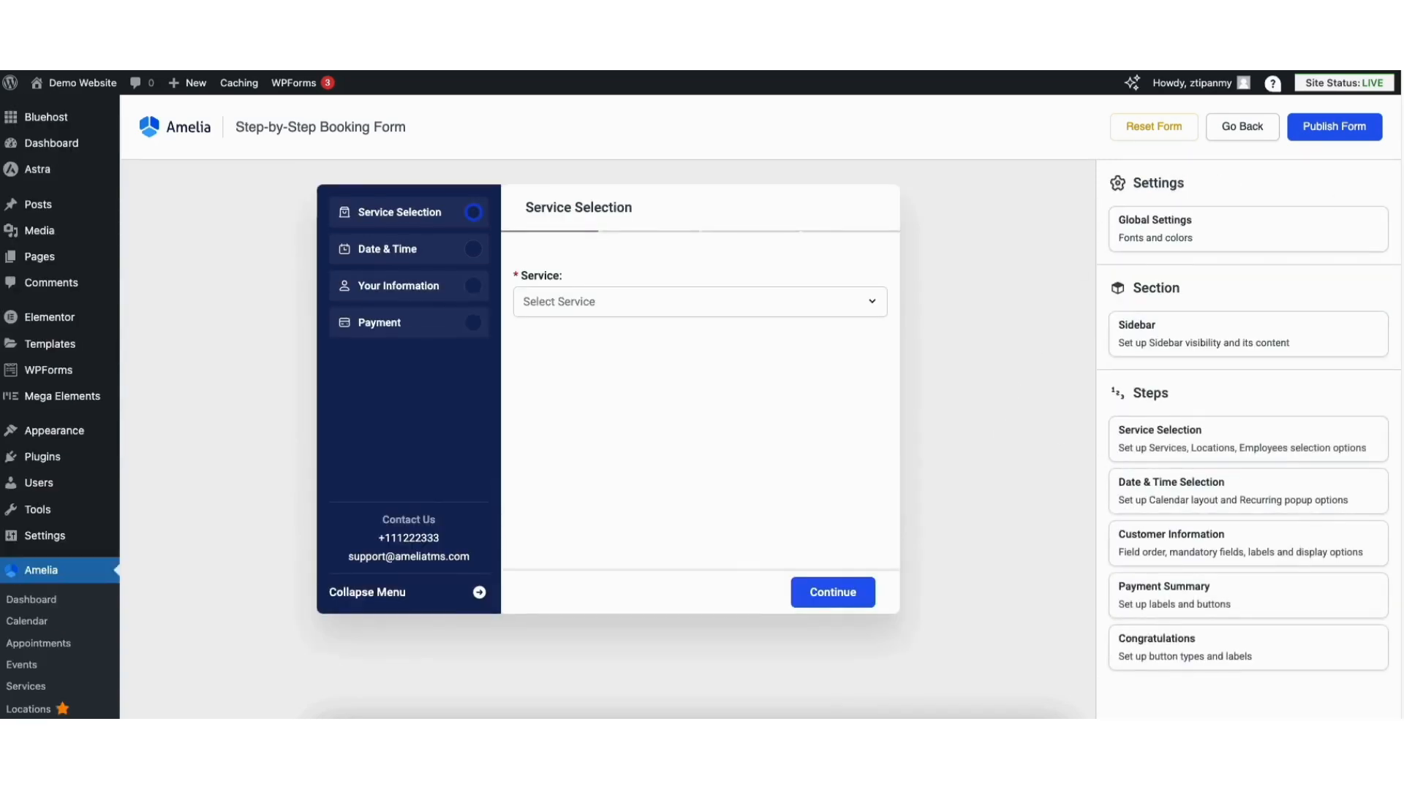
Try hiding the Calendar Slot End Time in the Date & Time Selection step's options and turn its display back on
click(1150, 489)
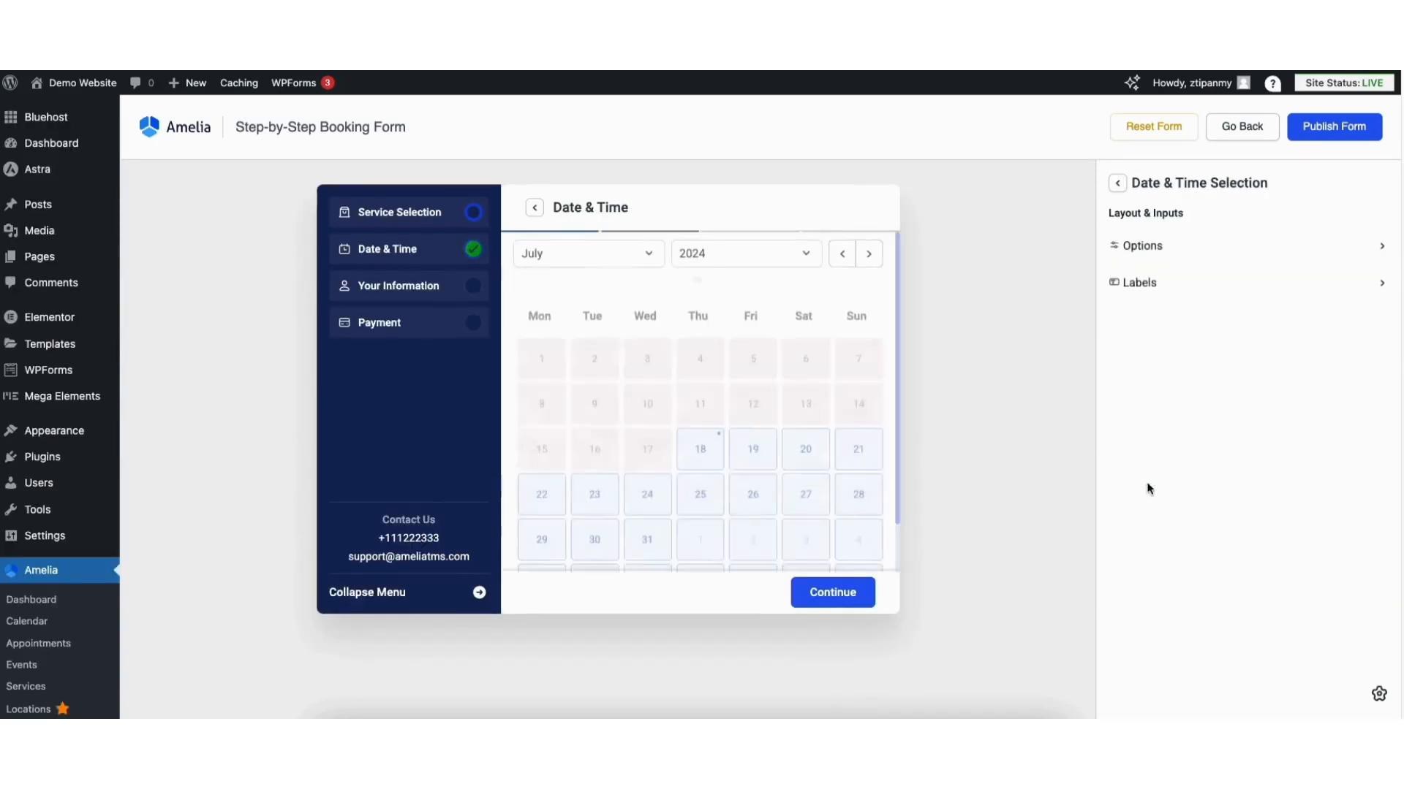
click(1142, 249)
click(1369, 259)
click(1370, 260)
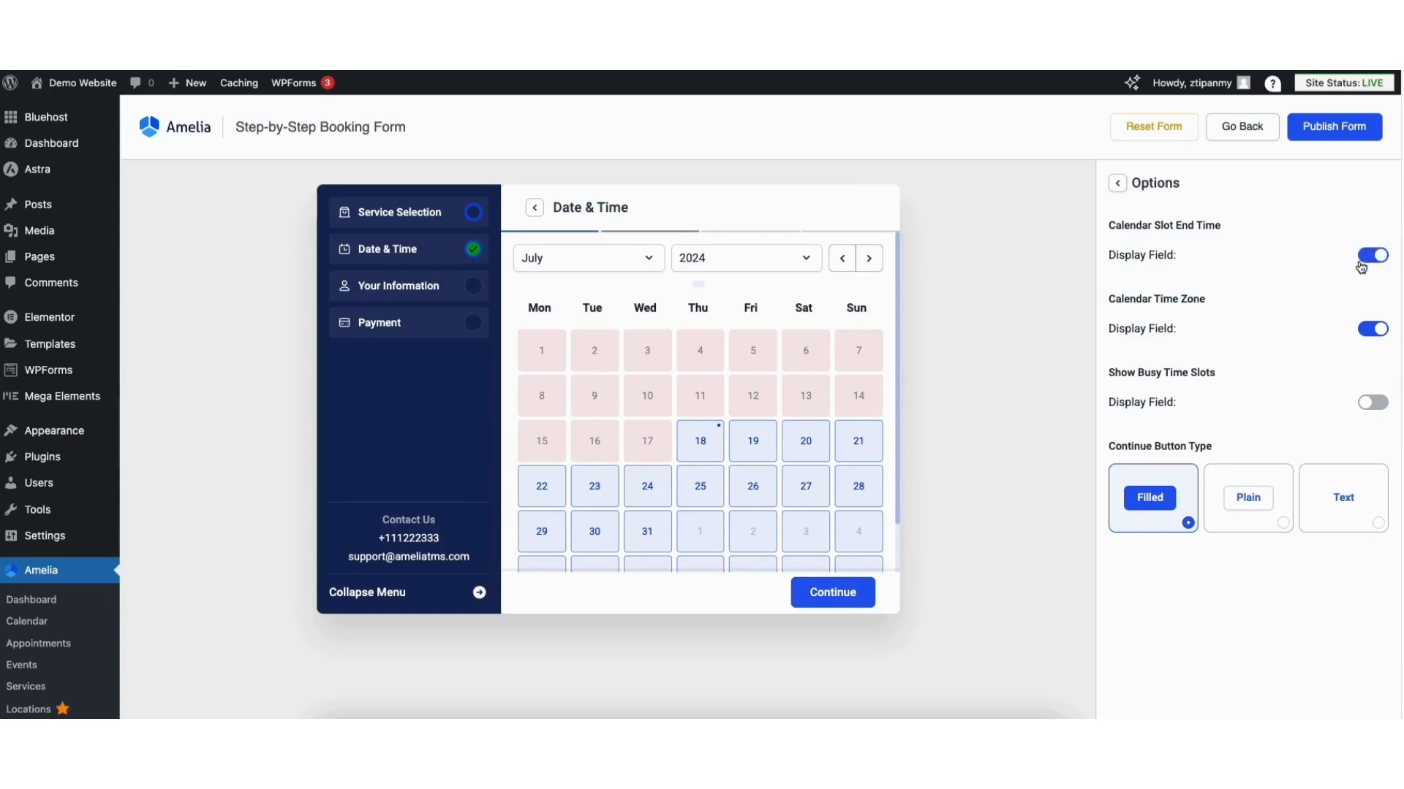
click(1118, 184)
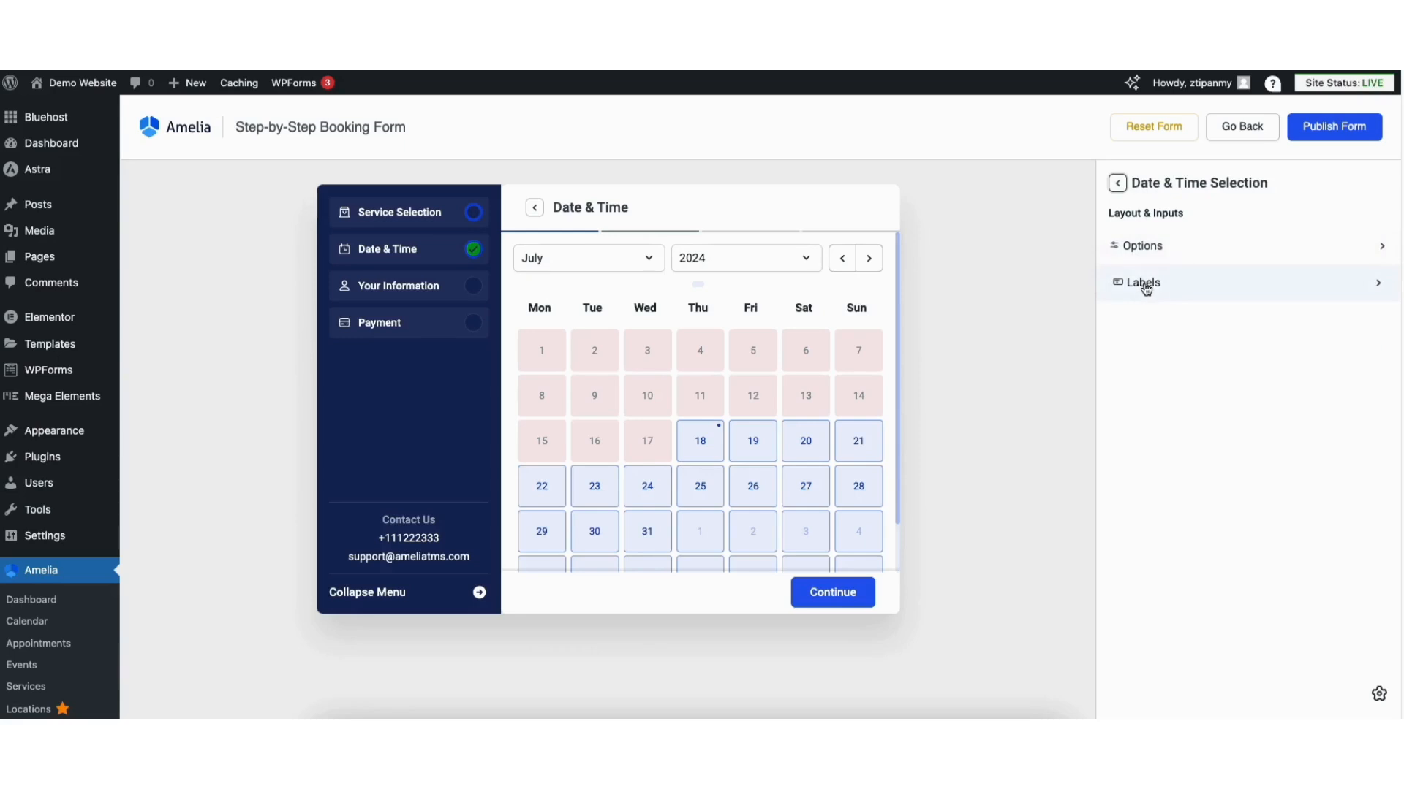
Review the Date & Time Selection step's labels for the step title, step content and footer buttons
click(1144, 285)
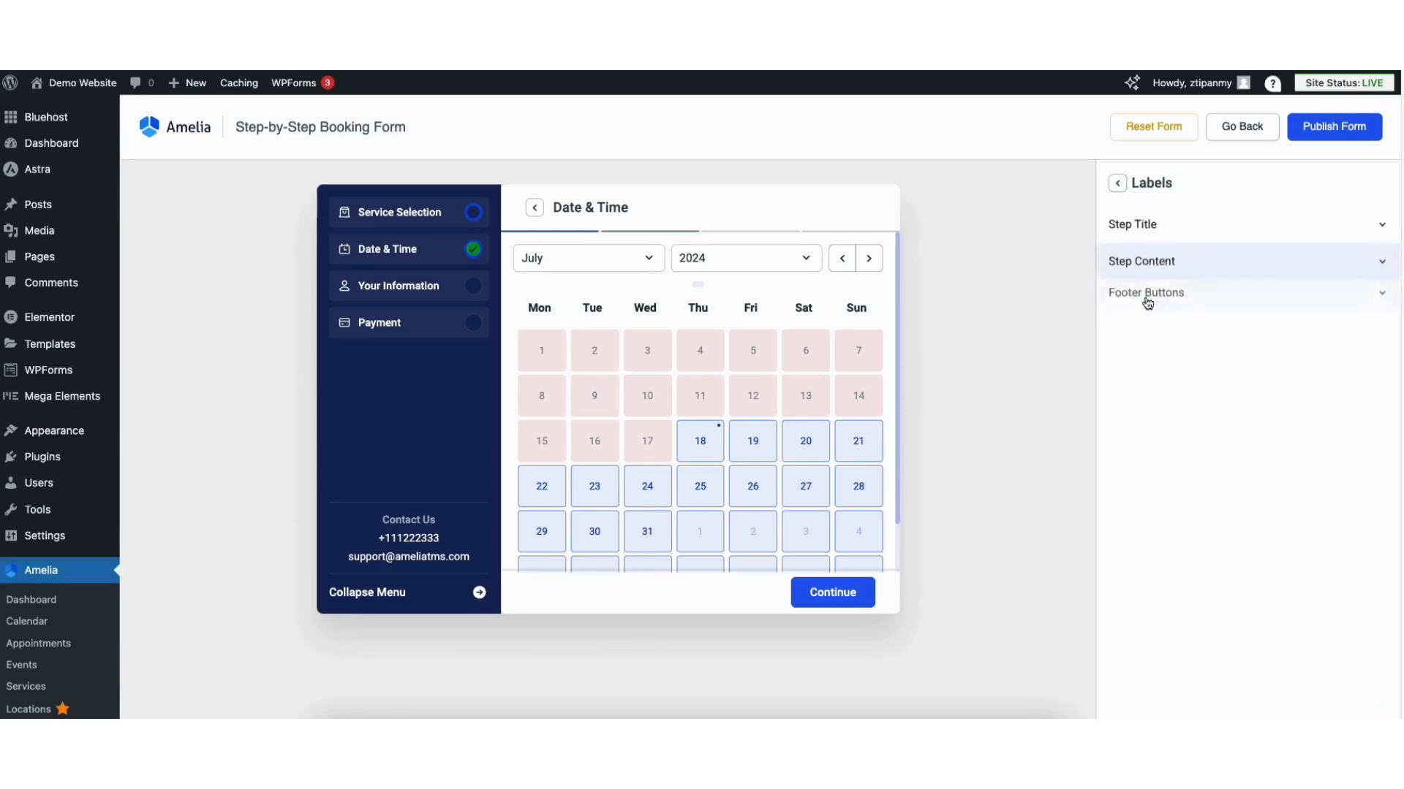
click(1155, 225)
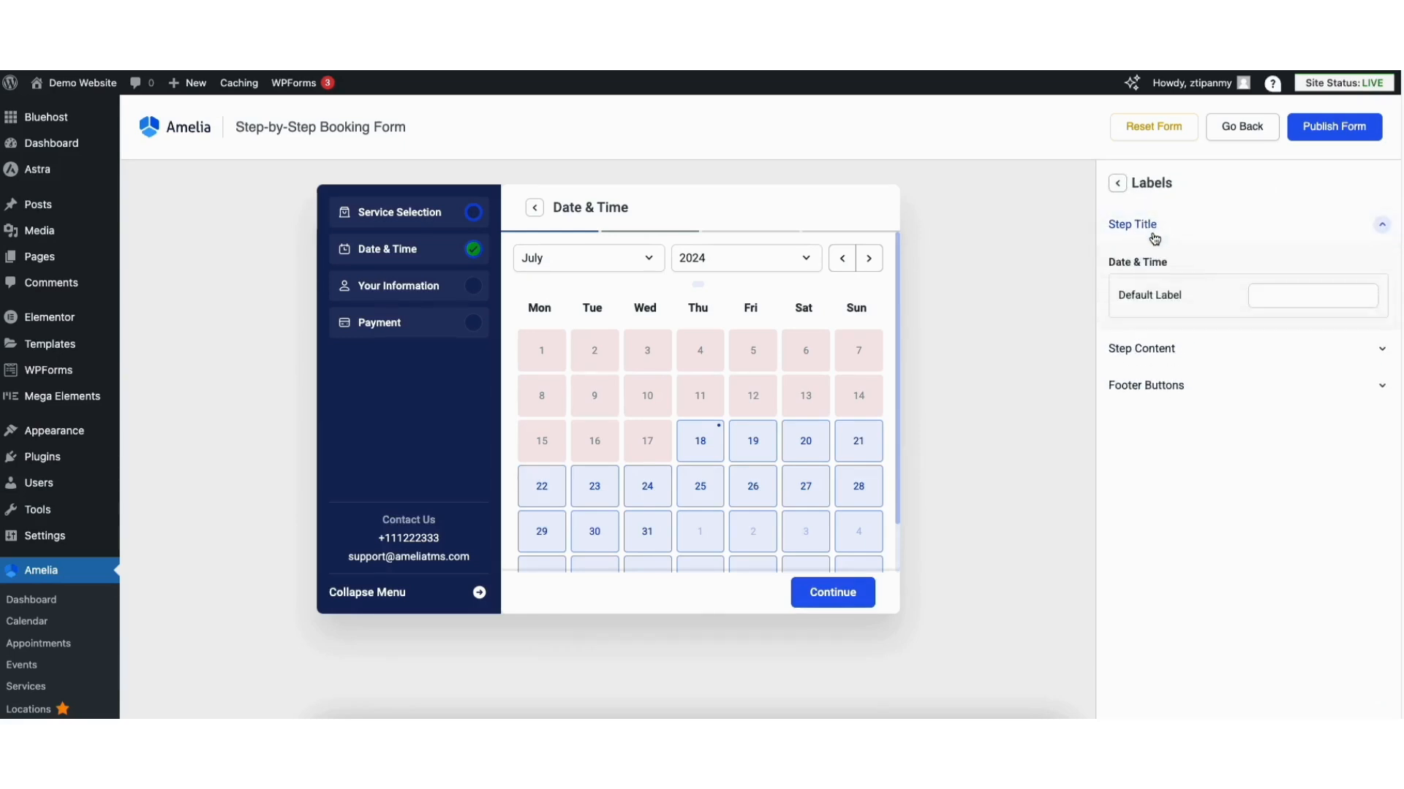
click(1155, 344)
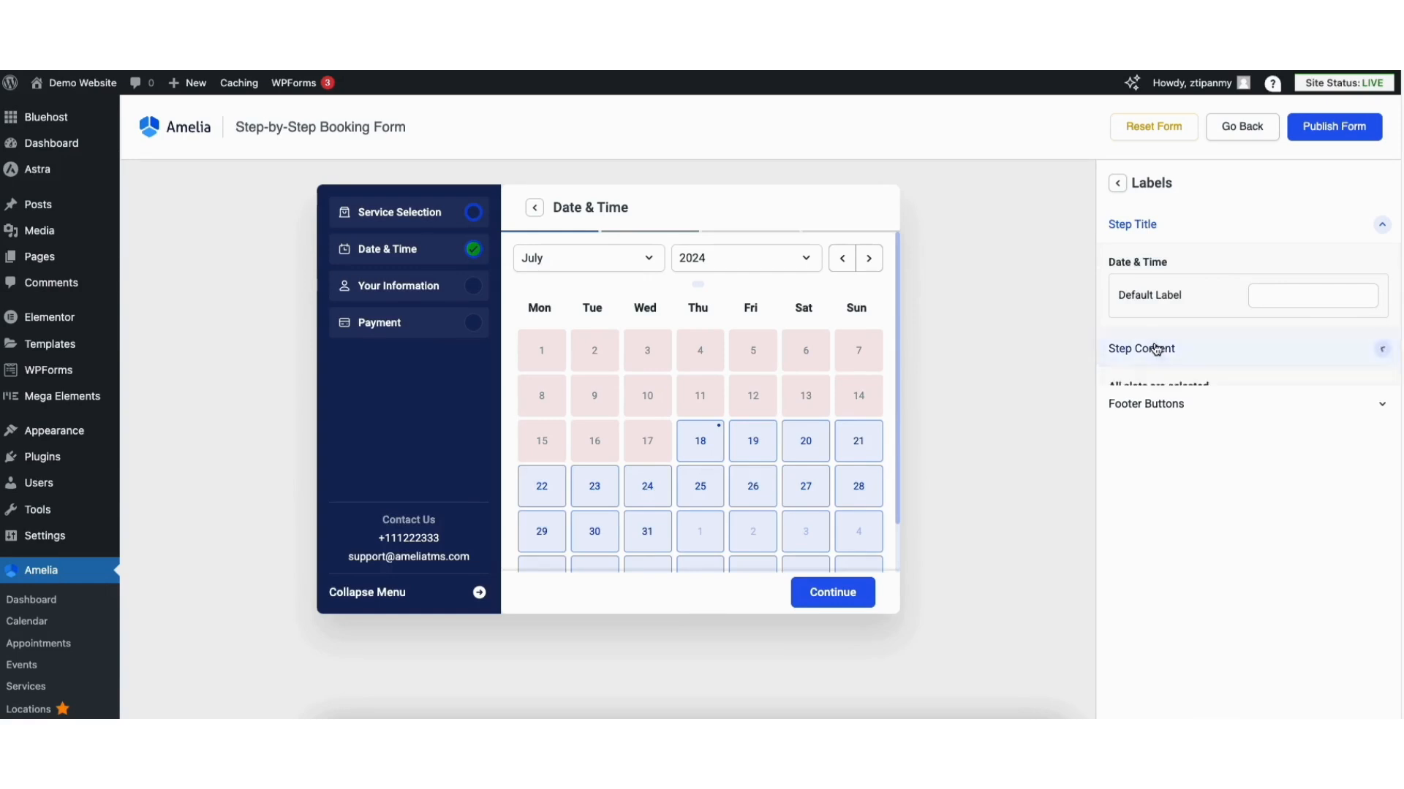
click(1158, 481)
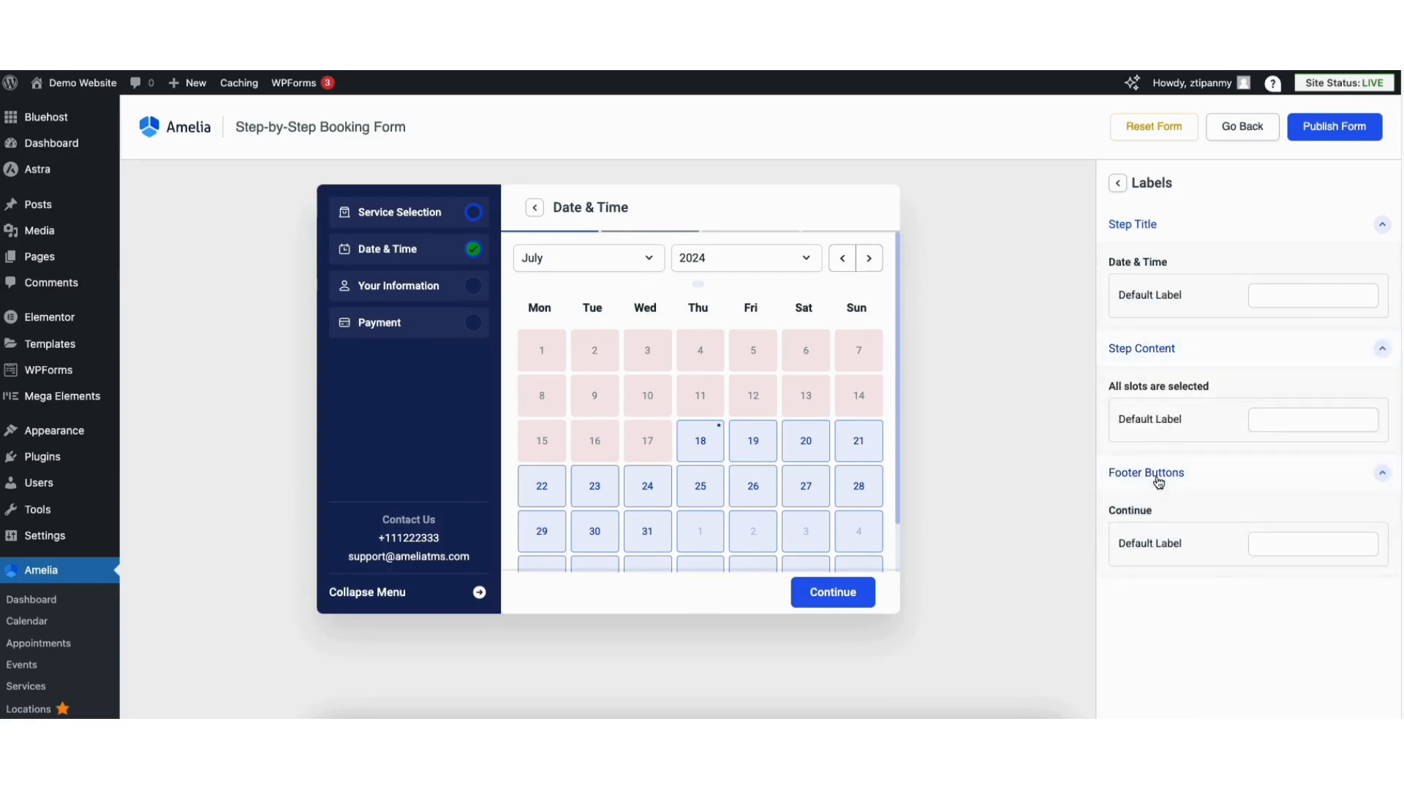
click(1117, 184)
click(1117, 184)
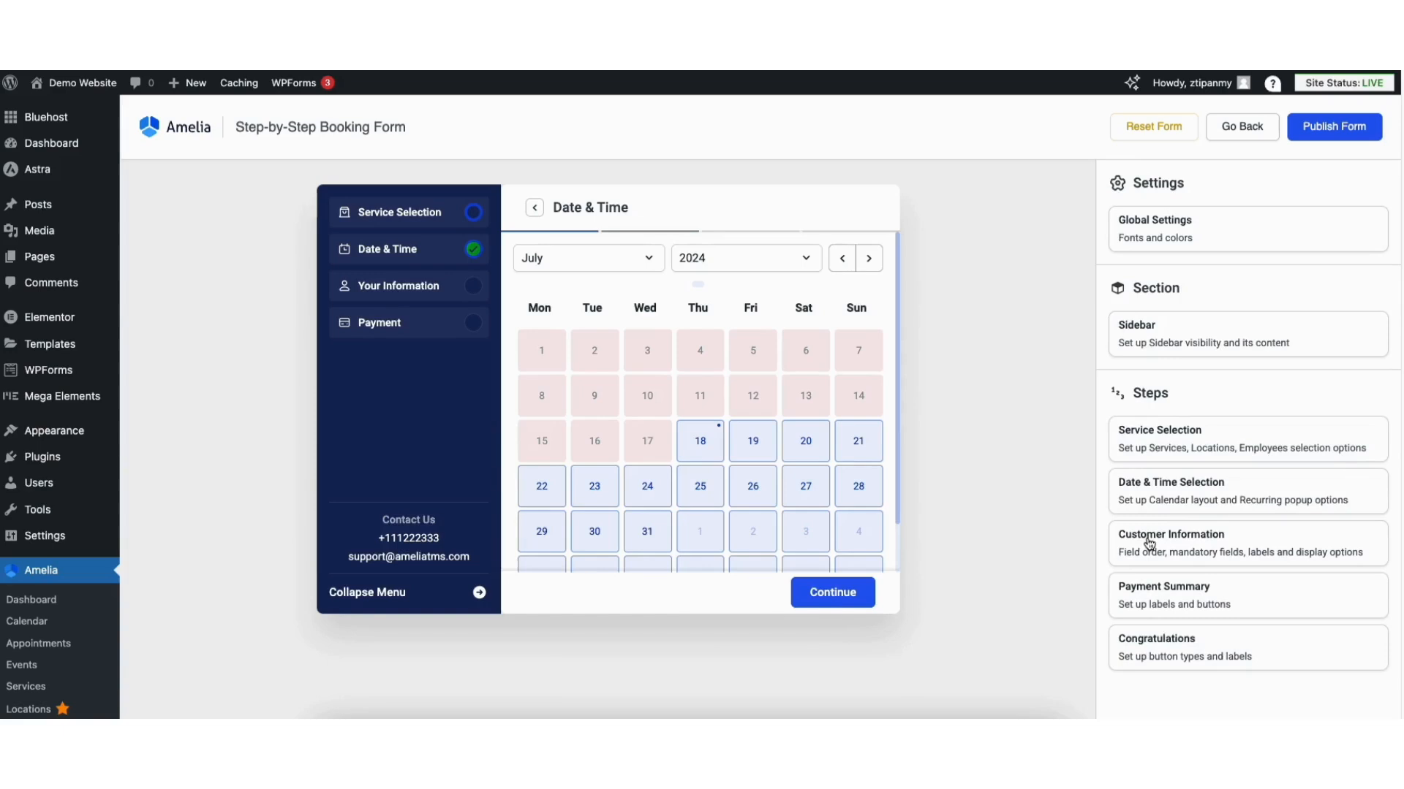
Check the Customer Information step's field order and its mandatory, display and Continue button options
click(1149, 542)
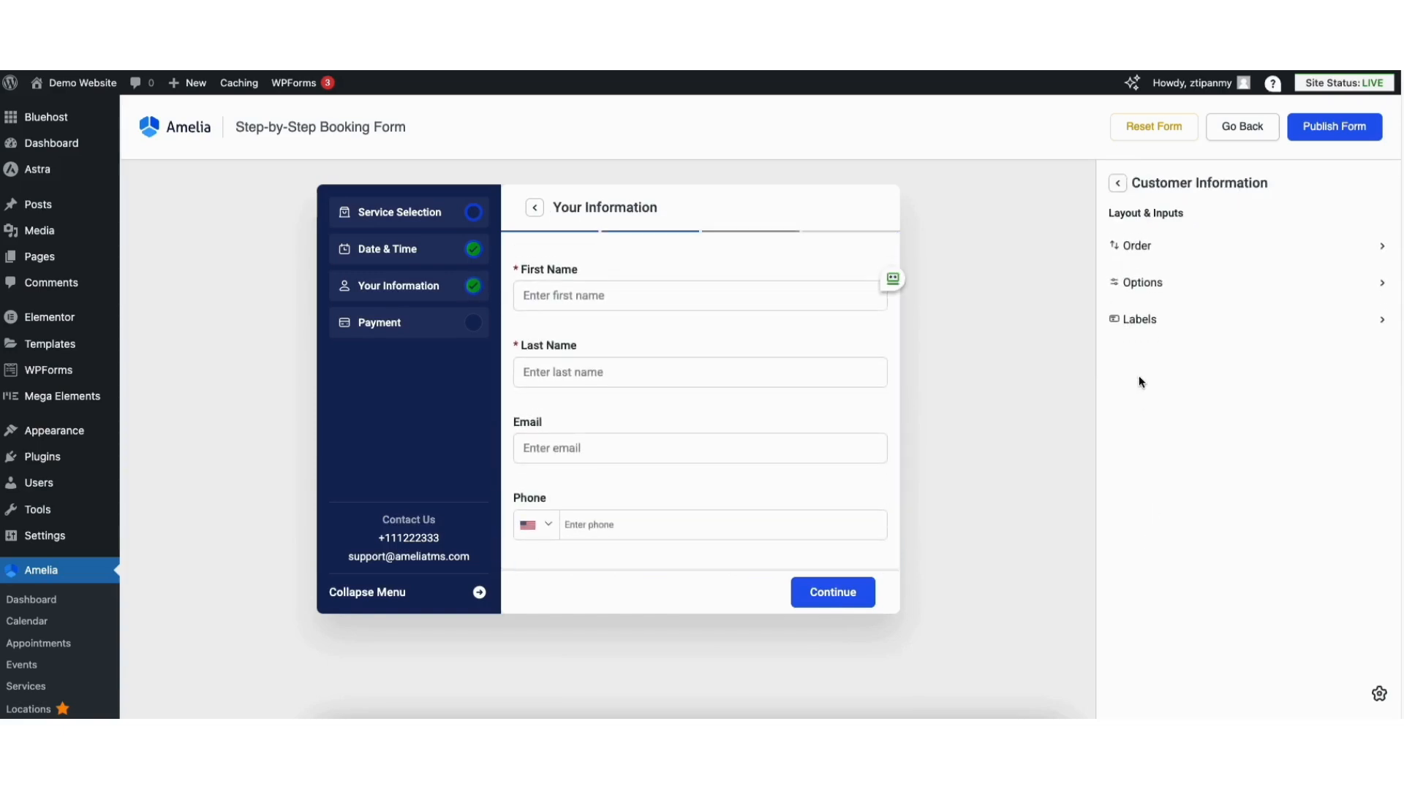
click(1149, 247)
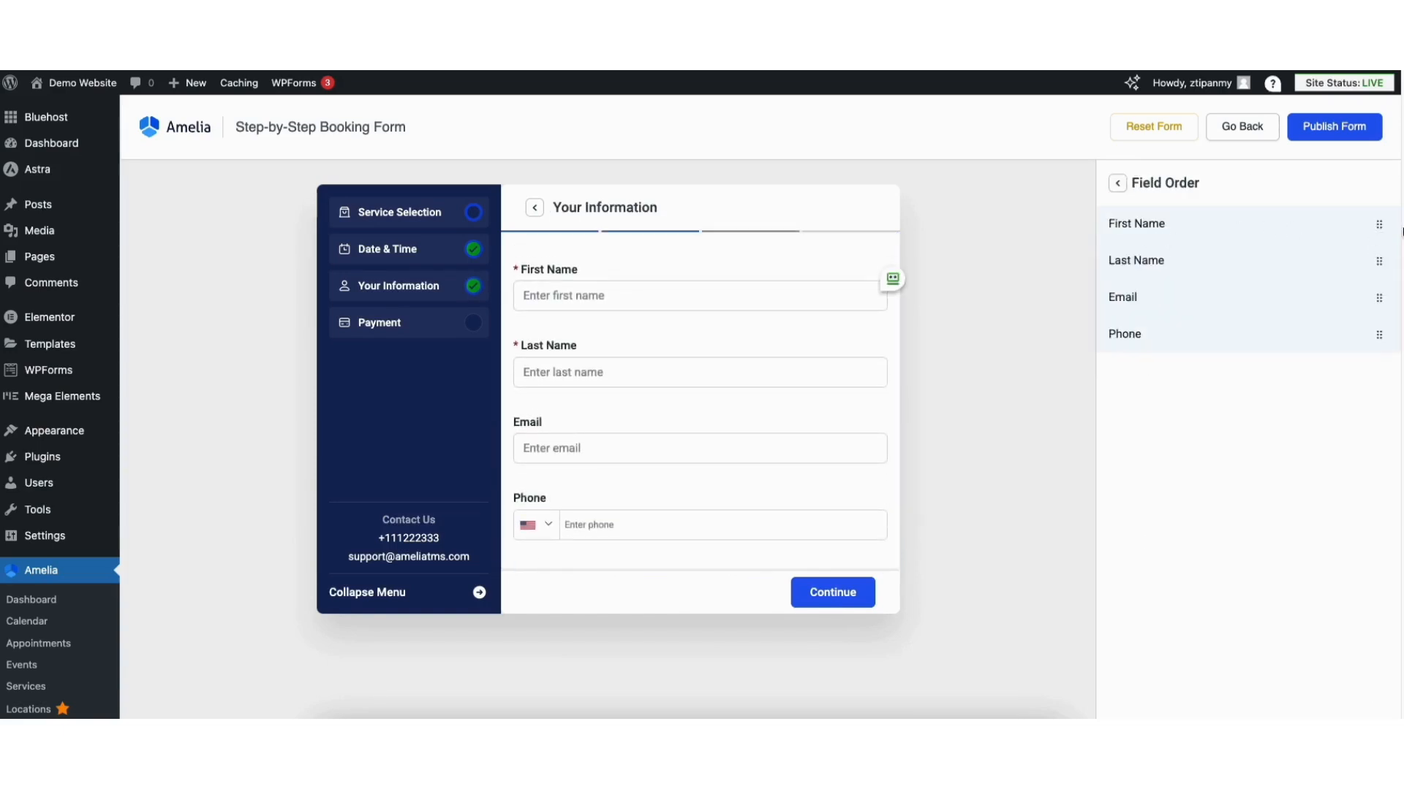
mouse_move(1381, 228)
mouse_down()
mouse_move(1366, 257)
mouse_move(1379, 226)
mouse_up()
click(1118, 183)
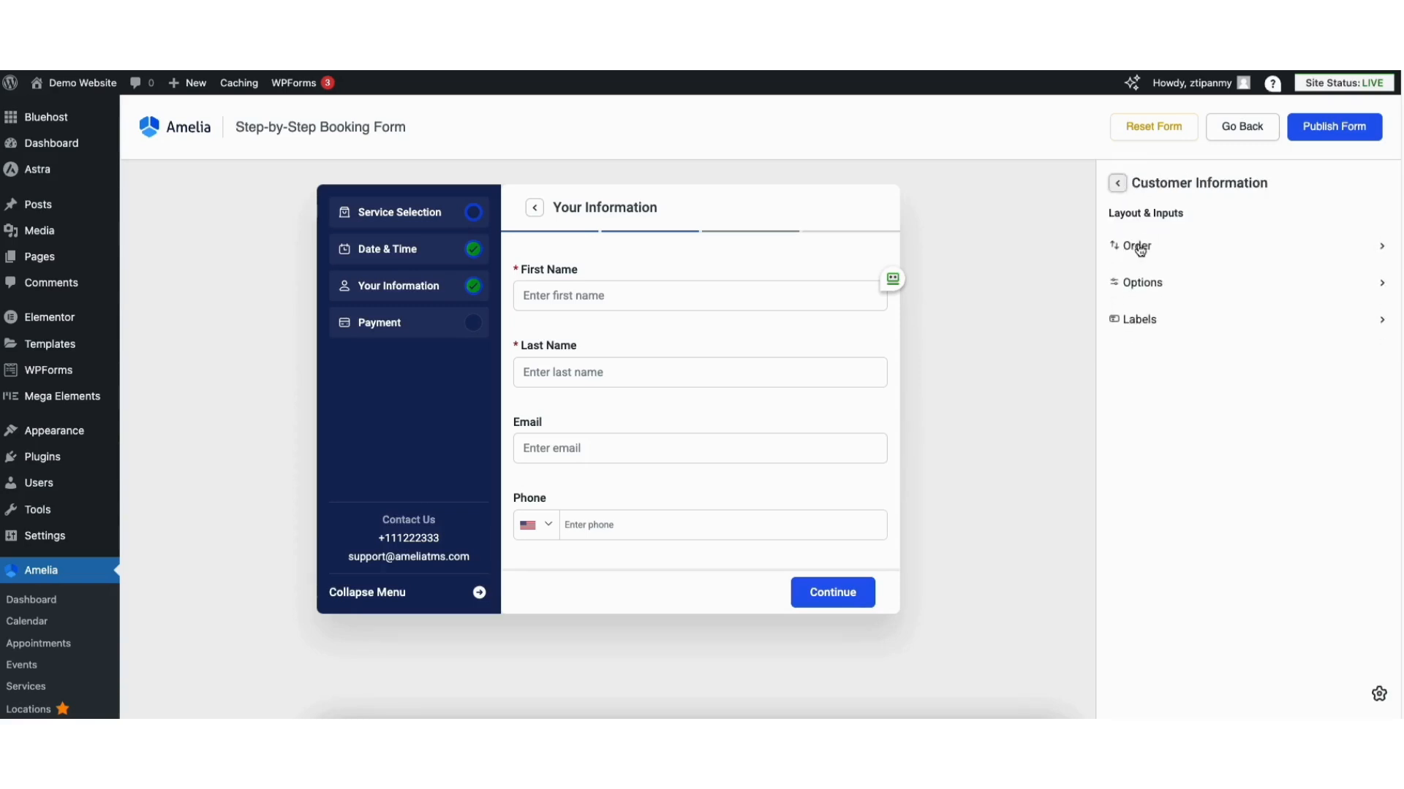
click(1158, 283)
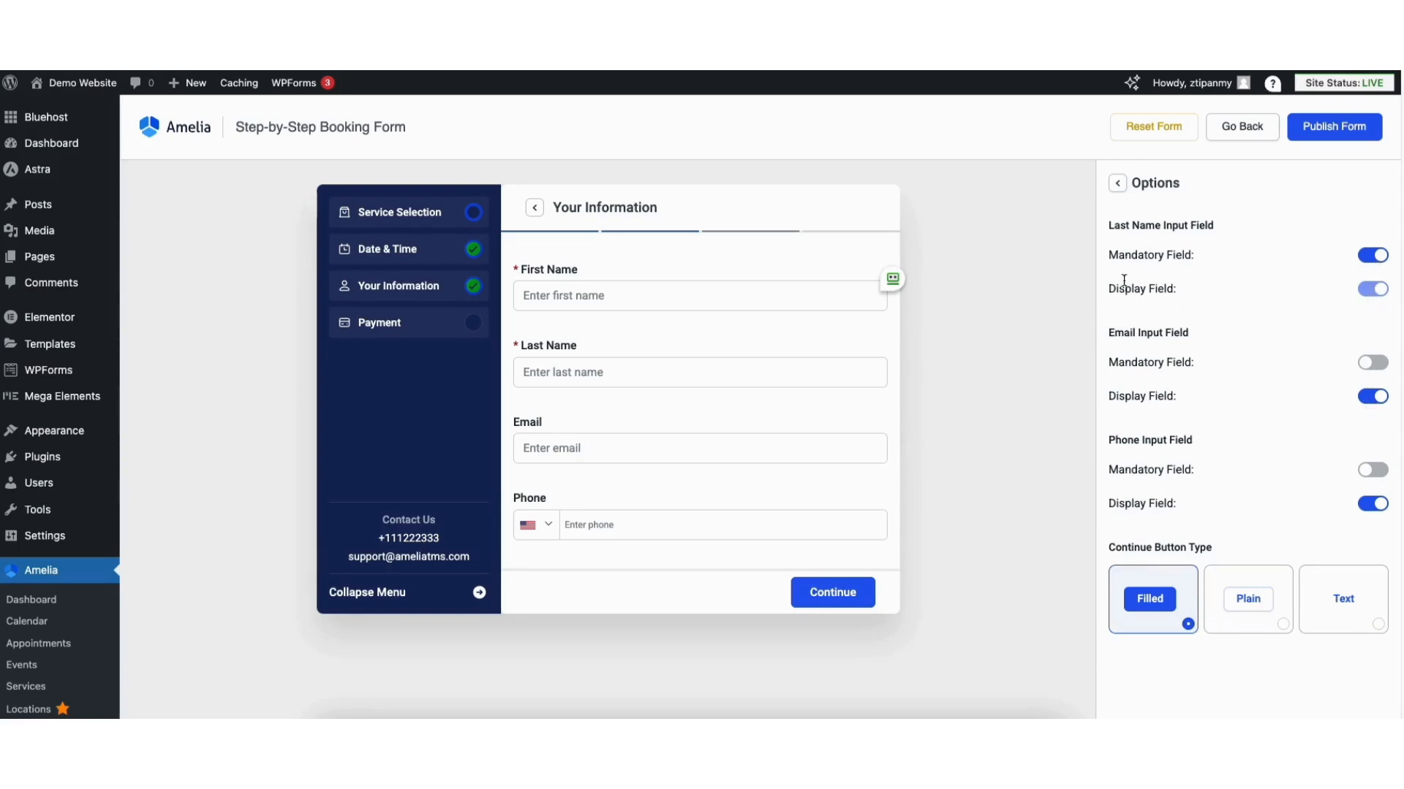
click(1118, 184)
Review the Customer Information step's labels for the step title, input fields and footer buttons
click(1143, 322)
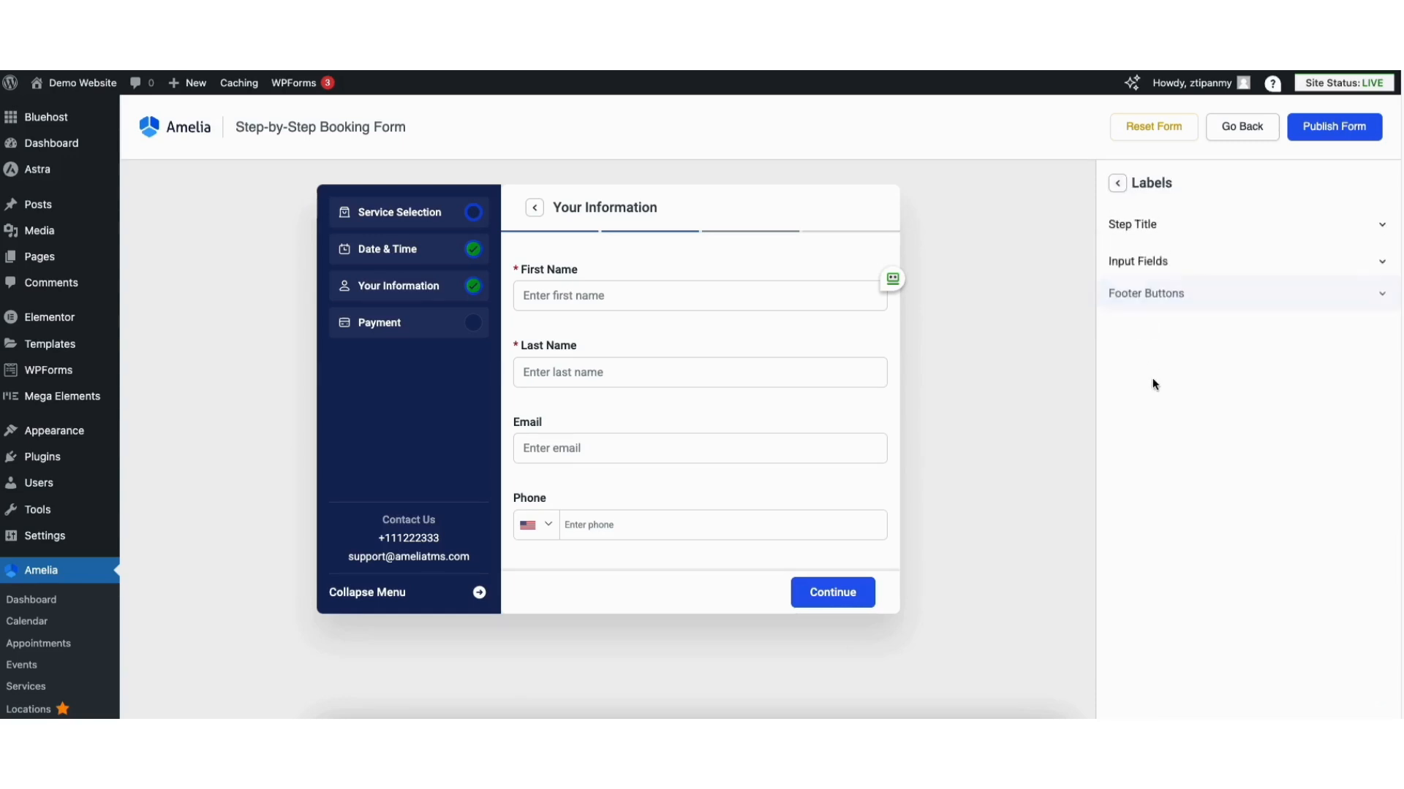
click(1146, 227)
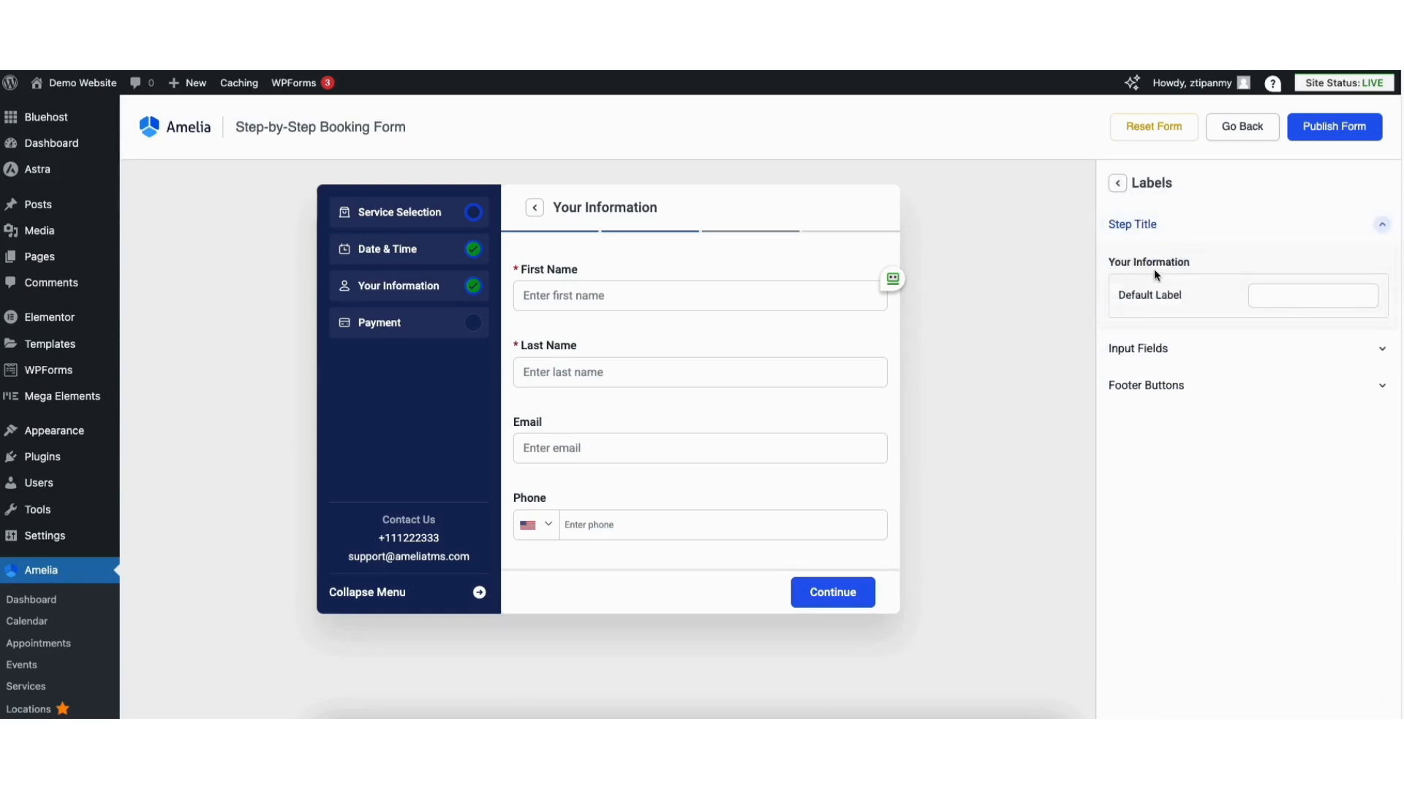
click(1153, 352)
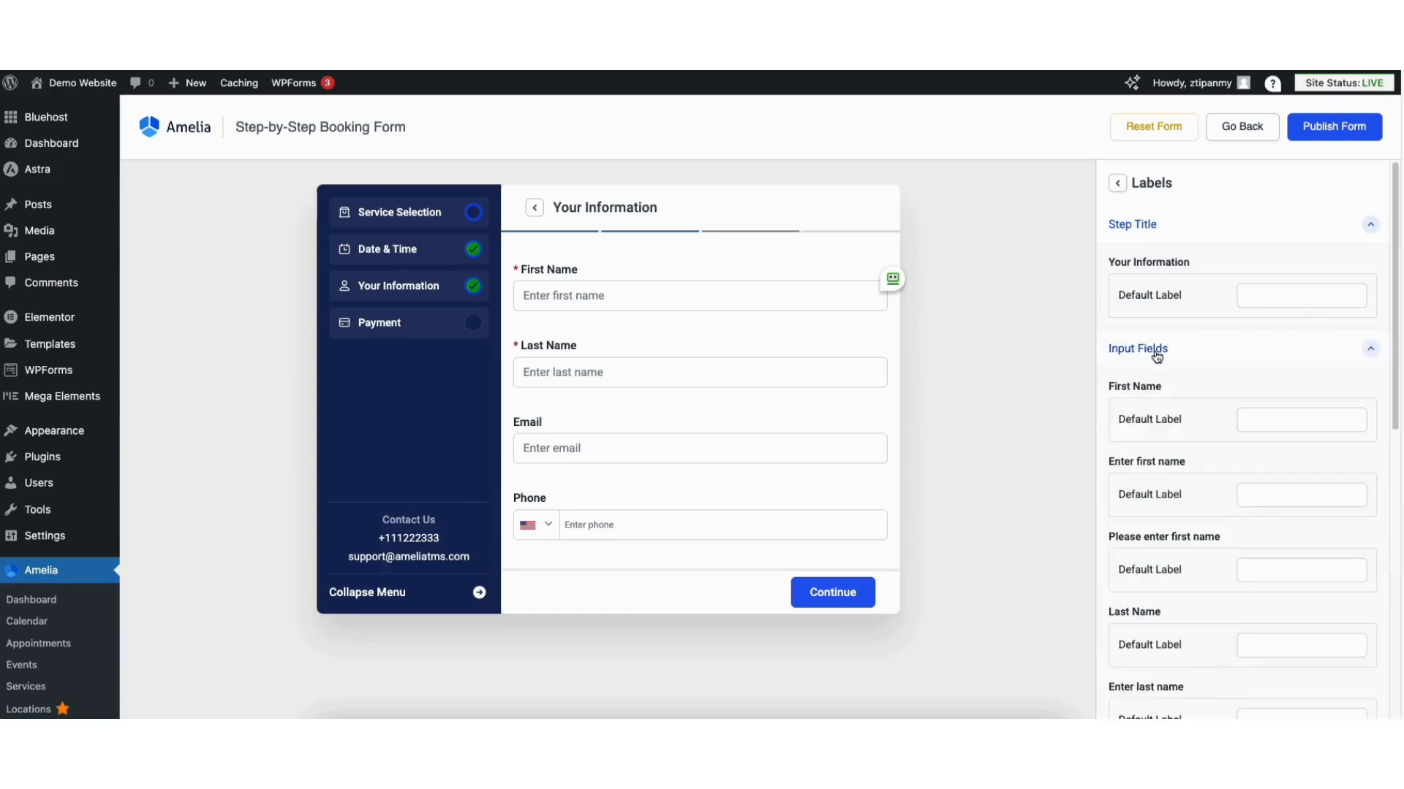
click(1370, 352)
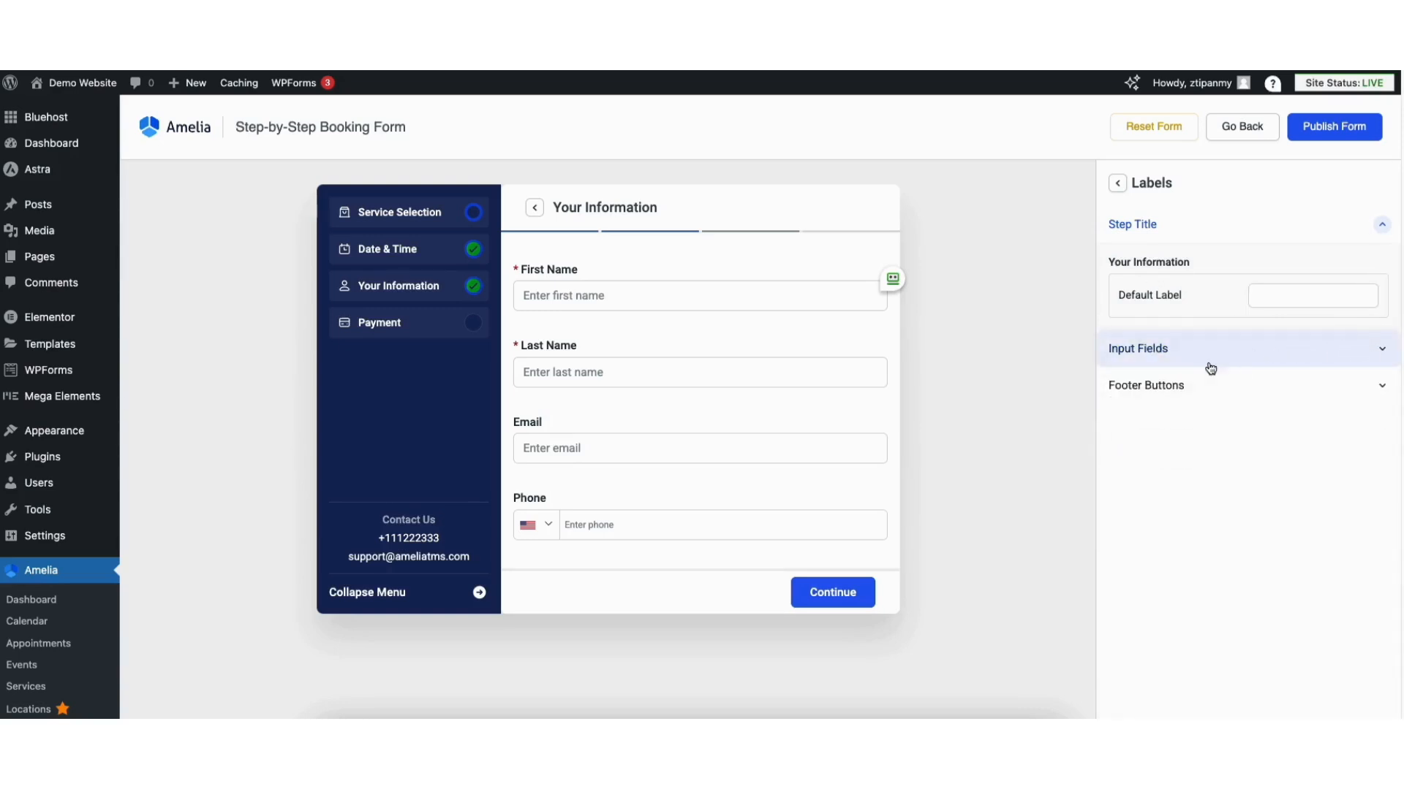
click(1185, 387)
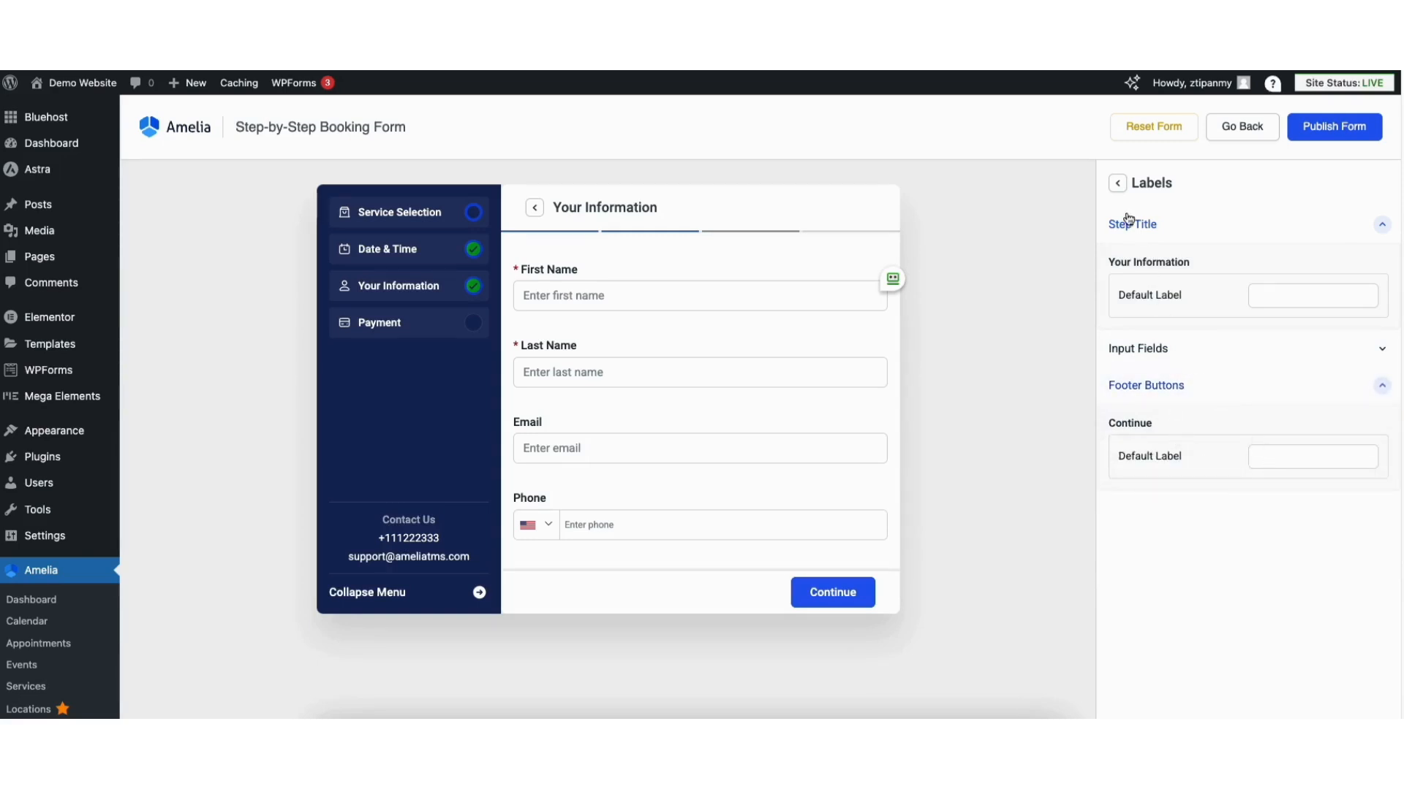
click(1117, 183)
click(1118, 183)
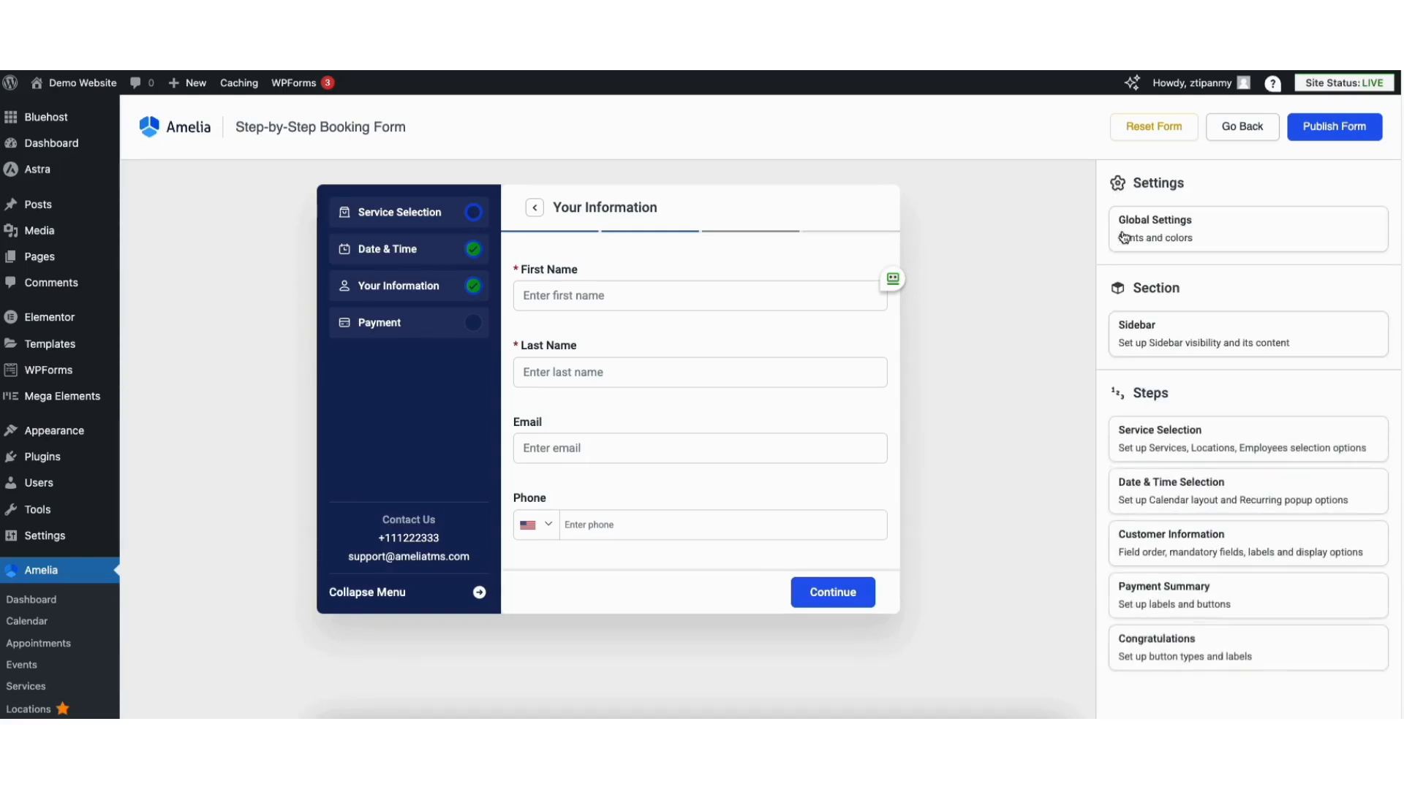
Check the Continue button types offered in the Payment Summary step's options
click(1153, 592)
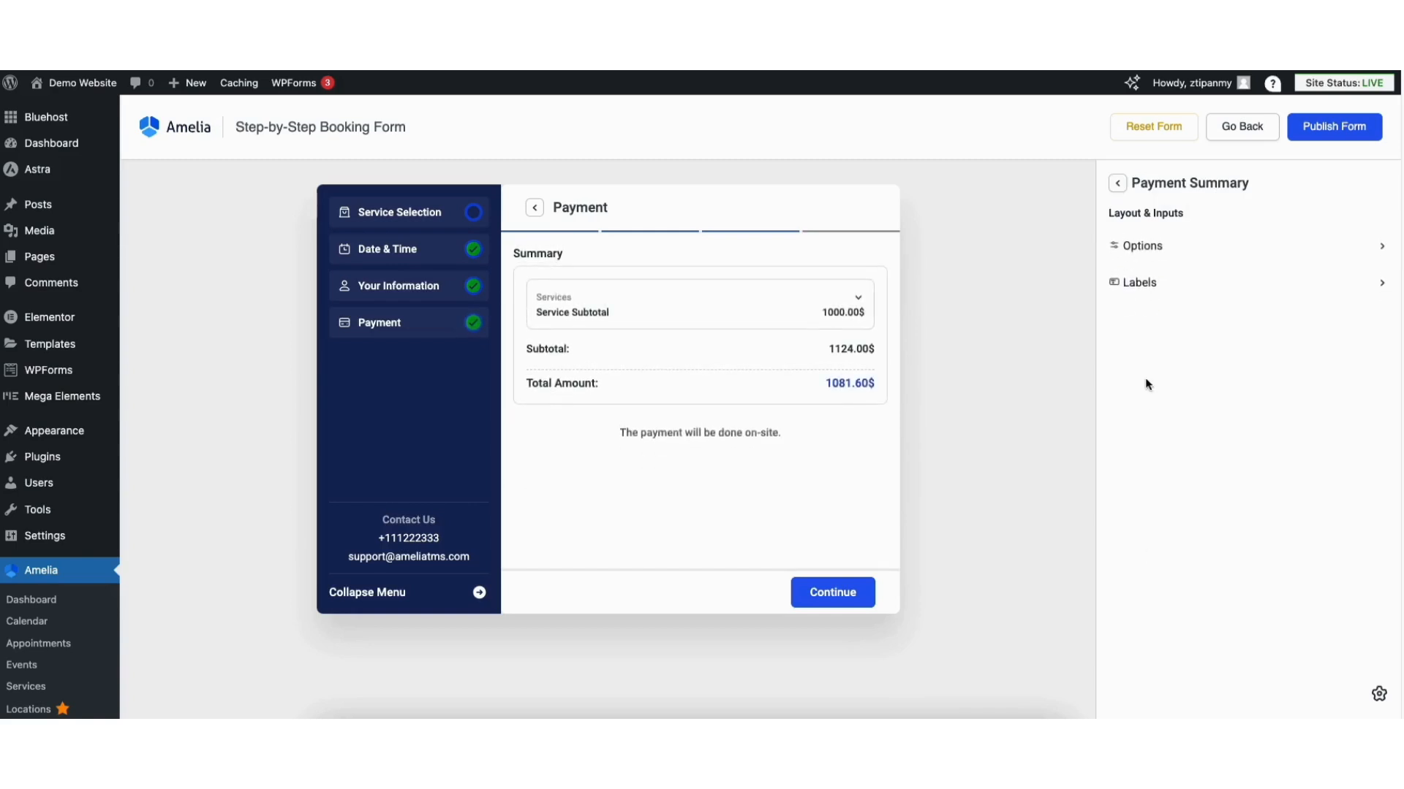
click(1135, 246)
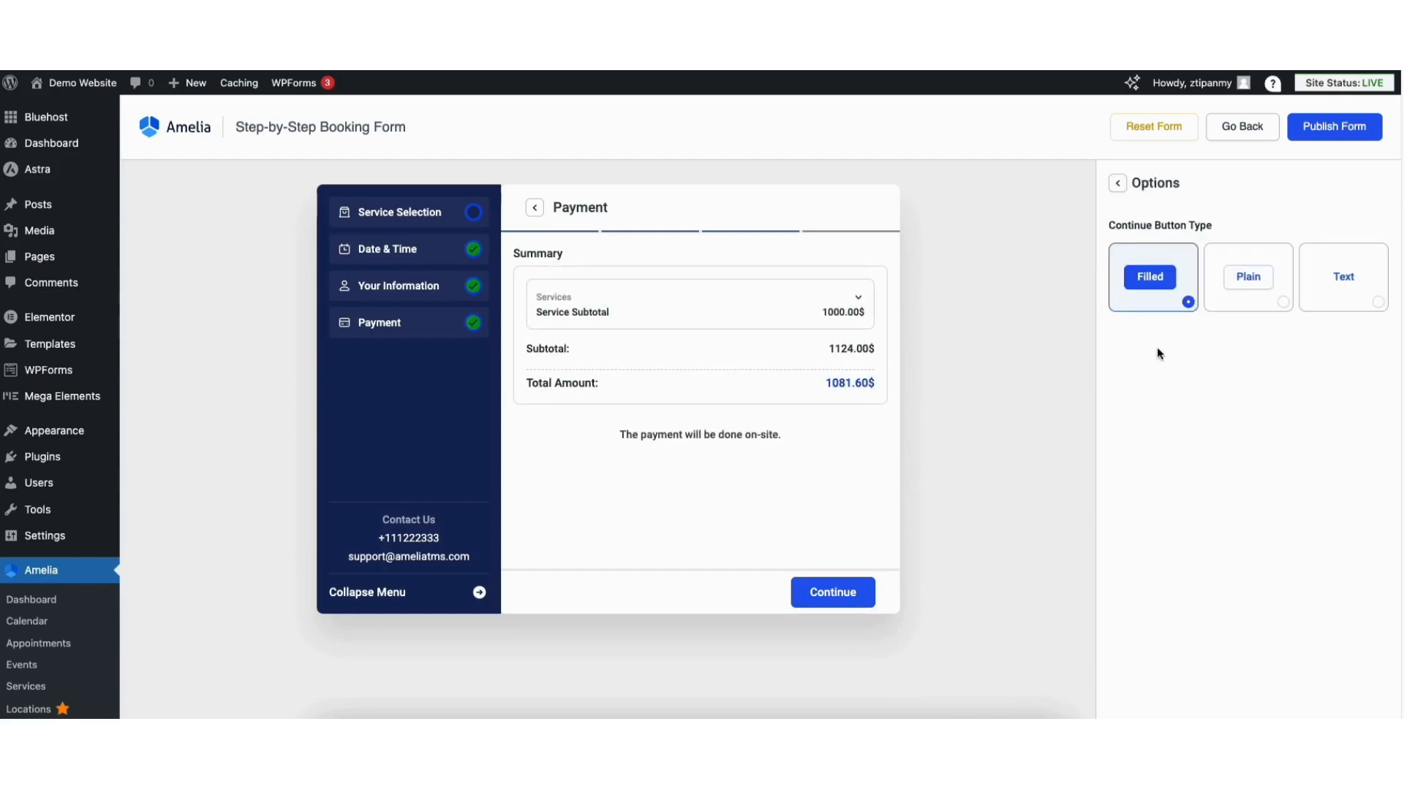
click(1117, 185)
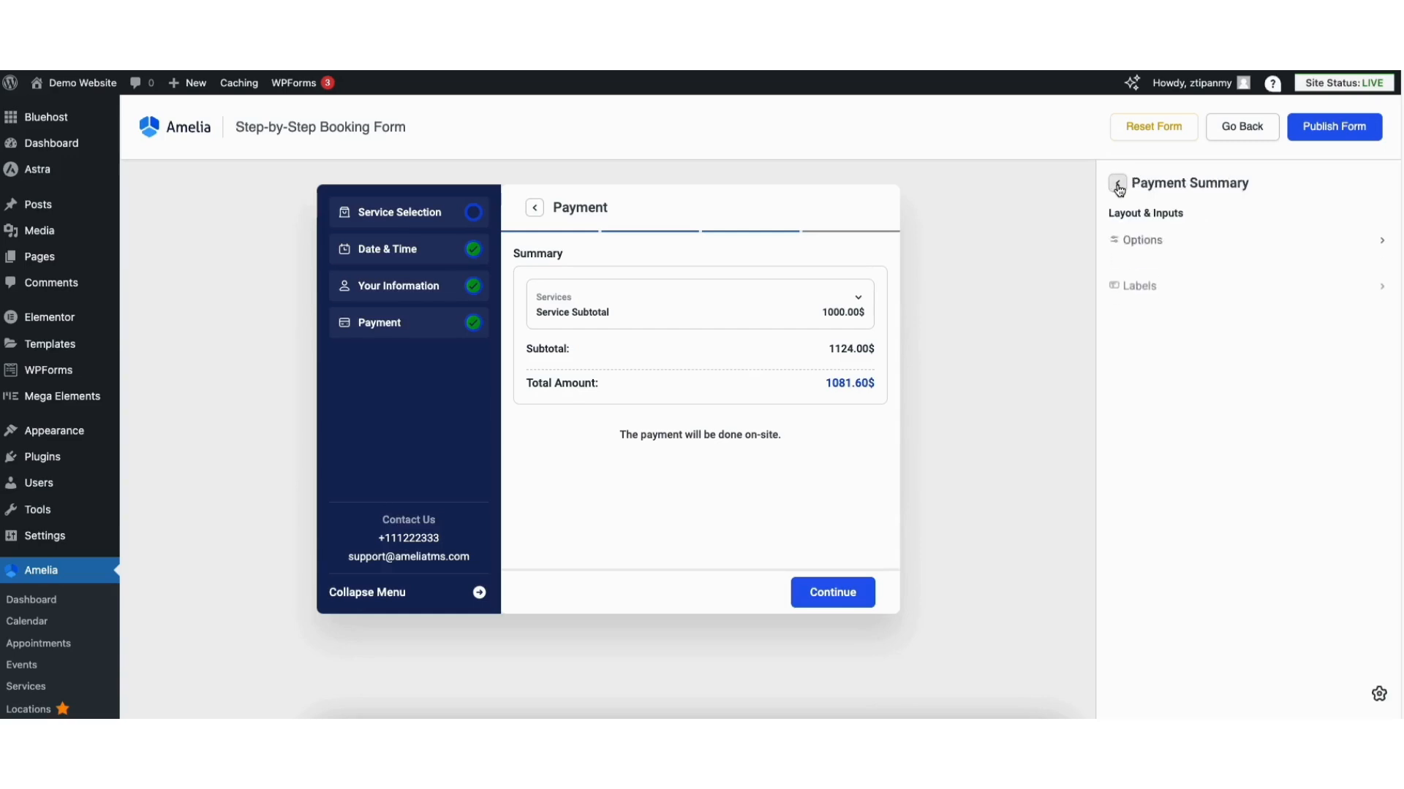
Review the Payment Summary step's labels for the step title, summary segment, payment segment and footer buttons
click(1138, 285)
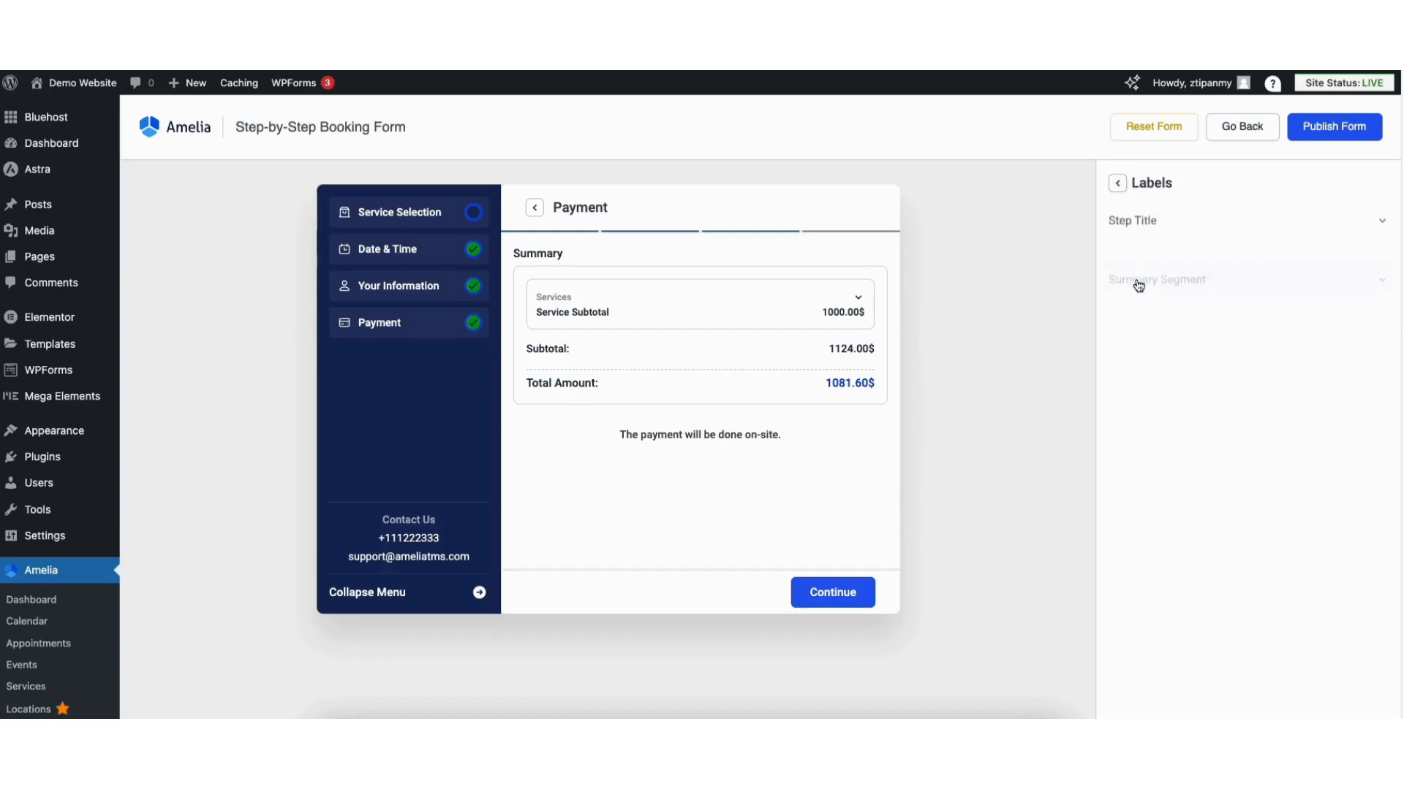
click(1166, 230)
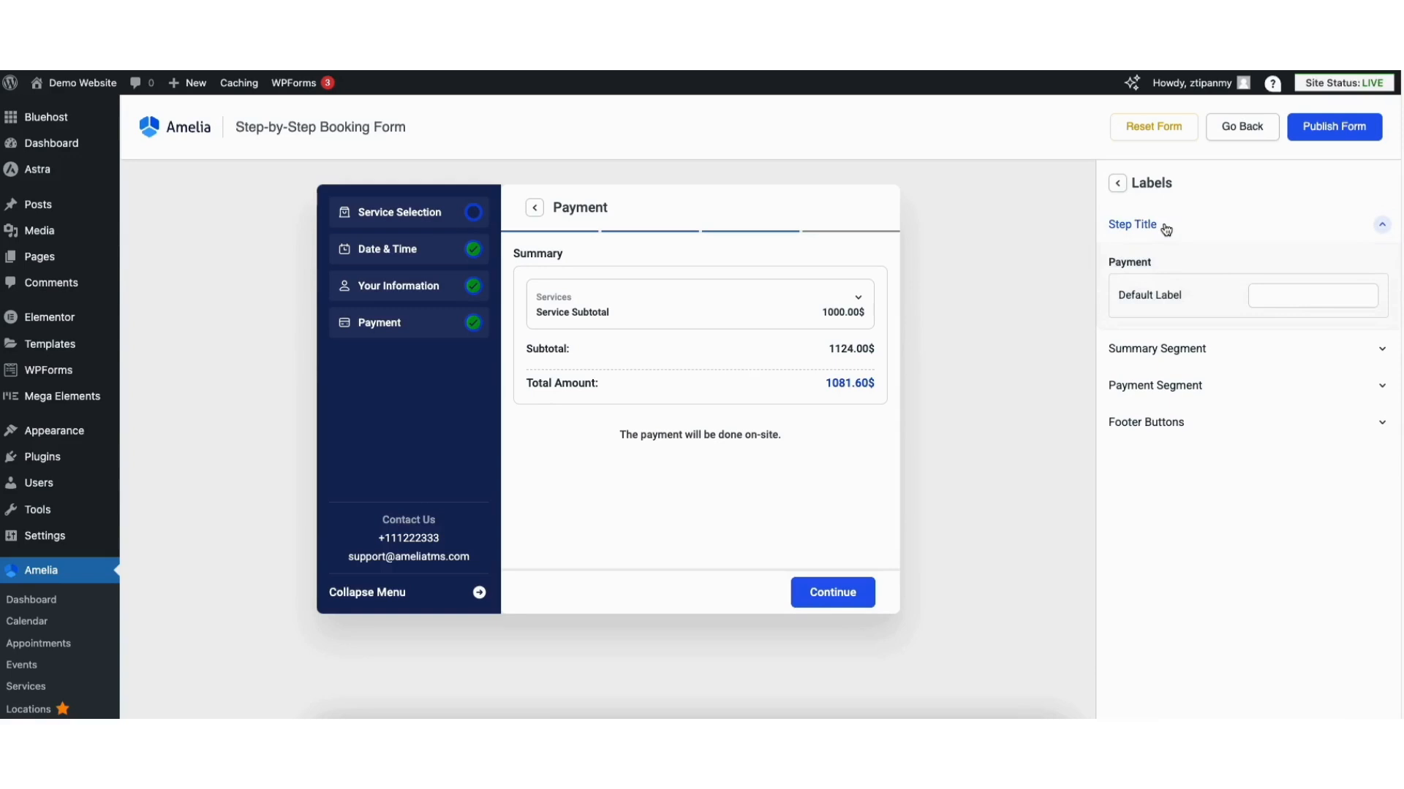
click(1166, 230)
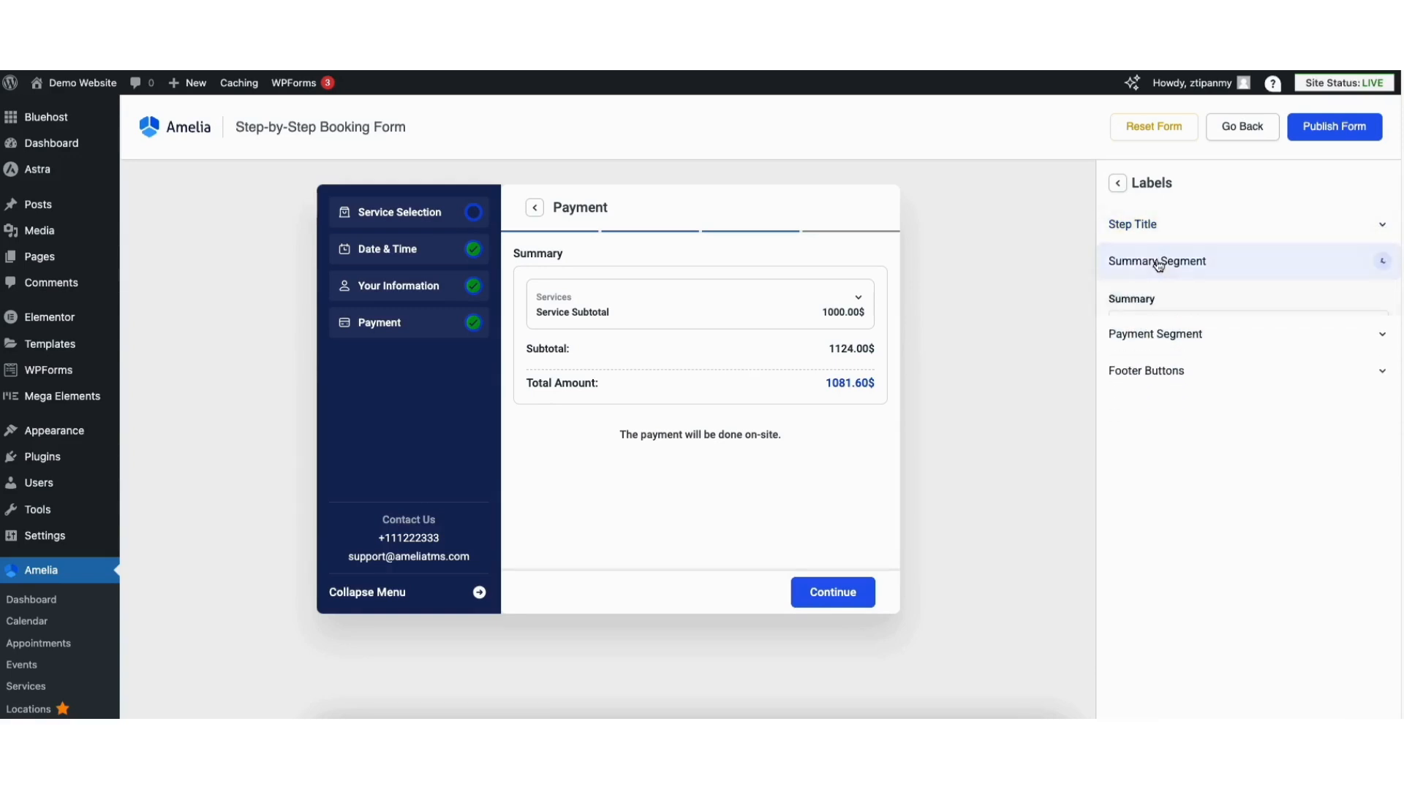
click(1156, 263)
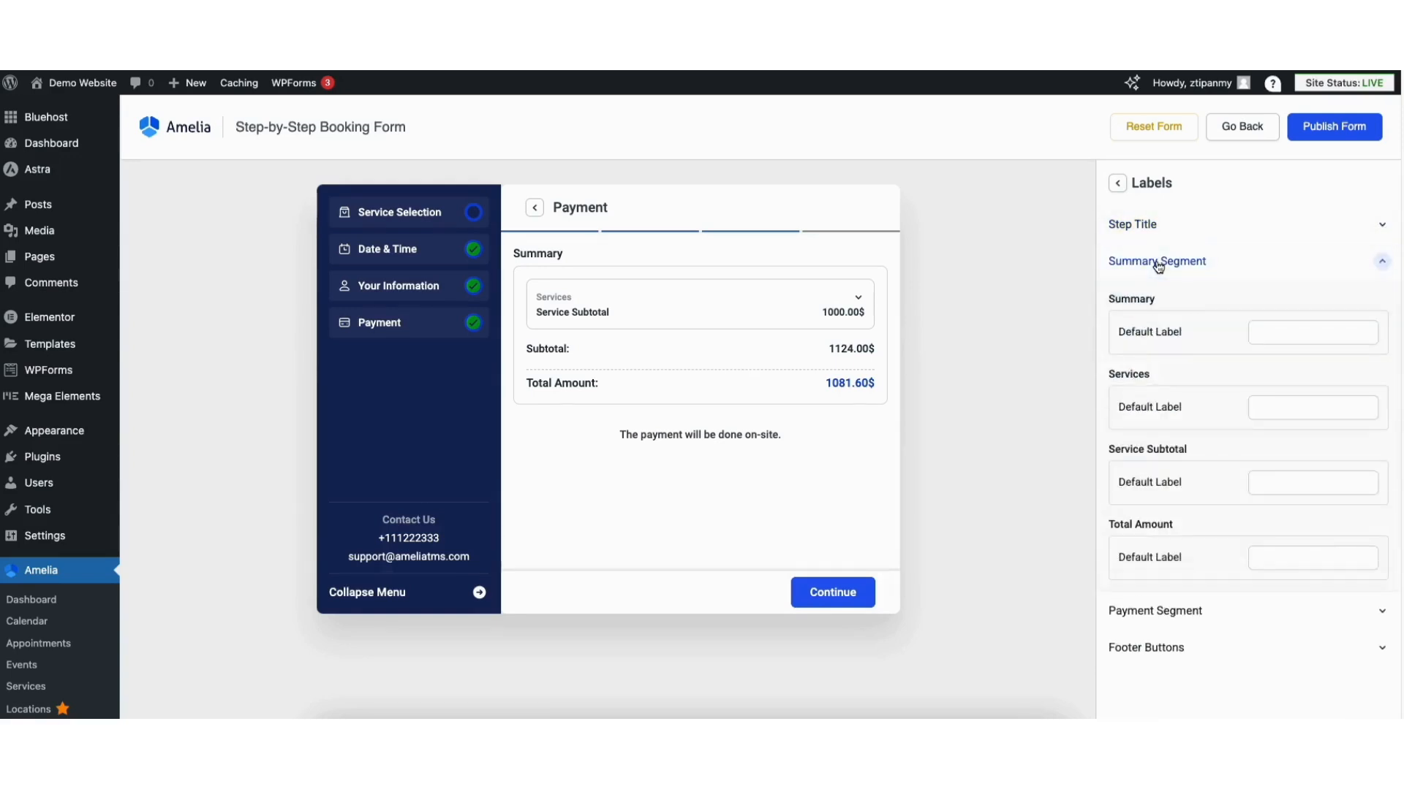
click(1158, 265)
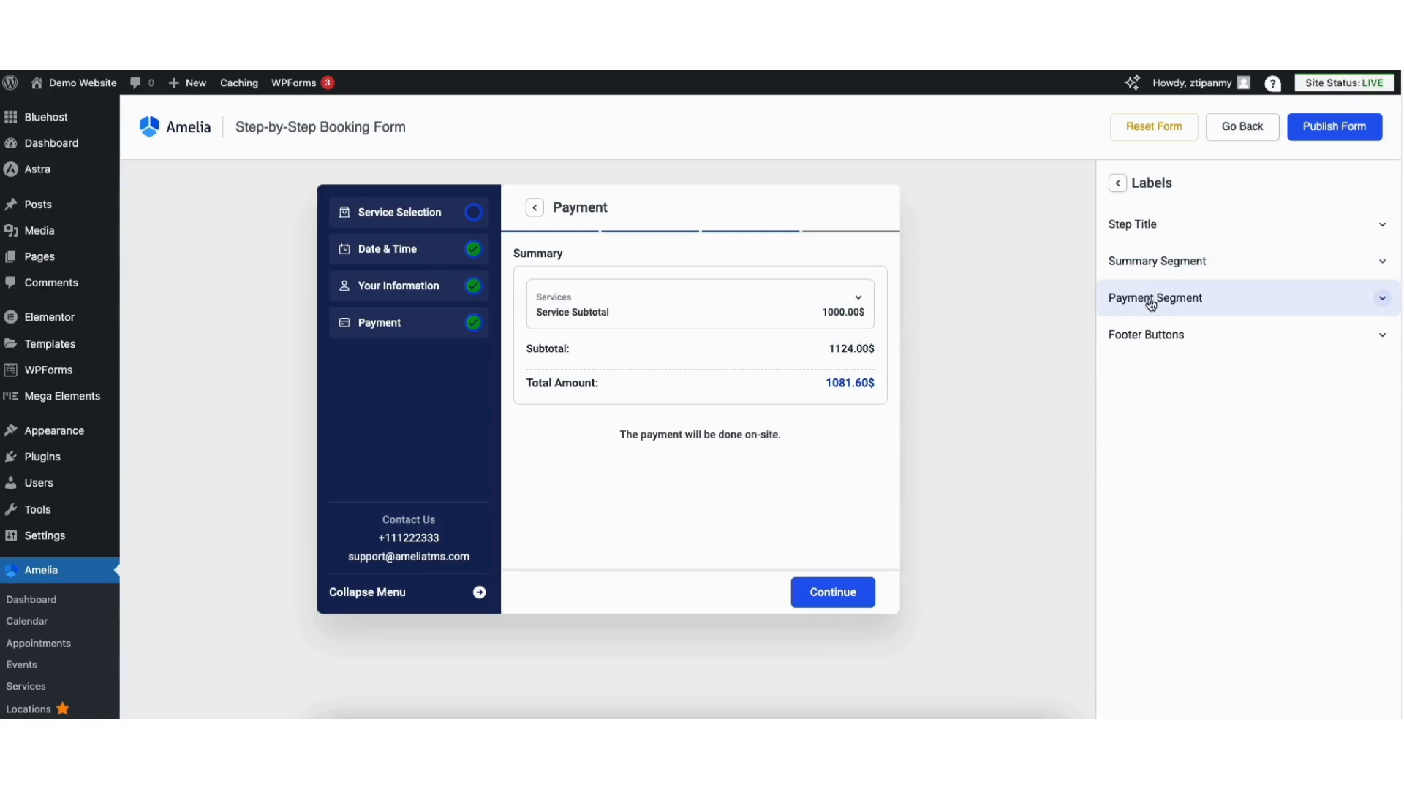
click(1152, 304)
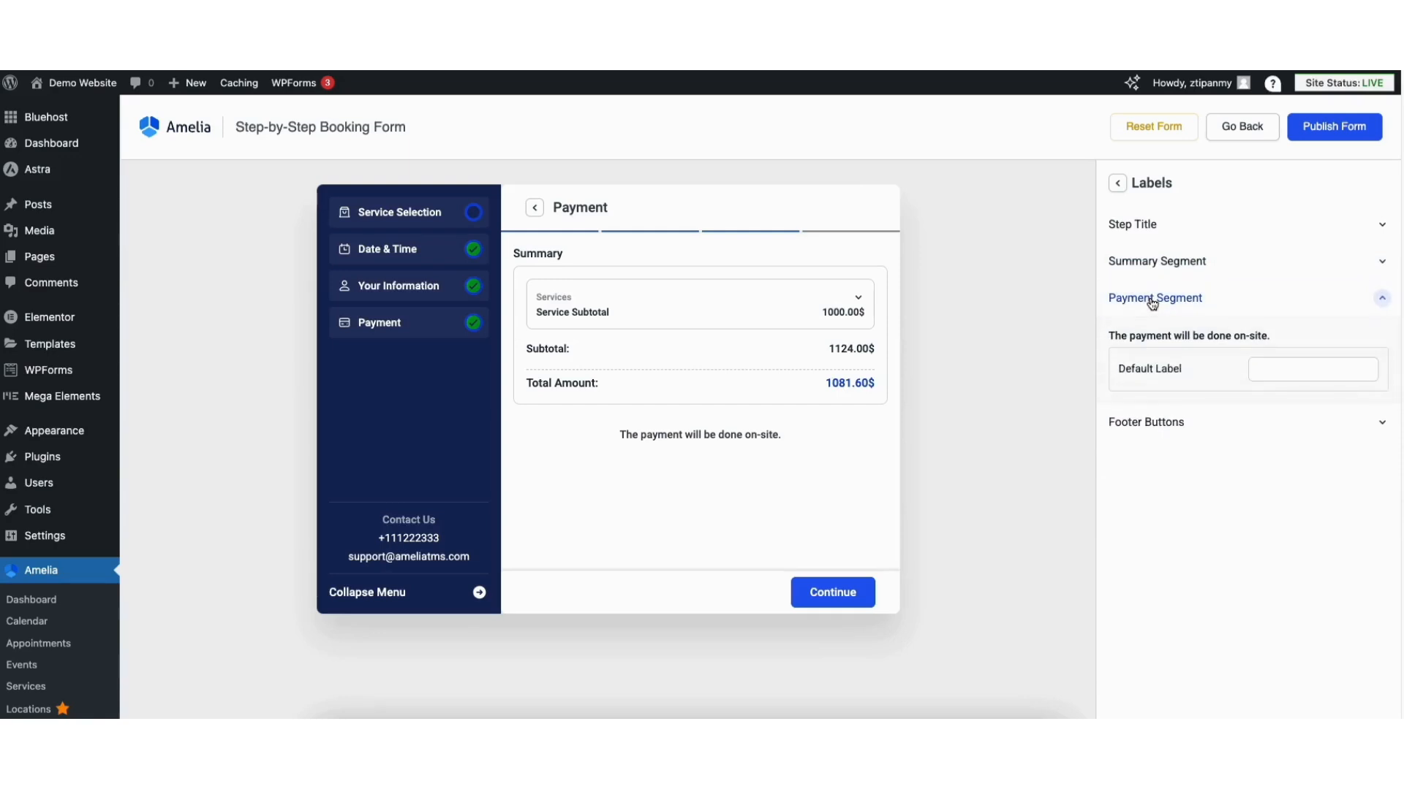
click(1153, 304)
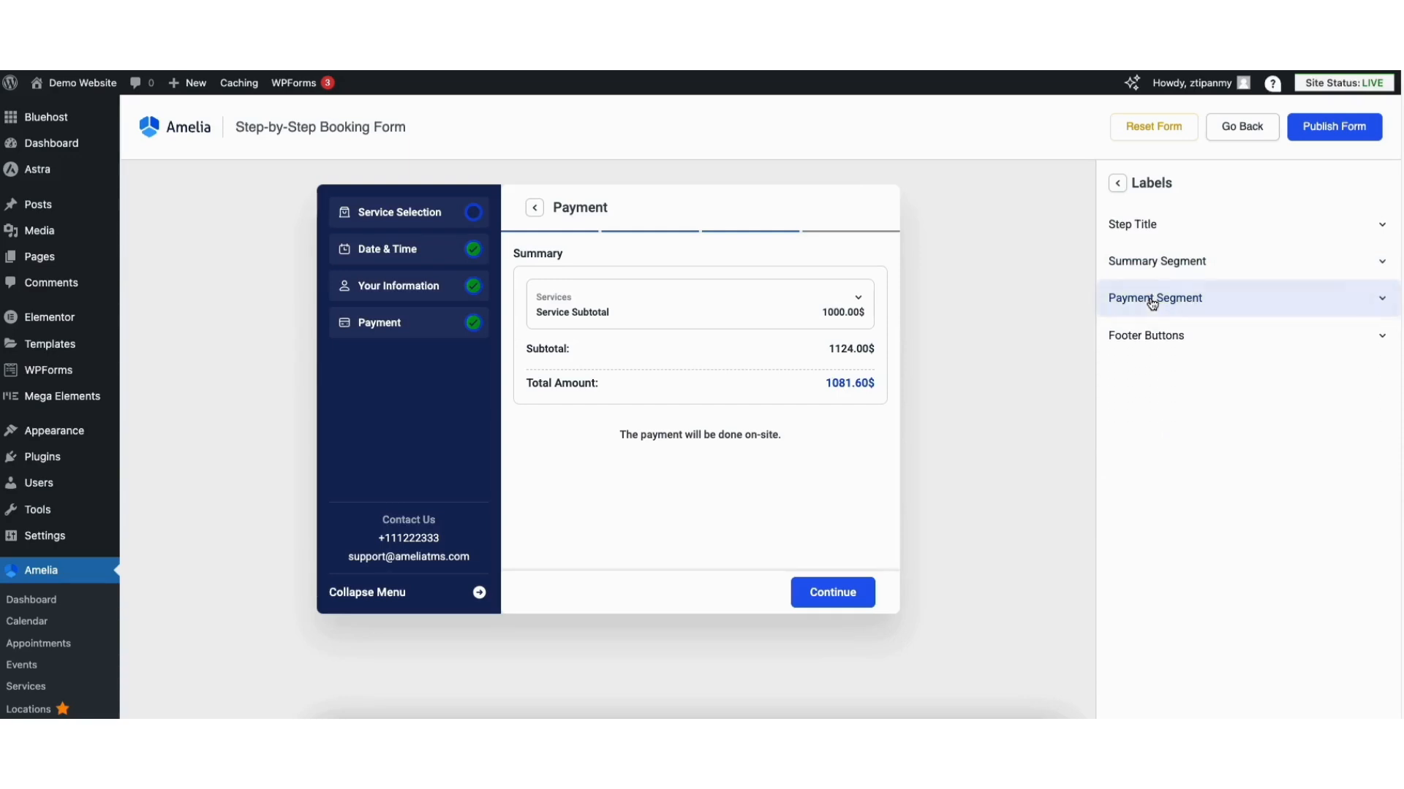
click(1149, 335)
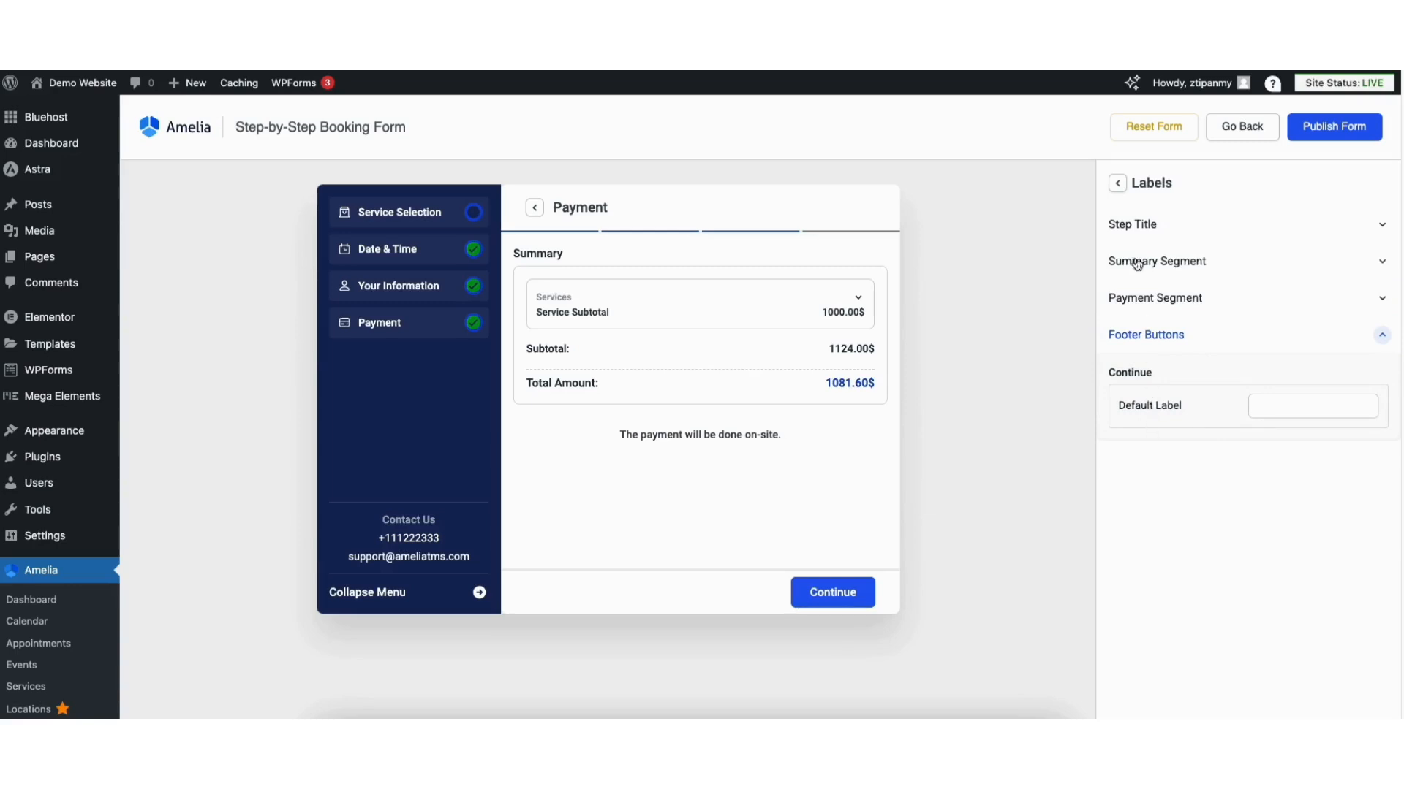
click(1118, 184)
click(1119, 184)
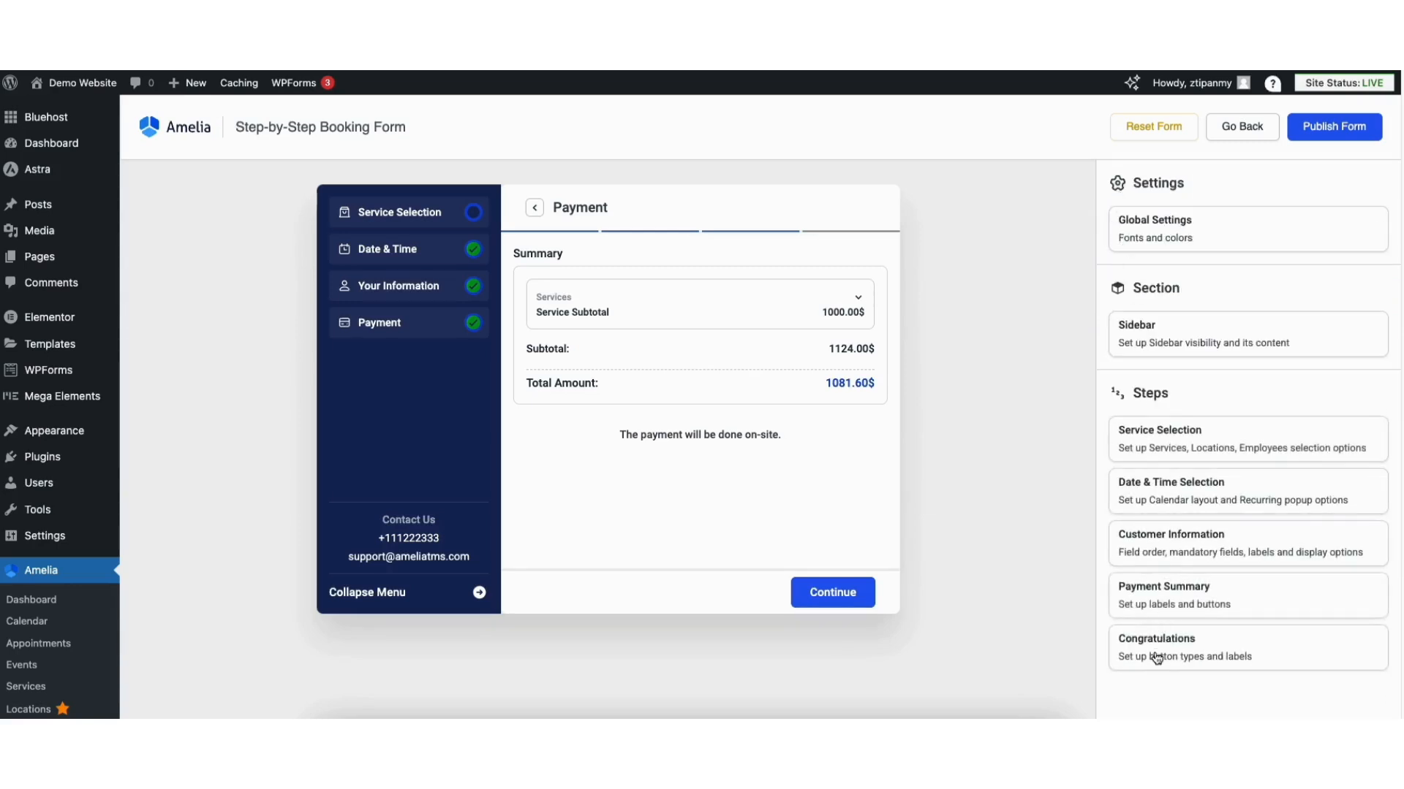
Check the Finish button types offered in the Congratulations step's options
click(1158, 648)
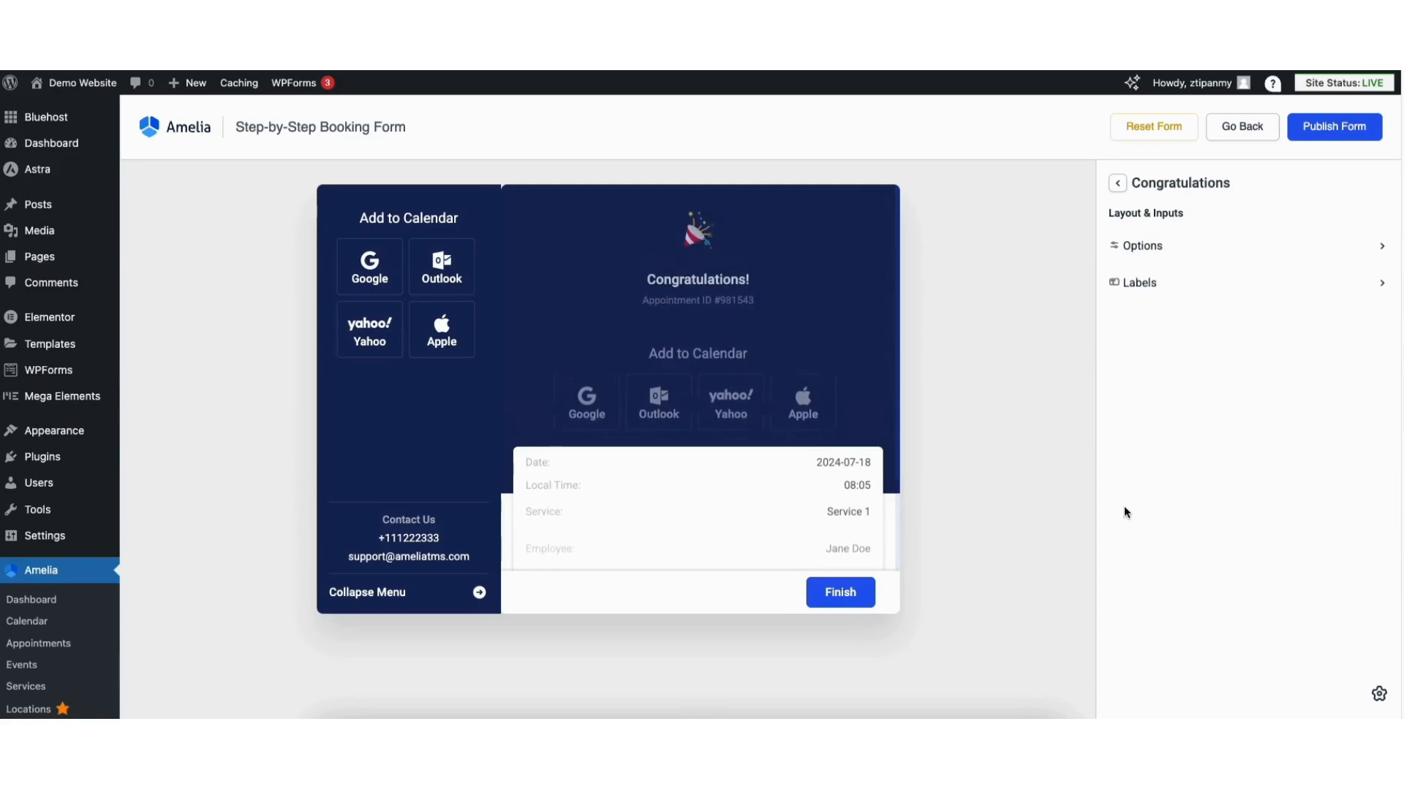
click(1150, 247)
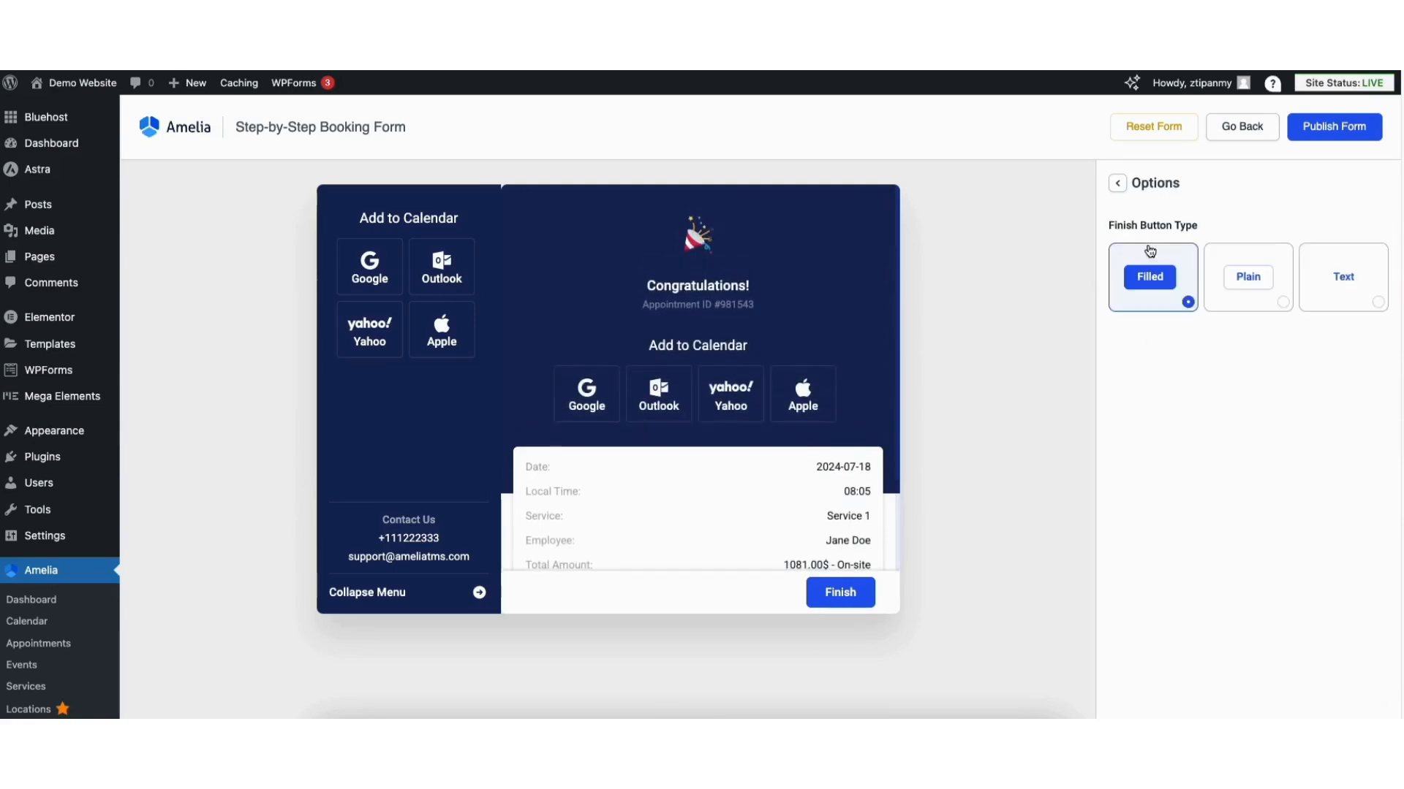
click(1119, 185)
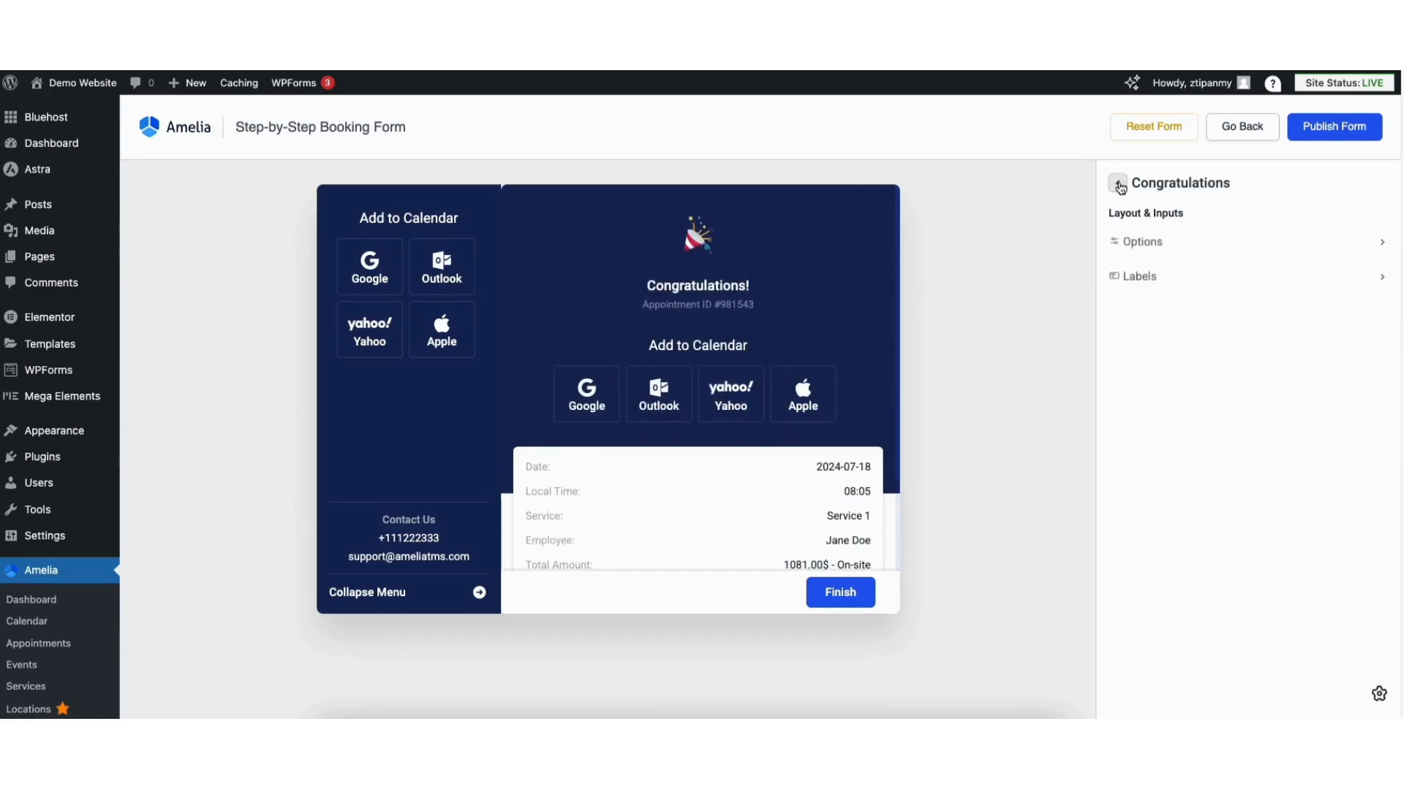
Review the Congratulations step's labels for the heading title, content and footer buttons
click(1141, 288)
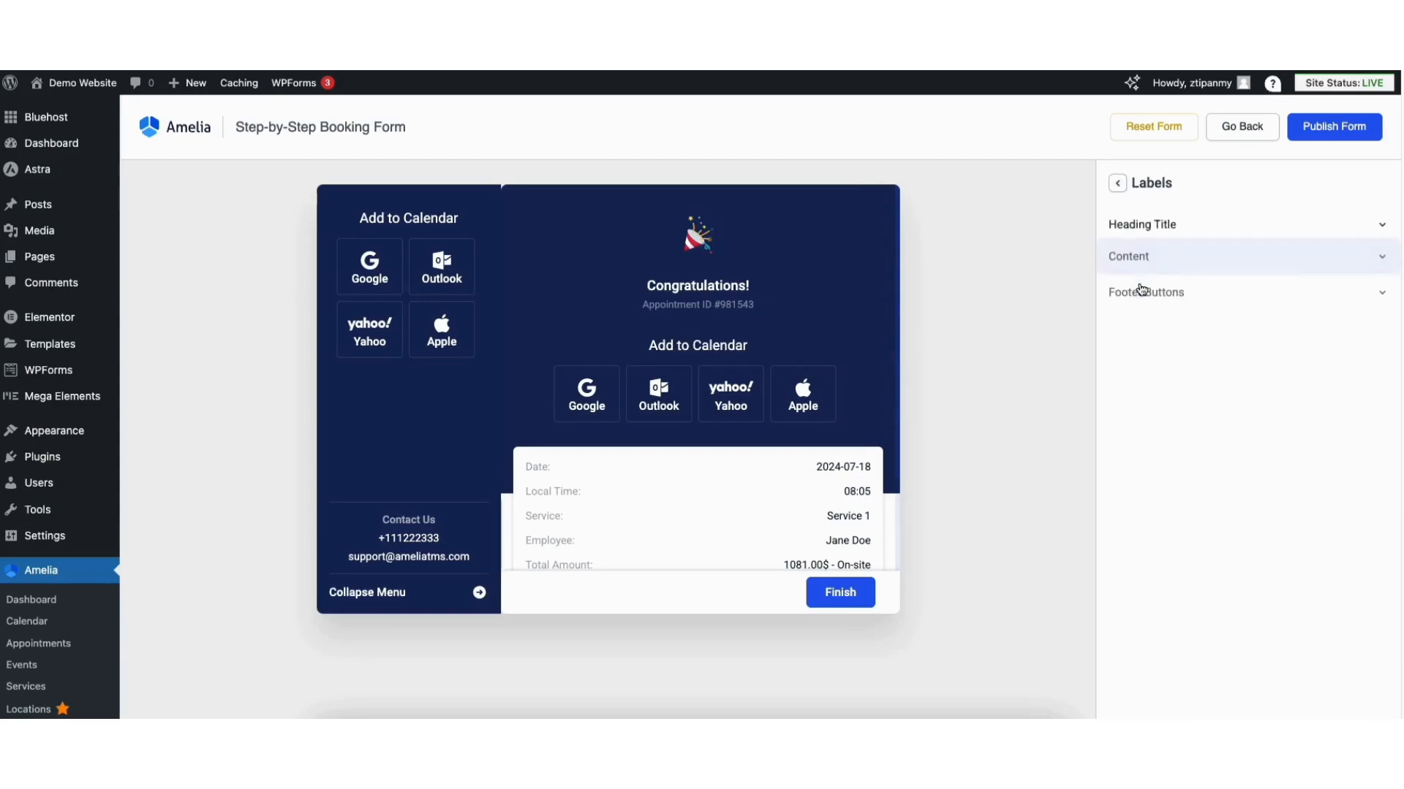
click(1165, 229)
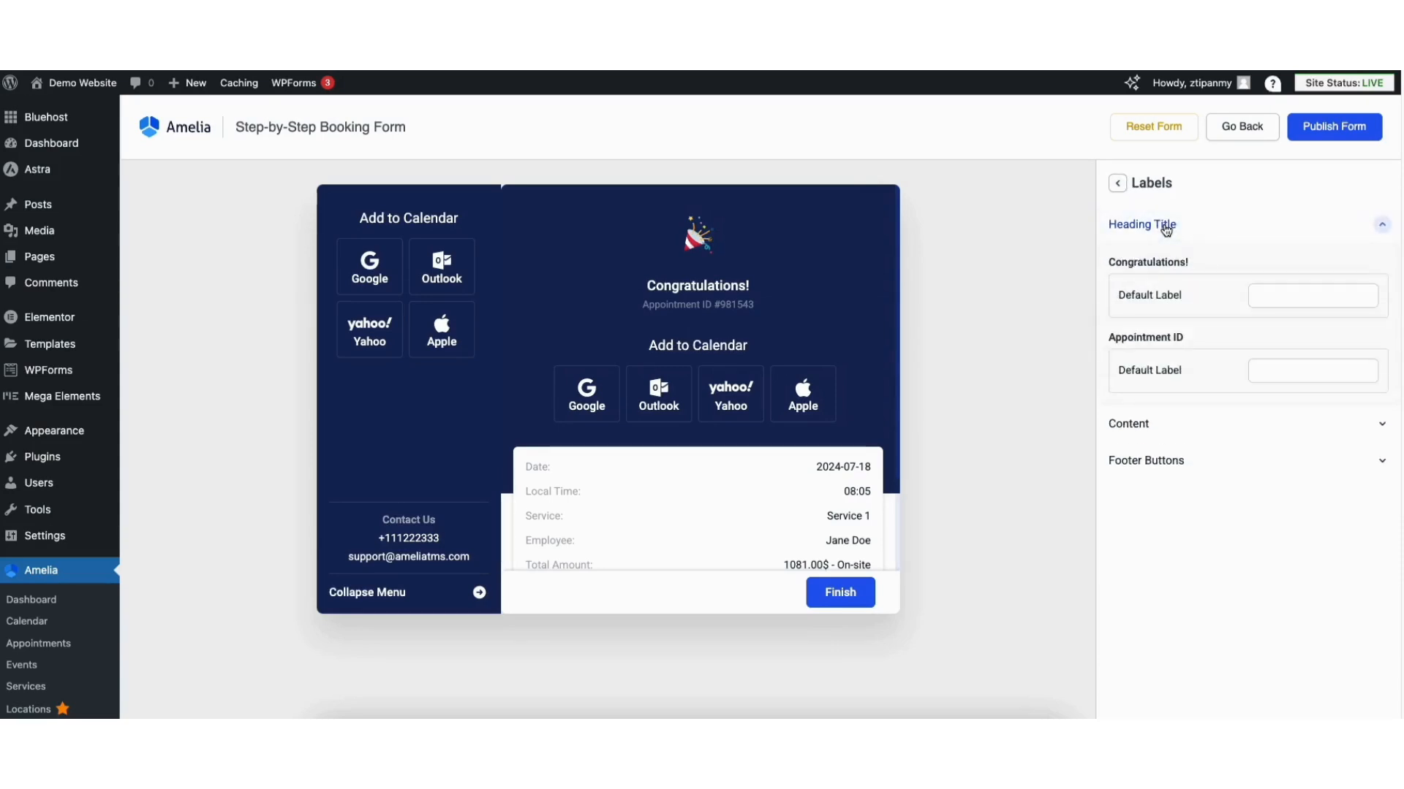
click(1165, 228)
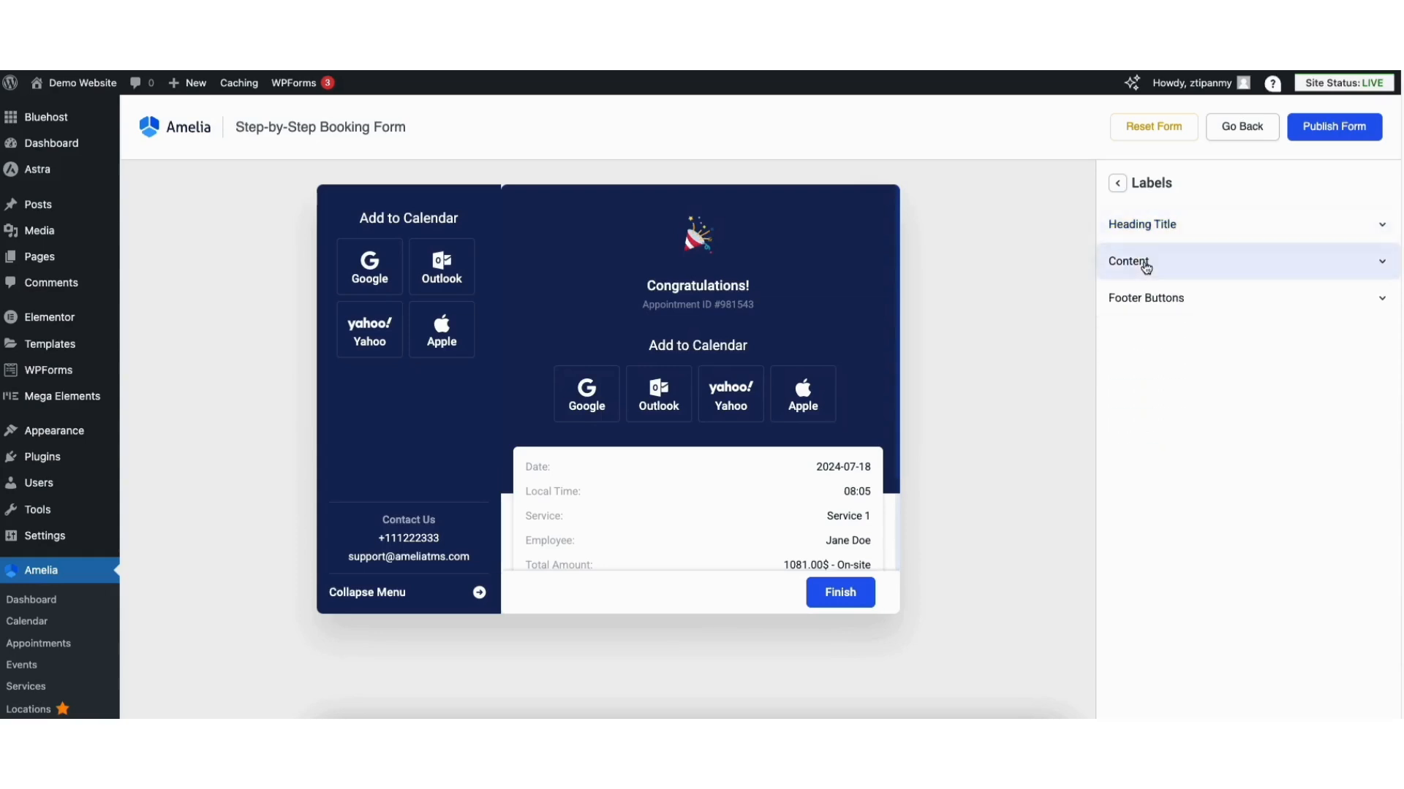
click(1145, 267)
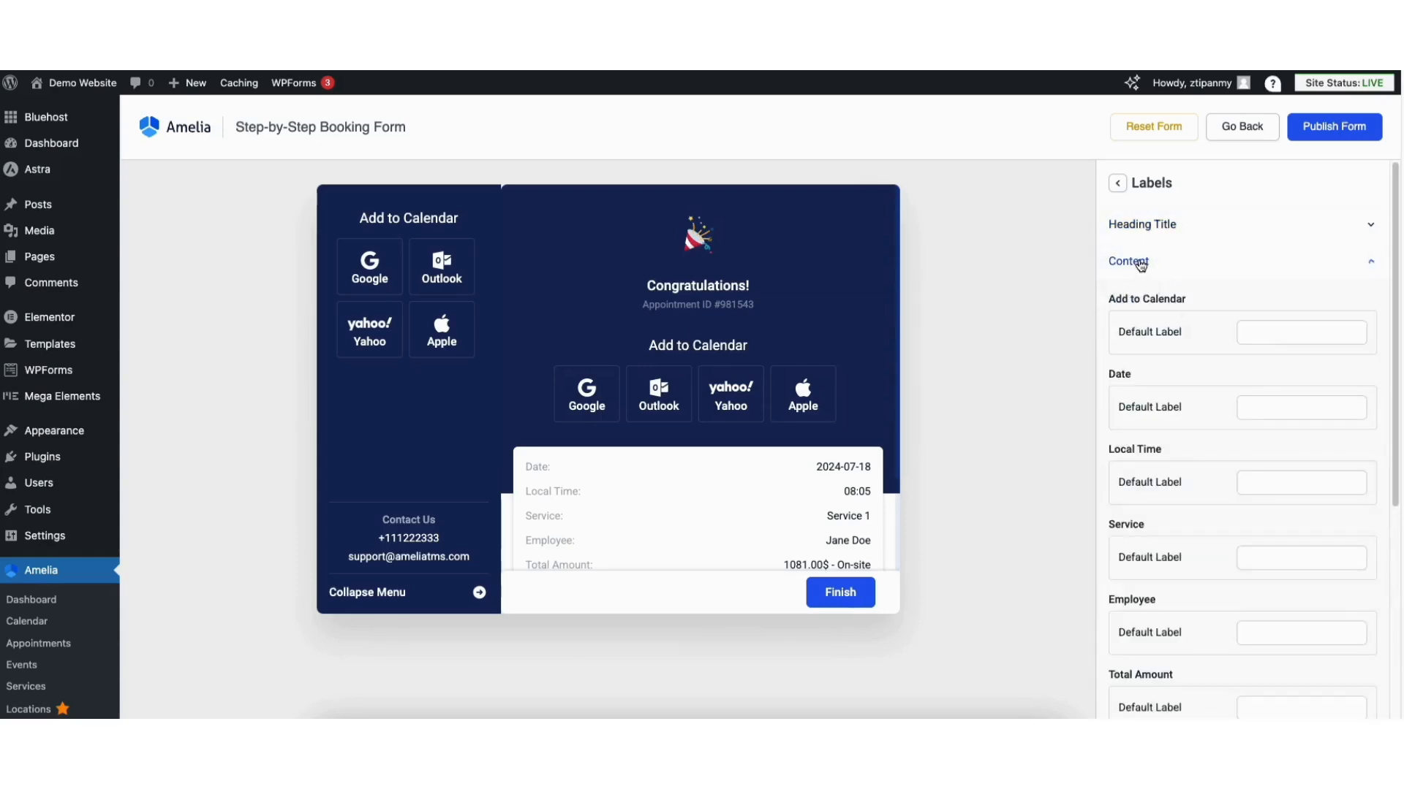
click(1141, 264)
click(1147, 300)
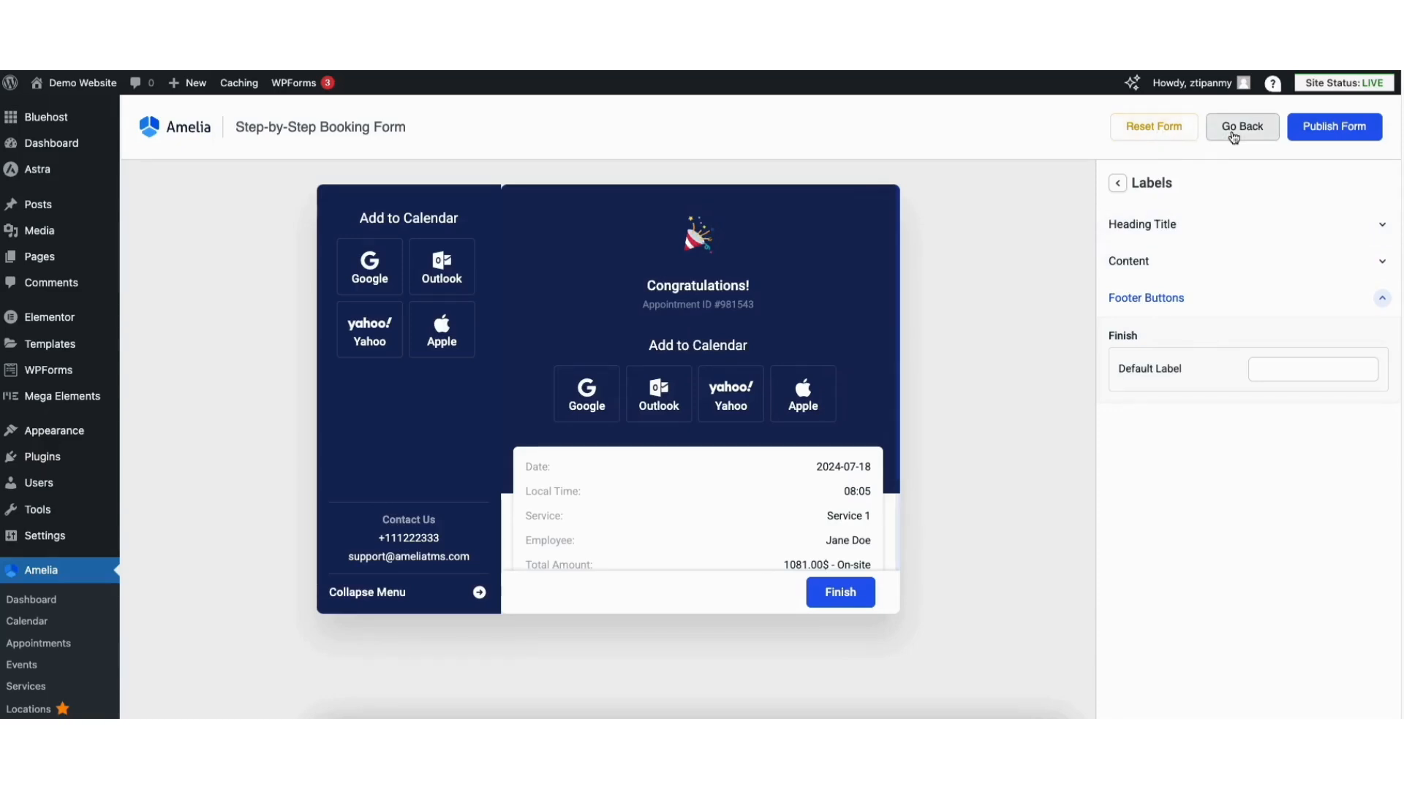
Publish the Step-by-Step booking form and open the site's home page for editing in Elementor
click(1322, 136)
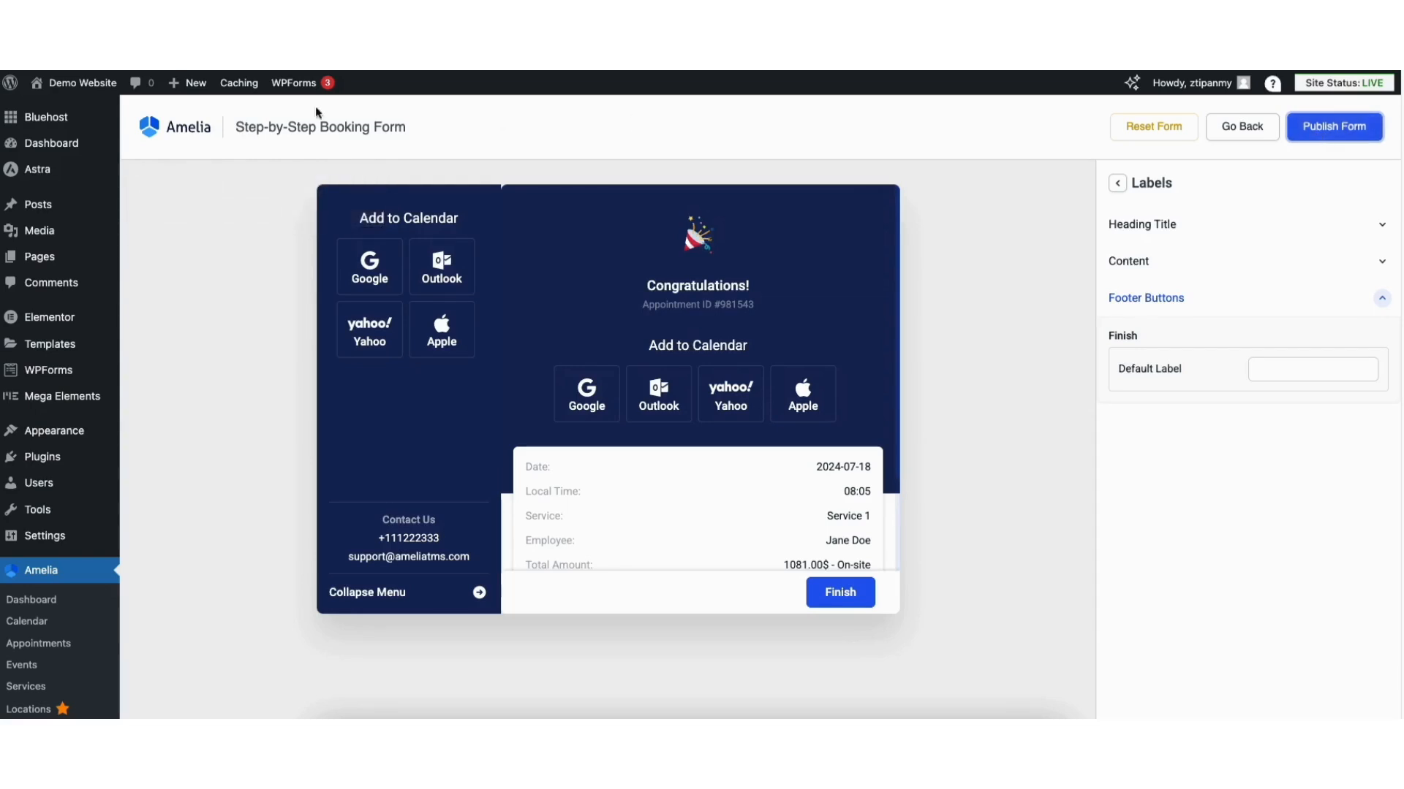
mouse_move(51, 89)
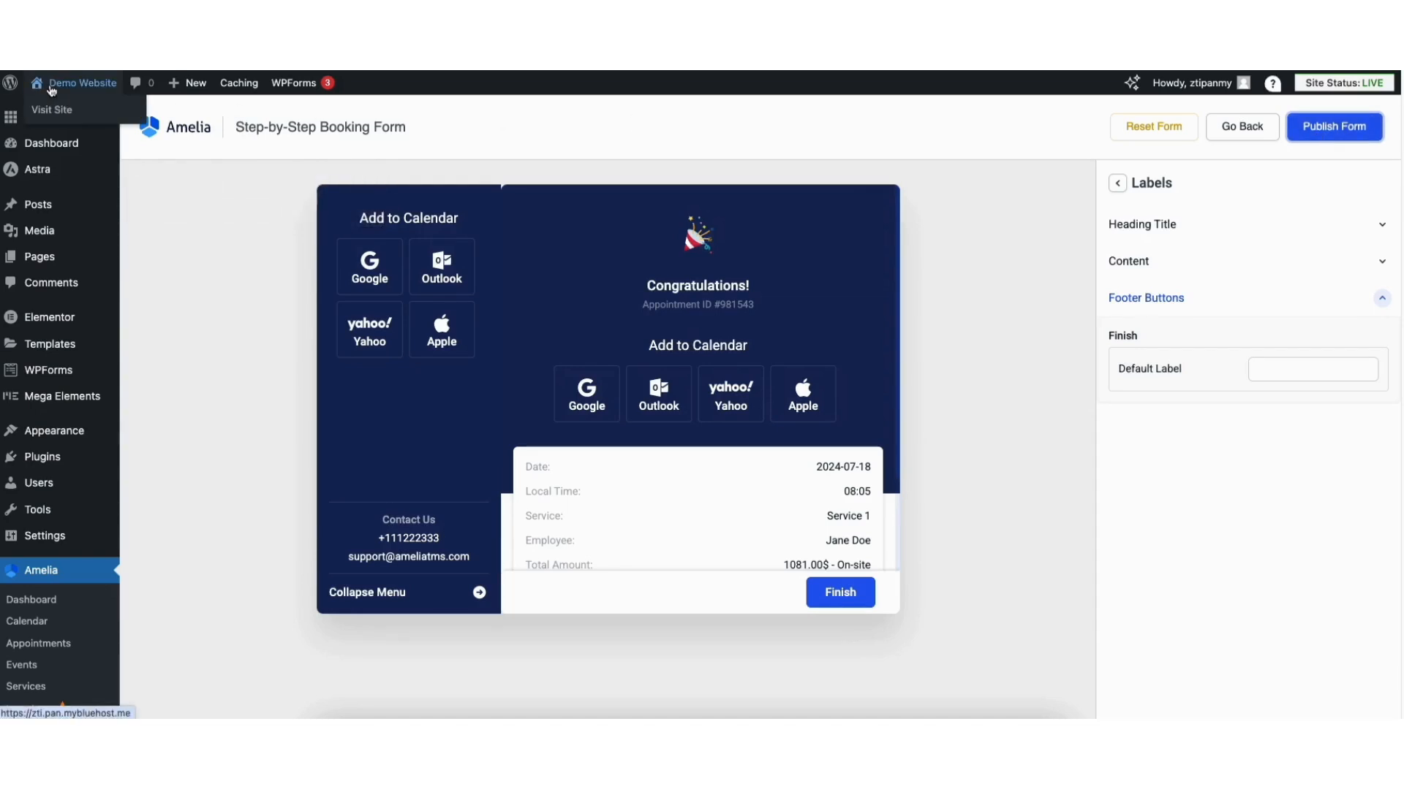
click(51, 110)
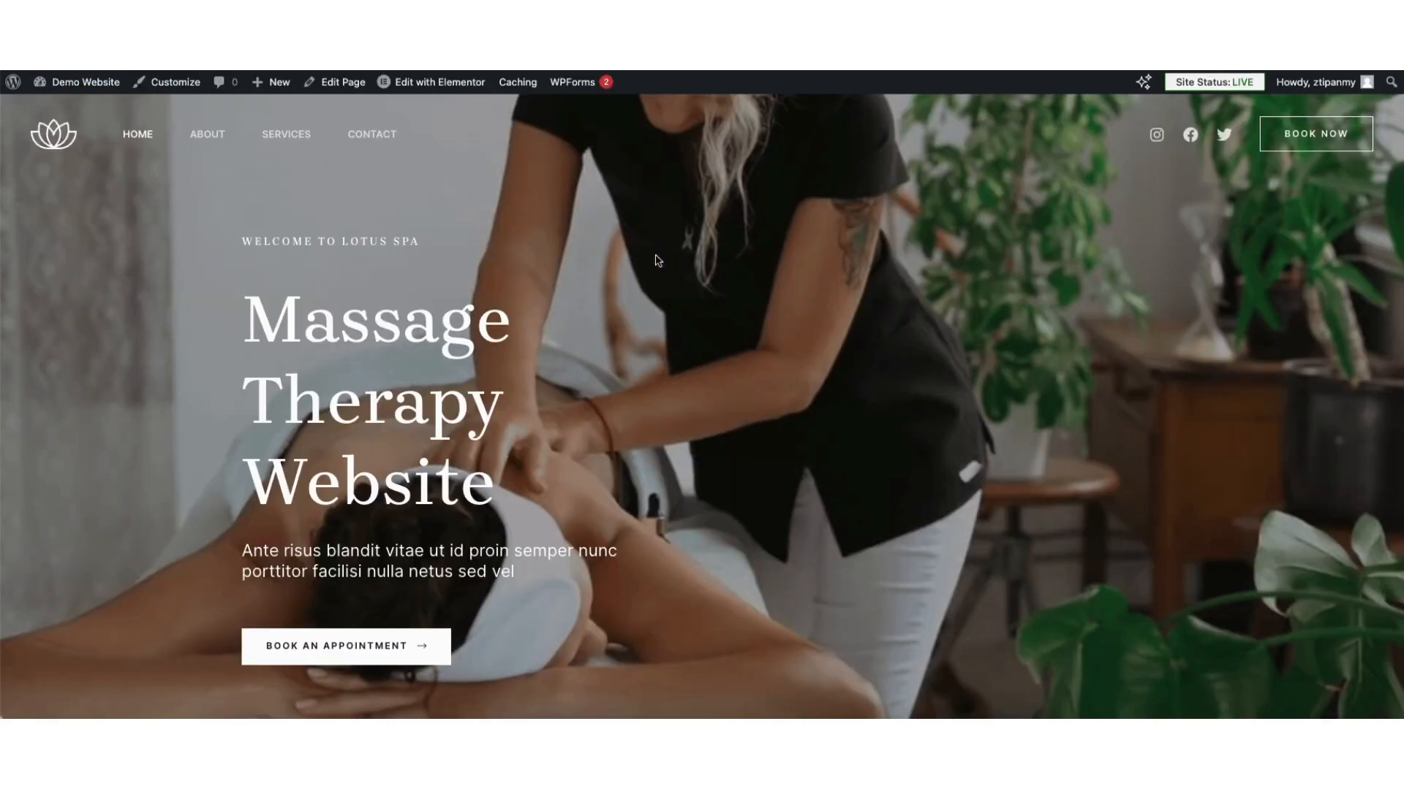
click(436, 84)
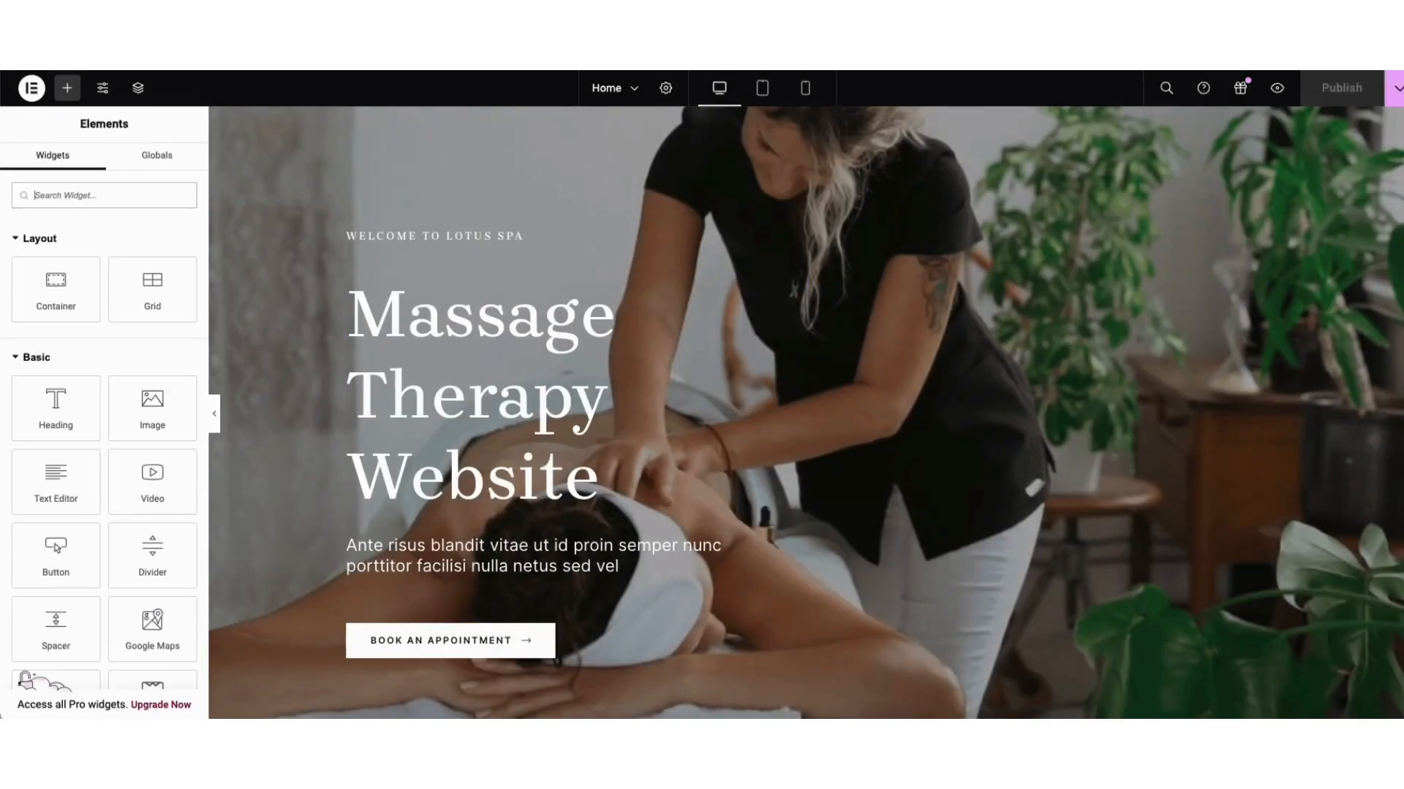
Add a Flexbox container with three columns, the middle one wider, between the contact section and the footer
scroll(1374, 329, down, 20)
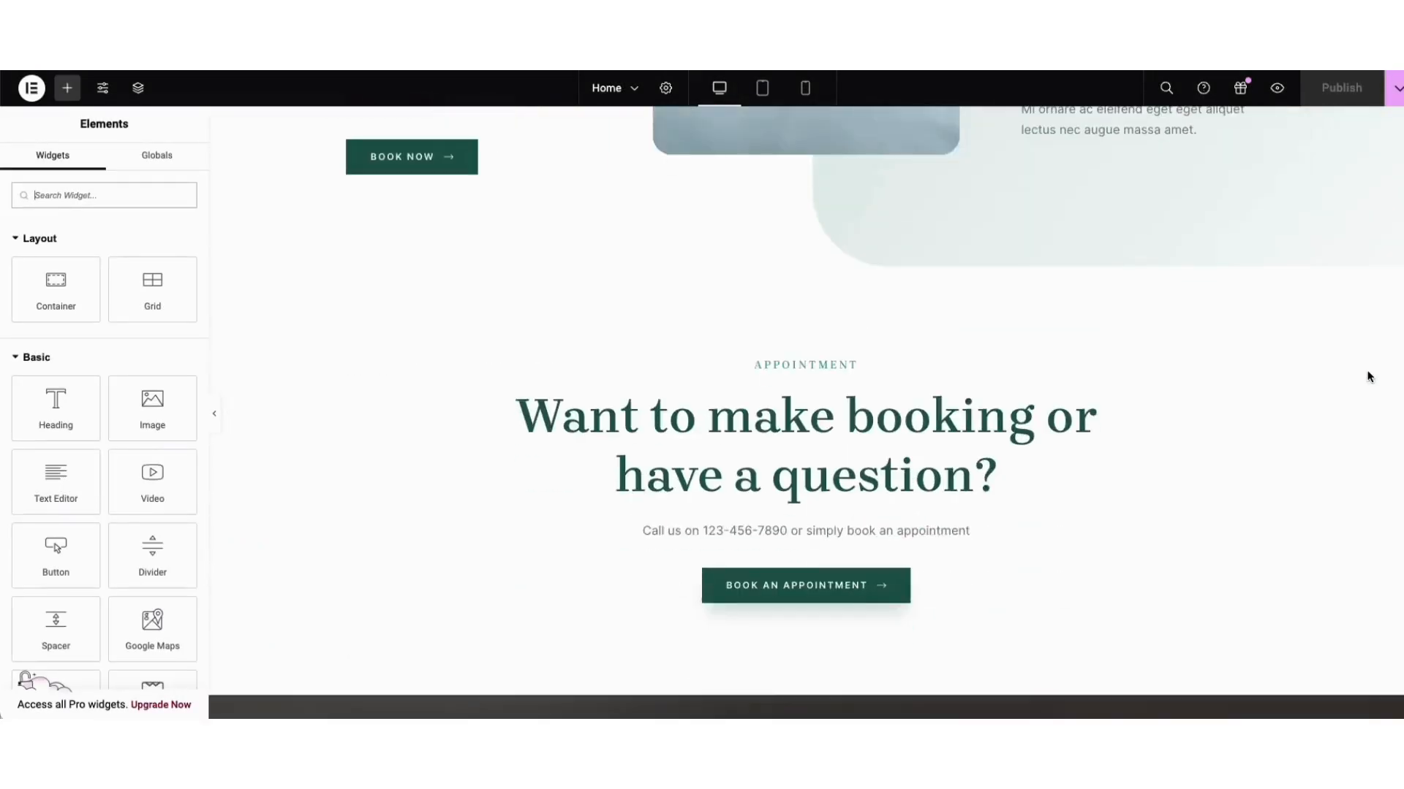
scroll(1369, 459, down, 20)
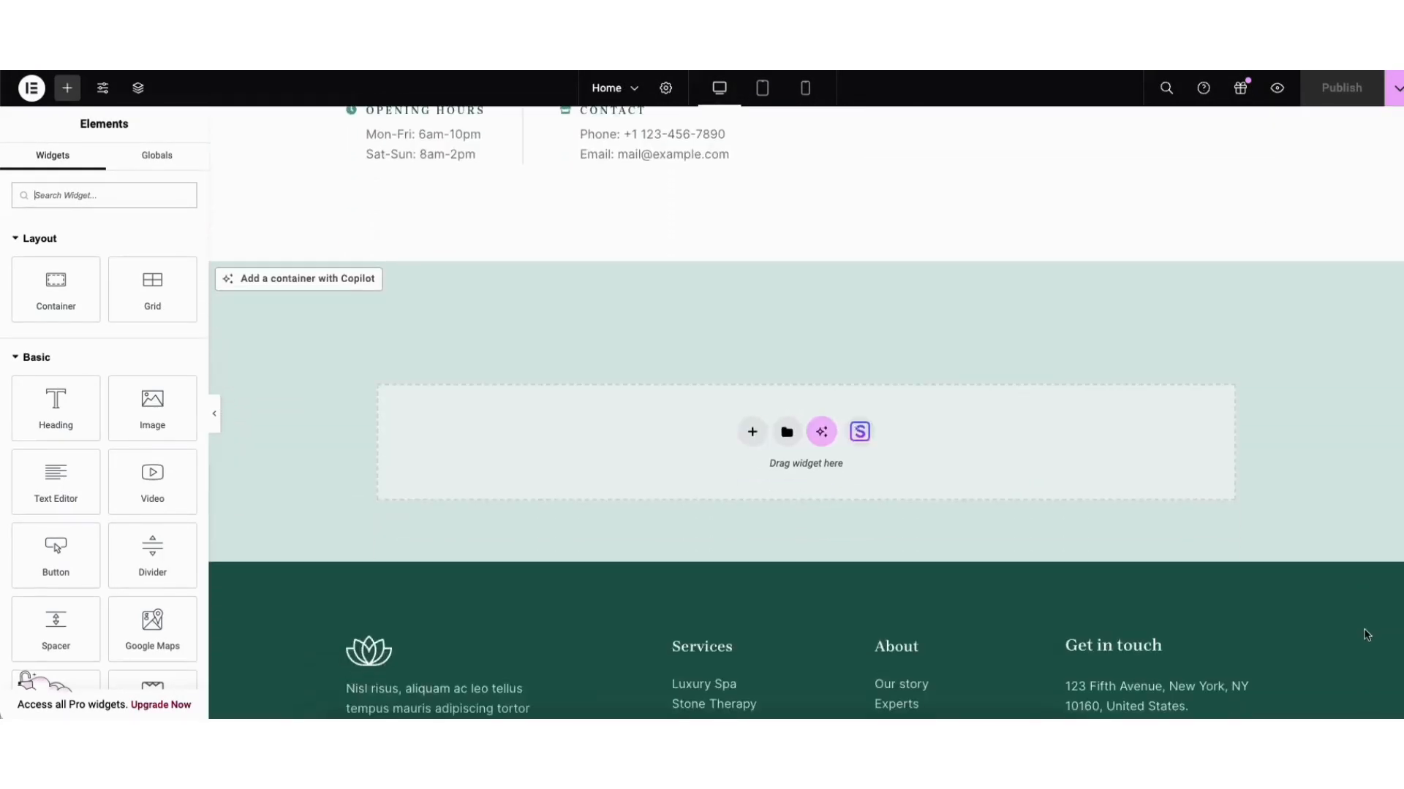
click(752, 433)
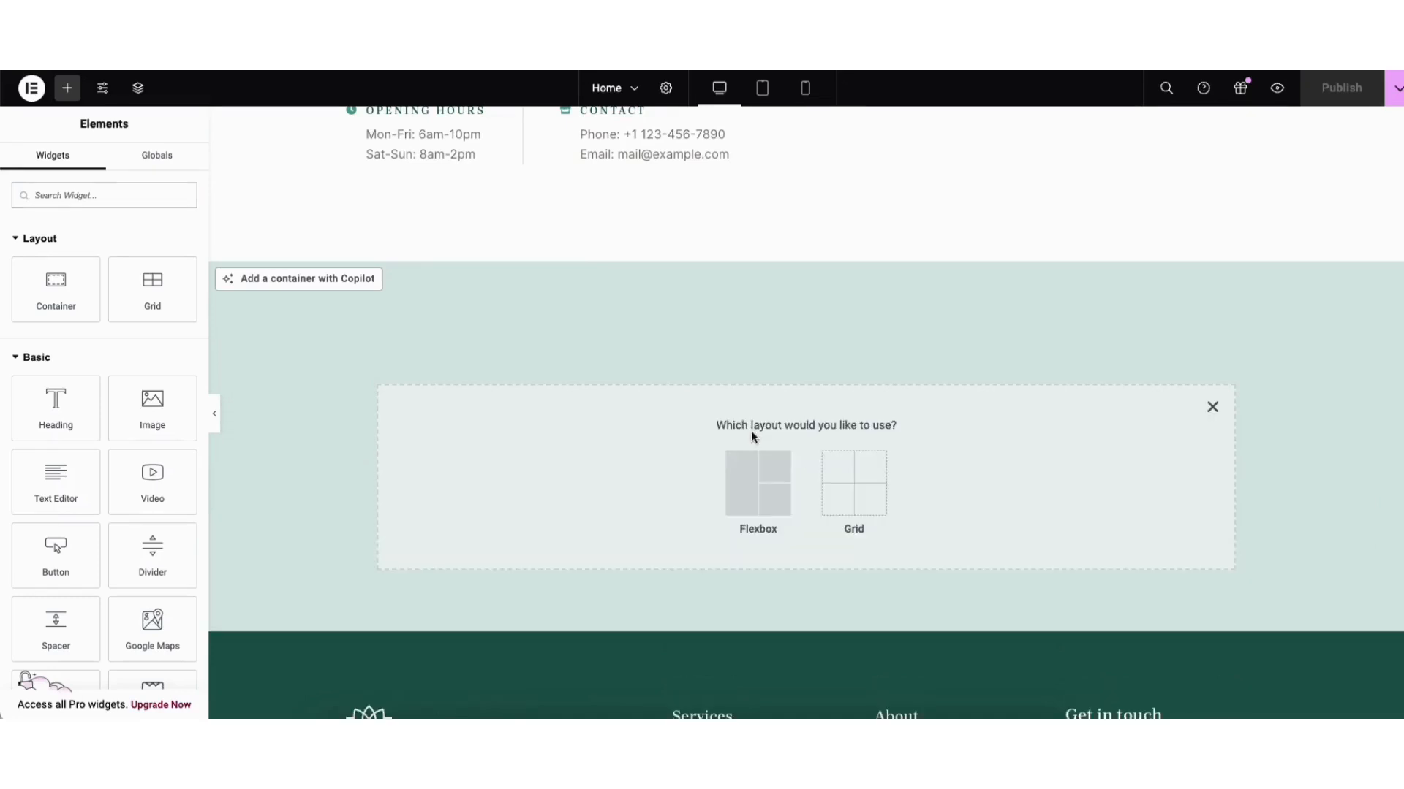
click(747, 485)
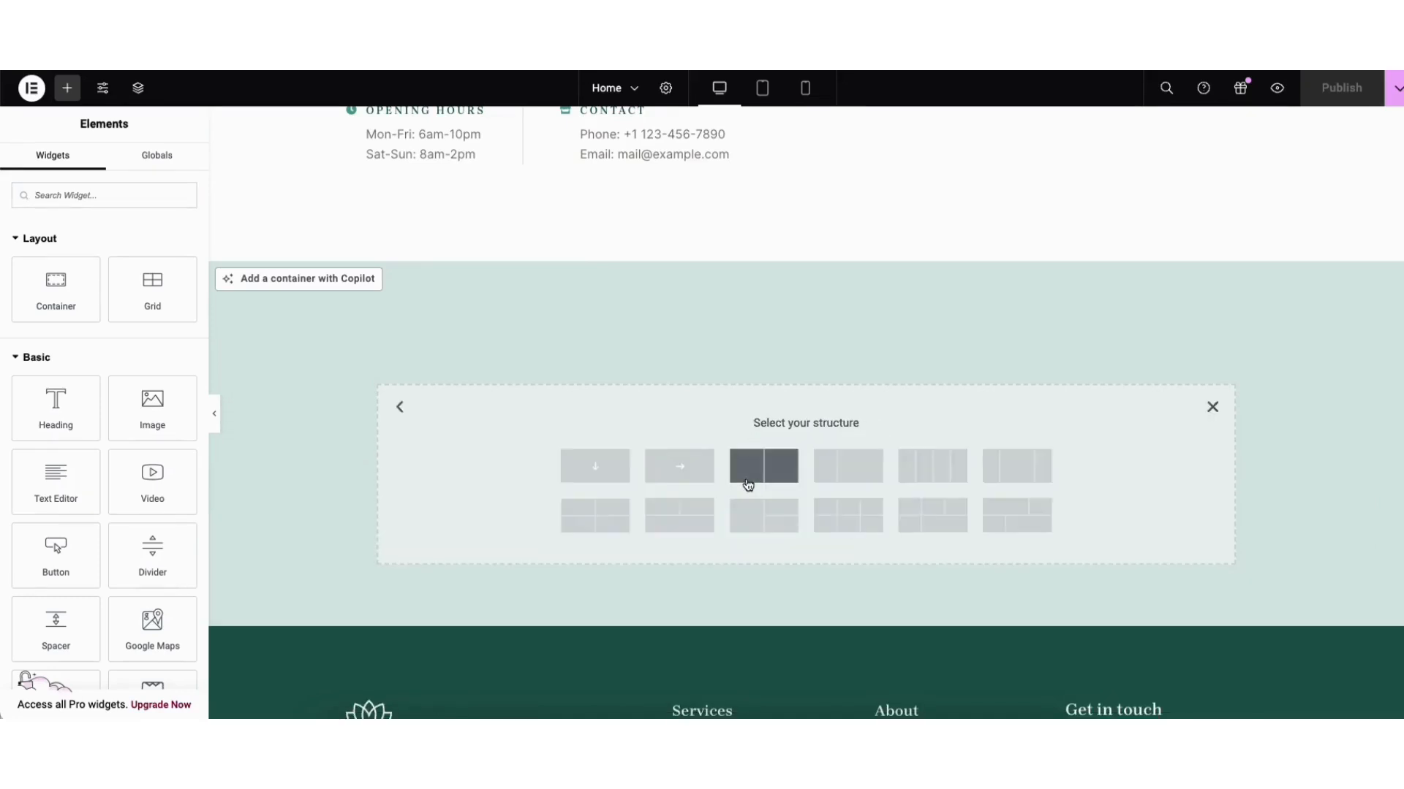
click(1016, 470)
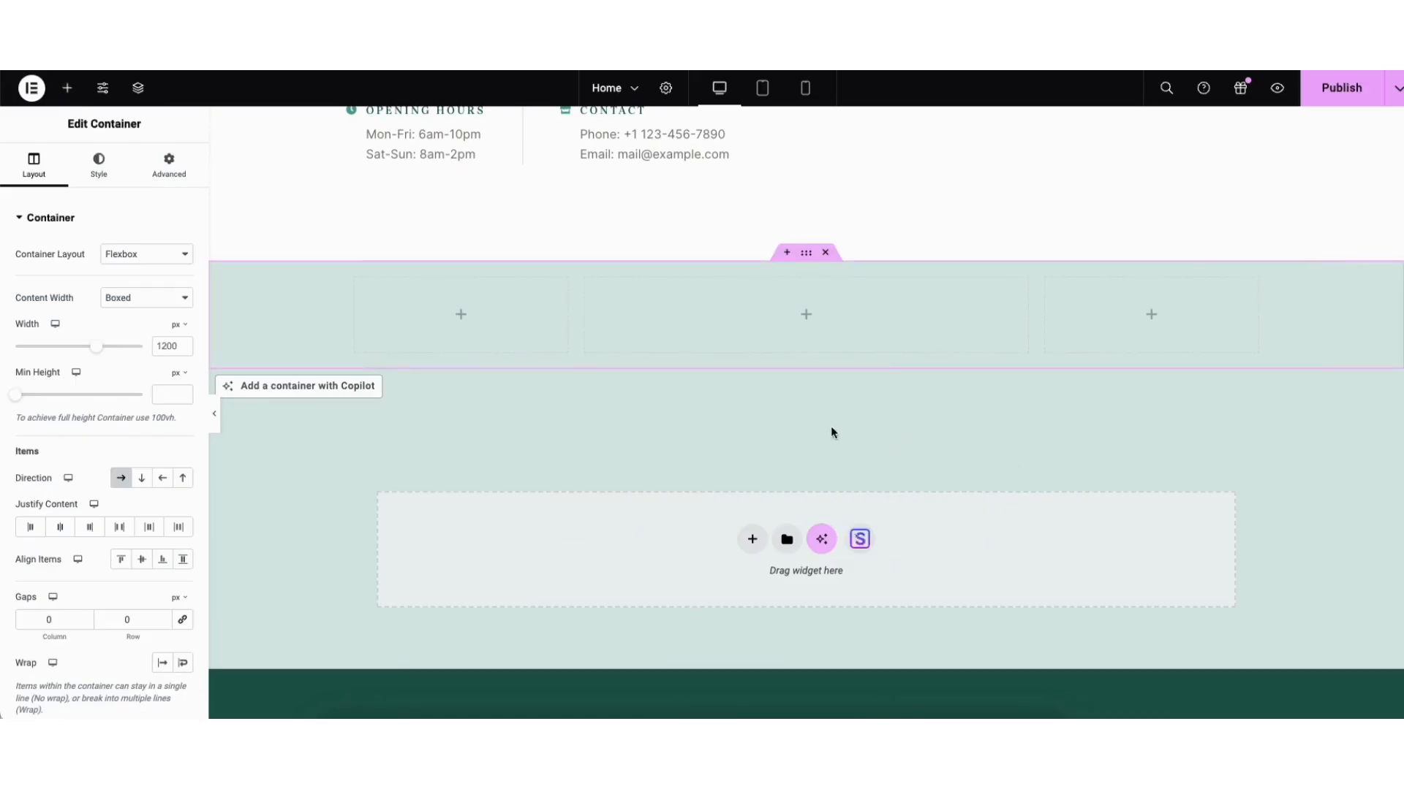
Find the Amelia - Step-By-Step Booking widget and place it in the new container's middle column
click(68, 88)
text(amelia)
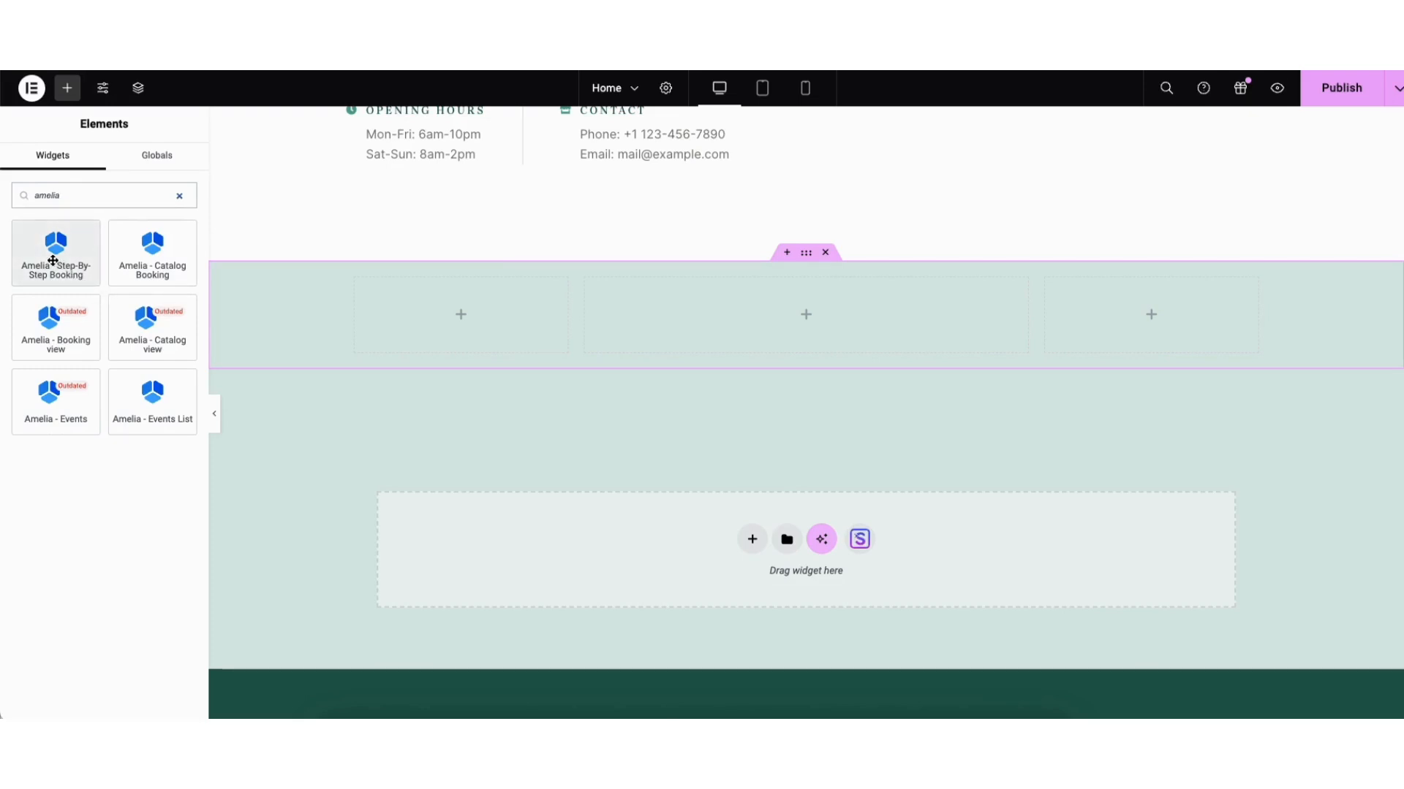
drag(52, 261, 752, 313)
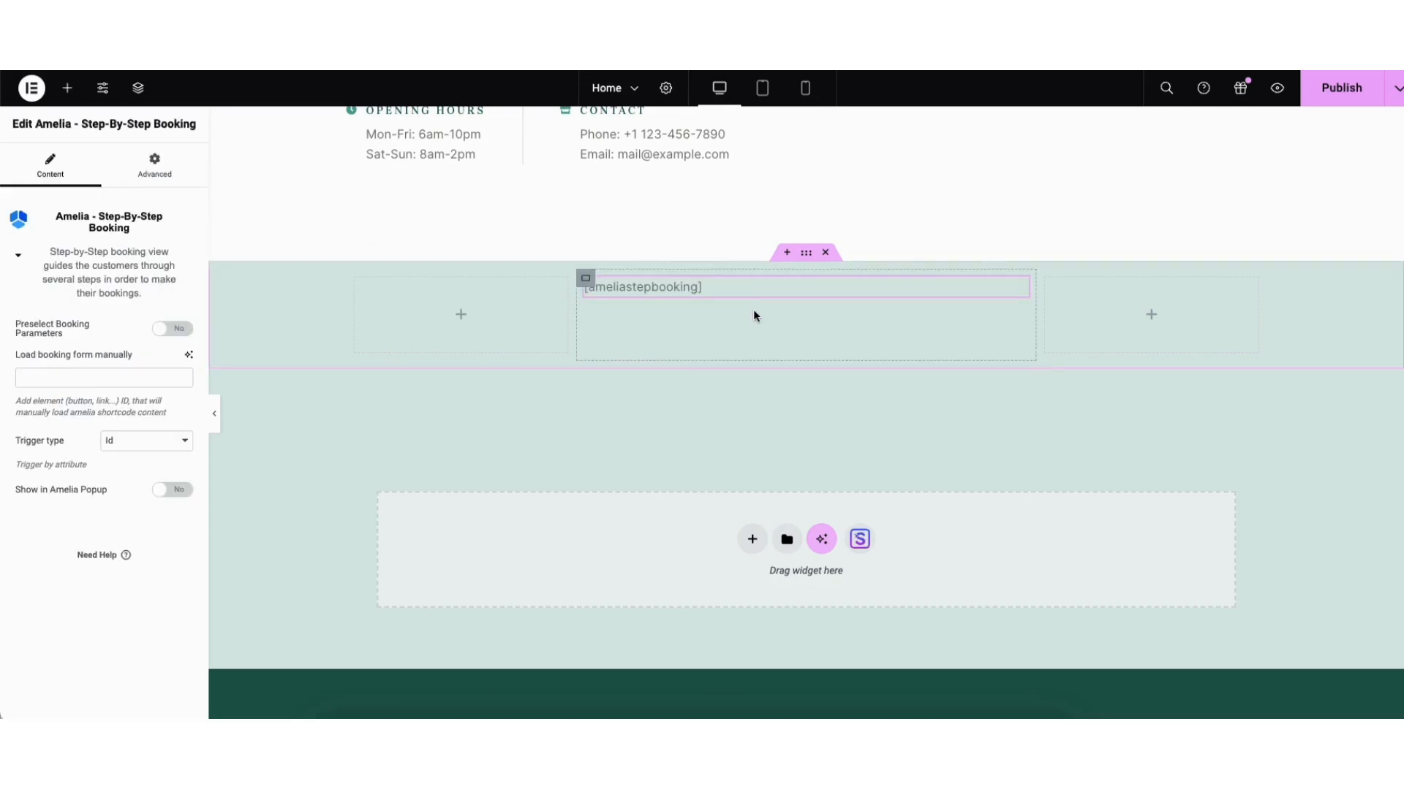
Save the home page as a draft and preview it
click(1396, 95)
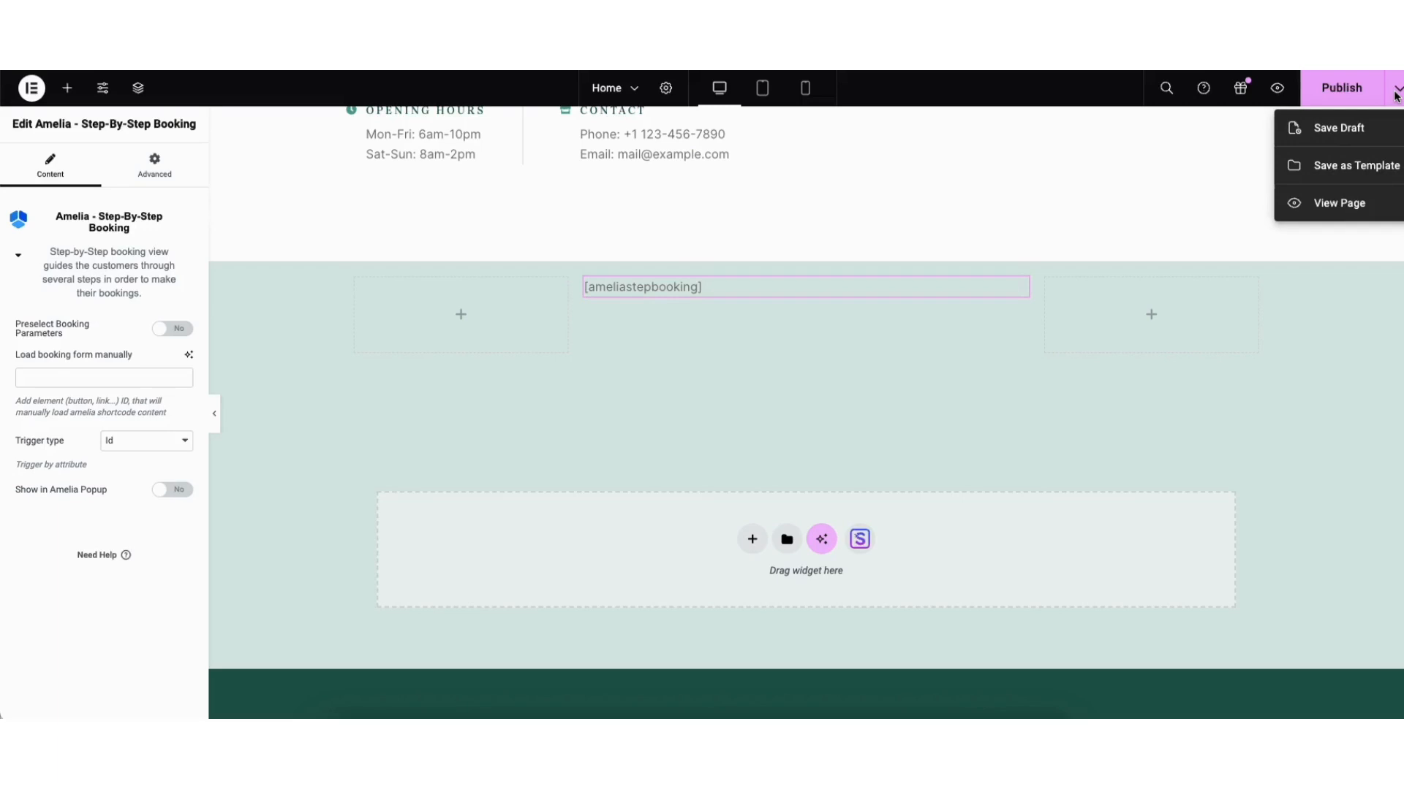
click(1347, 131)
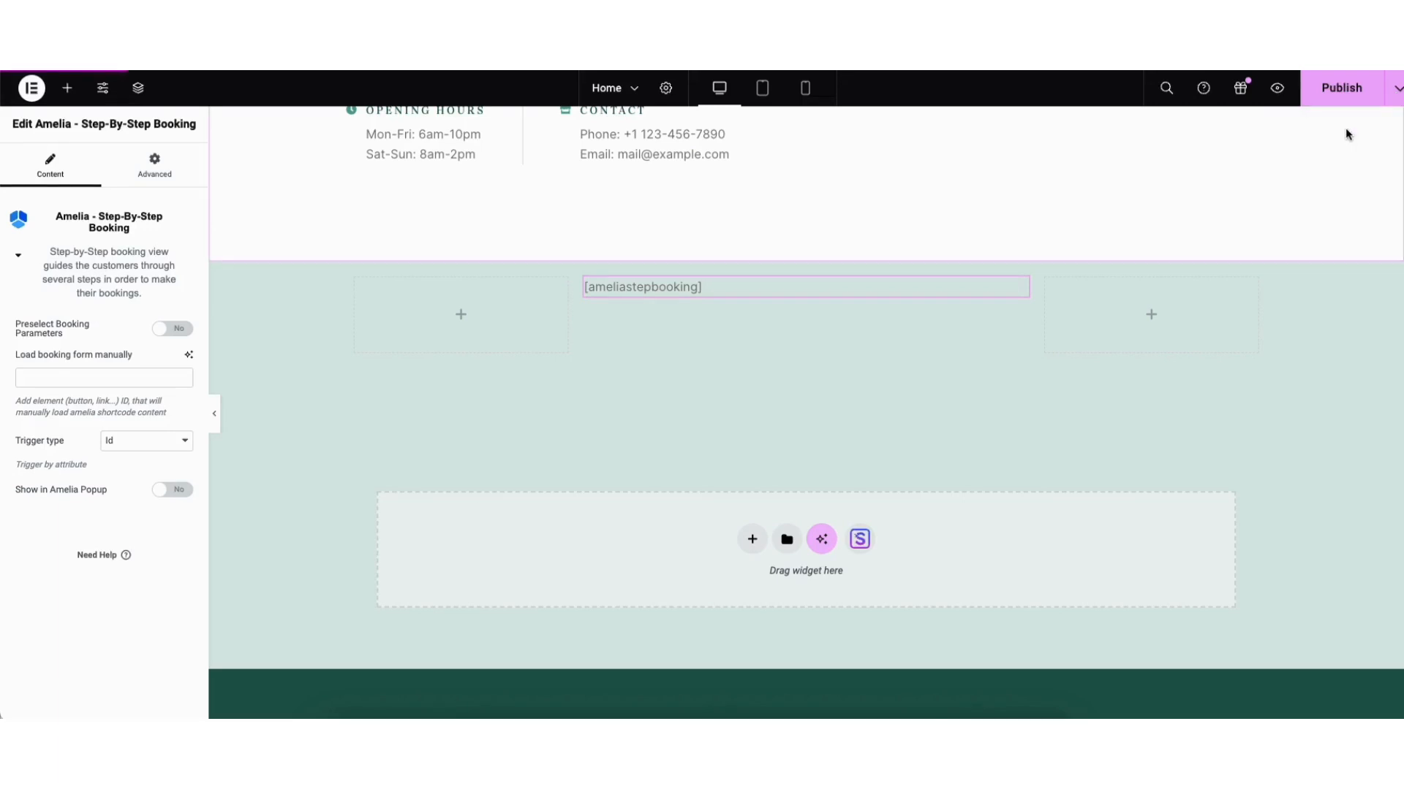
click(1277, 89)
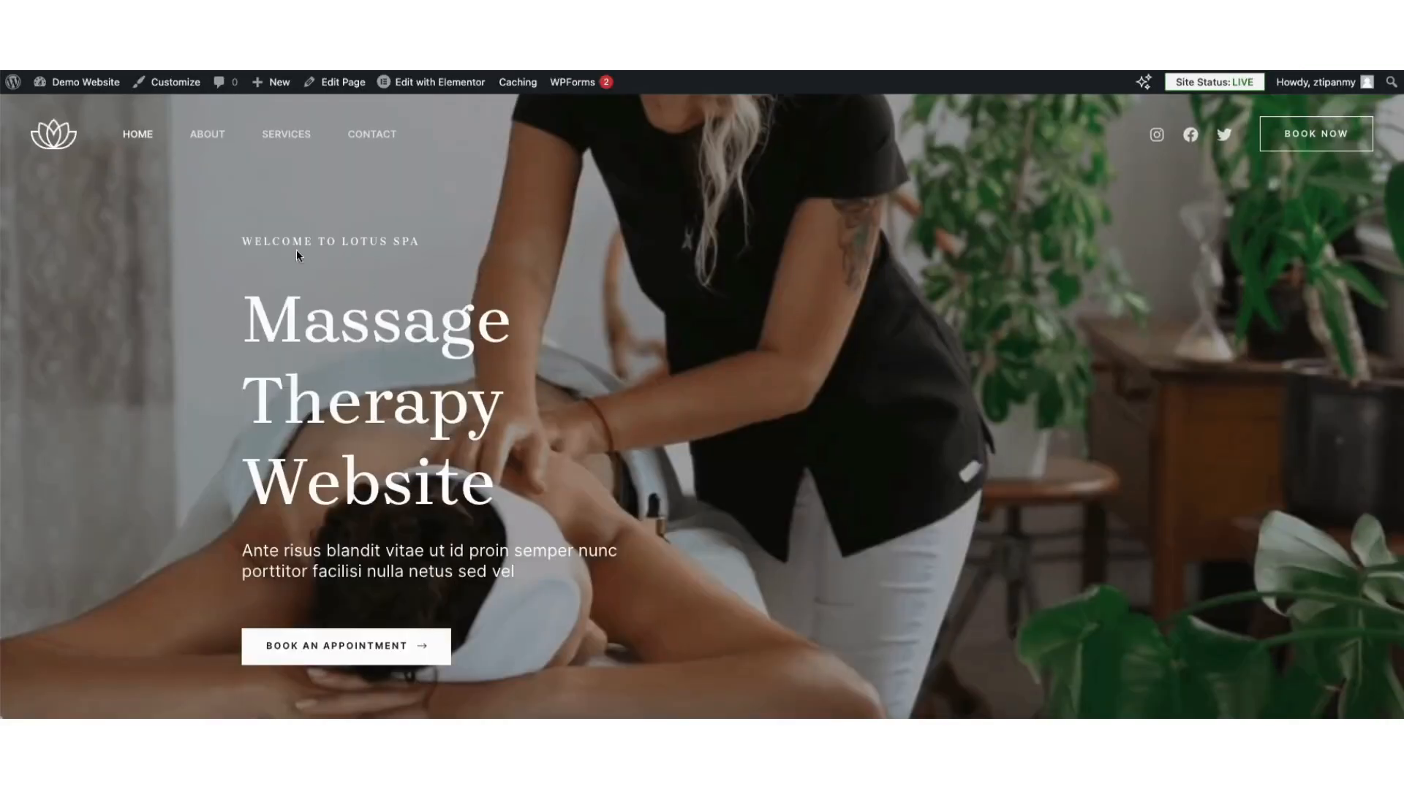
Create a new WordPress user with its login and contact details, a generated password and the Amelia Employee role
mouse_move(74, 88)
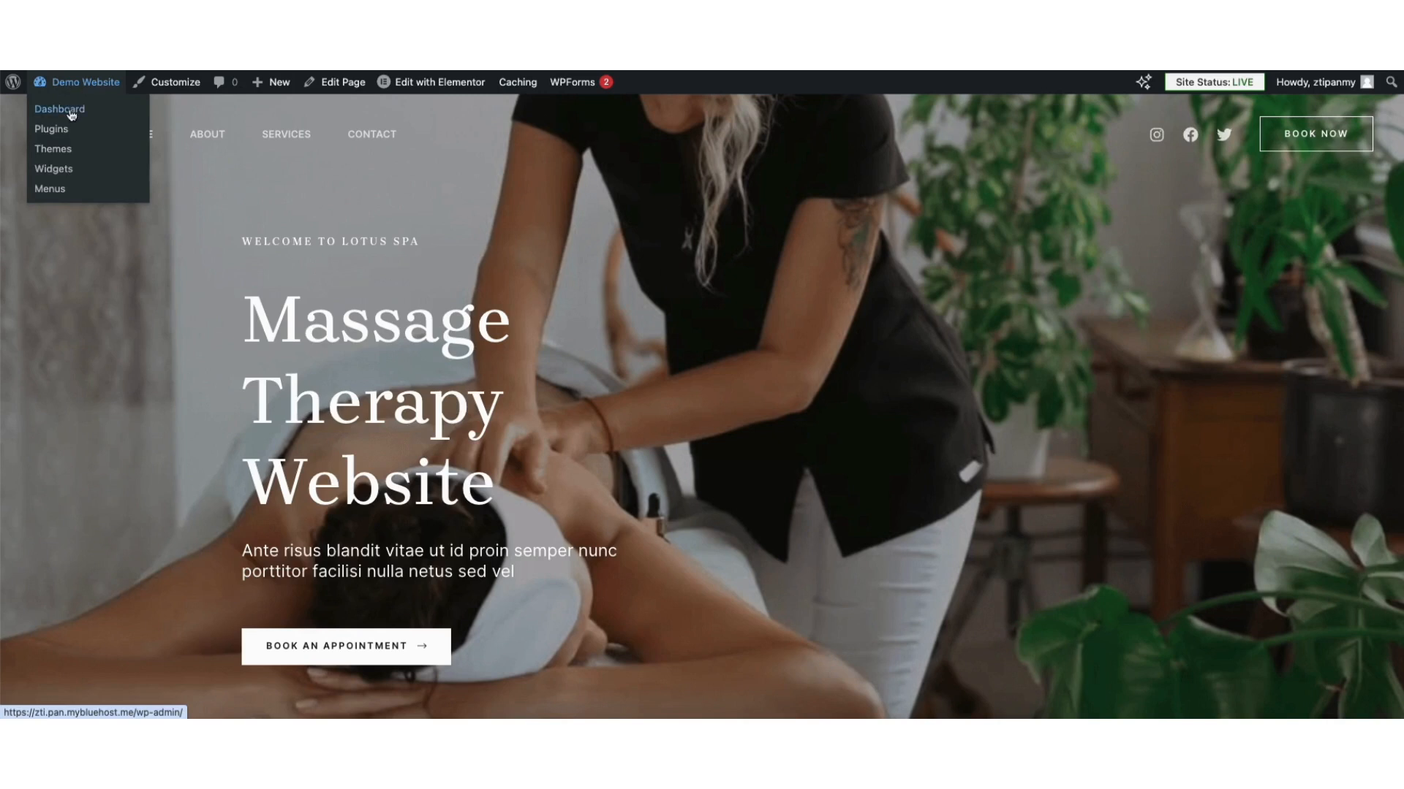
click(71, 115)
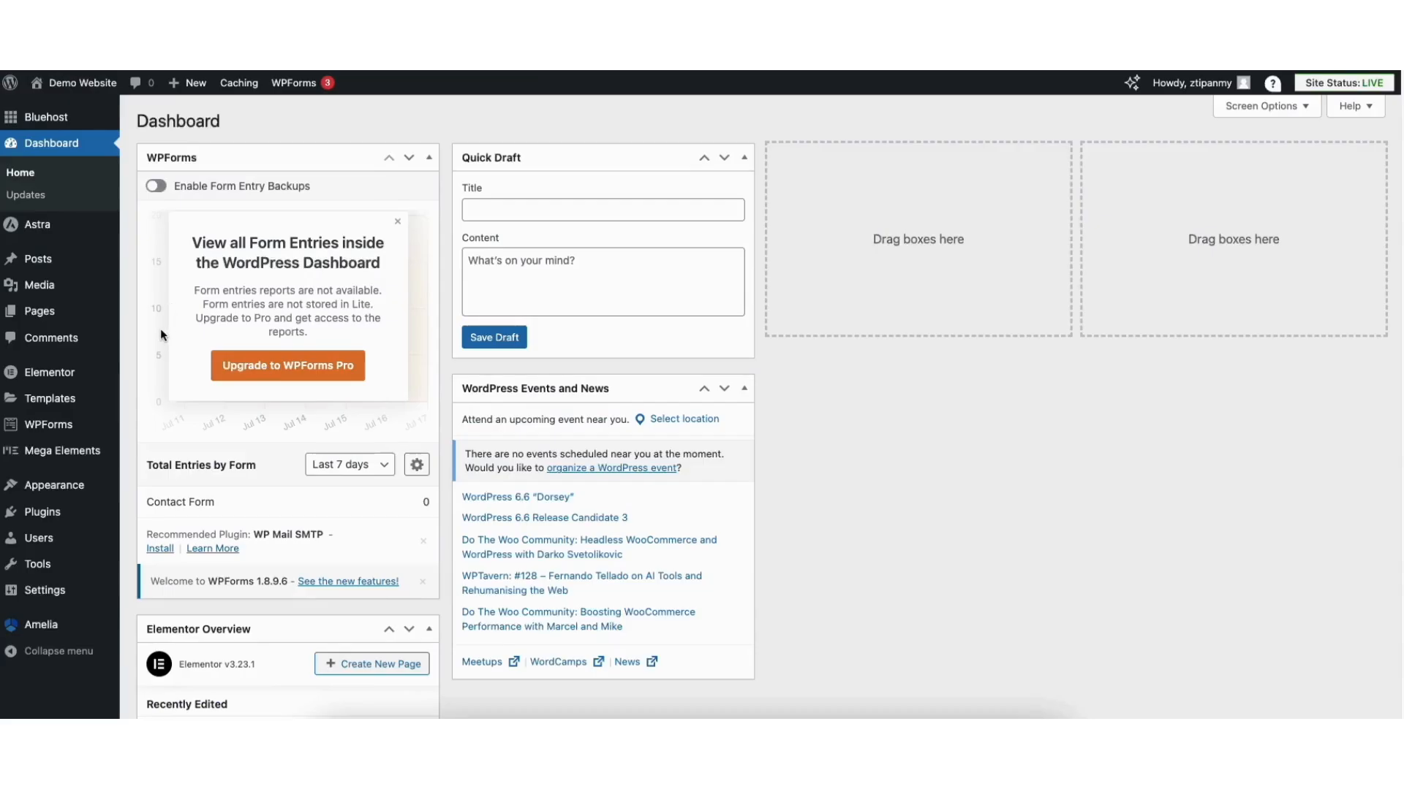
mouse_move(40, 542)
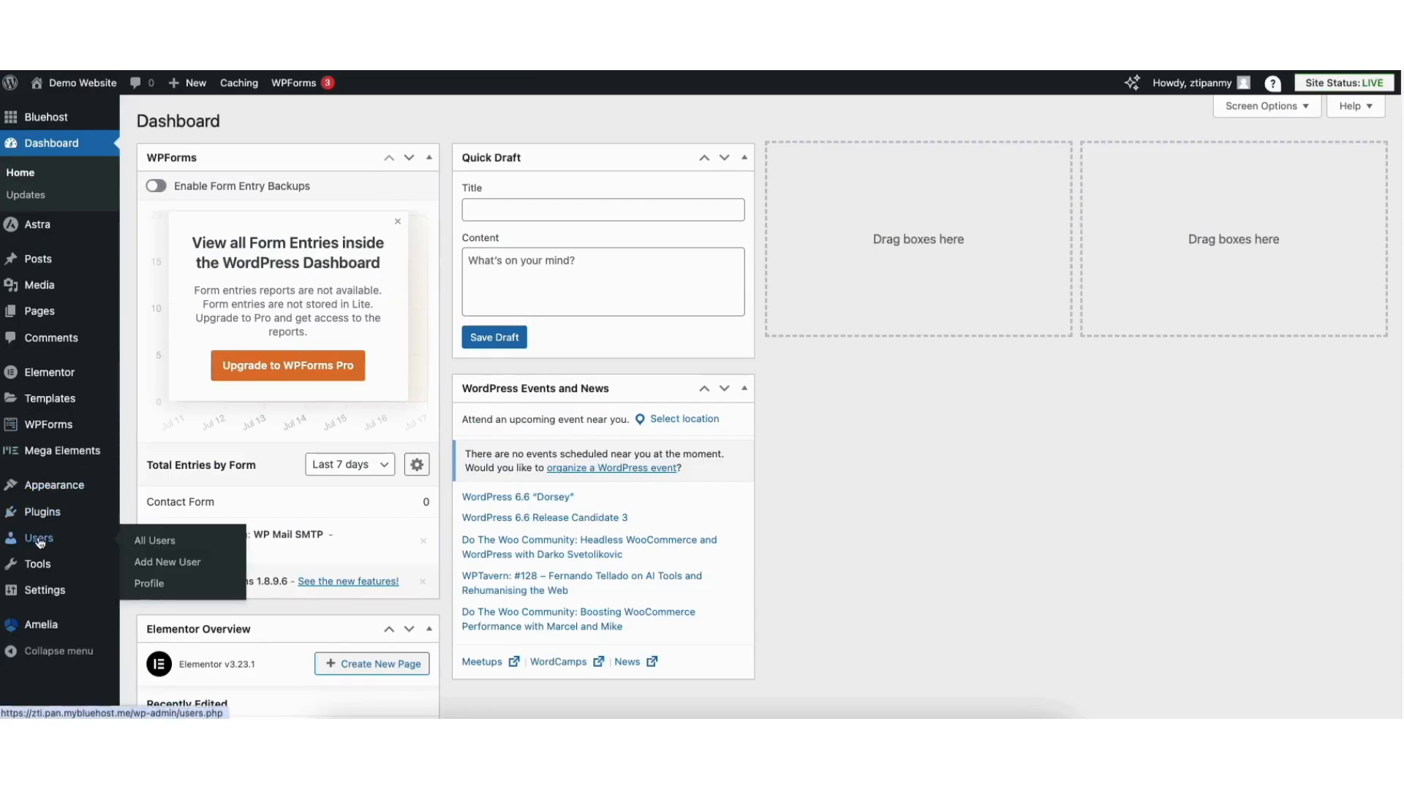
click(167, 563)
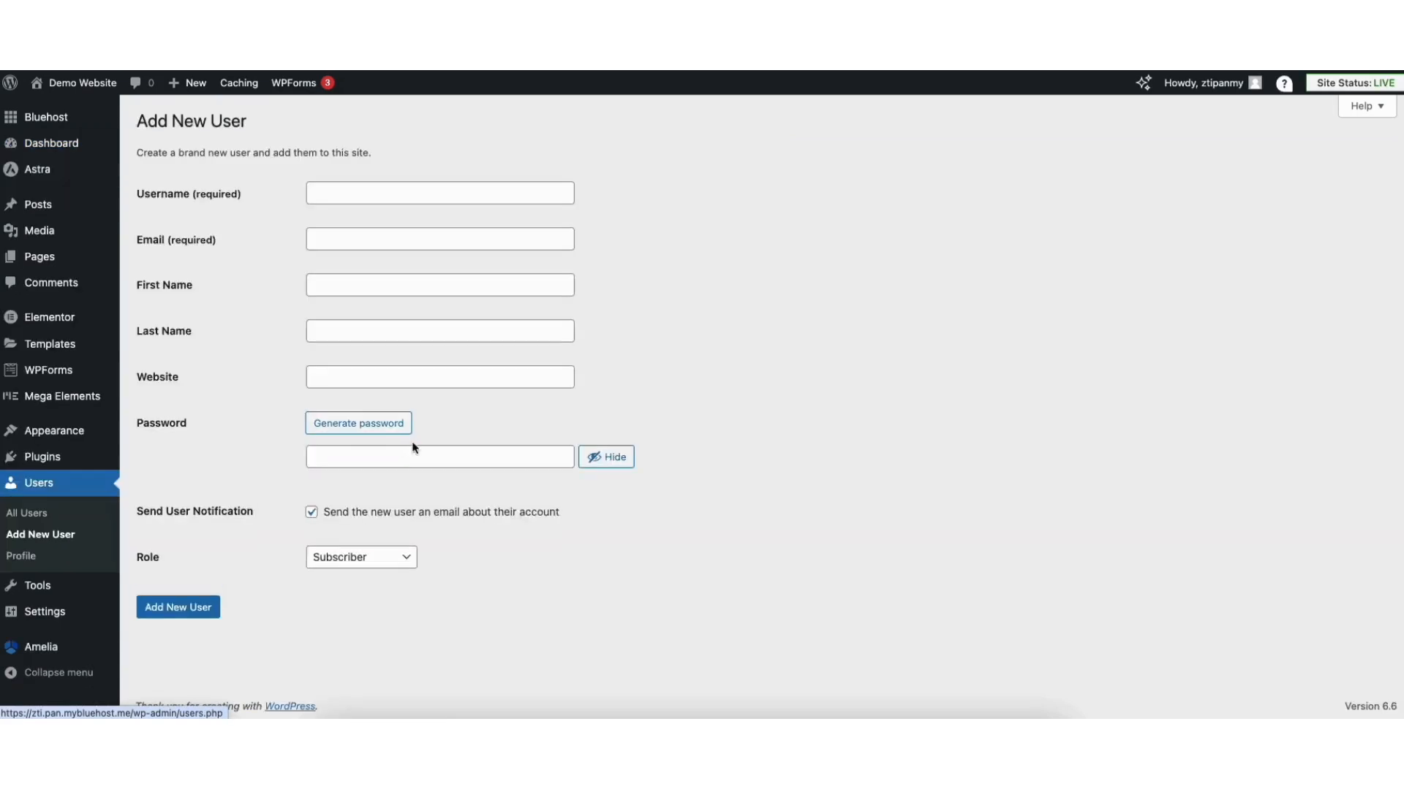
click(369, 191)
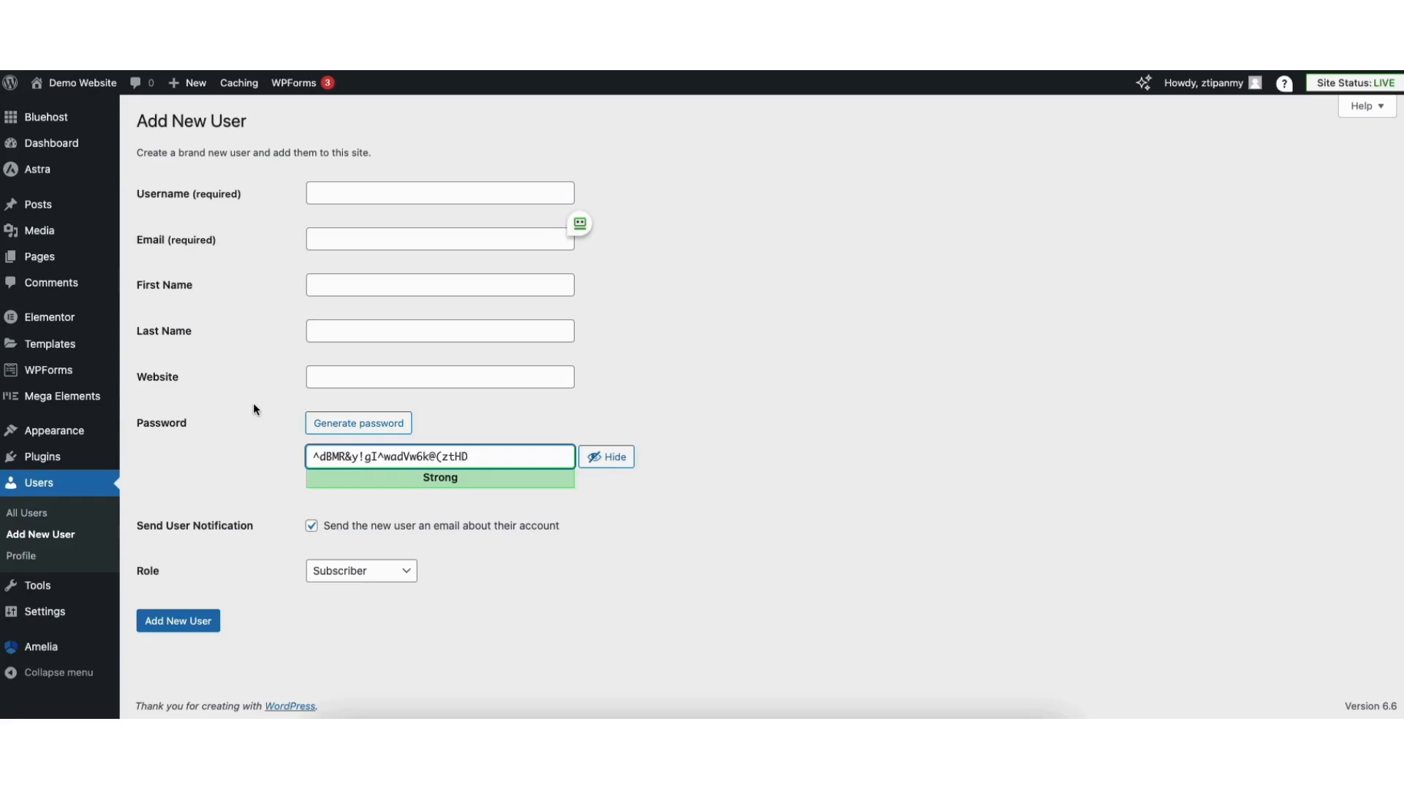
click(351, 578)
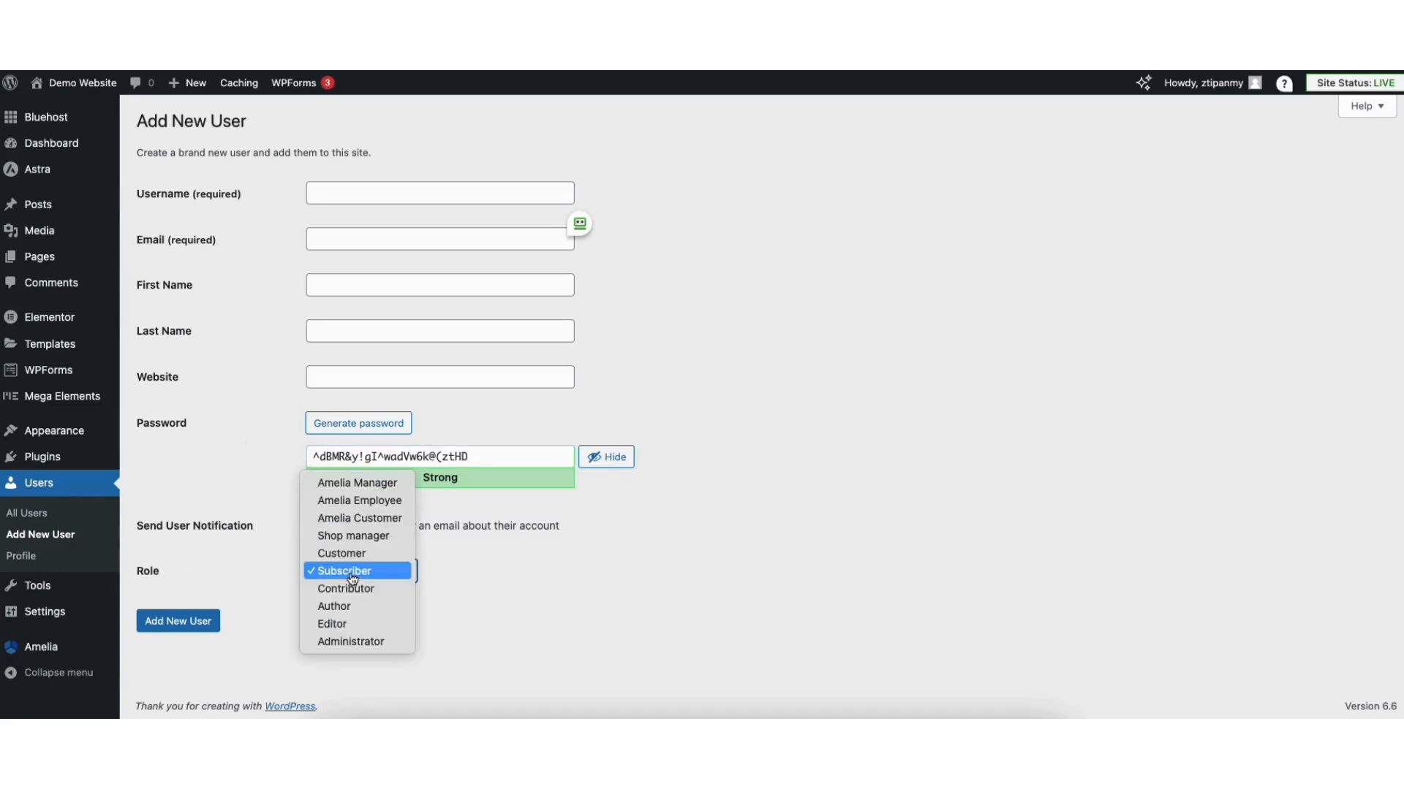
click(361, 502)
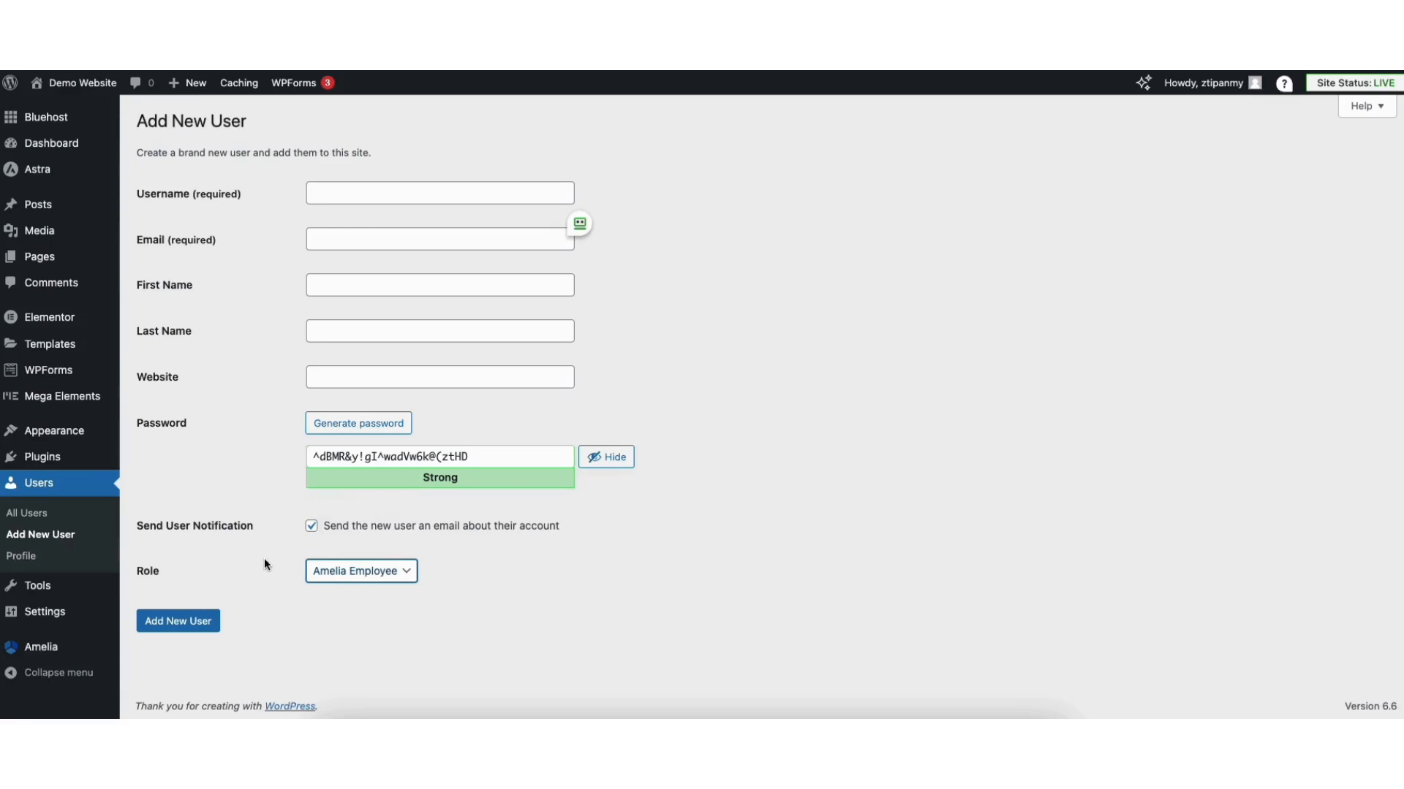
click(204, 622)
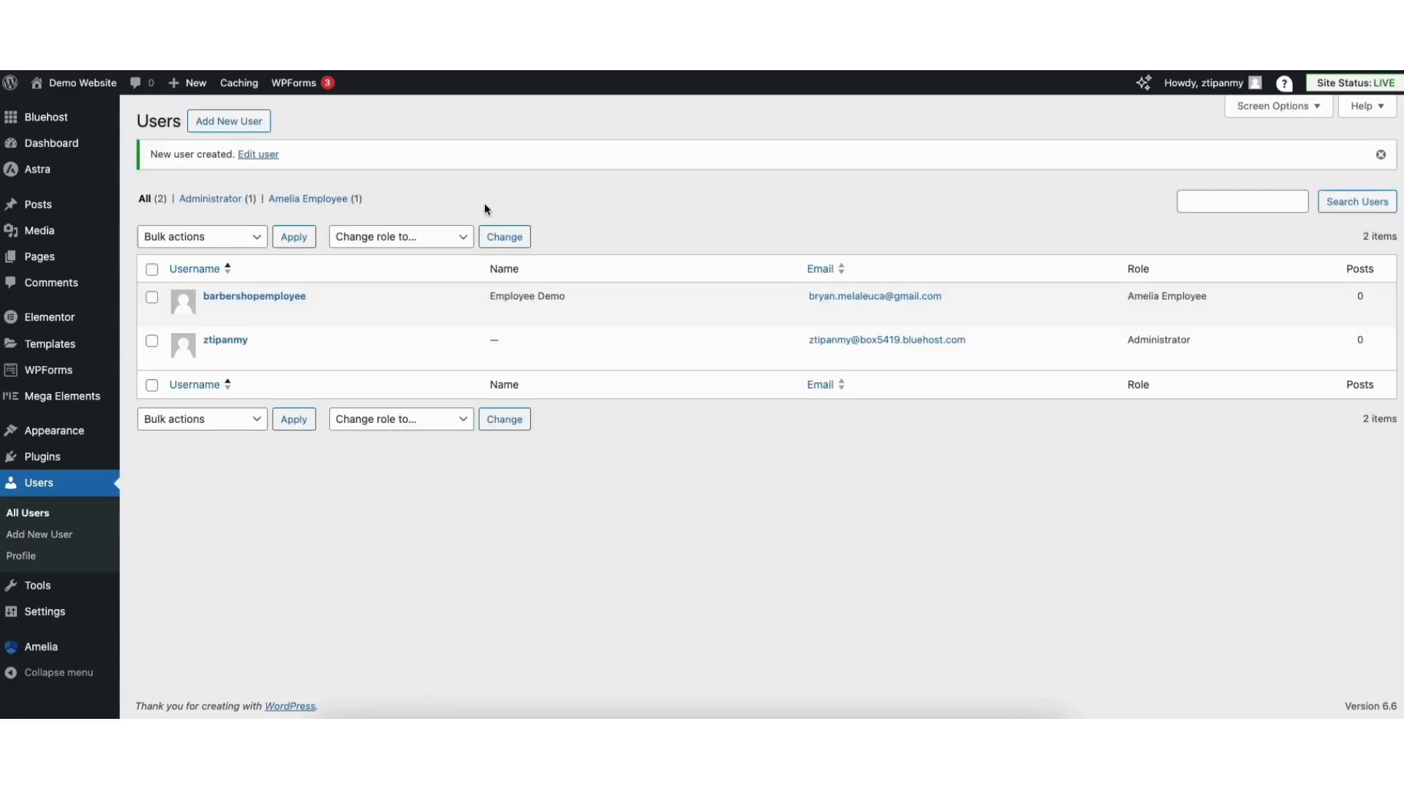
Open the provider details in Amelia's settings and link the provider to the new employee's WordPress user
mouse_move(23, 650)
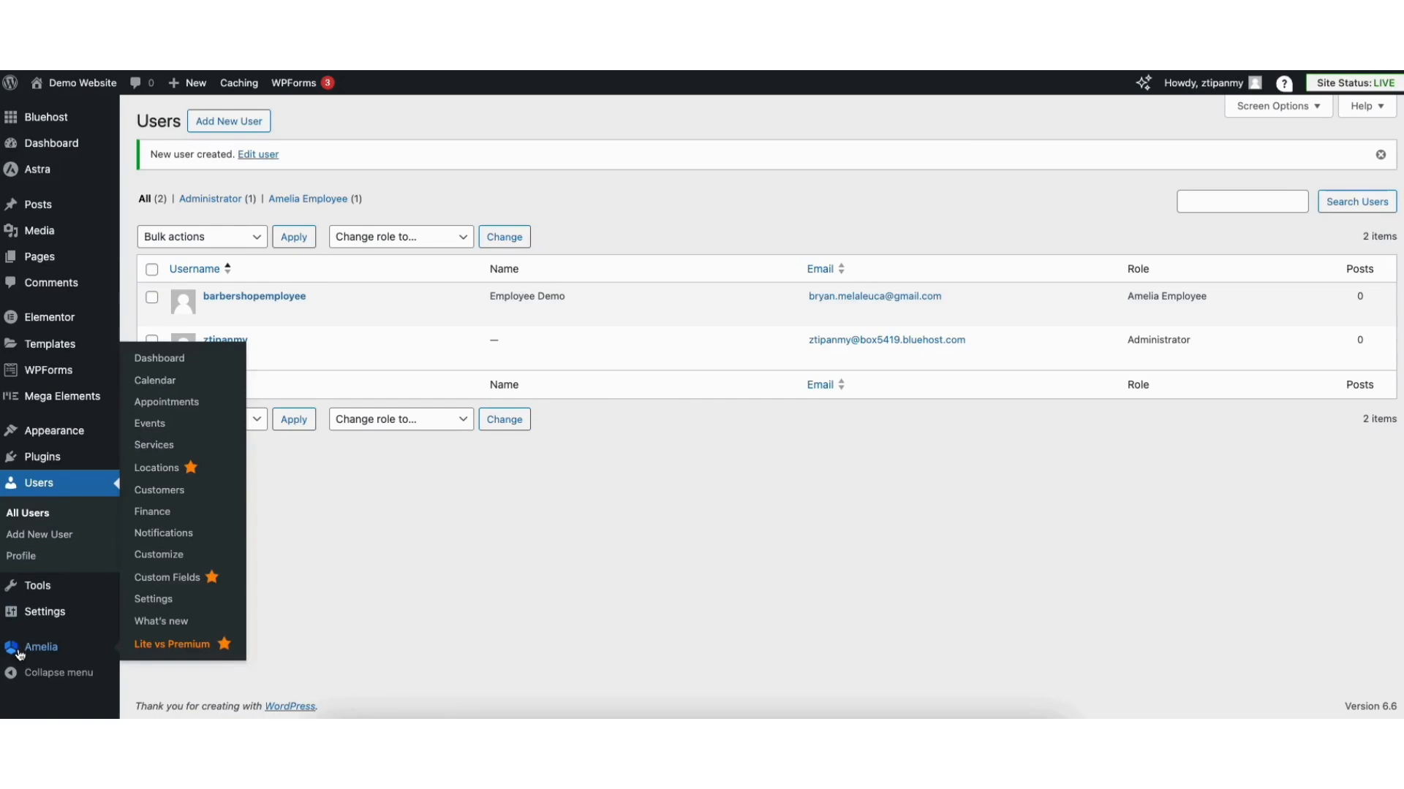
click(154, 600)
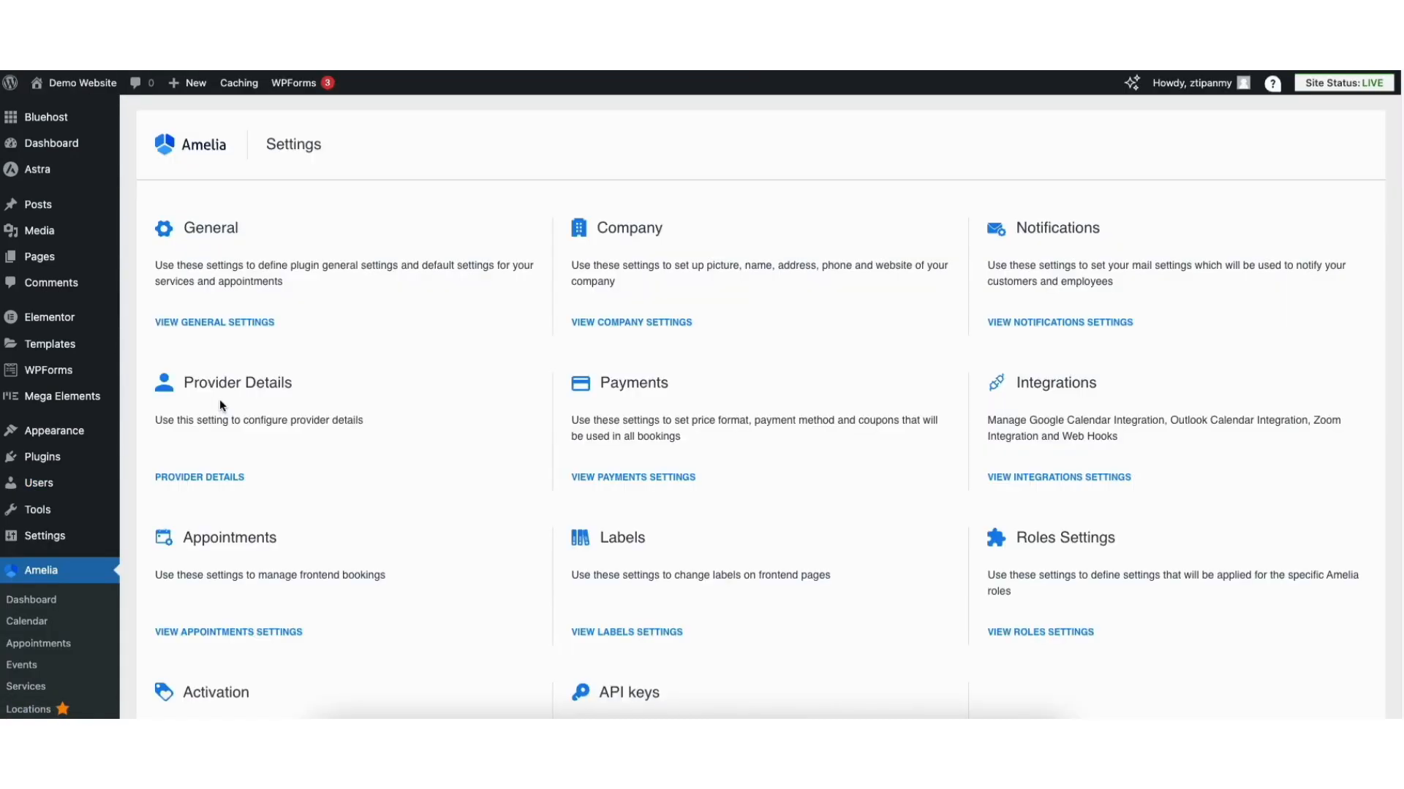
click(205, 478)
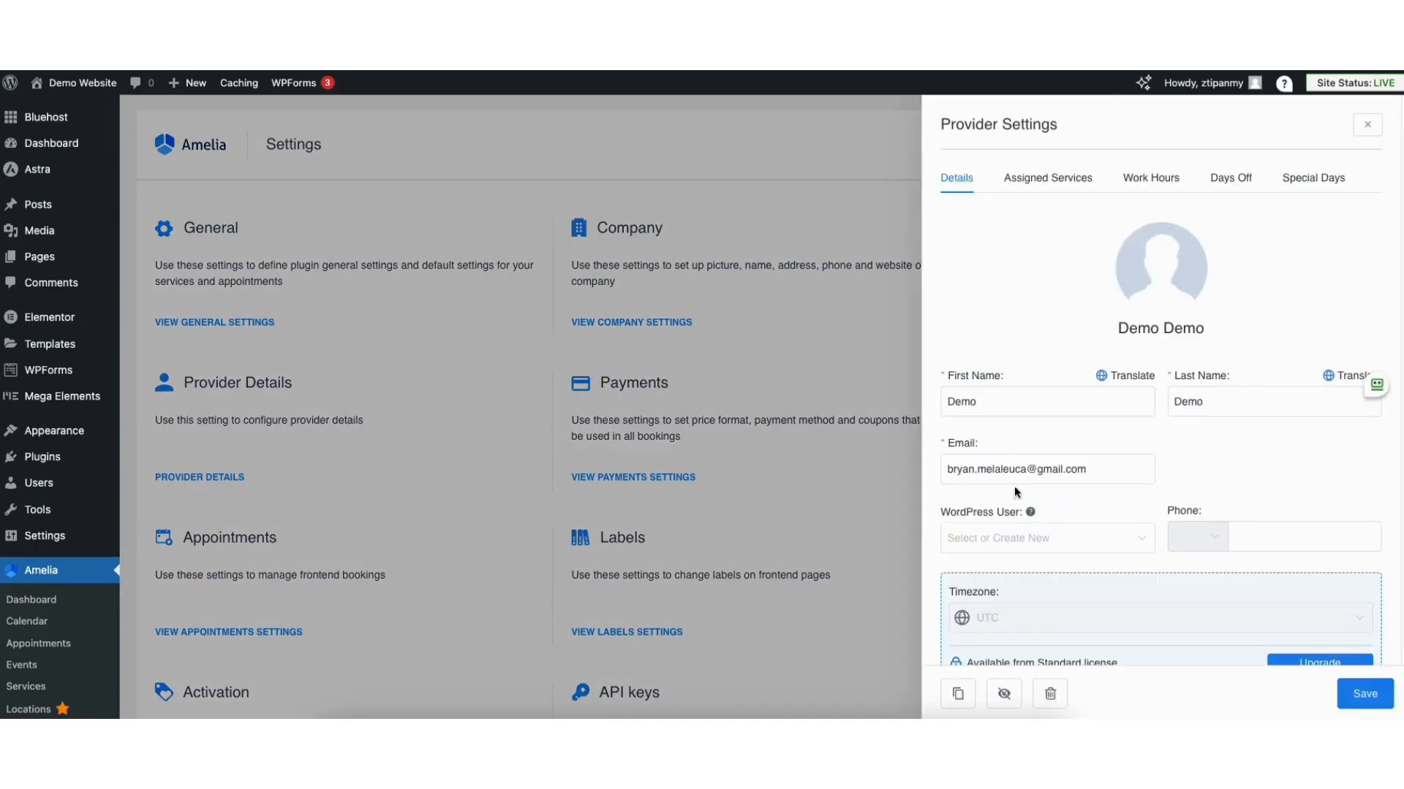
click(1053, 541)
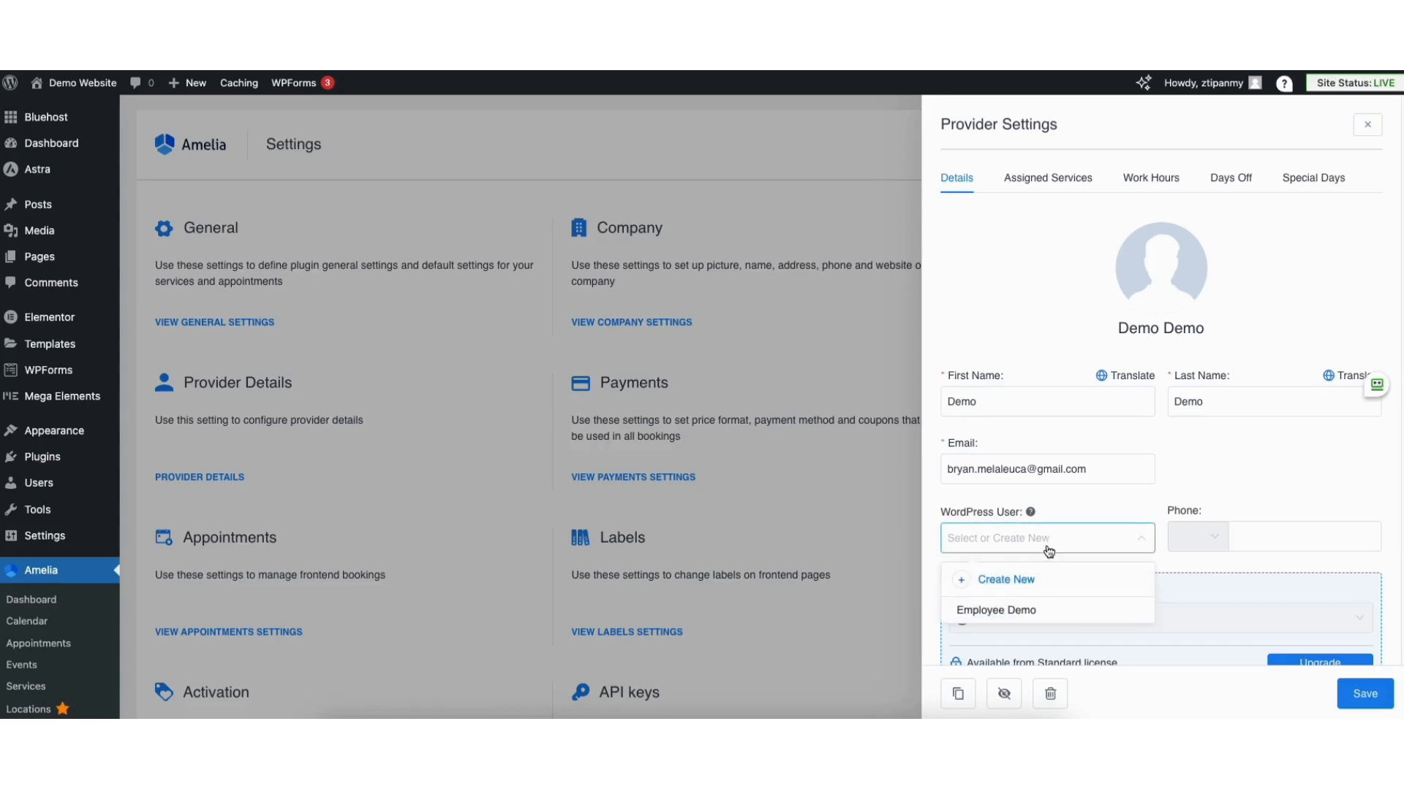
click(1016, 616)
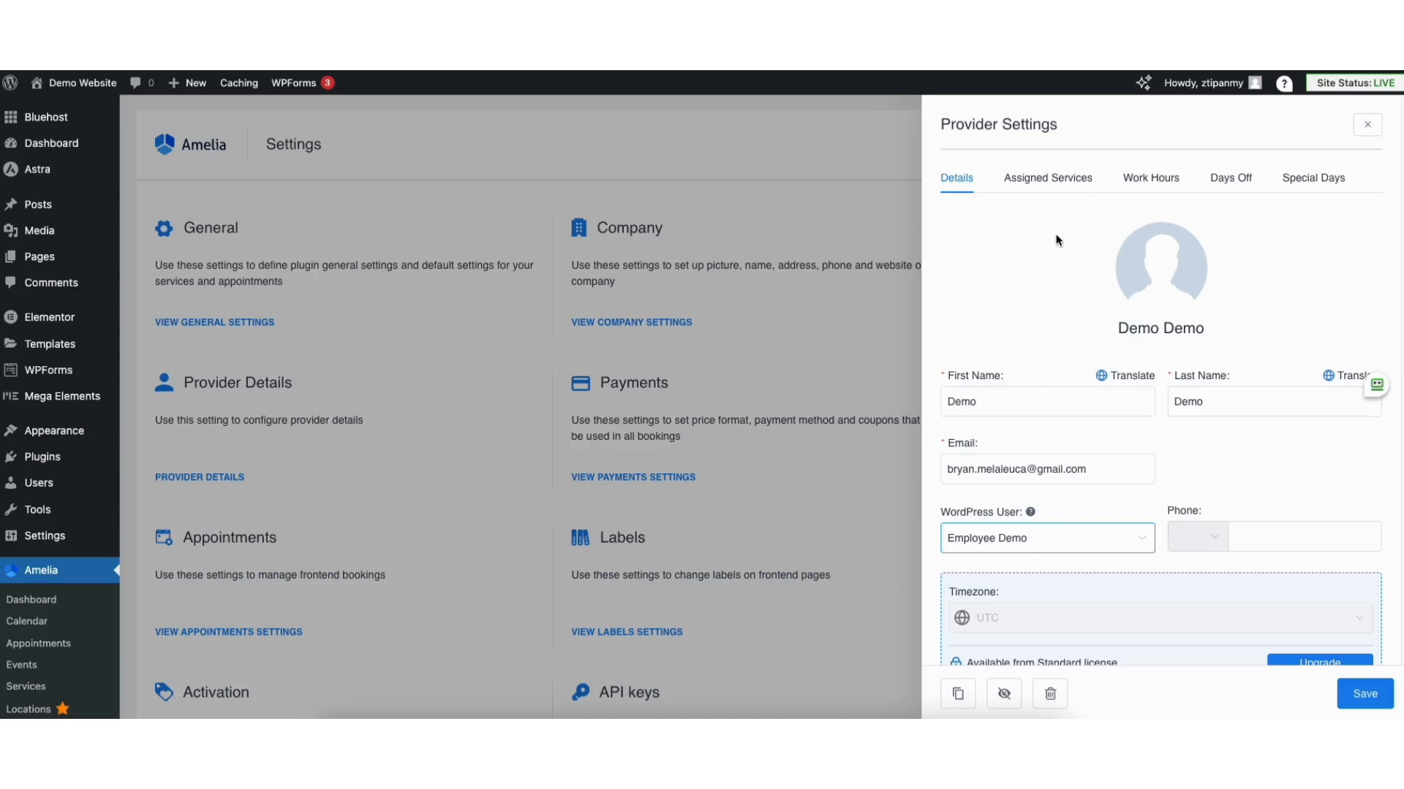
Review the provider's assigned services, work hours, days off and special days, and save the provider settings
click(1050, 178)
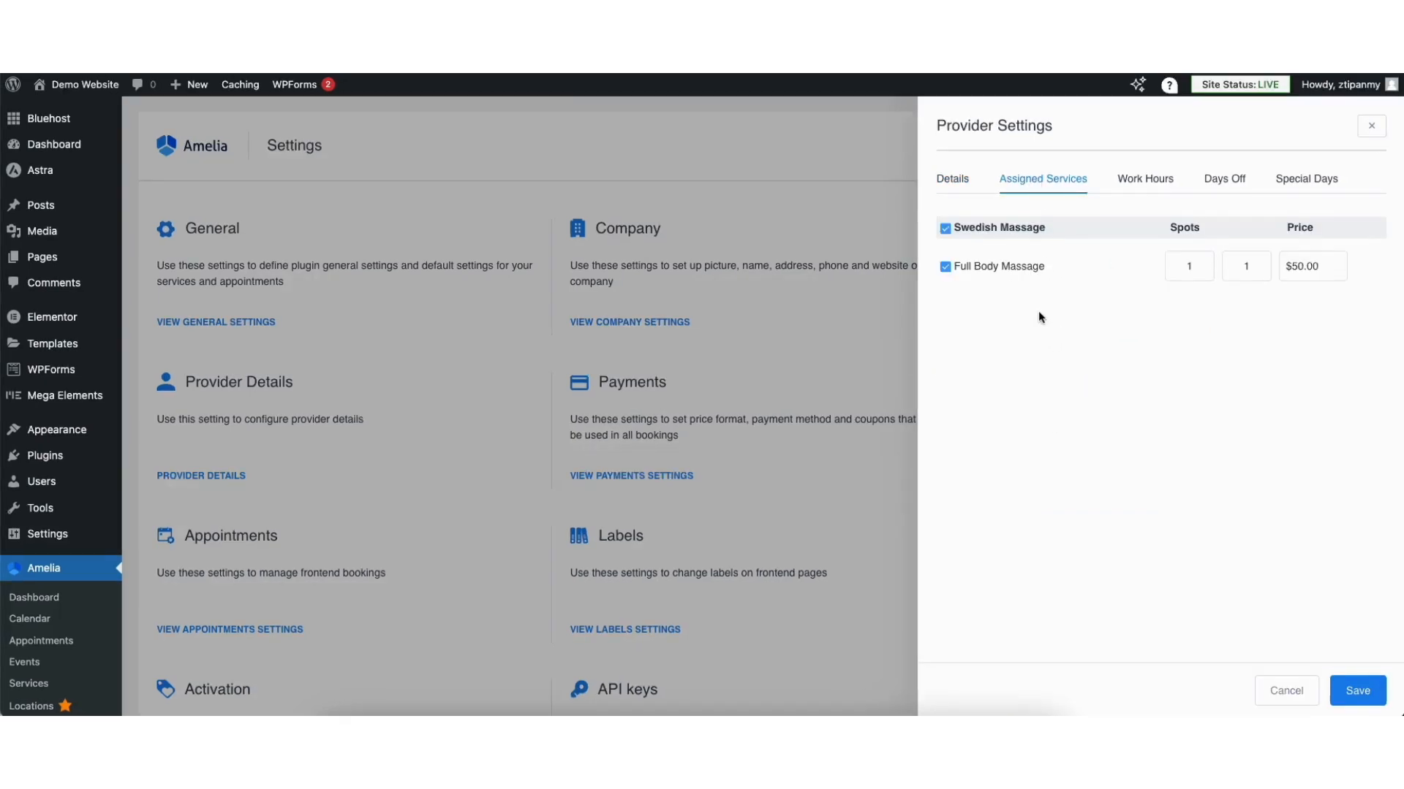
click(1144, 180)
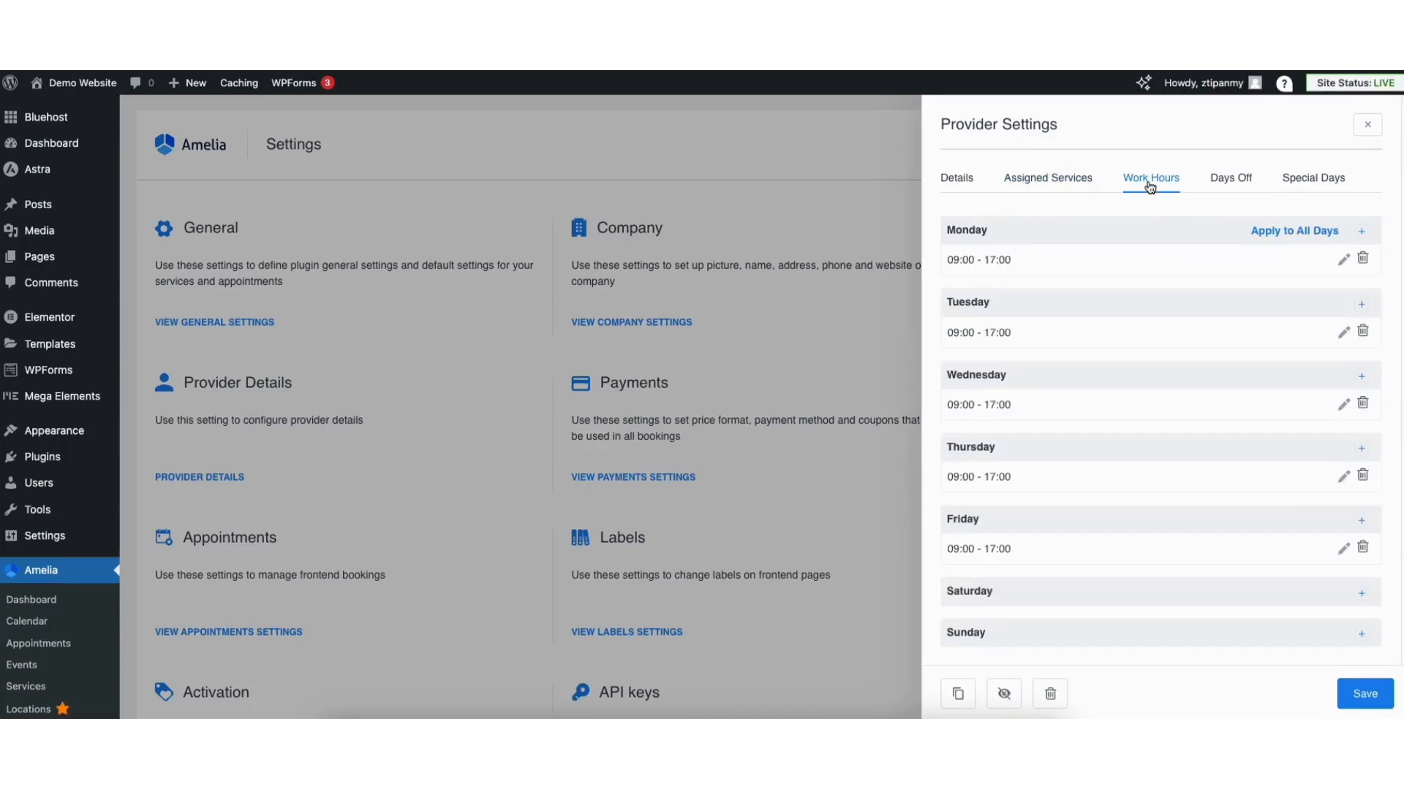
click(1224, 180)
click(1290, 182)
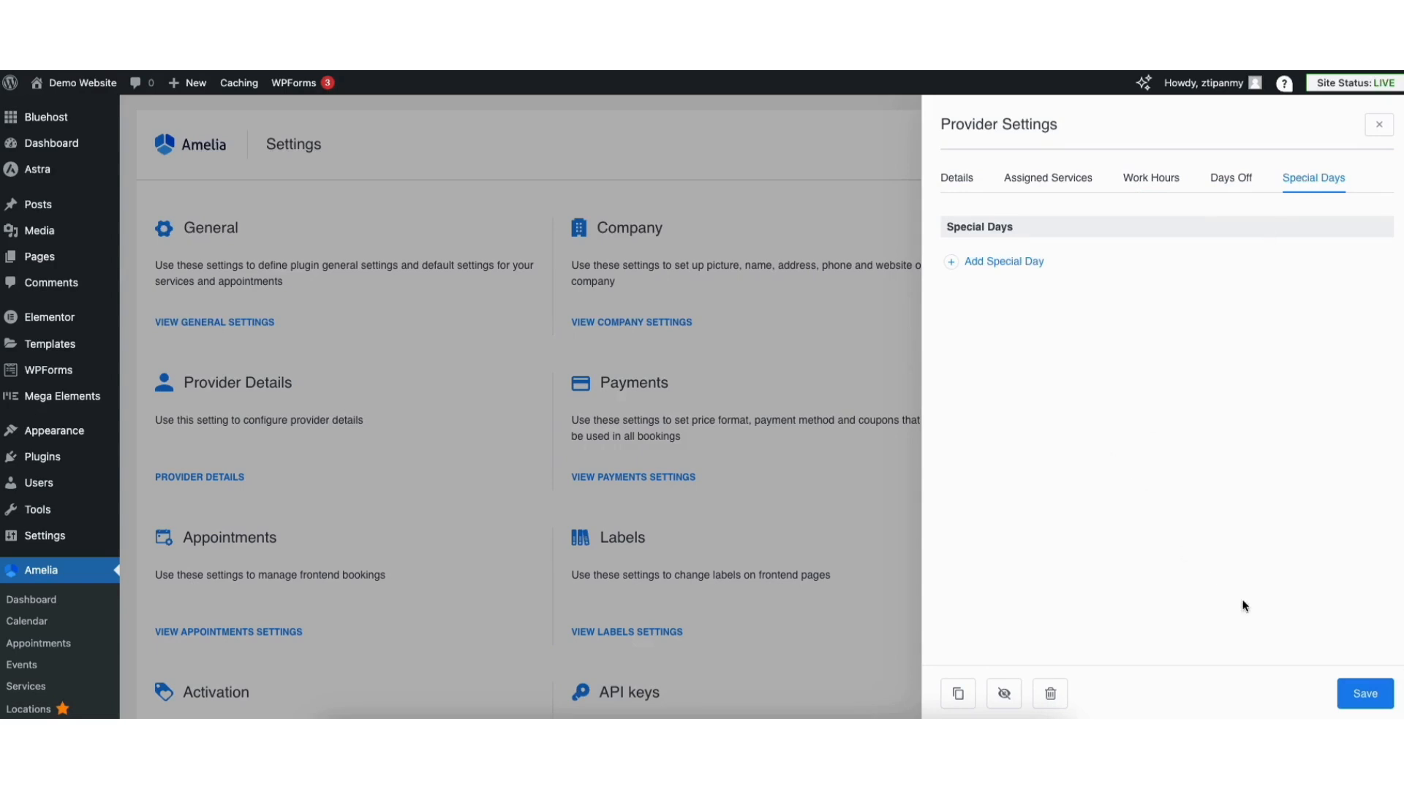
click(1364, 694)
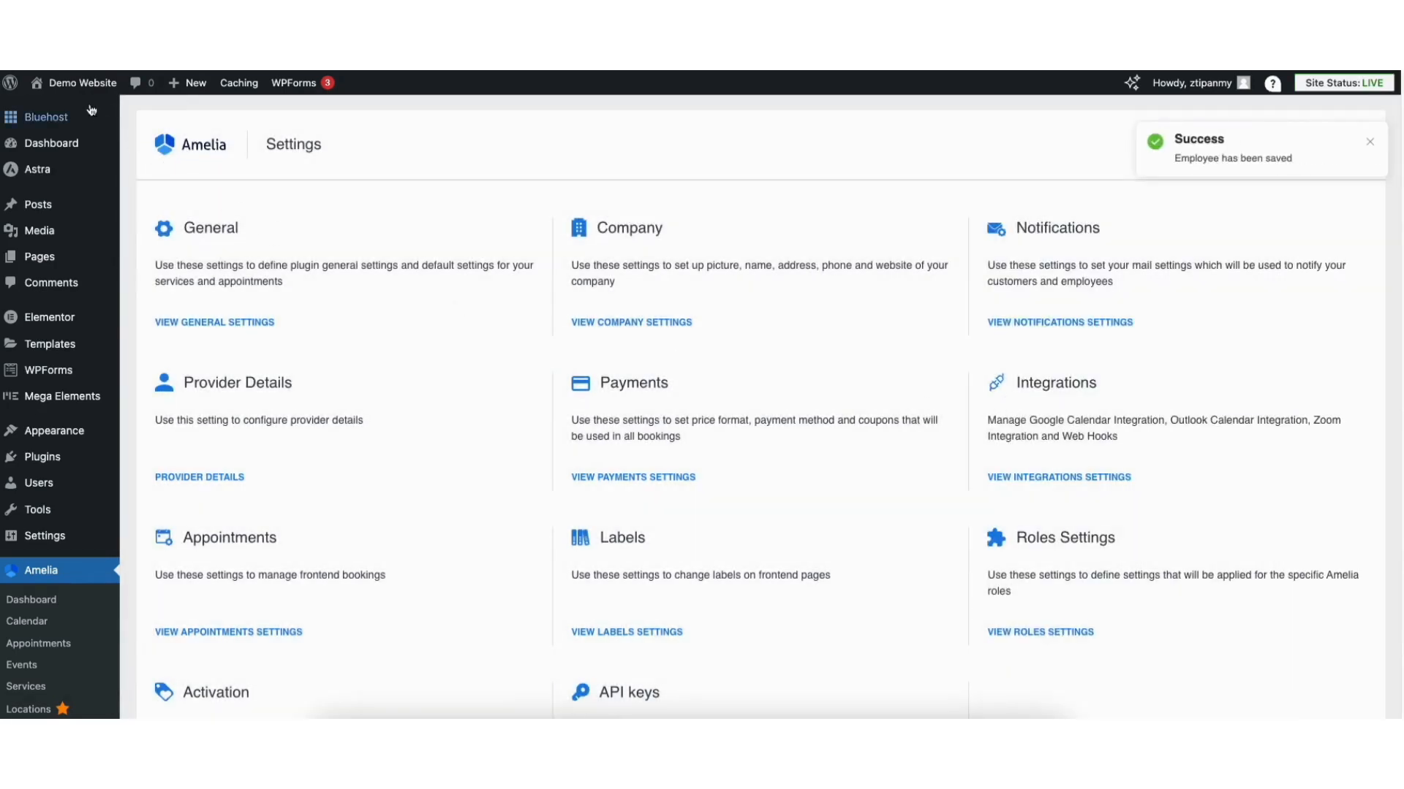
Visit the site's home page and test the booking form by choosing July 25, 2024 at 9:00 AM
mouse_move(64, 86)
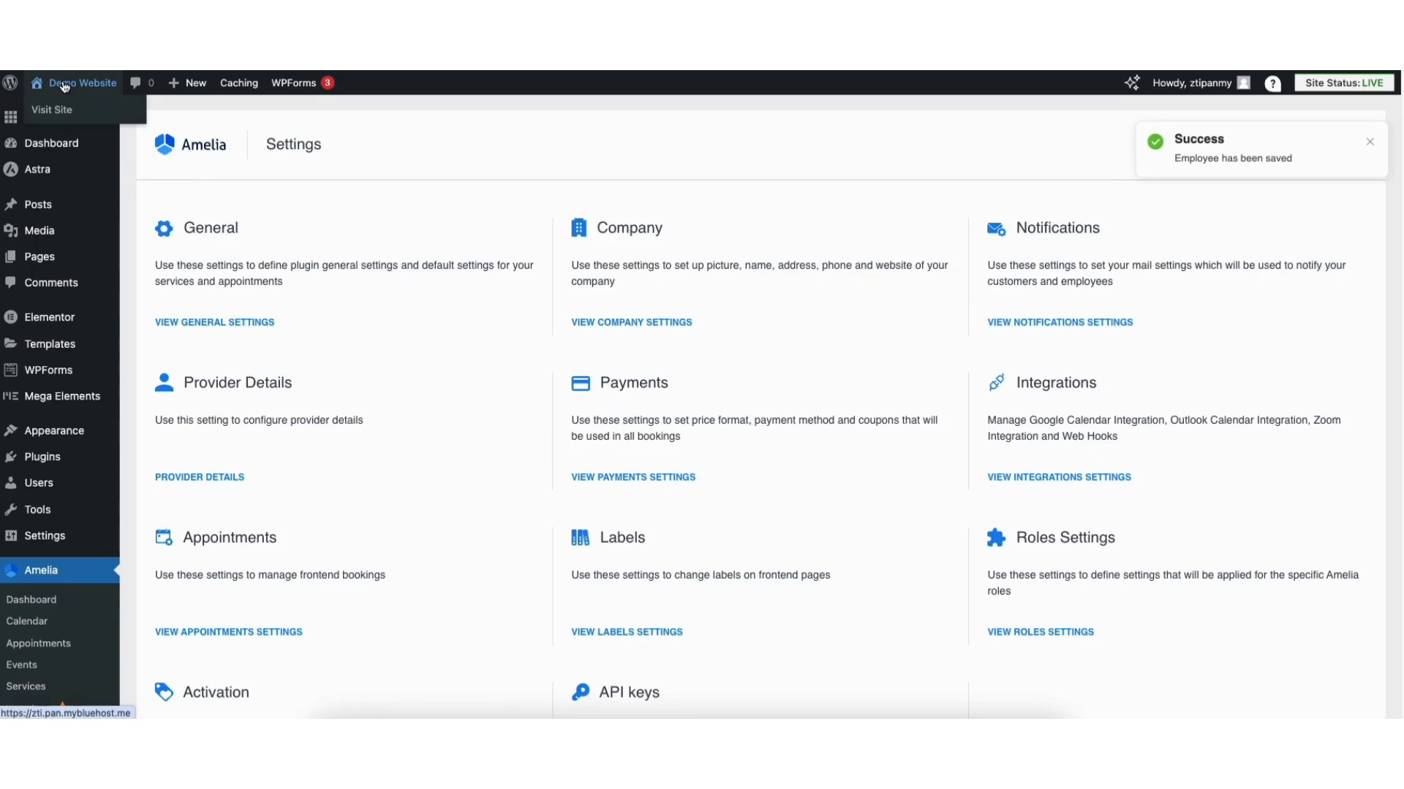
click(52, 111)
scroll(1388, 266, down, 20)
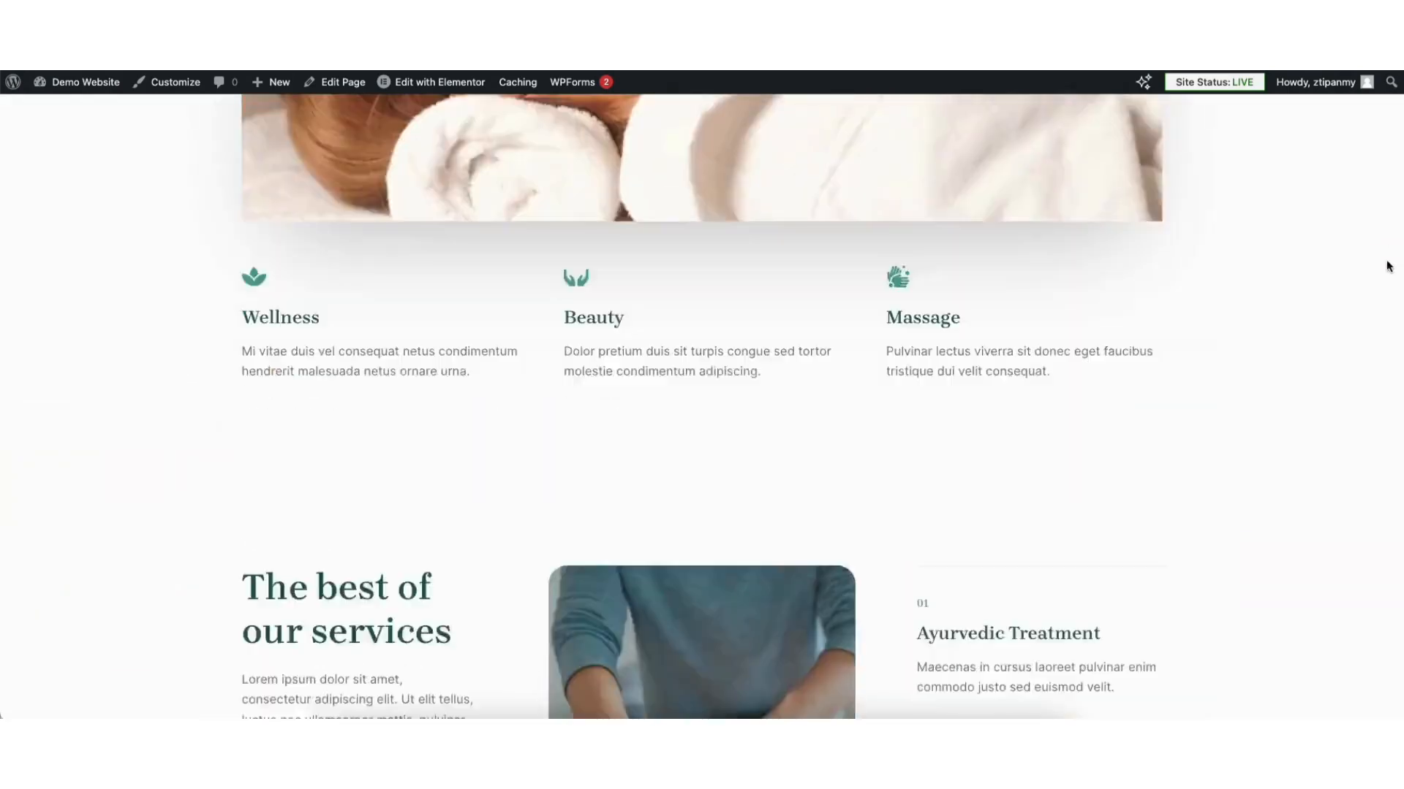
scroll(1391, 592, down, 5)
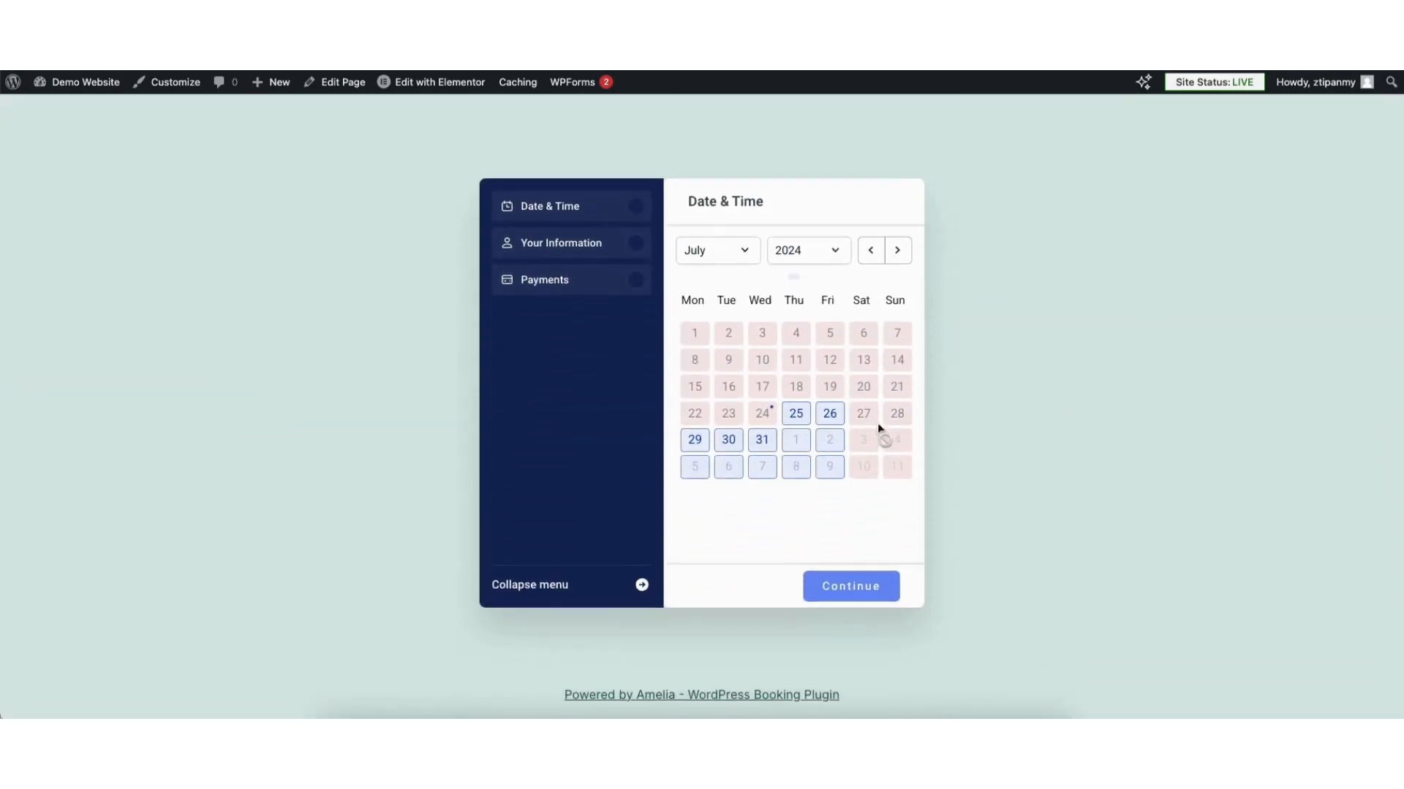
click(792, 412)
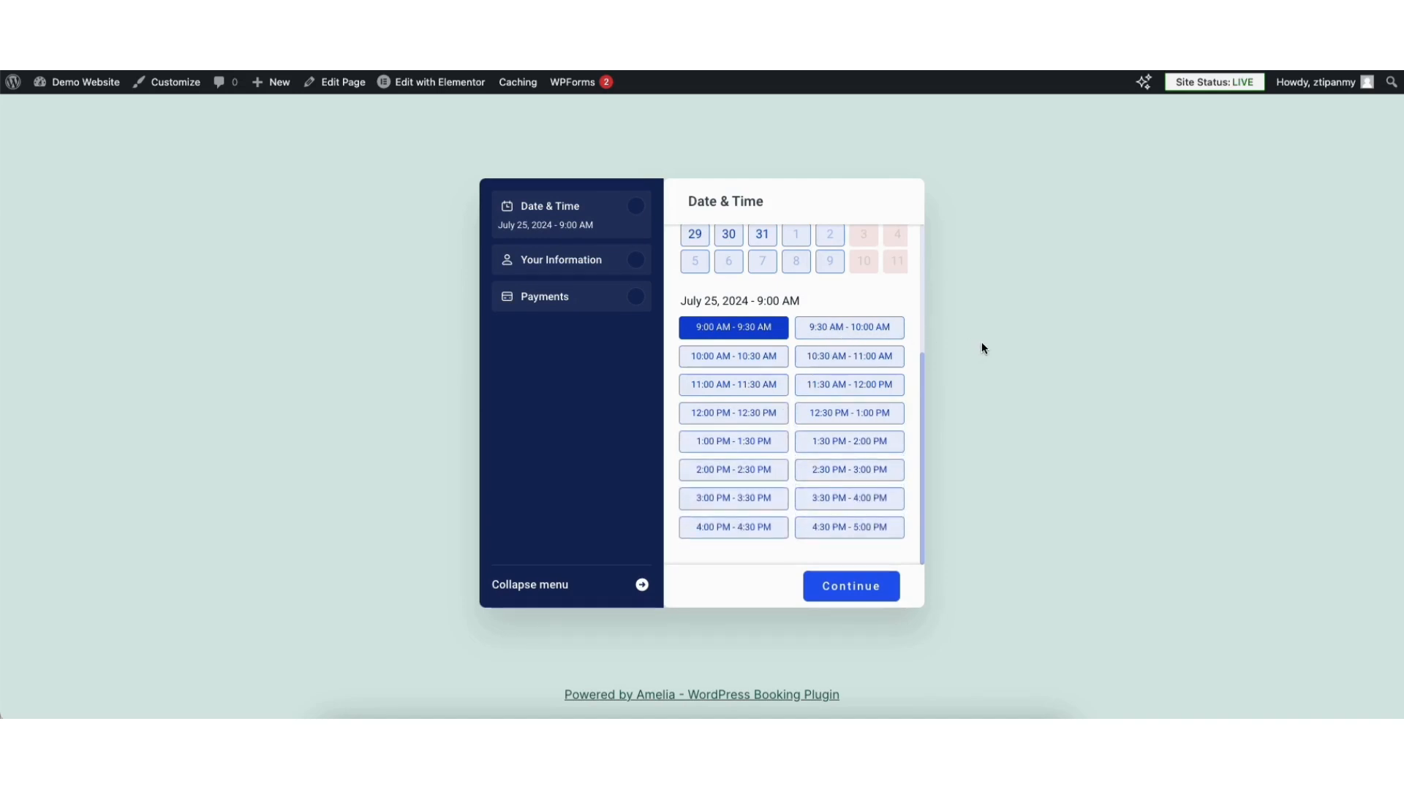
Open the home page in Elementor and check the additional save options without choosing one
click(415, 86)
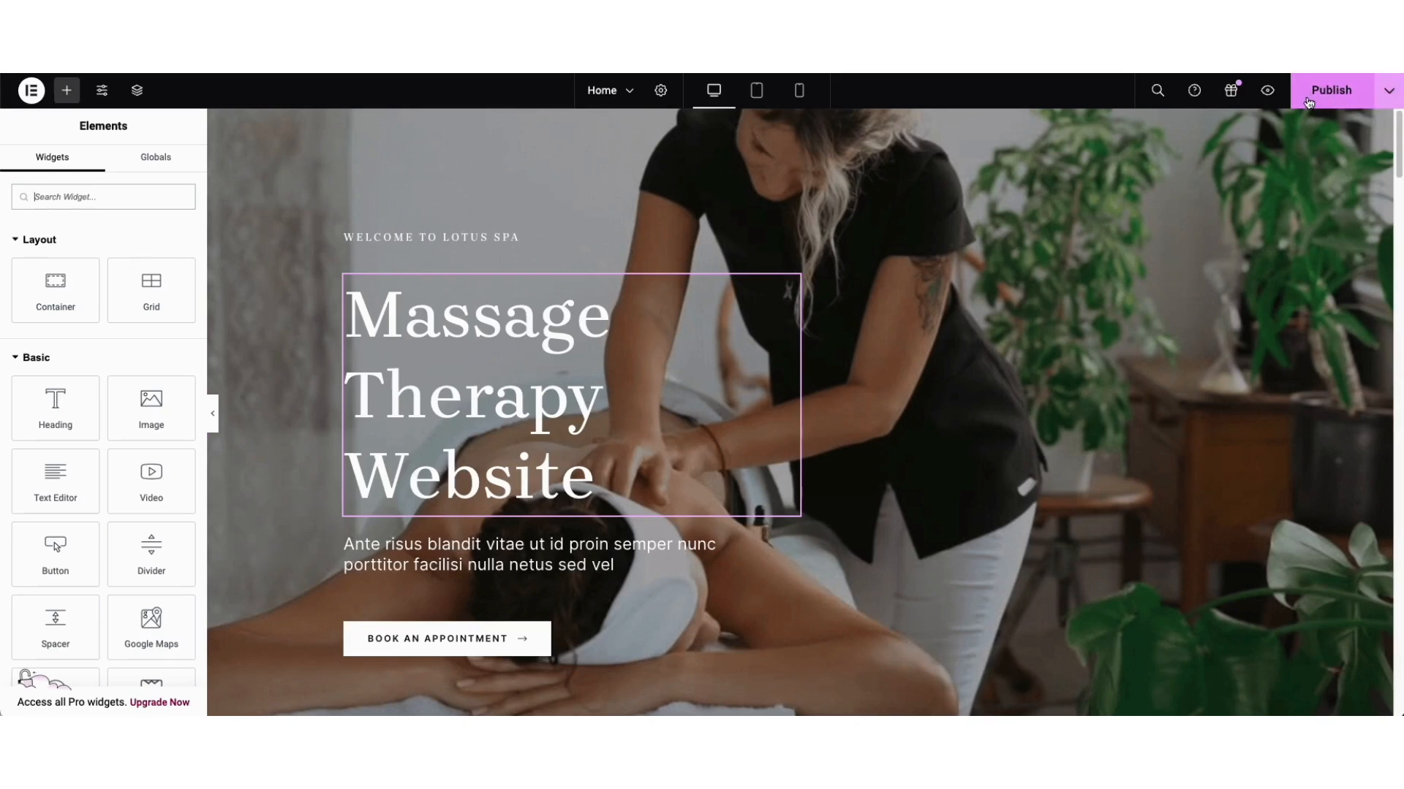
click(1388, 95)
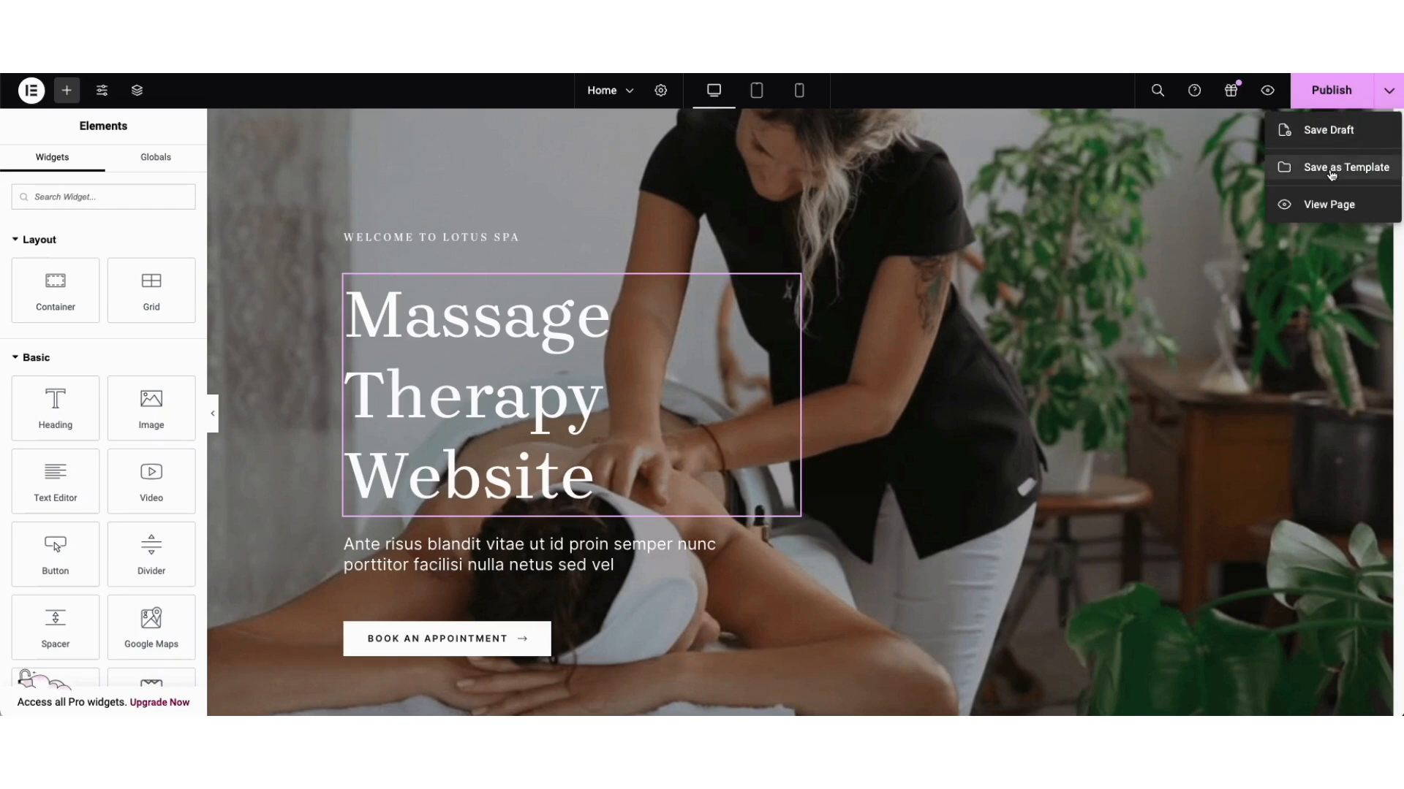
click(1245, 193)
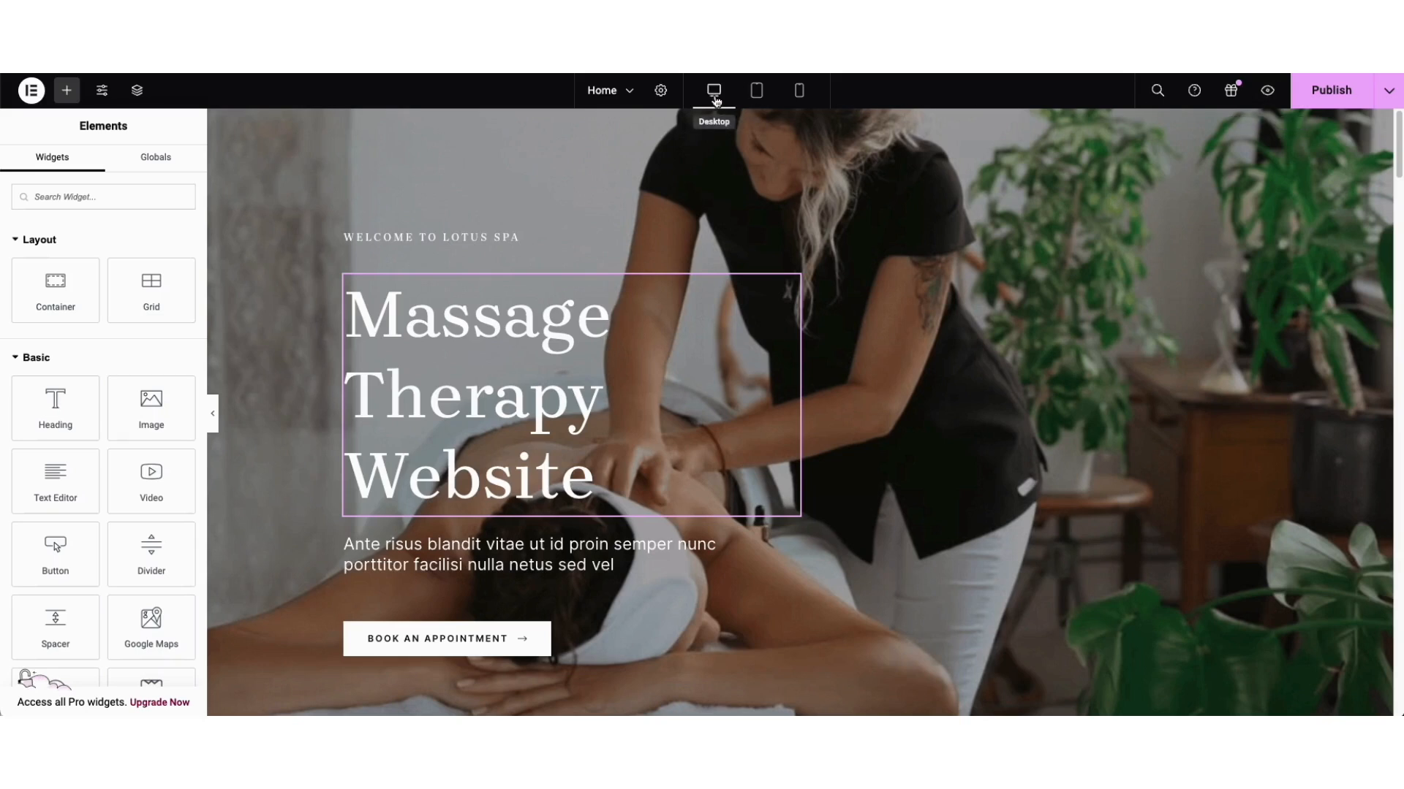
Preview the home page in the tablet and mobile layouts and return to the desktop view
click(756, 90)
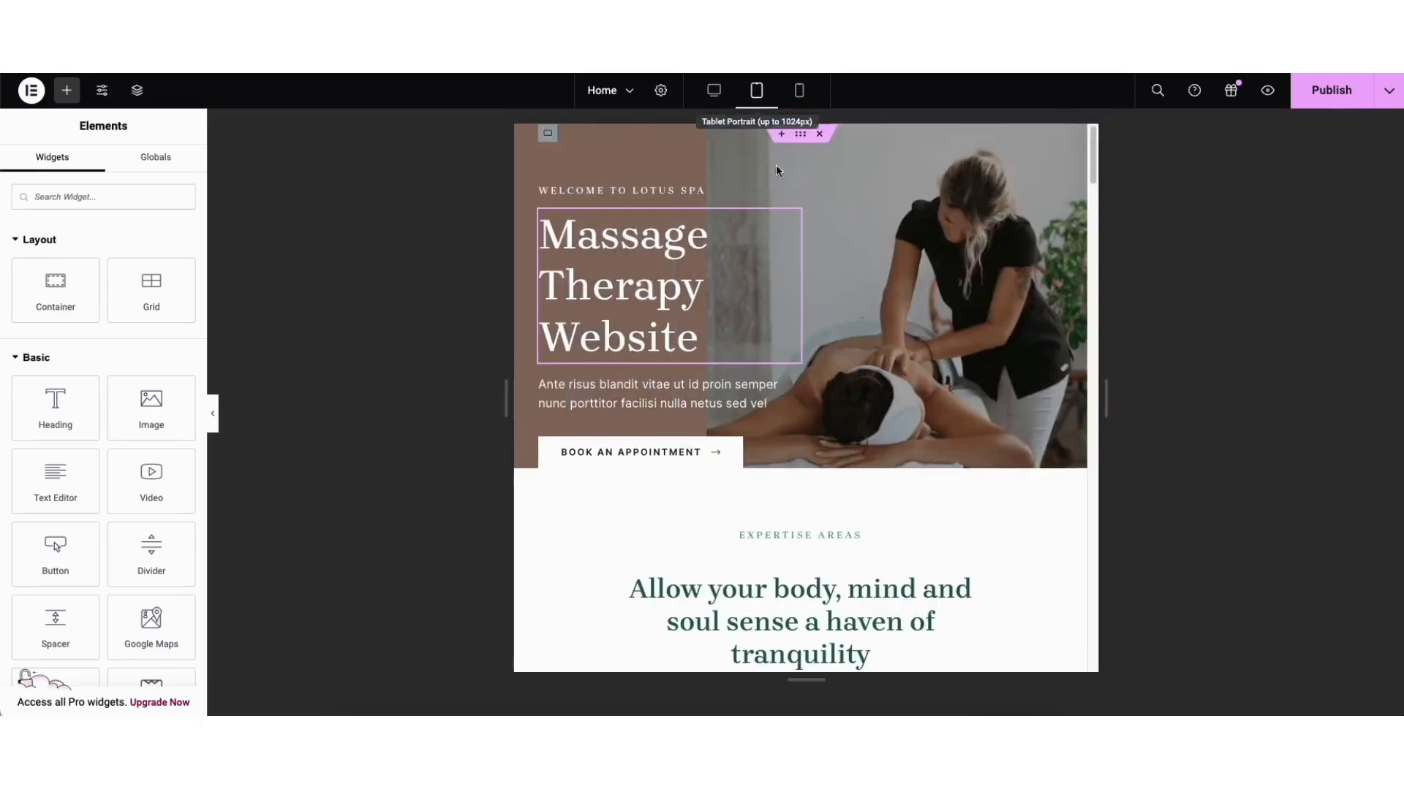
drag(1092, 168, 1088, 122)
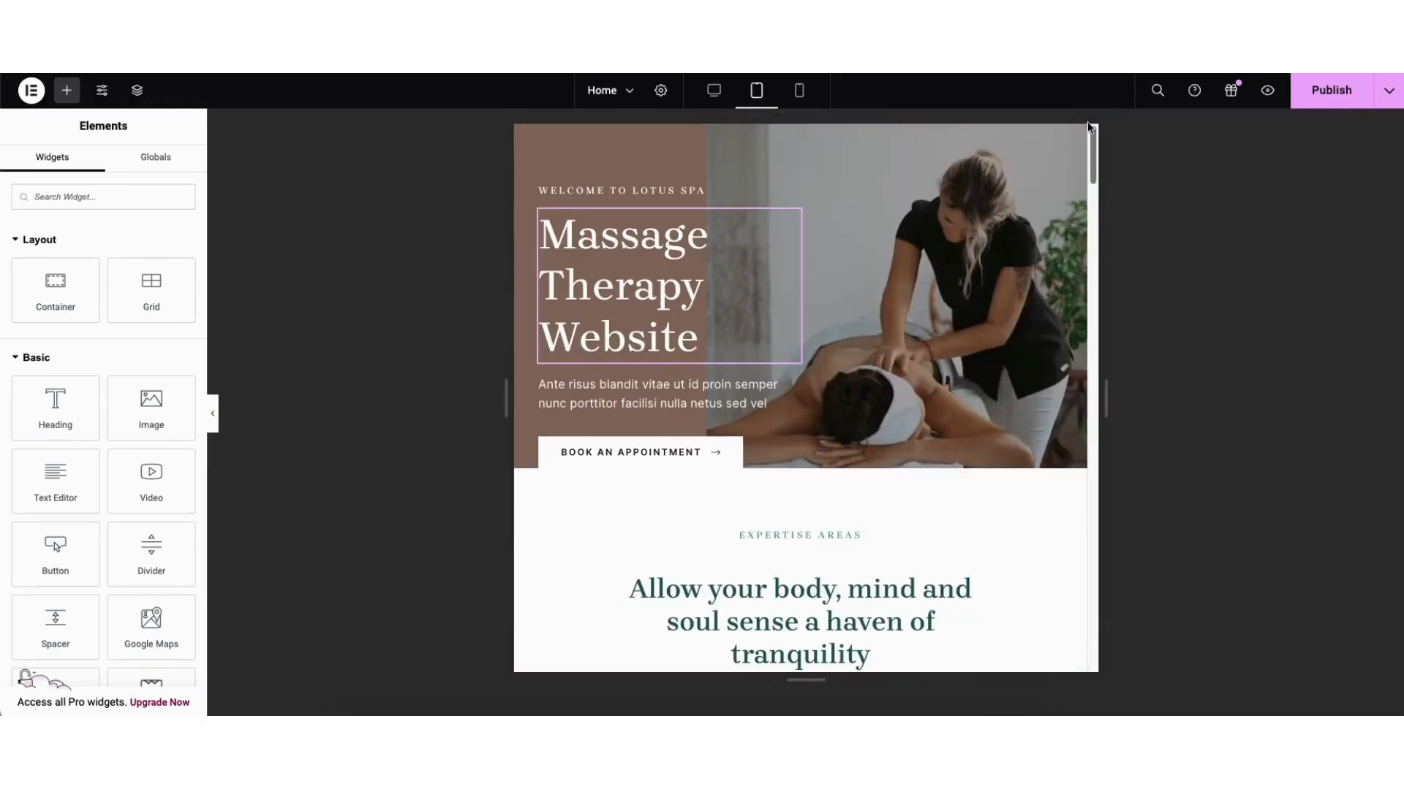
click(801, 94)
mouse_move(938, 143)
mouse_down()
mouse_move(940, 206)
mouse_move(939, 128)
mouse_up()
click(713, 91)
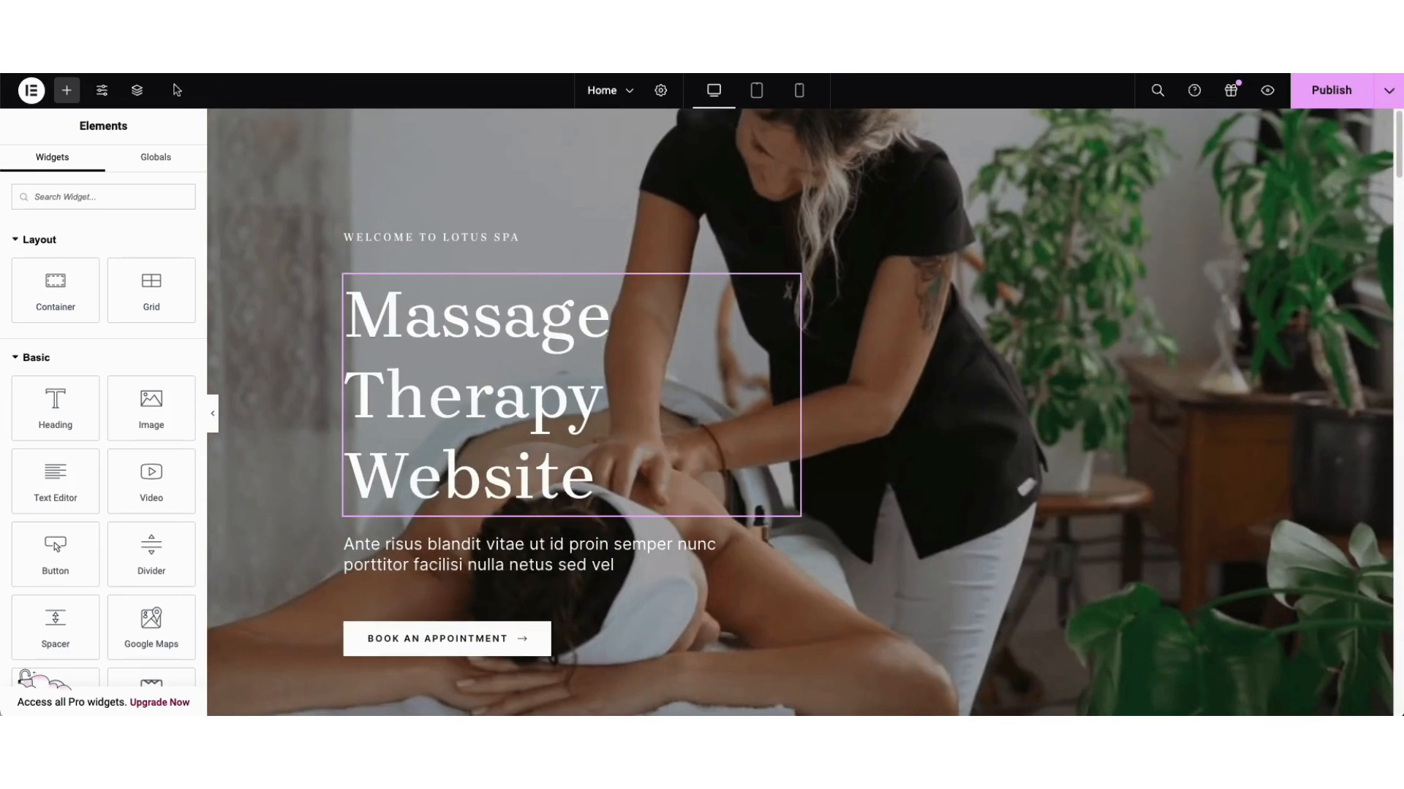
Look at Elementor's site settings and the home page's revision history
click(103, 92)
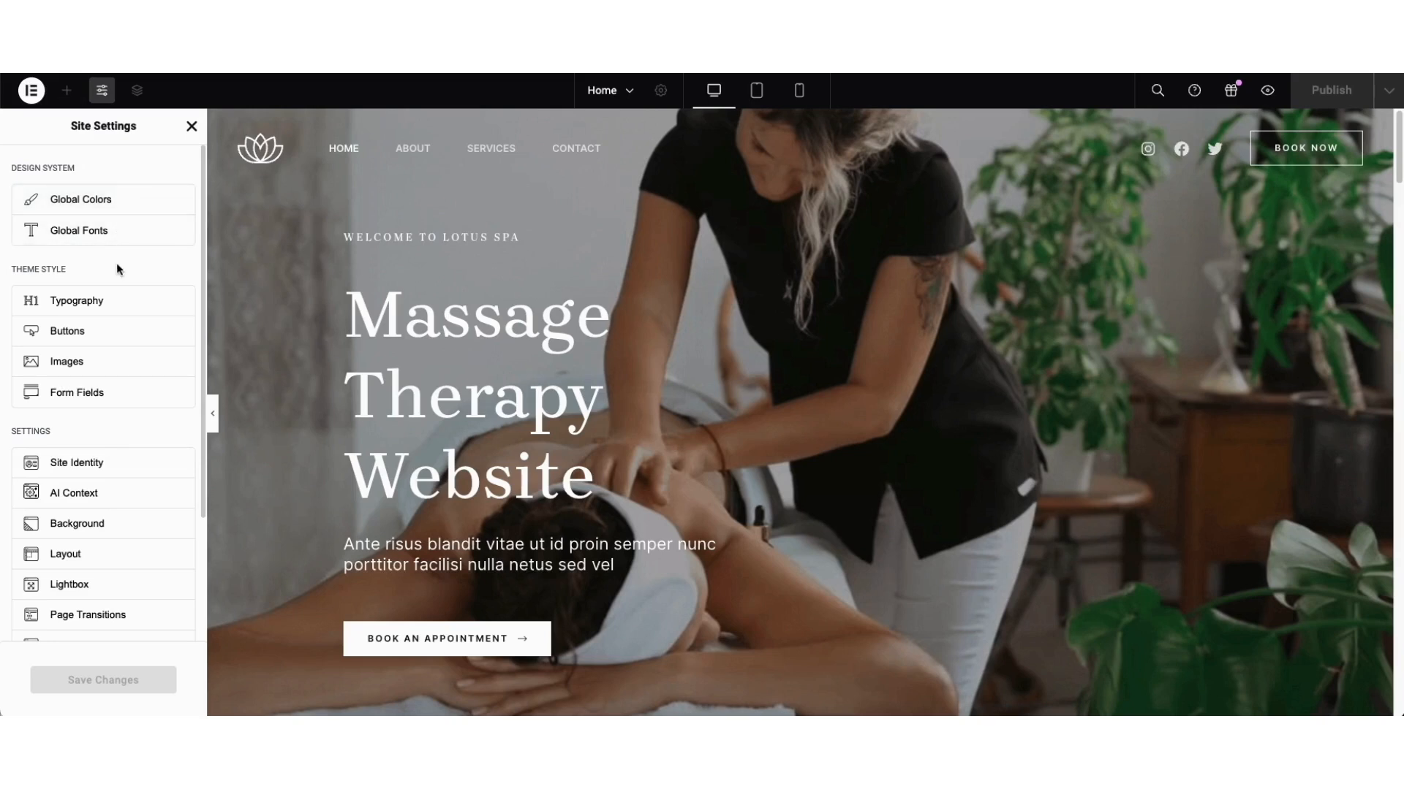
click(192, 126)
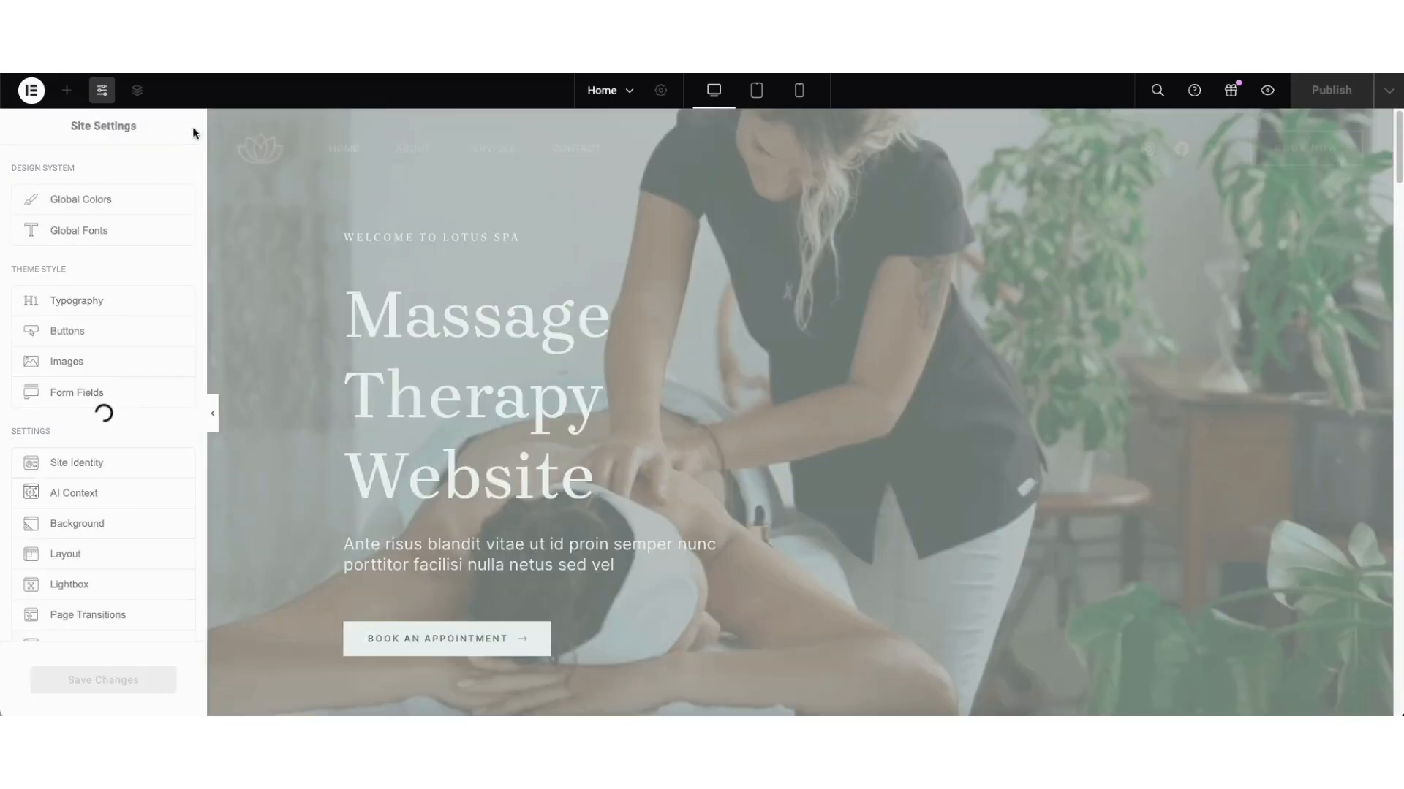
click(31, 91)
click(76, 156)
click(158, 160)
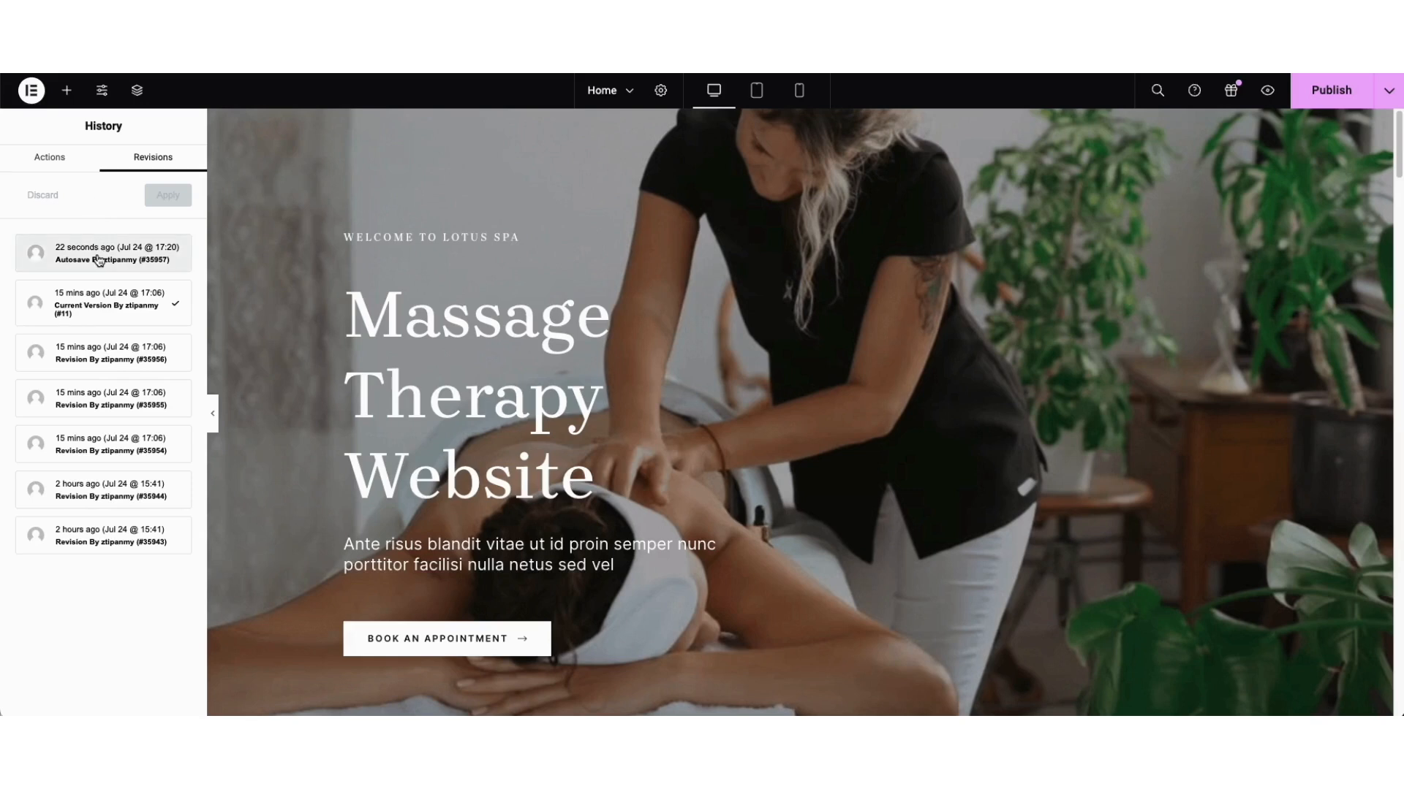
Exit Elementor to WordPress and open the list of all pages
click(31, 90)
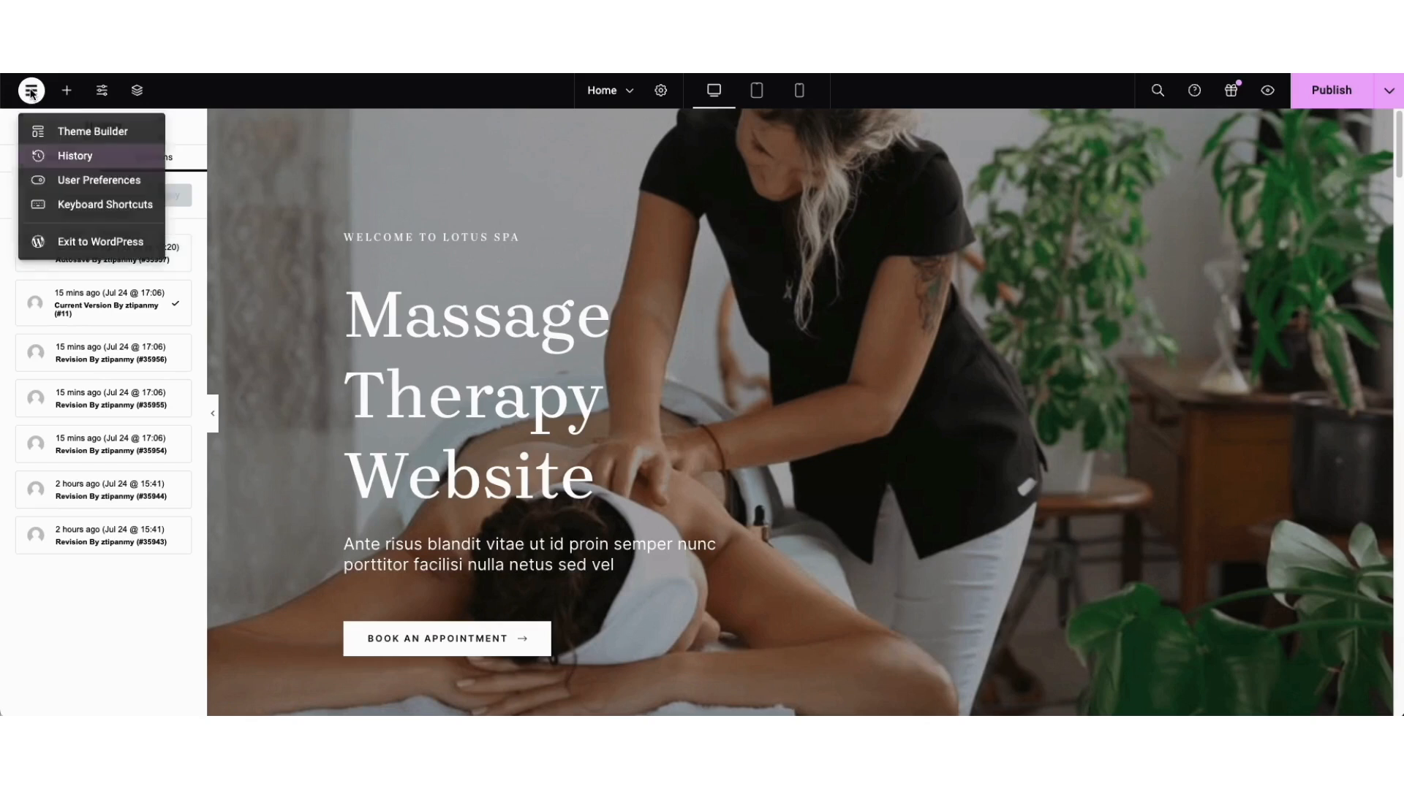
click(68, 243)
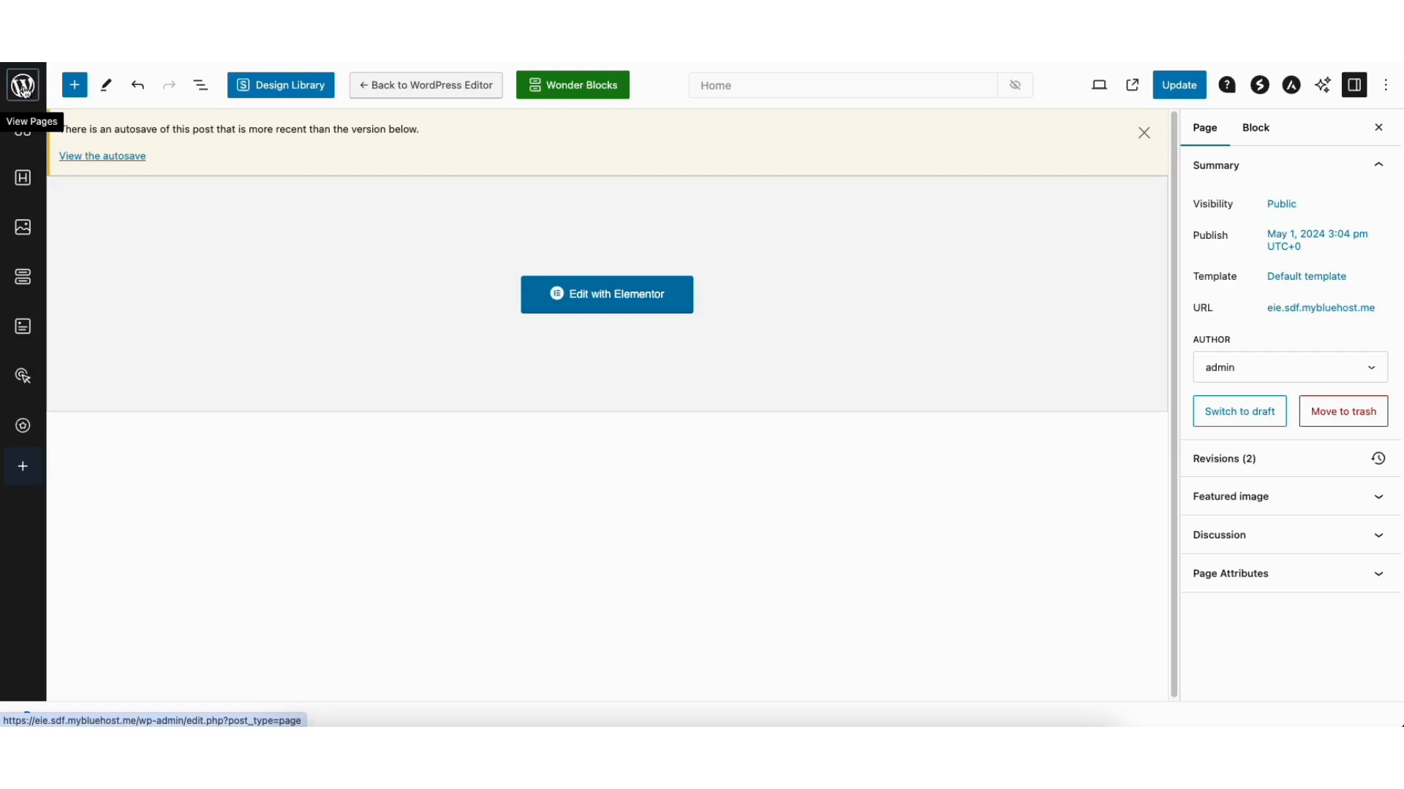
click(24, 86)
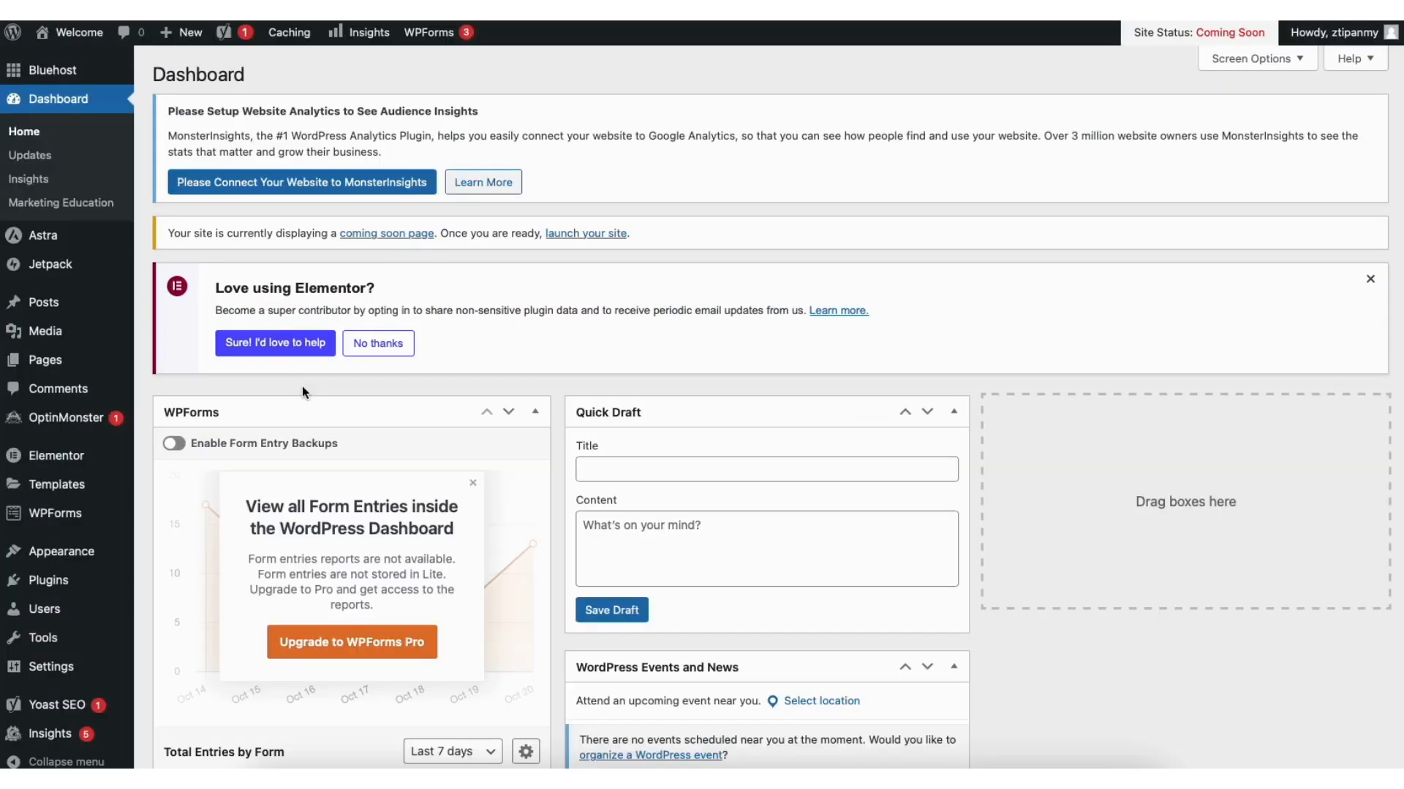
mouse_move(60, 366)
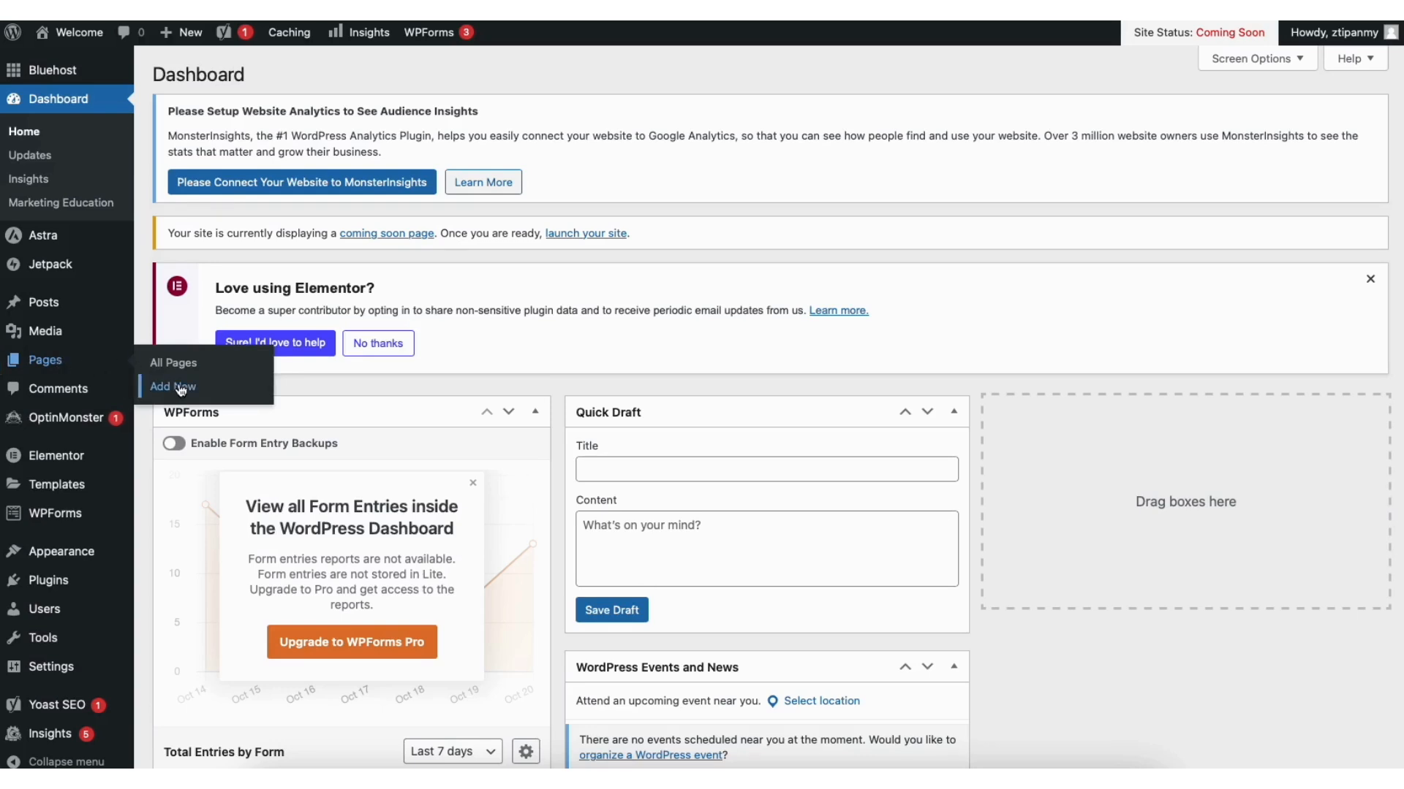
click(184, 363)
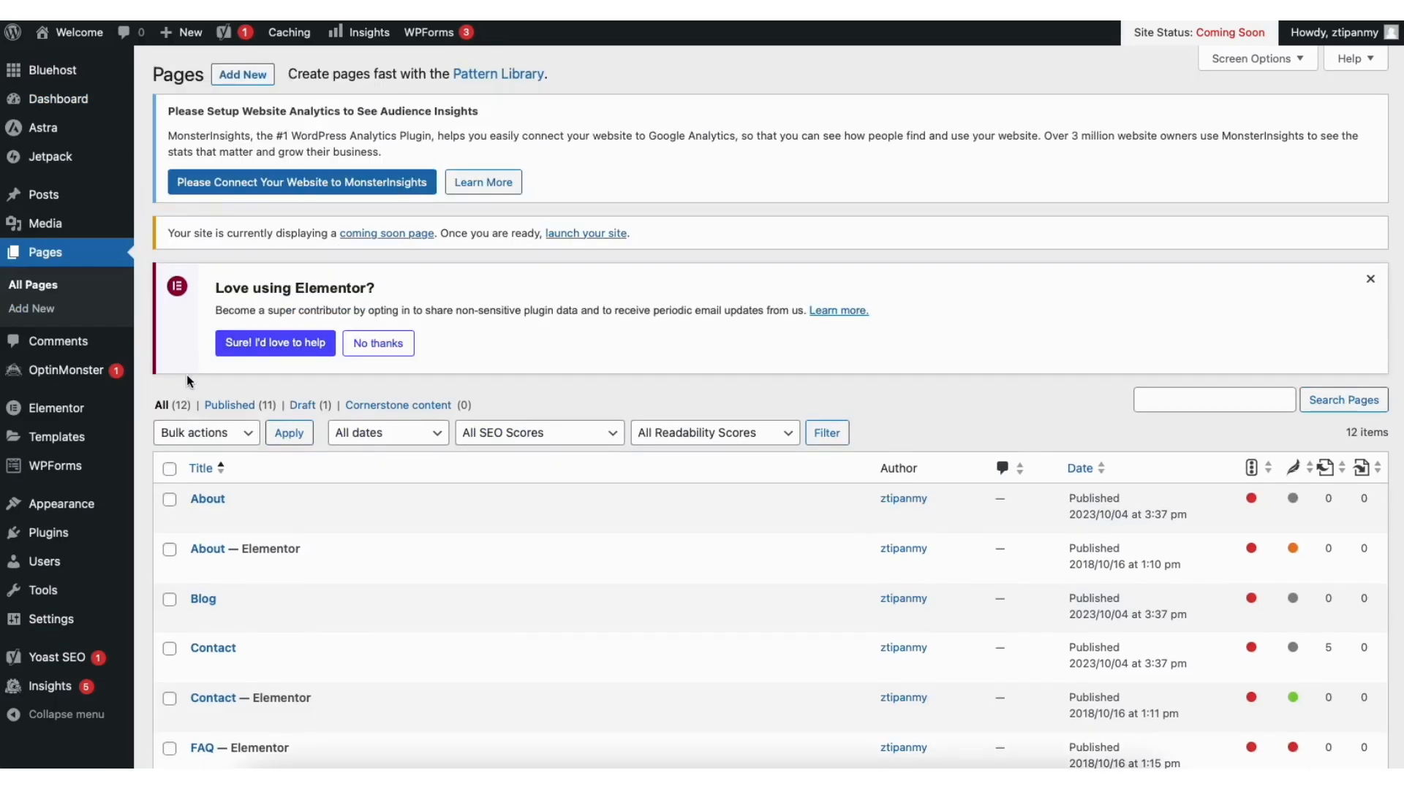
Open the media library and look through the stored images
mouse_move(40, 230)
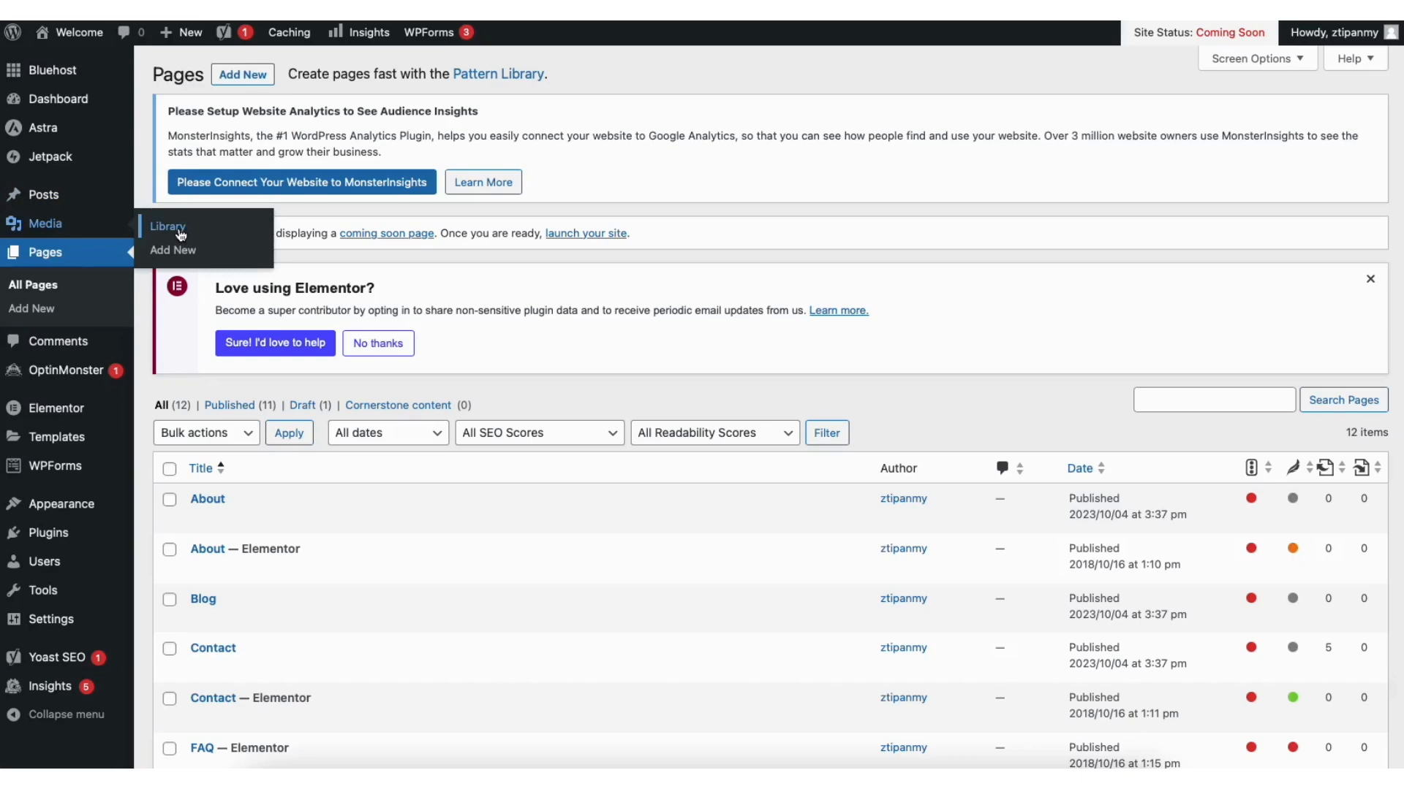
click(167, 226)
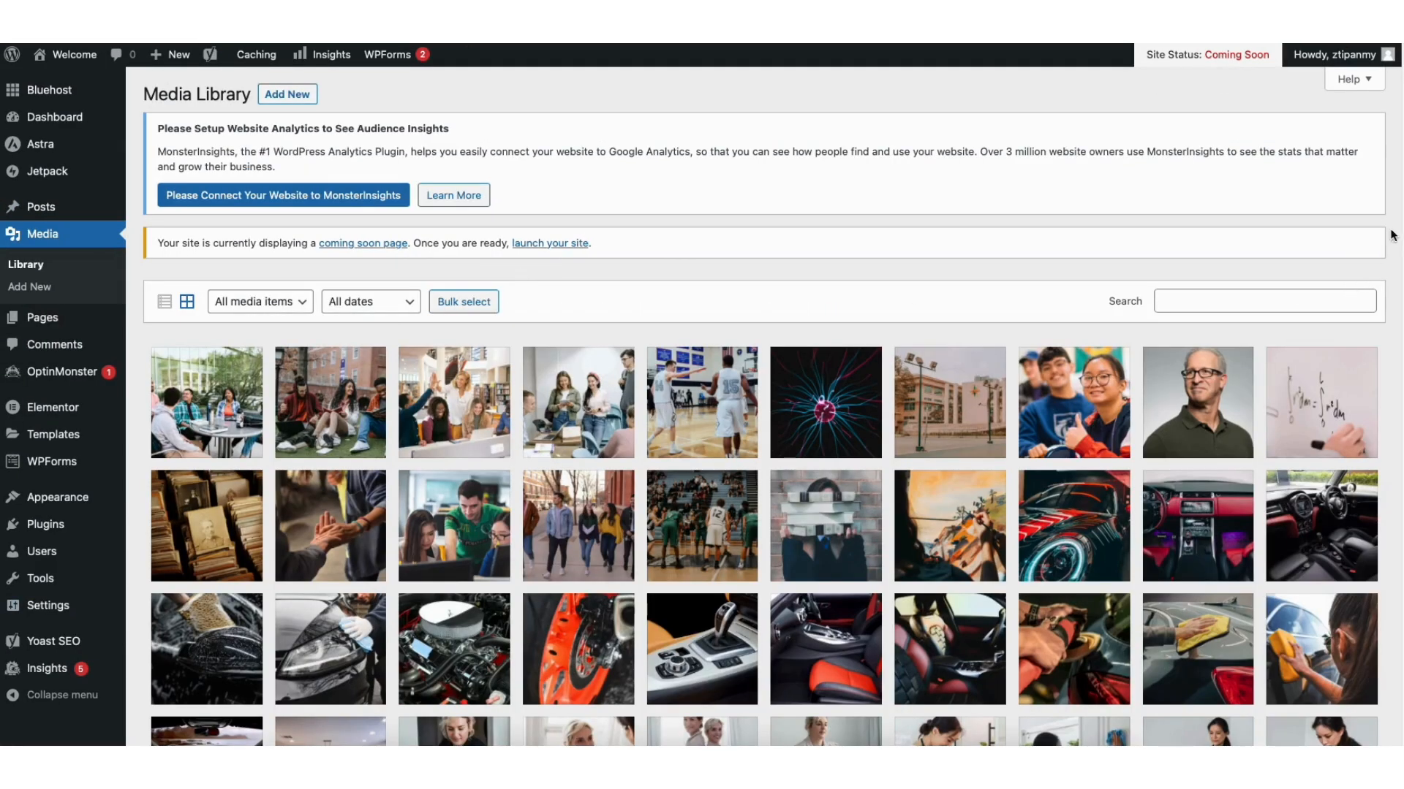
scroll(1389, 242, down, 7)
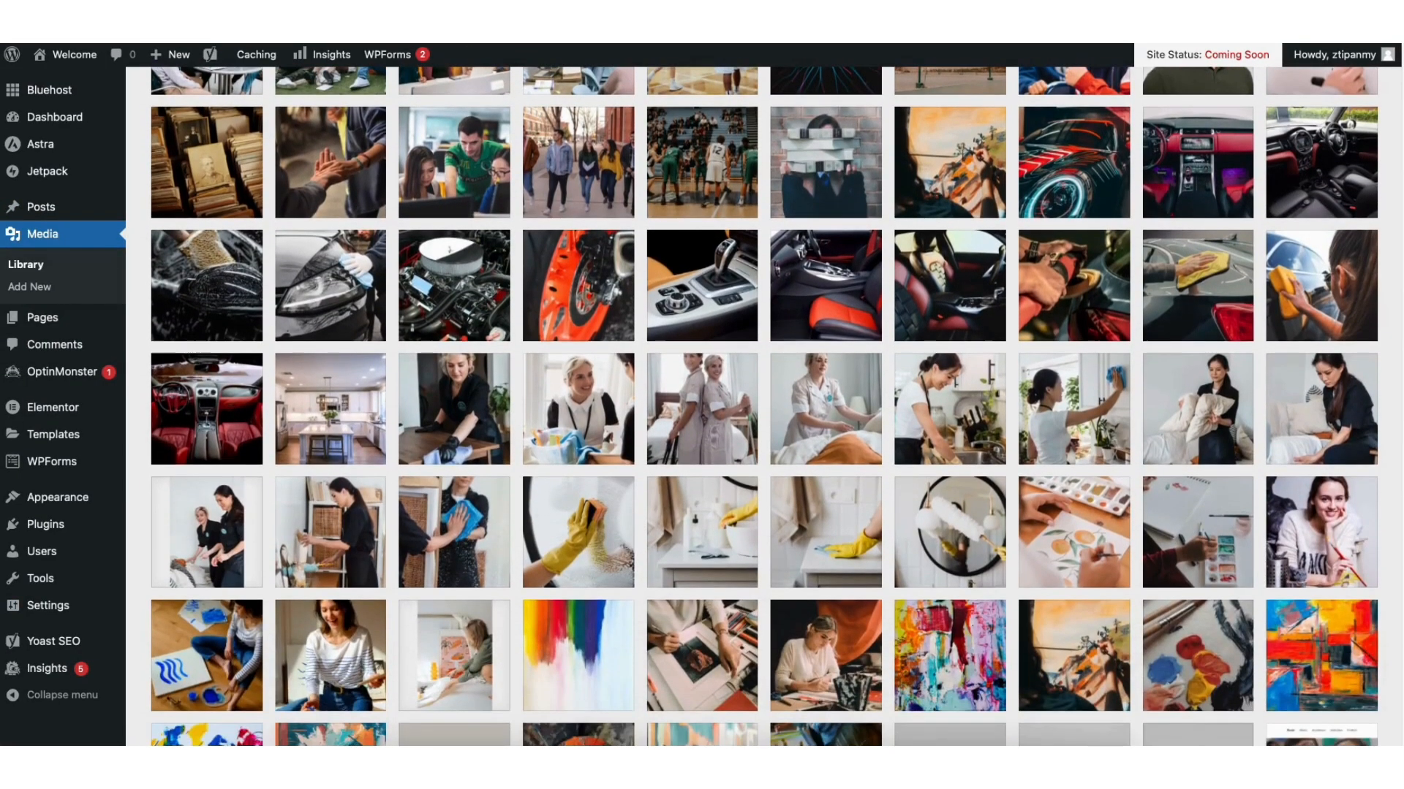
scroll(1389, 242, up, 6)
scroll(1389, 242, up, 1)
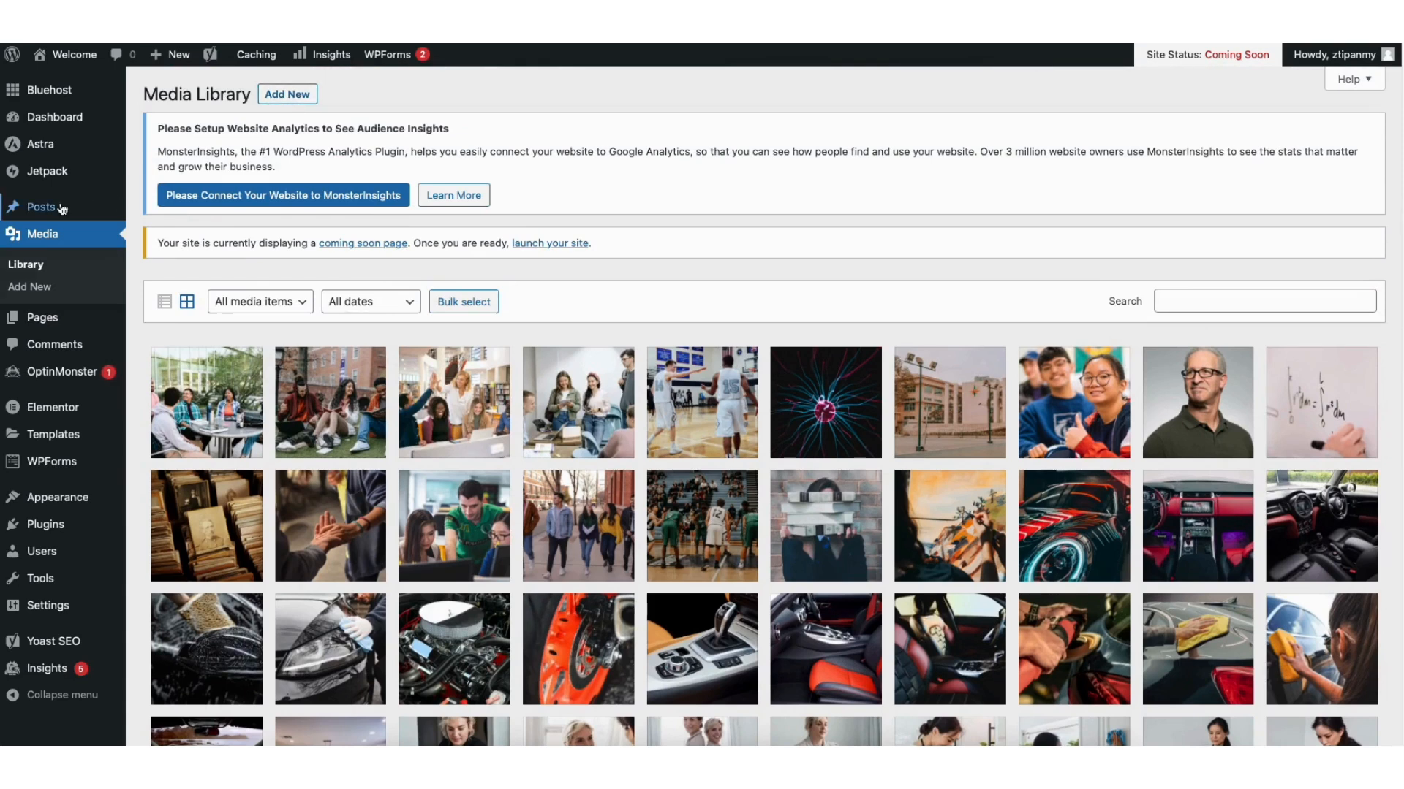
Look at the list of all posts and the site's comments
mouse_move(52, 209)
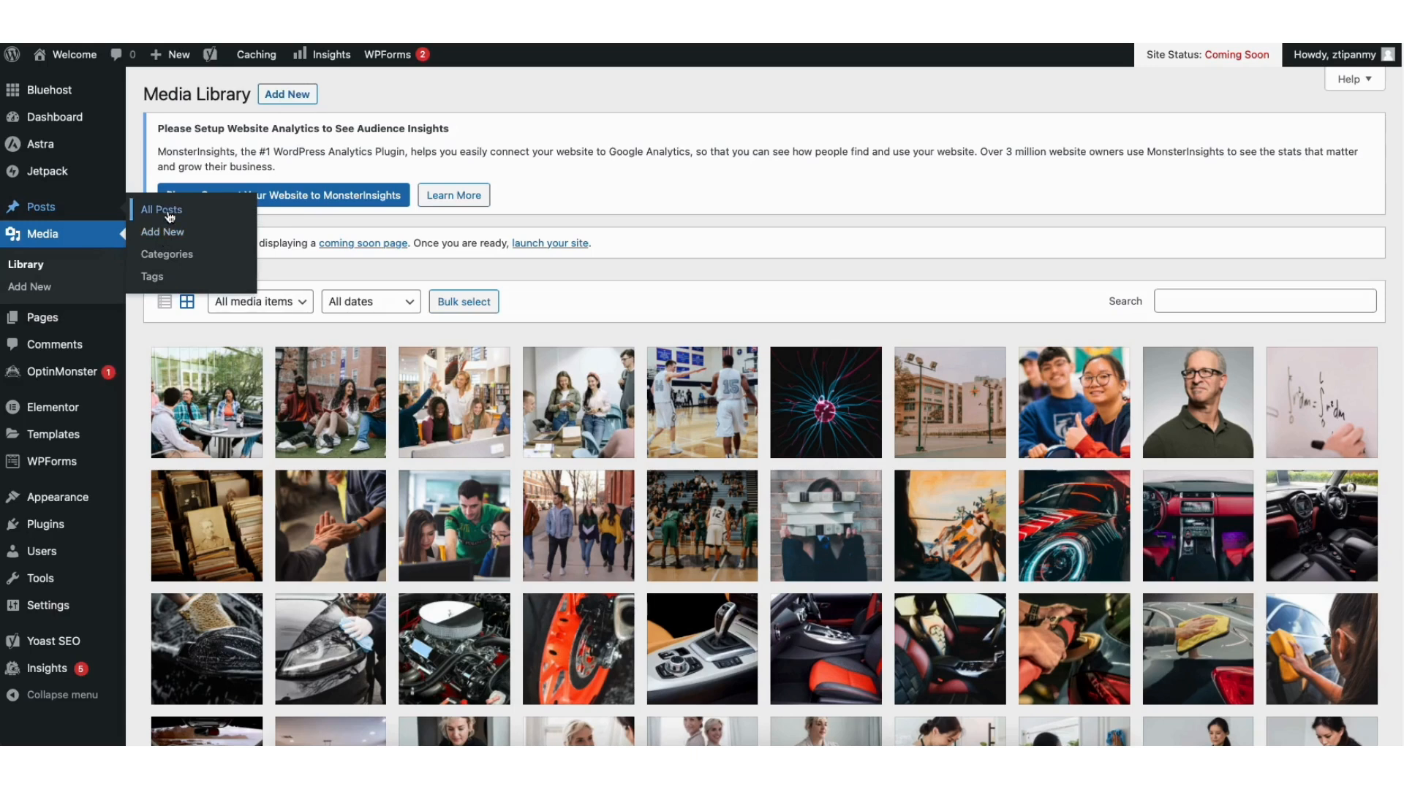
click(169, 216)
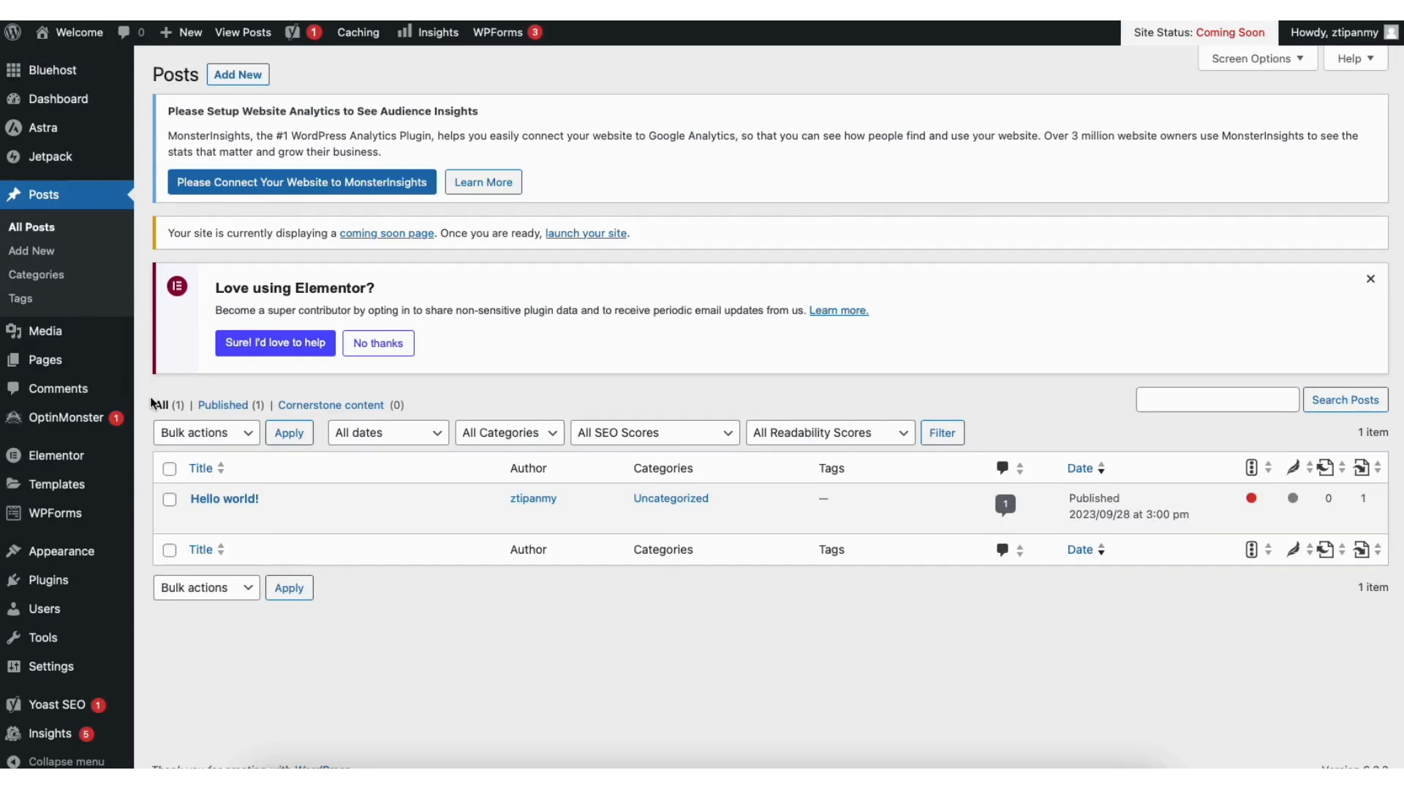
click(71, 391)
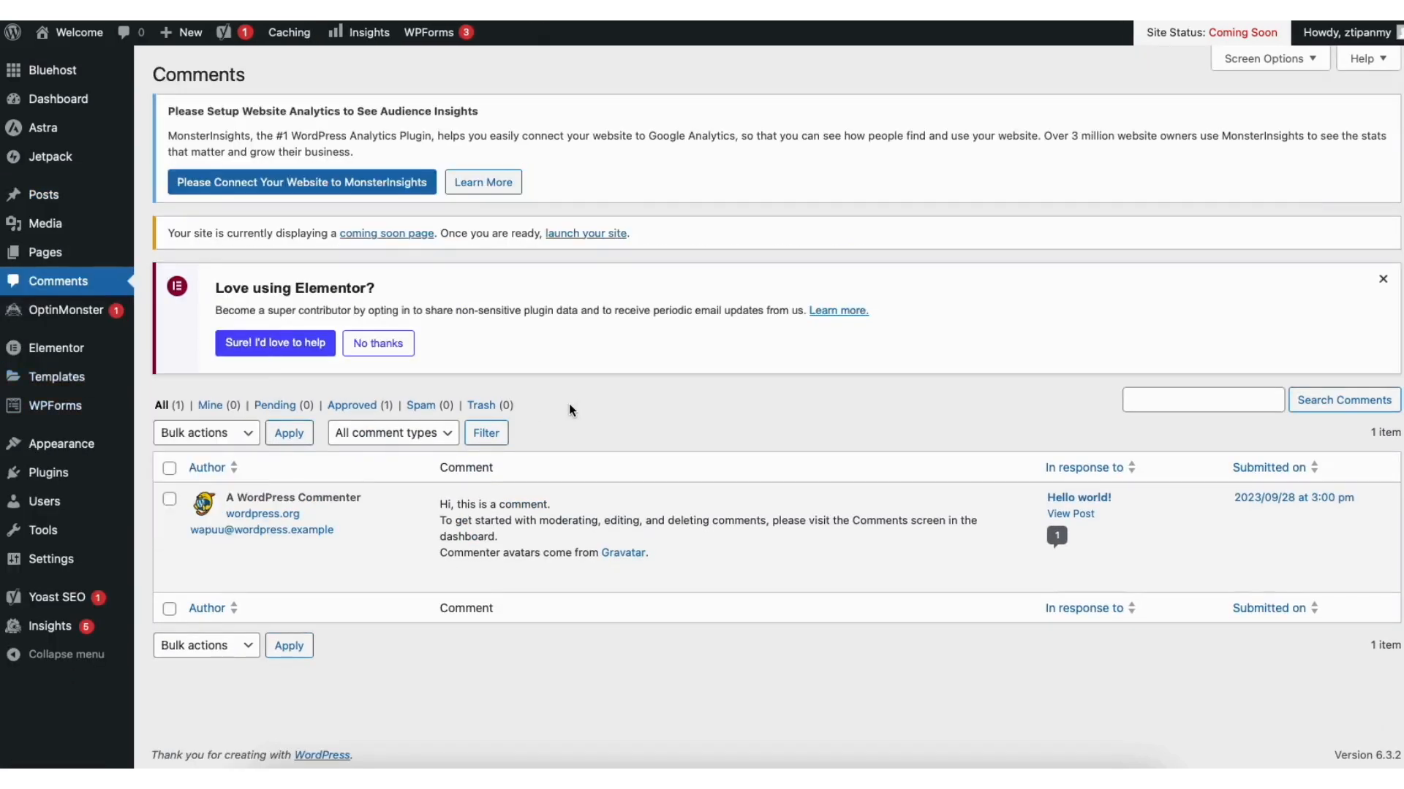
mouse_move(519, 582)
Open the page for adding new plugins and look through the featured plugins
mouse_move(48, 473)
click(176, 500)
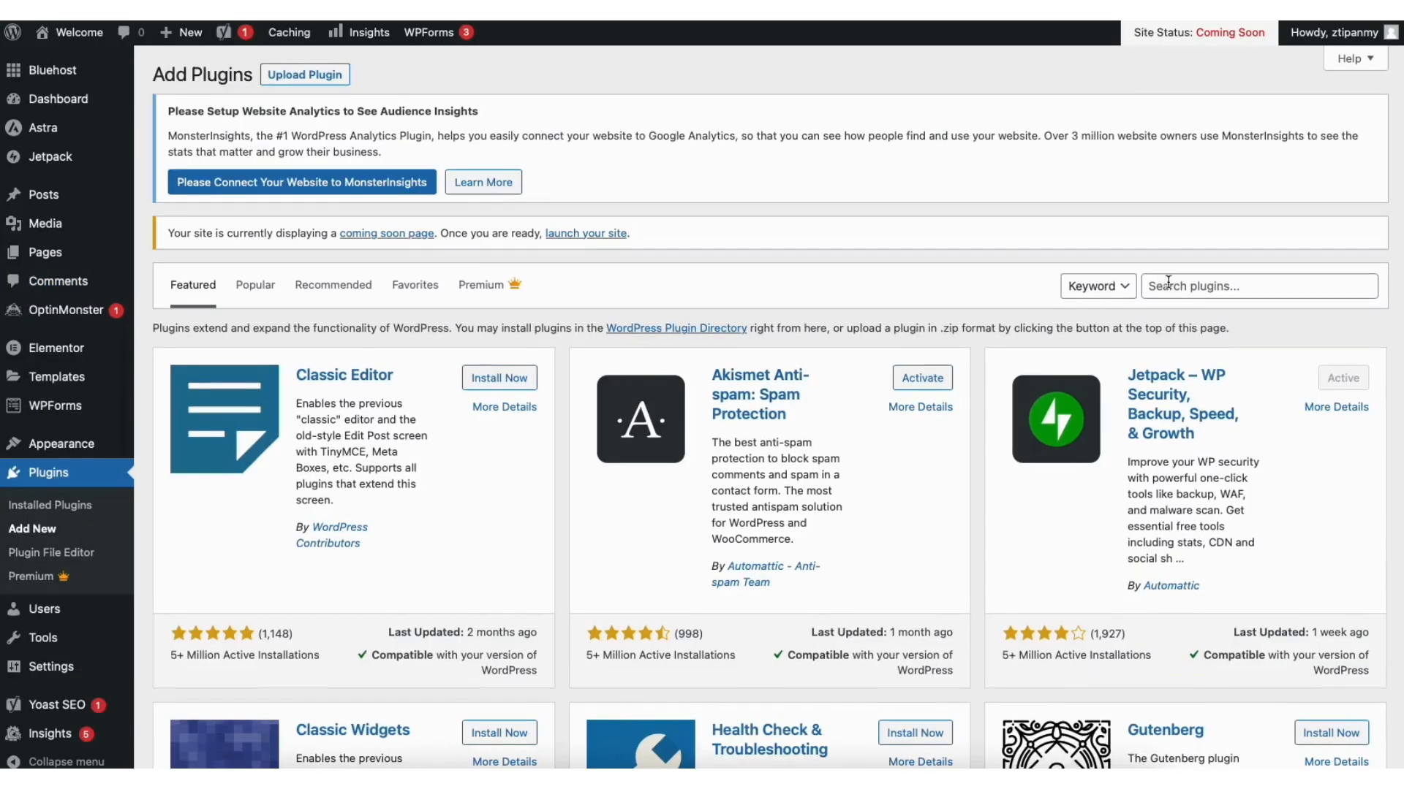
scroll(768, 410, down, 5)
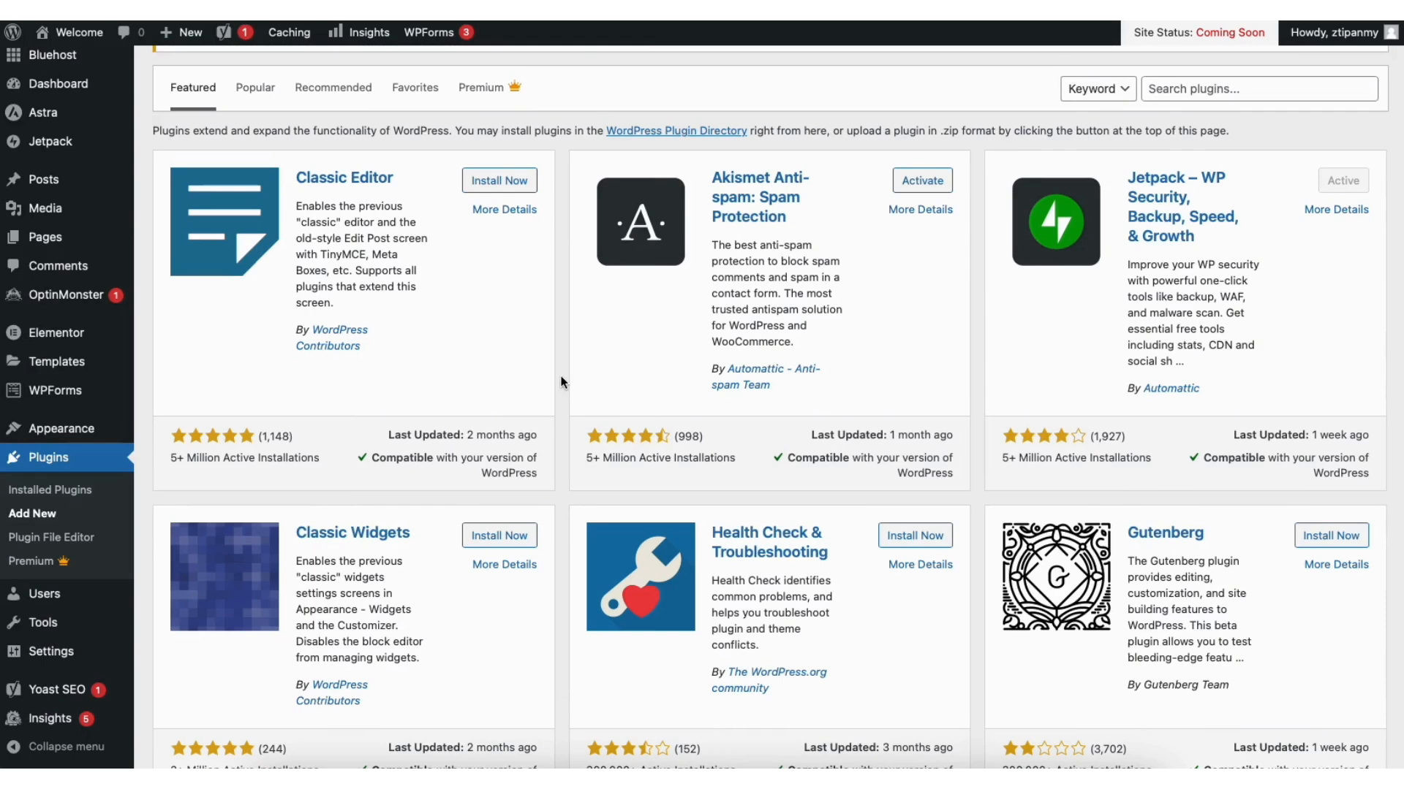
Open the Primary menu for editing and add Sample Page between the Services and Contact items
mouse_move(85, 434)
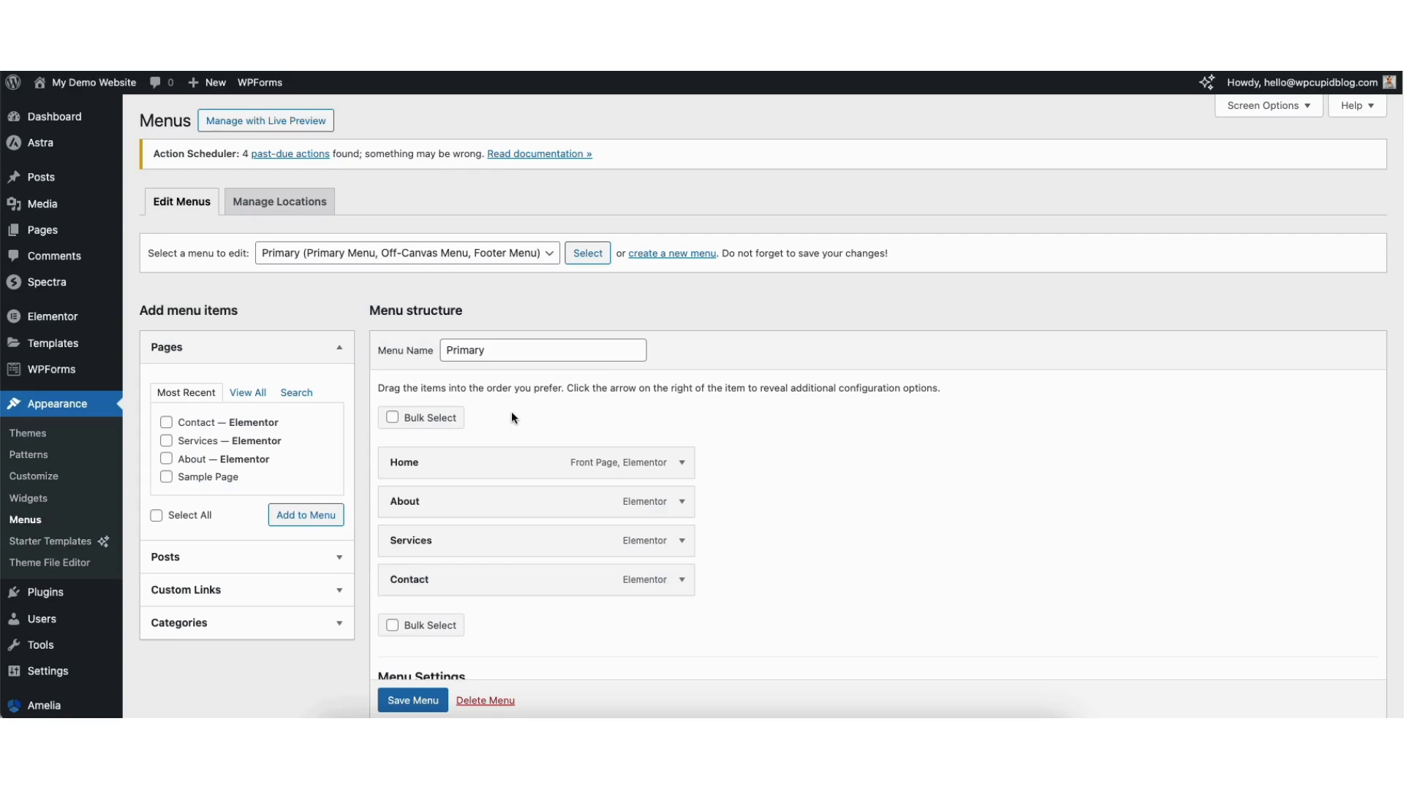
click(400, 255)
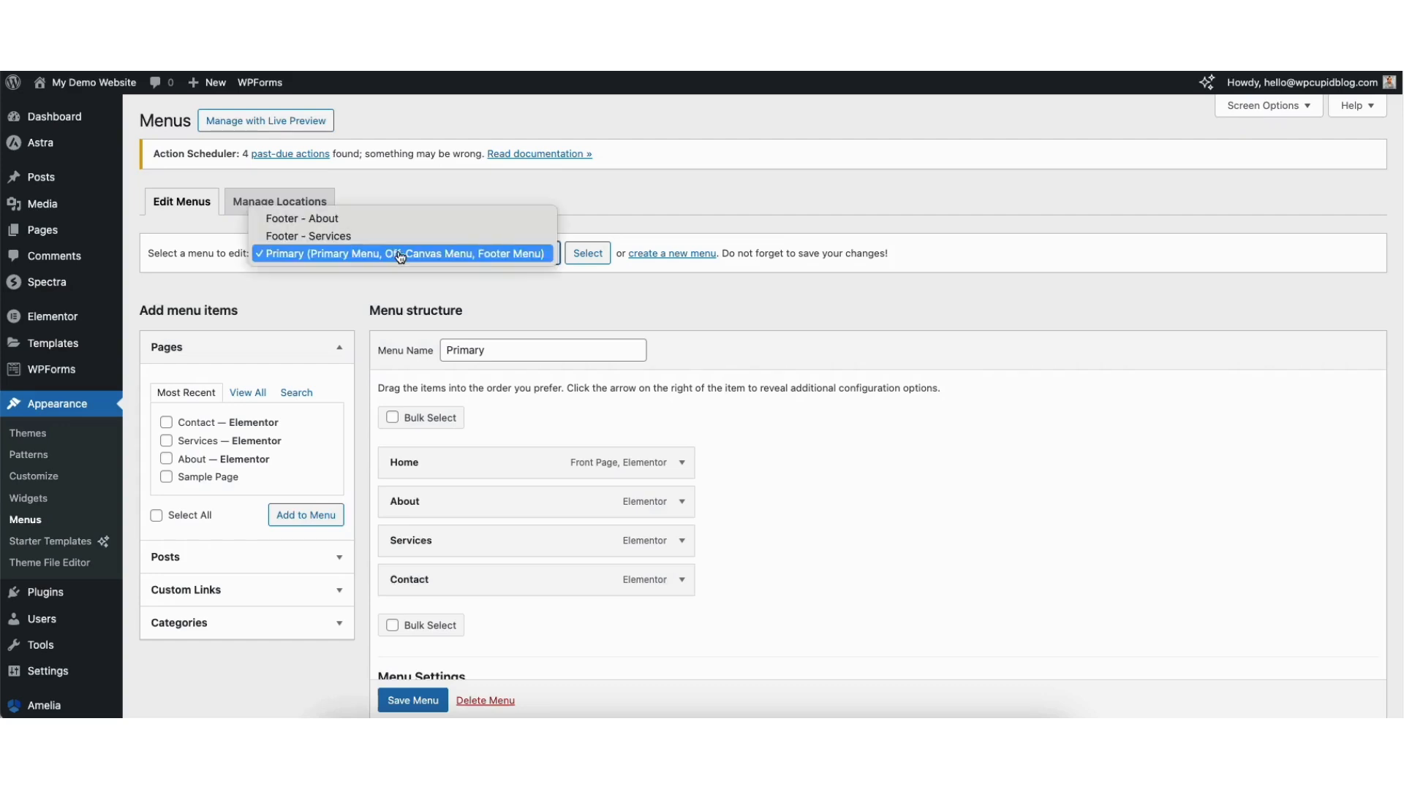
click(455, 256)
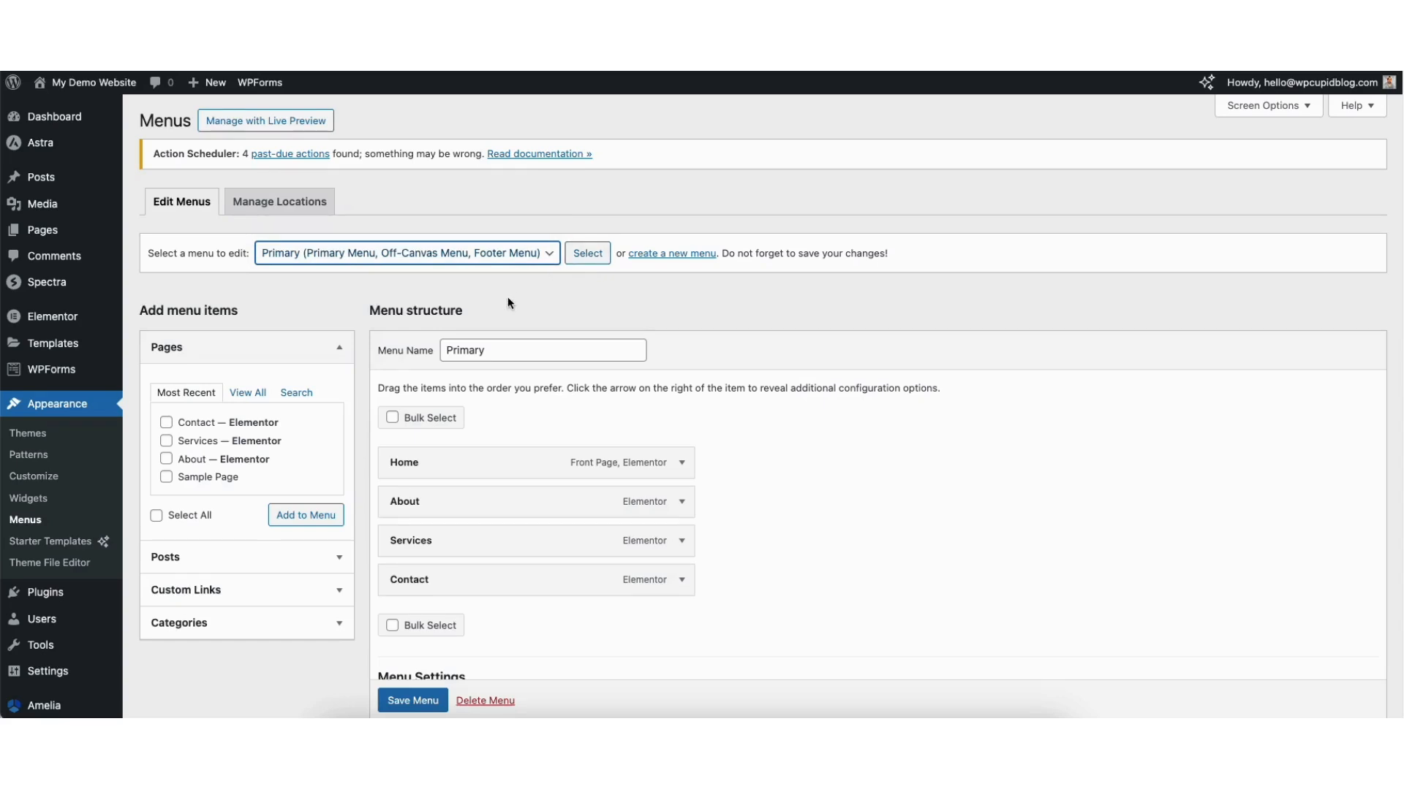
click(166, 476)
click(310, 516)
drag(422, 620, 420, 580)
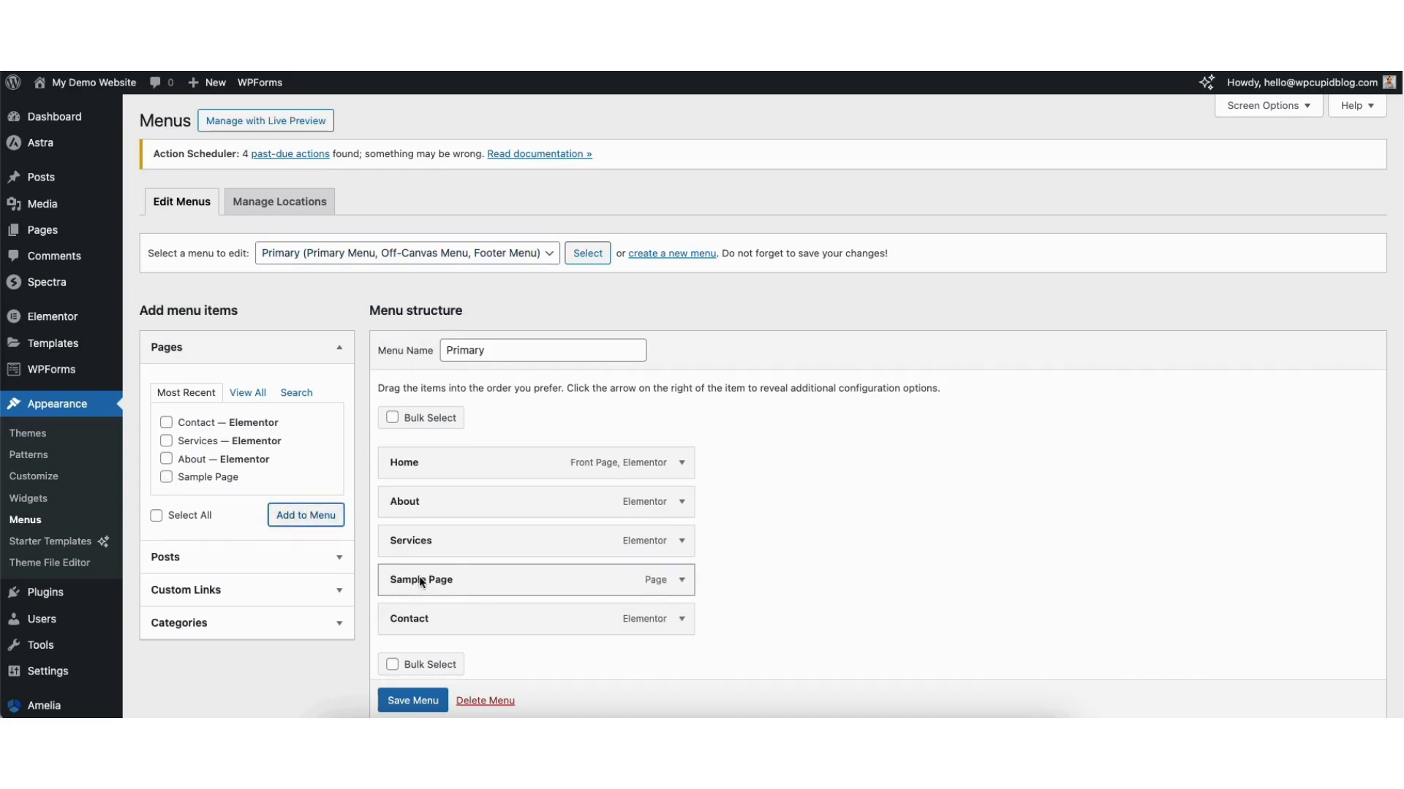
Look at the Sample Page menu item's navigation label, move and remove options, and collapse the item unchanged
click(682, 582)
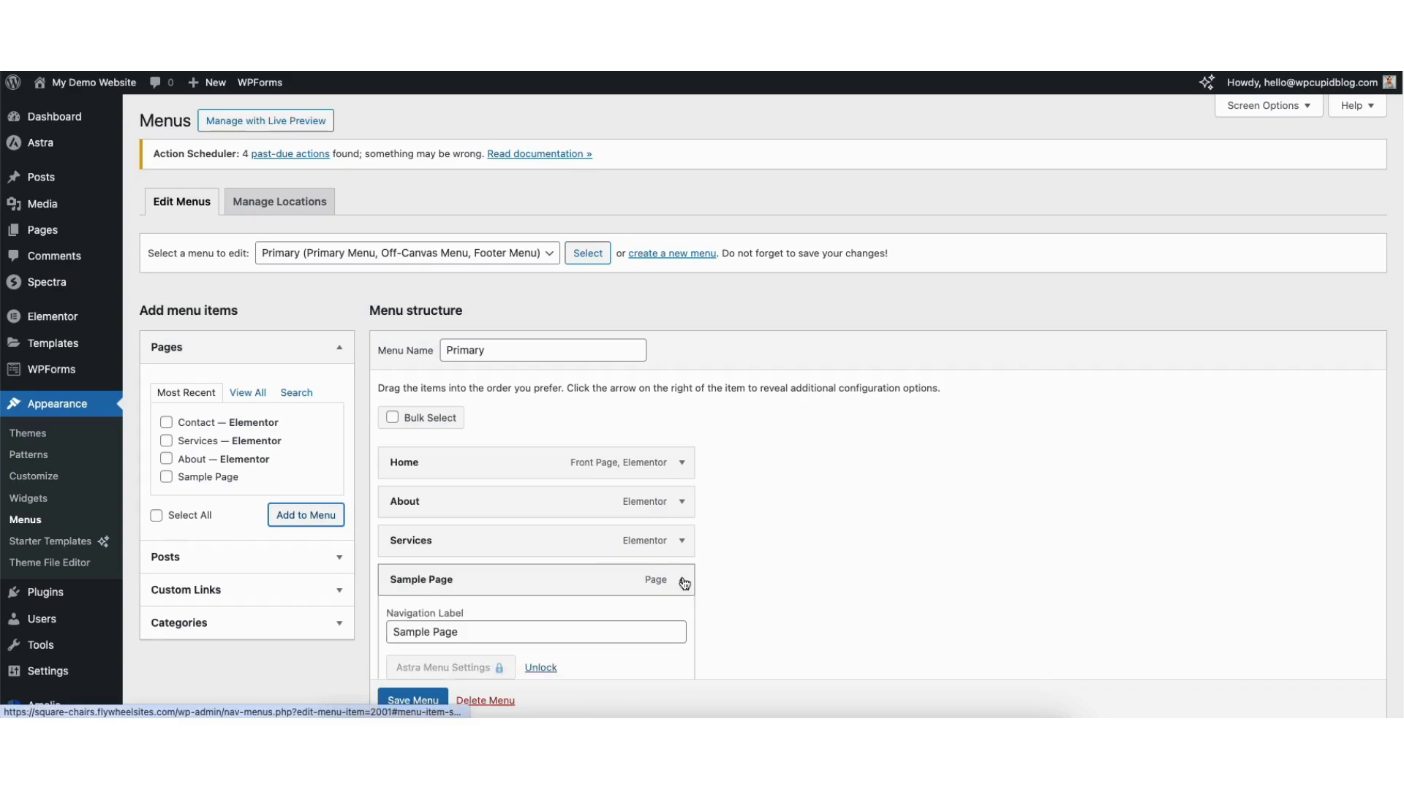
drag(395, 633, 475, 633)
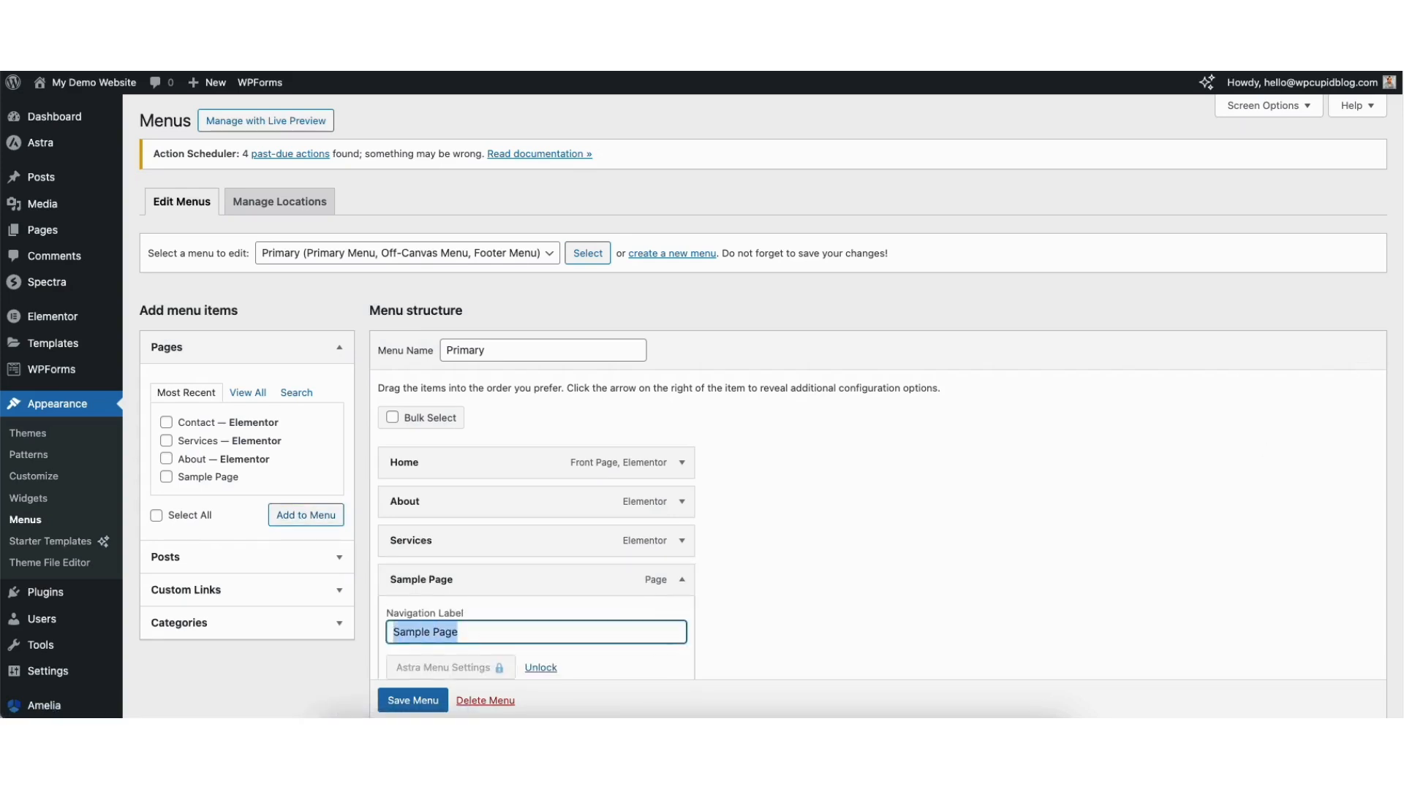
scroll(1384, 417, down, 3)
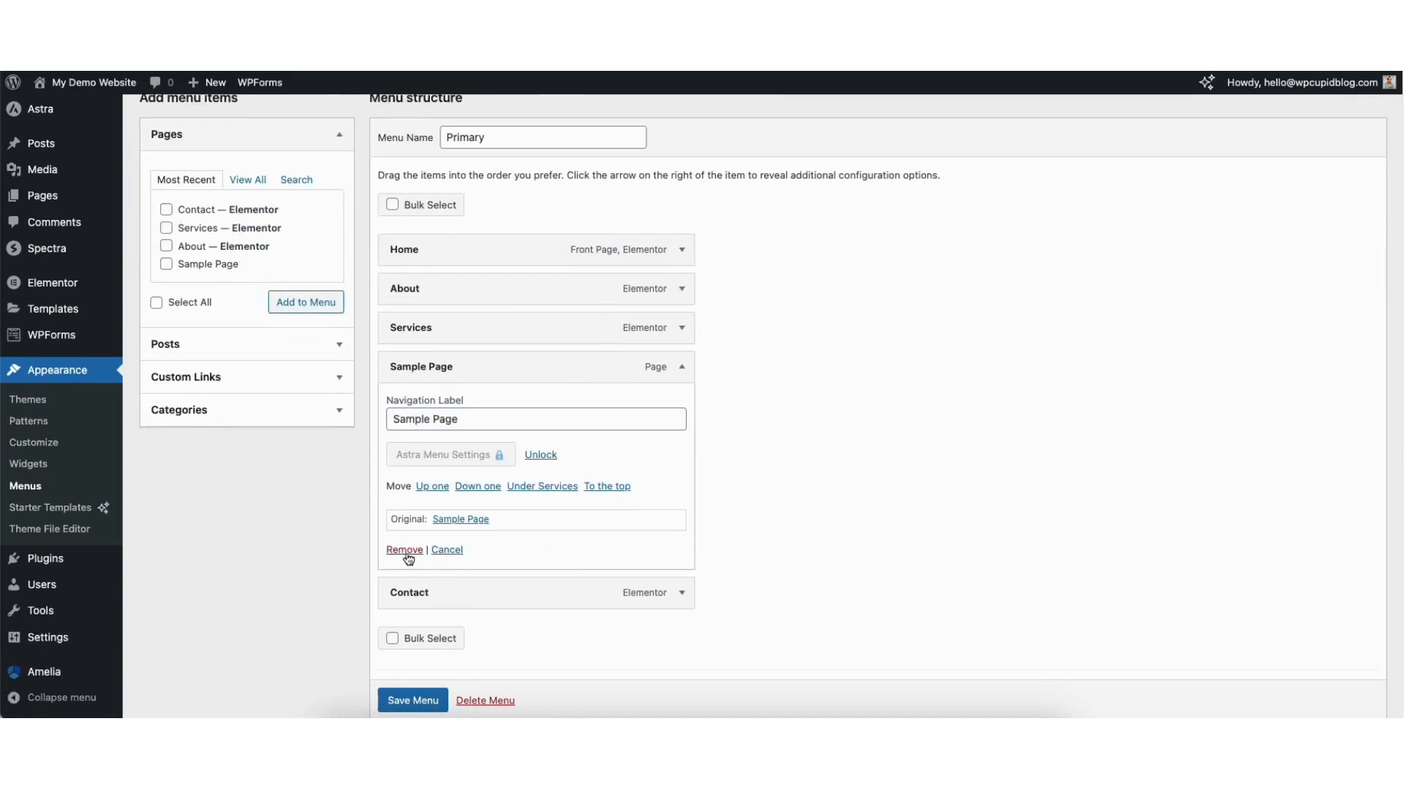
scroll(1354, 248, up, 3)
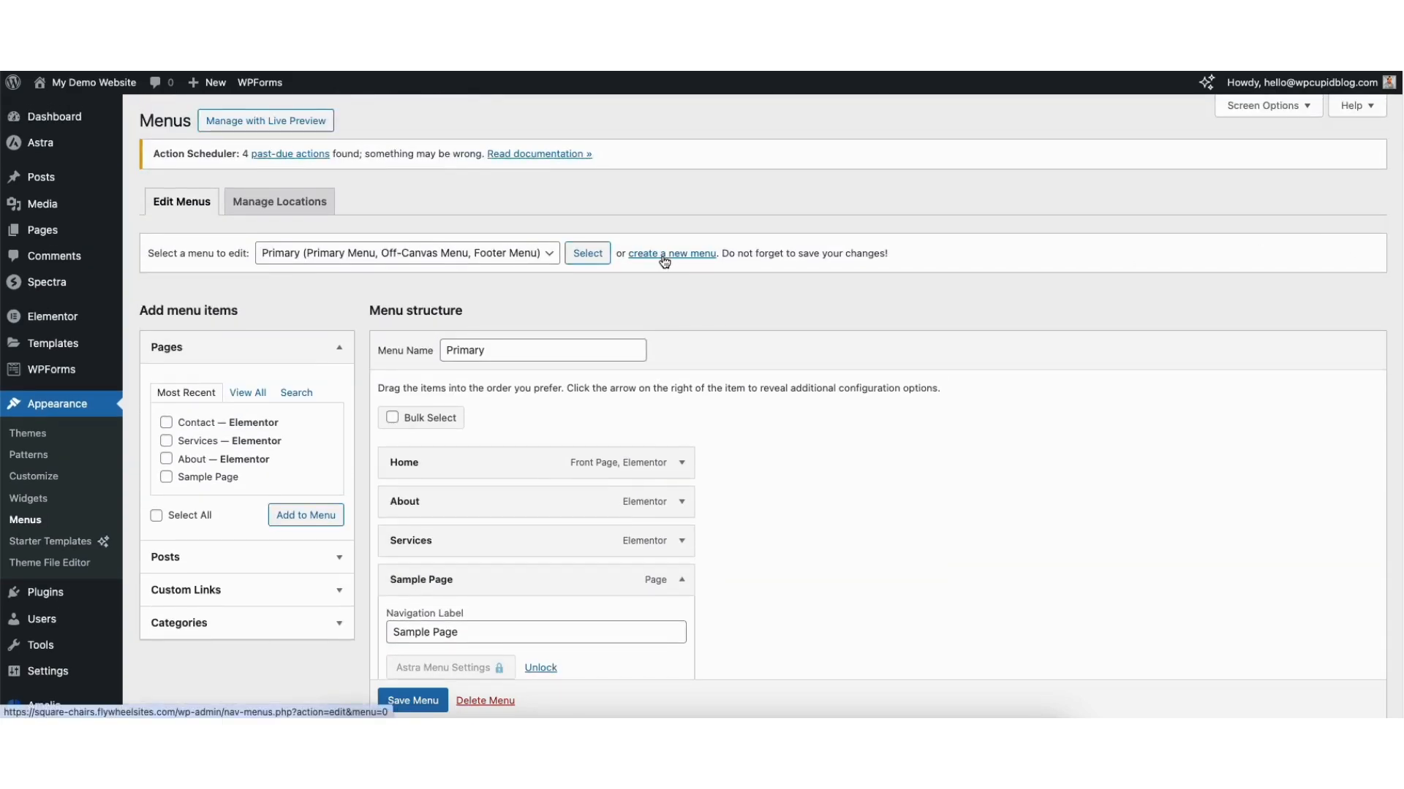
click(682, 581)
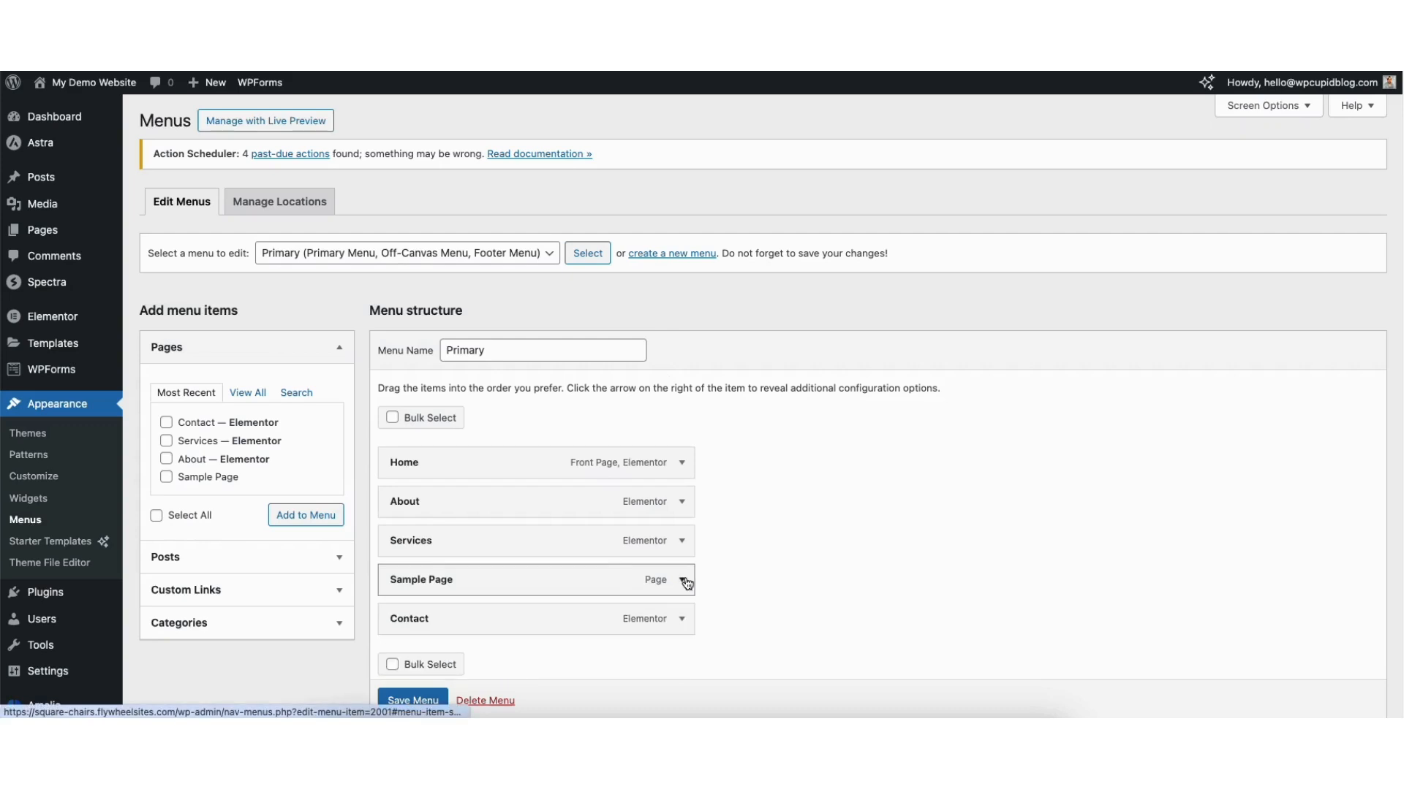
Add a second Sample Page to the Primary menu, nest both Sample Page items under Services, and save the menu
click(166, 477)
click(307, 515)
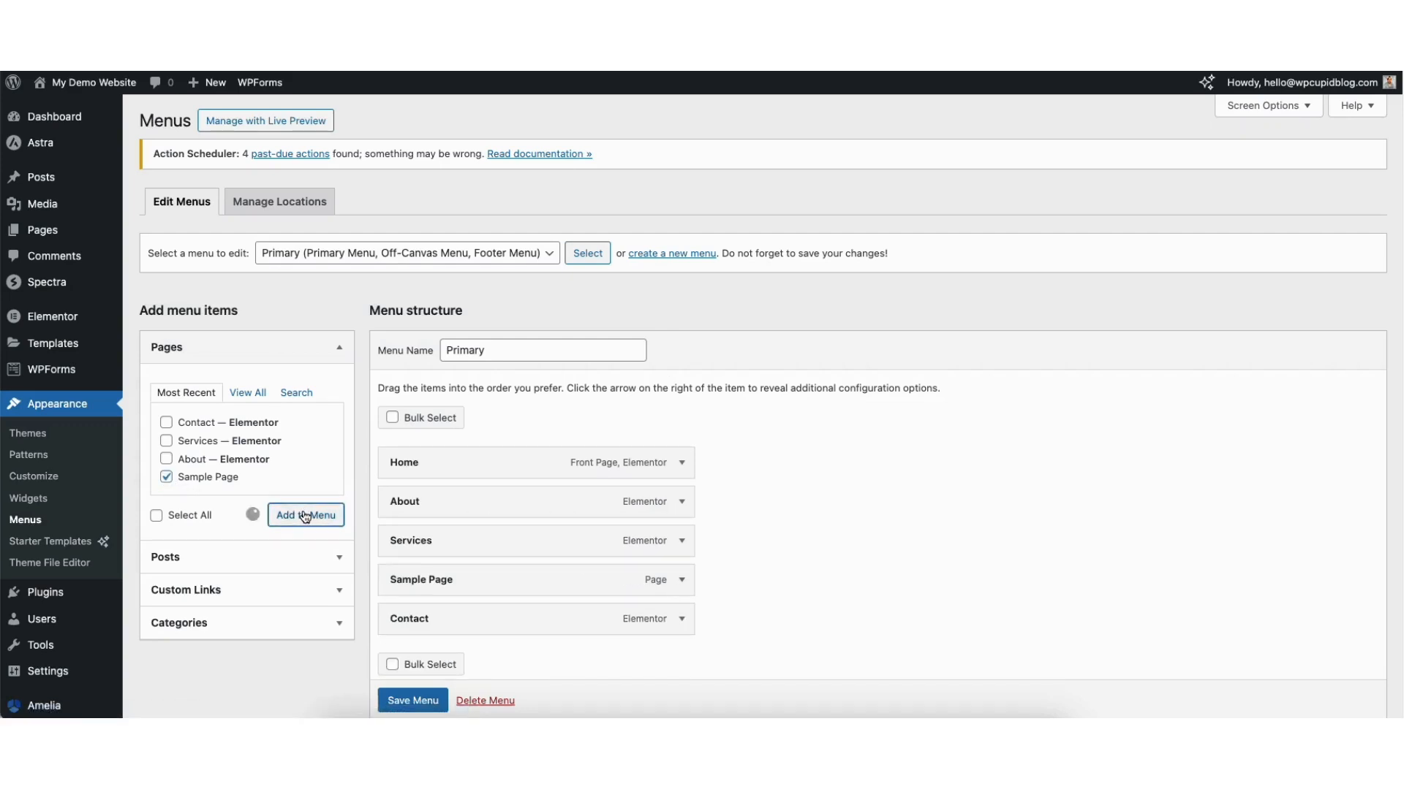
drag(423, 660, 445, 575)
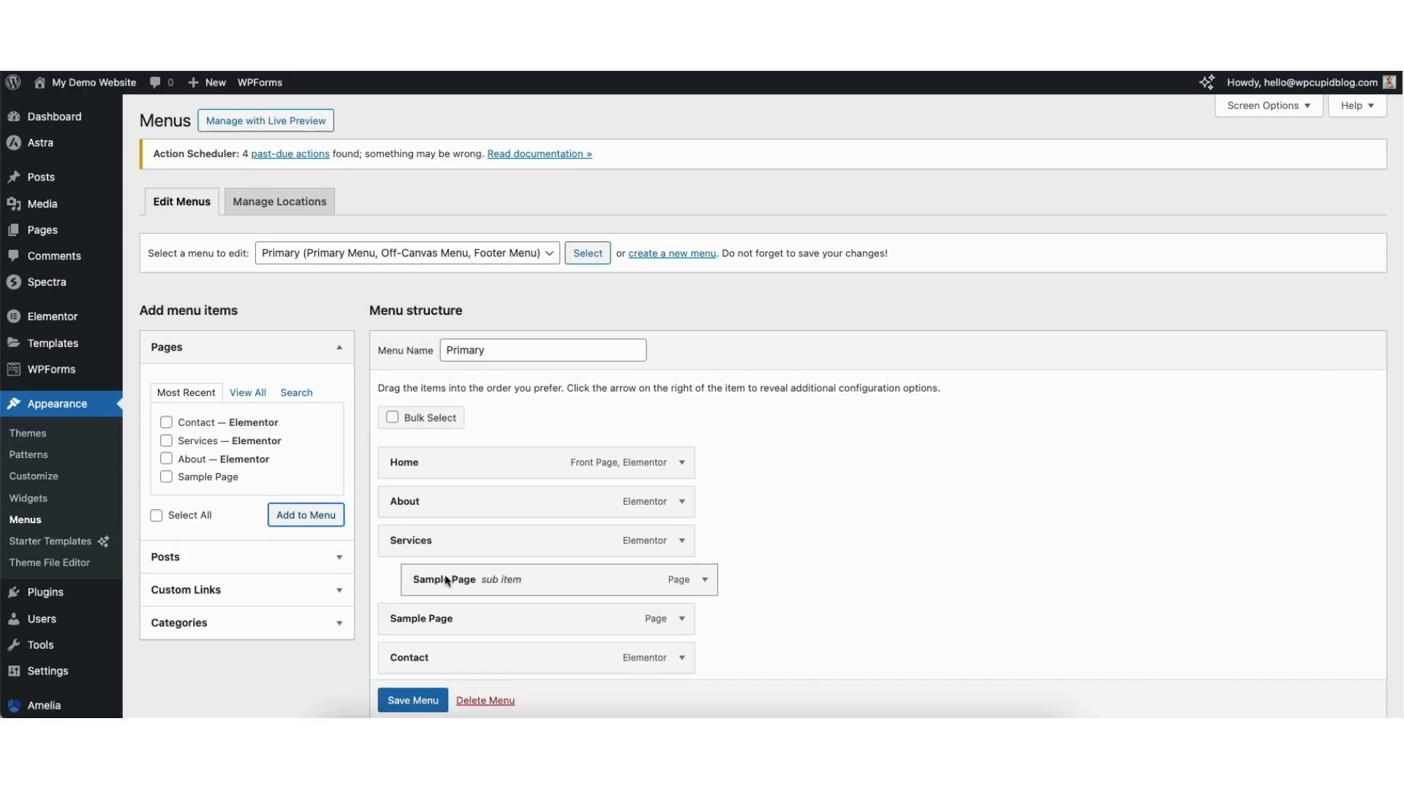
drag(401, 619, 429, 620)
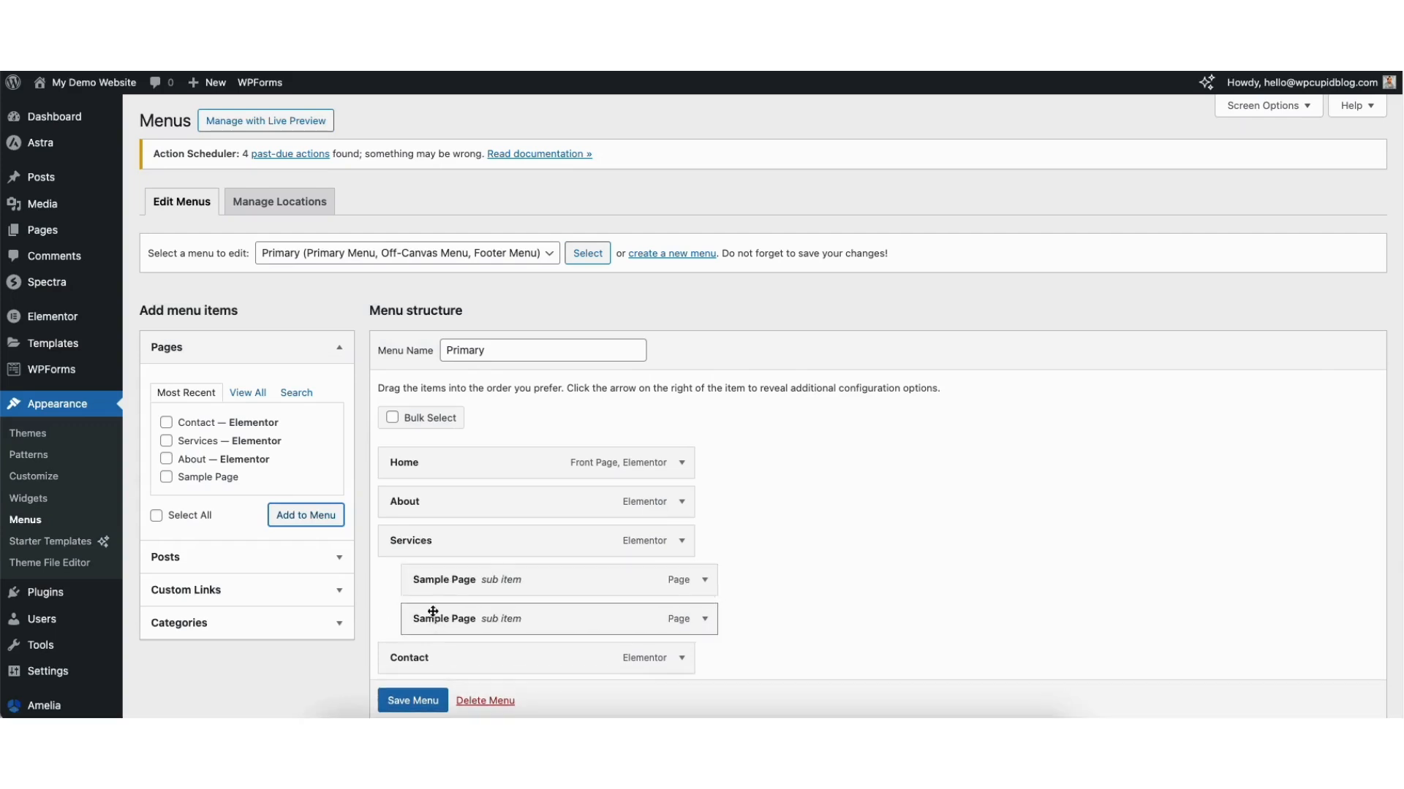
scroll(414, 534, down, 1)
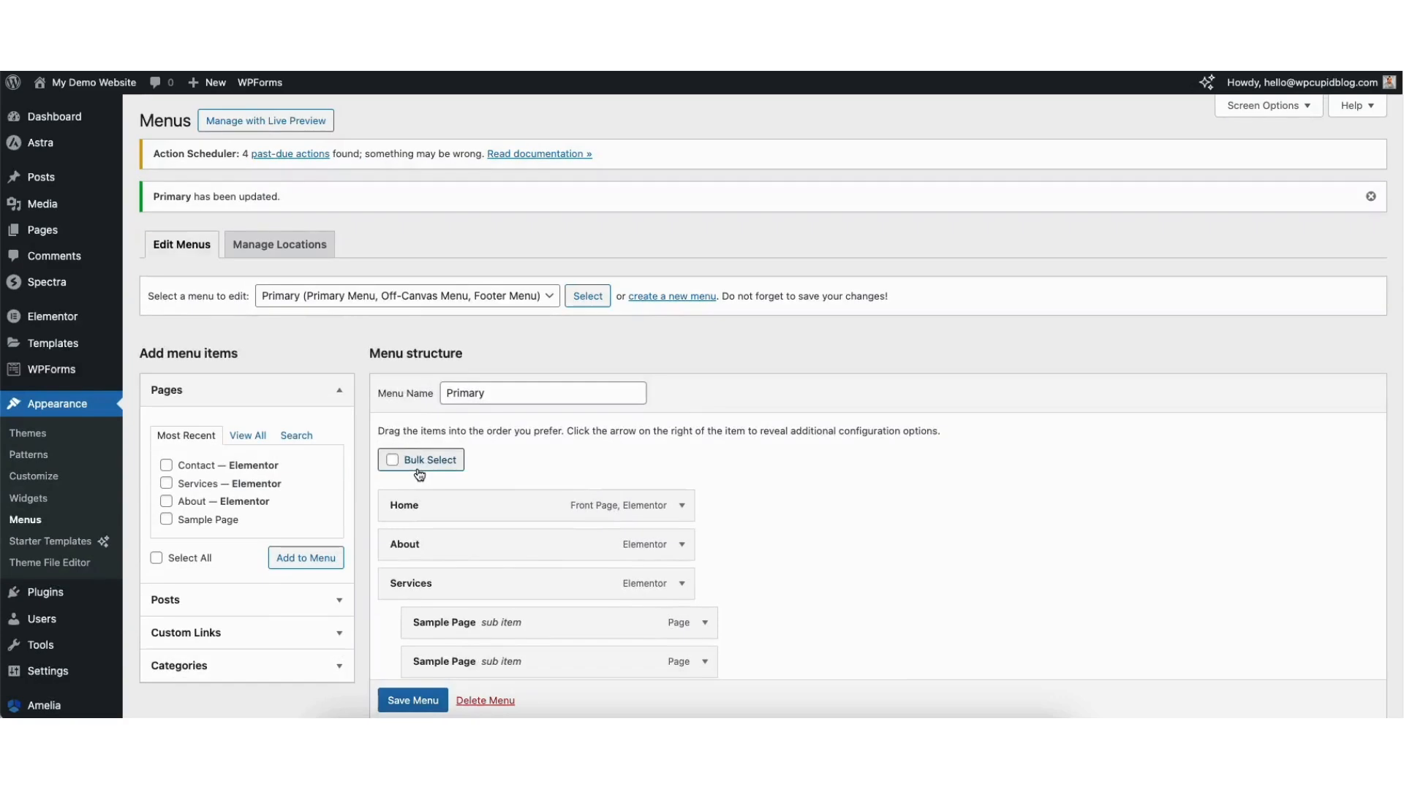
Visit the live home page and check the Services submenu in the header
click(64, 107)
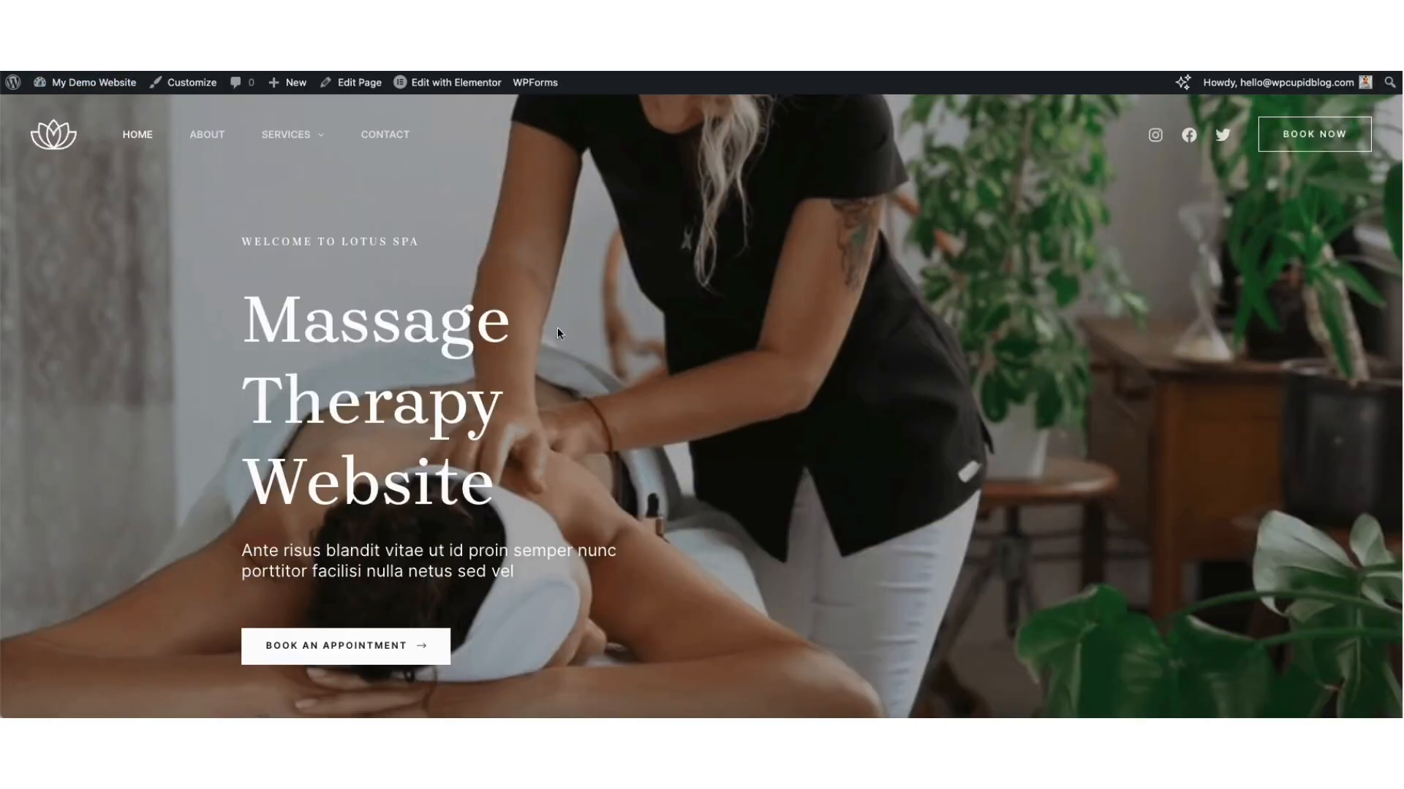
mouse_move(289, 144)
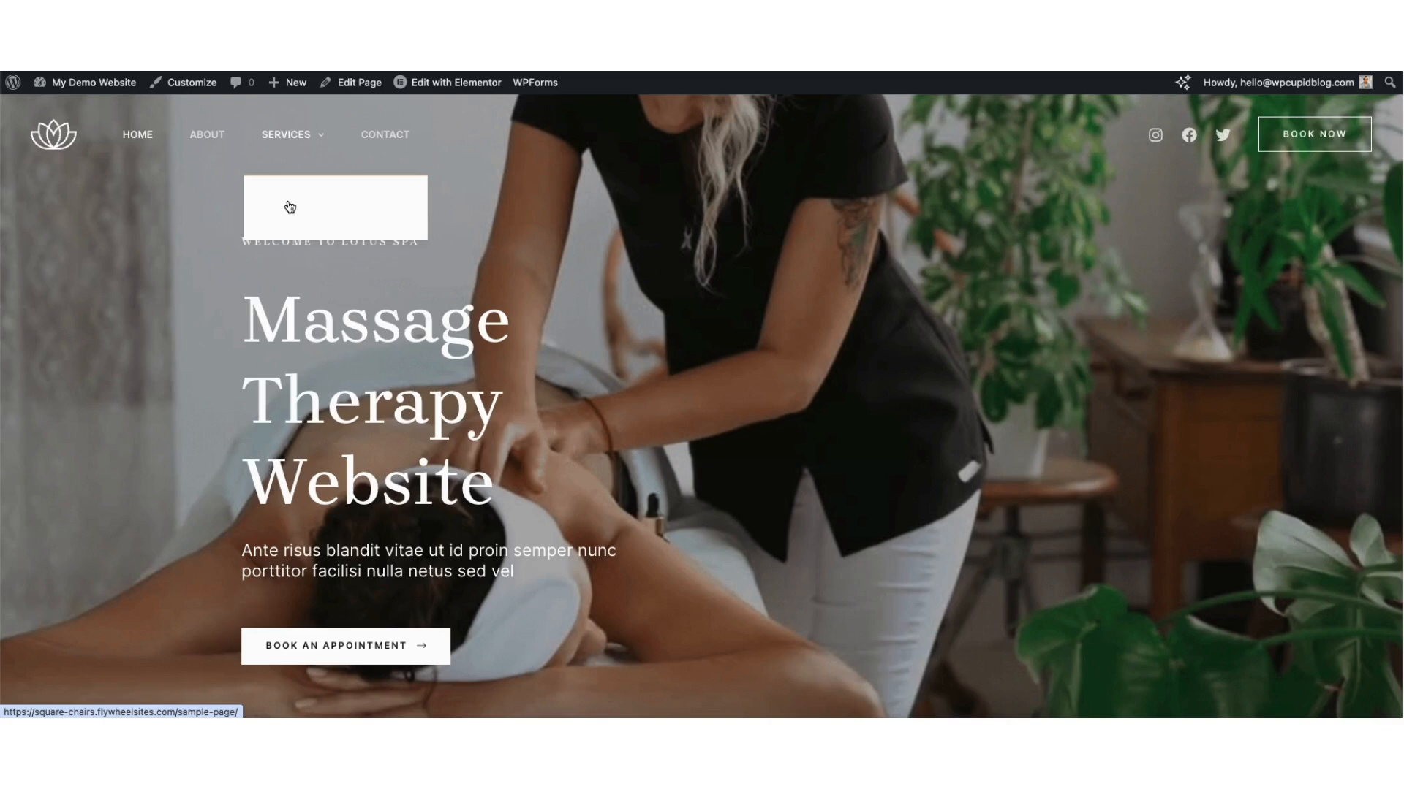
Customize the site from the home page and open the Transparent Header design settings at the submenu colors
click(193, 83)
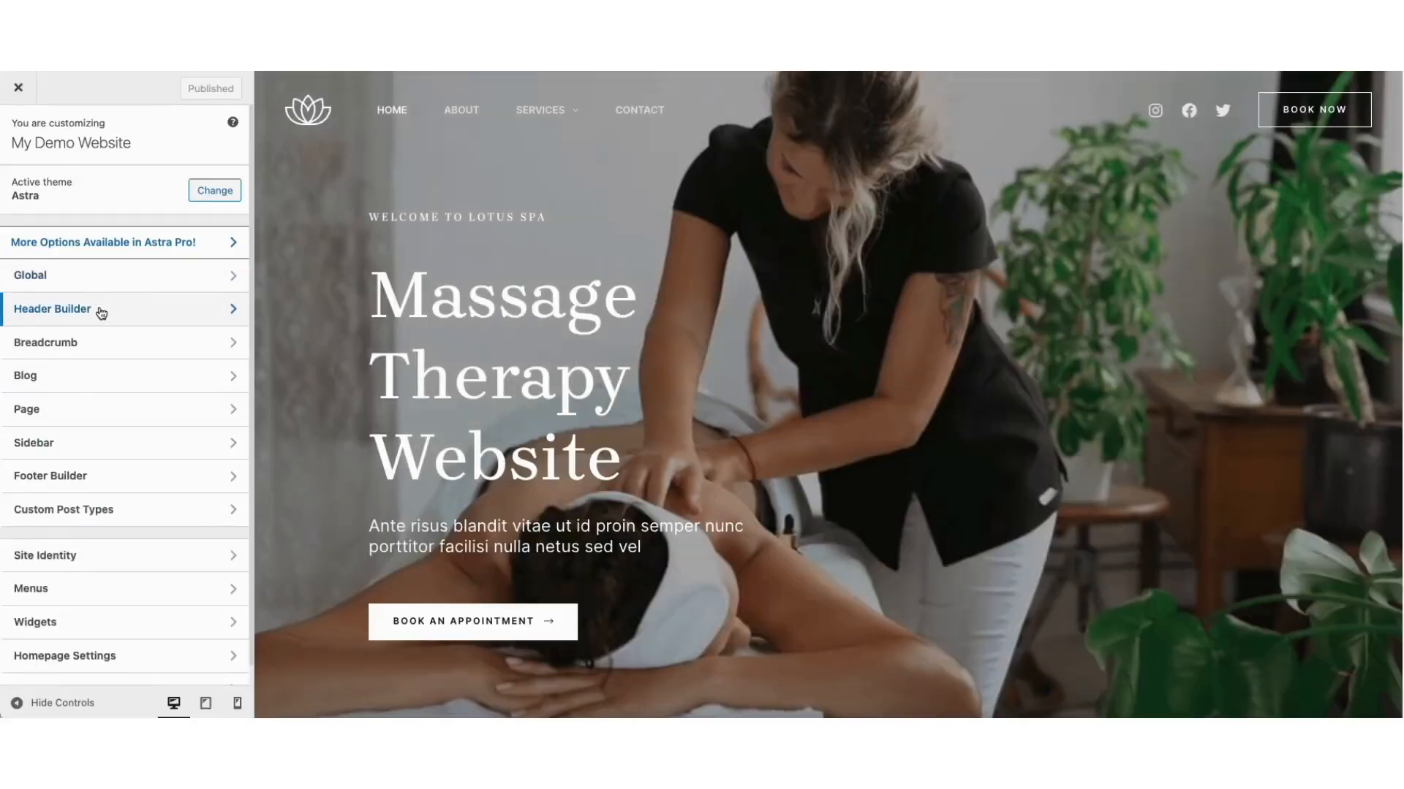
click(100, 311)
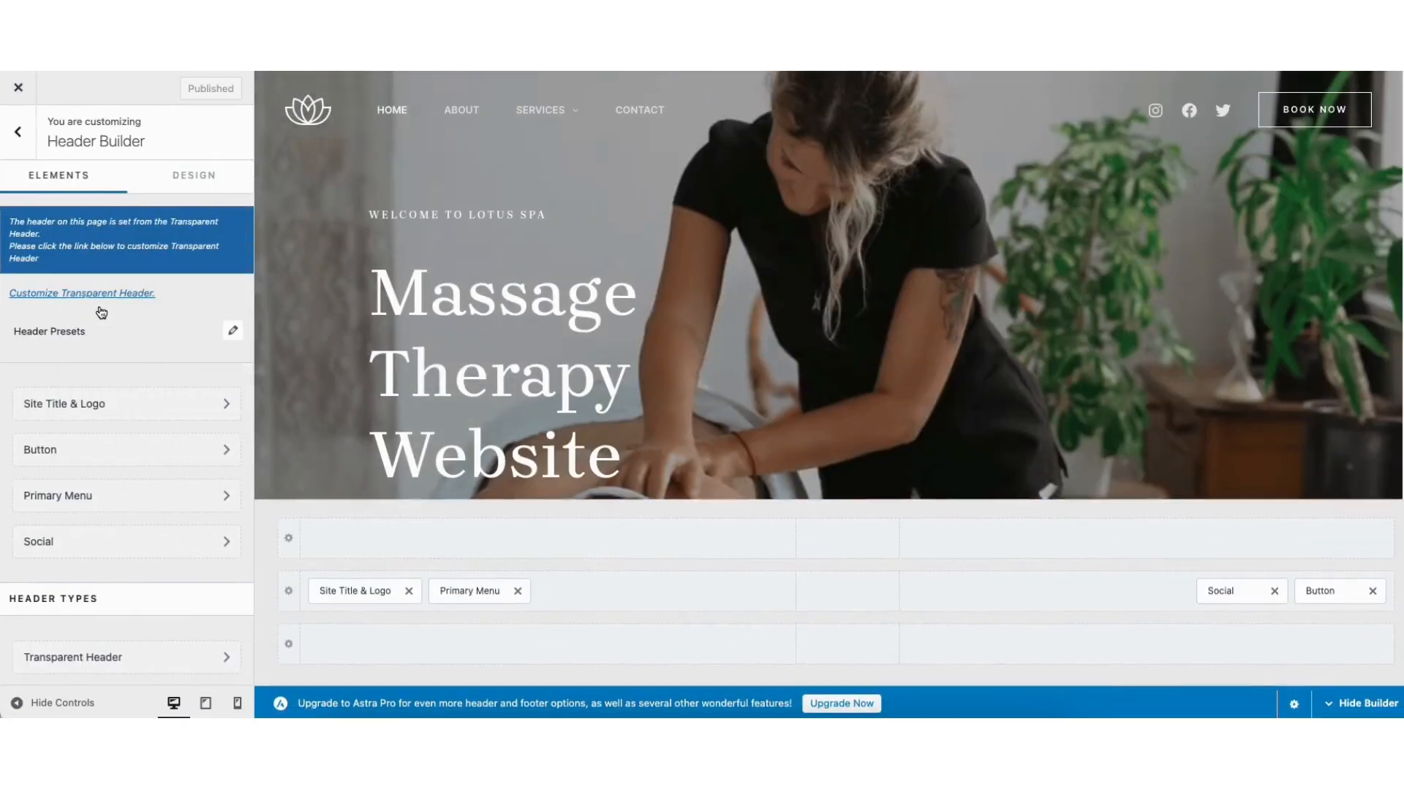
click(103, 658)
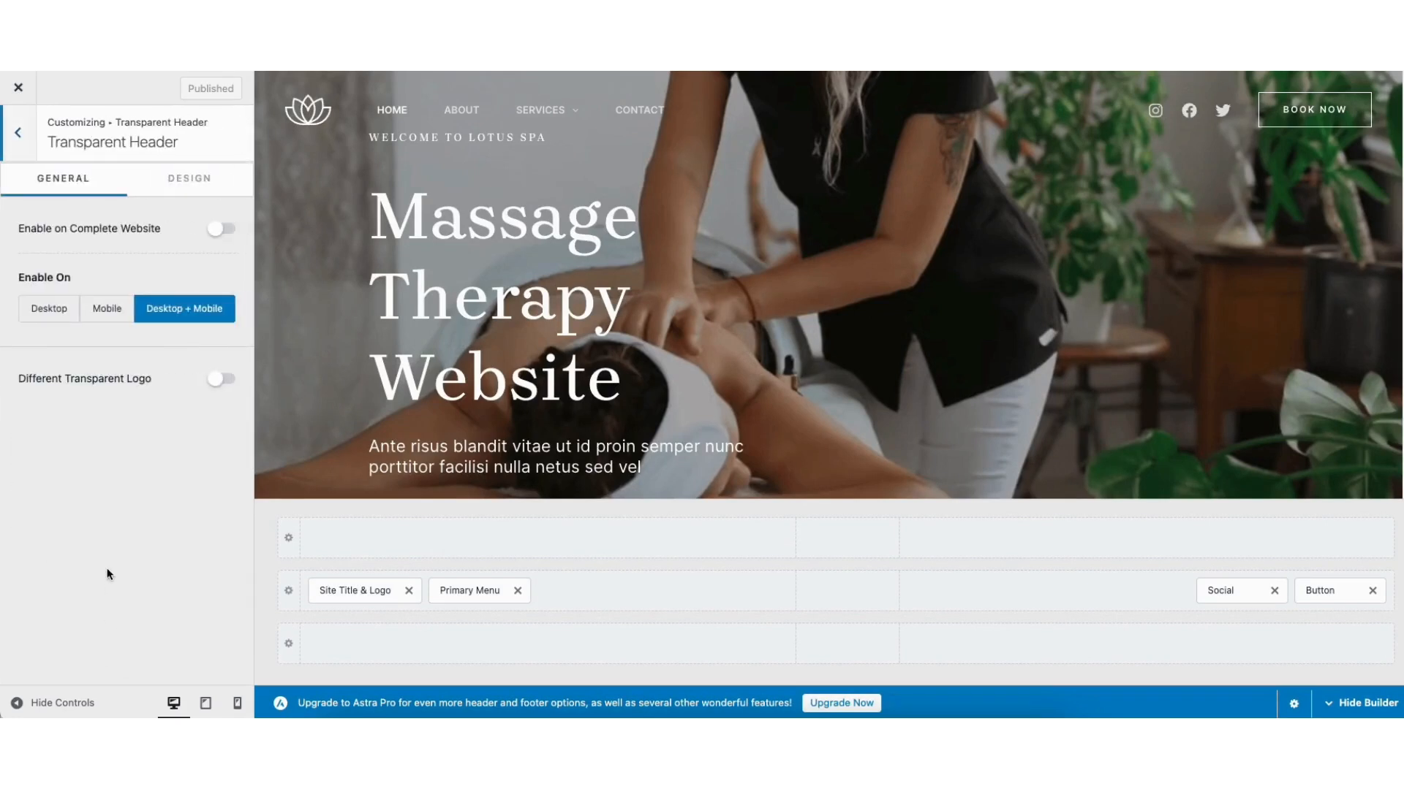
click(186, 183)
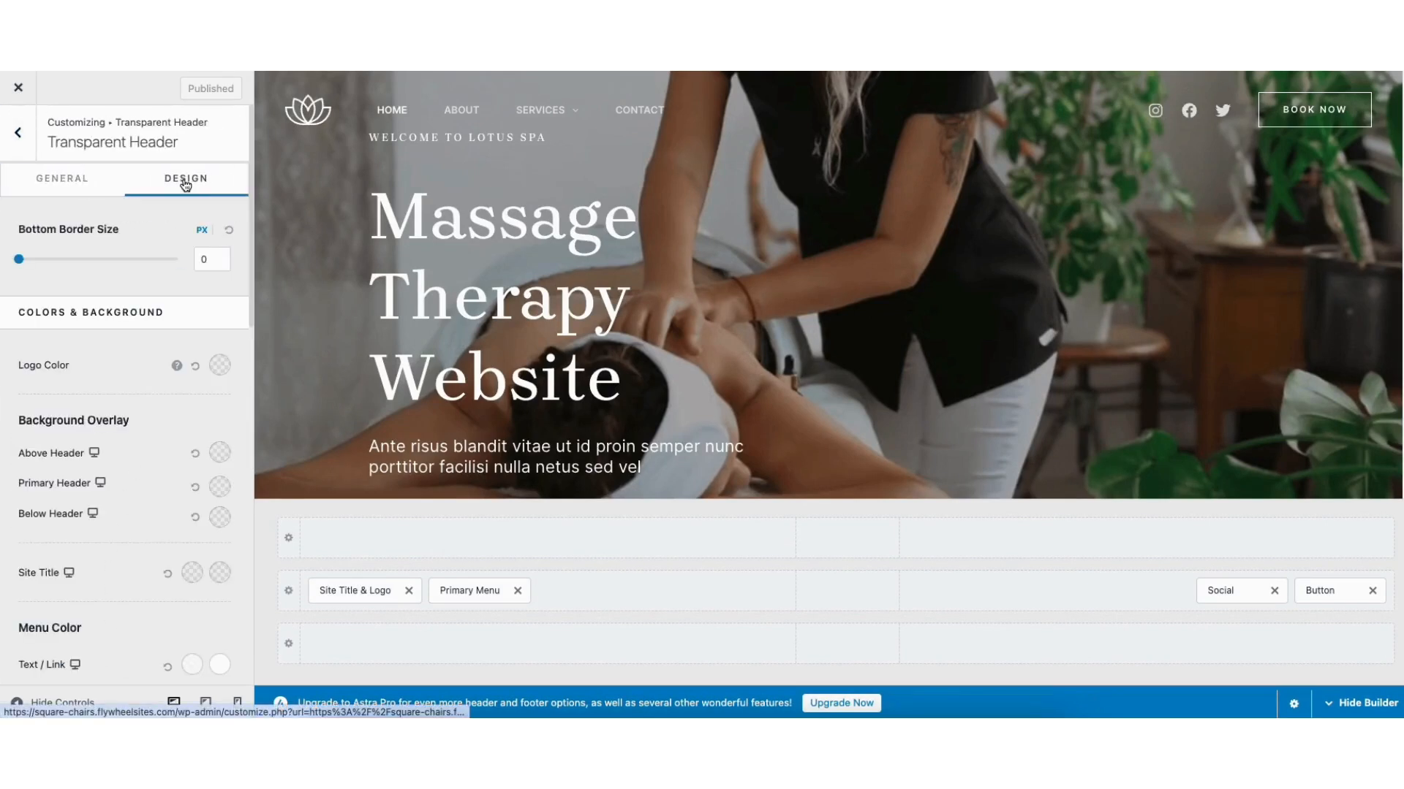
scroll(249, 283, down, 1)
scroll(248, 283, down, 10)
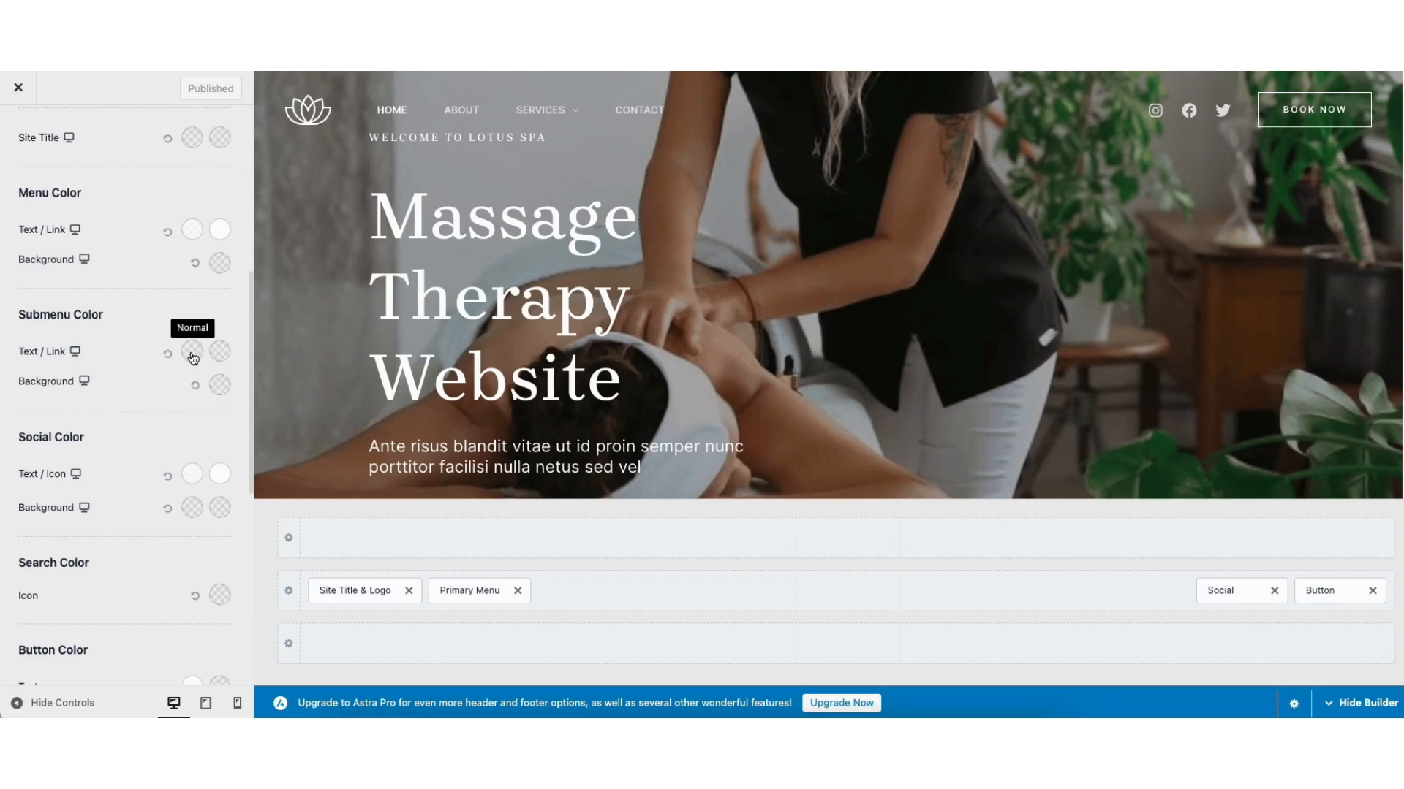
Set the submenu Text / Link color to #53A292 for the normal state and #CBA590 for the hover state, checking the Services submenu preview
click(192, 354)
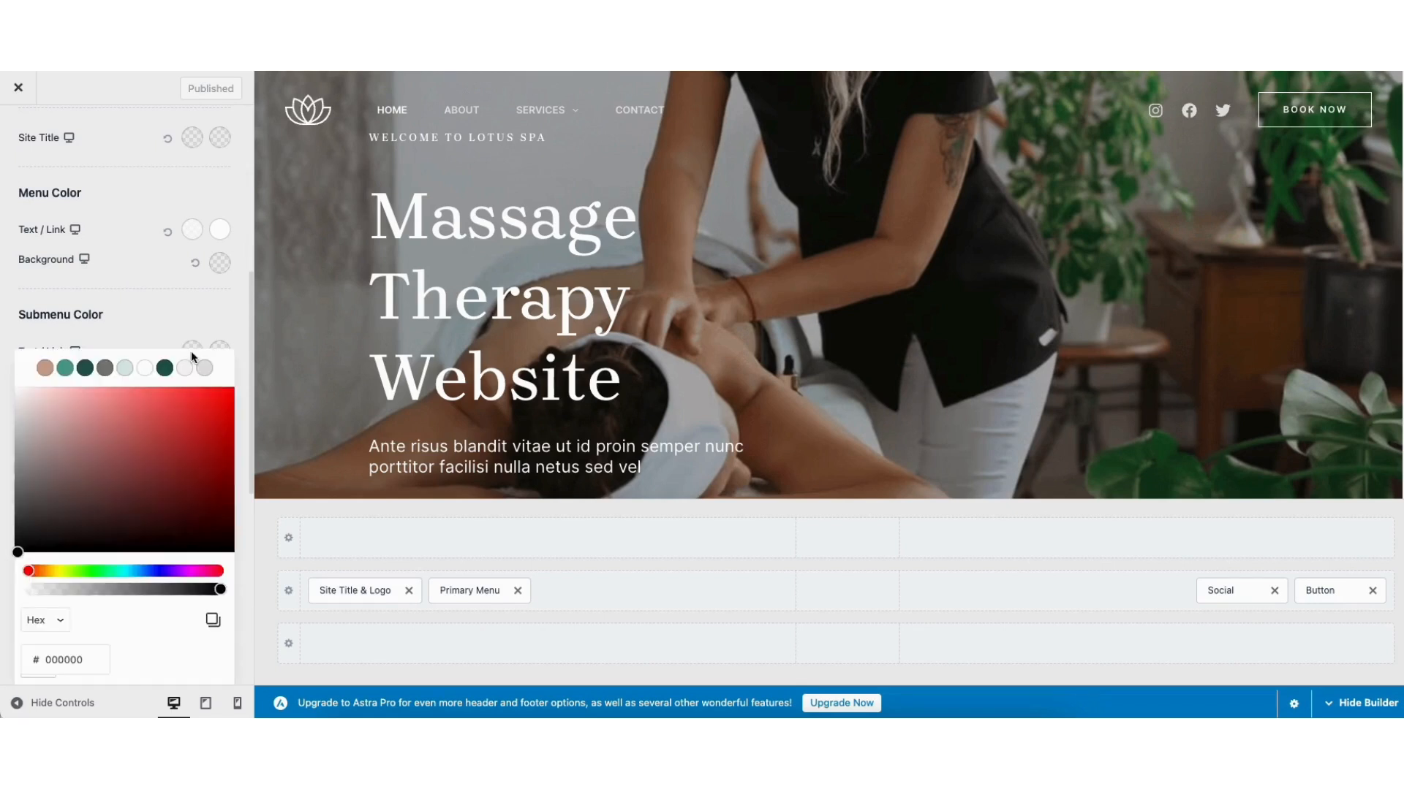
click(65, 368)
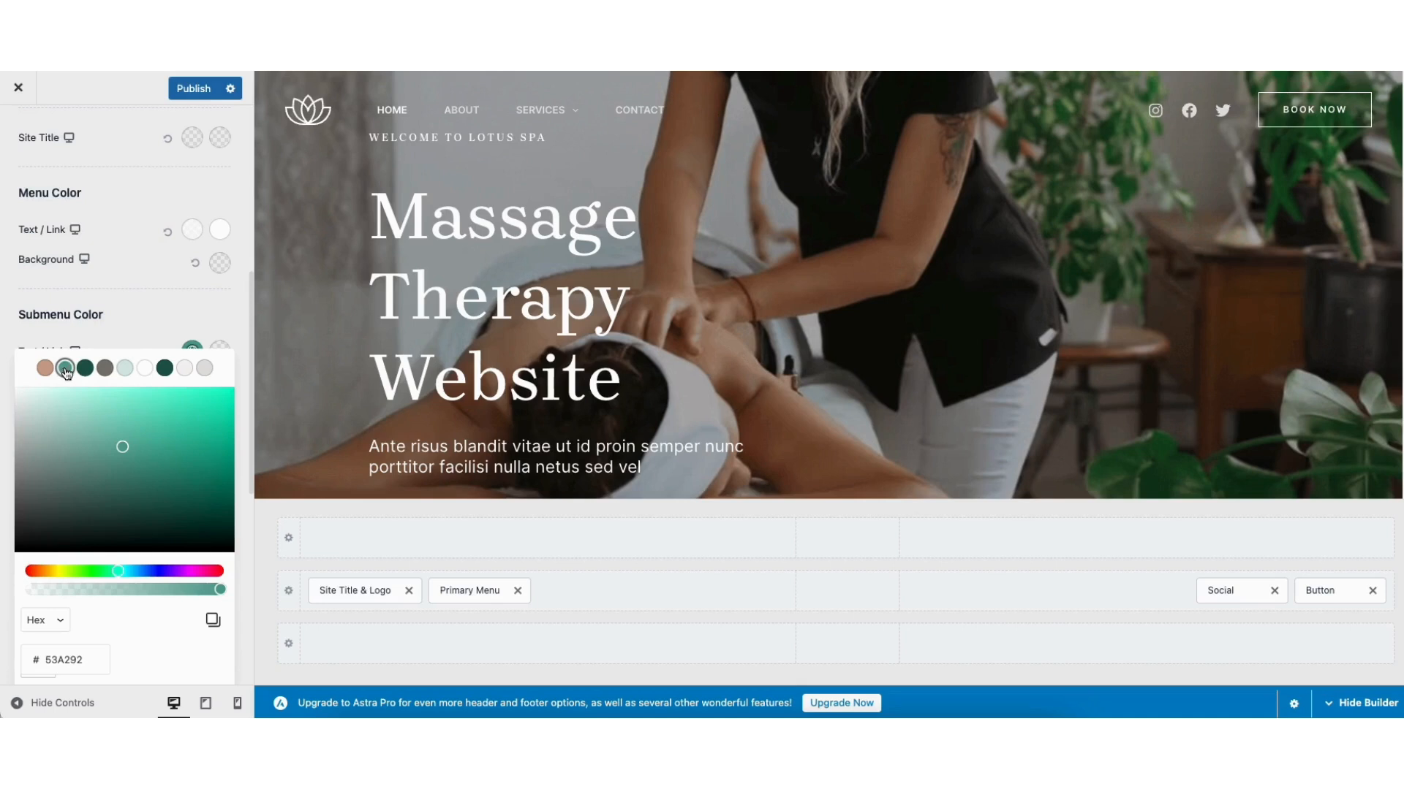
mouse_move(542, 115)
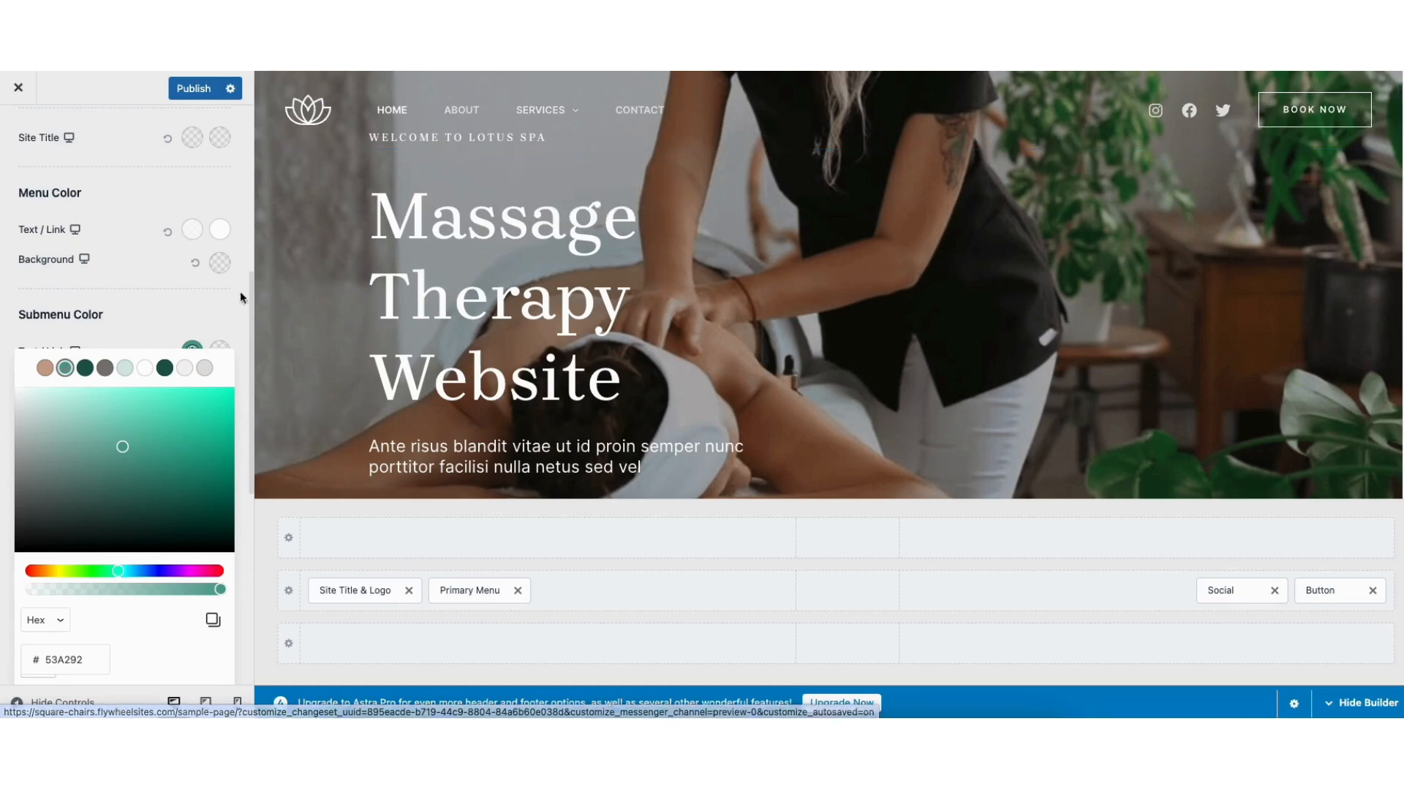
click(211, 318)
click(221, 352)
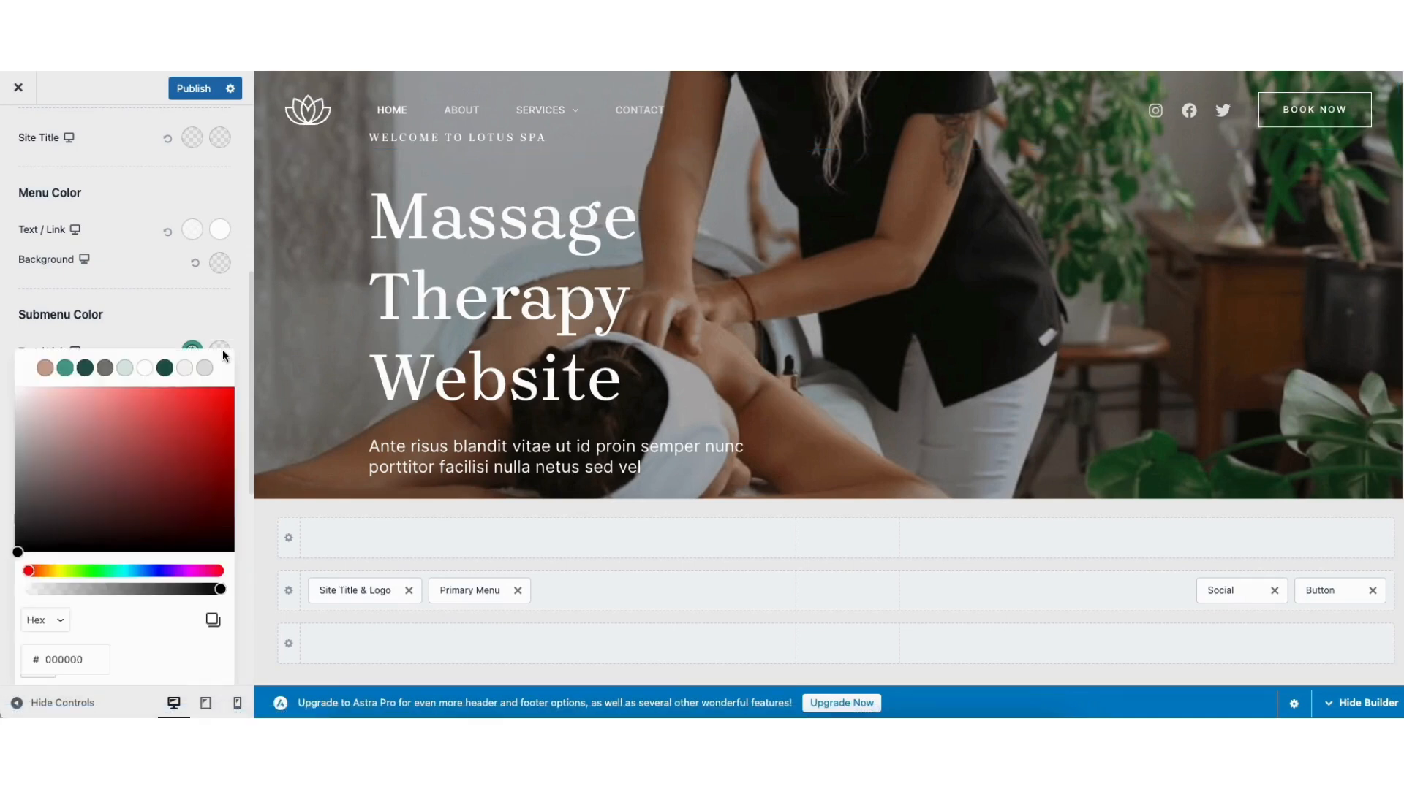
click(46, 369)
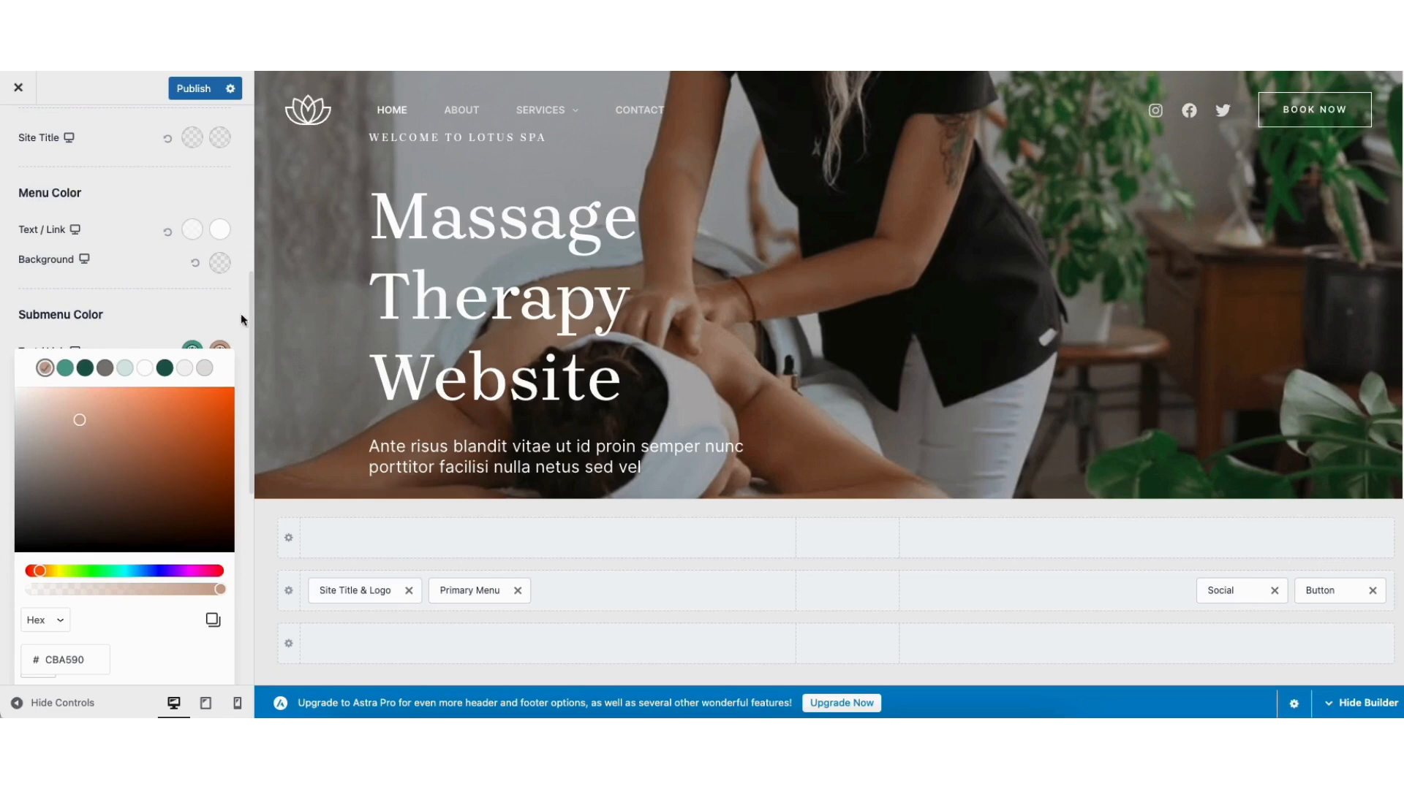
mouse_move(543, 112)
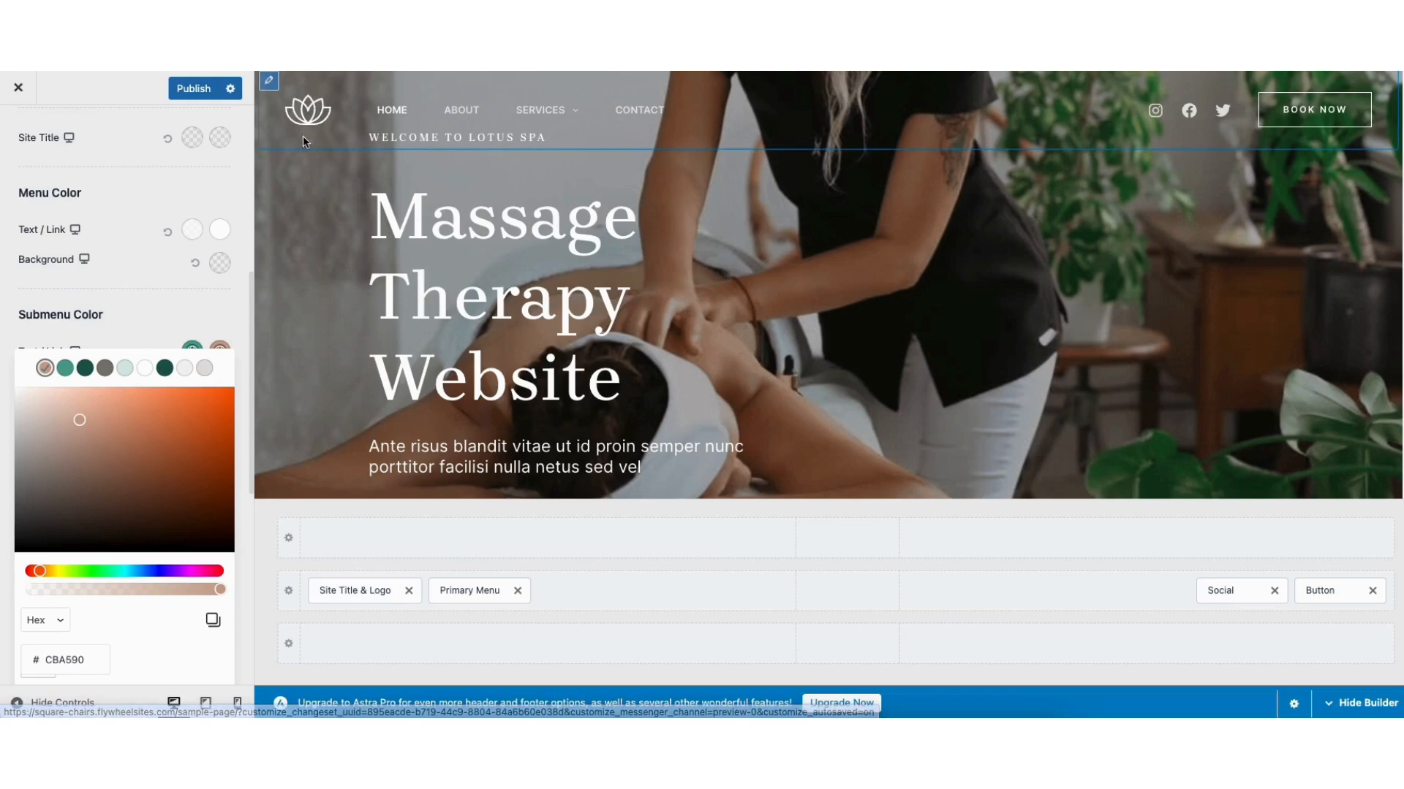
Publish the header submenu color changes and open the Footer Builder in the site customizer
click(193, 89)
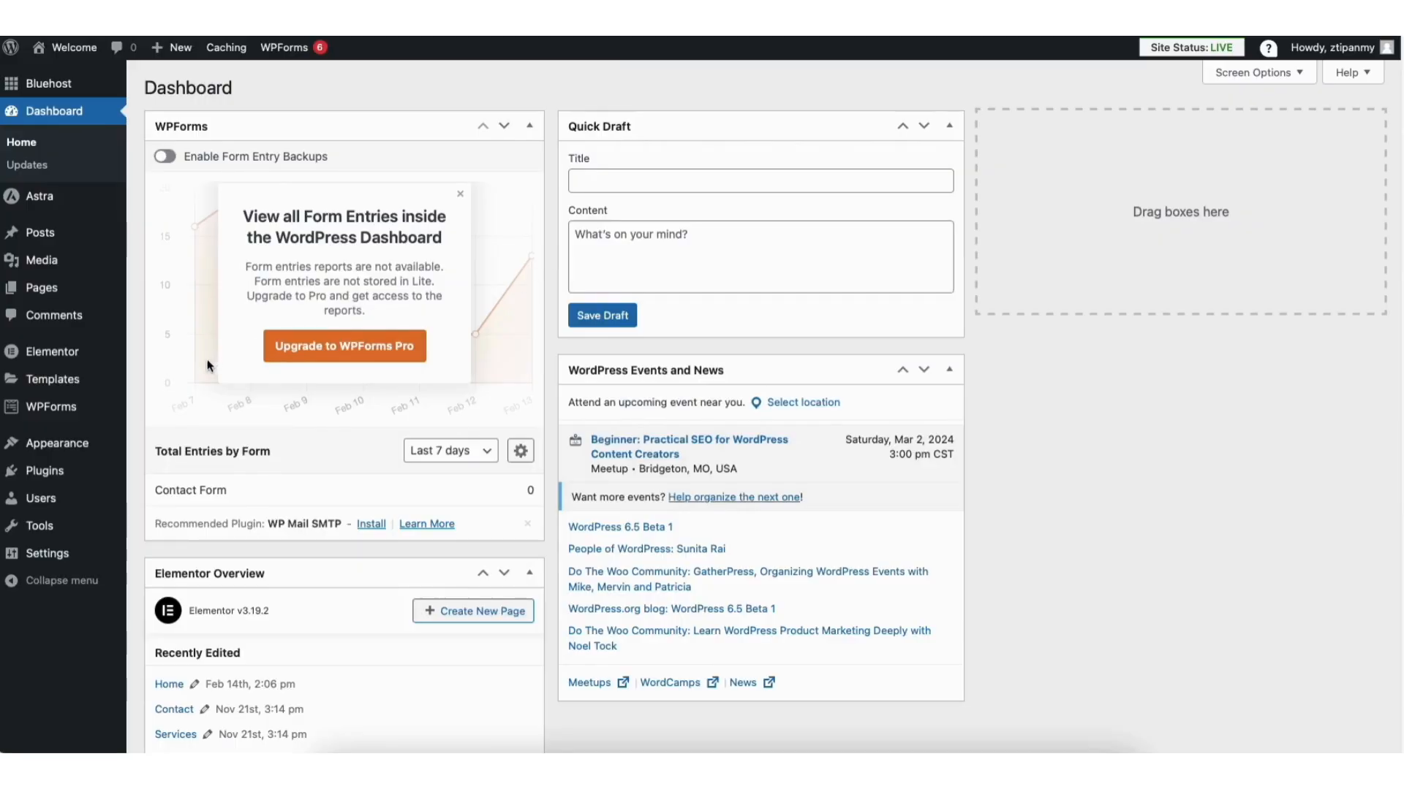
mouse_move(77, 449)
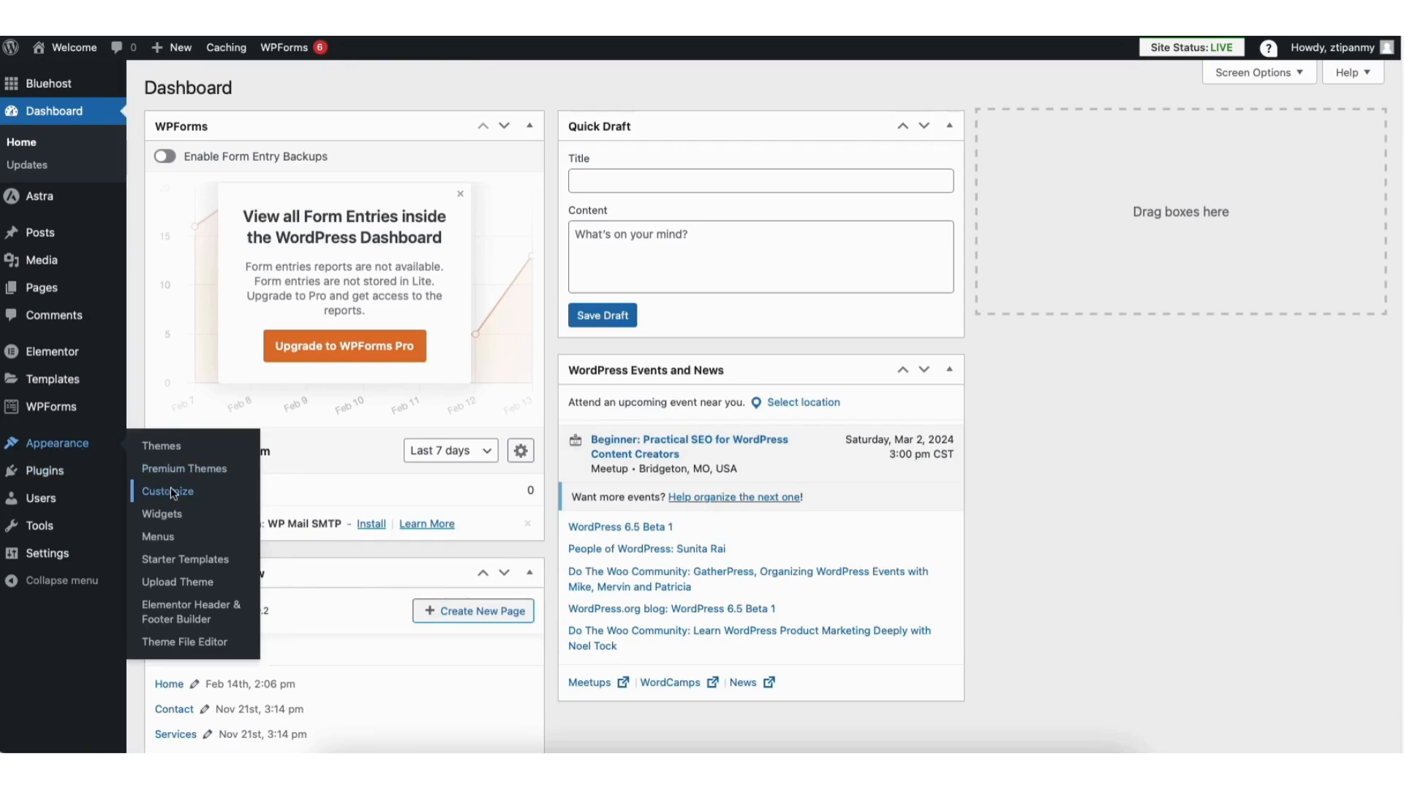
click(170, 492)
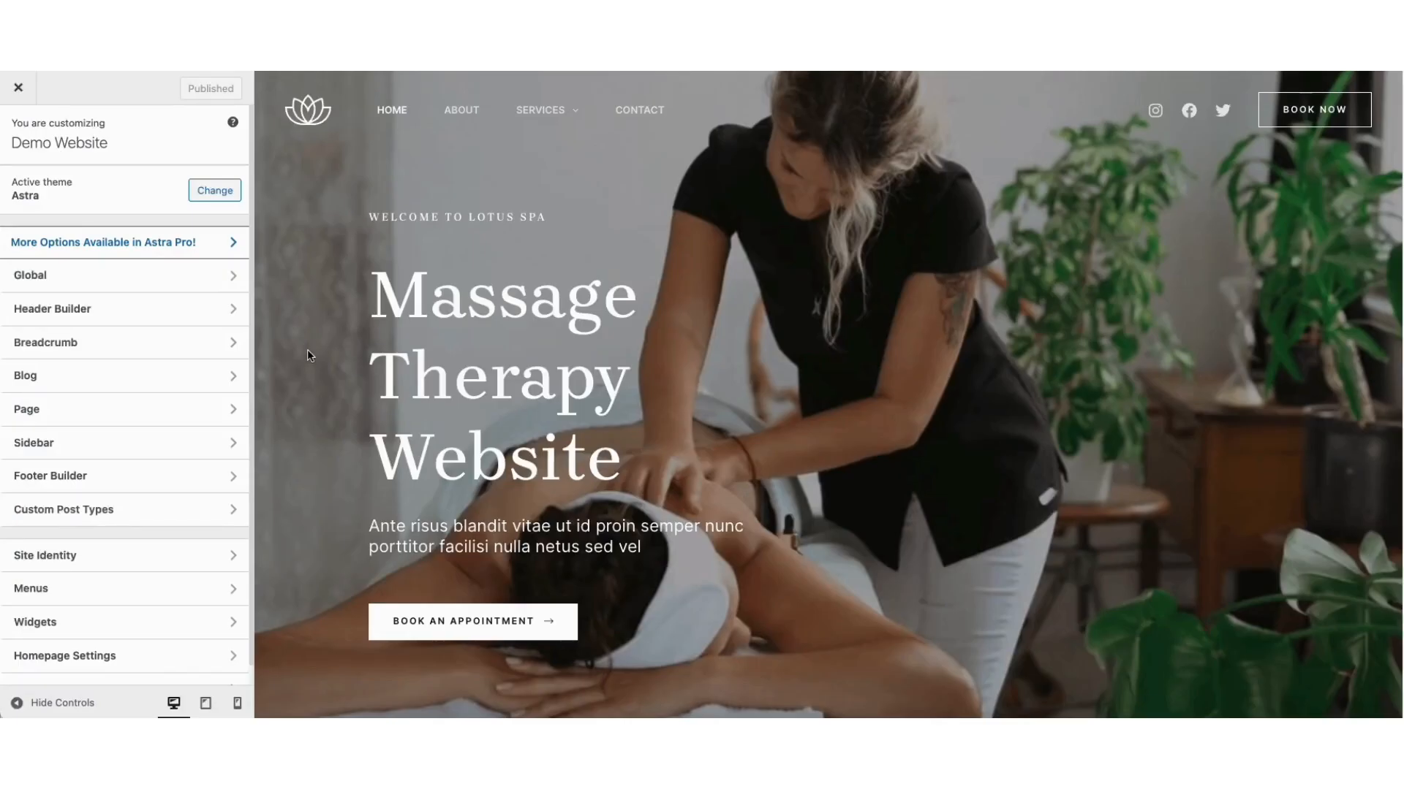
click(86, 476)
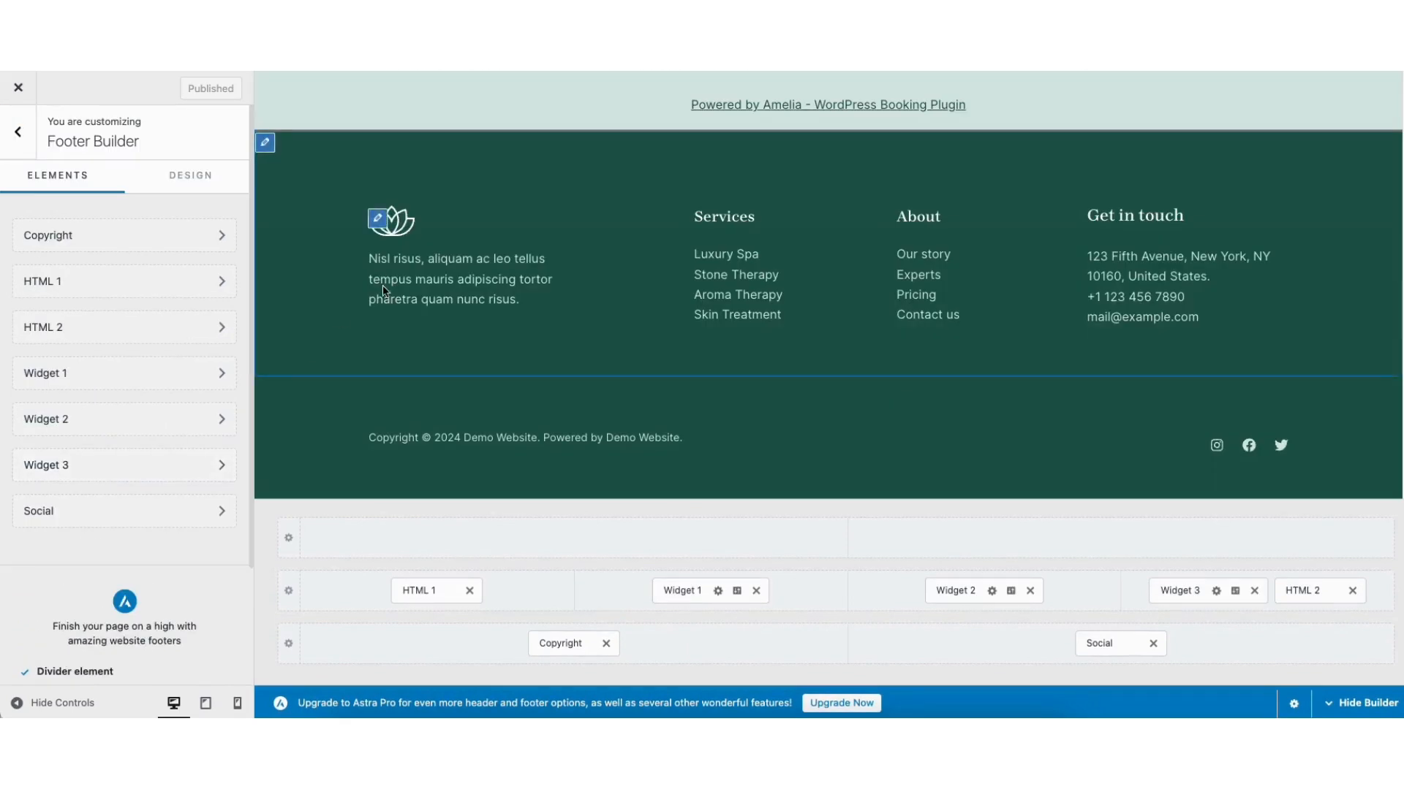
Examine the content and design settings of the footer's HTML 1 and Social Icons elements
click(377, 218)
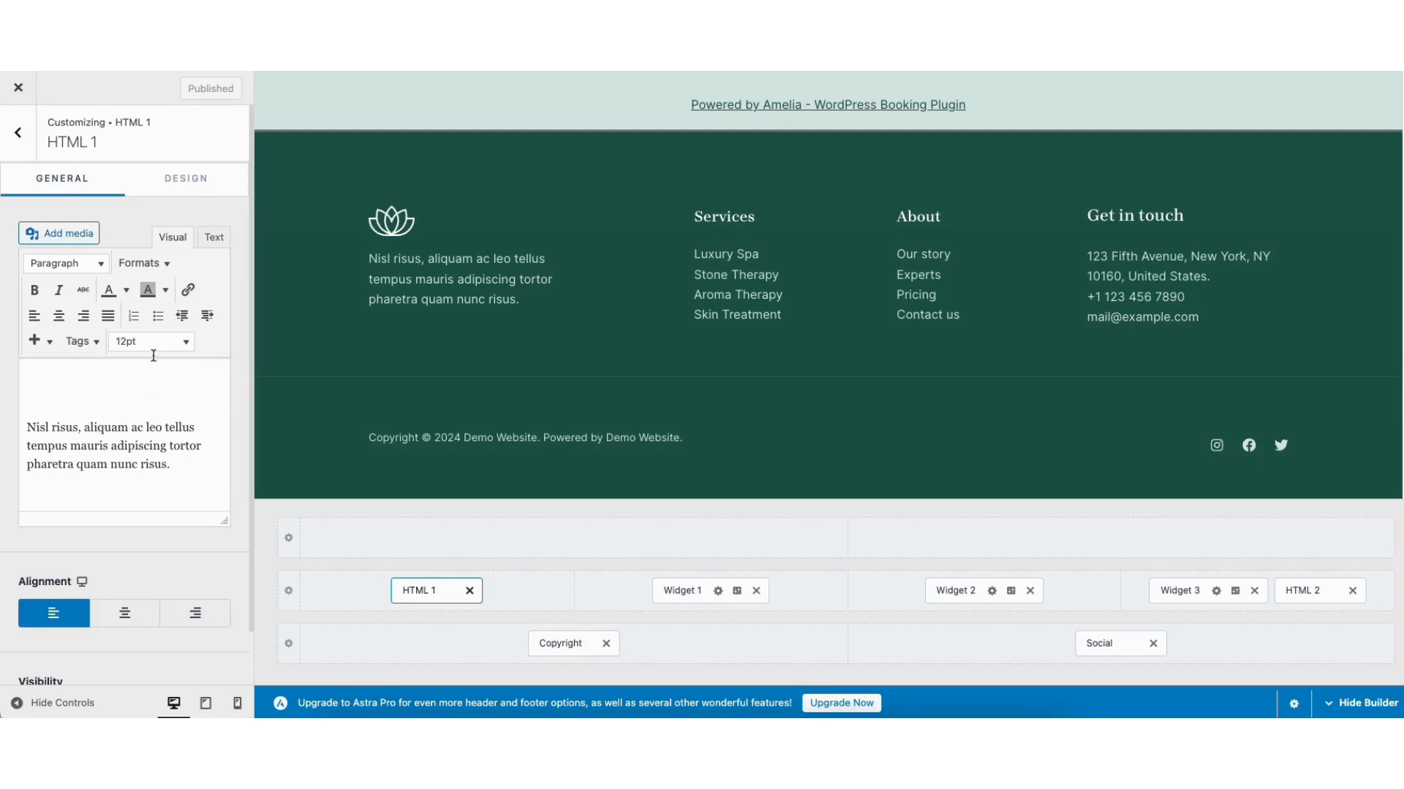
click(169, 182)
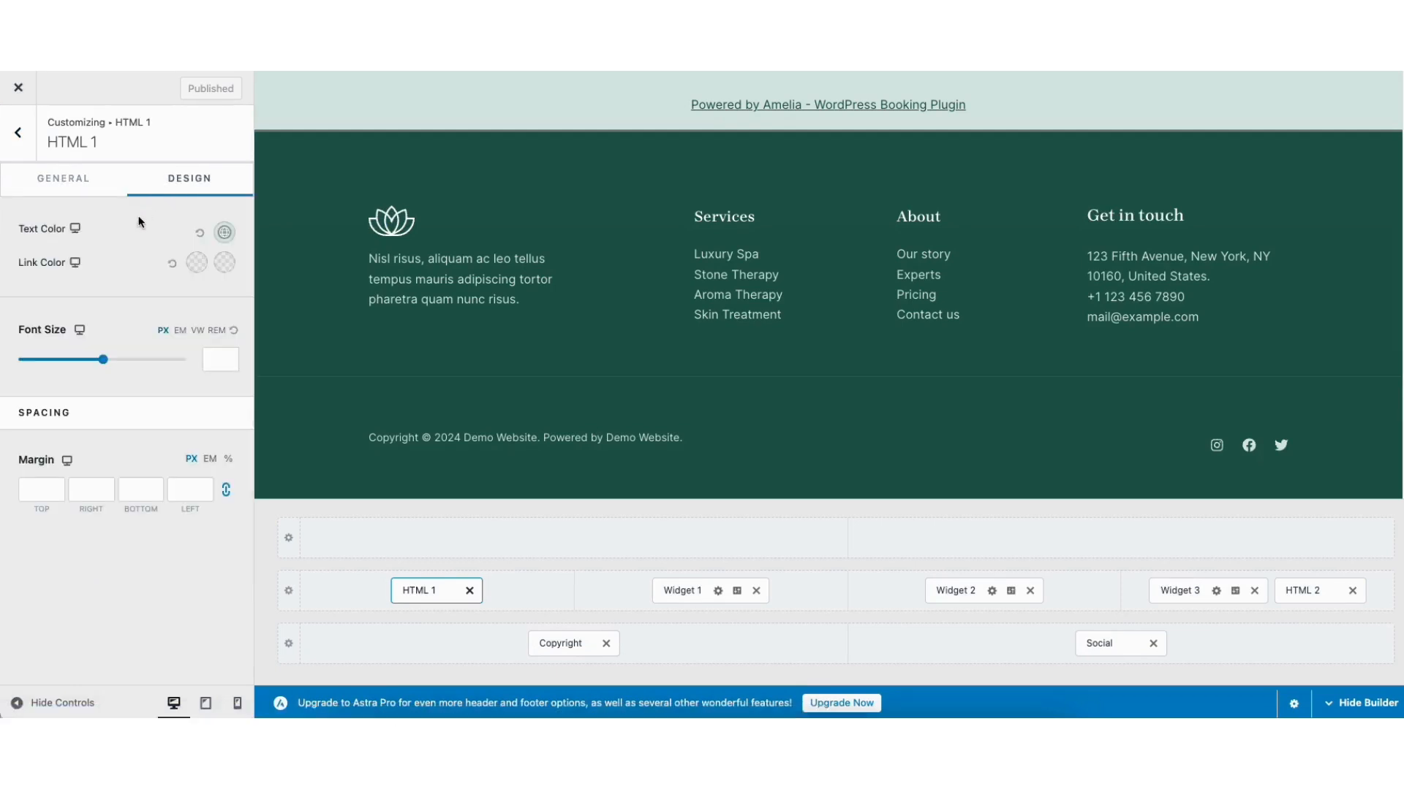
click(83, 182)
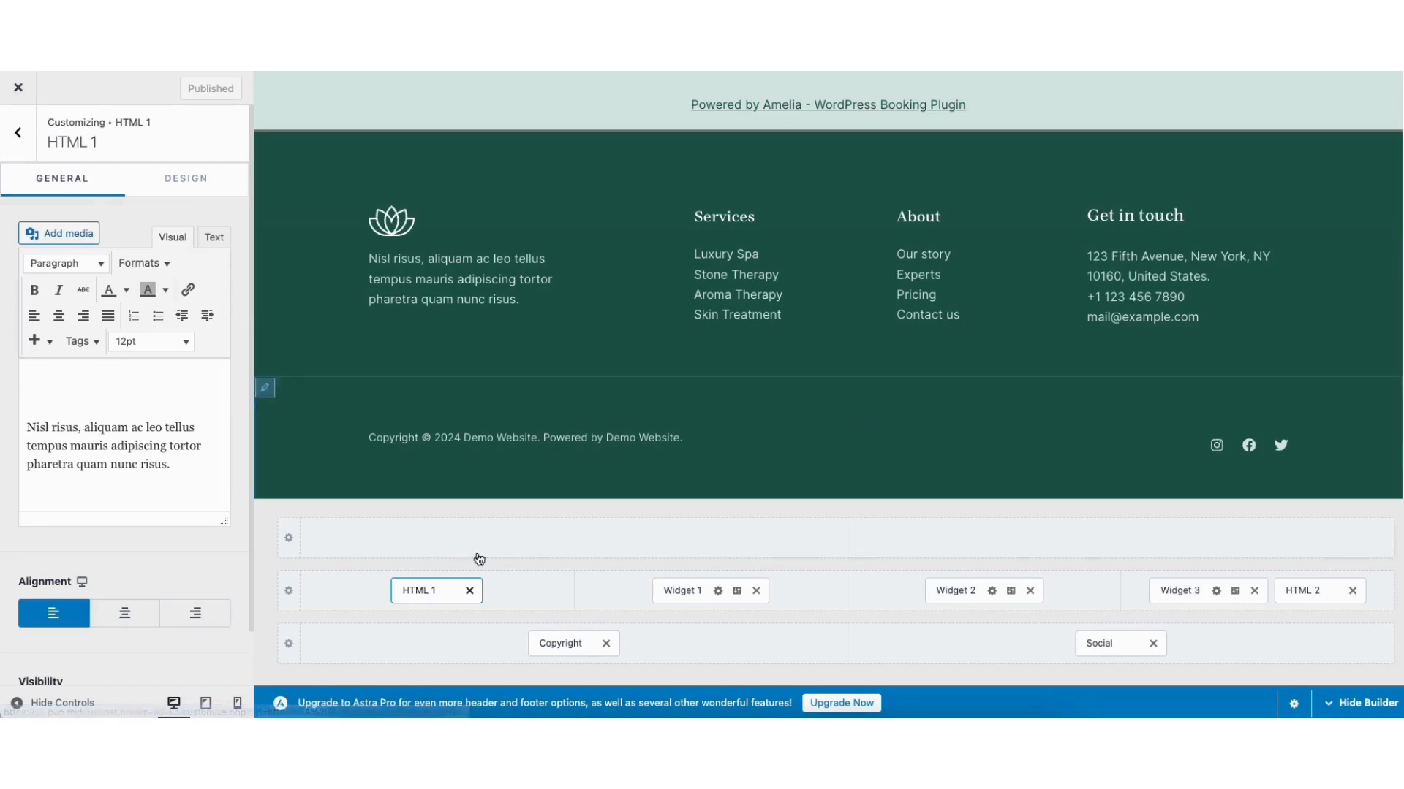
click(856, 433)
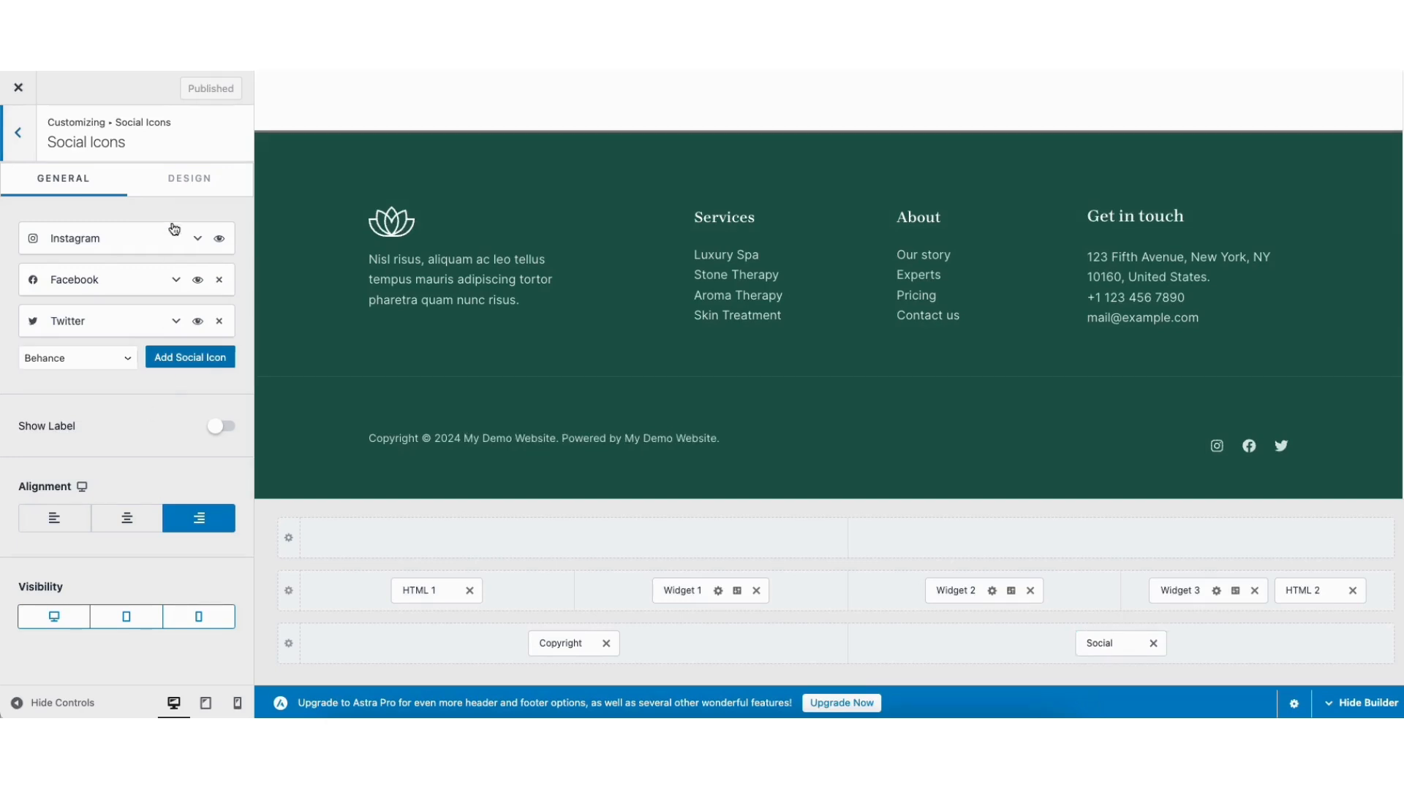
click(181, 187)
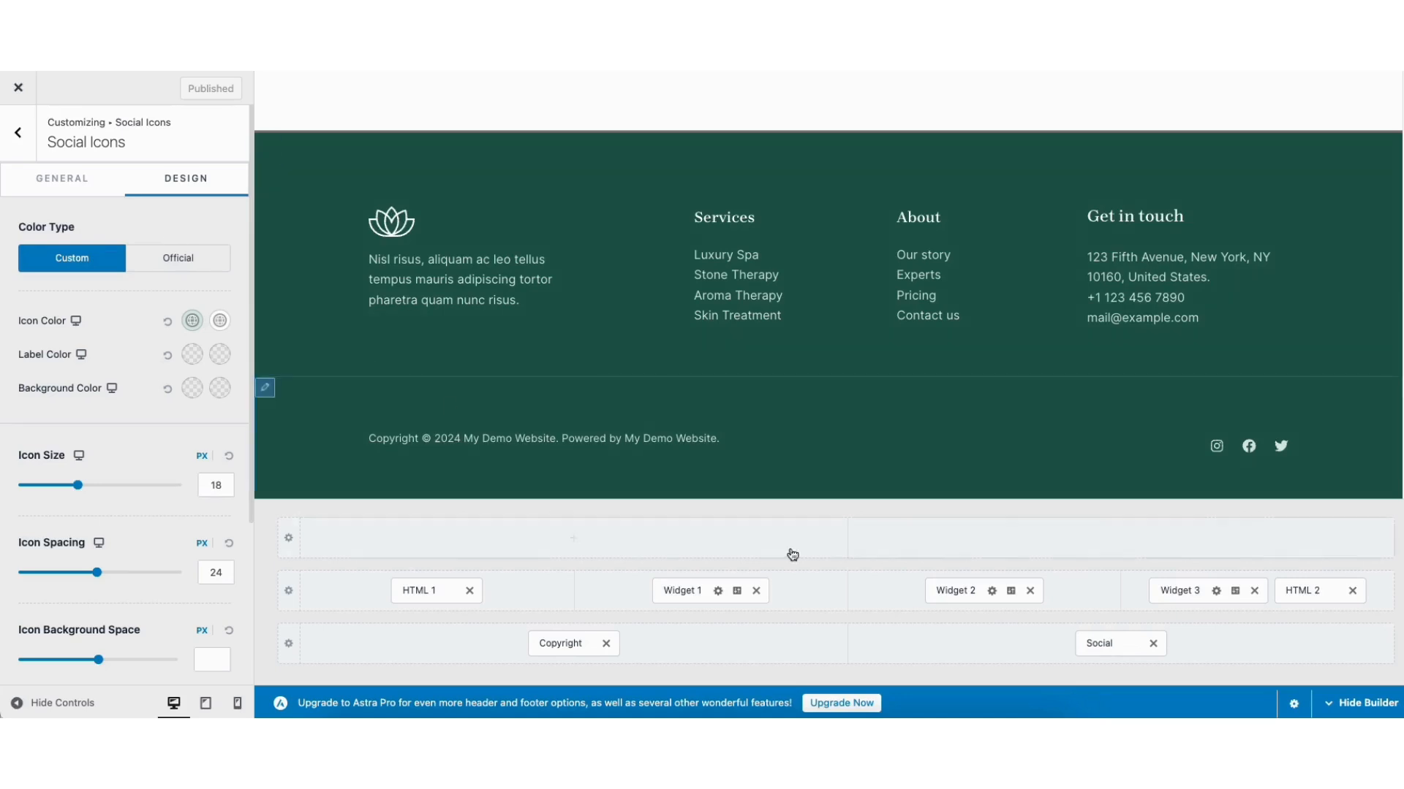
Remove the Social element from the footer and set the Primary Footer to 3 columns
click(1153, 644)
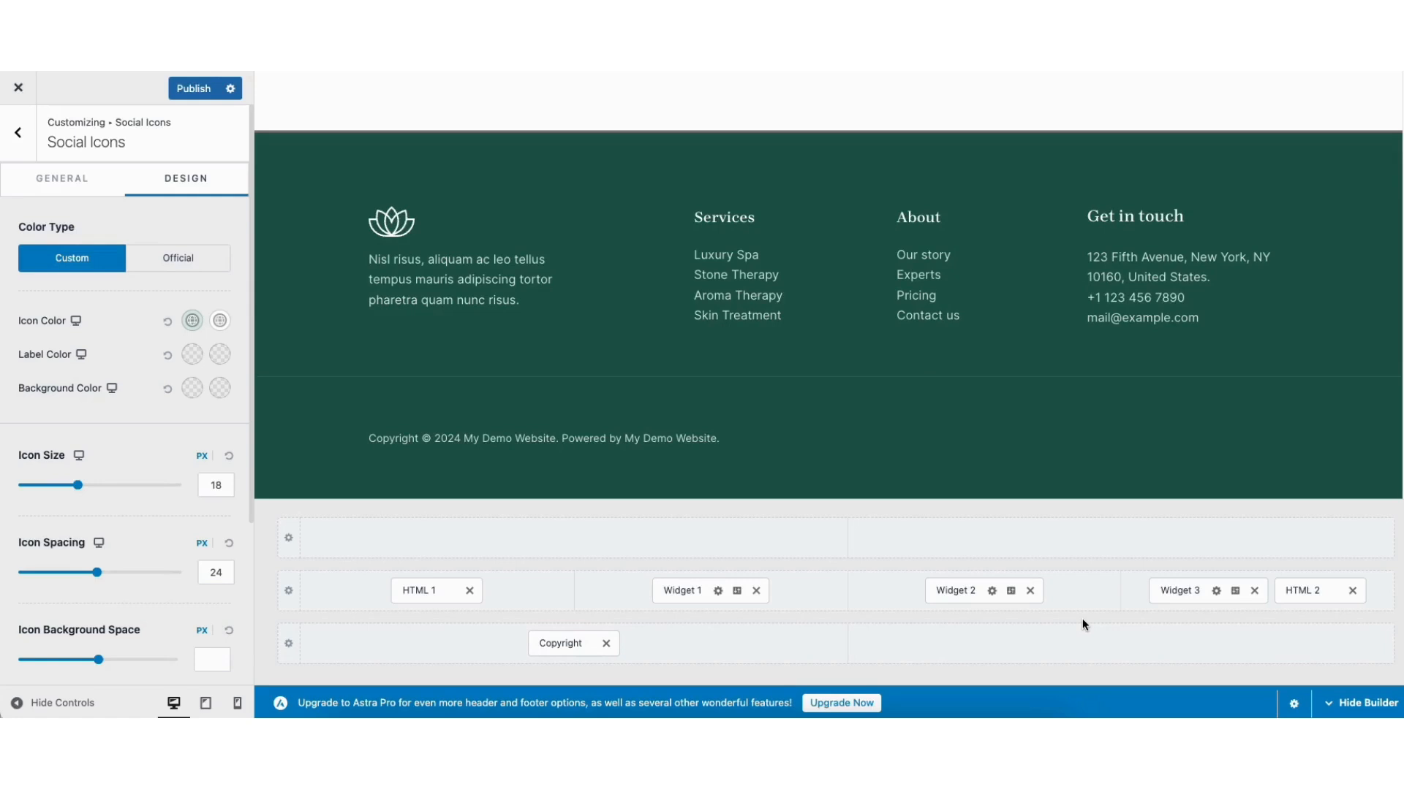
scroll(762, 367, up, 1)
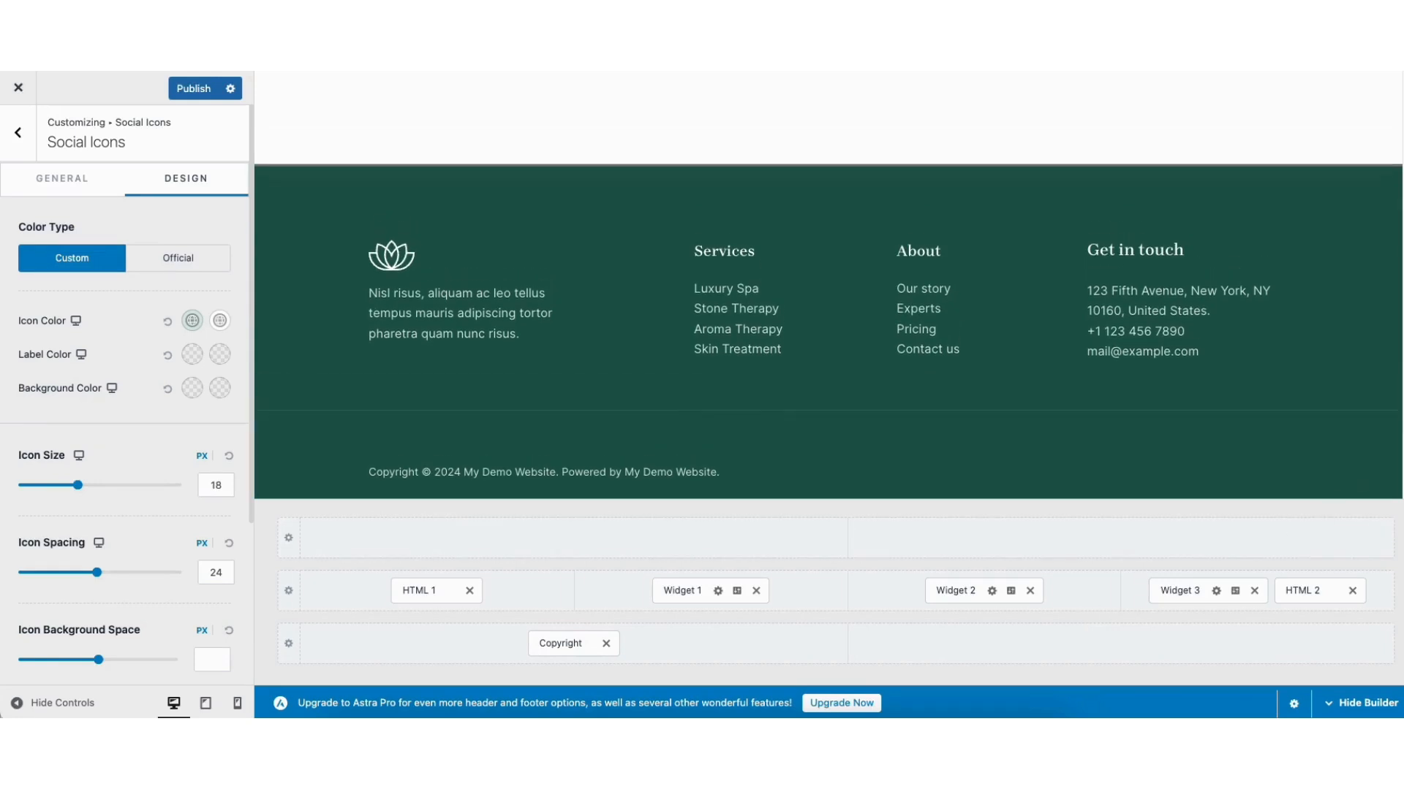
click(266, 177)
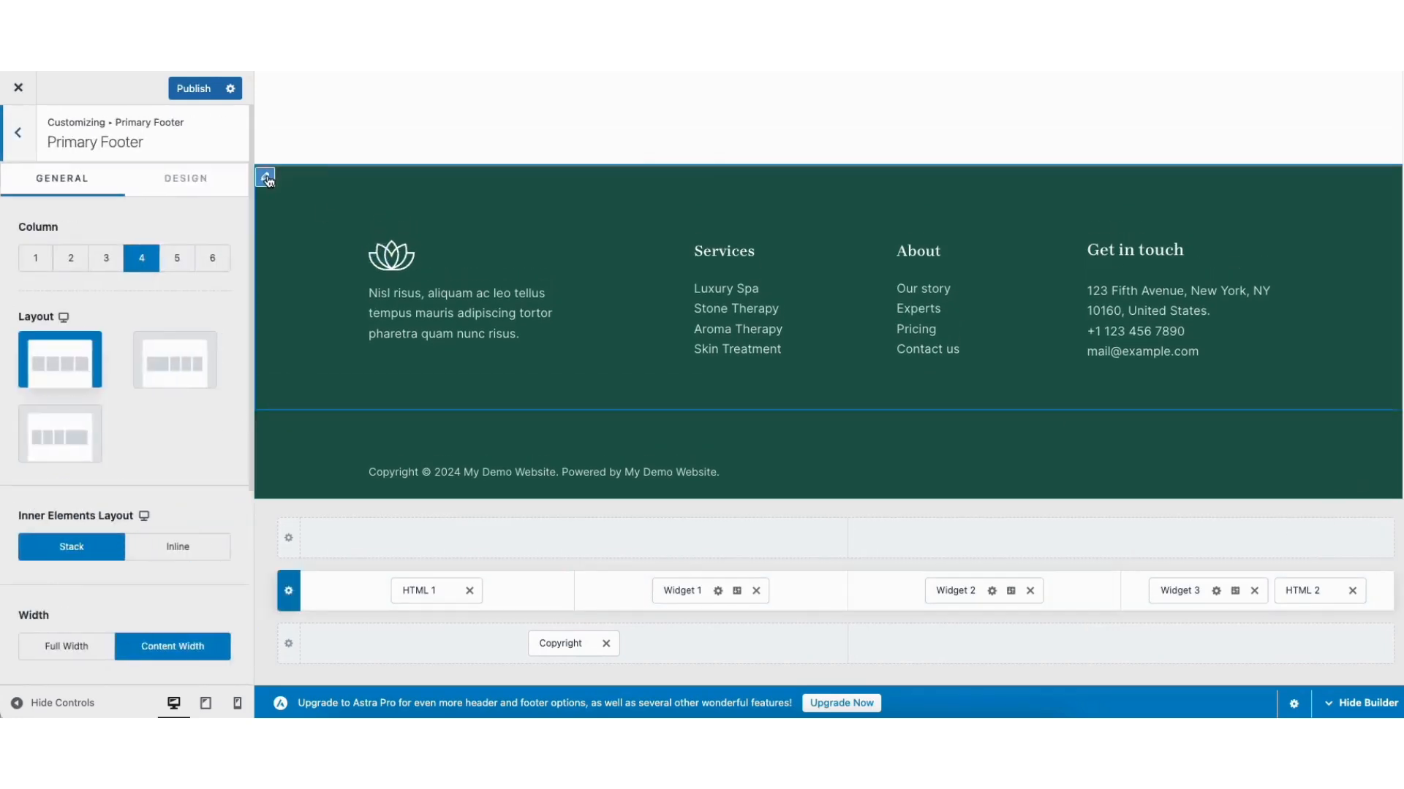
click(107, 261)
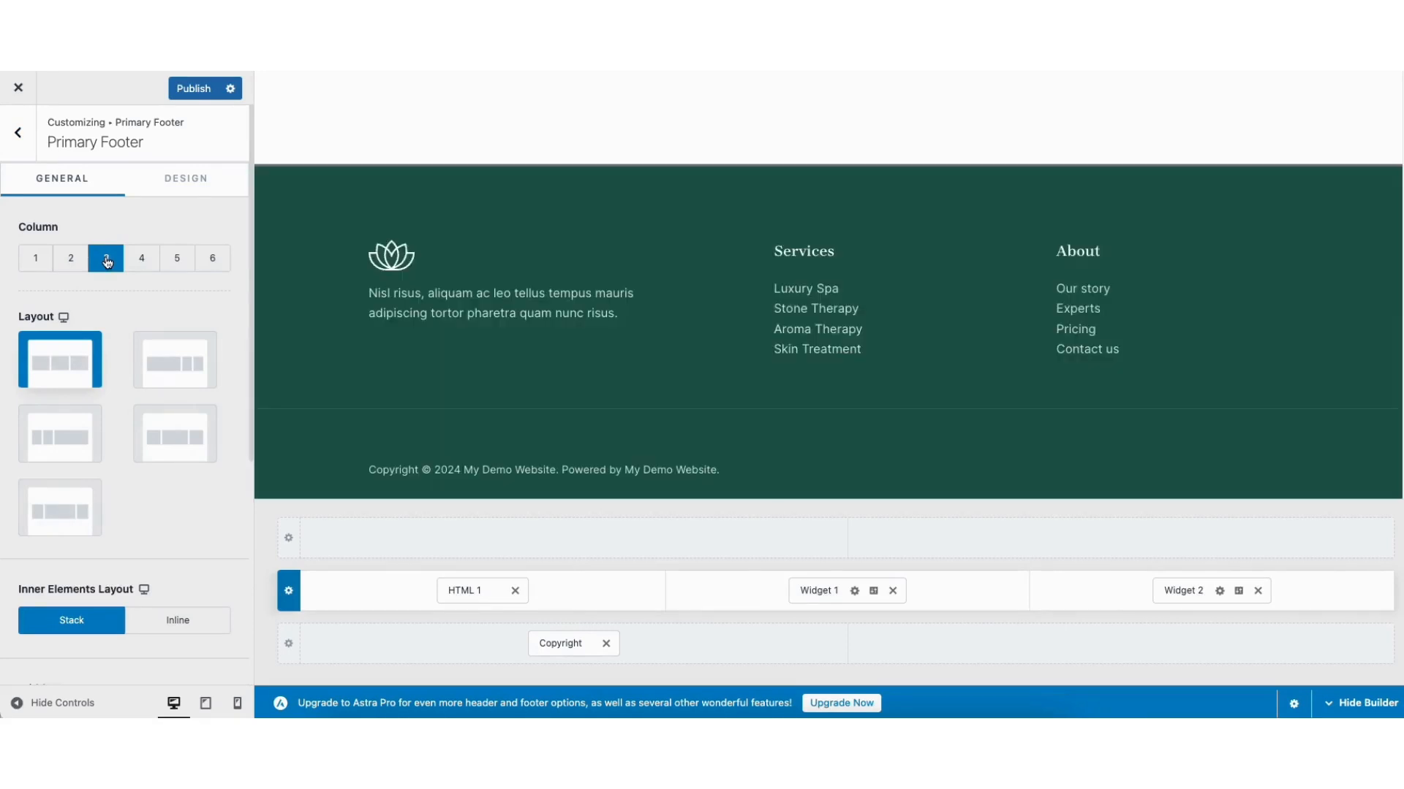
click(576, 540)
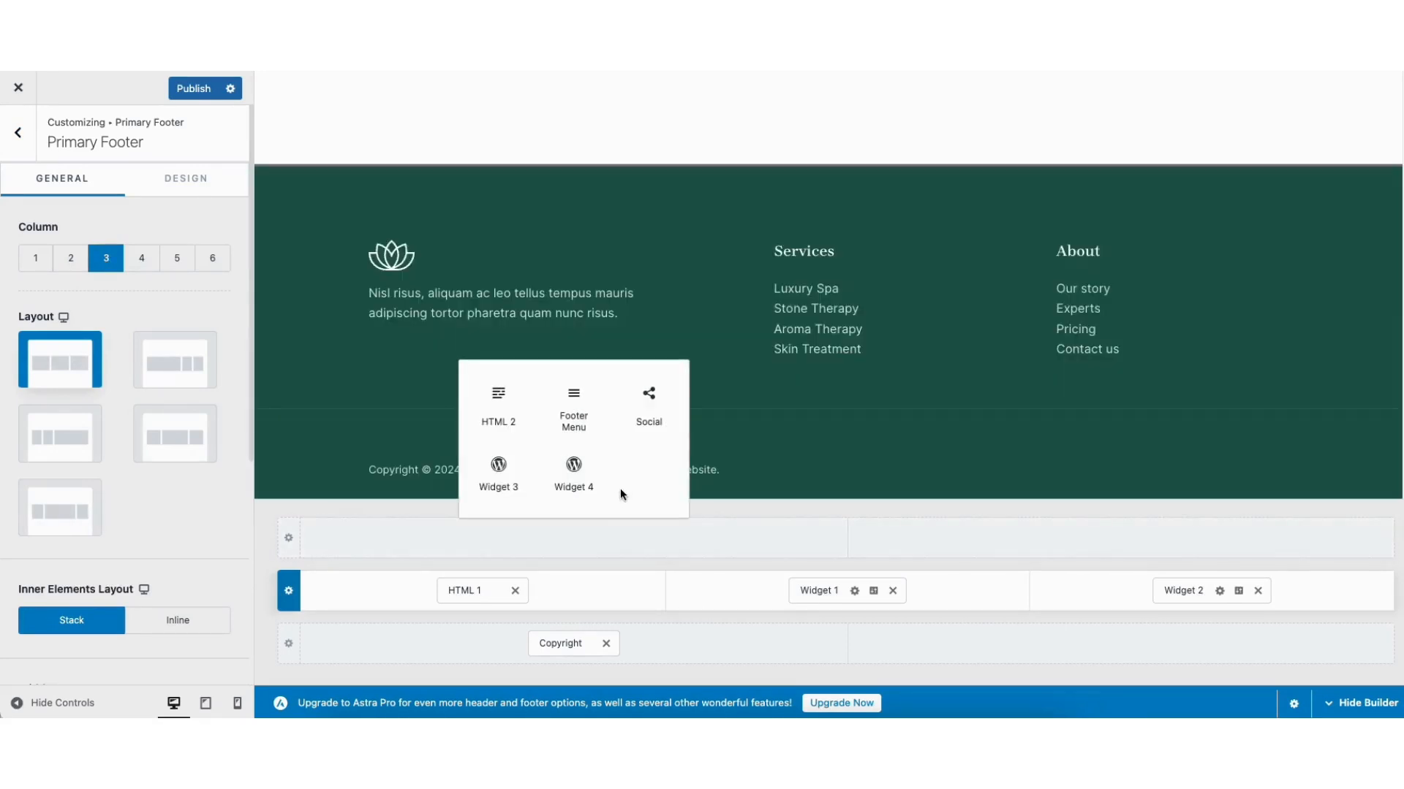
click(18, 133)
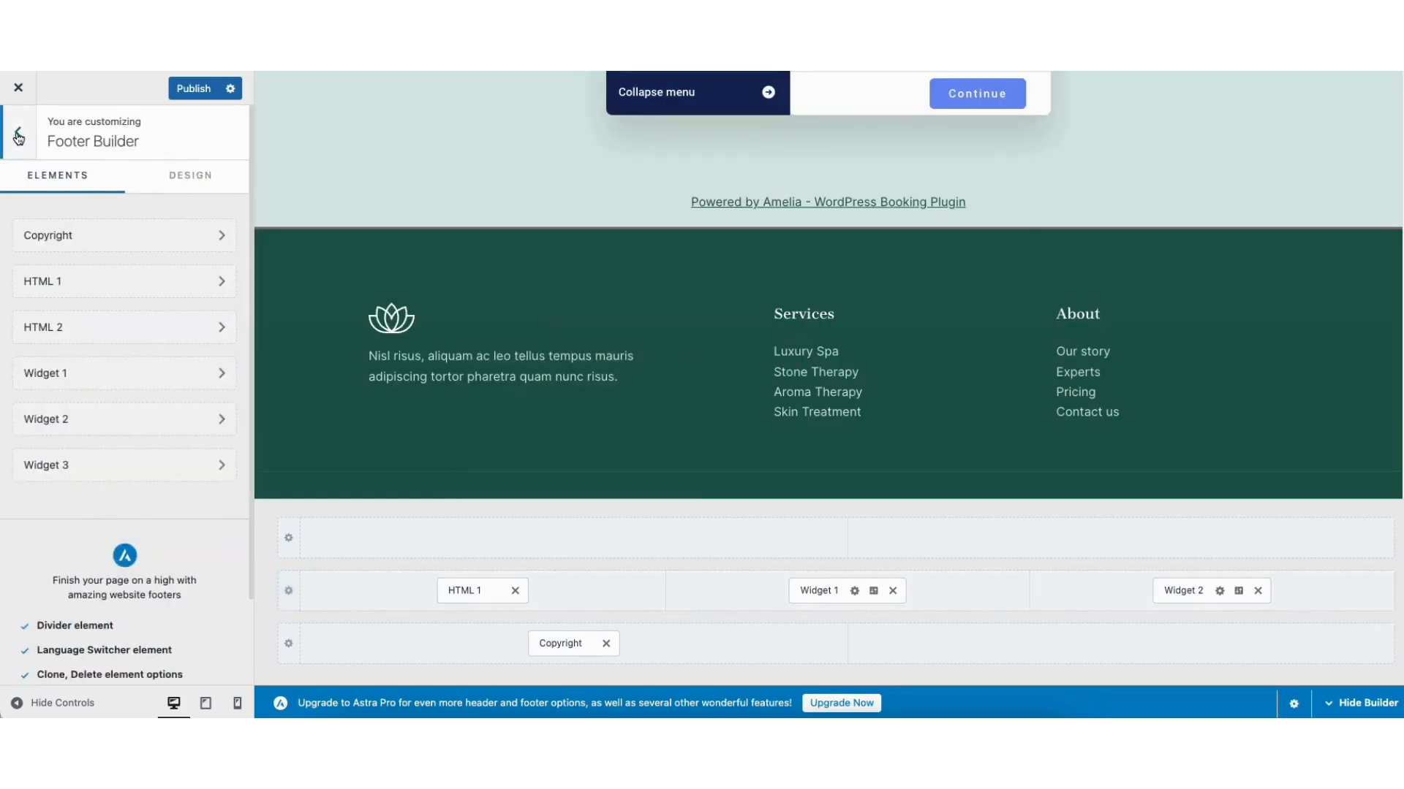
click(18, 133)
Remove the Book Now button from the header and move the Primary Menu directly beside the Social element
scroll(1379, 229, up, 15)
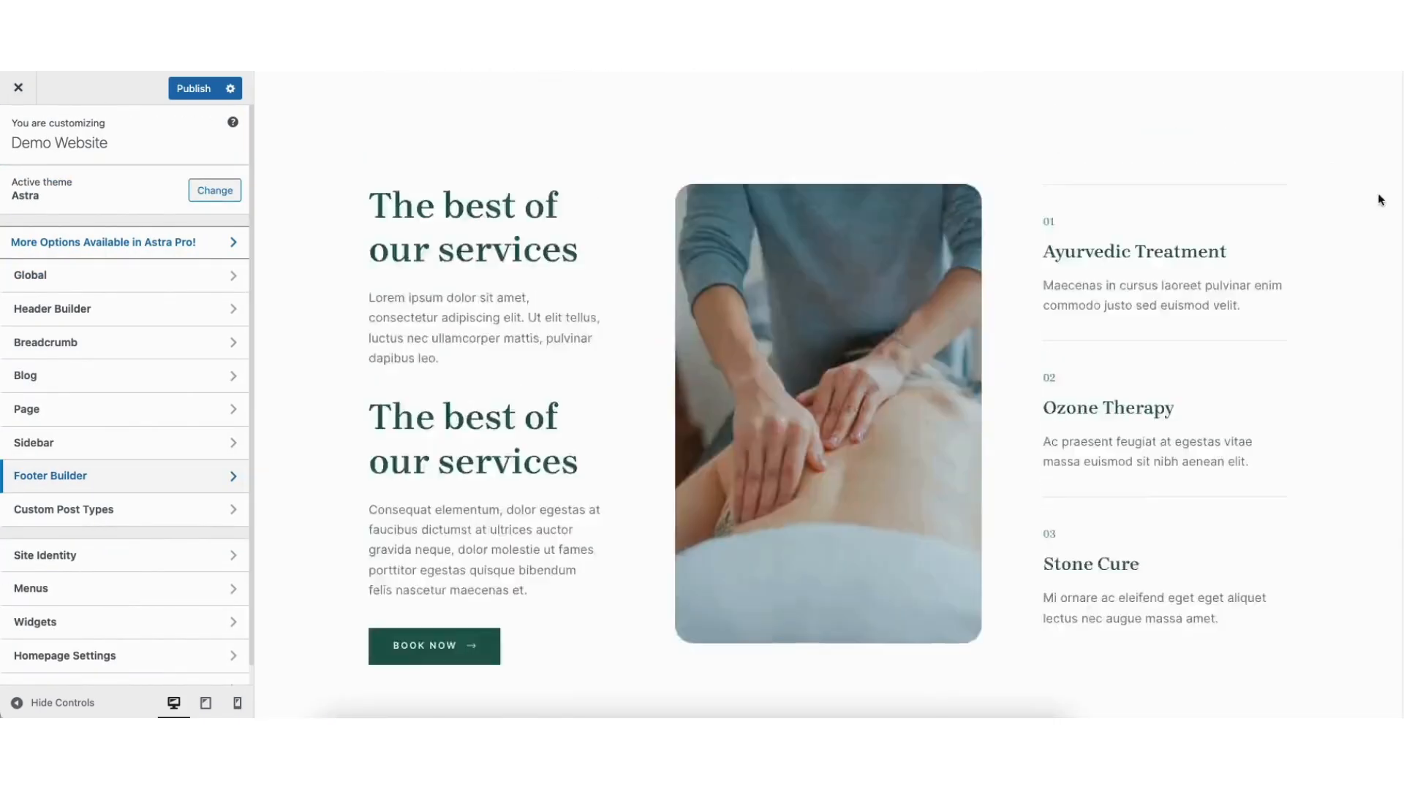
scroll(1381, 95, up, 1)
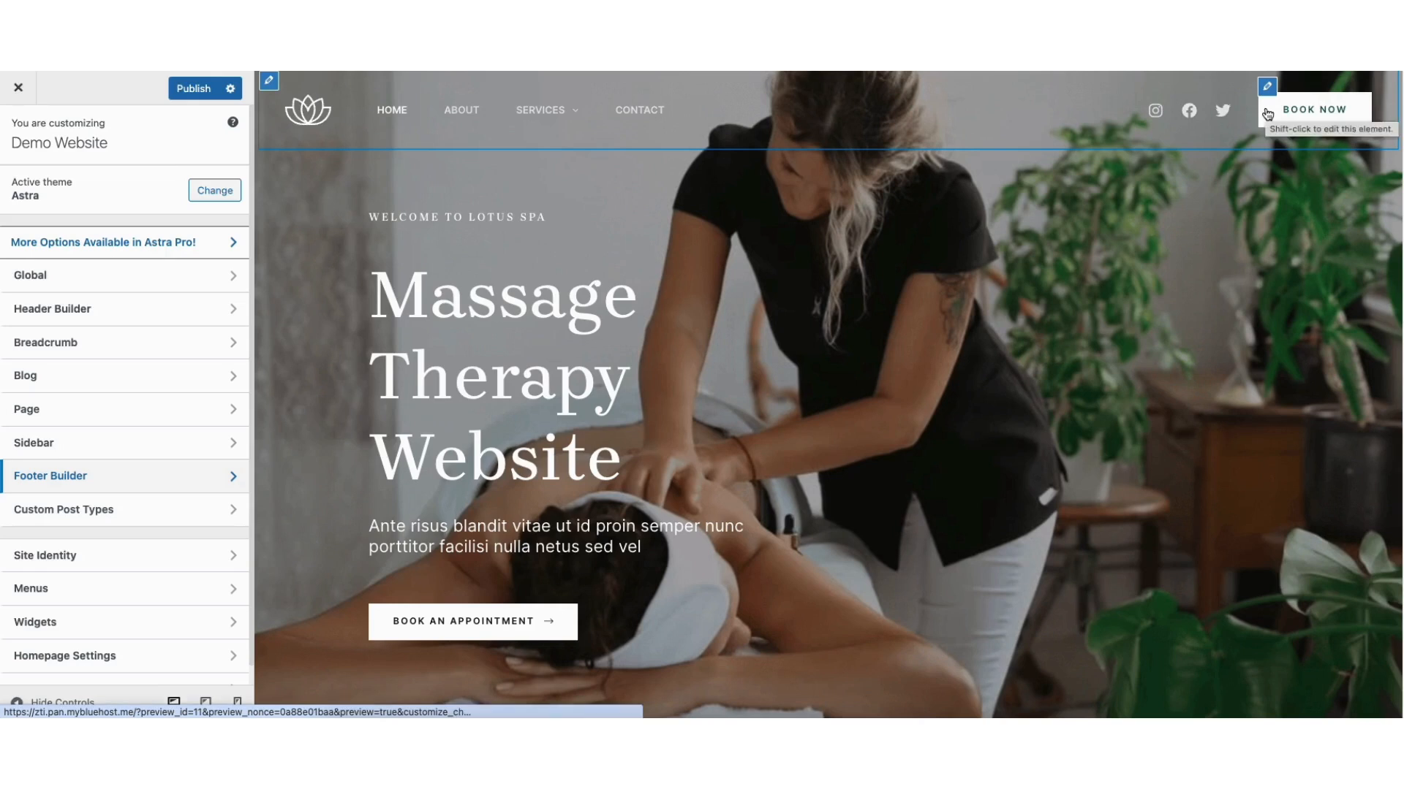
click(1267, 88)
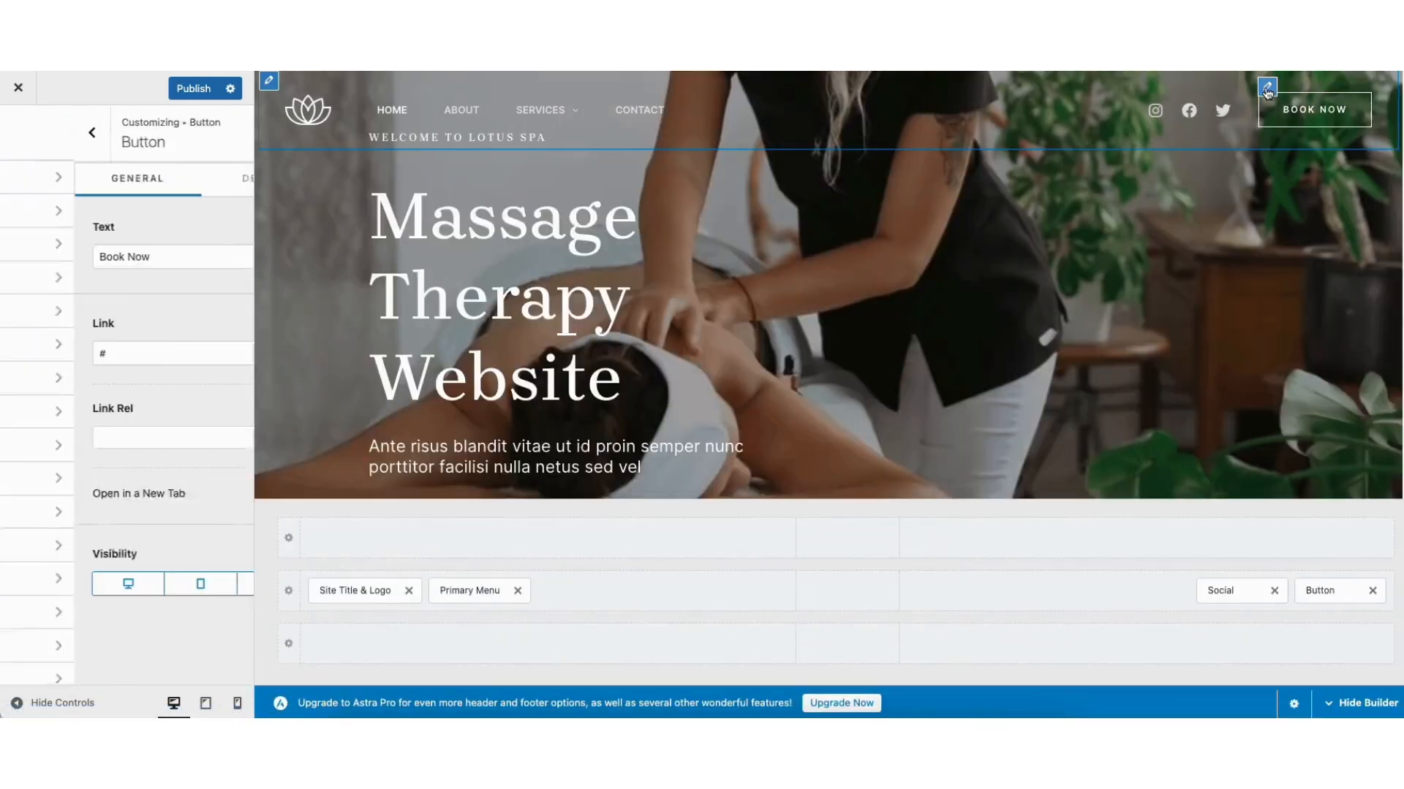
drag(26, 257, 101, 257)
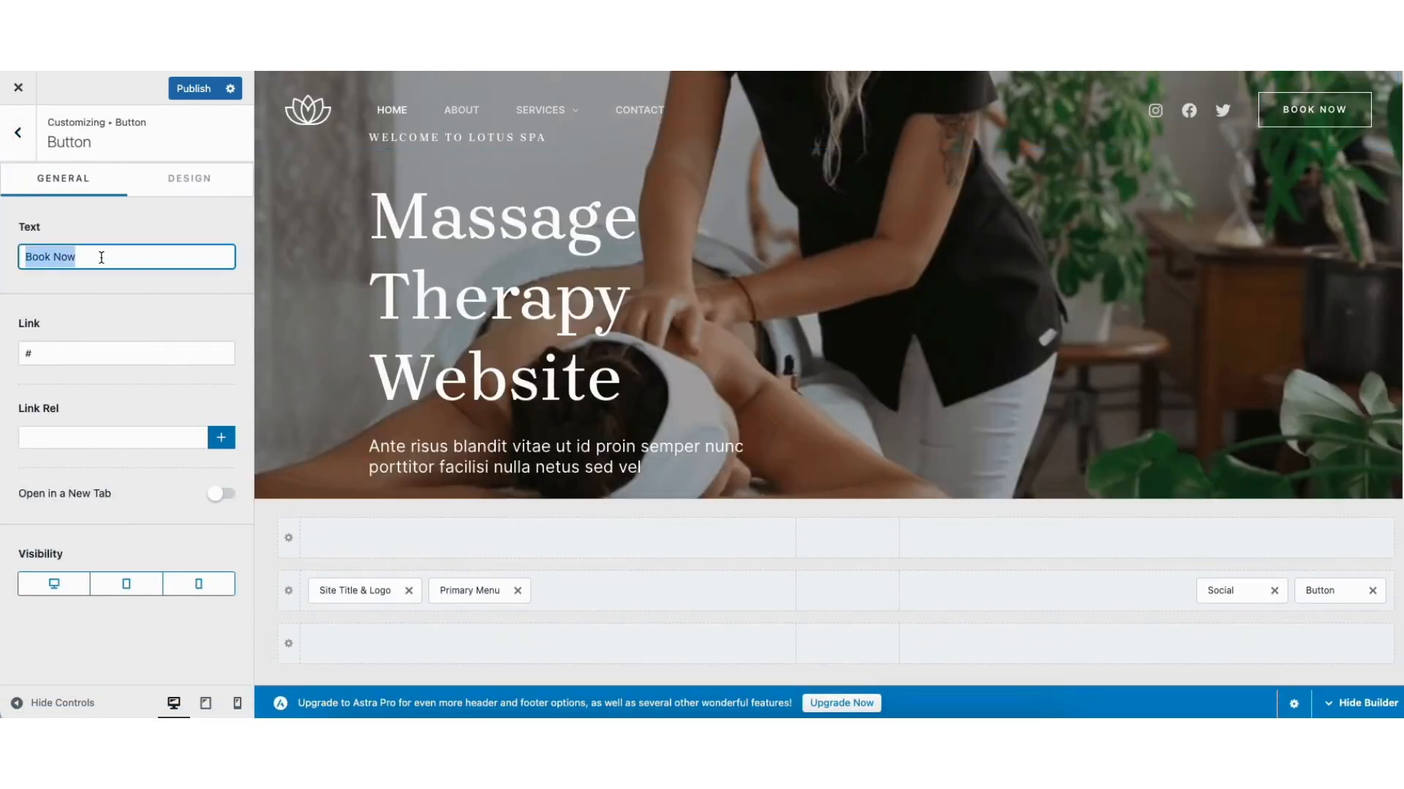
click(146, 234)
click(1372, 590)
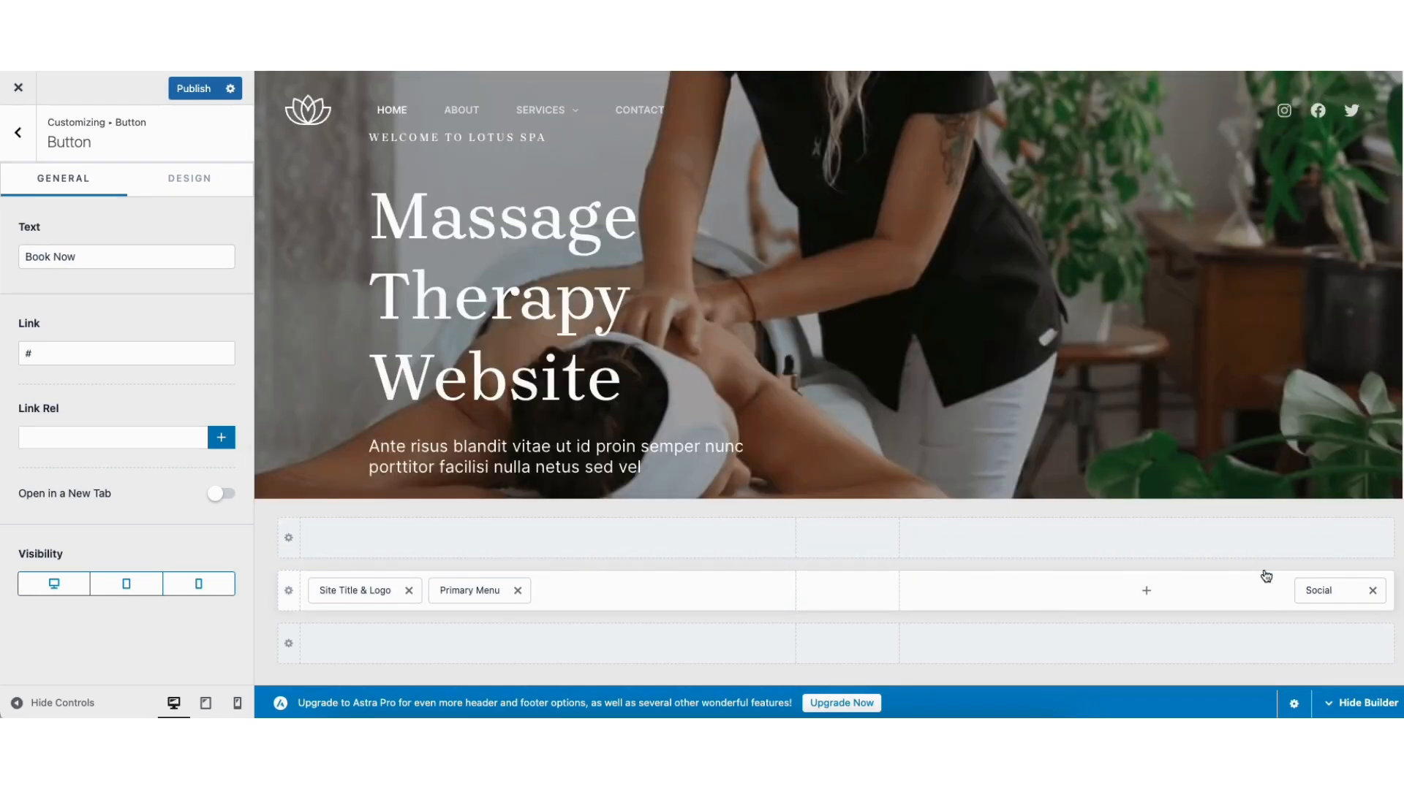
drag(459, 589, 830, 599)
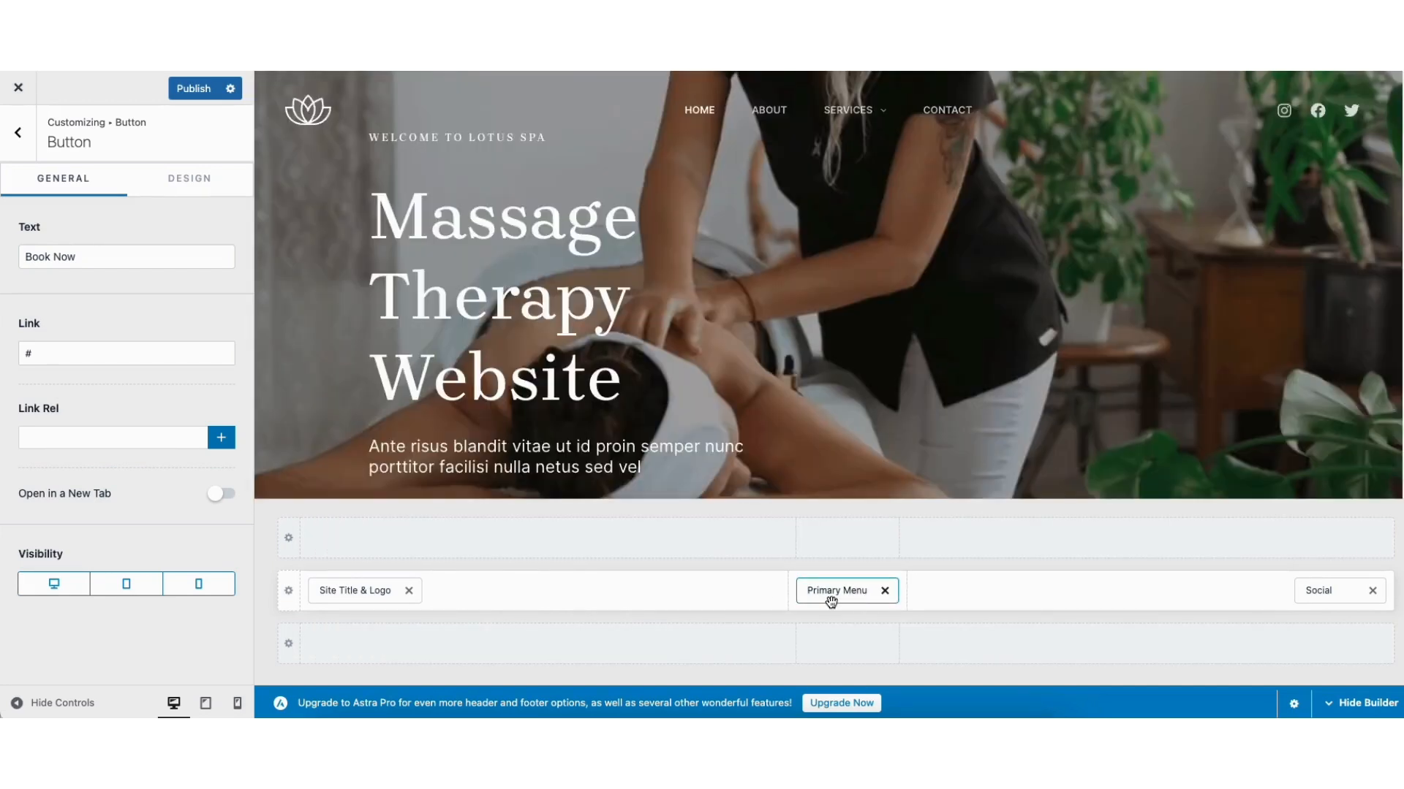
drag(830, 600, 1169, 604)
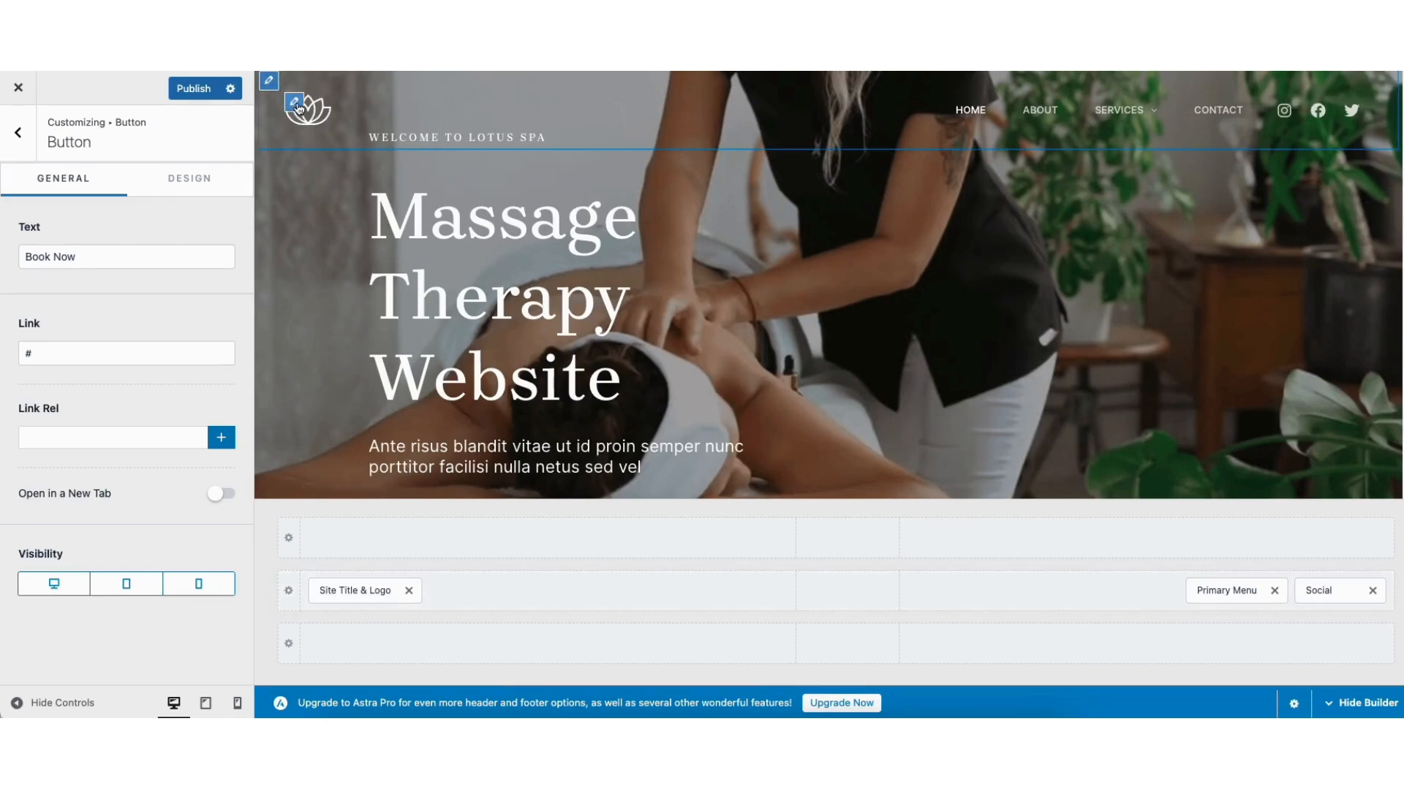
Examine the header logo's general and design settings, including logo width, site title and tagline
click(297, 105)
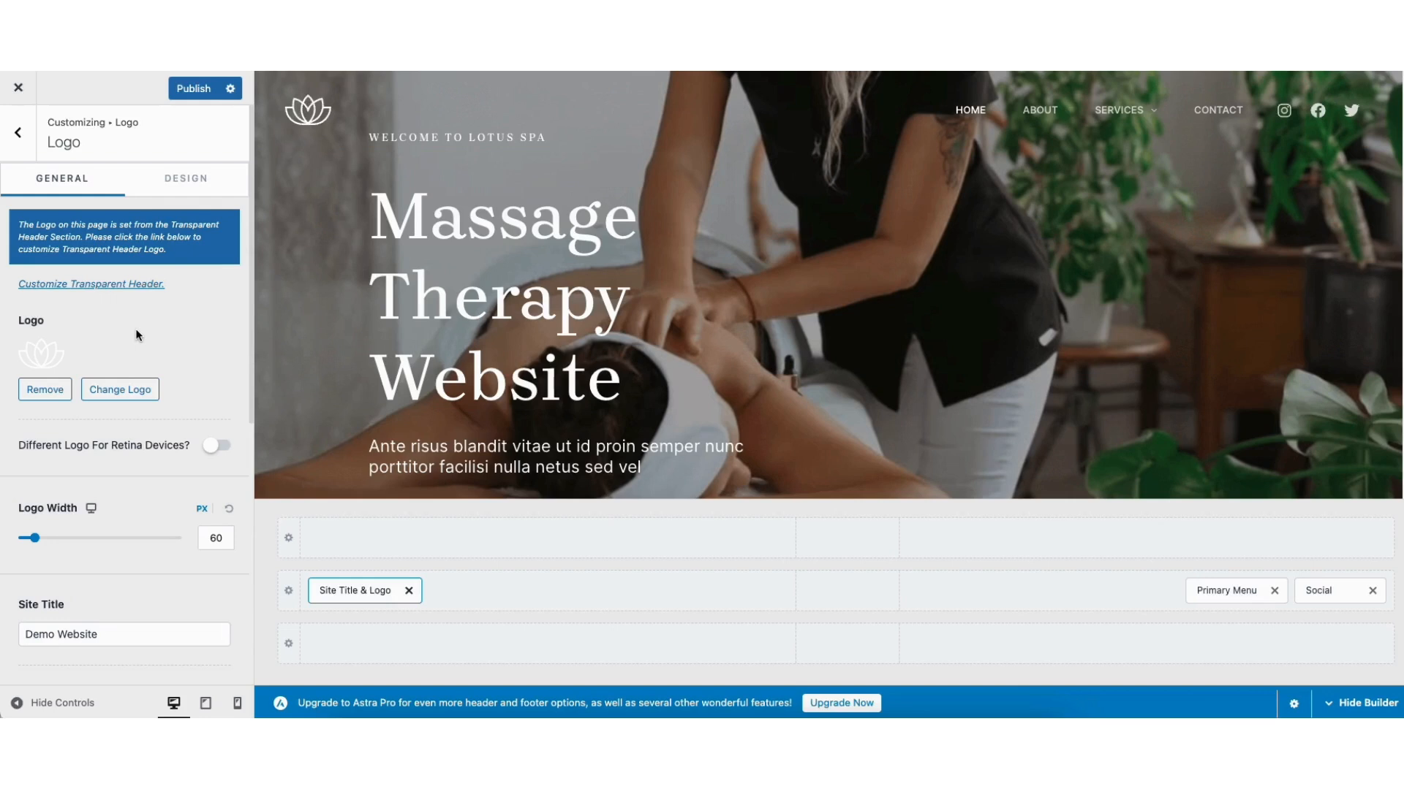
drag(248, 328, 244, 457)
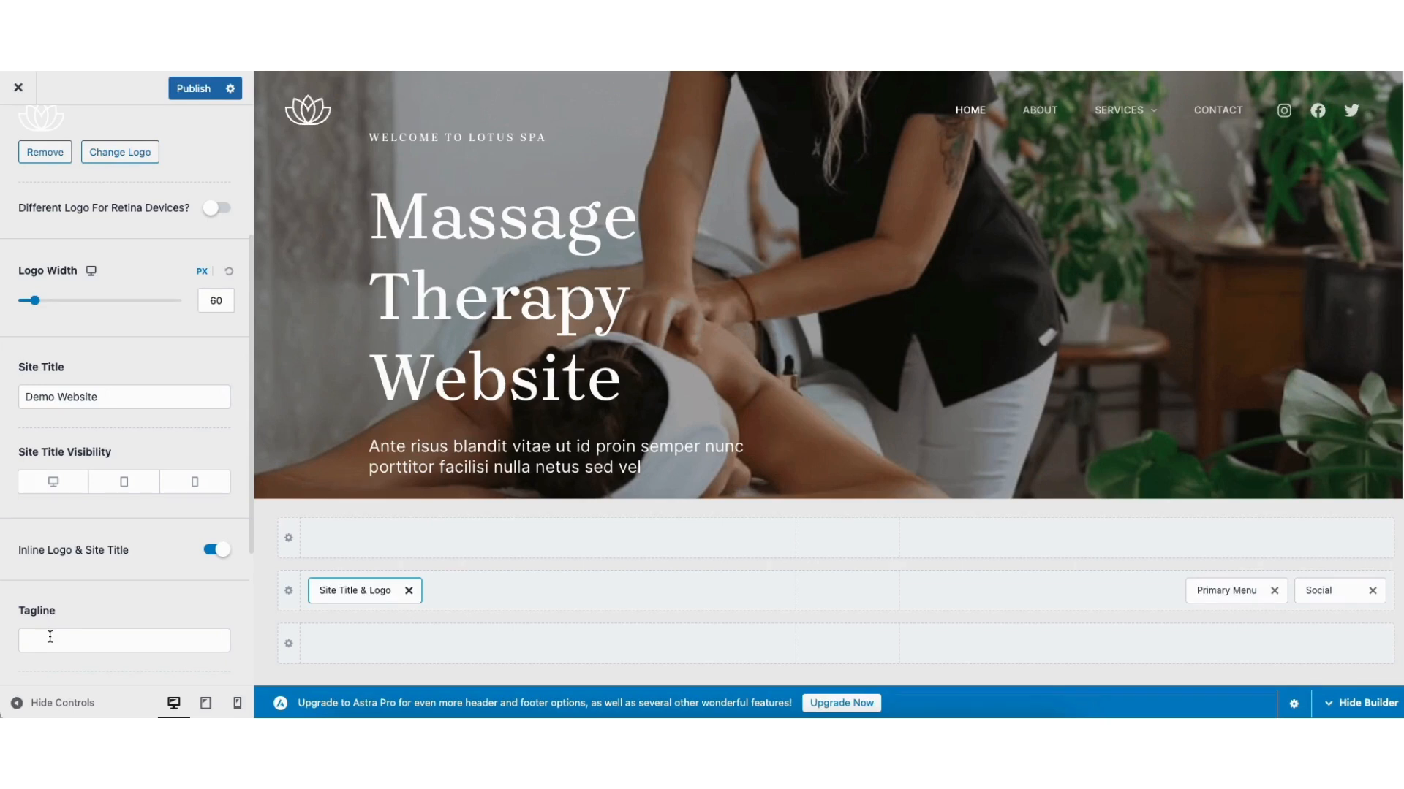
scroll(251, 530, up, 5)
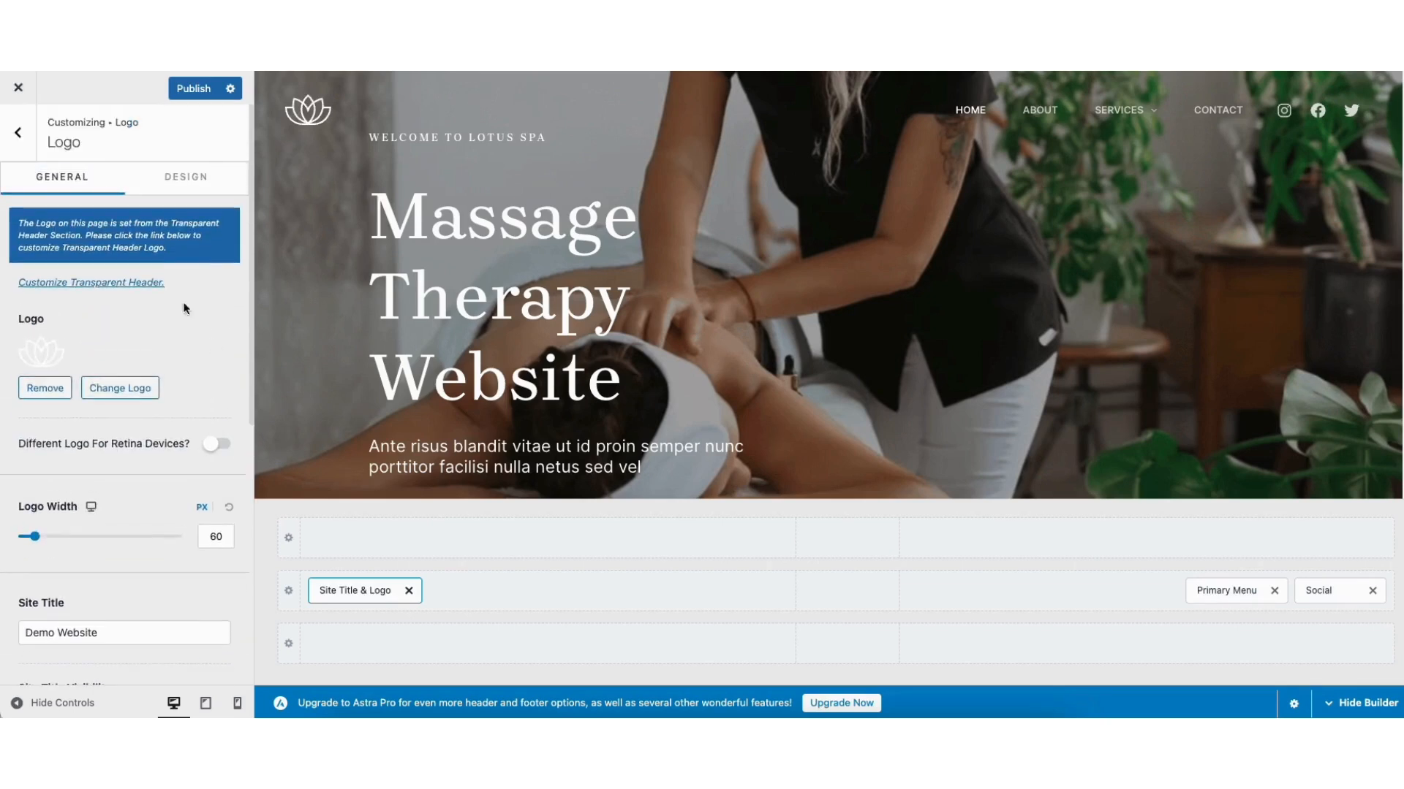
click(189, 179)
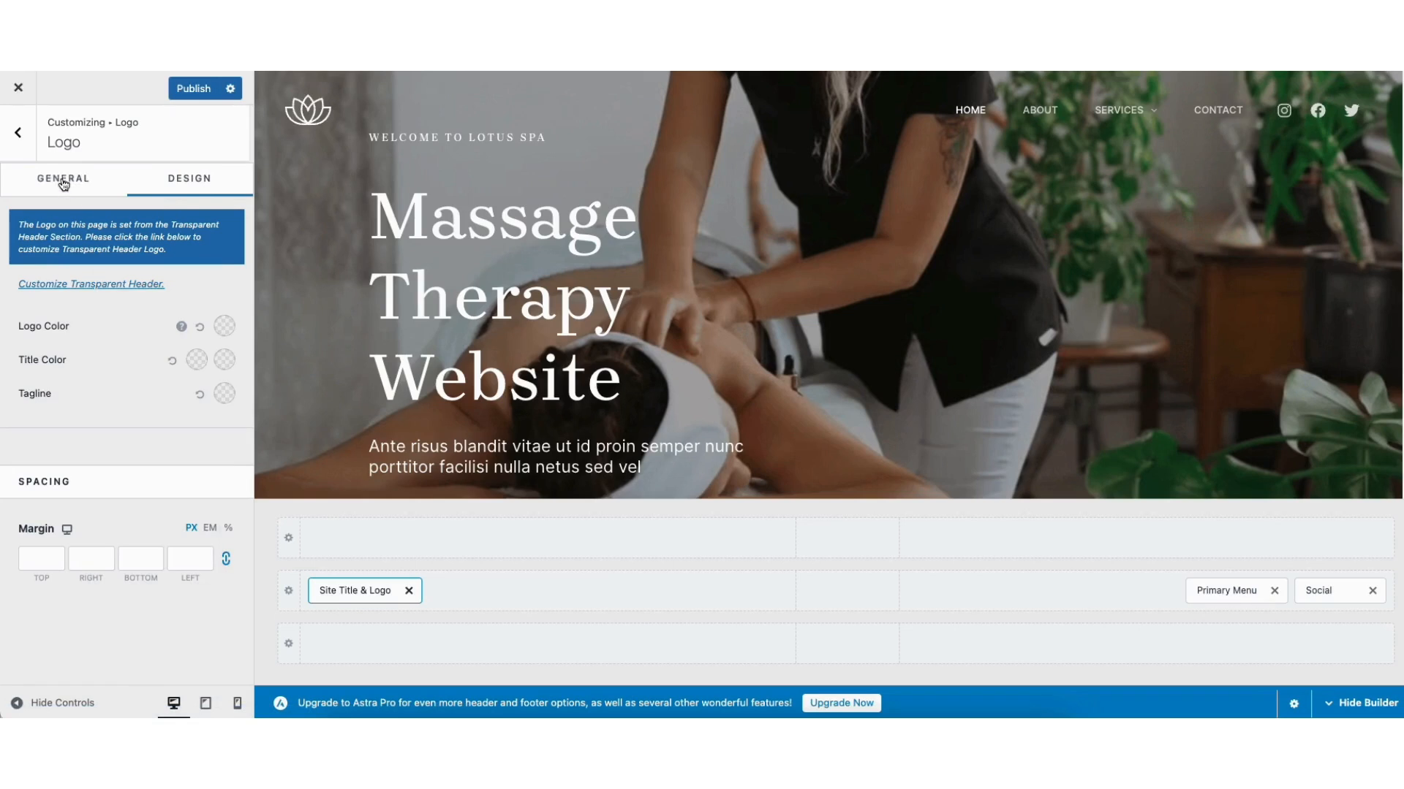
click(22, 138)
click(23, 138)
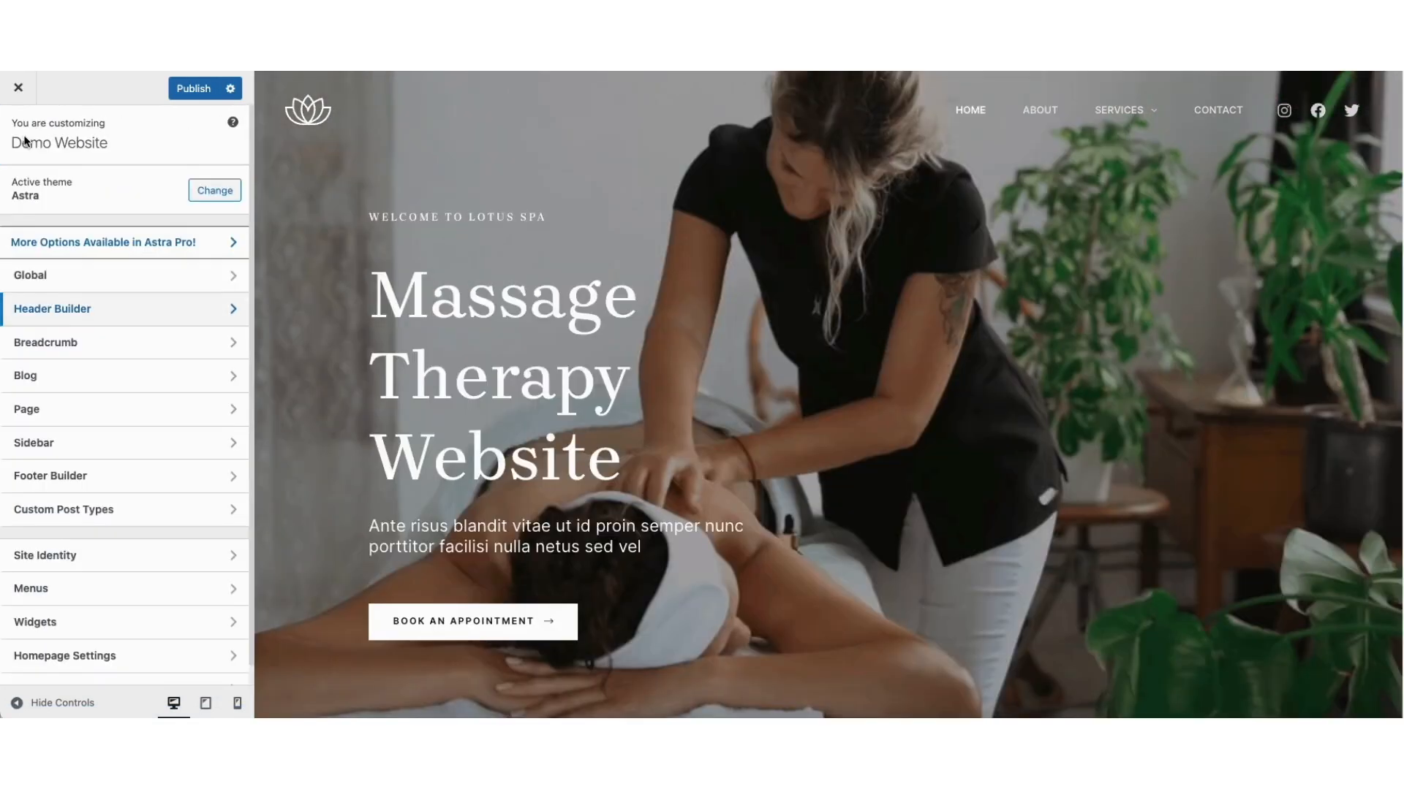
Review the Site Identity settings and the global Typography and Colors settings of the theme
click(66, 557)
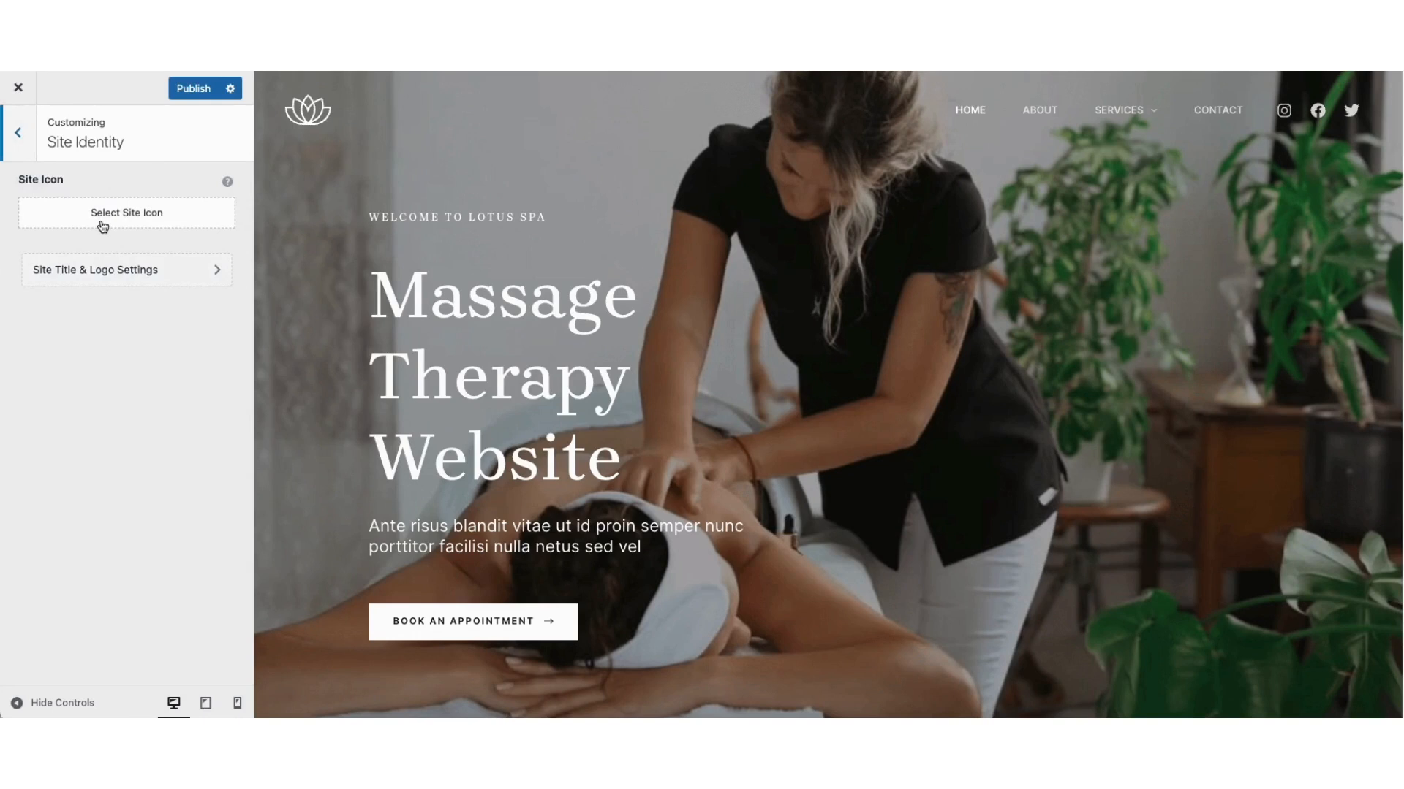
click(21, 137)
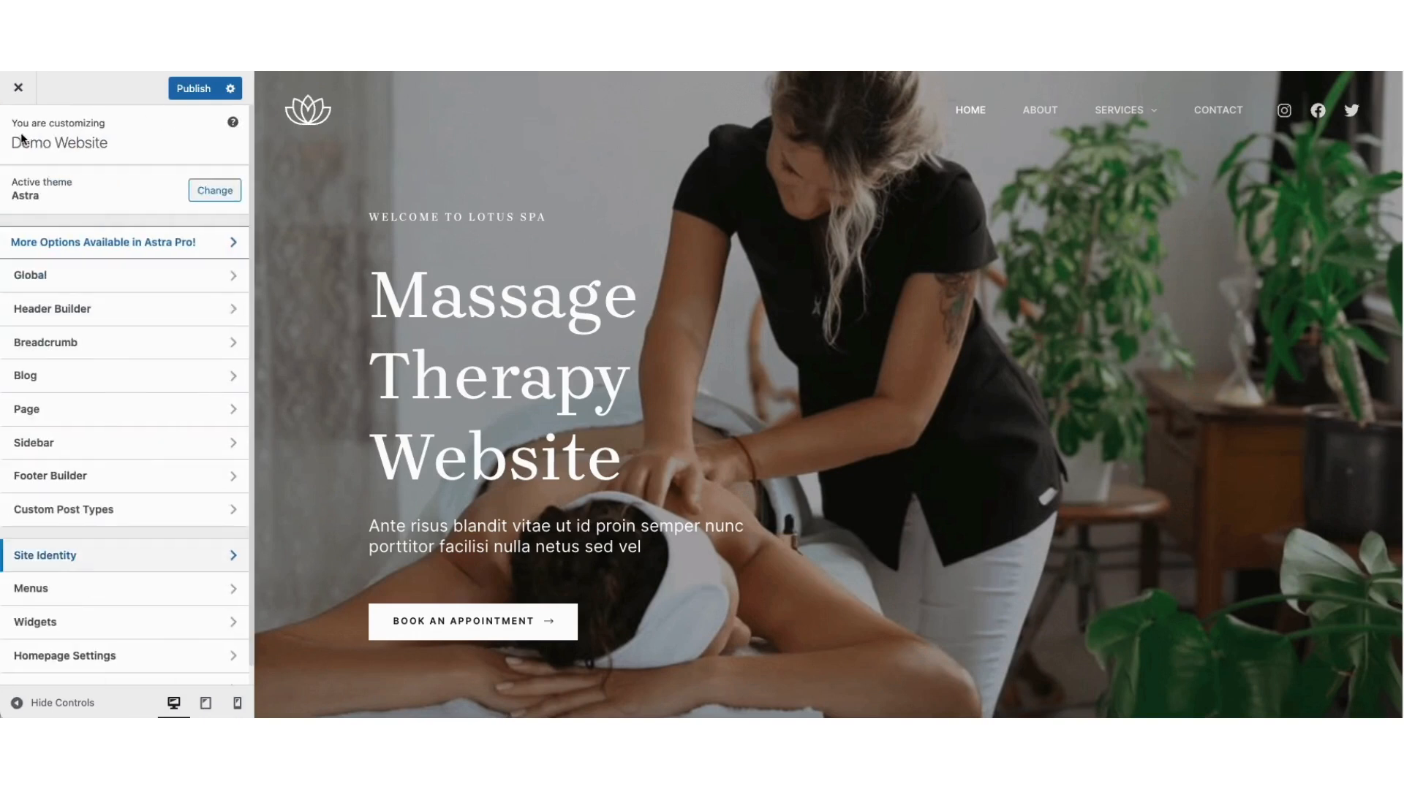
click(66, 275)
click(110, 180)
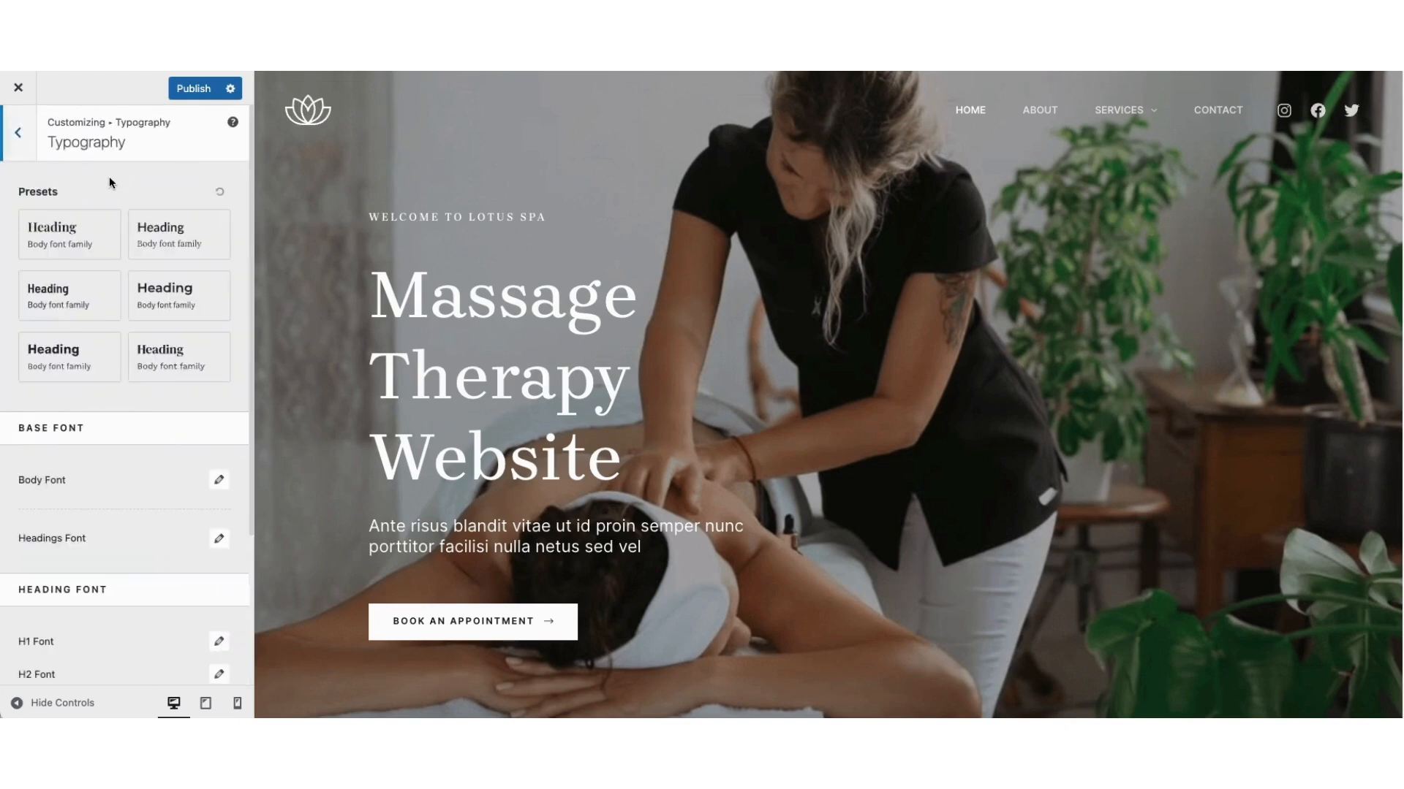
click(18, 132)
click(53, 219)
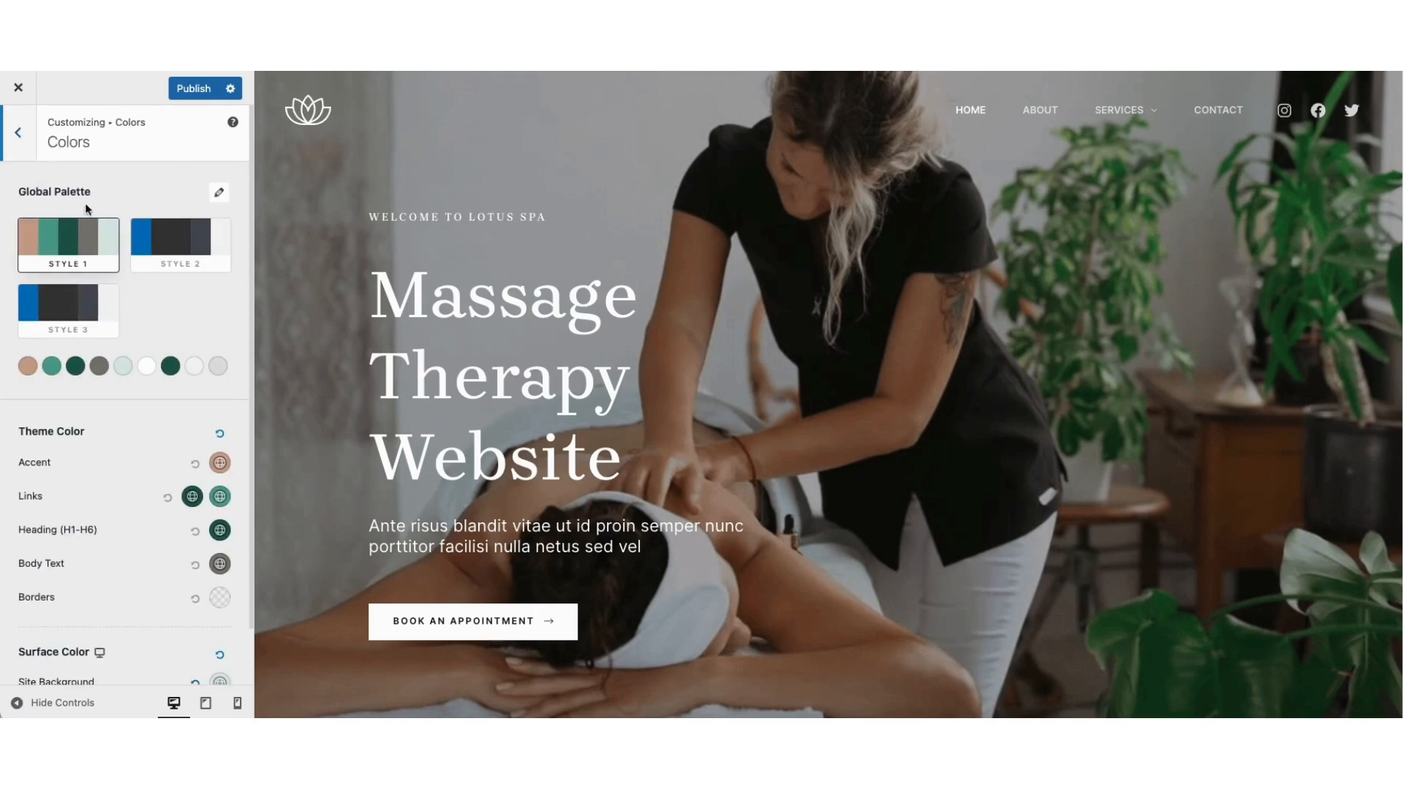
click(19, 132)
click(68, 278)
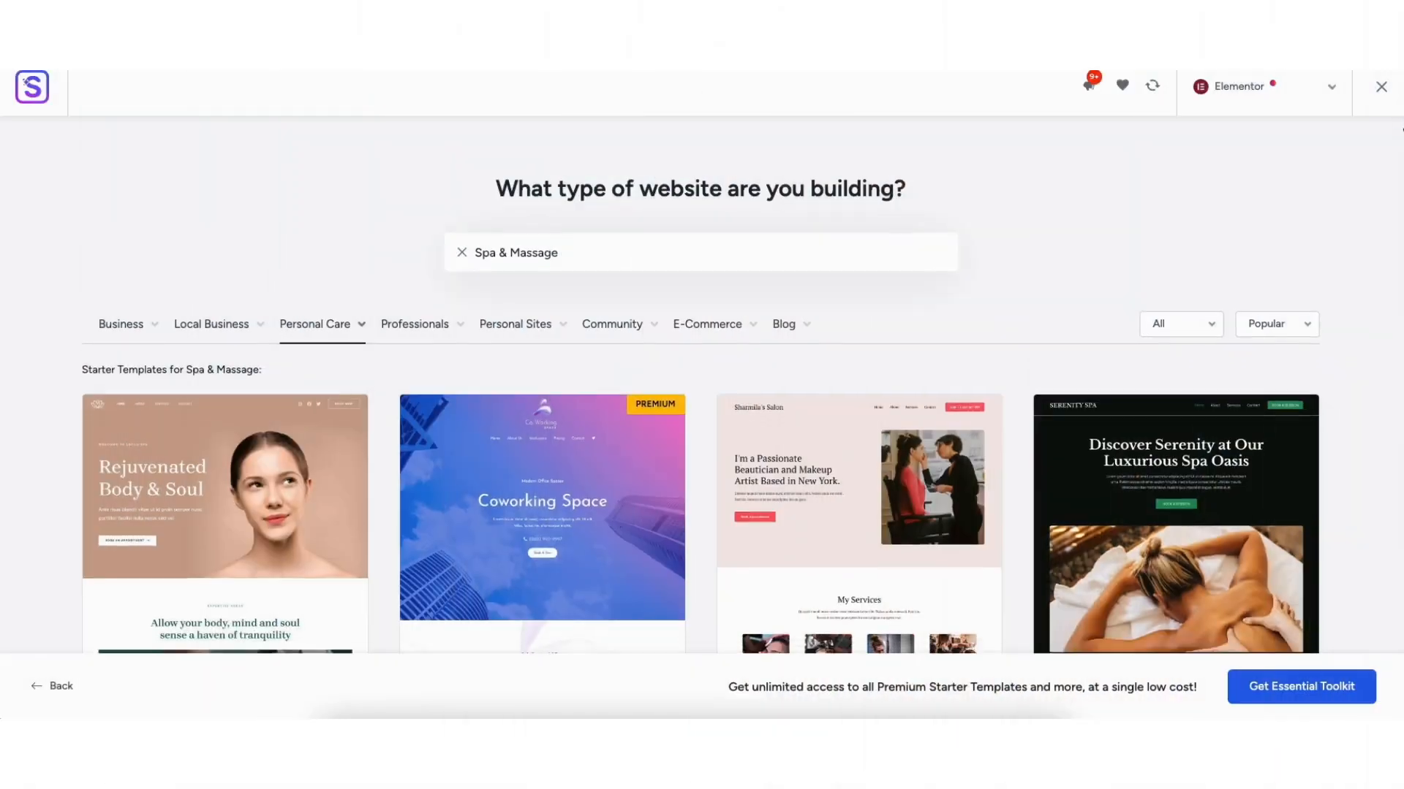
Browse the Spa & Massage starter templates and start replacing the home page's hero heading text with "Massage"
scroll(701, 395, down, 5)
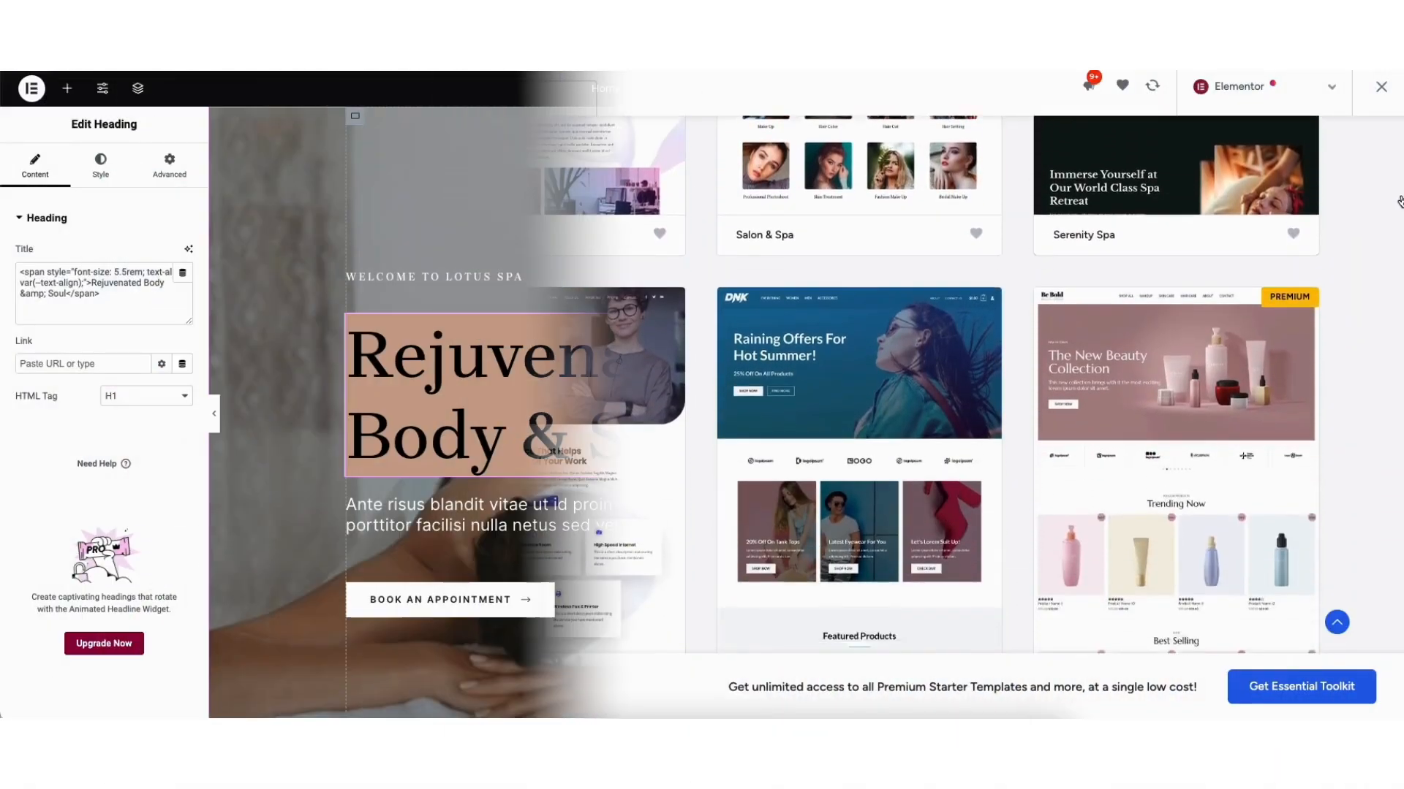
text(Massage)
Add a Heading widget and a Button widget between the services paragraph and the Book Now button on the Home page
drag(56, 410, 394, 498)
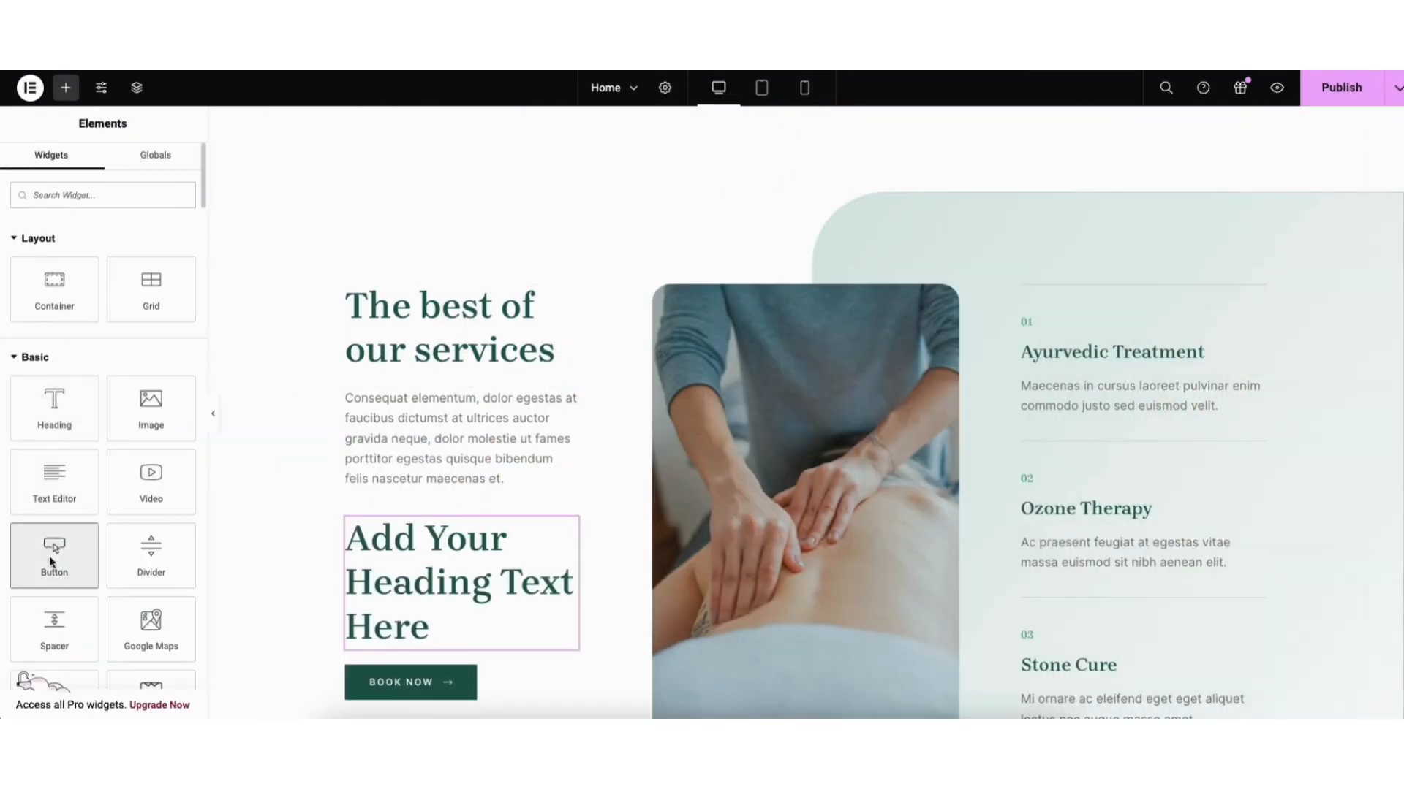
drag(50, 556, 429, 503)
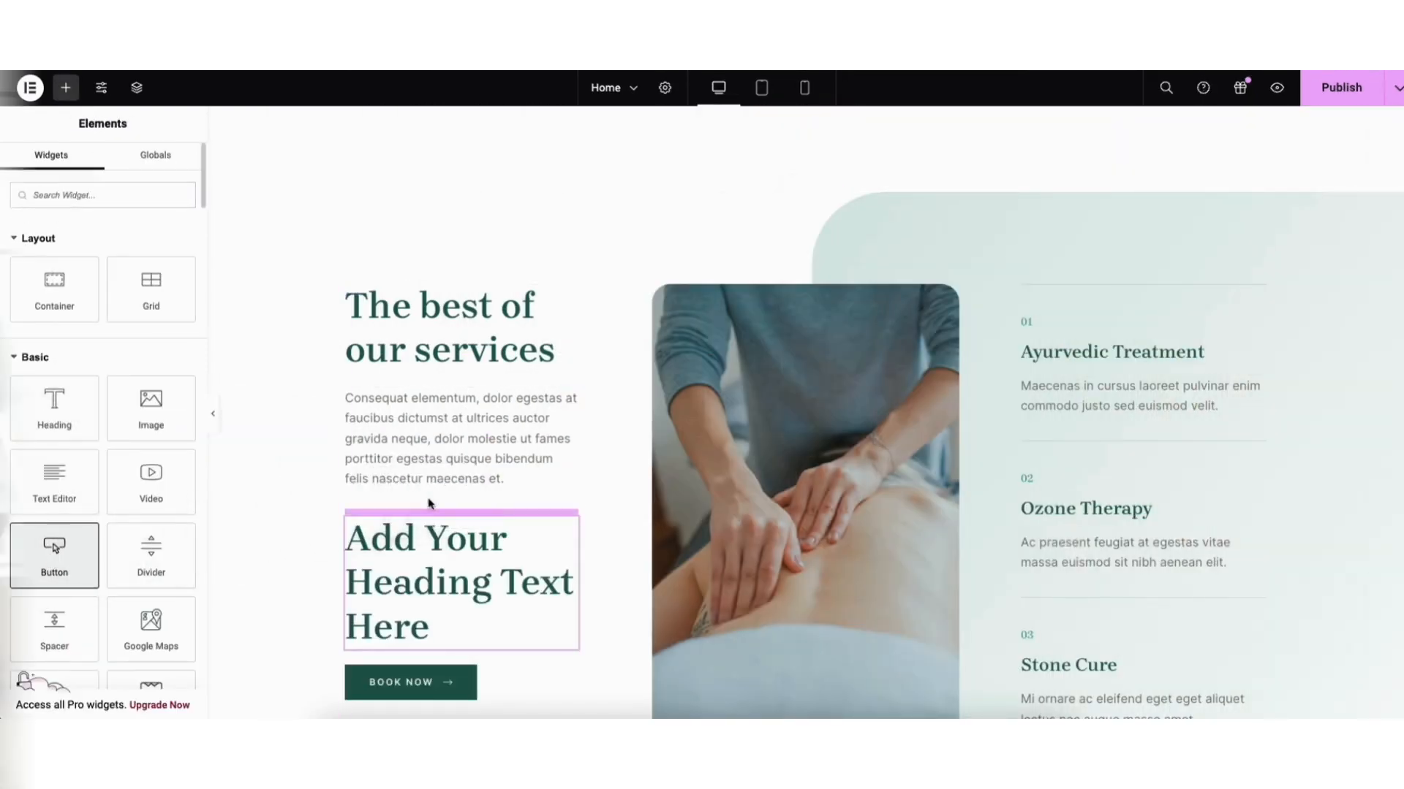